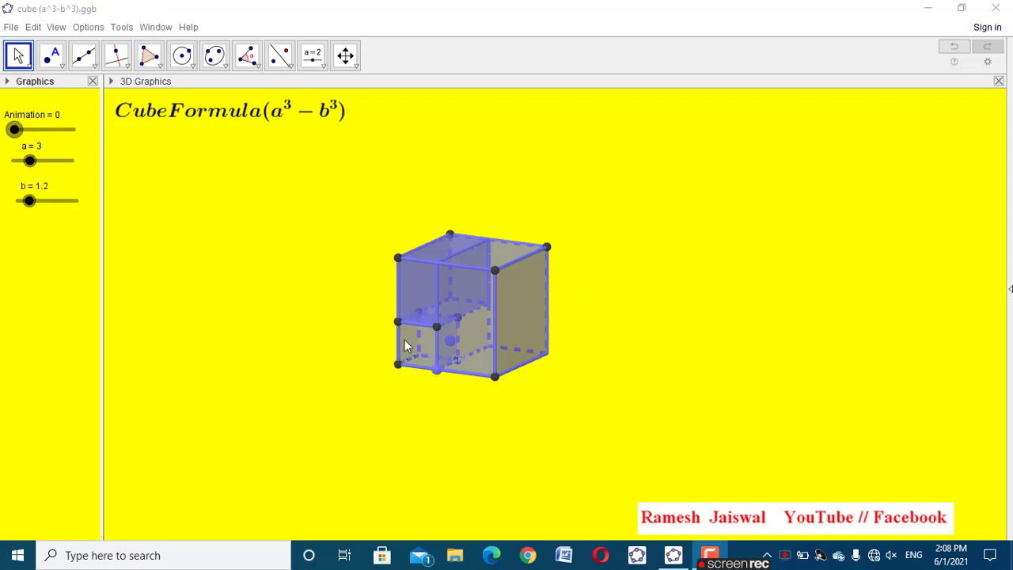
Play through the finished a^3-b^3 cube construction by advancing the Animation slider to 20
left_click(22, 135)
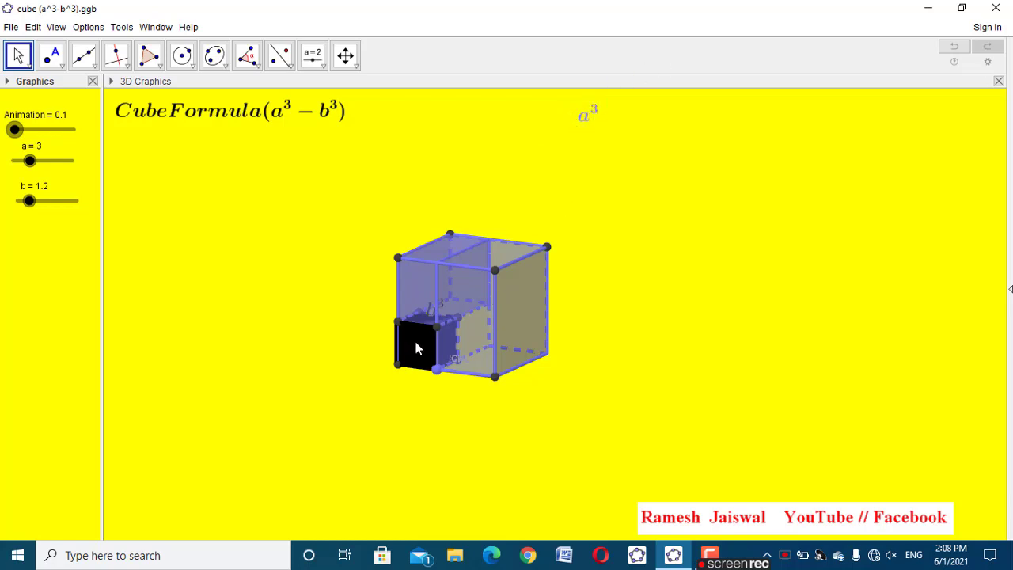
mouse_move(507, 431)
left_mouse_down()
mouse_move(516, 425)
mouse_move(494, 428)
left_mouse_up()
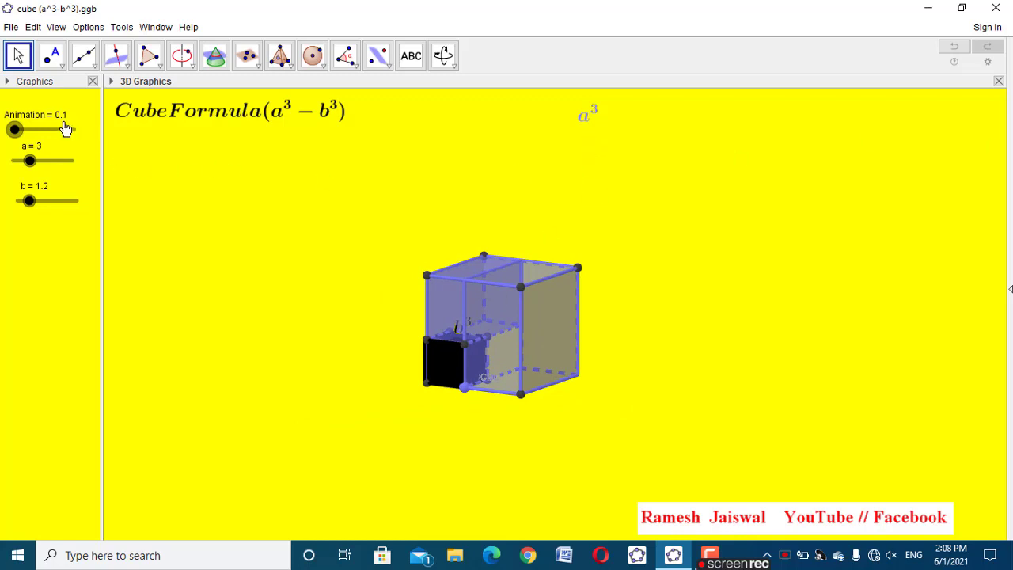
left_click_drag(17, 130, 38, 130)
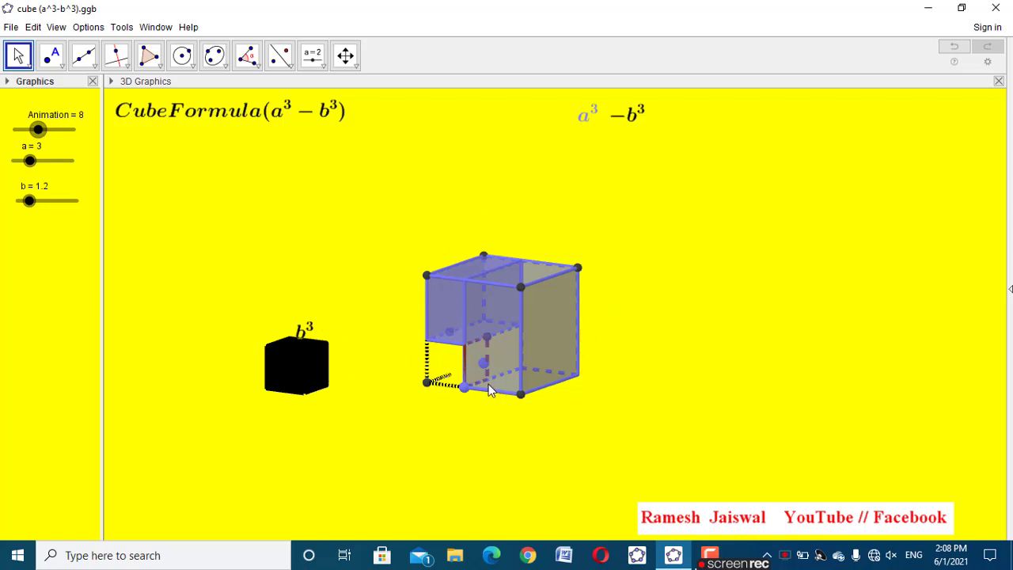
left_click_drag(37, 130, 73, 130)
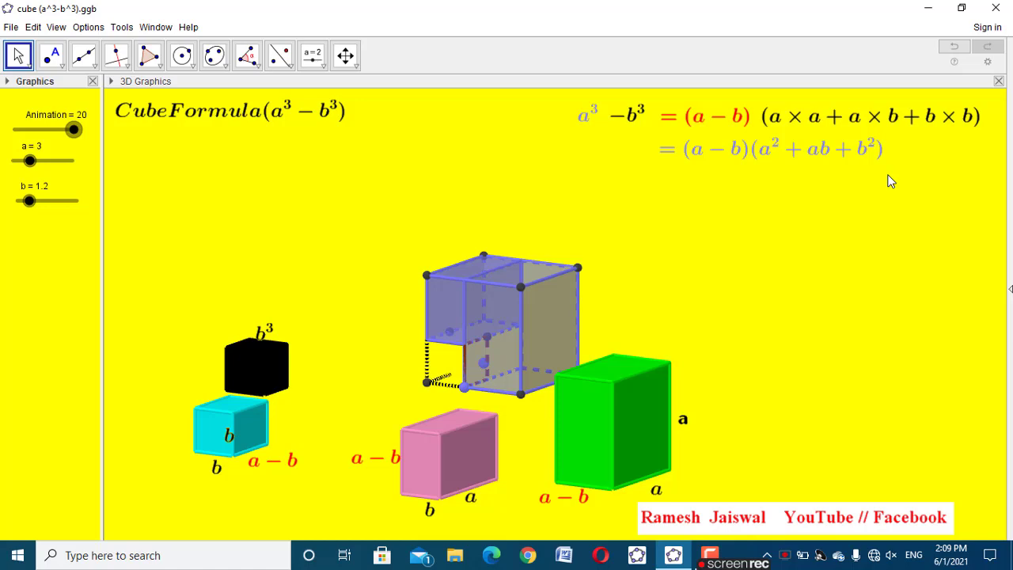
Open a new blank construction in a maximized window and place its input bar above the views
key("ctrl+n")
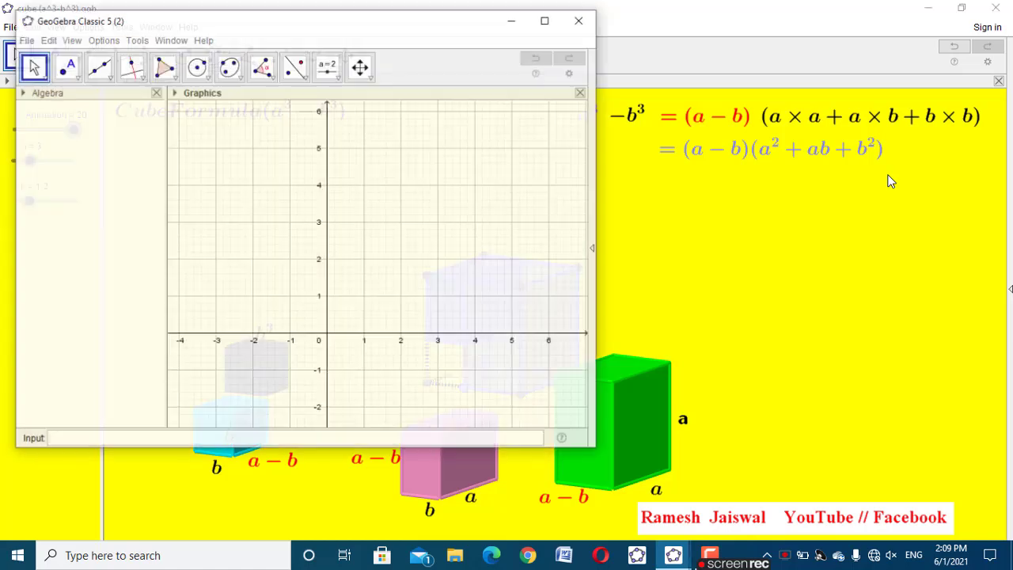
left_click(560, 23)
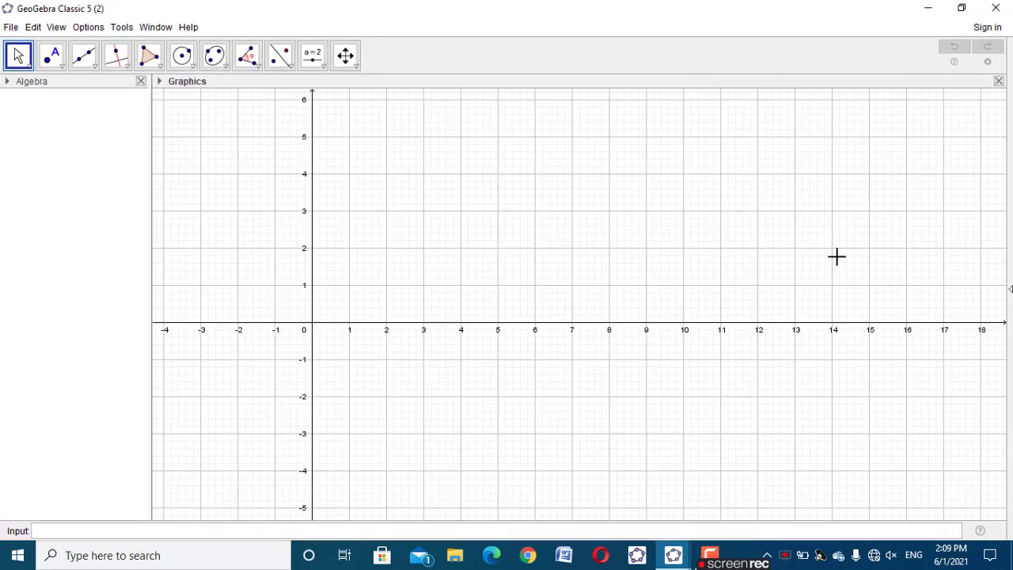
left_click(986, 61)
left_click(958, 117)
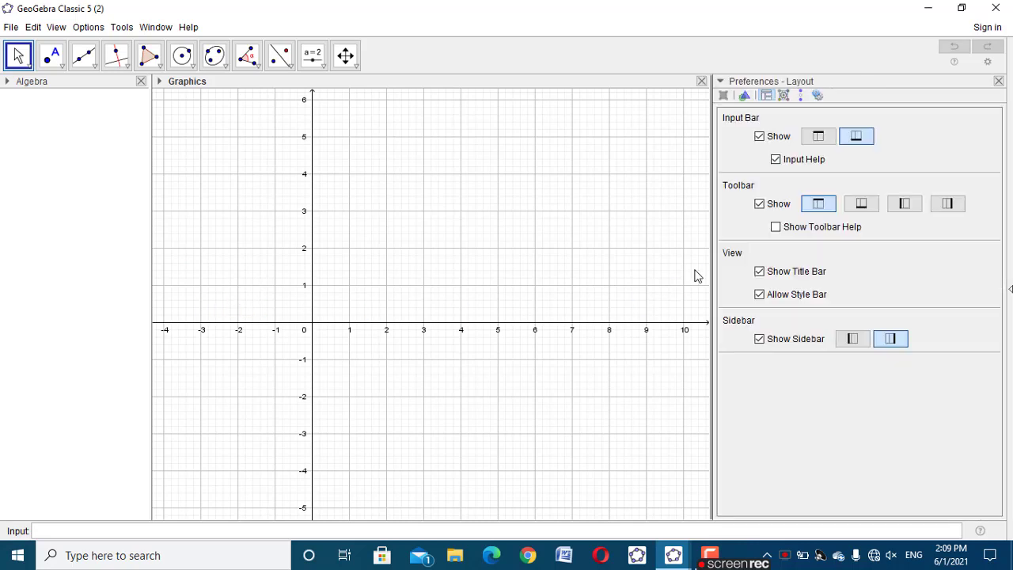
left_click(815, 138)
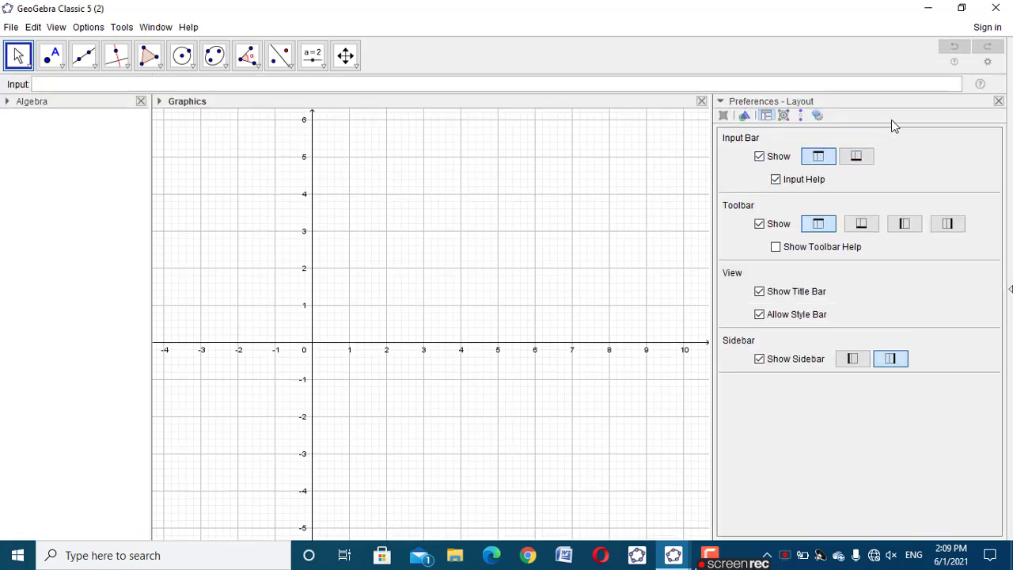
left_click(998, 101)
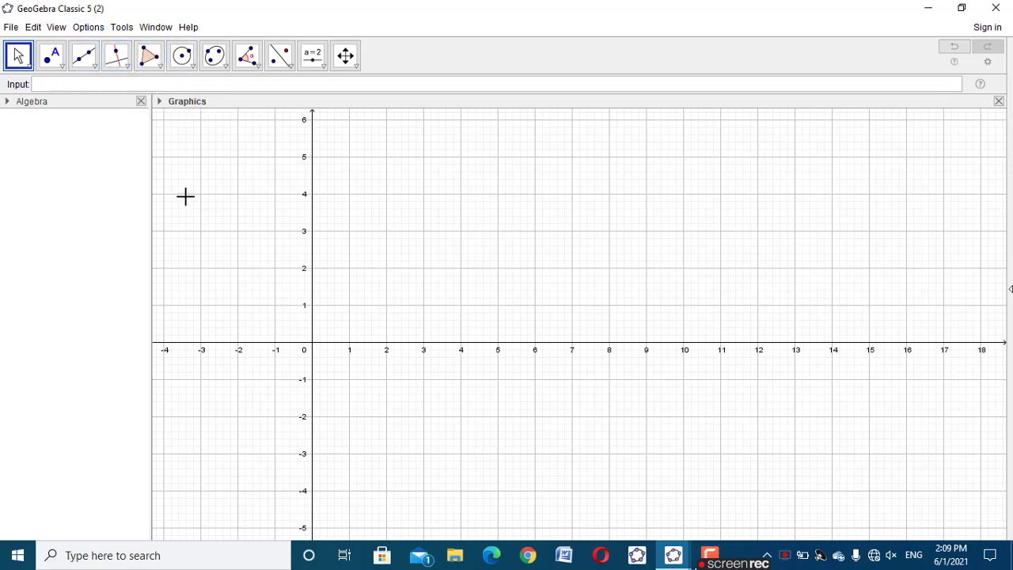
Show the 3D Graphics view beside the 2D Graphics view and widen it
left_click(56, 27)
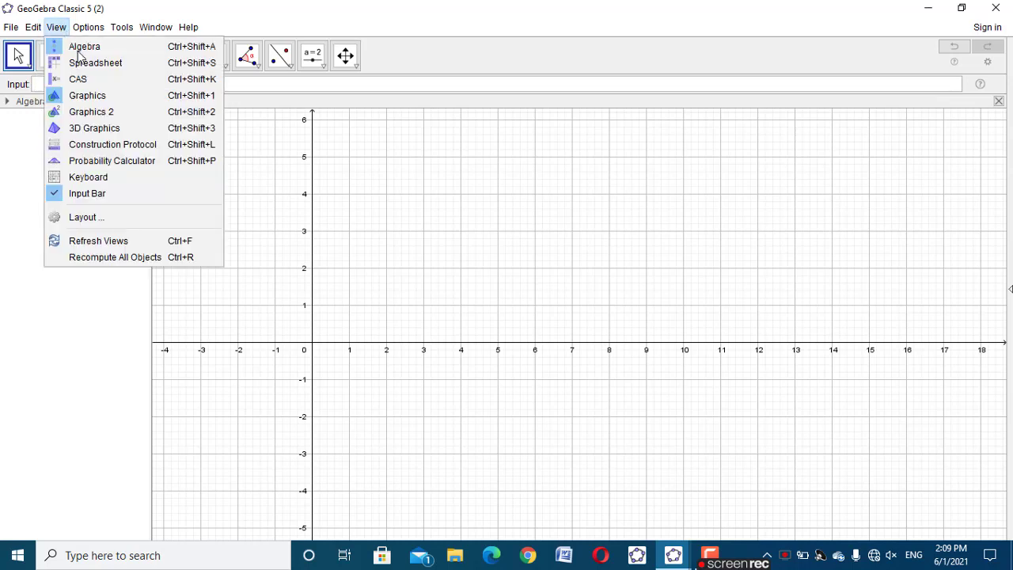
left_click(123, 128)
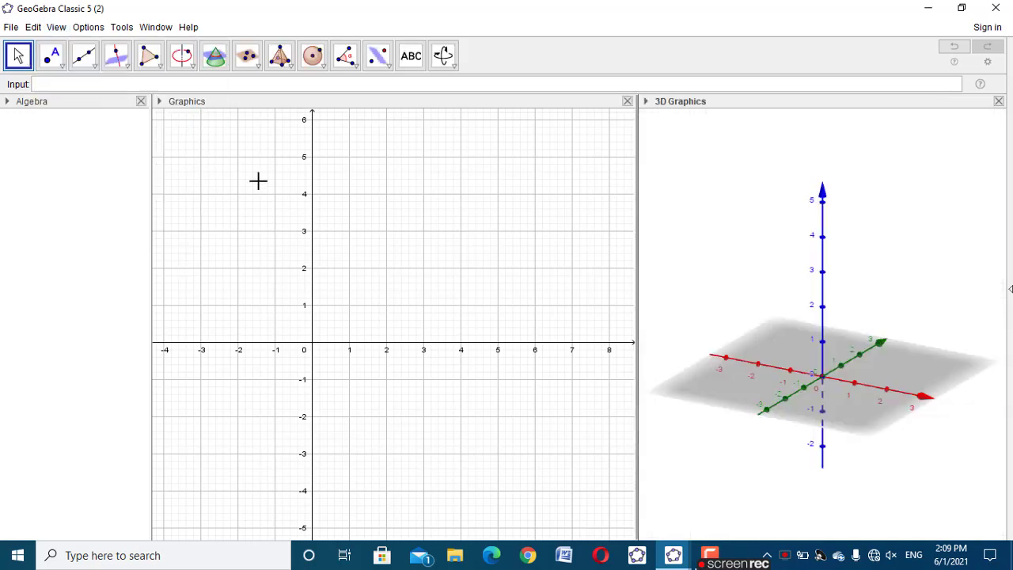
left_click_drag(638, 192, 511, 197)
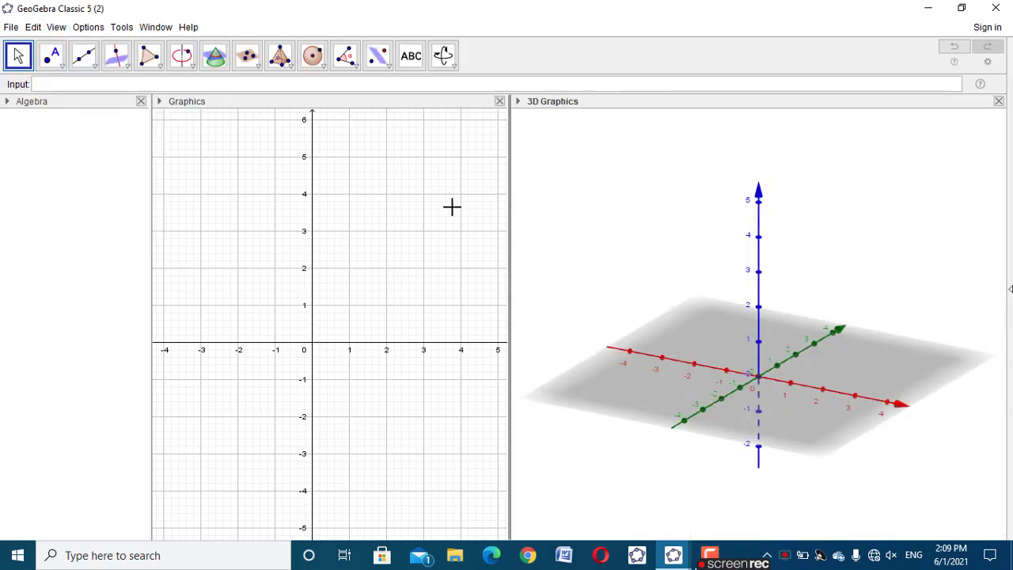
left_click(405, 209)
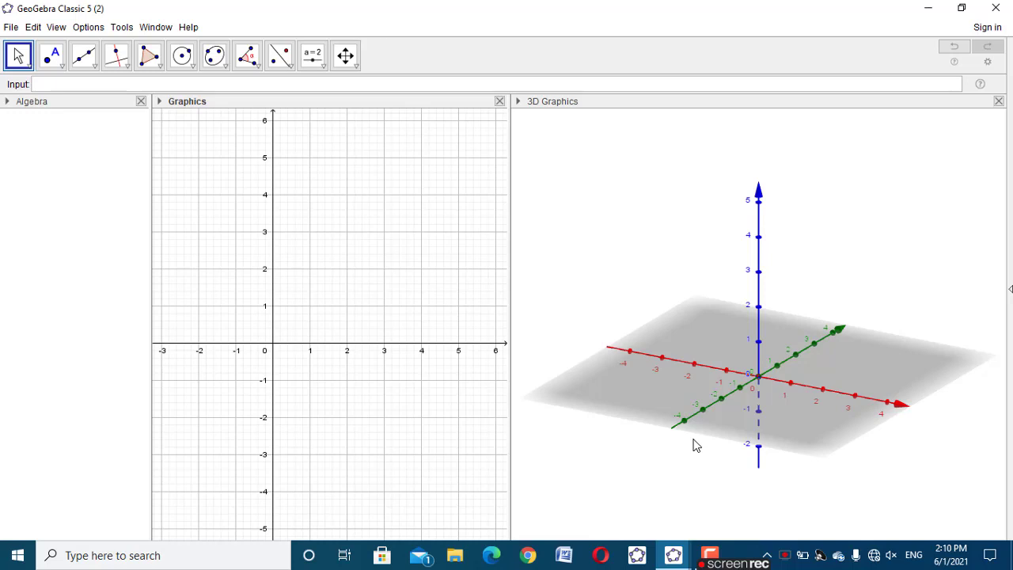
Create the plane z=0
left_click(277, 87)
type("z=0")
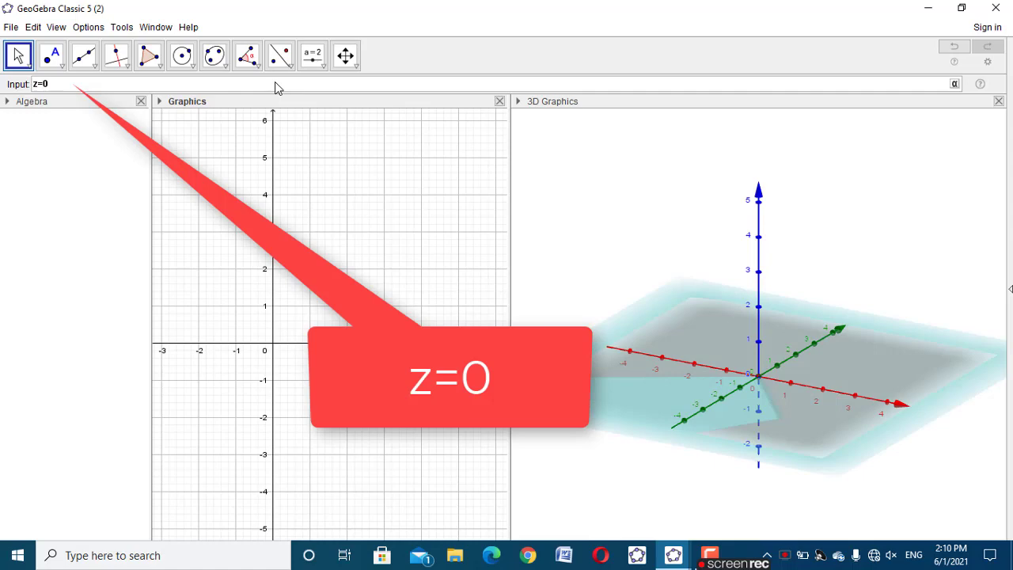
key("Return")
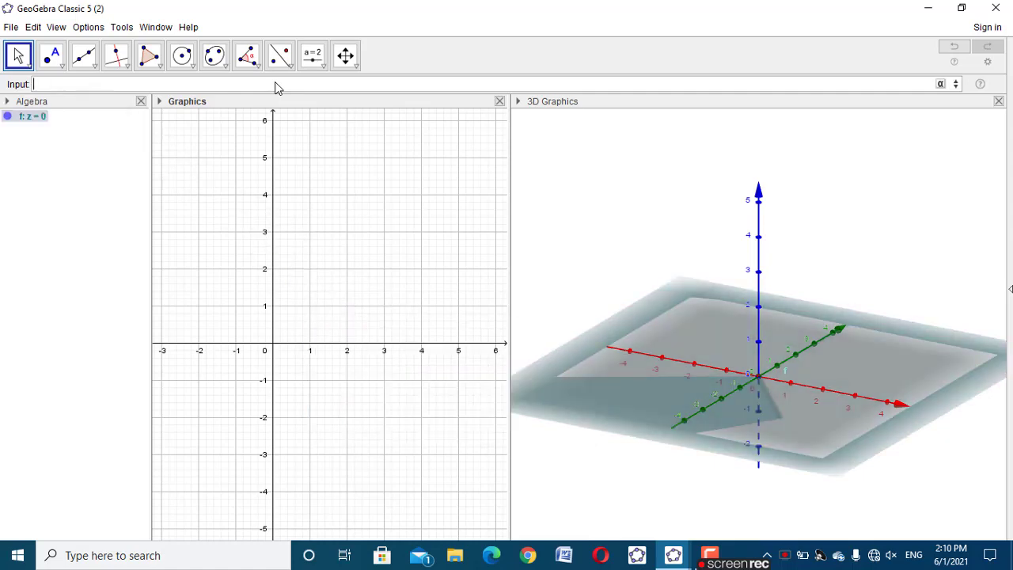
Create a point on the plane f with PointIn(f) and keep it at the origin
left_click_drag(897, 453, 758, 497)
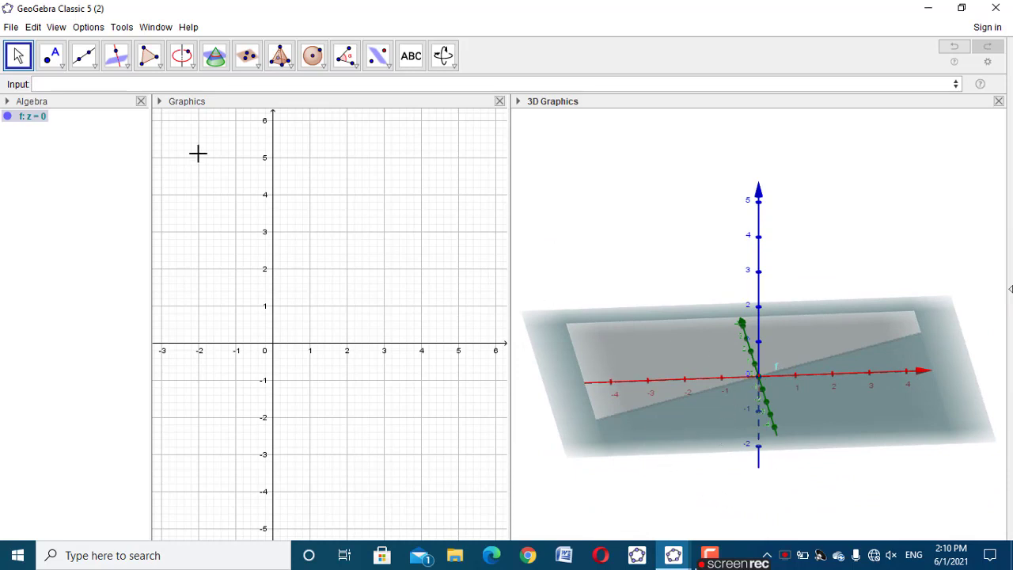
left_click(193, 83)
type("Point")
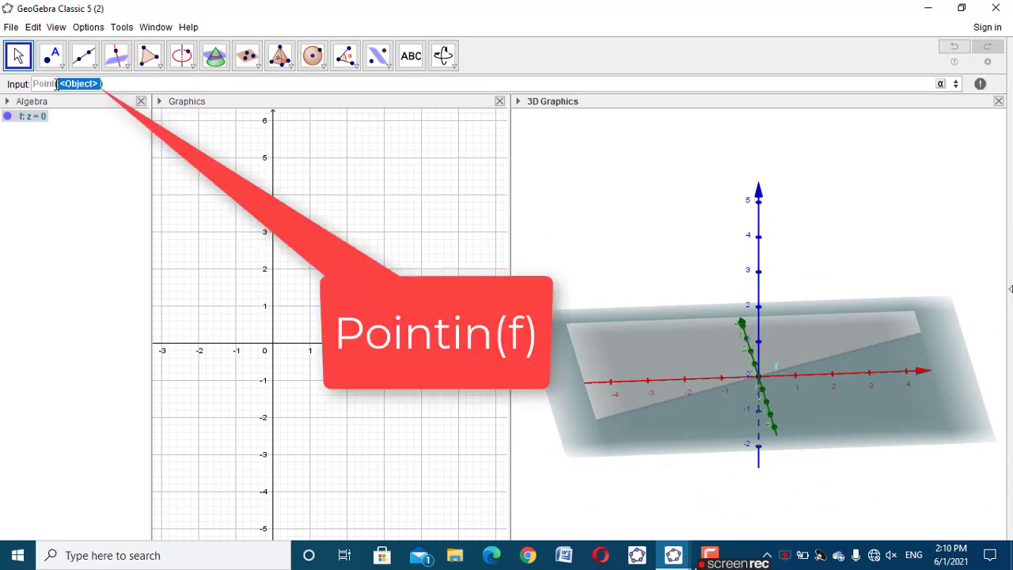
type("In")
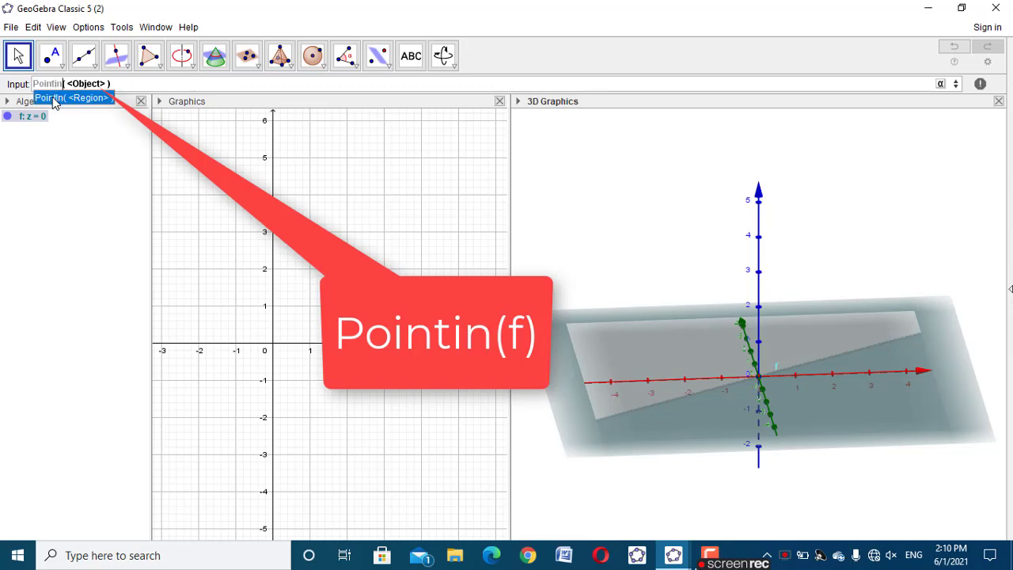
left_click(53, 99)
type("f")
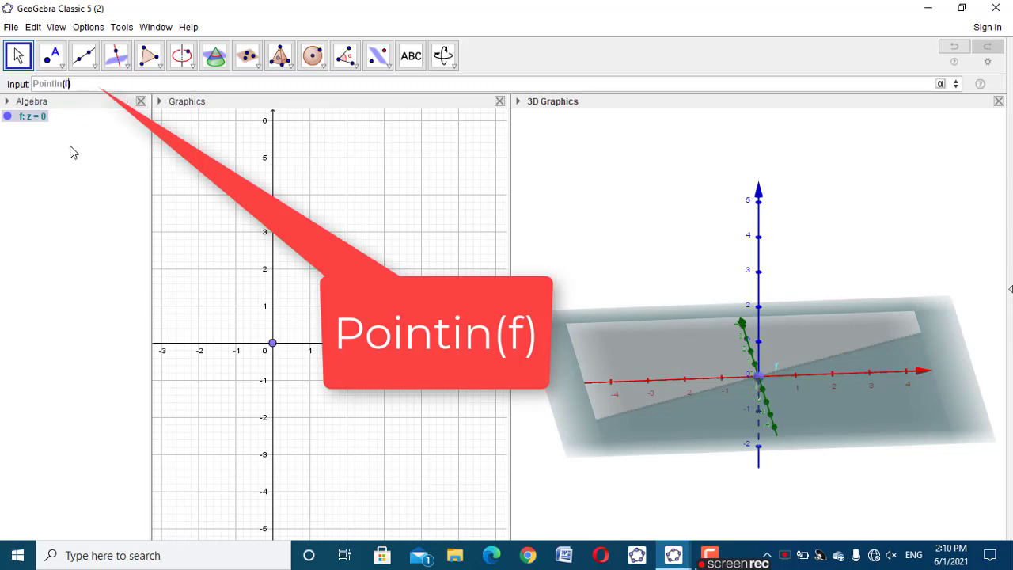
key("Return")
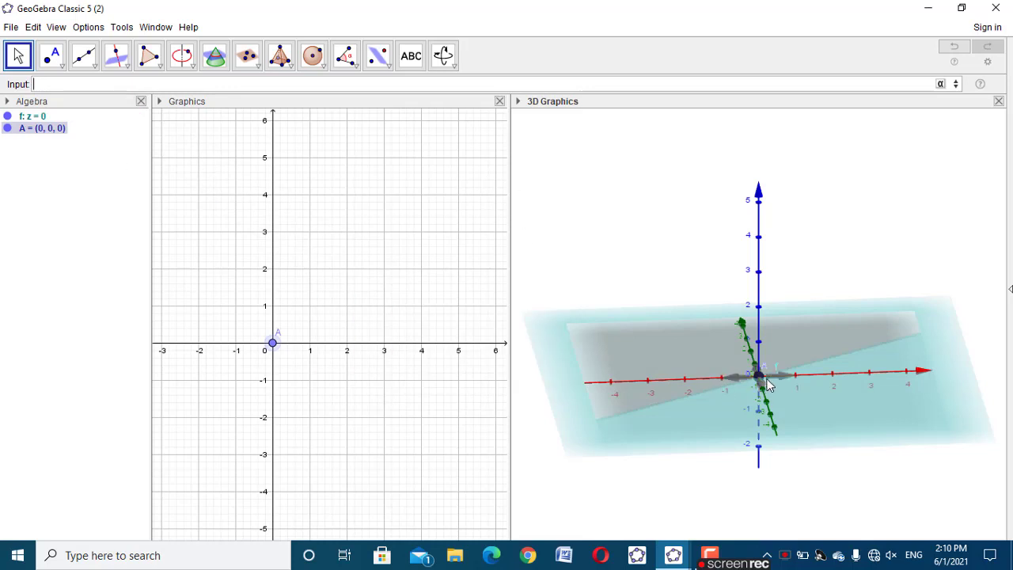
mouse_move(758, 375)
left_mouse_down()
mouse_move(764, 405)
mouse_move(761, 384)
left_mouse_up()
left_click(866, 292)
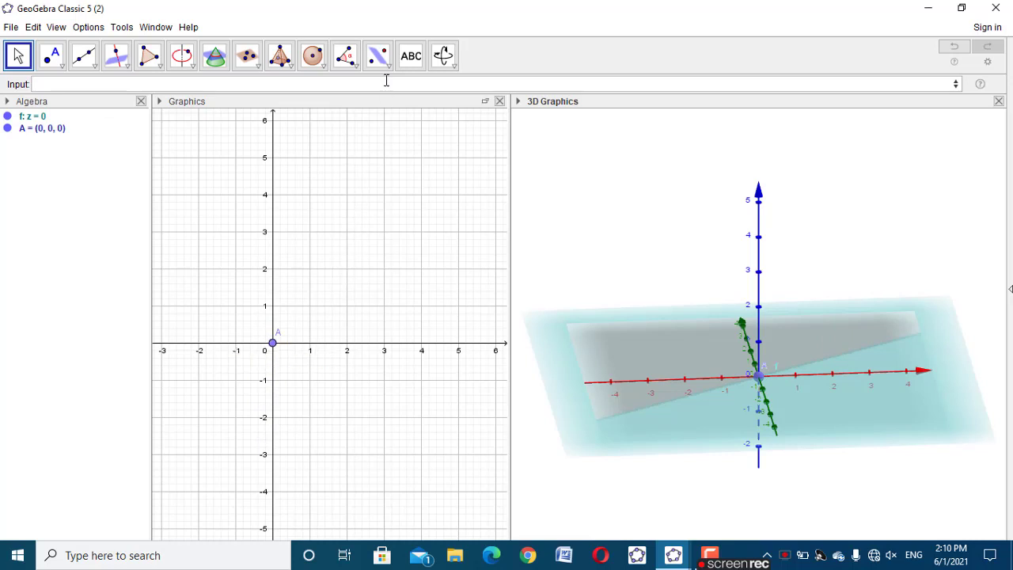
left_click(406, 59)
left_click(273, 158)
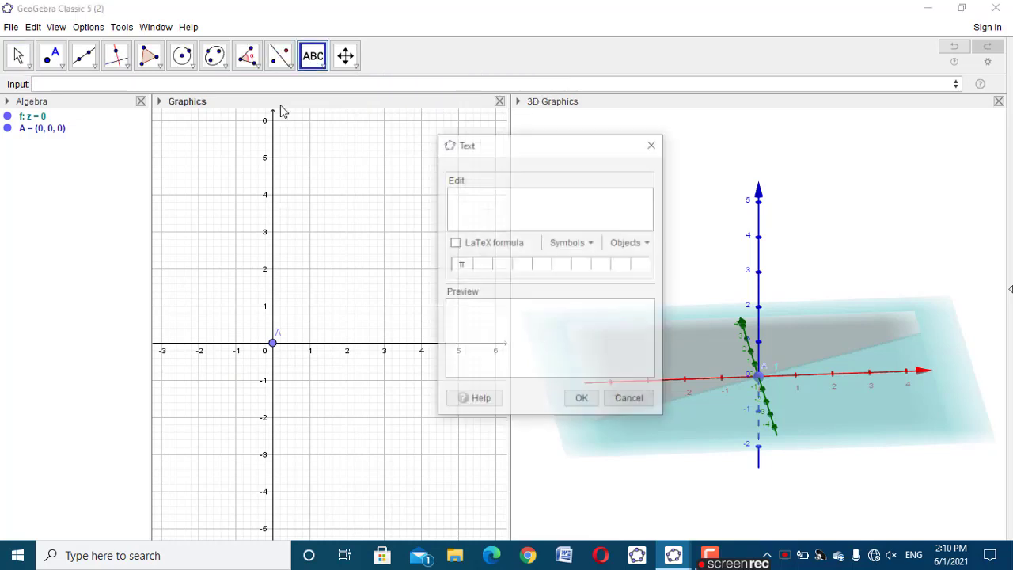
left_click(653, 143)
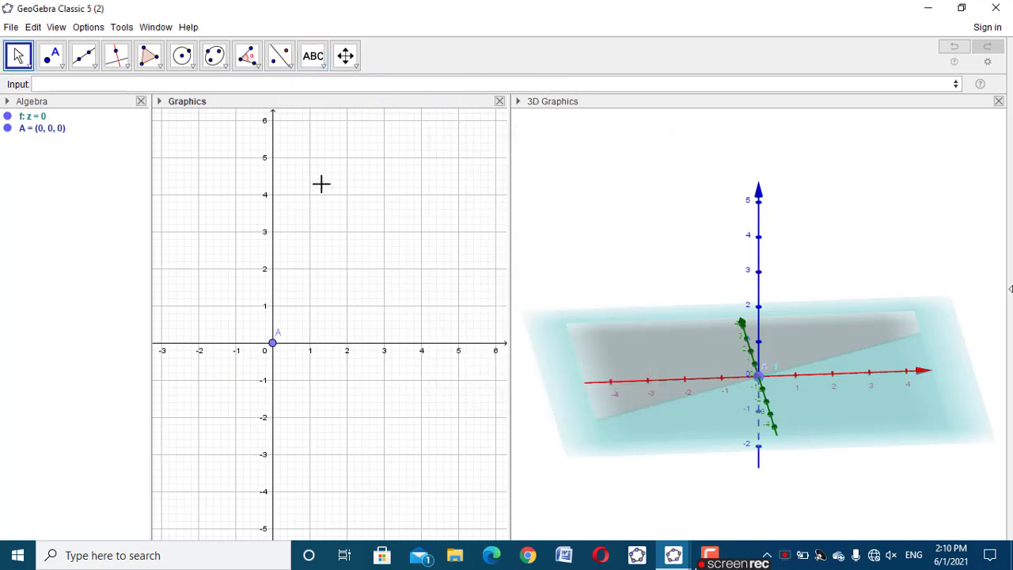
Create a number slider a in the 2D Graphics view with minimum 1 and maximum 5
left_click(319, 68)
left_click(334, 90)
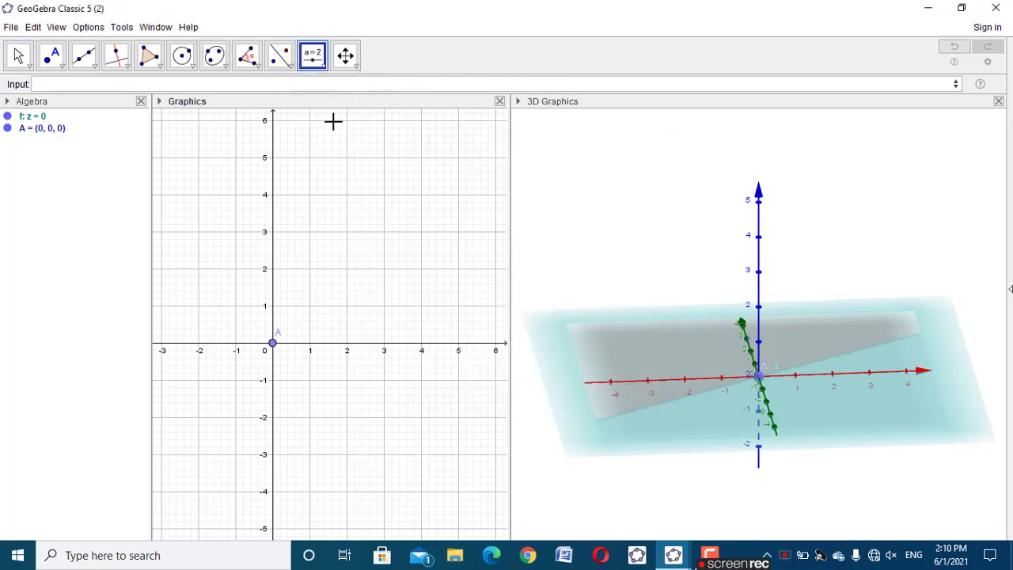
left_click(333, 200)
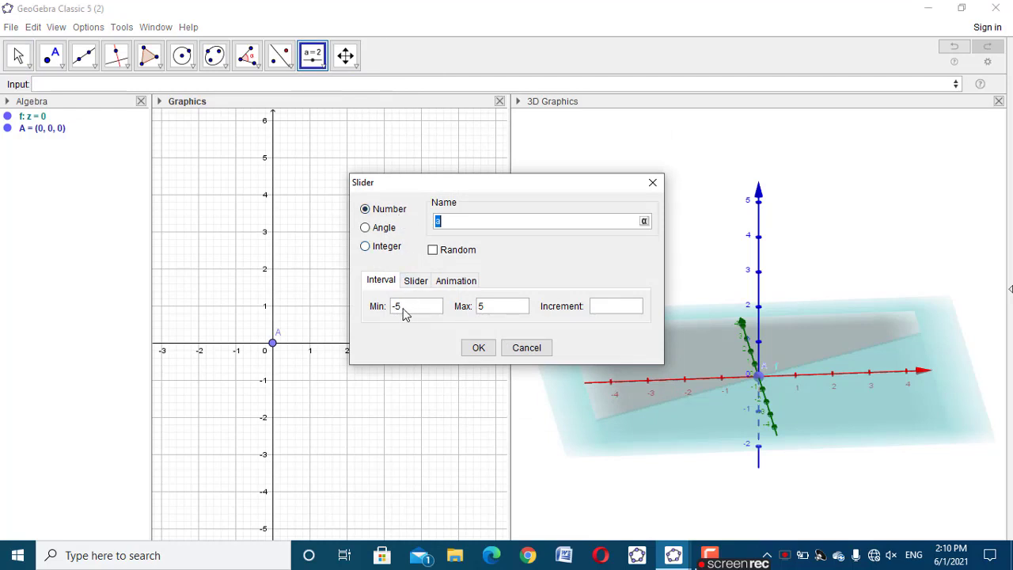
left_click_drag(403, 310, 364, 307)
type("1")
left_click_drag(486, 311, 481, 311)
left_click(475, 349)
Create a number slider b below slider a with minimum 1 and maximum a-1
left_click(383, 274)
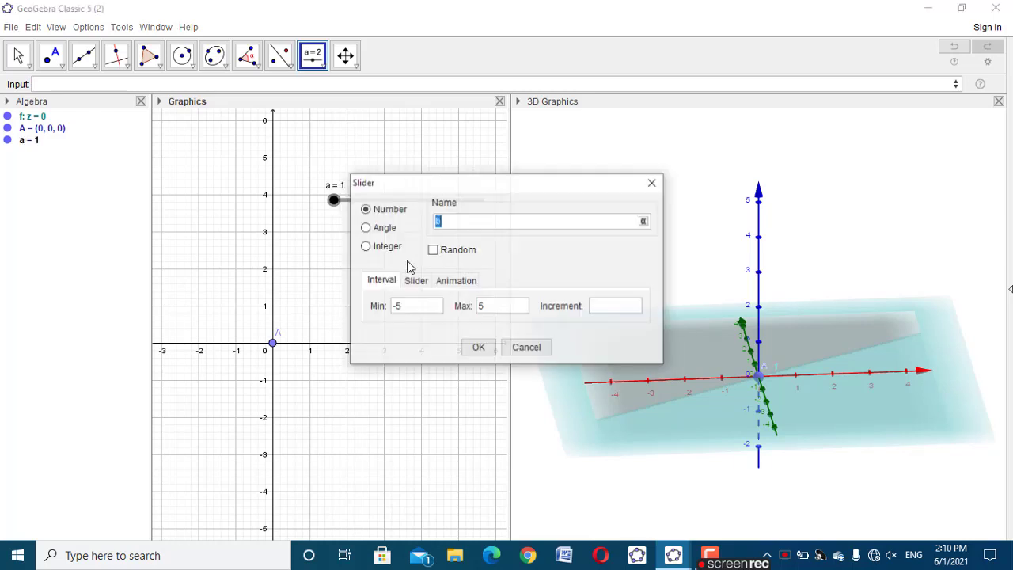
left_click_drag(412, 309, 376, 312)
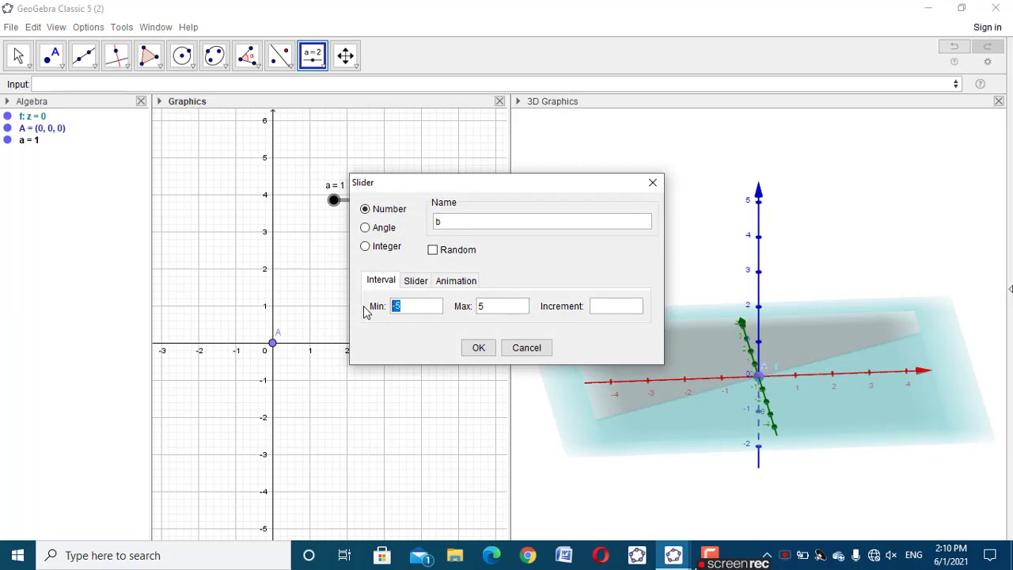
type("1")
left_click_drag(484, 307, 456, 317)
type("a-1")
left_click(476, 347)
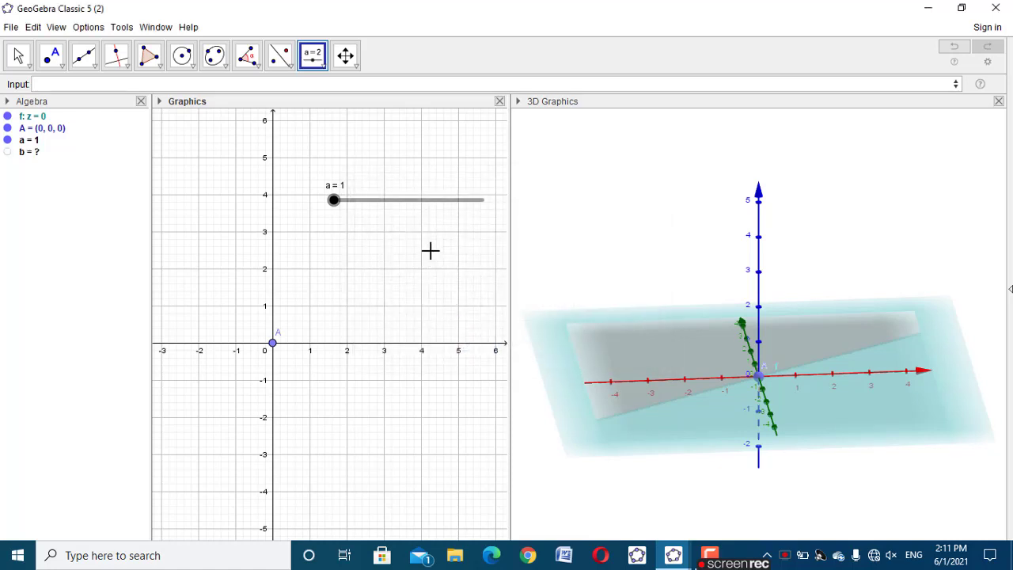
Set slider a to 2.1 and align sliders a and b one above the other in the upper 2D view
left_click_drag(336, 201, 312, 180)
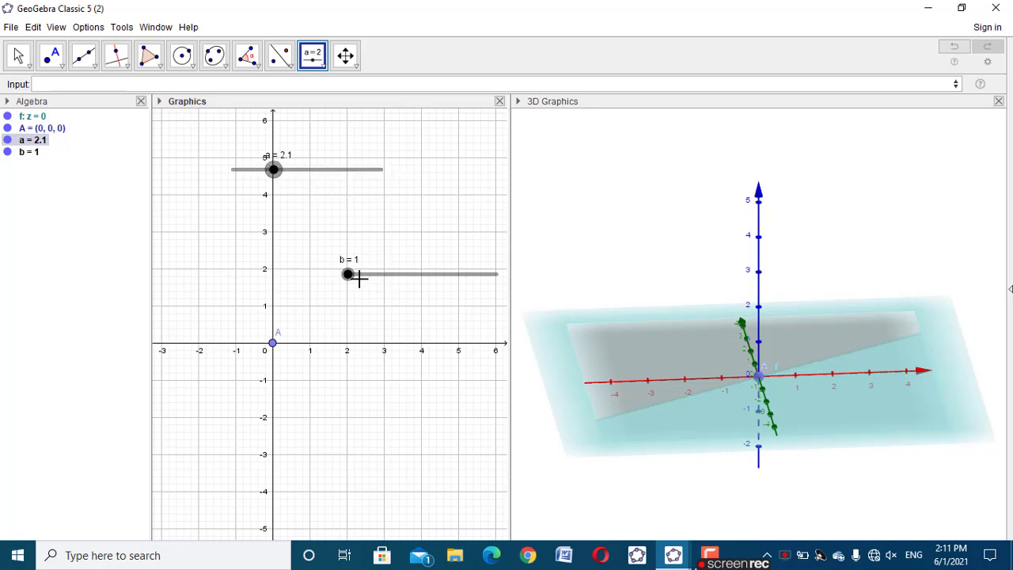
left_click(358, 278)
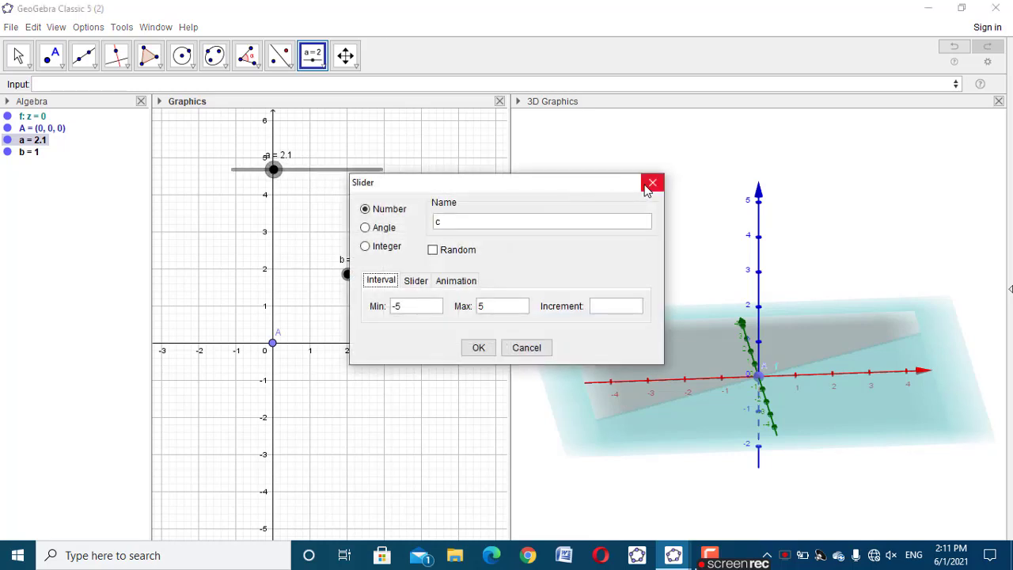
left_click(650, 183)
left_click(18, 55)
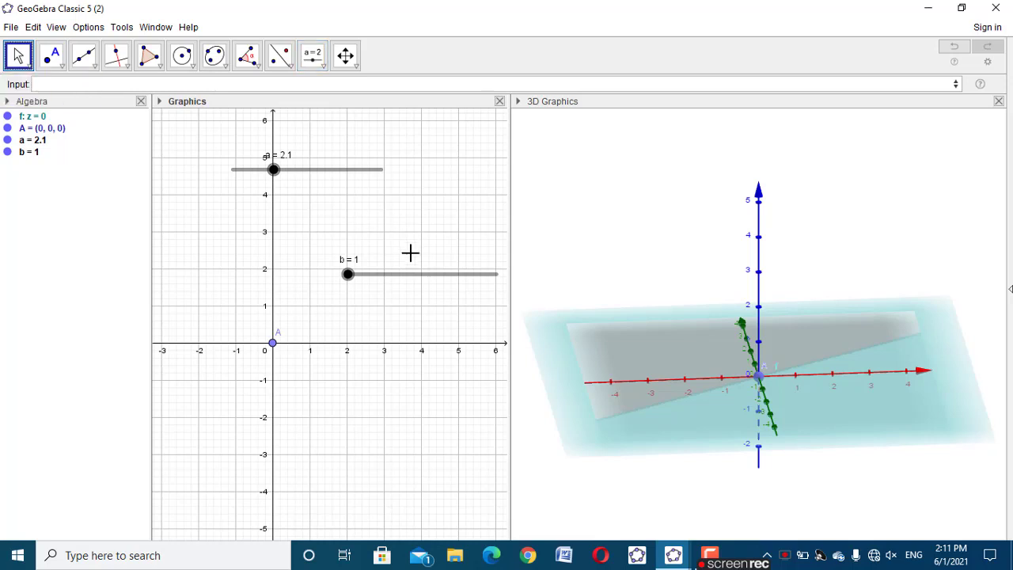
left_click_drag(409, 276, 292, 214)
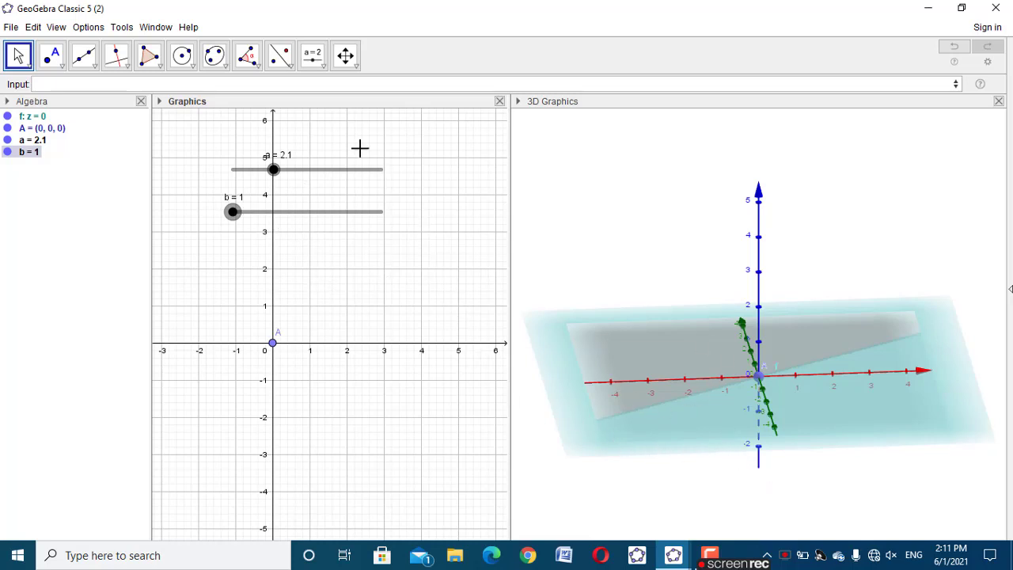
Create two points along the x-axis defined as A+(a,0,0) and B-(b,0,0)
left_click(357, 84)
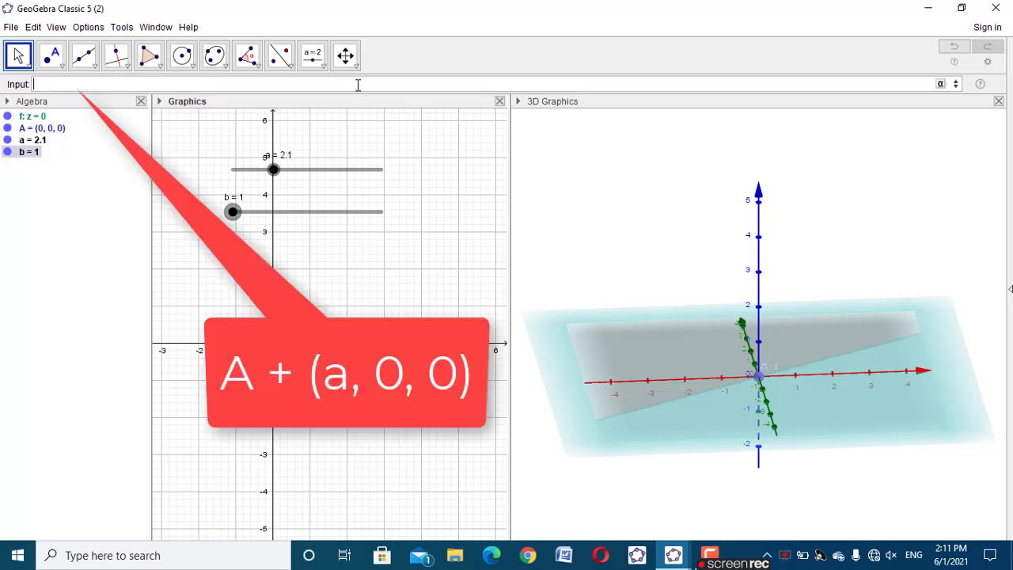
type("A+(a,0,0")
key("Return")
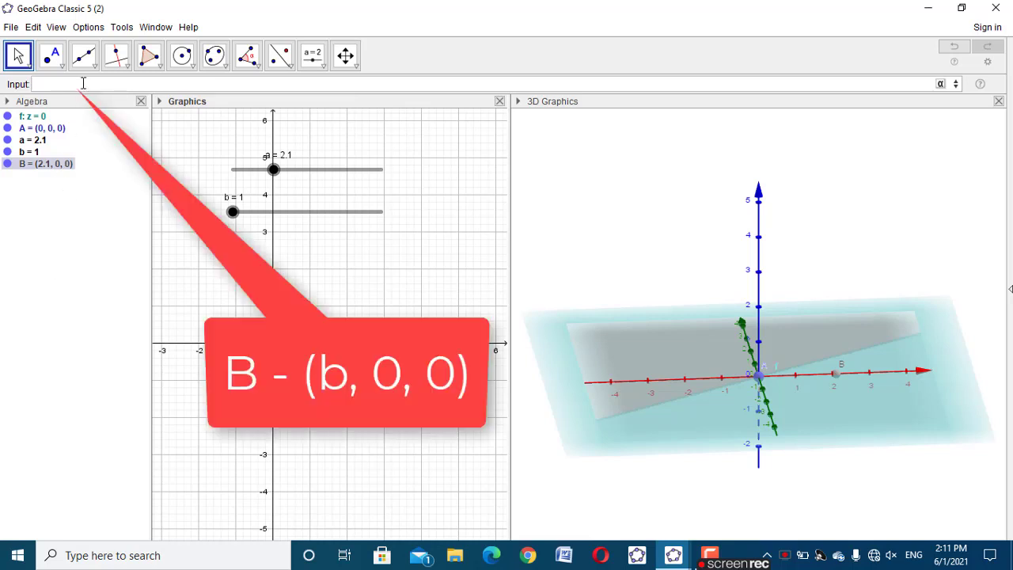
type("B-(b,0,0")
key("Return")
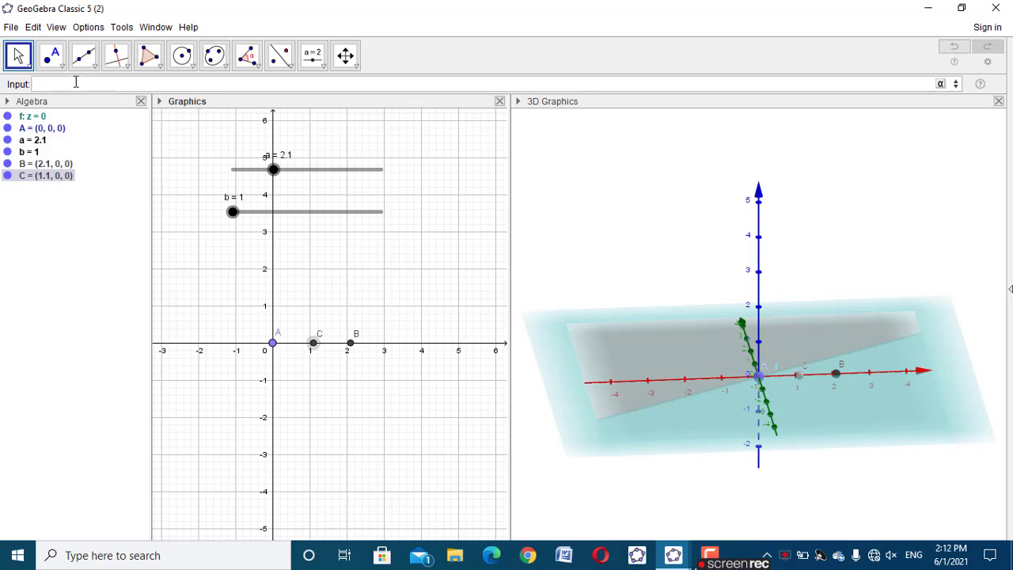
Create two points offset in the y-direction, defined as A+(0,a,0) and B+(0,a,0)
type("A+(")
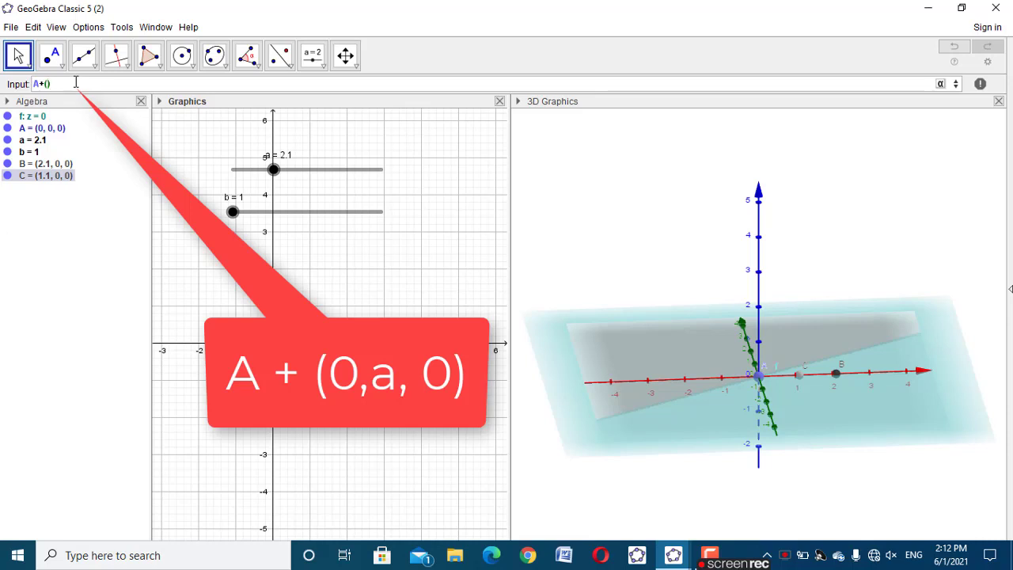
type("0,a,")
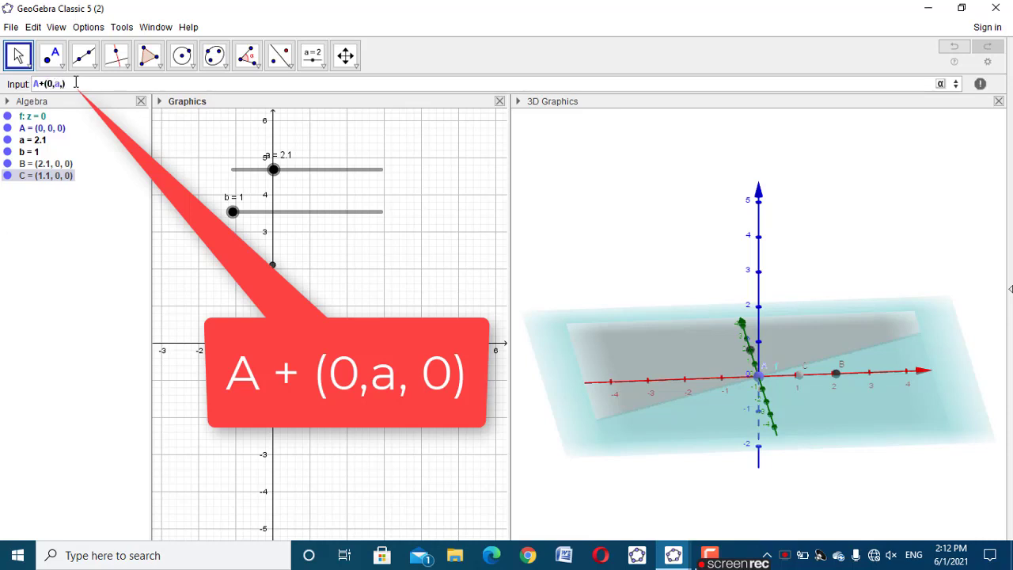
type("0")
key("Return")
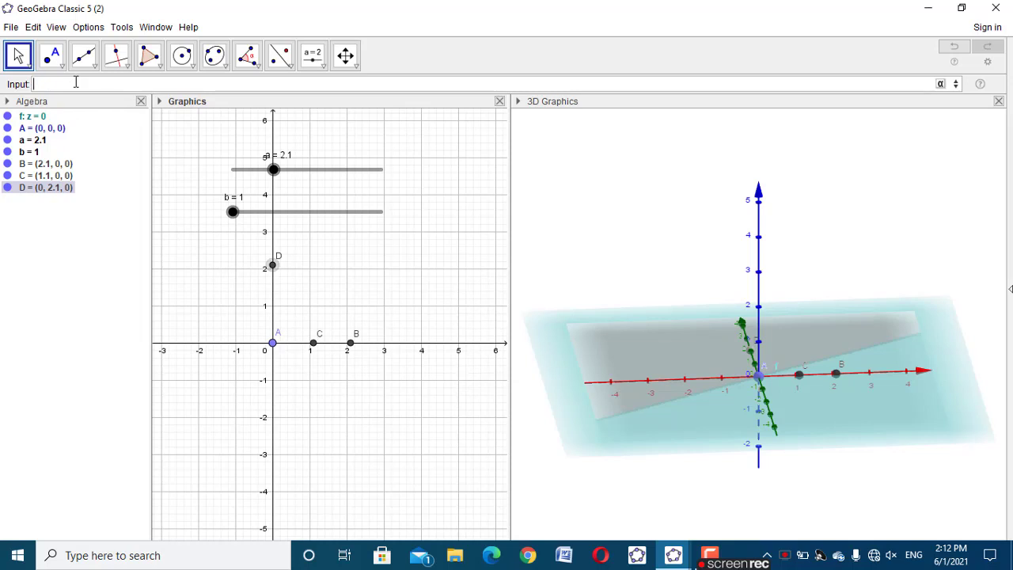
type("B+")
type("(0,")
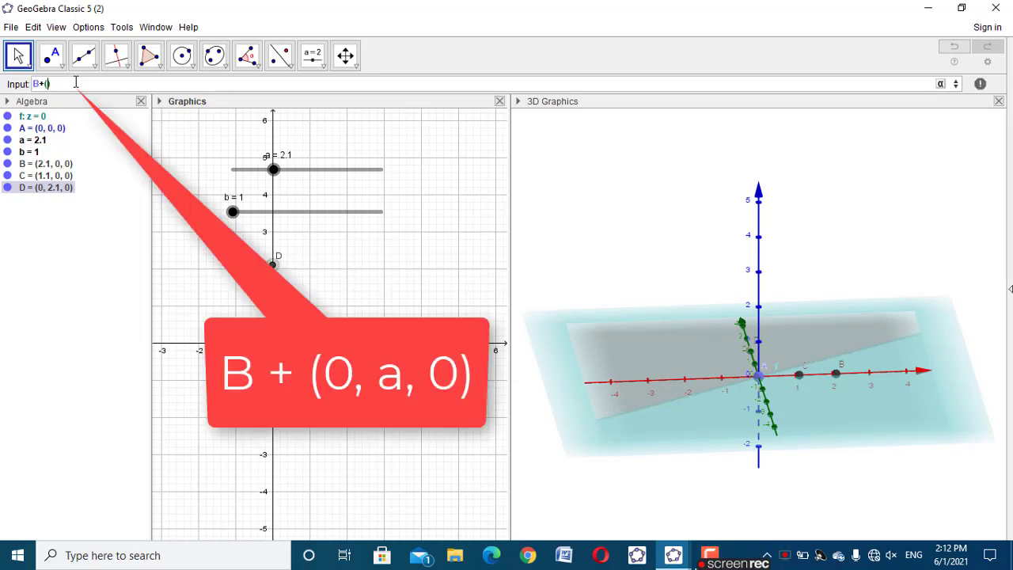
type("a,0")
key("Return")
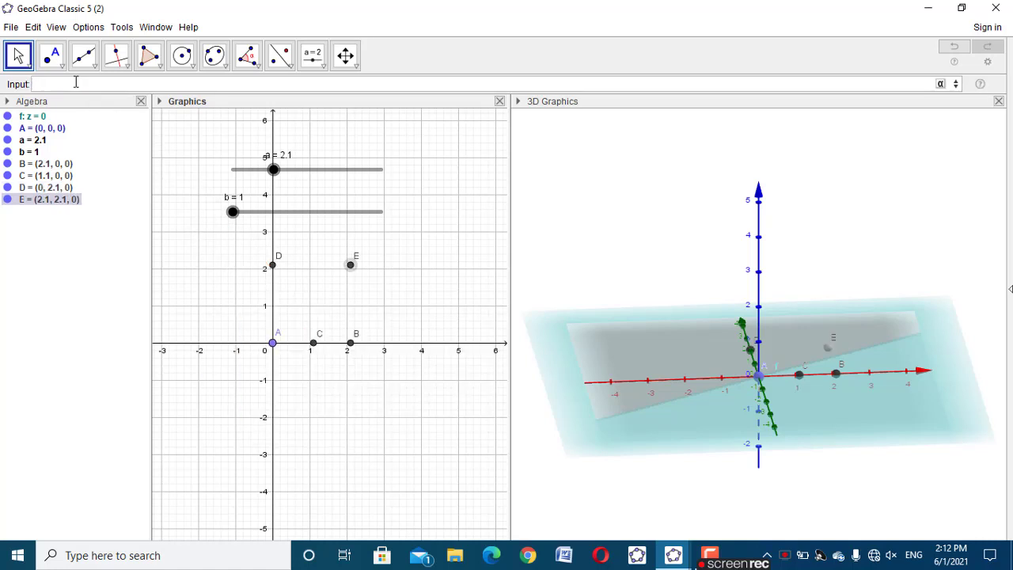
Create a point above C, defined as C+(0,0,b)
left_click(867, 499)
left_click_drag(830, 509, 809, 504)
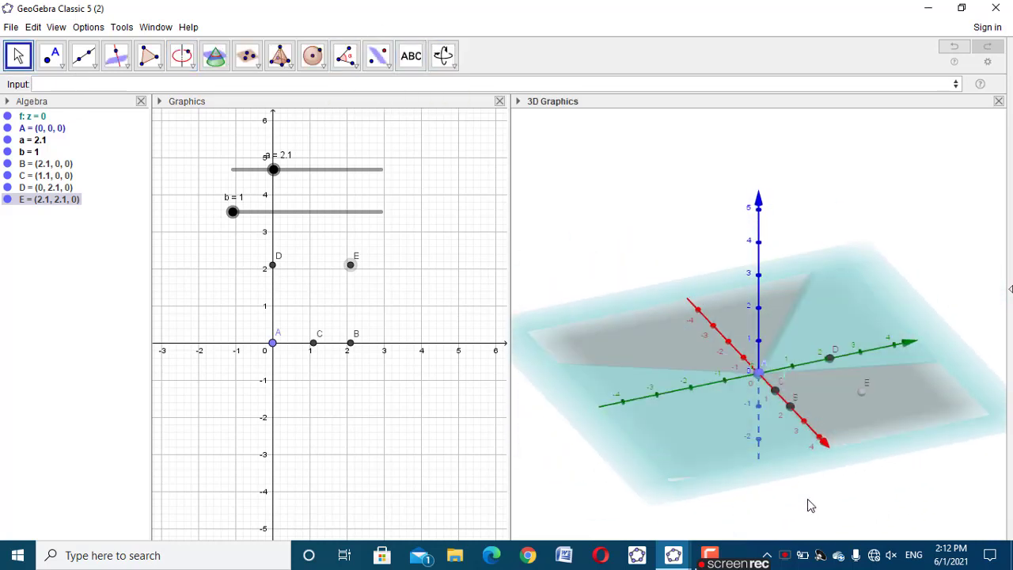
left_click(174, 83)
type("C+")
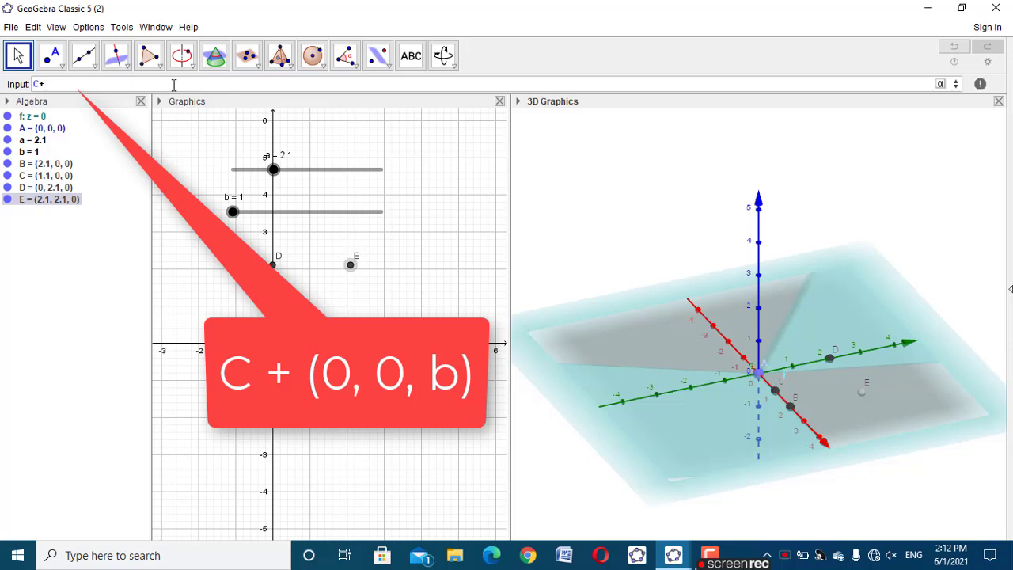
type("(0,0,b")
key("Return")
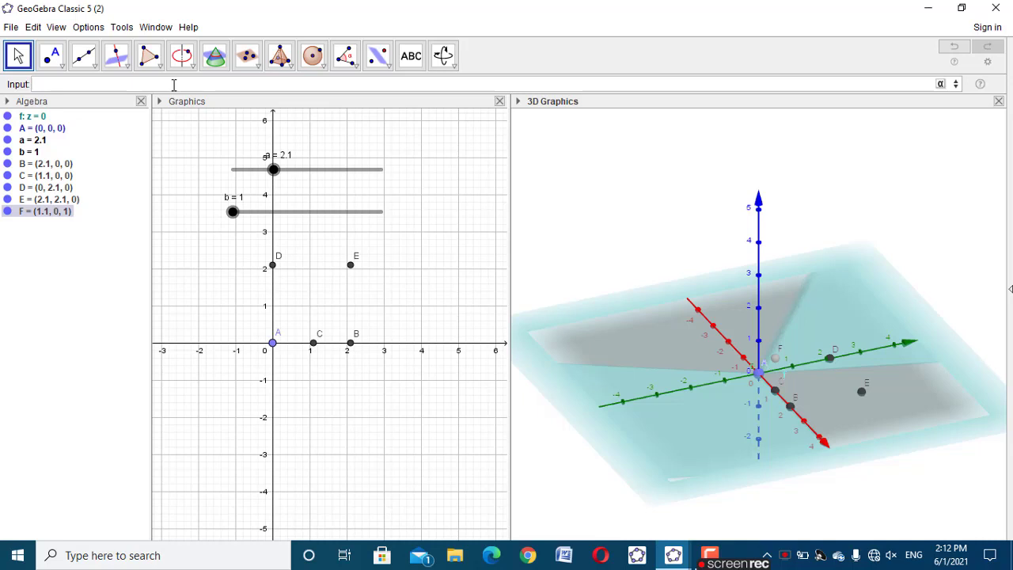
Create two points with the same definition, B+(0,b,0)
type("B+(0")
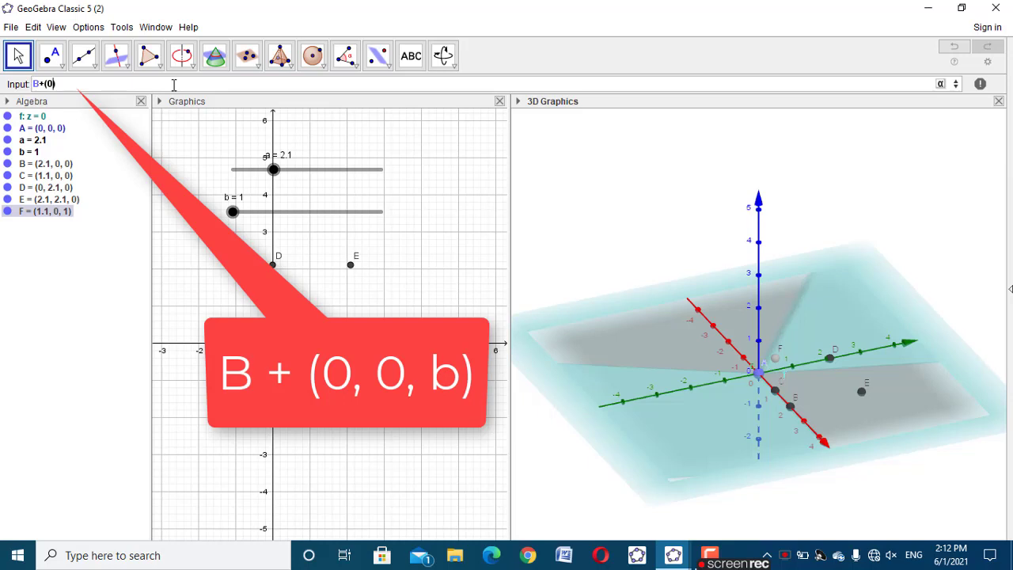
type(",b,0")
key("Return")
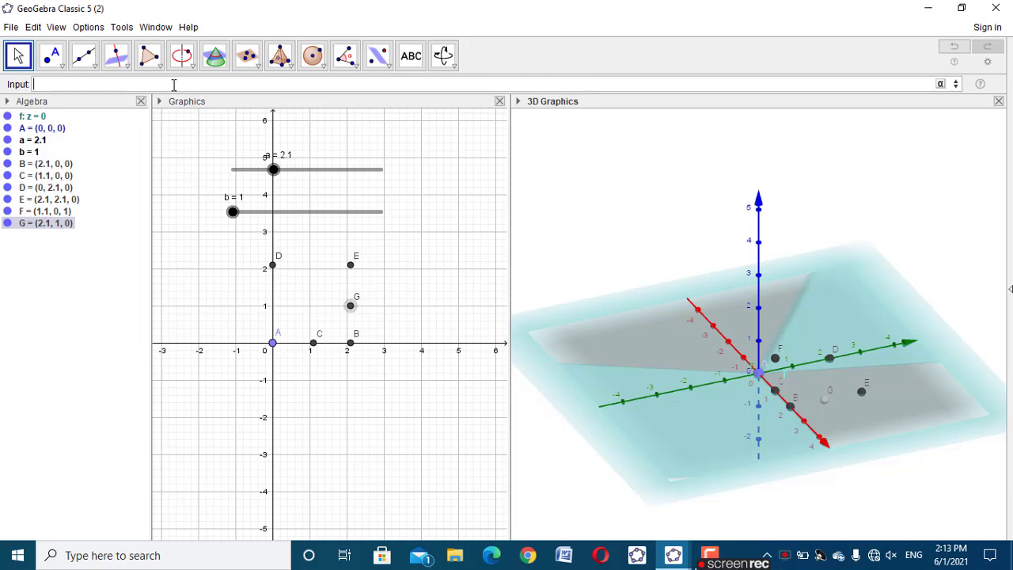
type("B+")
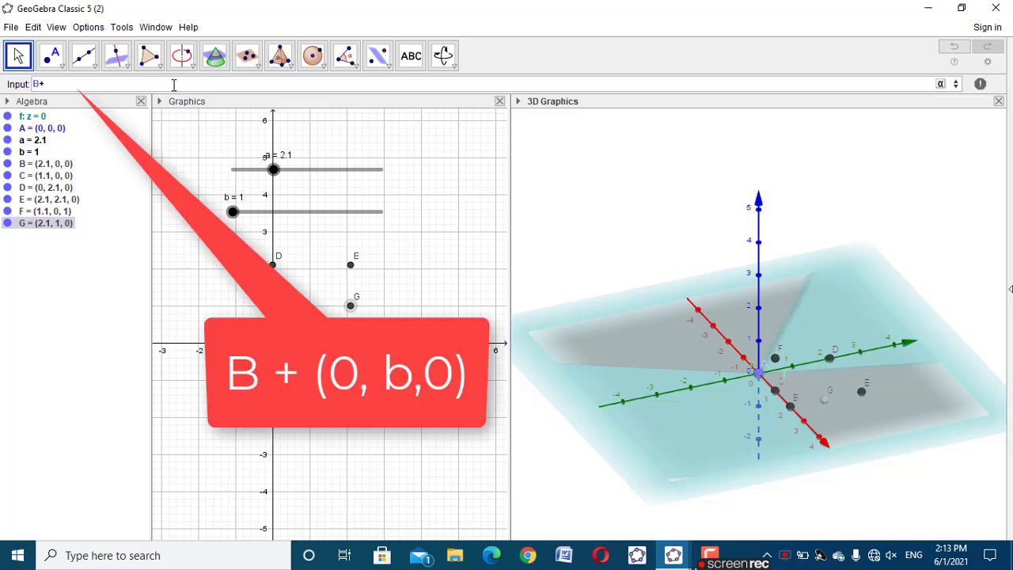
type("(0,b,0")
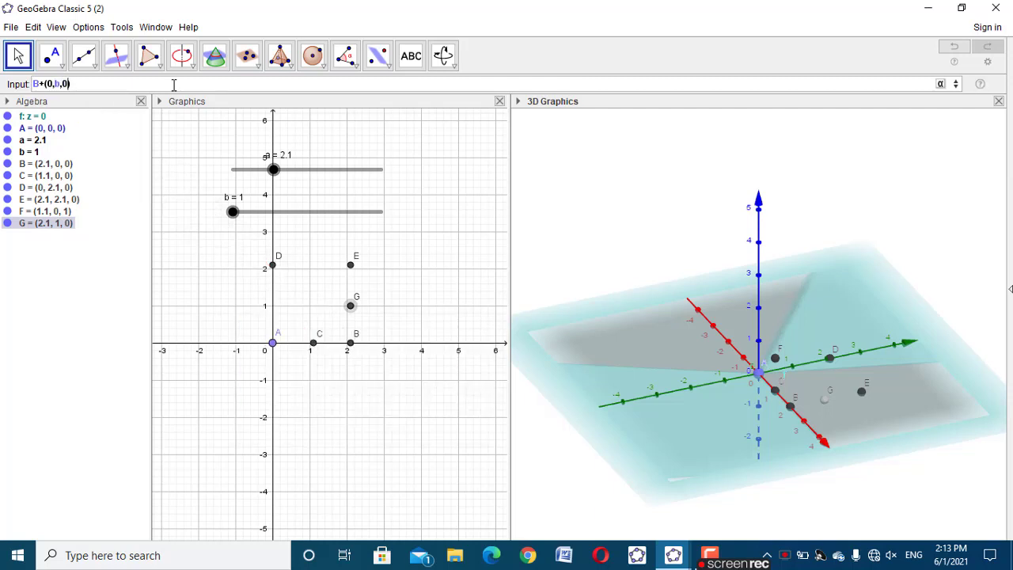
key("Return")
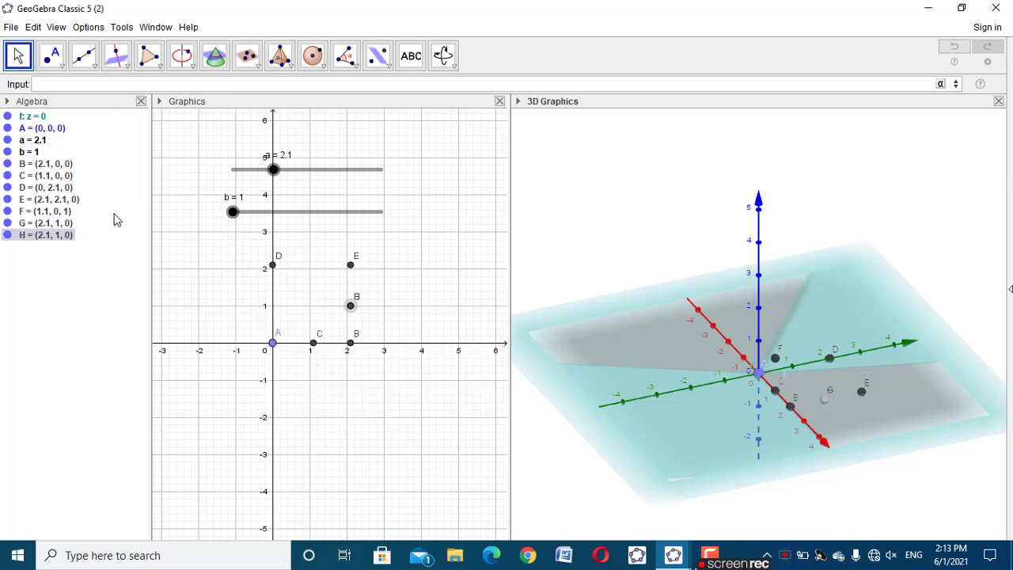
Set the algebra descriptions to Definition so each object is listed by its formula
left_click(6, 101)
left_click(63, 117)
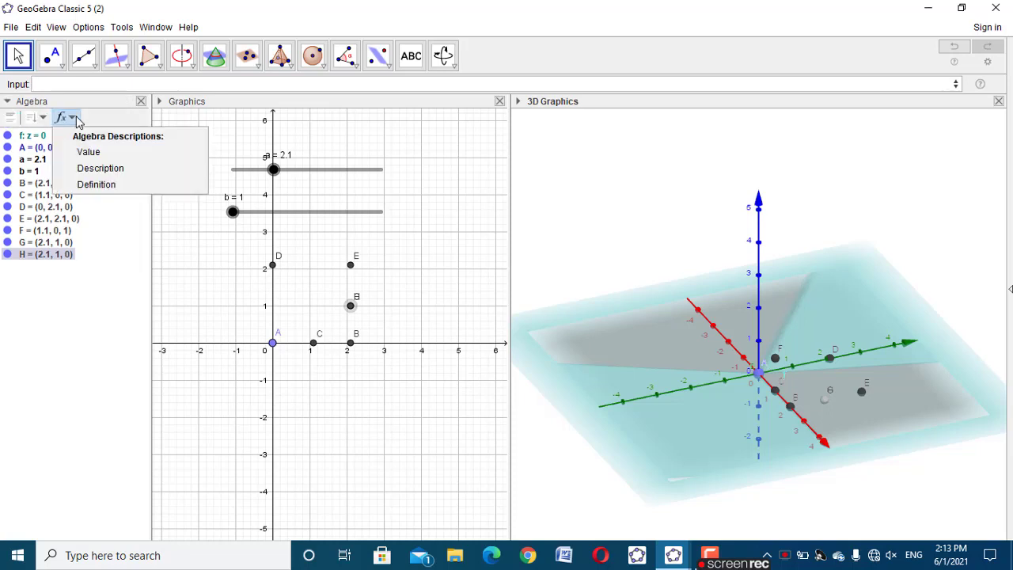
left_click(117, 185)
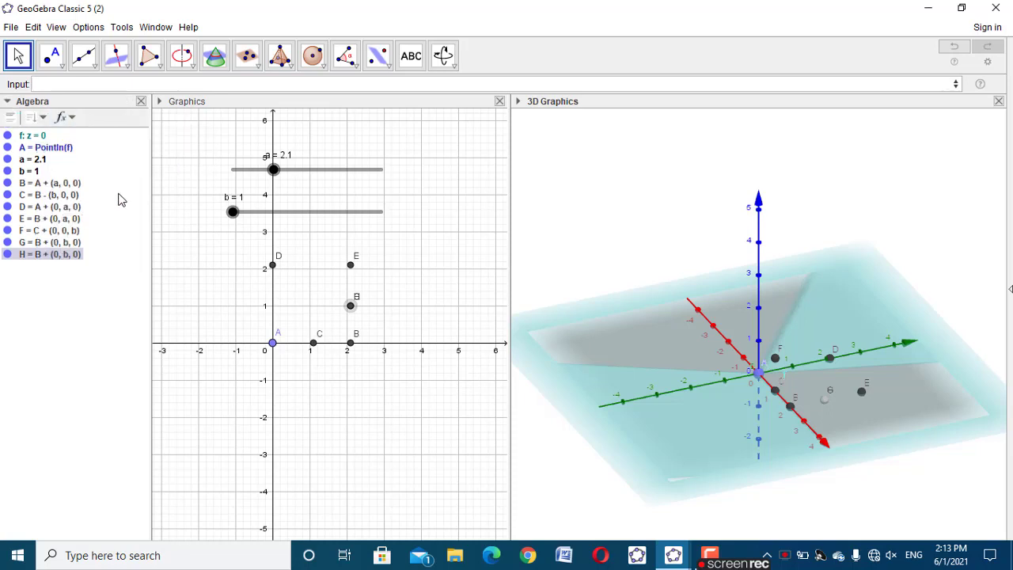
Redefine point G as B + (0, 0, a)
double_click(76, 247)
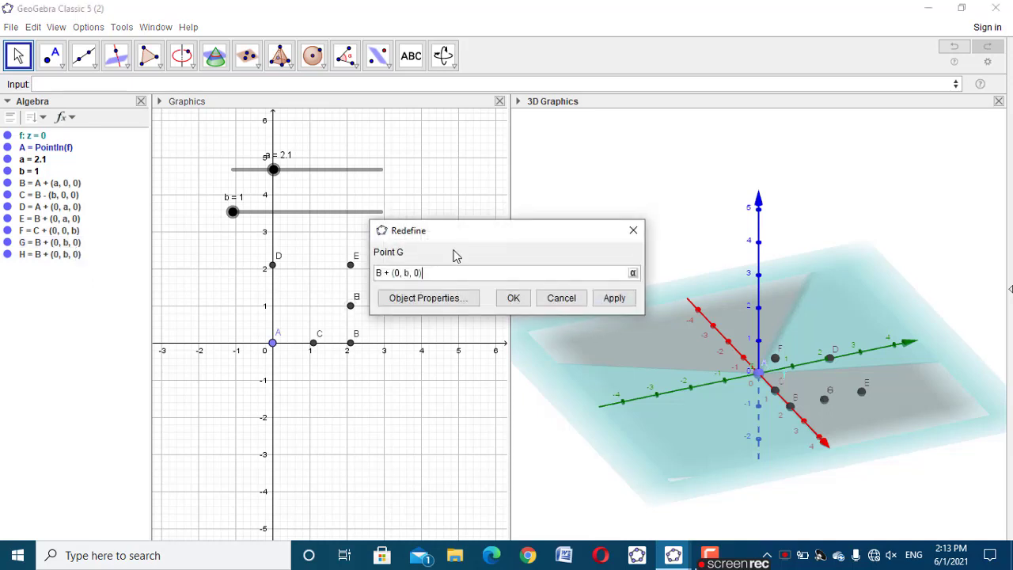
double_click(408, 272)
type("0")
left_click(417, 273)
key("BackSpace")
type("a")
left_click(611, 300)
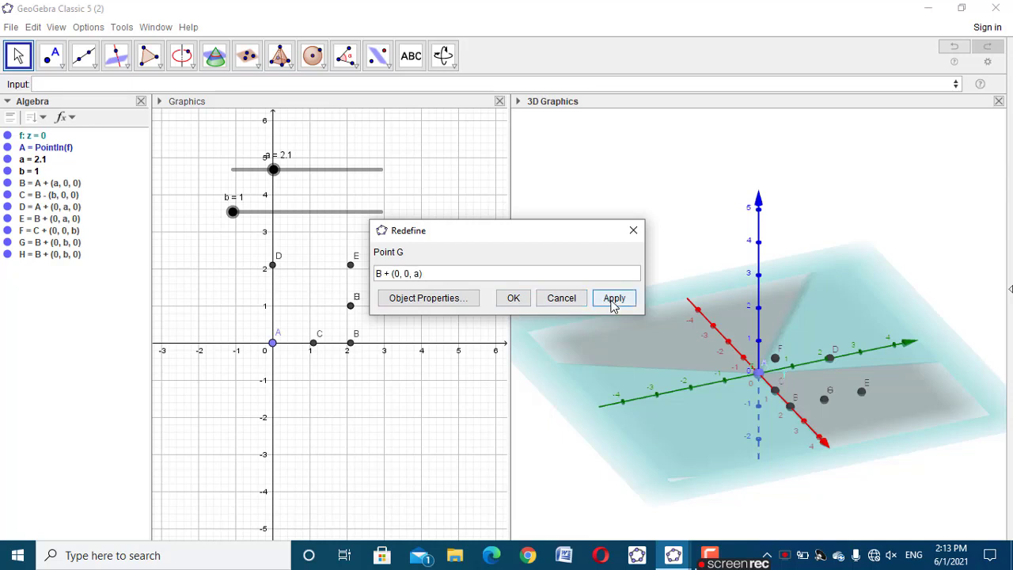
left_click(512, 298)
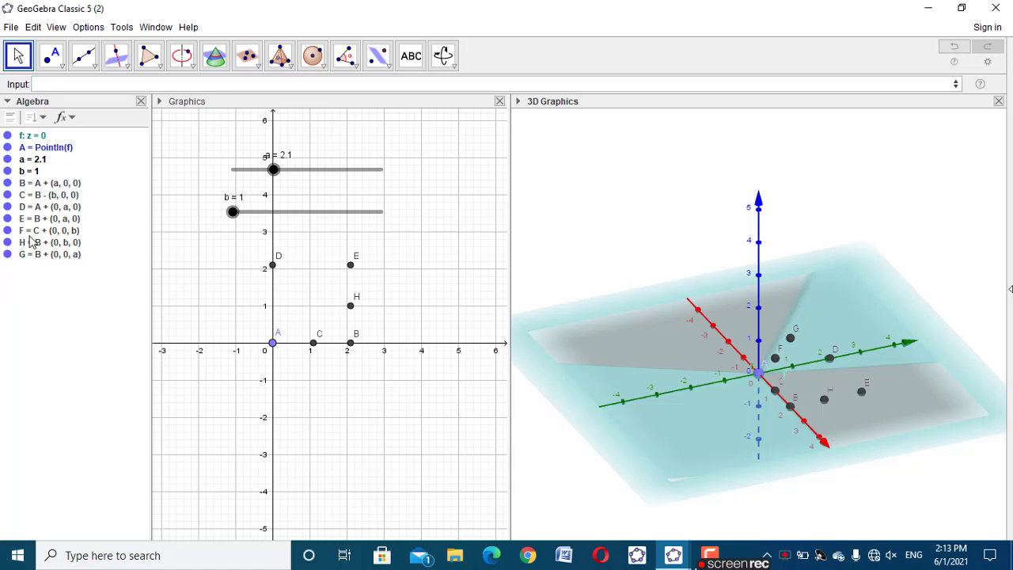
Create two more points defined as H+(0,0,b) and C+(0,b,0)
left_click(83, 83)
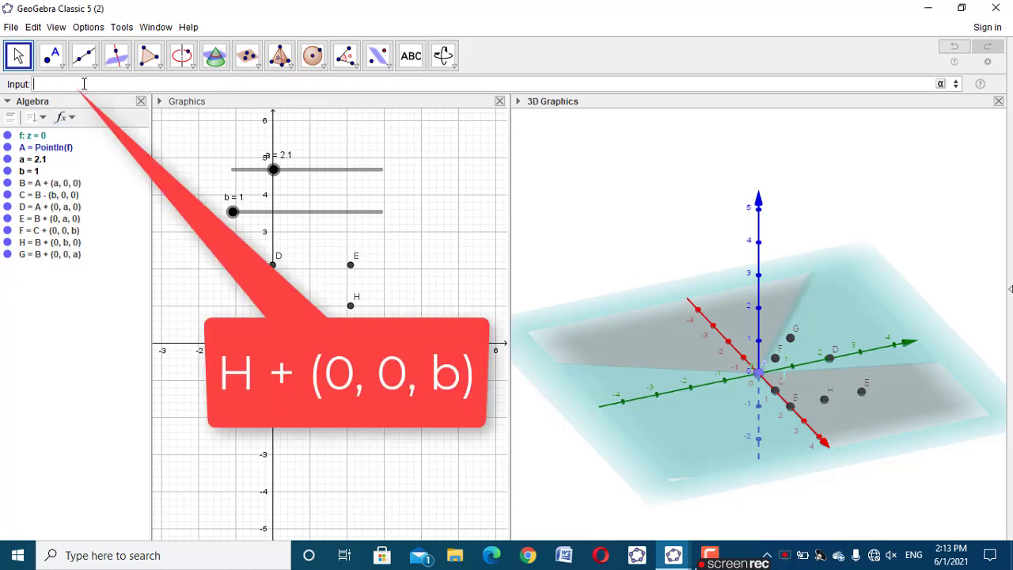
type("H+(")
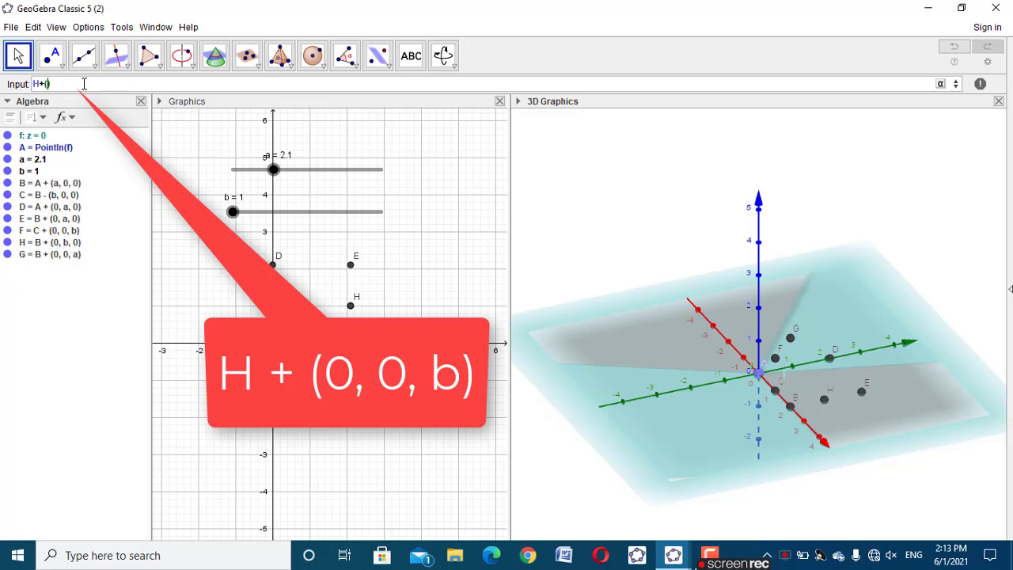
type("0,0,b")
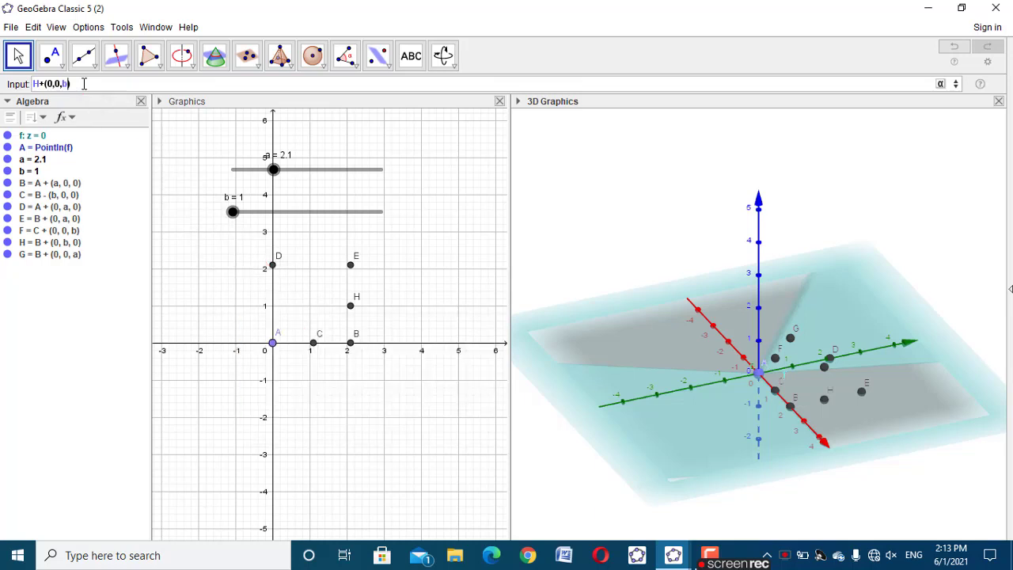
key("Return")
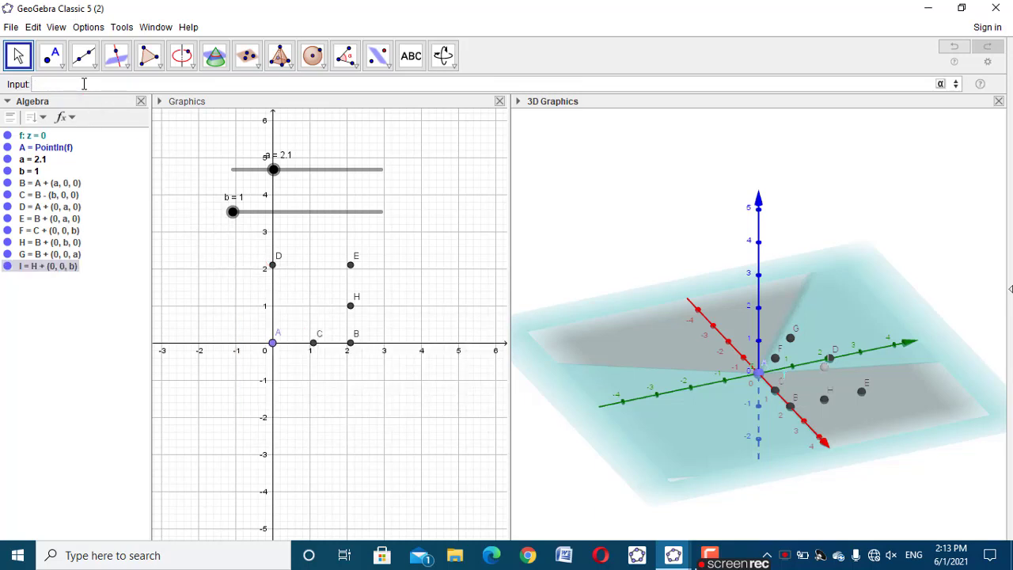
type("C + ")
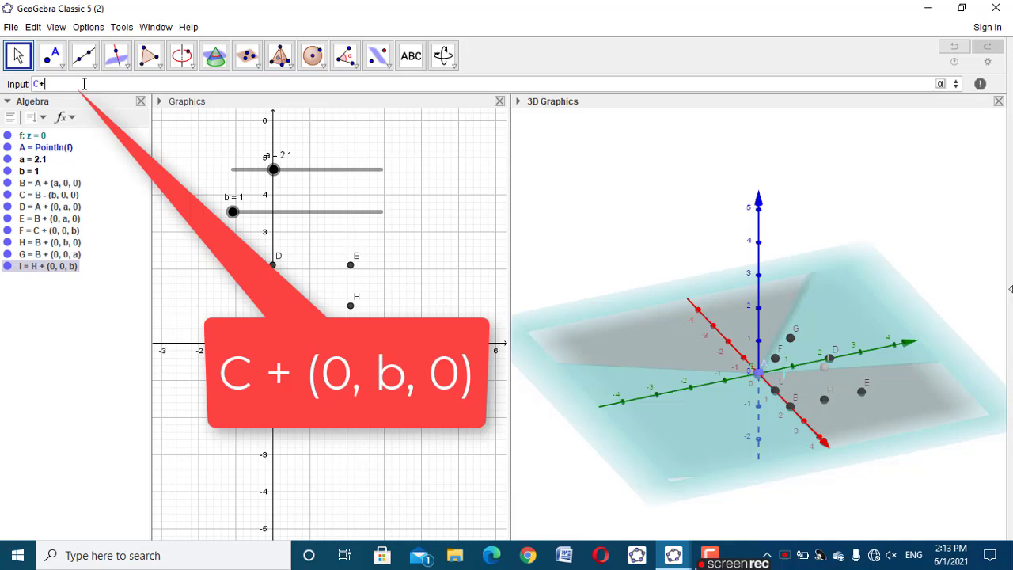
type("(0, b, 0")
key("Return")
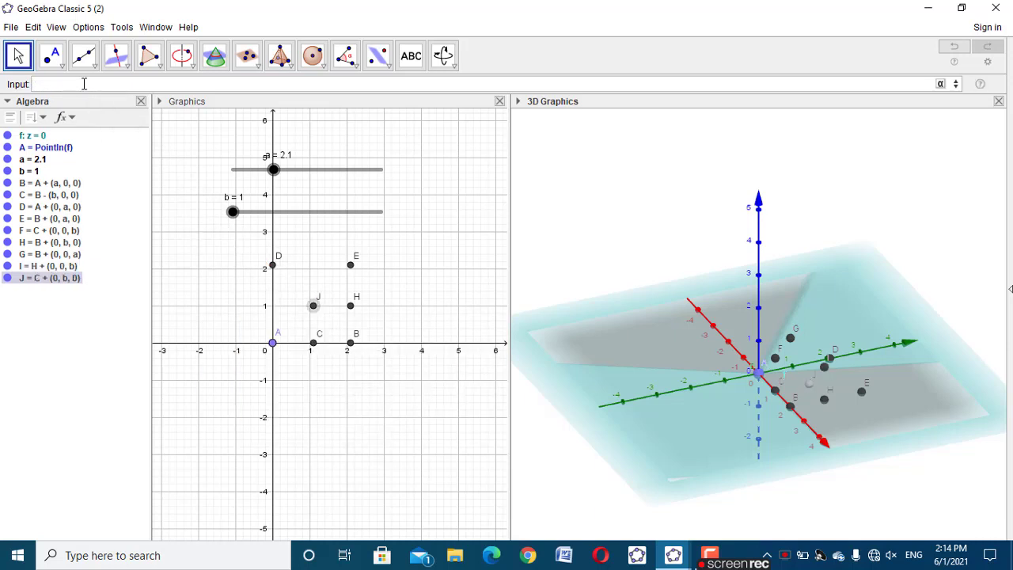
Create a point offset from J in the y-direction, defined as J+(0,b,0)
type("(")
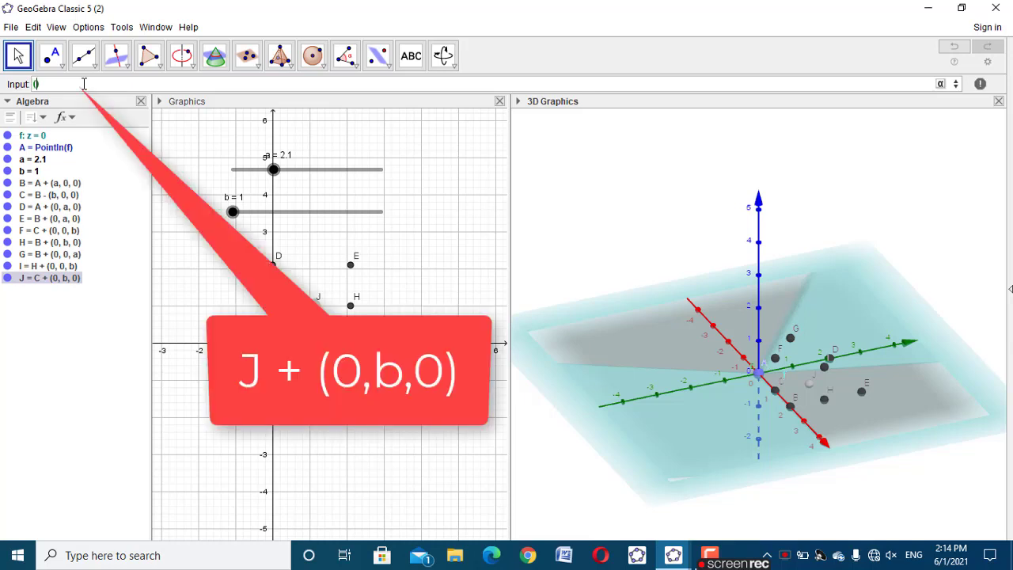
key("BackSpace")
key("Delete")
type("J+(0,b,0")
key("Return")
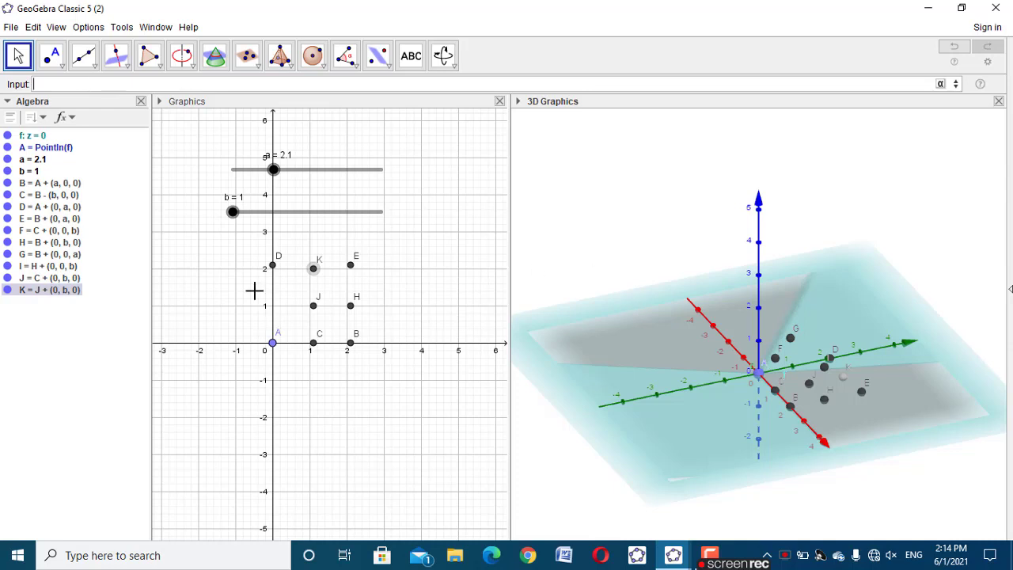
Test the dependent points by moving slider a to 3.9, and set it to 2.3
left_click_drag(920, 466, 518, 459)
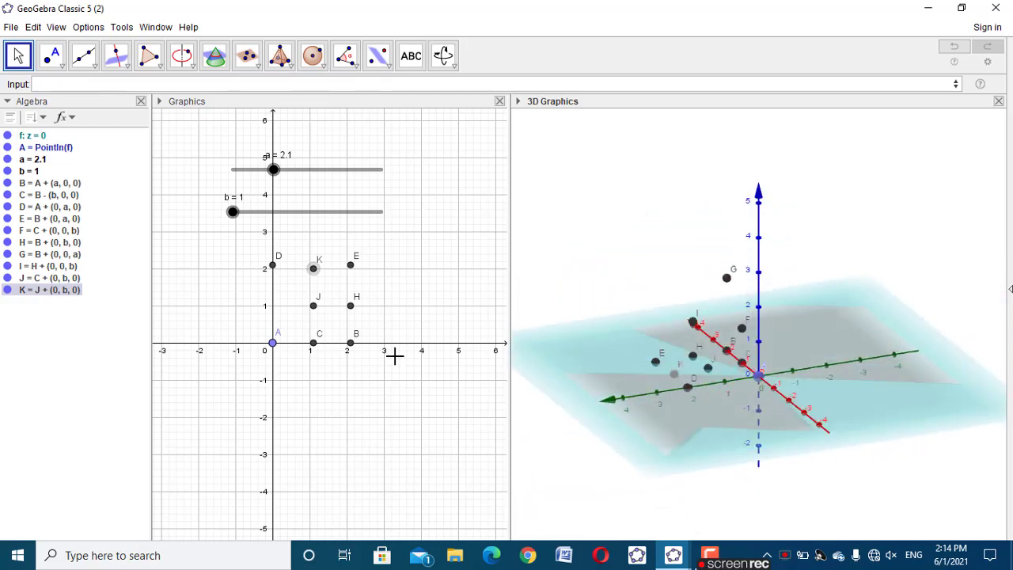
left_click_drag(274, 174, 341, 162)
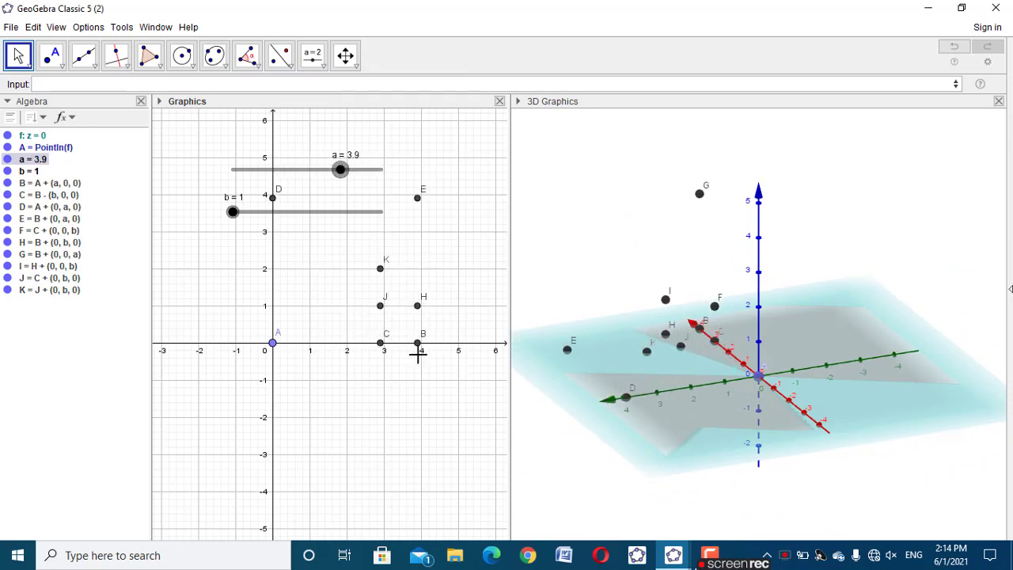
left_click_drag(336, 178, 283, 197)
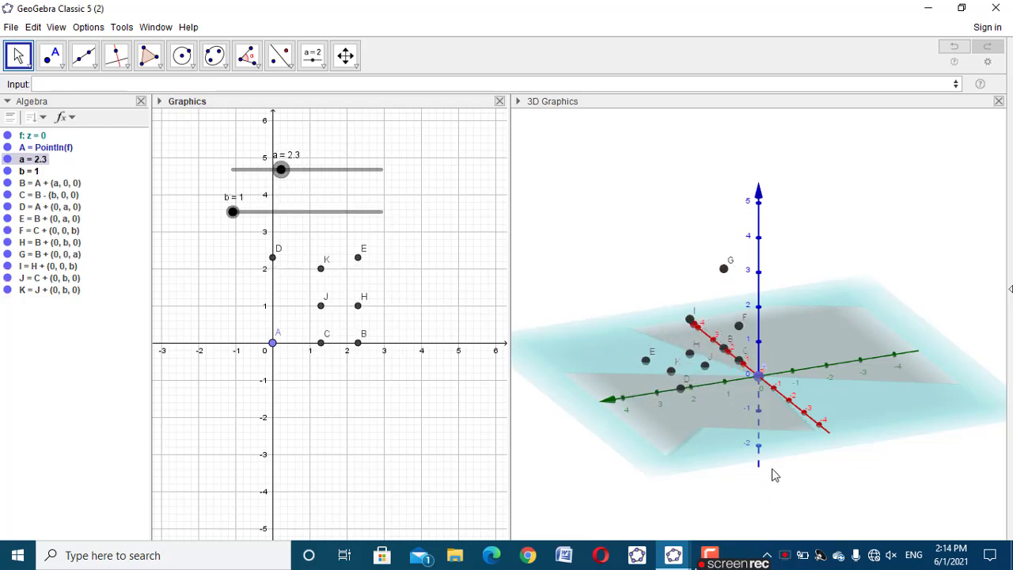
Enter a Point command holding a circle centred at B with radius Distance(C, B), as Point(Circle(B, Distance(C, B)))
left_click_drag(770, 472, 821, 490)
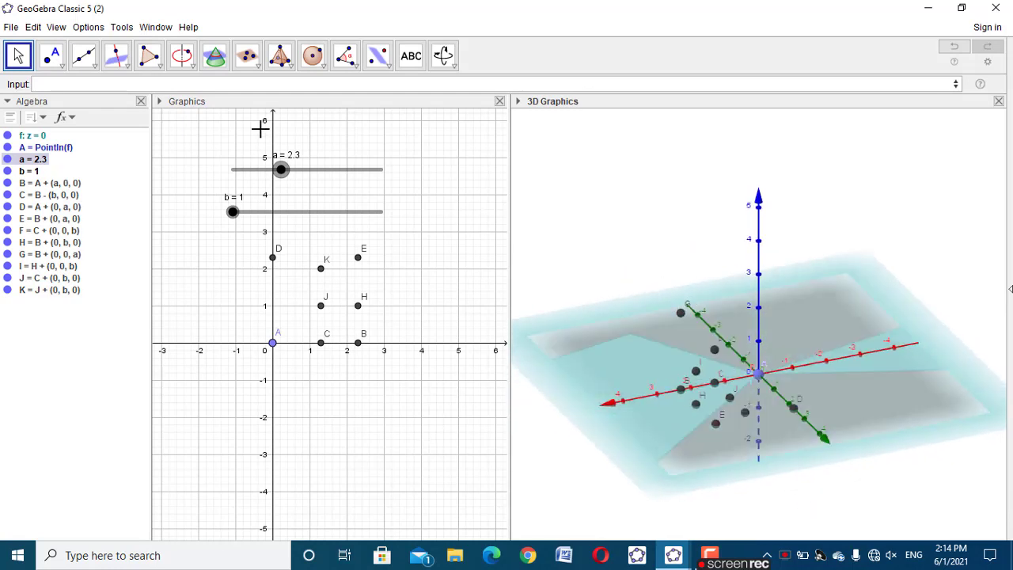
left_click(268, 85)
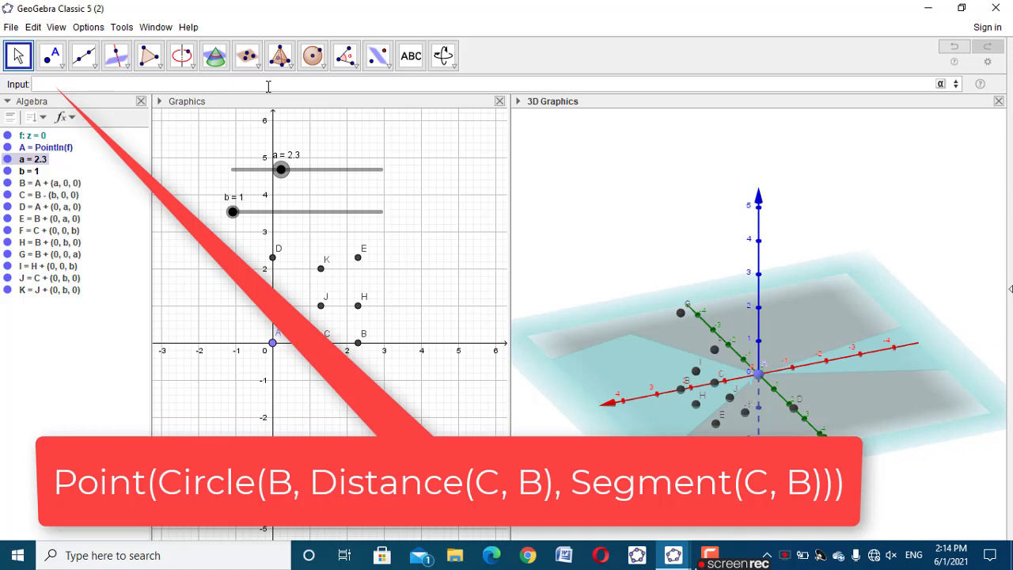
type("Point(Circle")
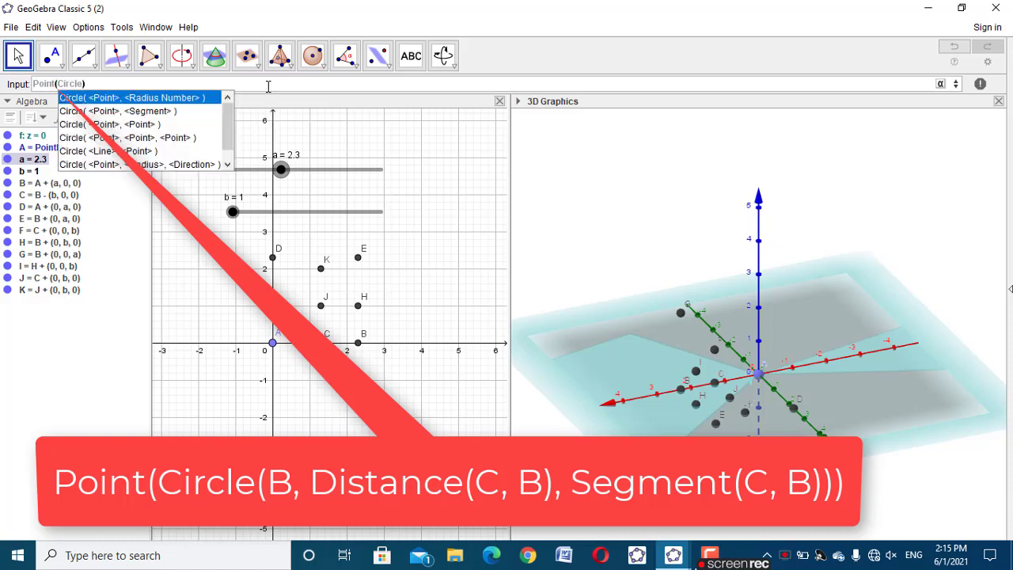
left_click(170, 110)
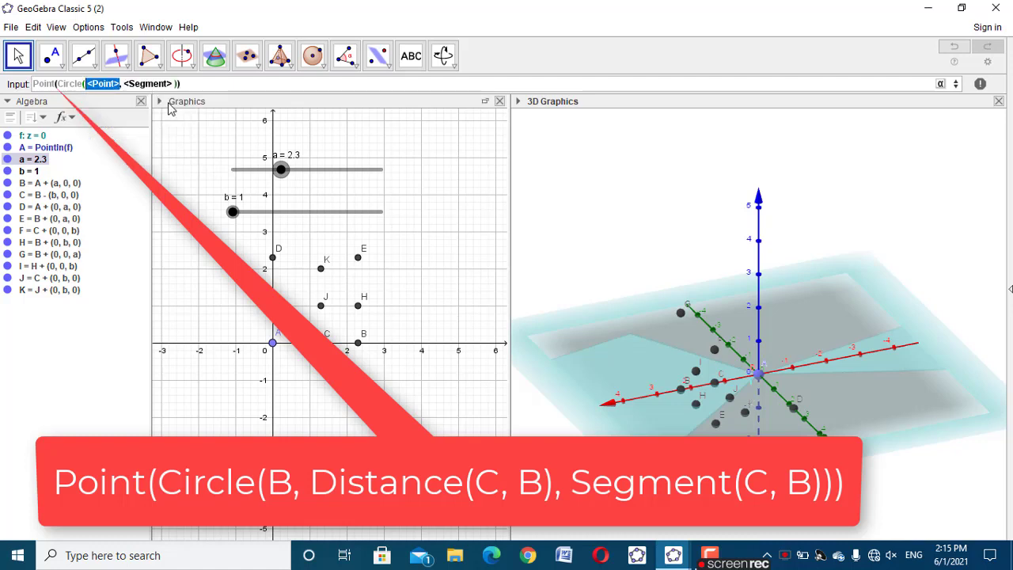
type("B")
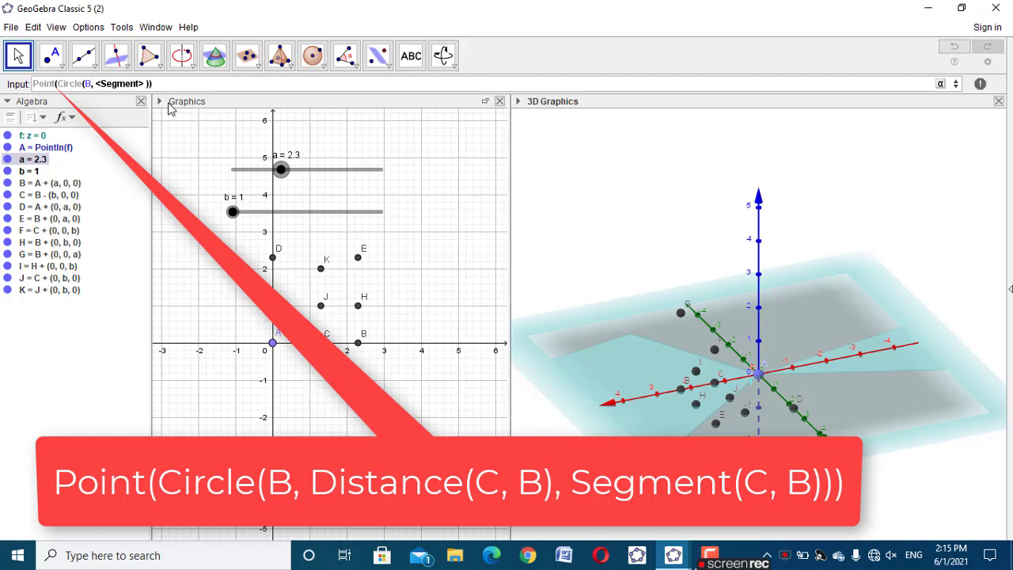
key("Tab")
type("Distanc")
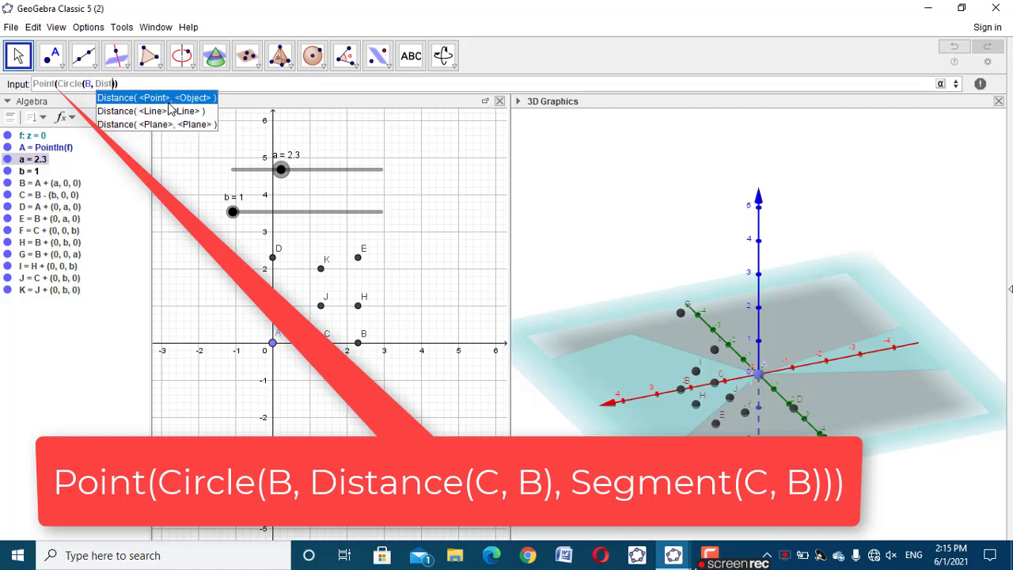
type("e")
left_click(168, 99)
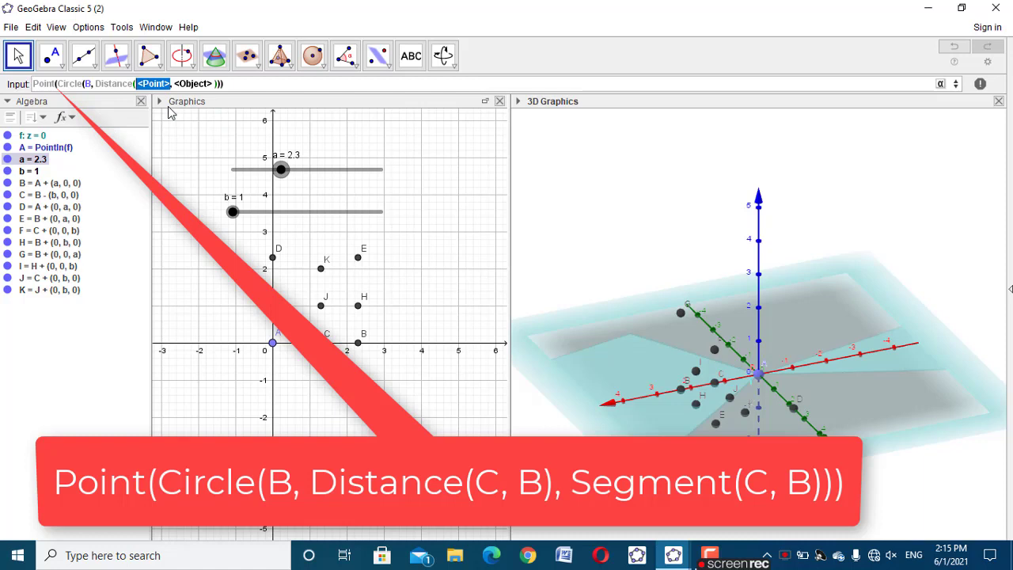
type("C")
key("Tab")
type("B")
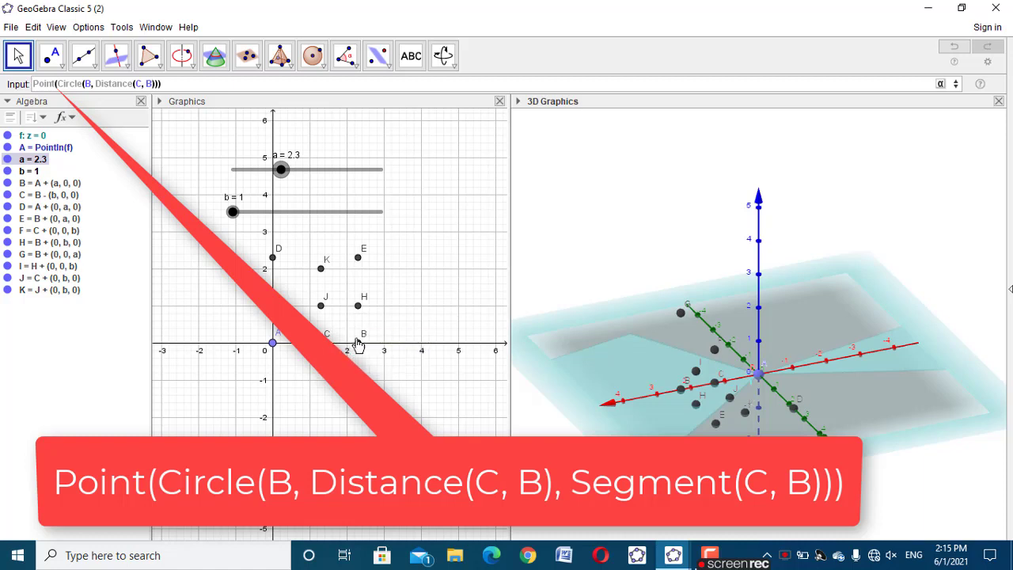
Add Segment(C, B) as the circle's direction and create the point Point(Circle(B, Distance(C, B), Segment(C, B)))
left_click(156, 85)
type(", Segm")
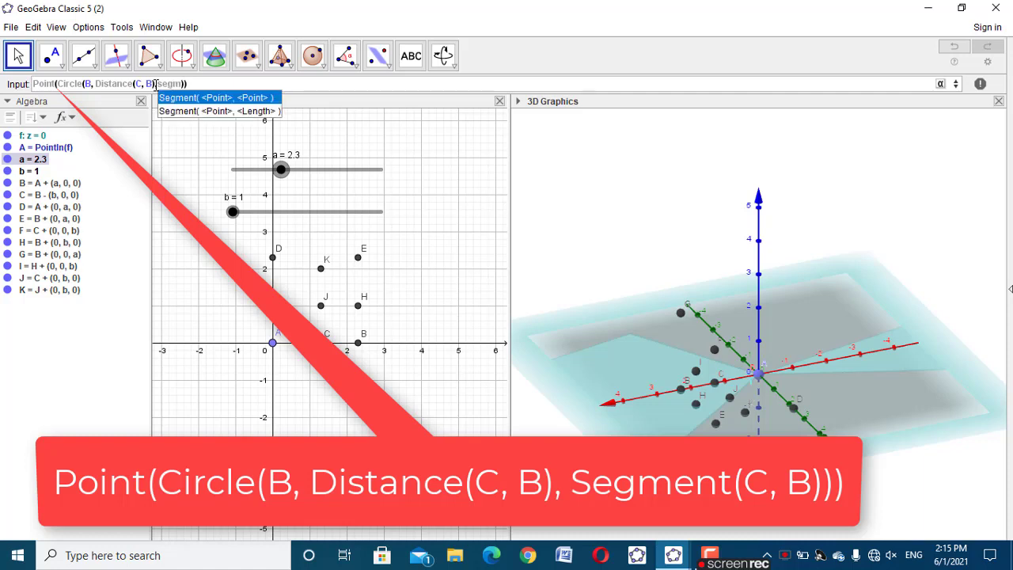
left_click(225, 100)
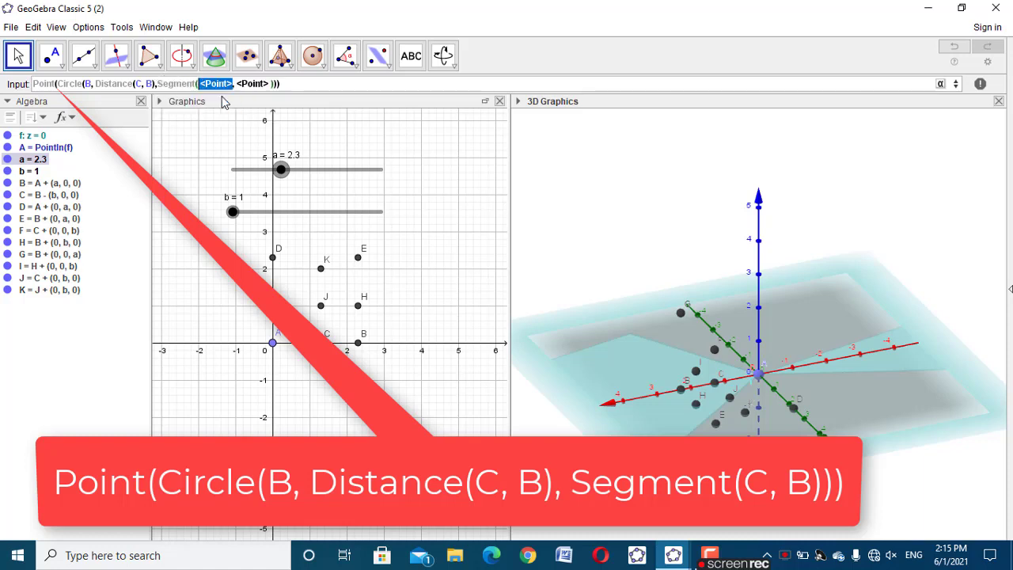
type("C, B")
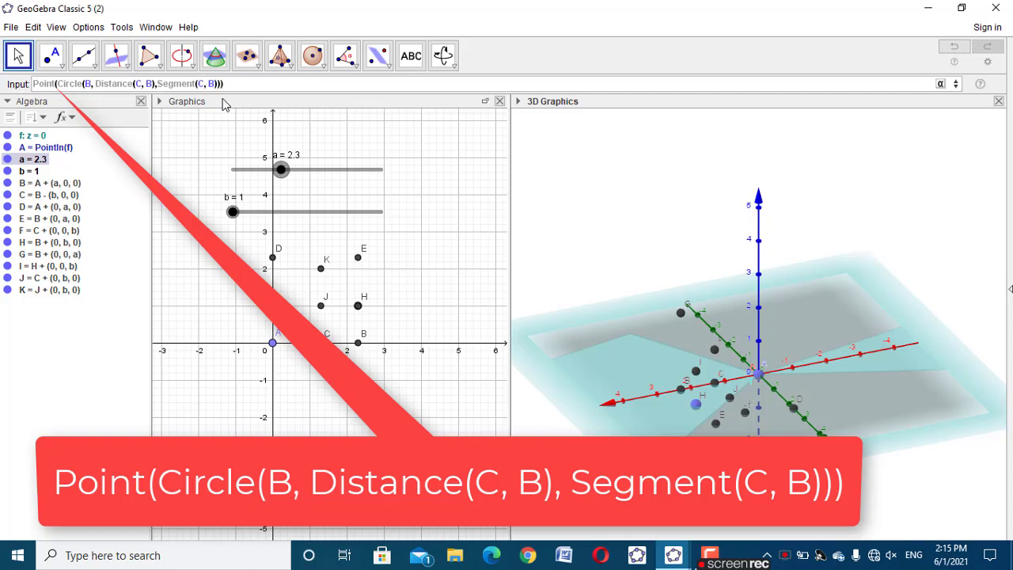
key("Return")
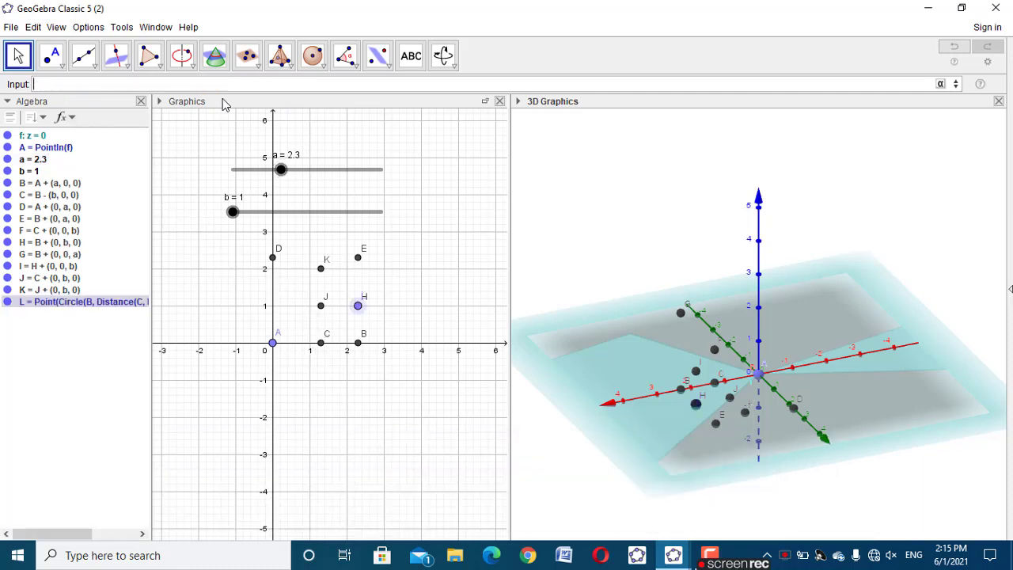
left_click(399, 381)
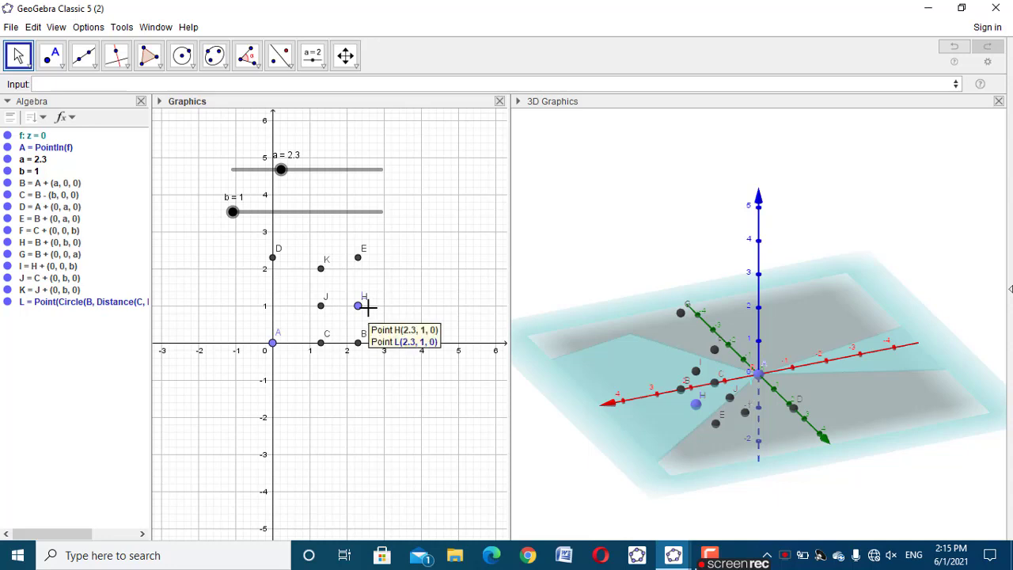
Hide point H and show it again to inspect the circle point at the same location
left_click(8, 243)
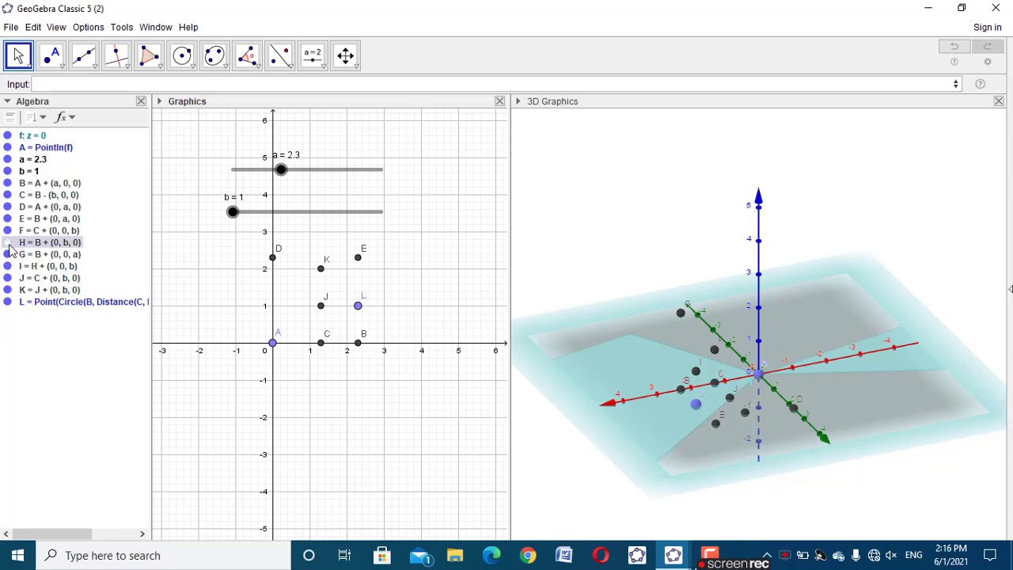
left_click(8, 243)
left_click(340, 400)
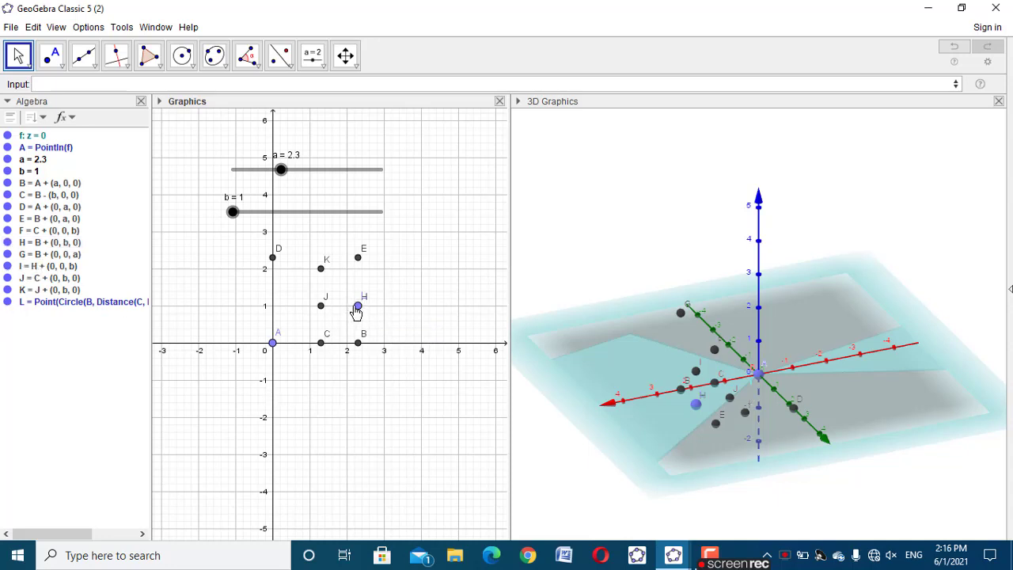
left_click(357, 308)
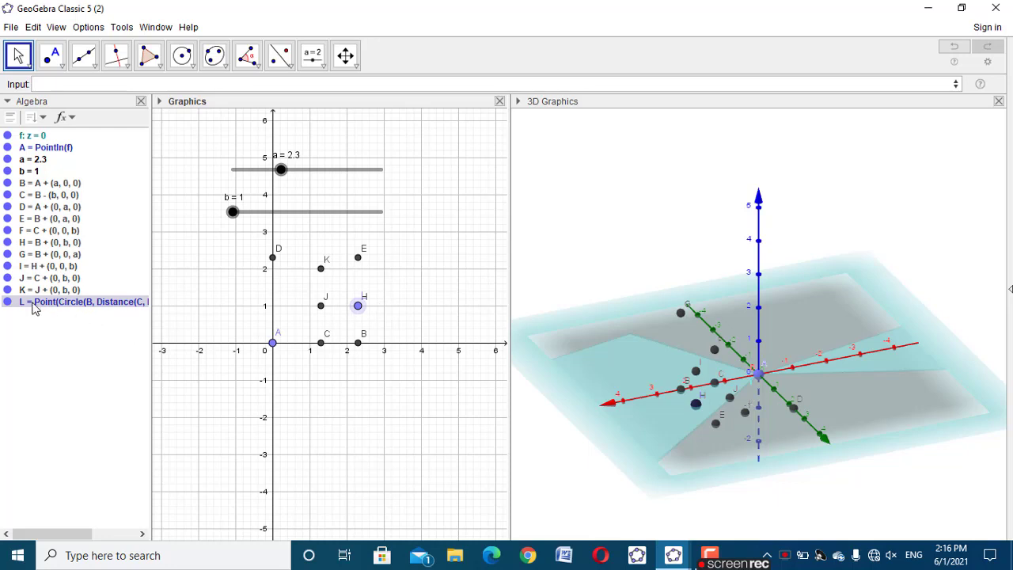
left_click(404, 307)
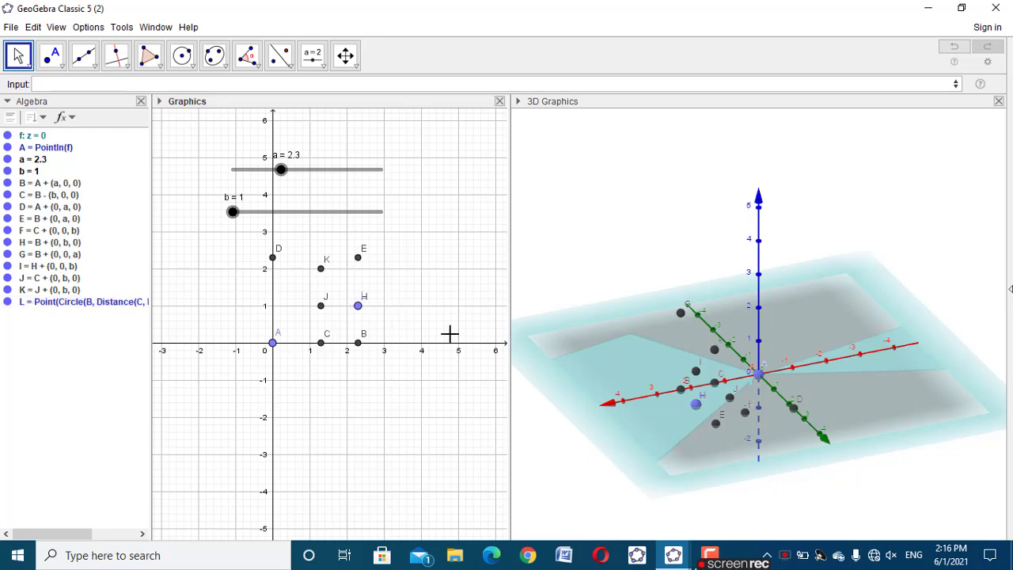
Create a cube from points C, B and L with the command Cube(C, B, L)
left_click_drag(810, 509, 782, 503)
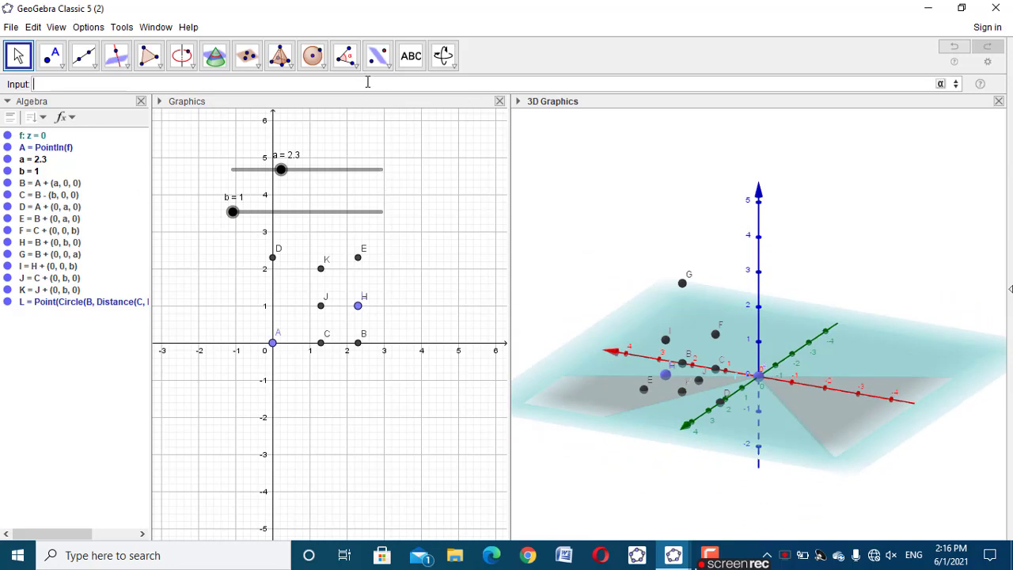
type("cube")
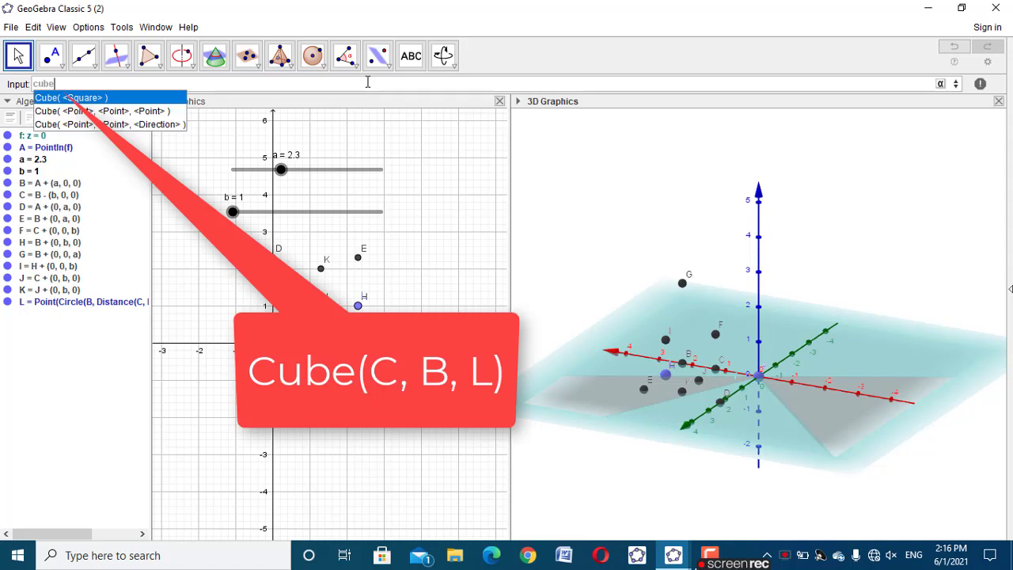
left_click(151, 111)
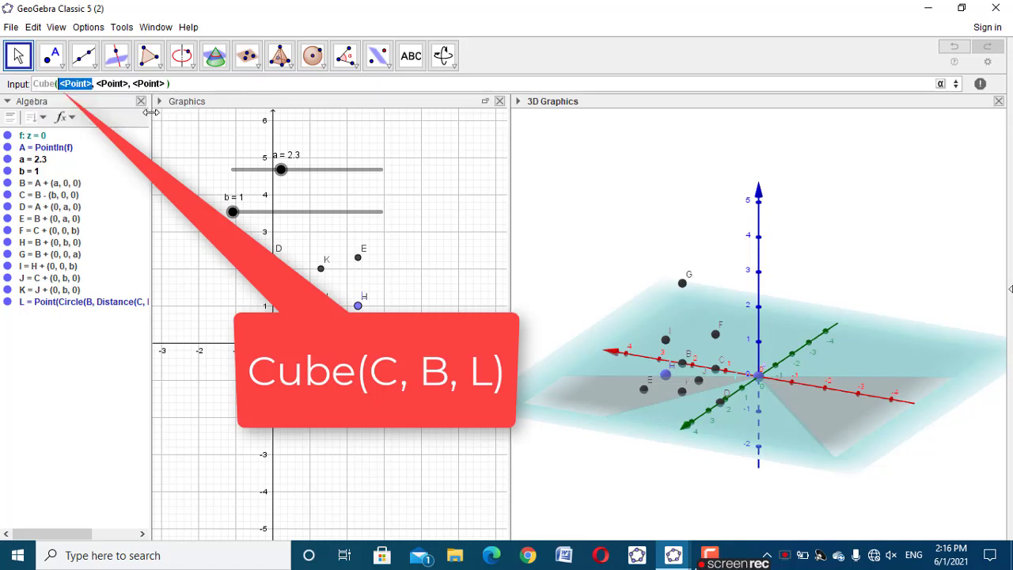
type("C")
key("Tab")
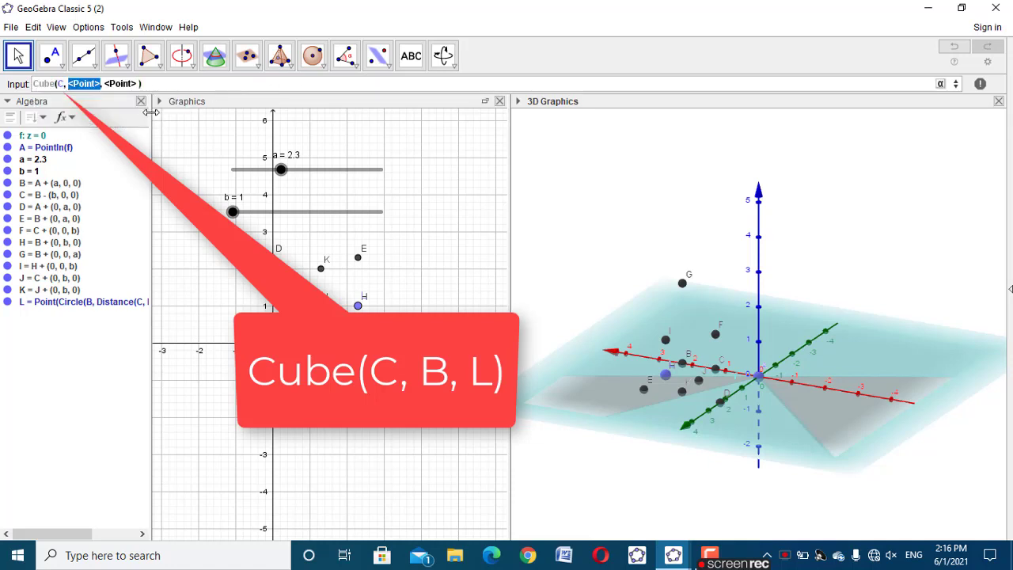
type("B")
key("Tab")
type("L")
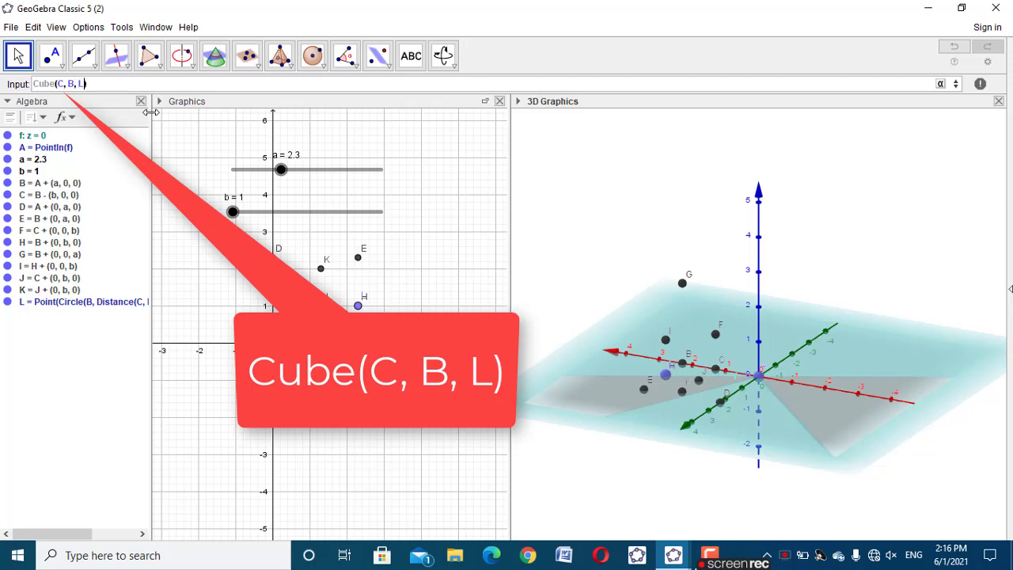
key("Return")
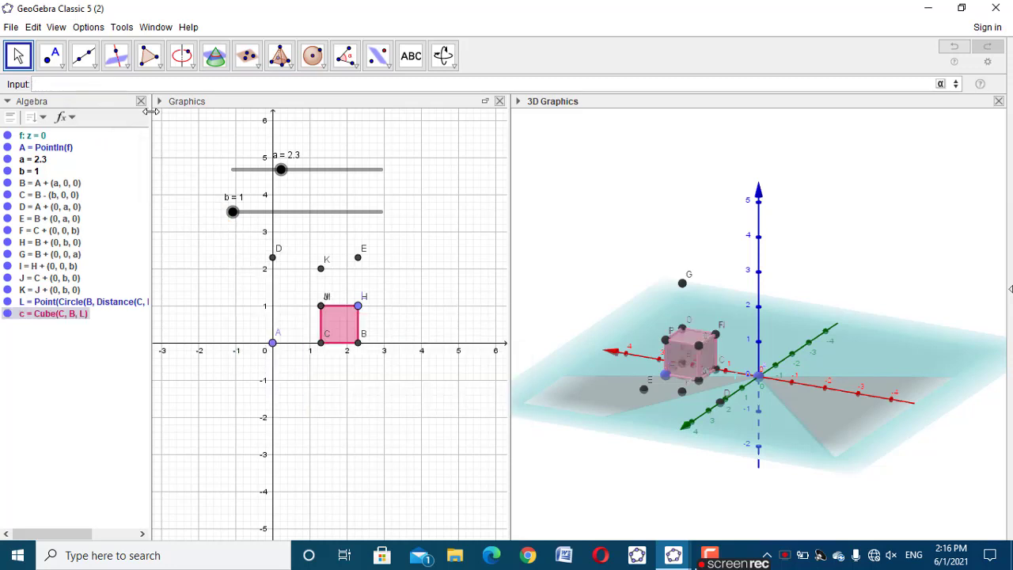
Test the cube's dependence on slider a and set a to 2.2
left_click(377, 226)
mouse_move(290, 173)
left_mouse_down()
mouse_move(343, 171)
mouse_move(256, 179)
mouse_move(276, 170)
left_mouse_up()
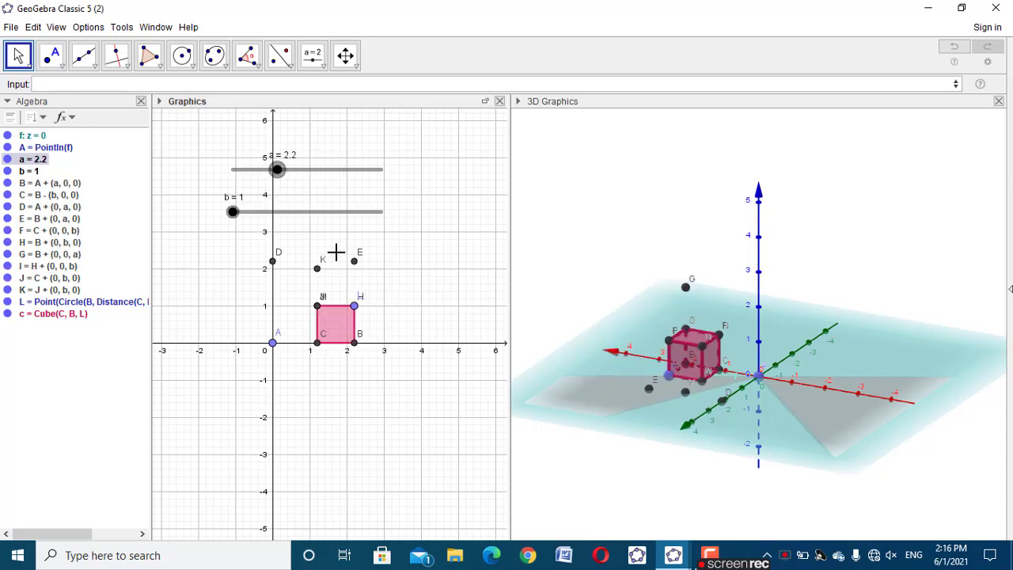
left_click_drag(855, 455, 626, 463)
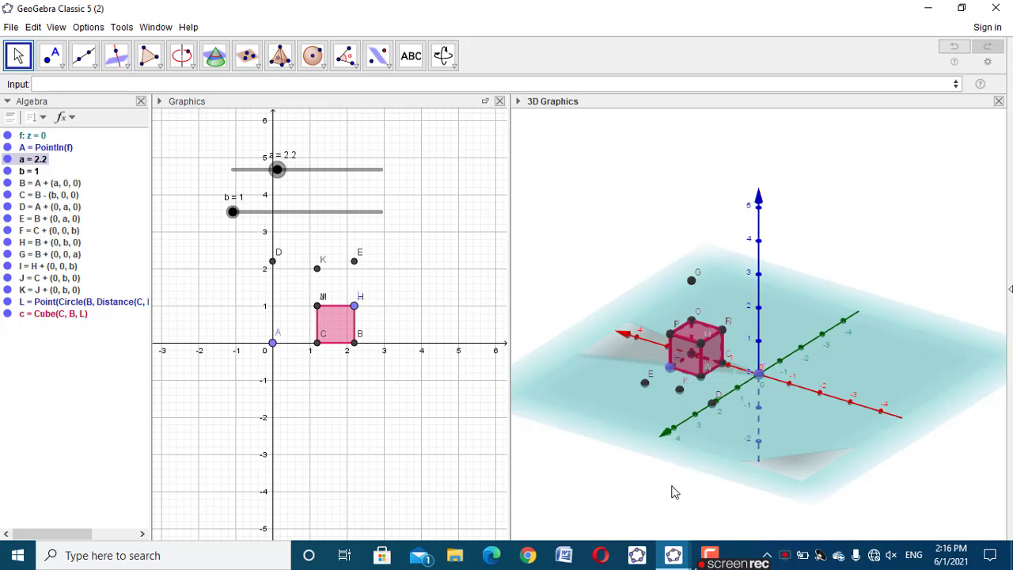
Create two points above E and D, defined as E+(0,0,a) and D+(0,0,a)
left_click(38, 85)
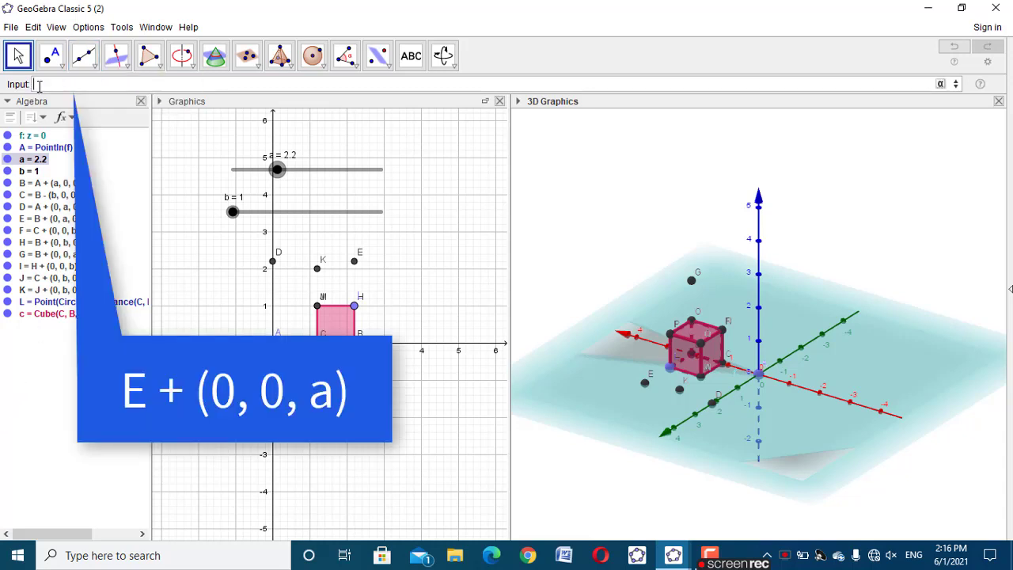
type("E+(")
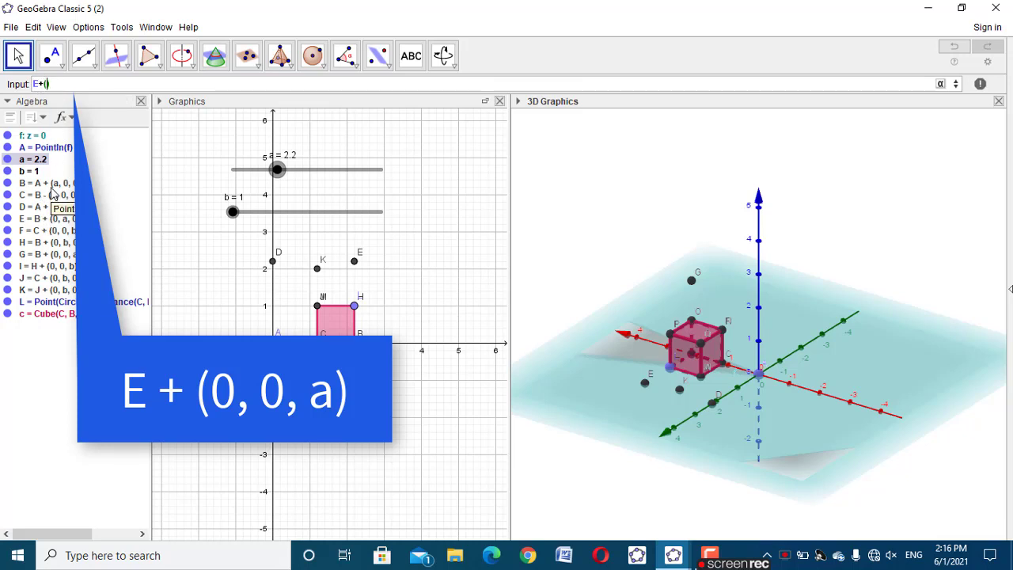
type("0,0,")
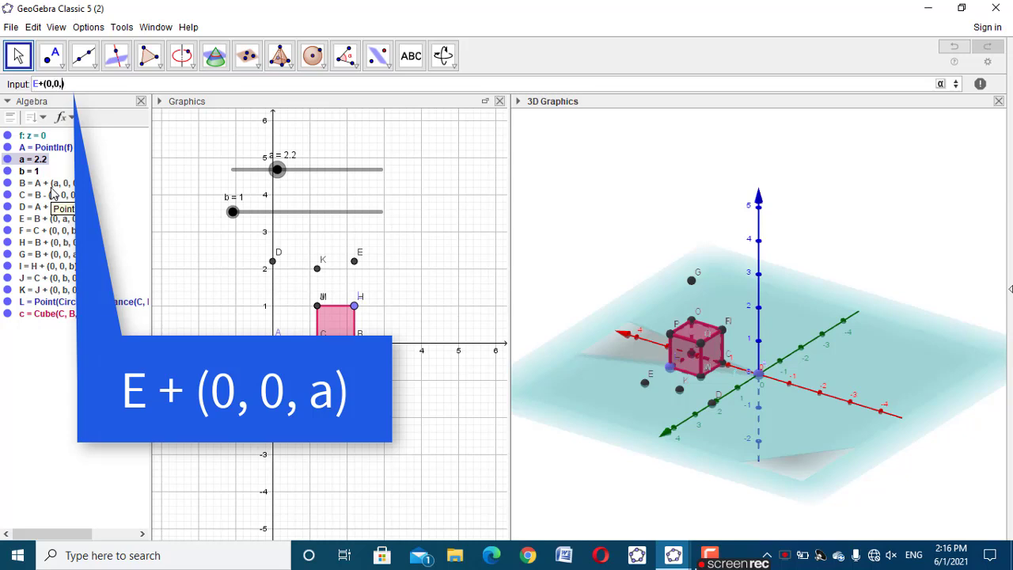
type("a")
key("Return")
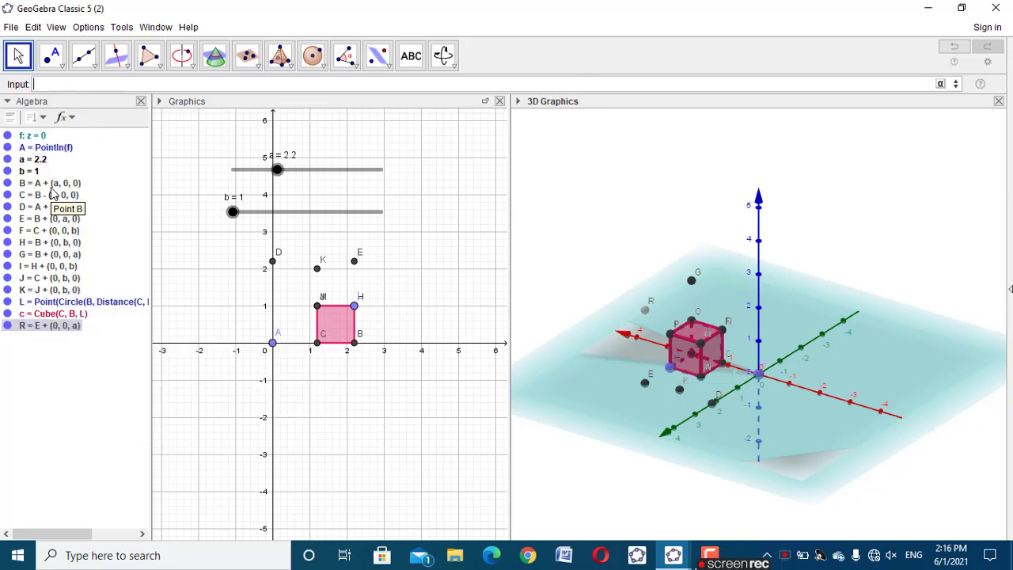
type("D")
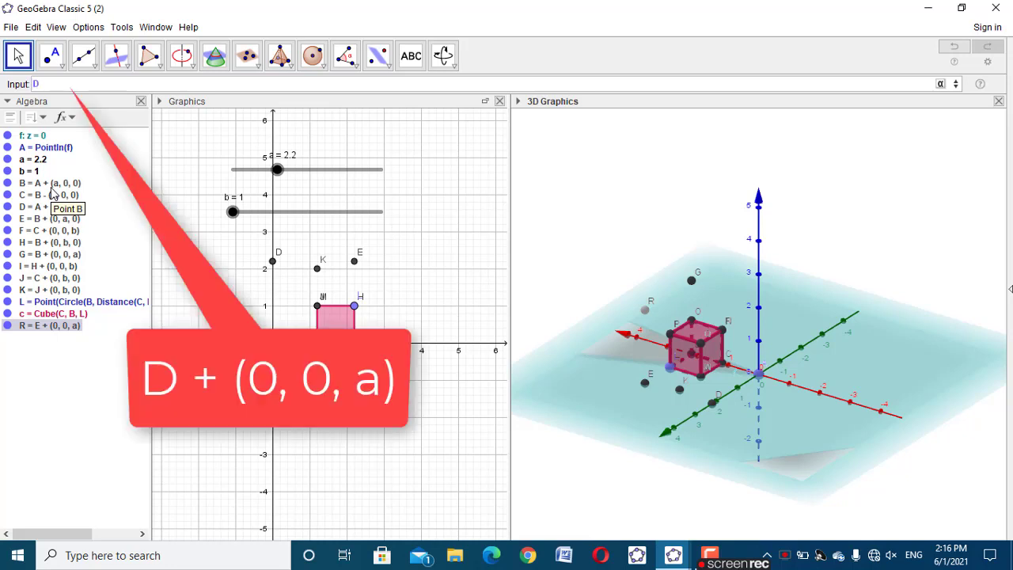
type("+(0,0,a")
key("Return")
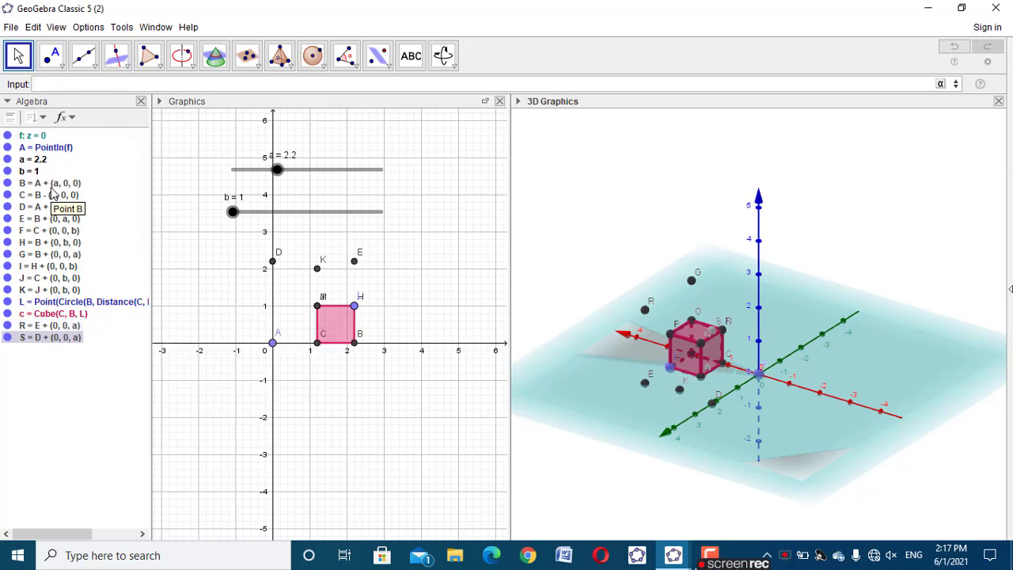
Create two more points above A and B, defined as A+(0,0,a) and B+(0,0,a)
type("(")
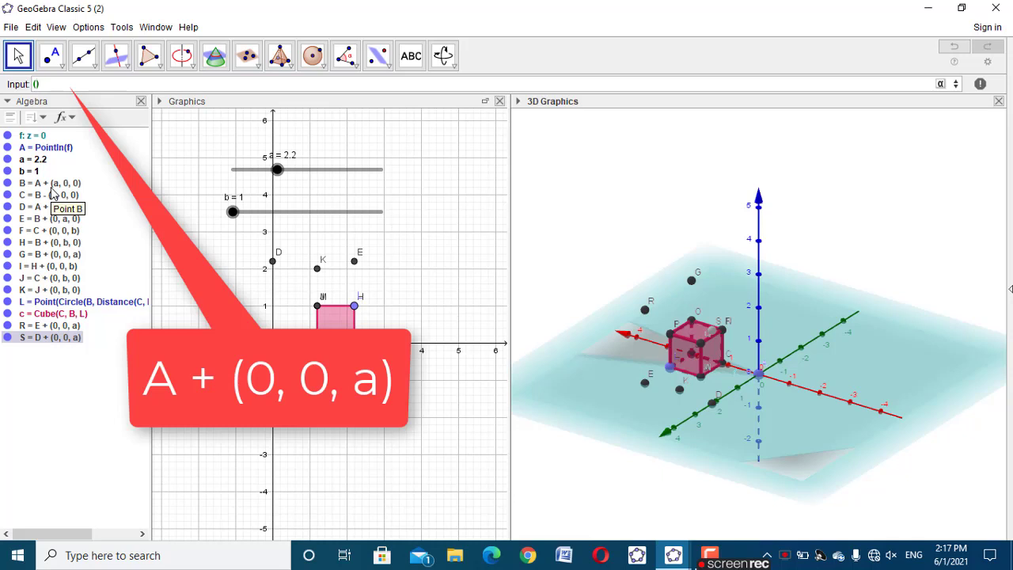
key("BackSpace")
type("A + (0, 0, a")
key("Return")
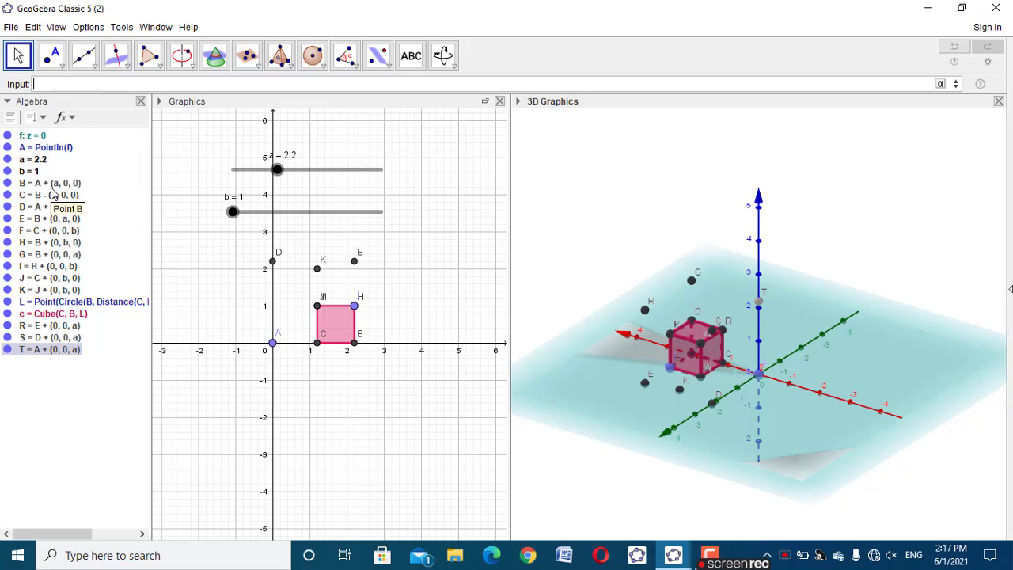
type("B+")
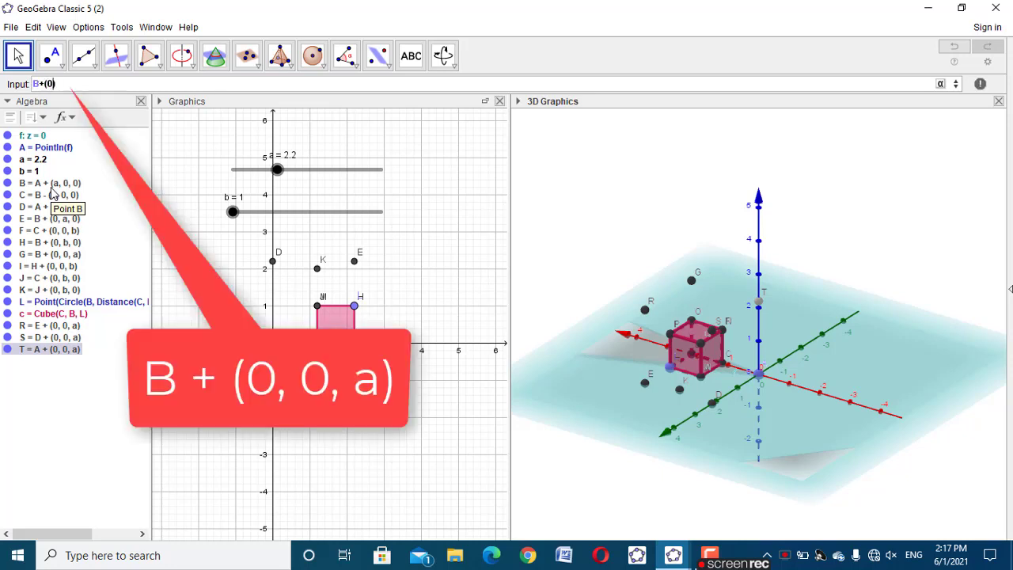
type("(0,0,a")
key("Return")
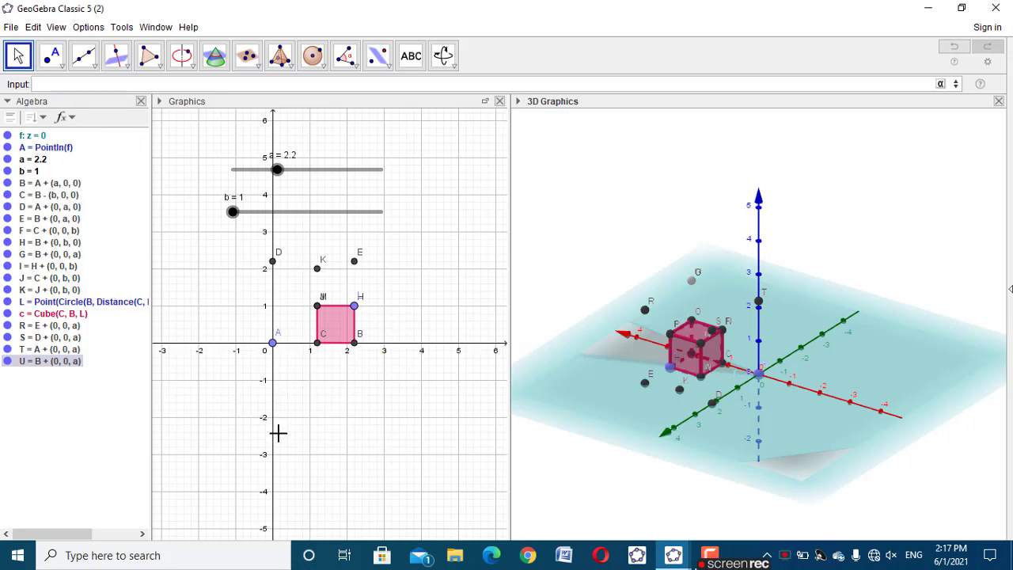
Review the definitions of the dependent points based on A, B, D and E and inspect their positions in the 3D view
left_click(59, 185)
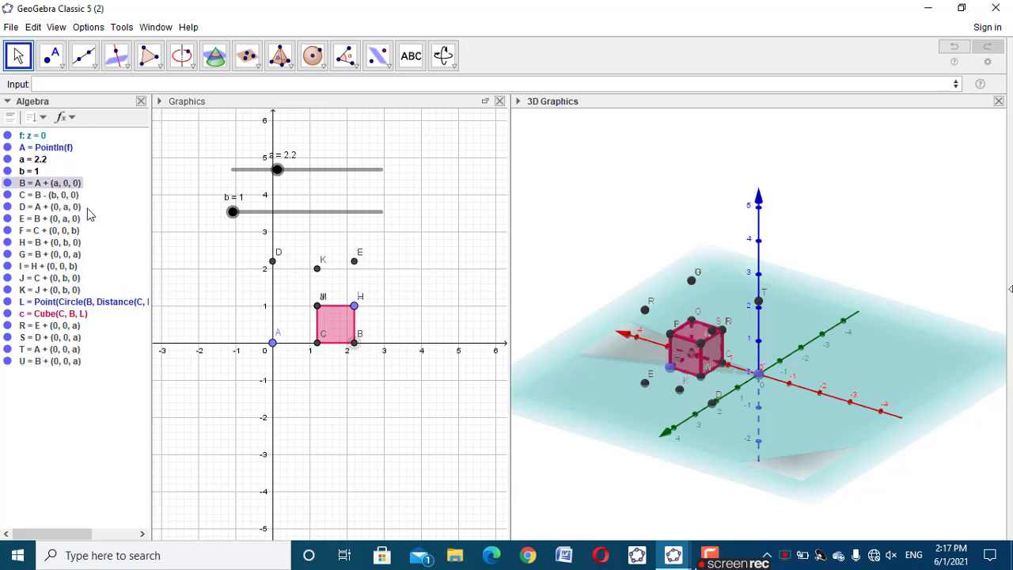
left_click(63, 218)
left_click(65, 207)
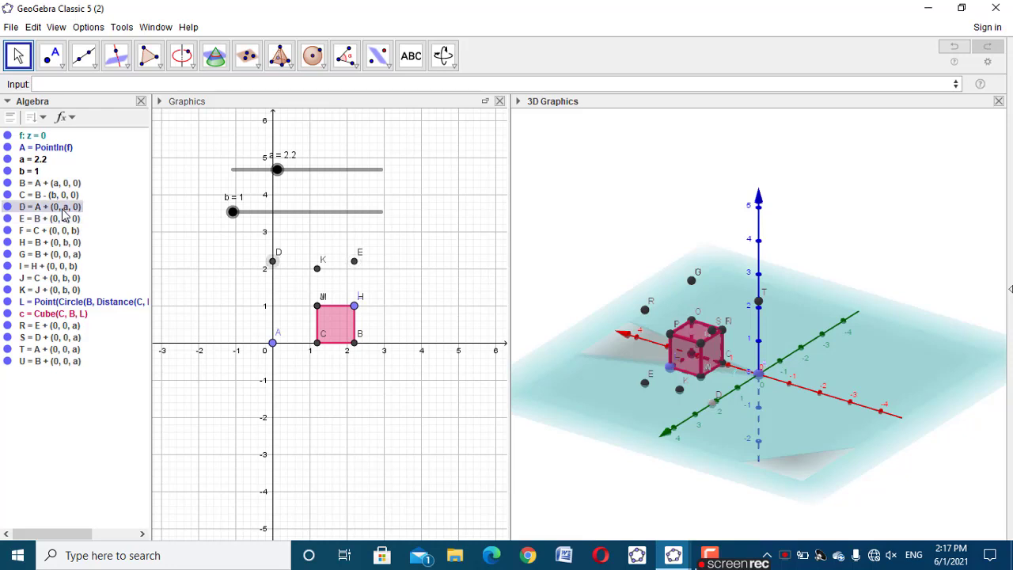
left_click(66, 351)
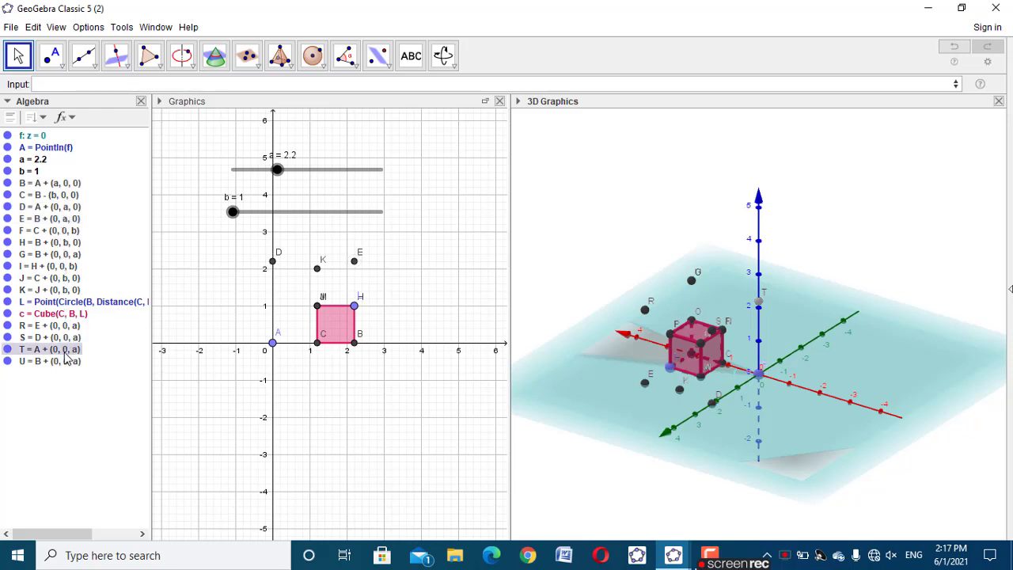
left_click(66, 219)
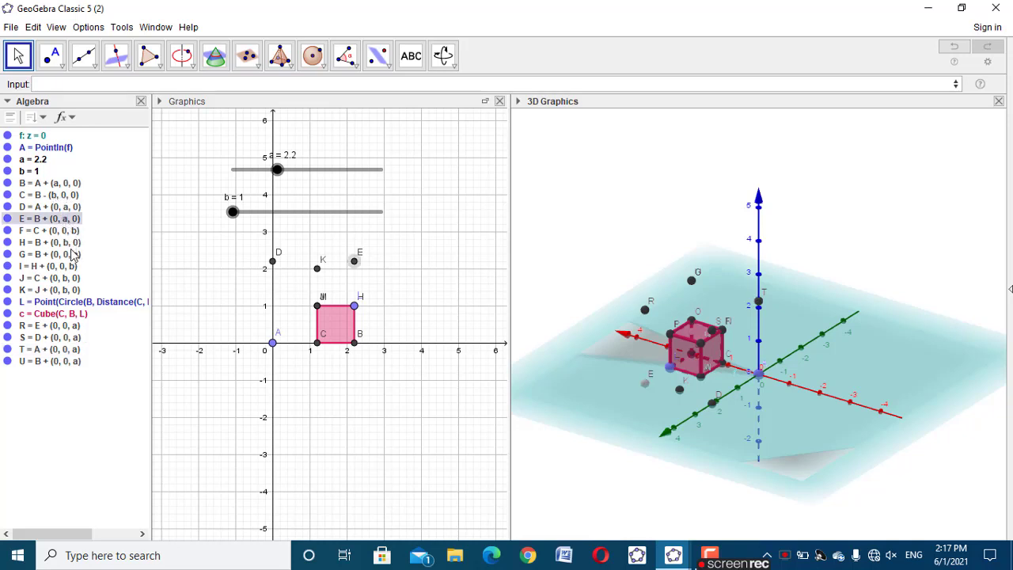
left_click(75, 255)
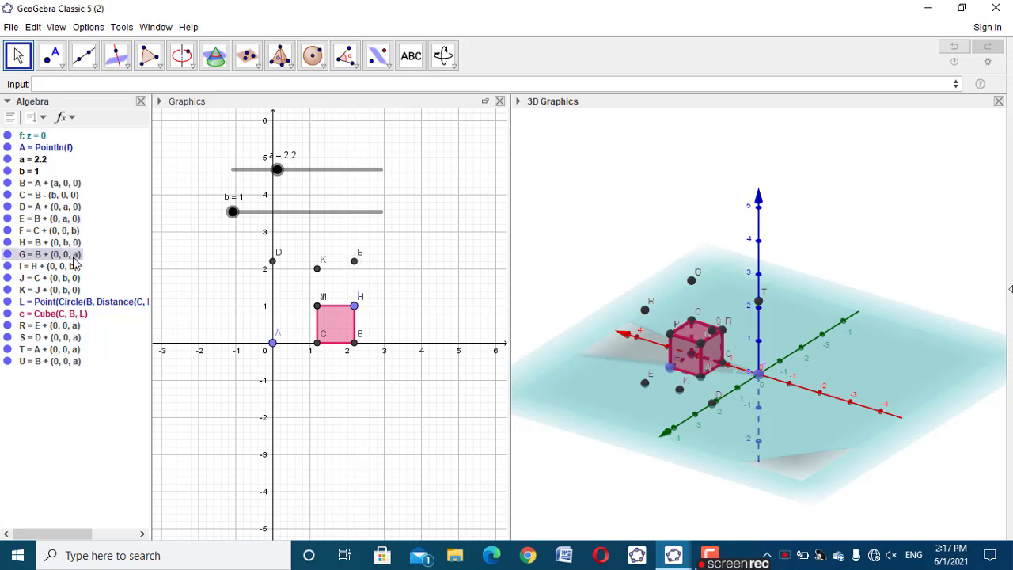
left_click(72, 362)
left_click(180, 293)
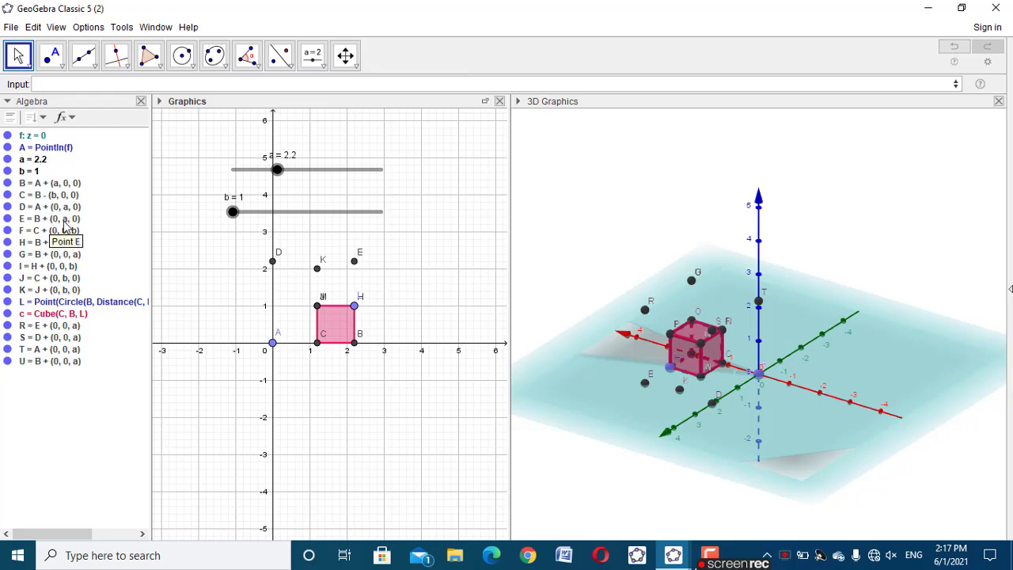
left_click_drag(902, 469, 643, 494)
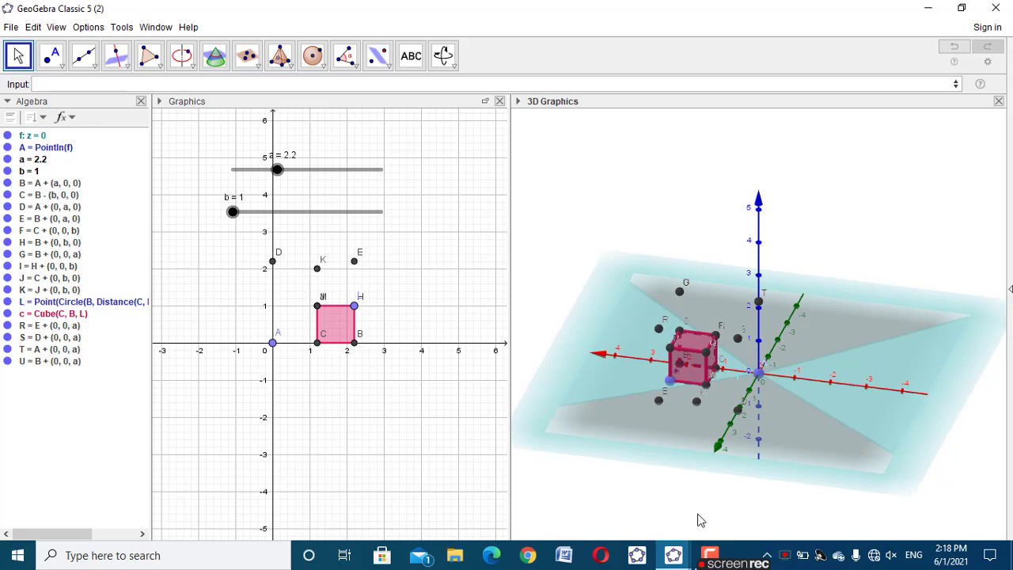
left_click_drag(828, 493, 800, 495)
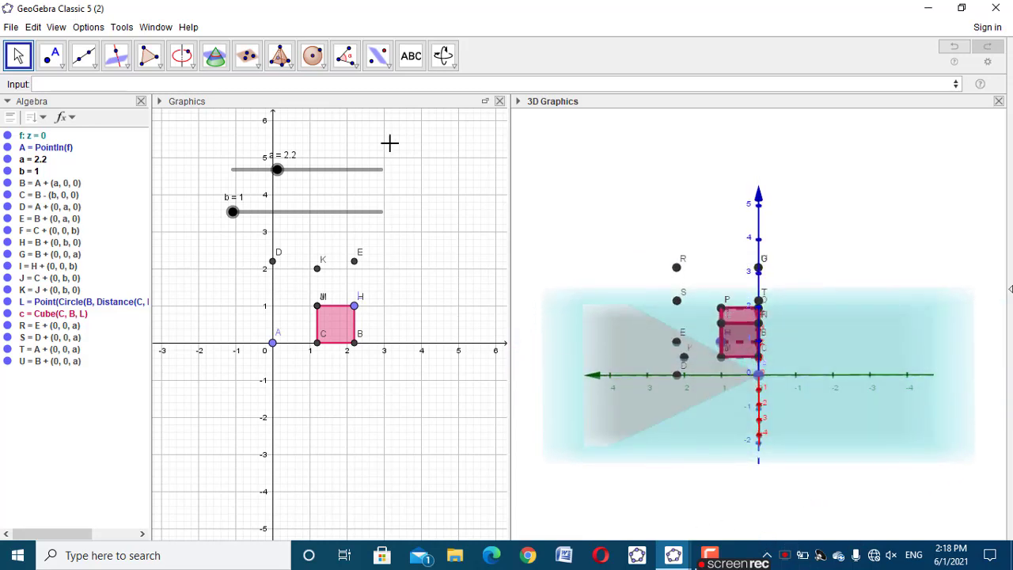
Create a free point in plane f with the command PointIn(f)
left_click(69, 82)
type("po")
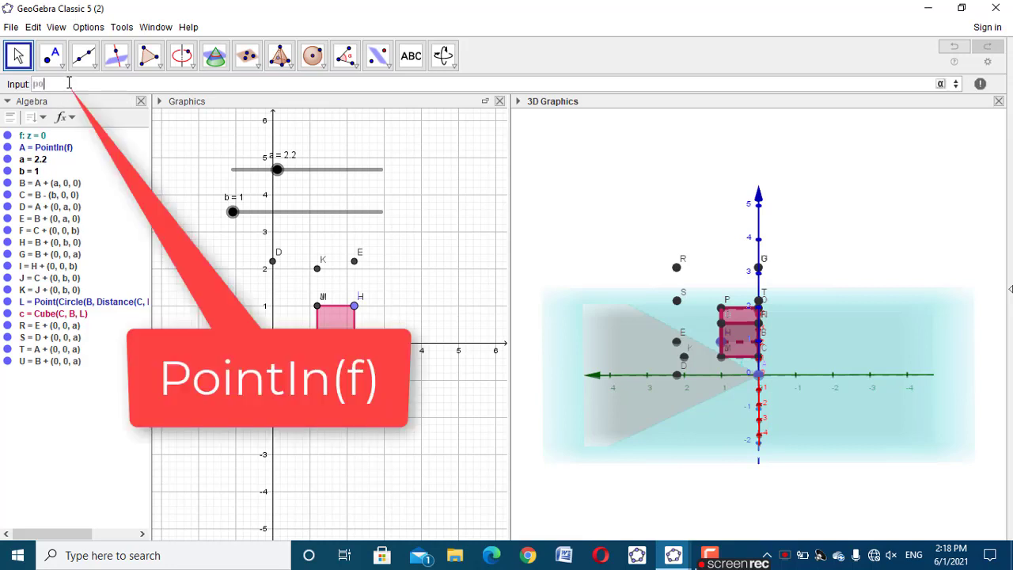
type("intin")
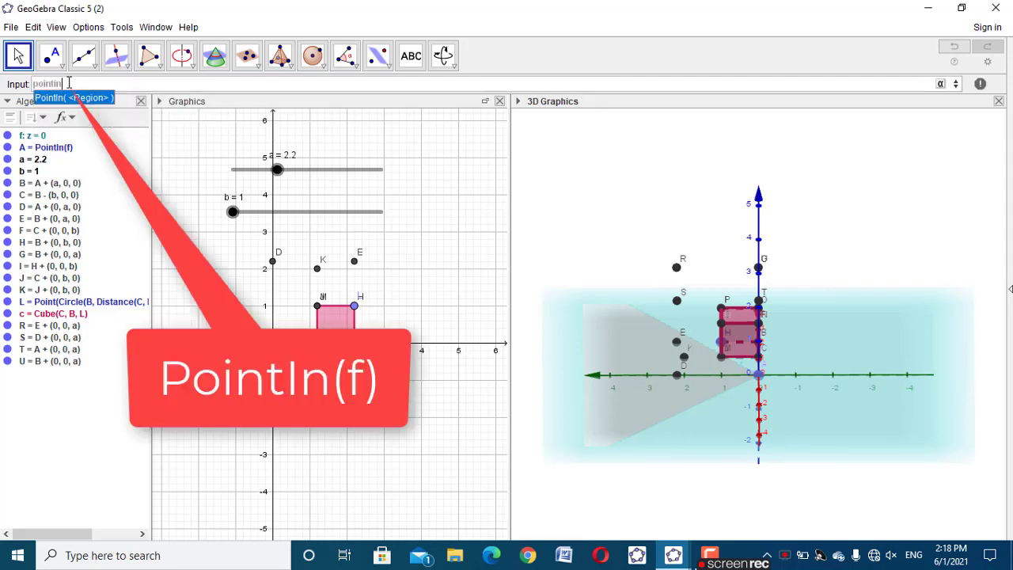
left_click(55, 99)
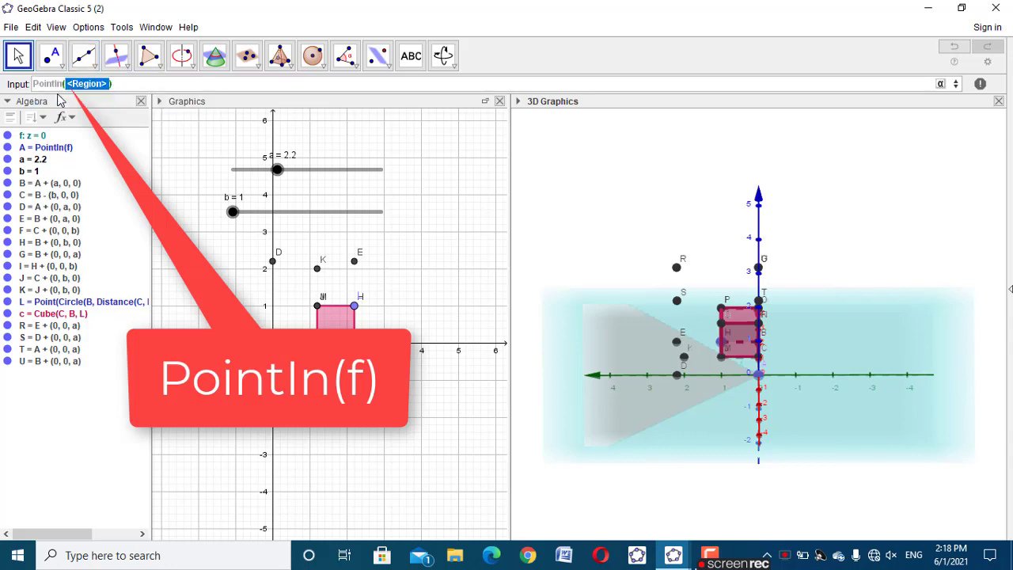
type("f")
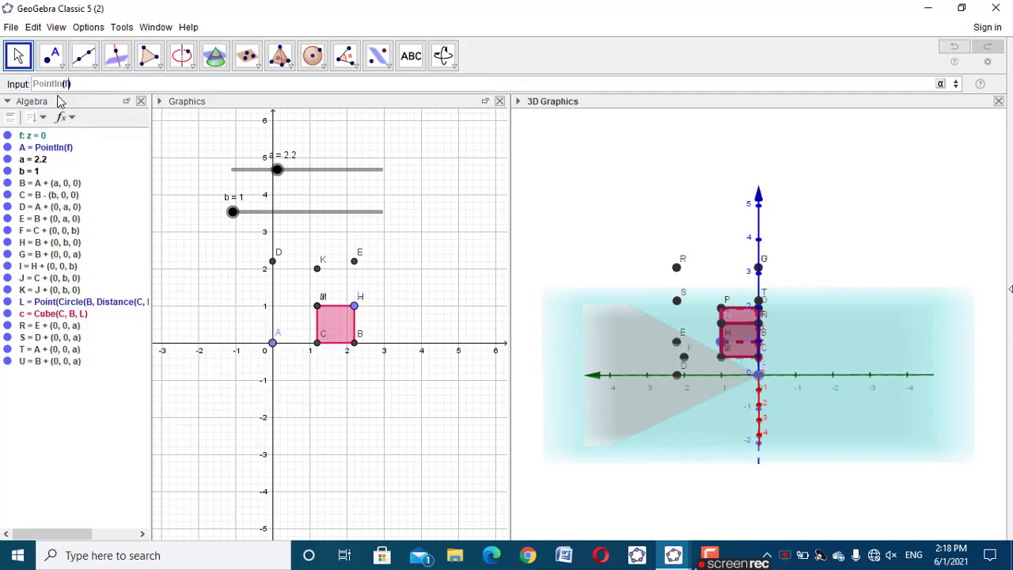
key("Return")
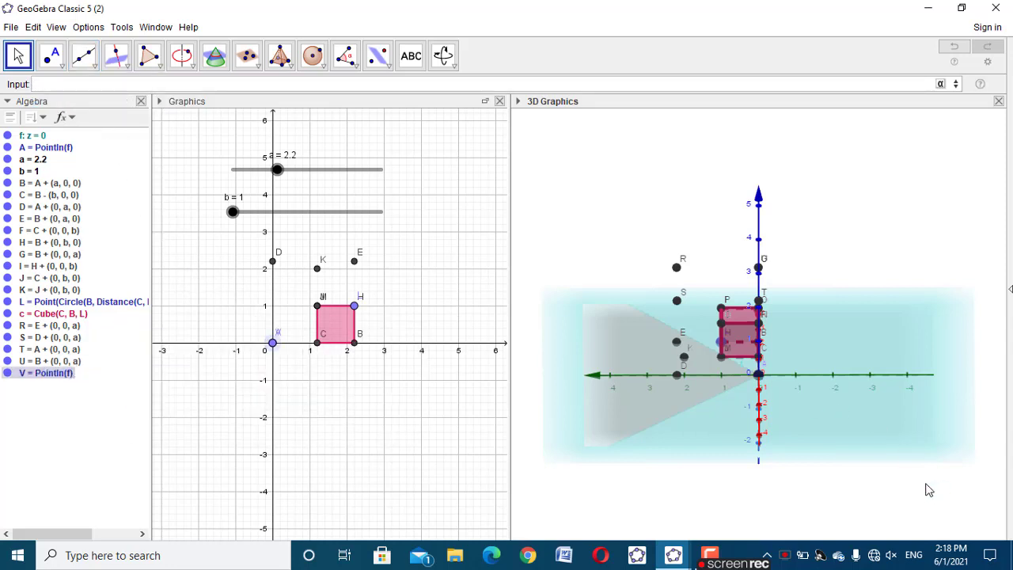
Move the new point V within the plane away from the origin to about (1, -4)
left_click_drag(925, 486, 819, 494)
right_click_drag(819, 493, 859, 484)
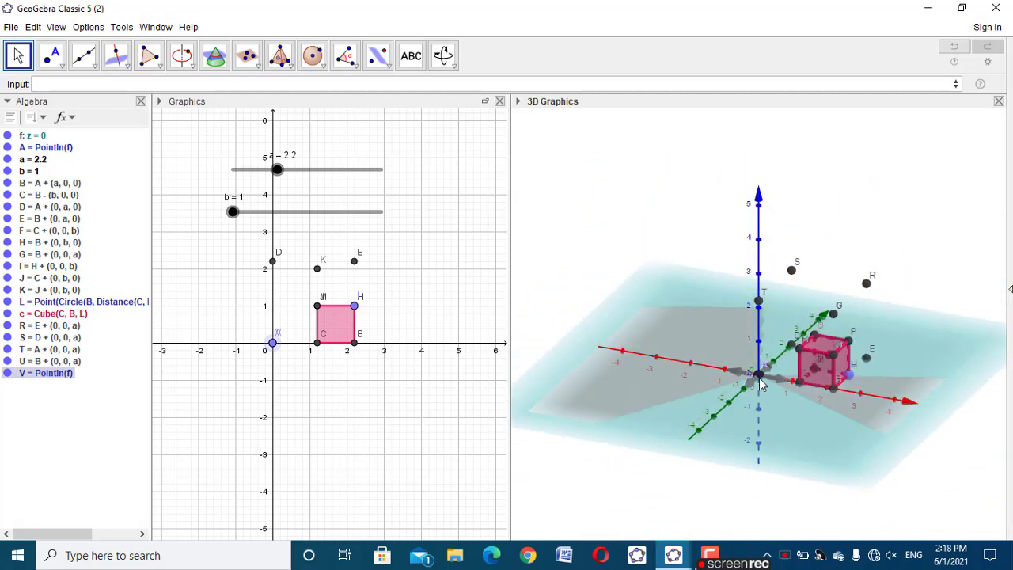
left_click_drag(759, 384, 750, 428)
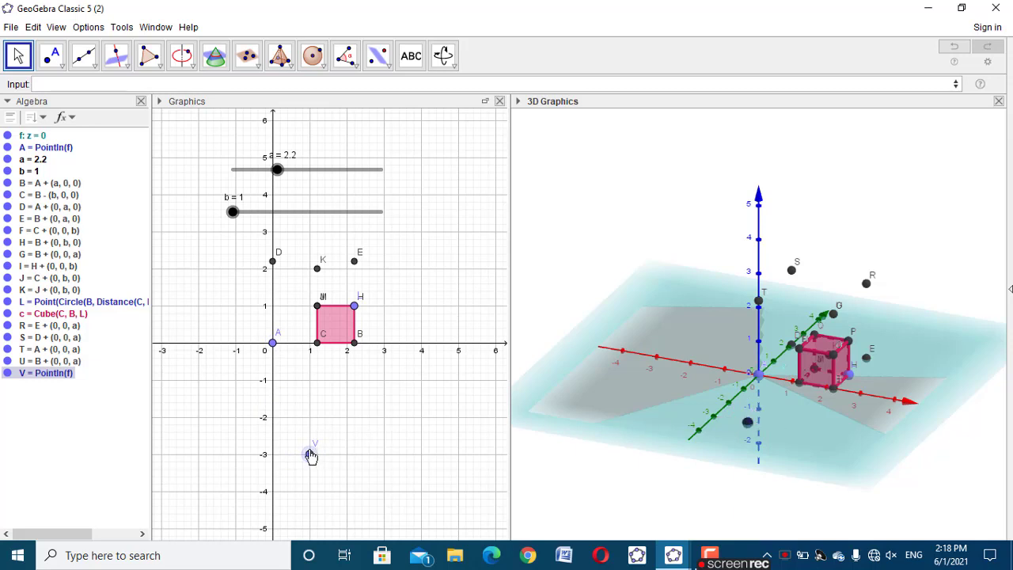
left_click_drag(309, 454, 236, 490)
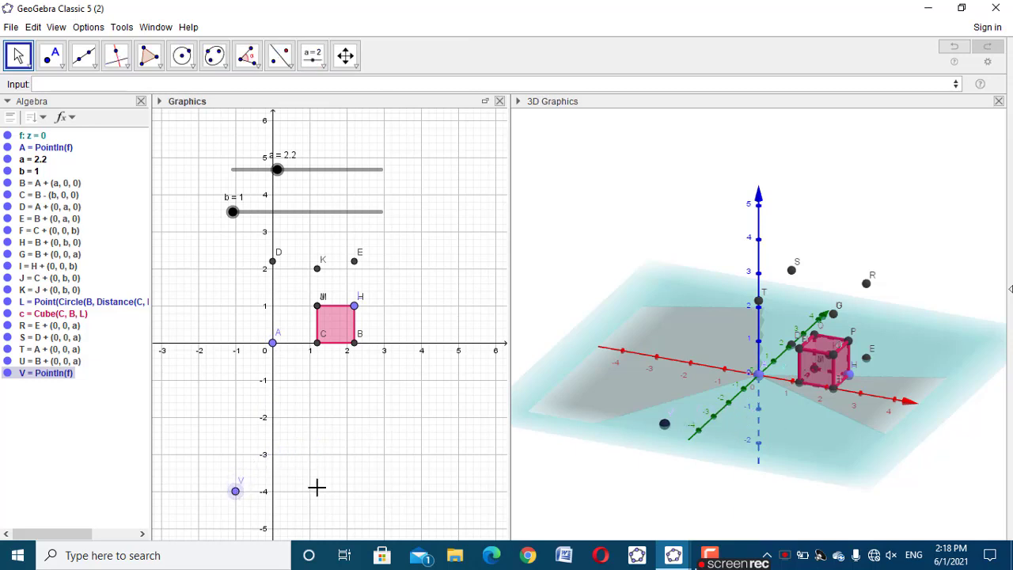
left_click(369, 451)
mouse_move(696, 466)
left_mouse_down()
mouse_move(720, 461)
mouse_move(715, 470)
left_mouse_up()
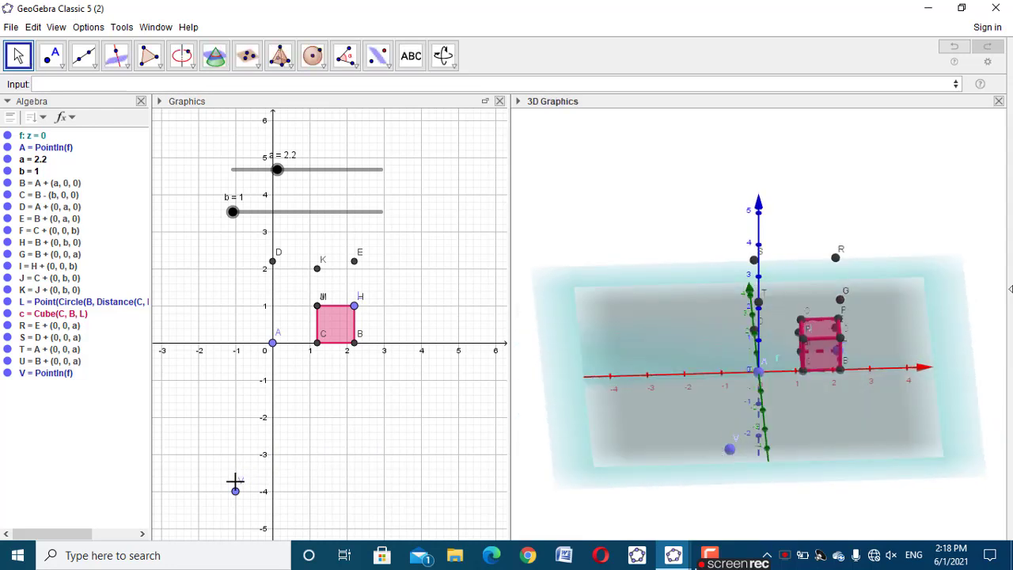
left_click_drag(235, 491, 311, 492)
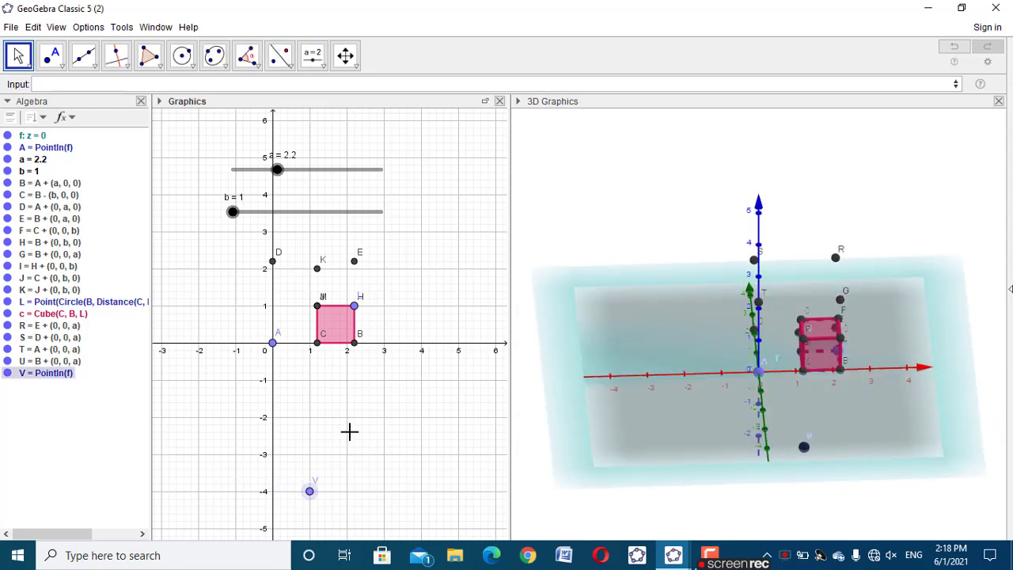
left_click(372, 414)
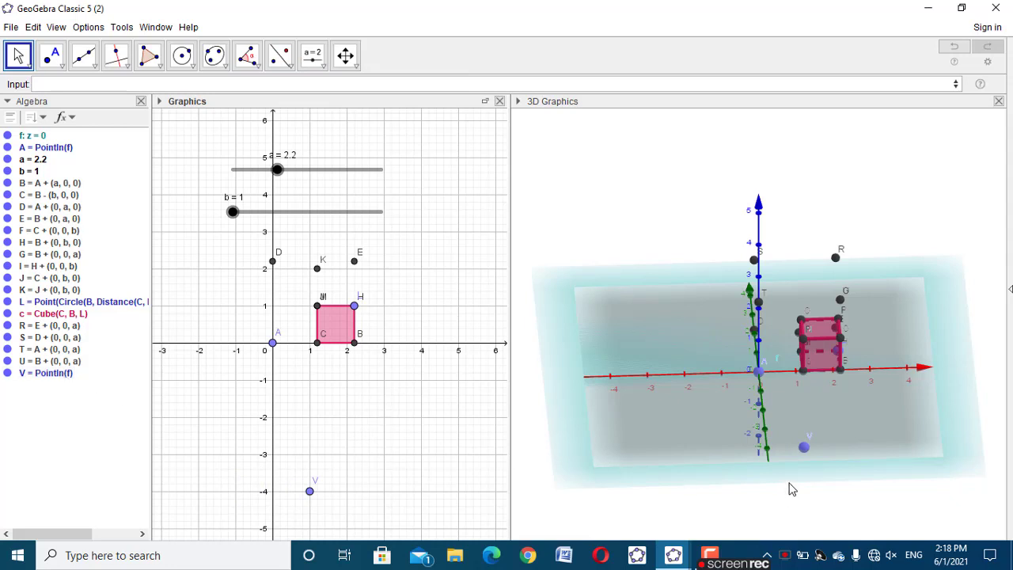
Create a vector from point C to point V with the command Vector(C, V)
left_click_drag(800, 486, 775, 480)
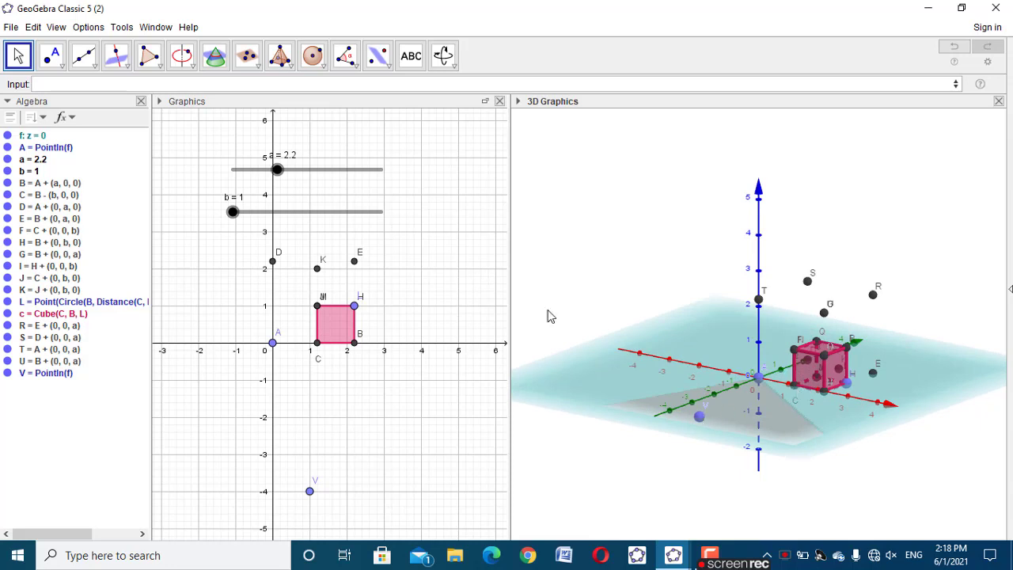
left_click(47, 84)
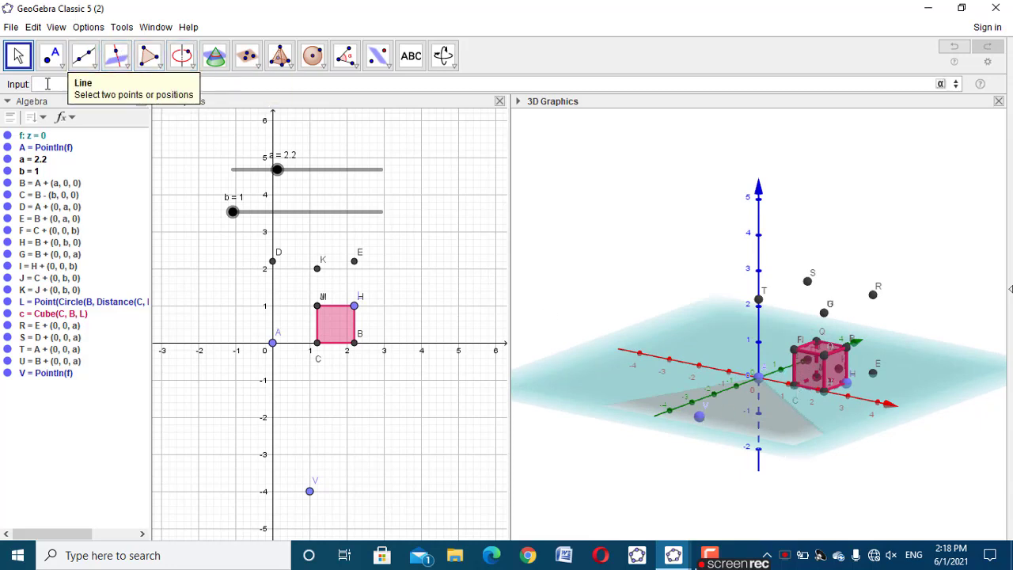
type("vecto")
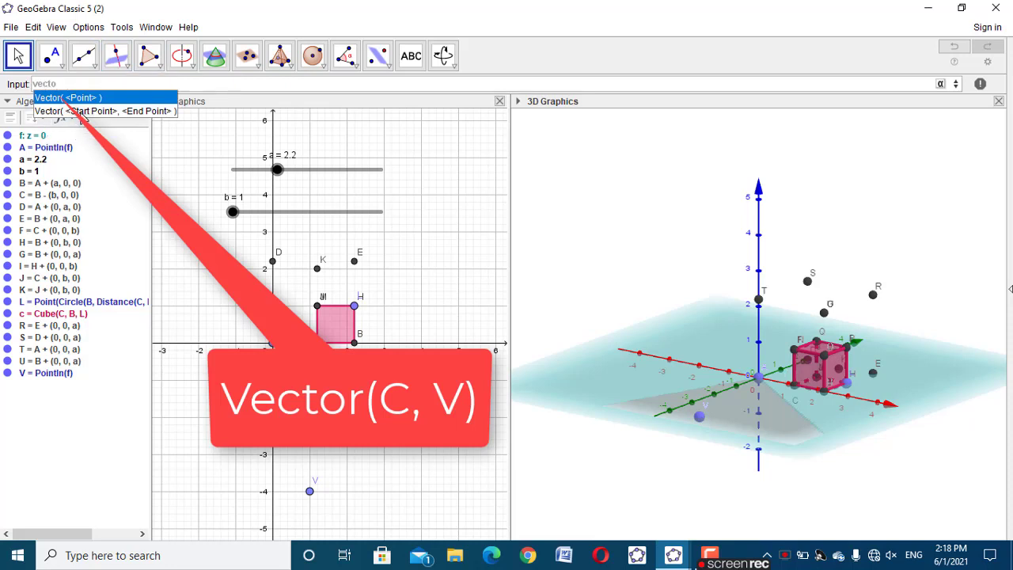
left_click(83, 112)
type("C")
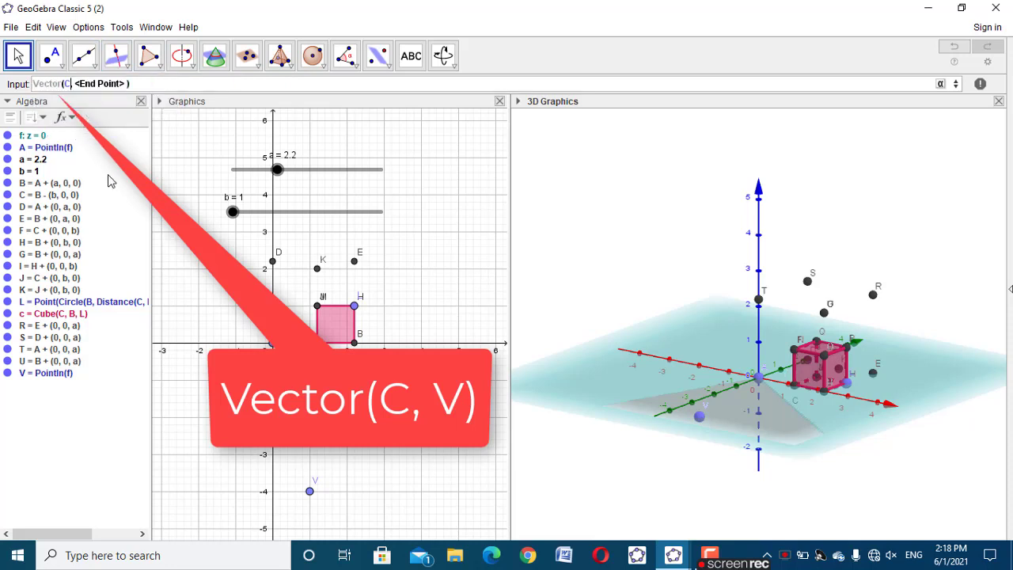
key("Tab")
type("V")
key("Return")
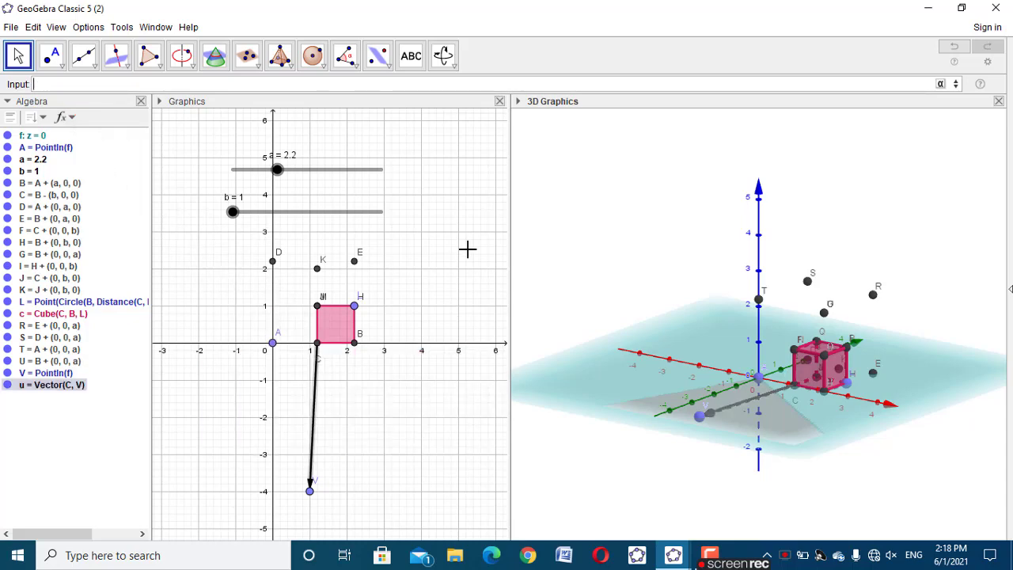
Create a number slider named animation with minimum 0 and maximum 20
left_click_drag(933, 478, 672, 482)
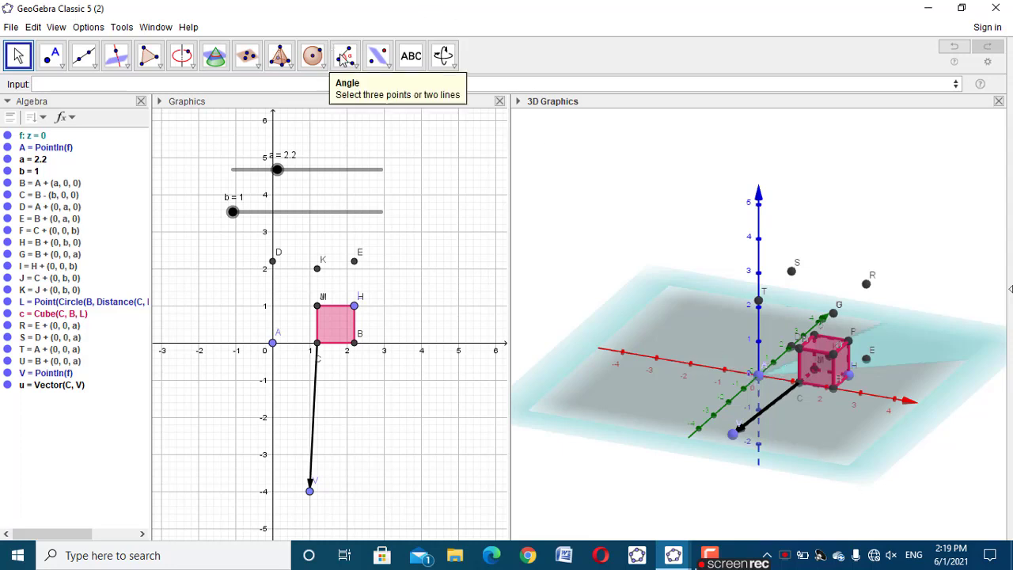
left_click(371, 168)
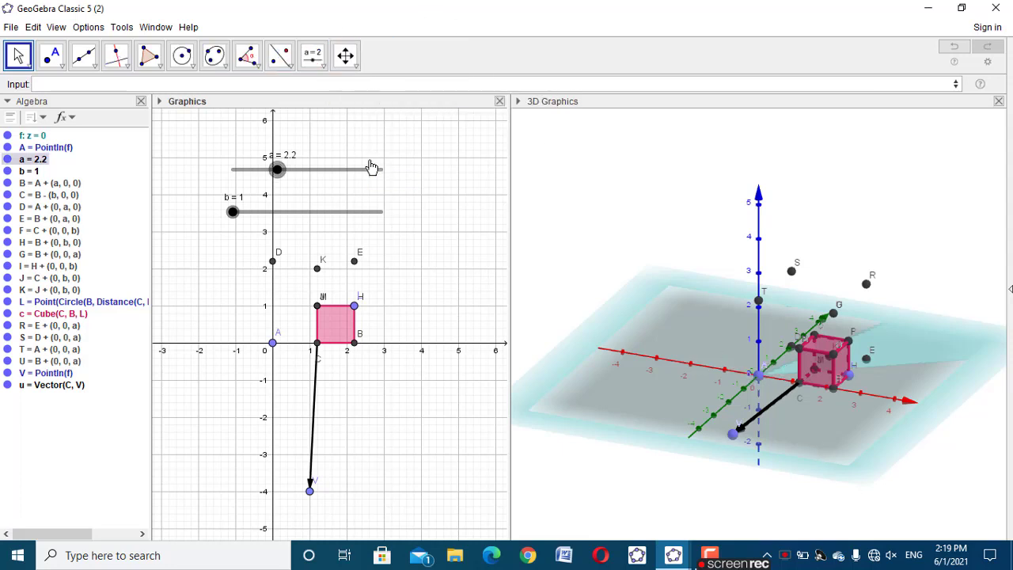
left_click(315, 59)
left_click(340, 89)
left_click(477, 173)
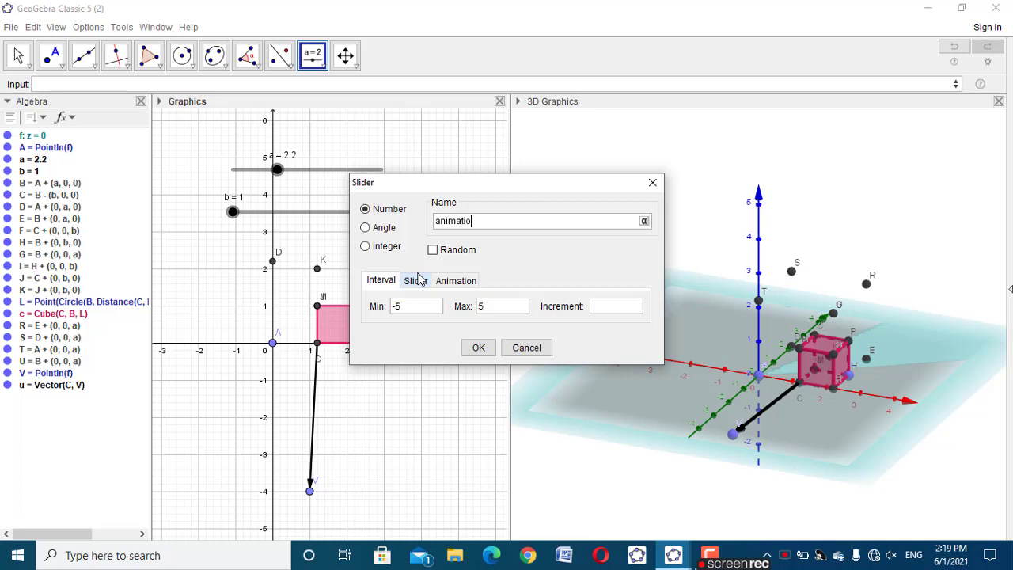
left_click(394, 309)
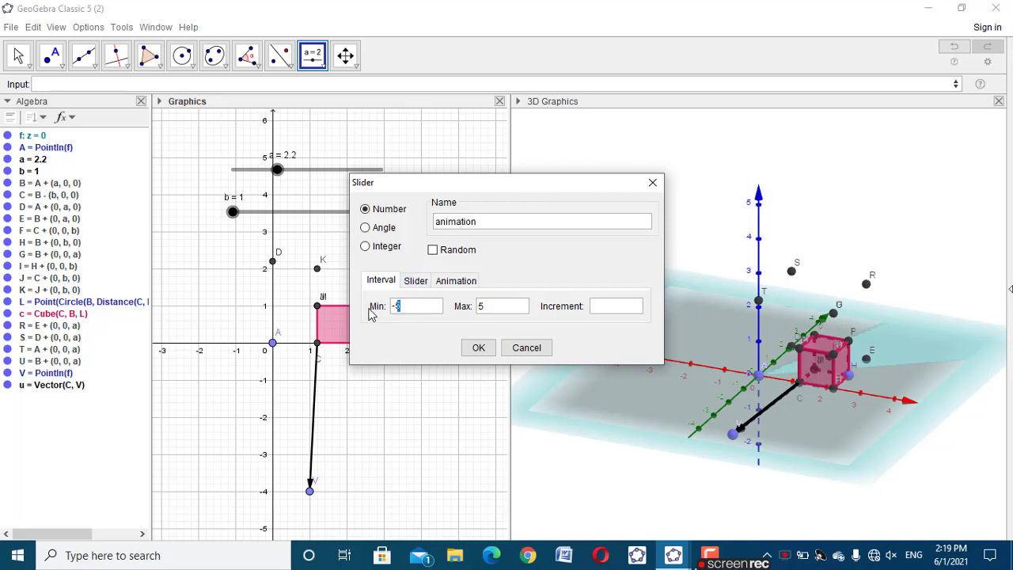
type("0")
left_click(479, 306)
type("20")
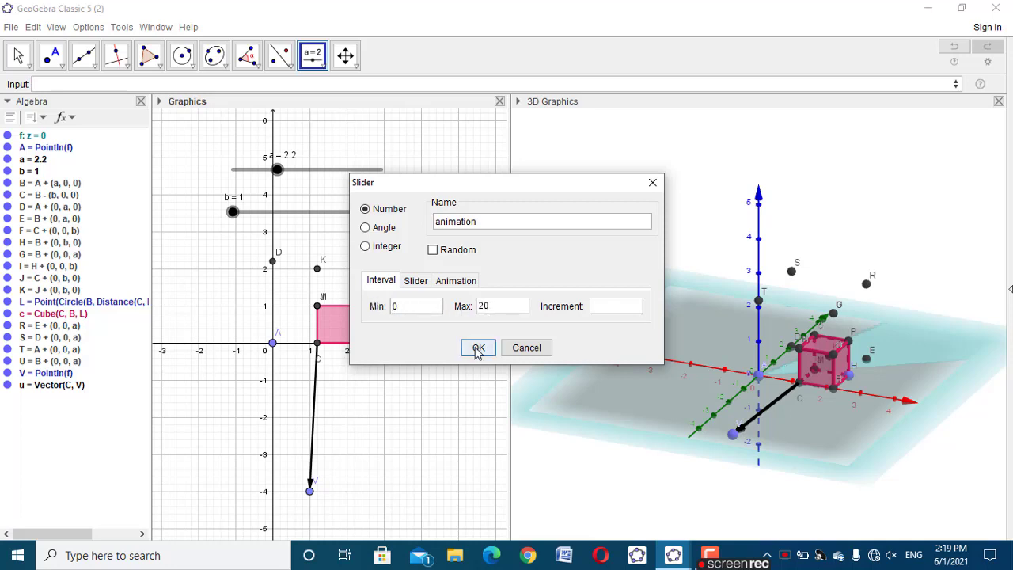
left_click(478, 347)
Place the animation slider directly above slider a and set its value to 0
left_click(18, 55)
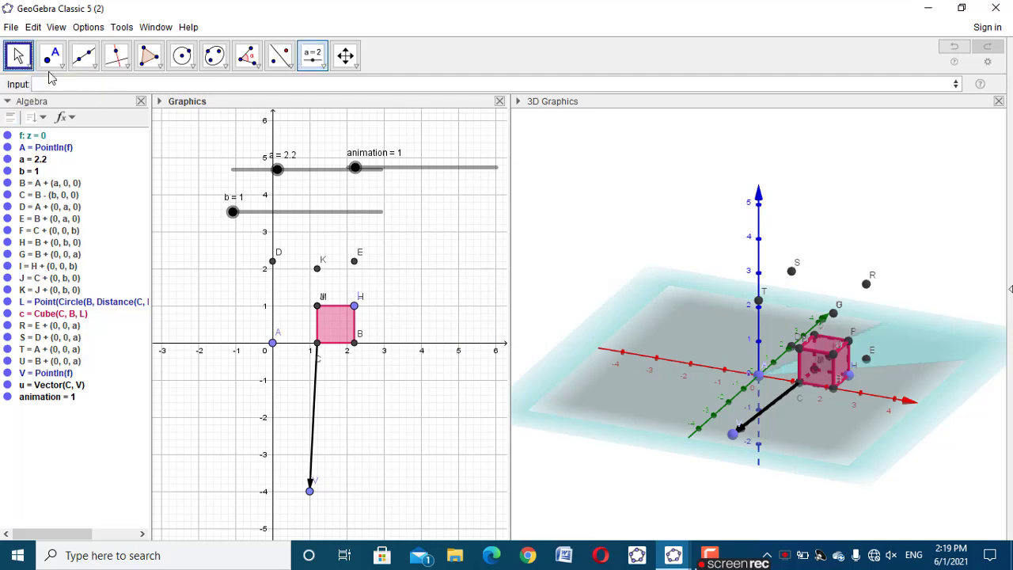
left_click_drag(422, 180, 309, 149)
left_click_drag(238, 136, 185, 197)
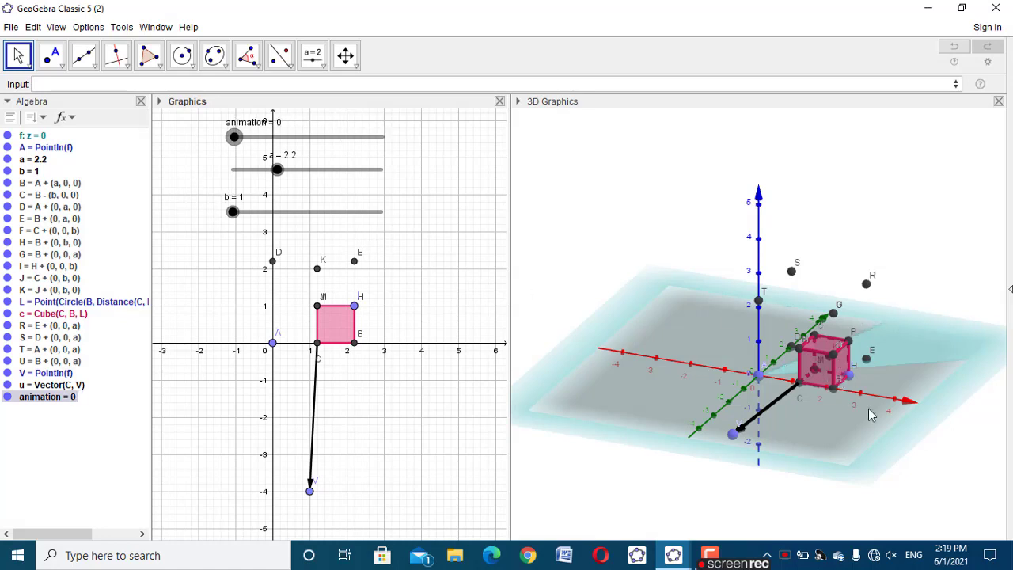
Begin a Translate command with cube c as the object, leaving its vector argument empty
left_click(298, 84)
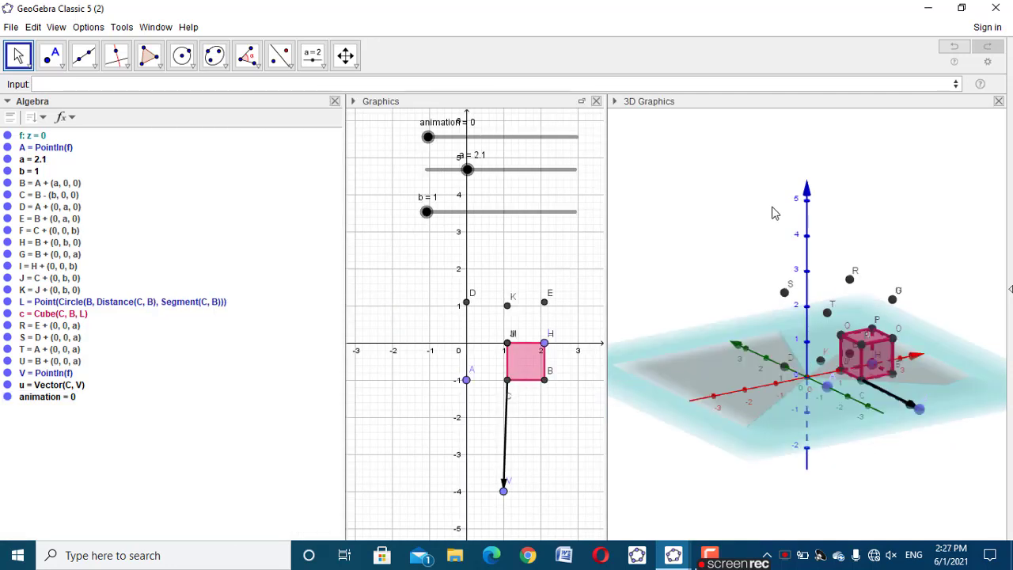
left_click(509, 85)
type("tans")
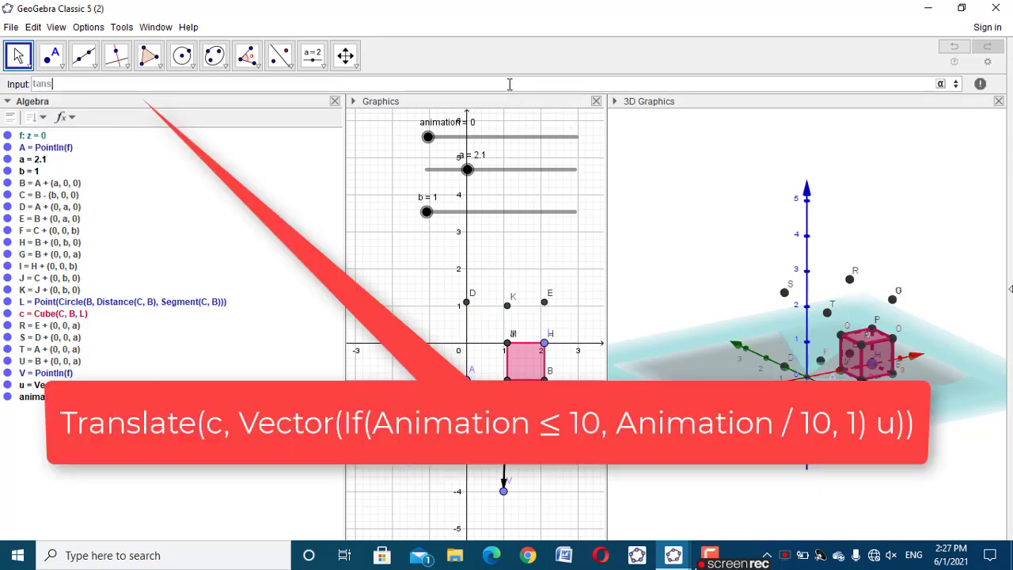
key("BackSpace")
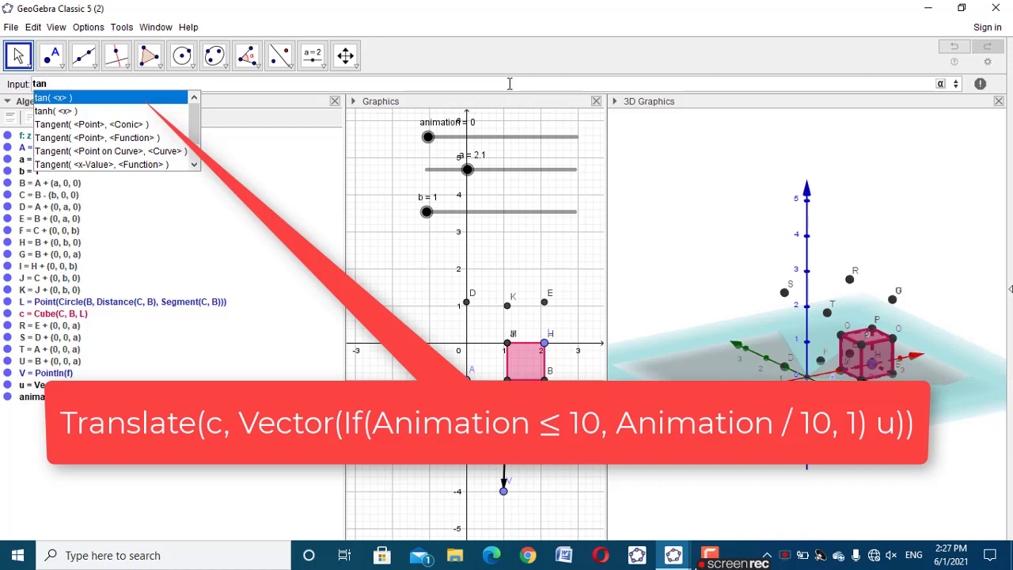
key("BackSpace")
key("BackSpace")
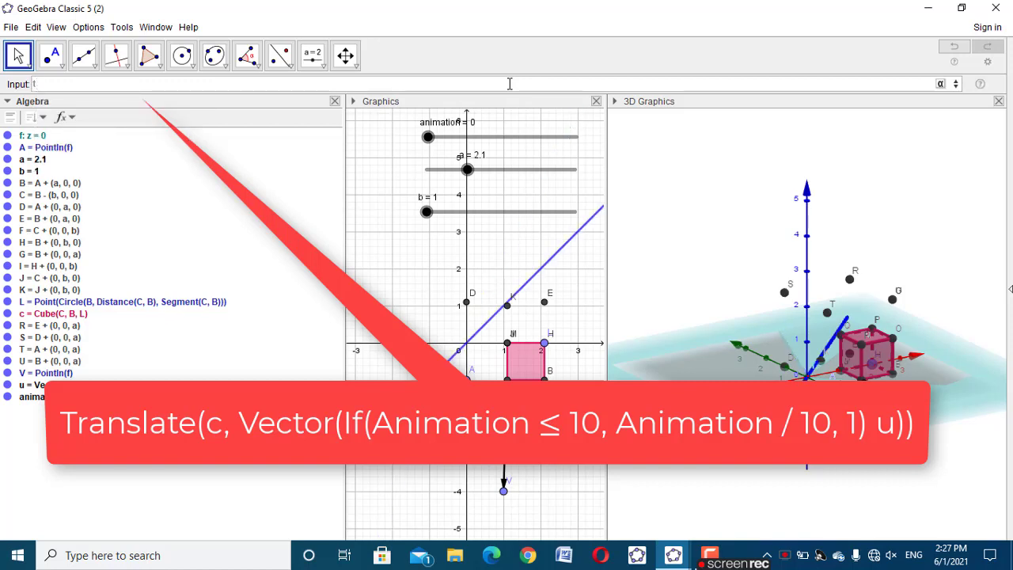
type("ans")
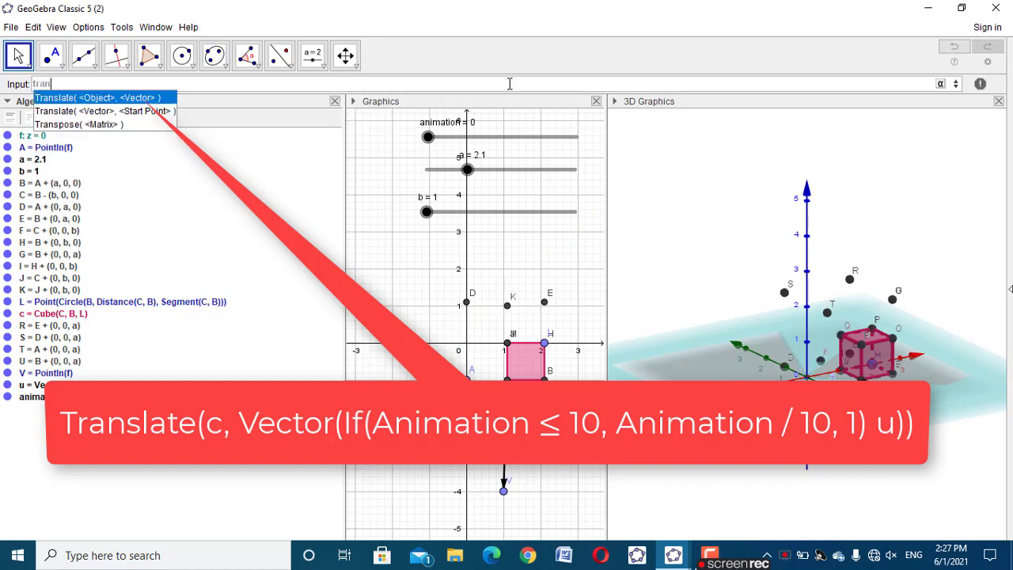
left_click(132, 98)
type("c")
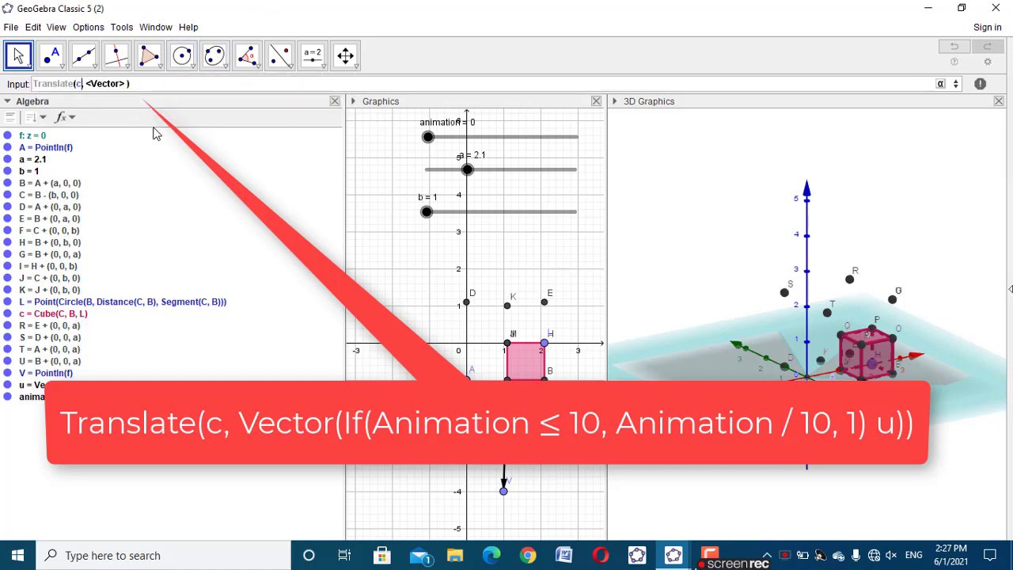
key("Tab")
key("BackSpace")
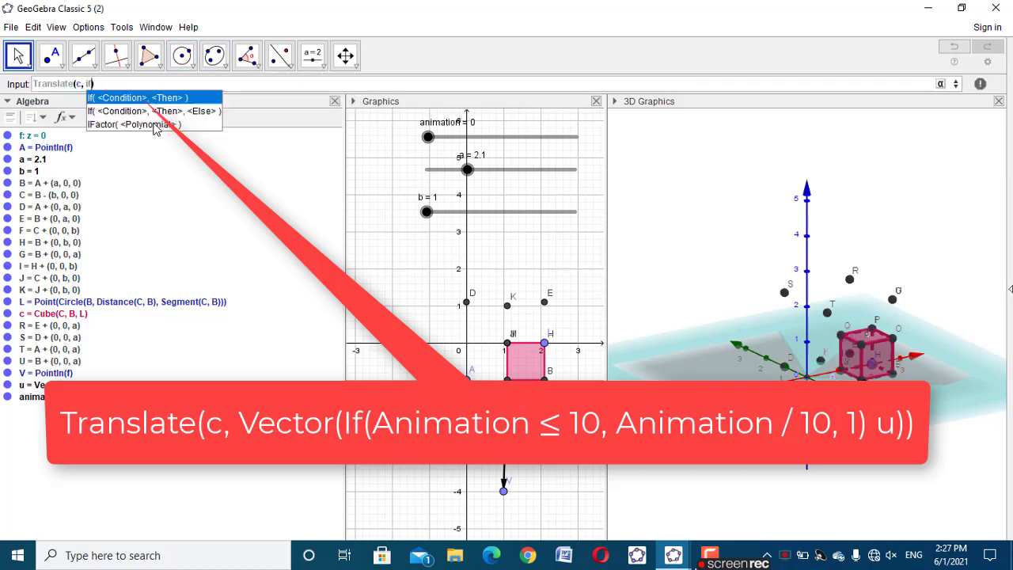
key("BackSpace")
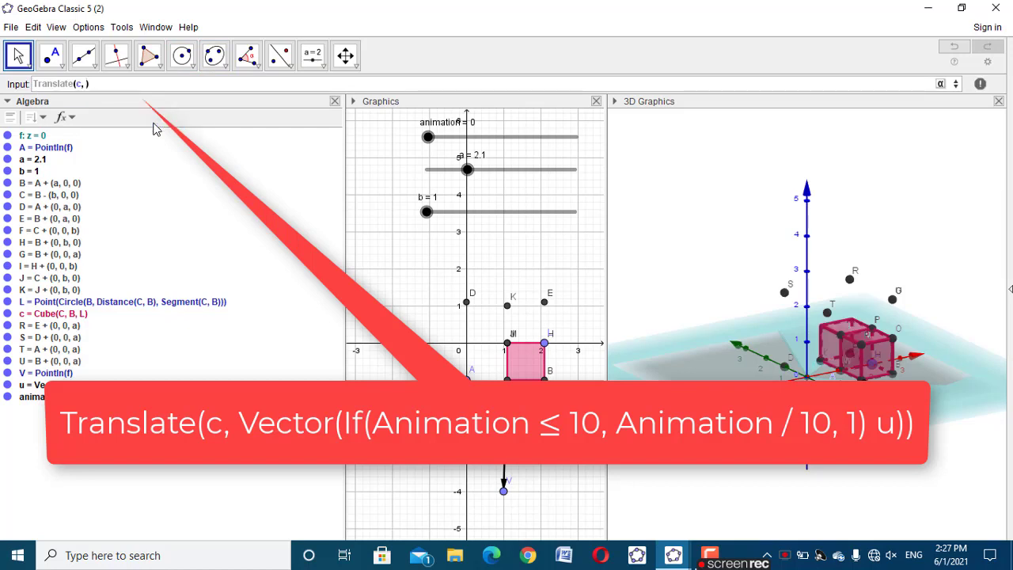
Fill the vector argument with Vector(If(...)) in its condition-then-else form, using animation<=10 as the condition
type("vecto")
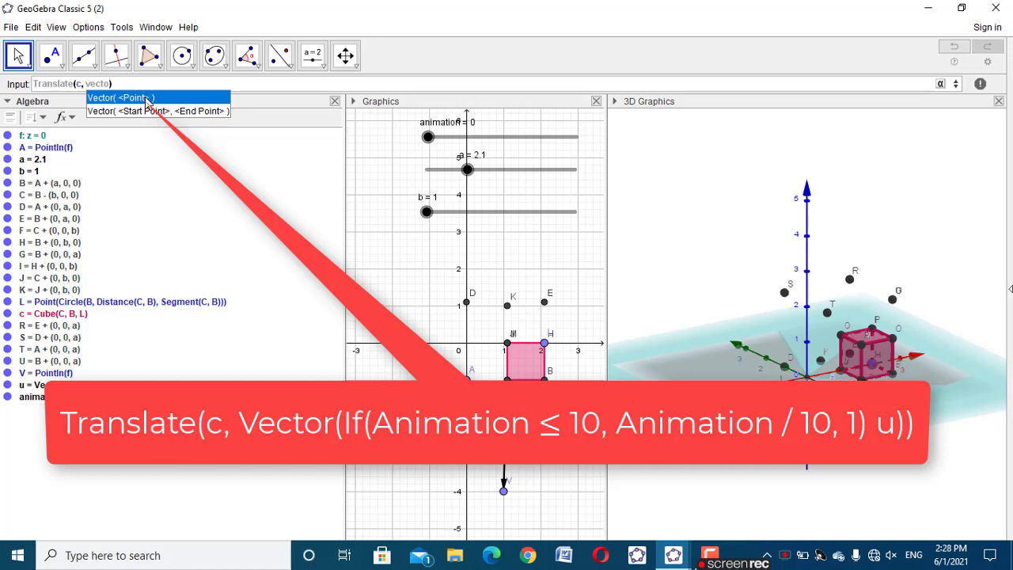
left_click(146, 98)
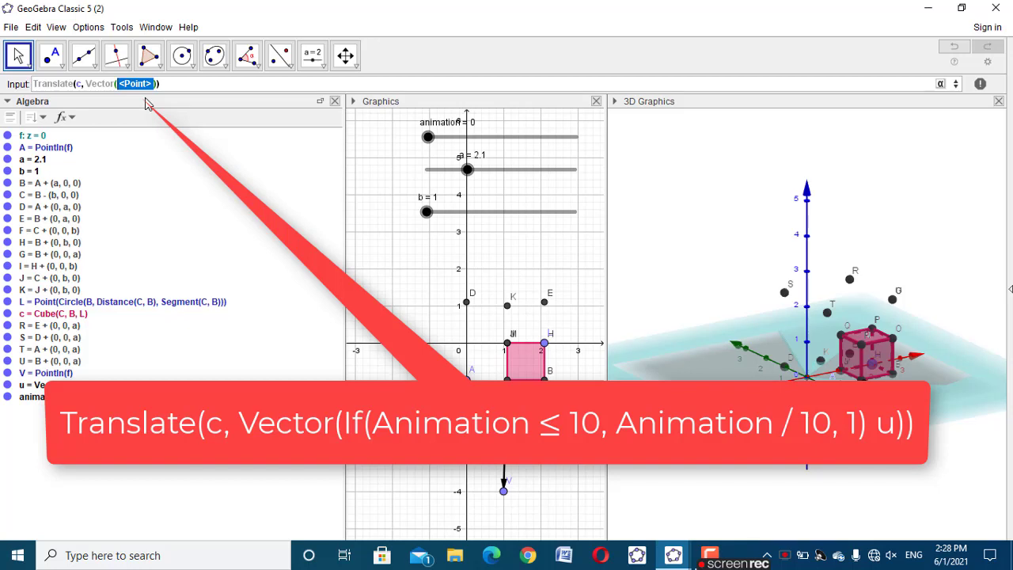
type("if")
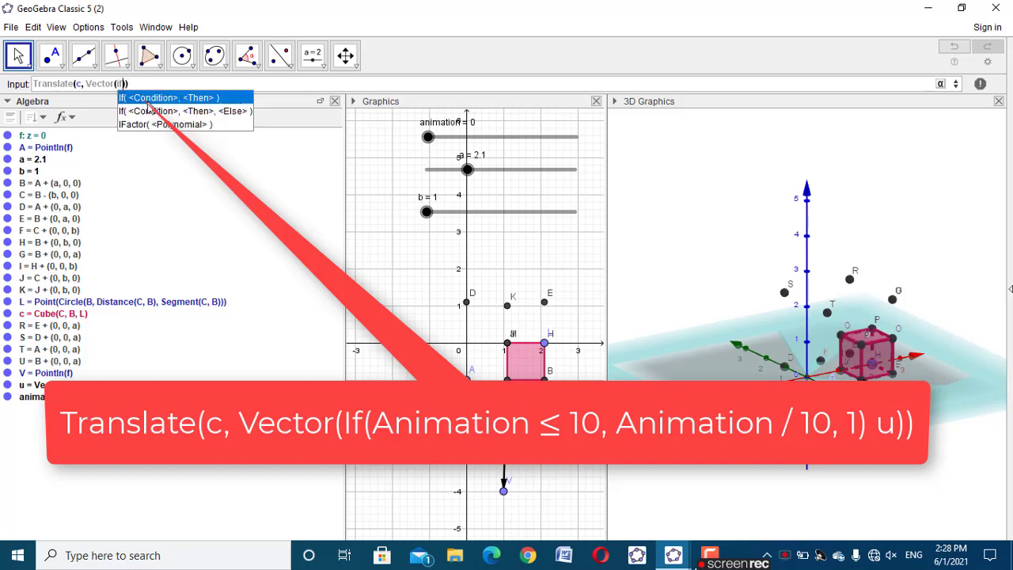
left_click(156, 112)
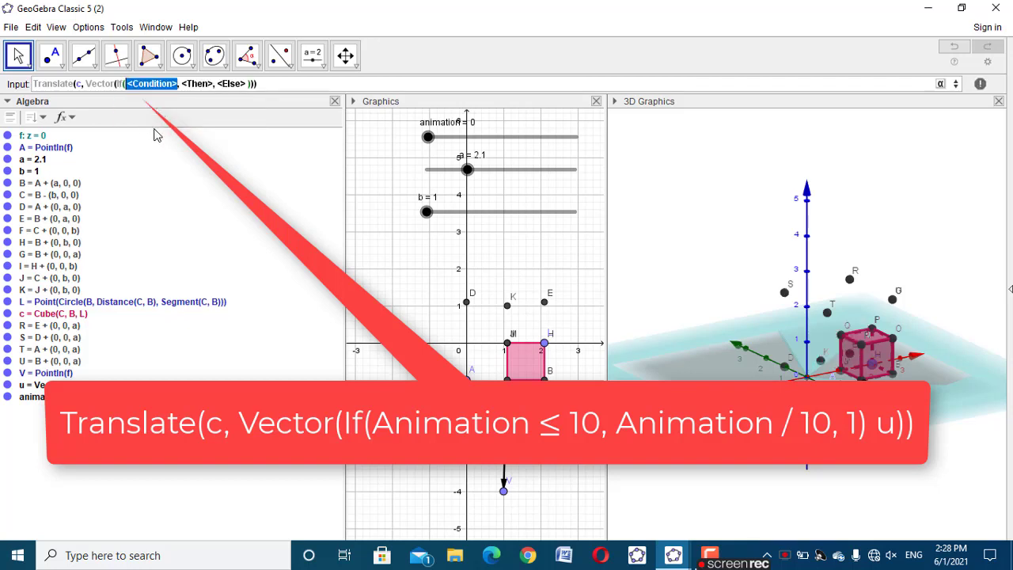
type("animat")
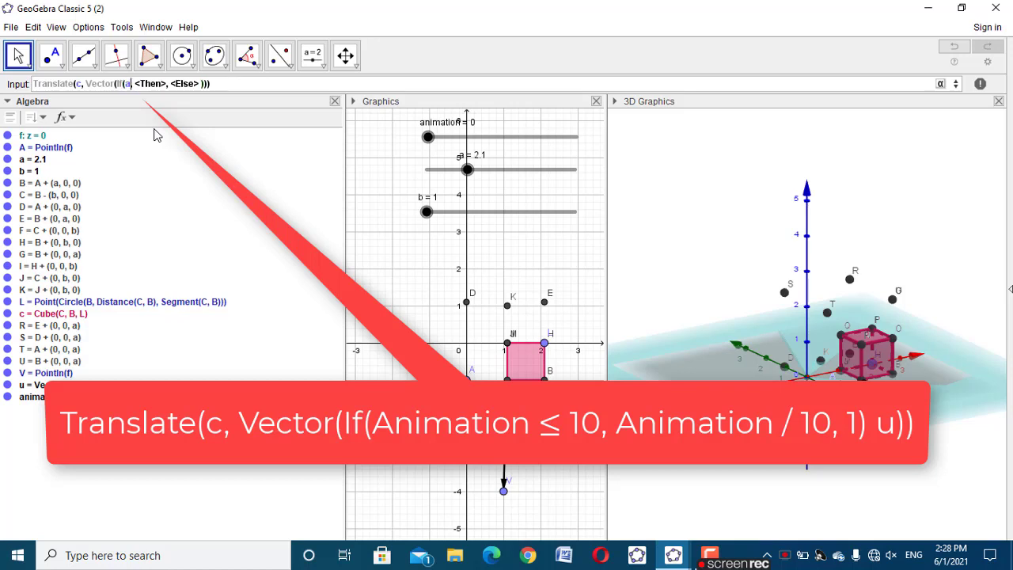
type("ion")
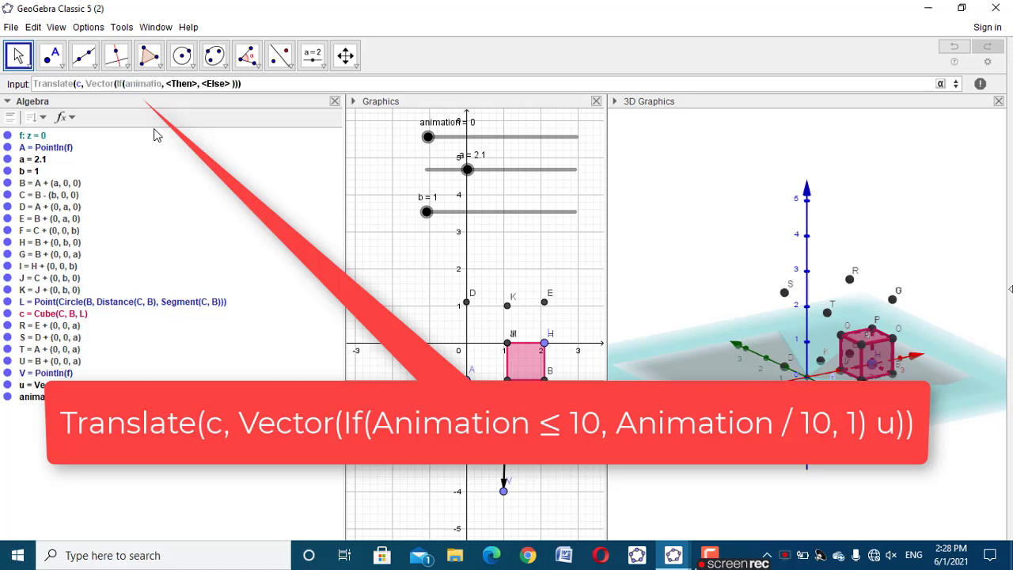
type("<=10")
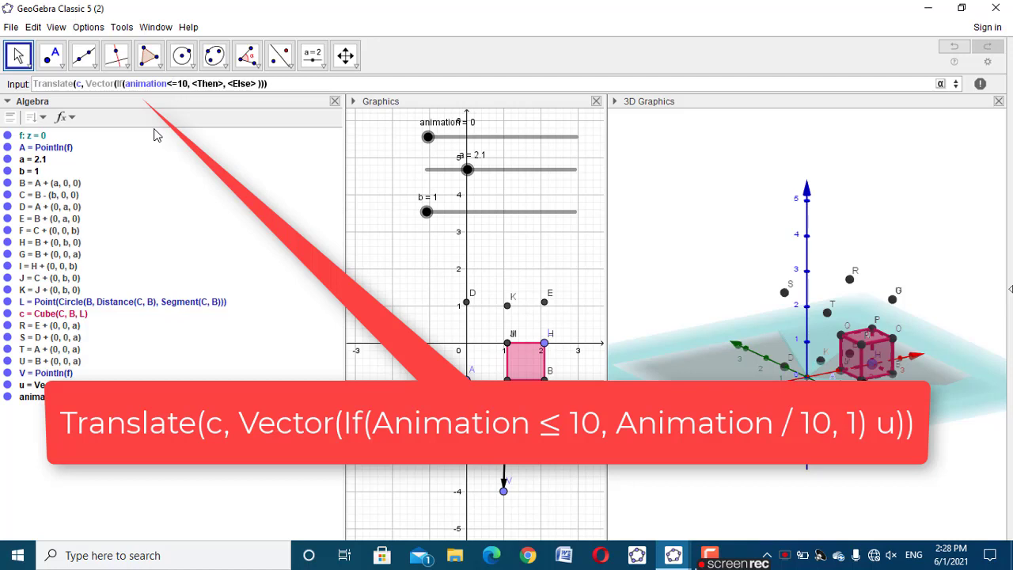
Complete the translation with animation/10 as the then value, 1 as the else value and u as the multiplier, and create the translated cube
key("Tab")
type("anima")
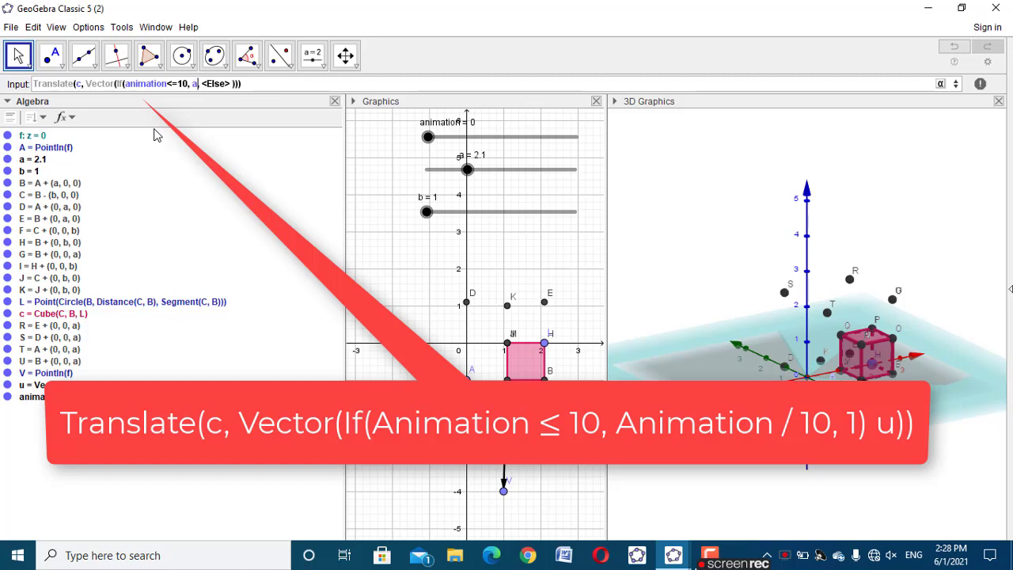
type("tion")
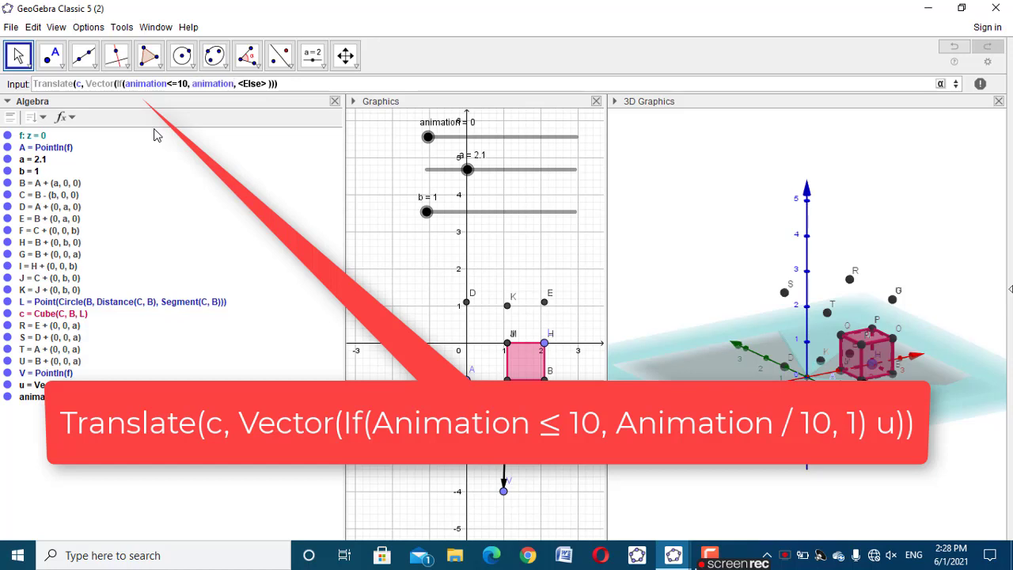
type("/")
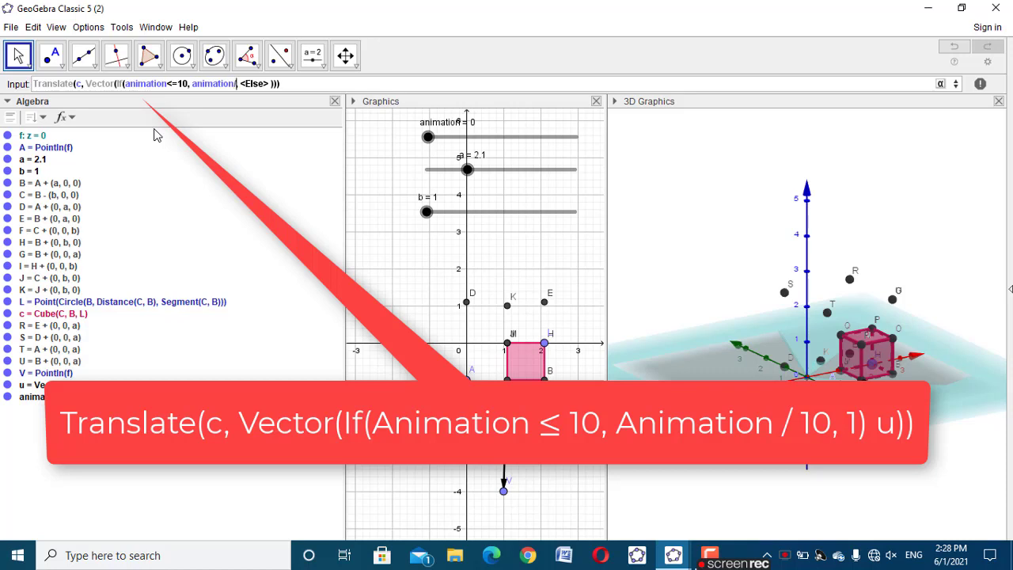
type("10")
key("Tab")
type("1)u")
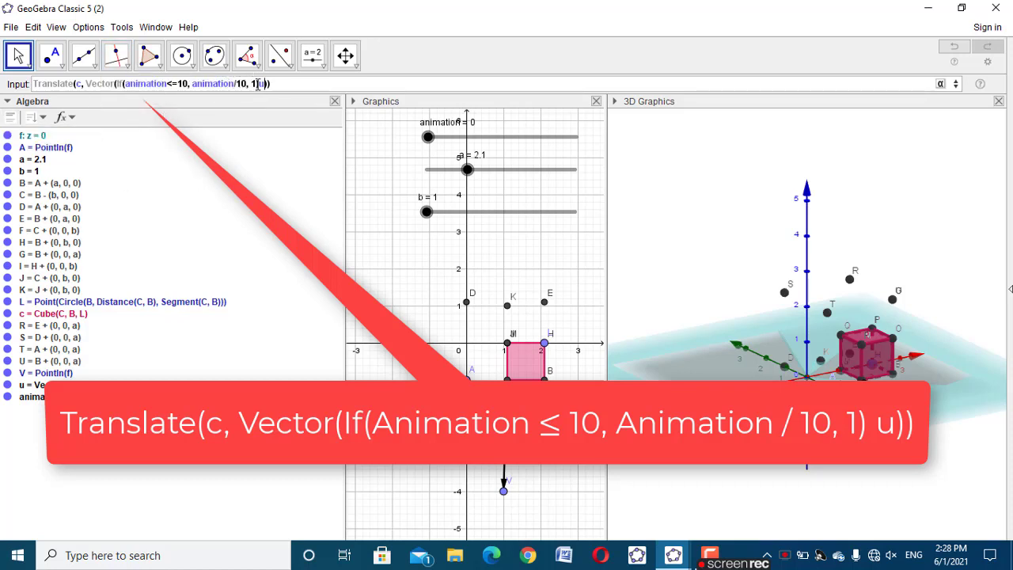
key("Return")
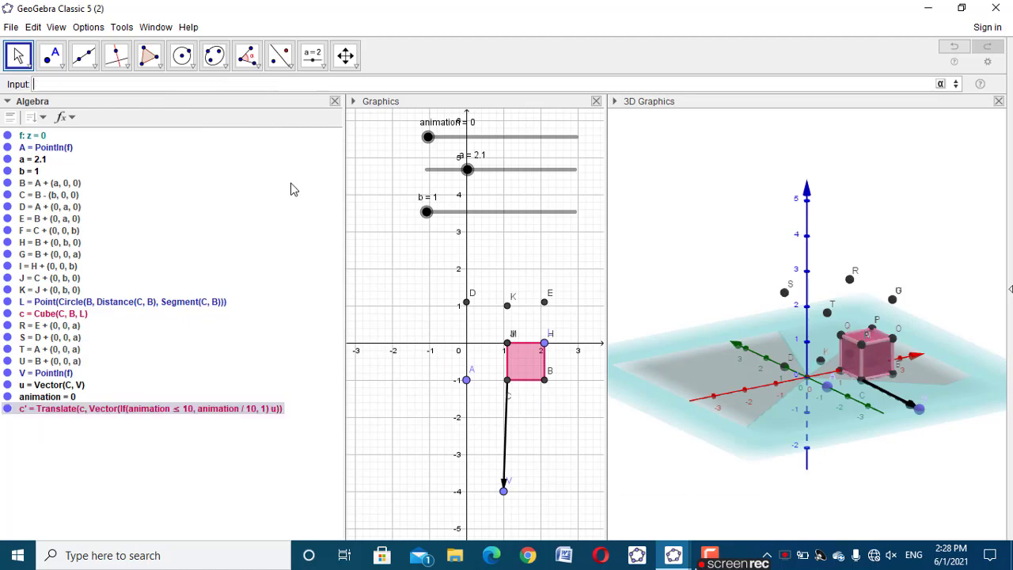
Test the cube's translation by moving the animation slider to 14.2 and point V to about (-1, -4)
left_click_drag(428, 137, 529, 137)
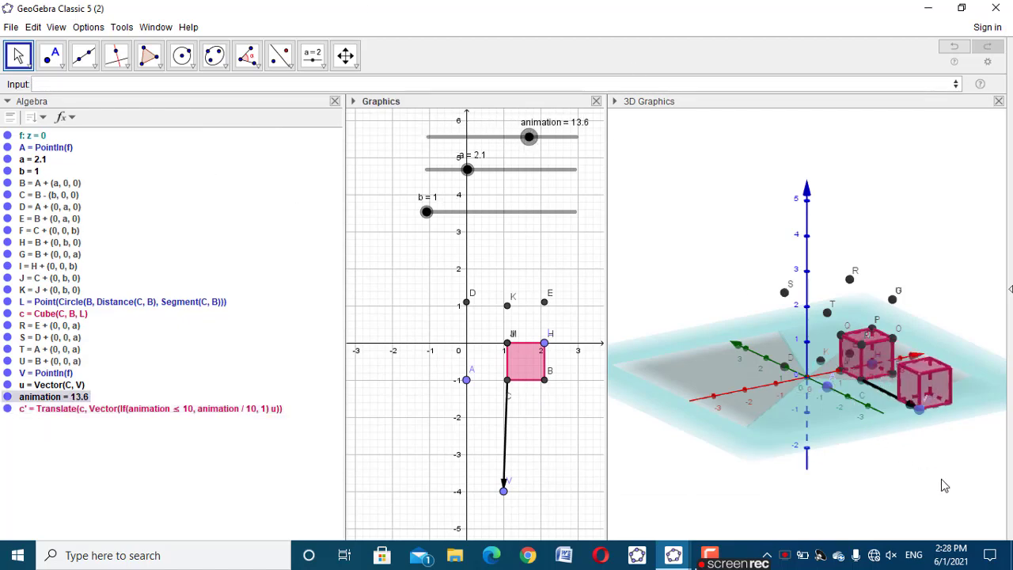
left_click_drag(943, 482, 754, 456)
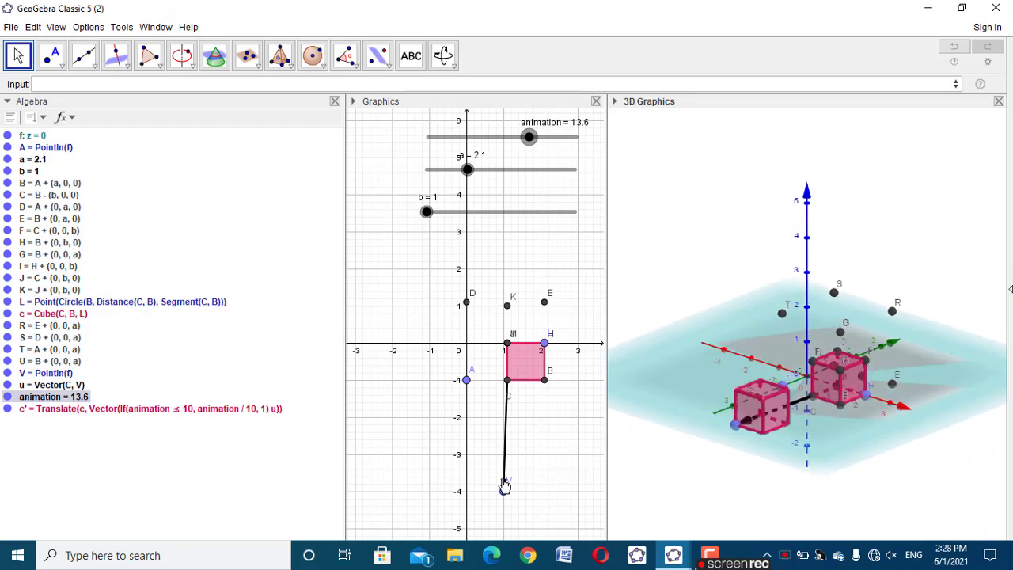
left_click_drag(503, 490, 430, 491)
mouse_move(718, 470)
left_mouse_down()
mouse_move(757, 470)
mouse_move(735, 477)
left_mouse_up()
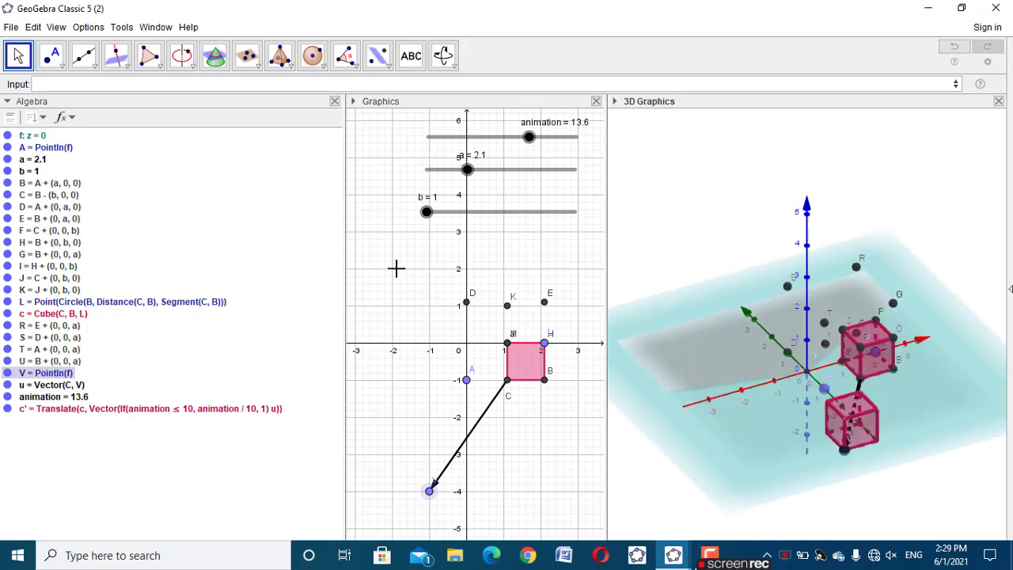
mouse_move(525, 138)
left_mouse_down()
mouse_move(425, 138)
mouse_move(535, 134)
left_mouse_up()
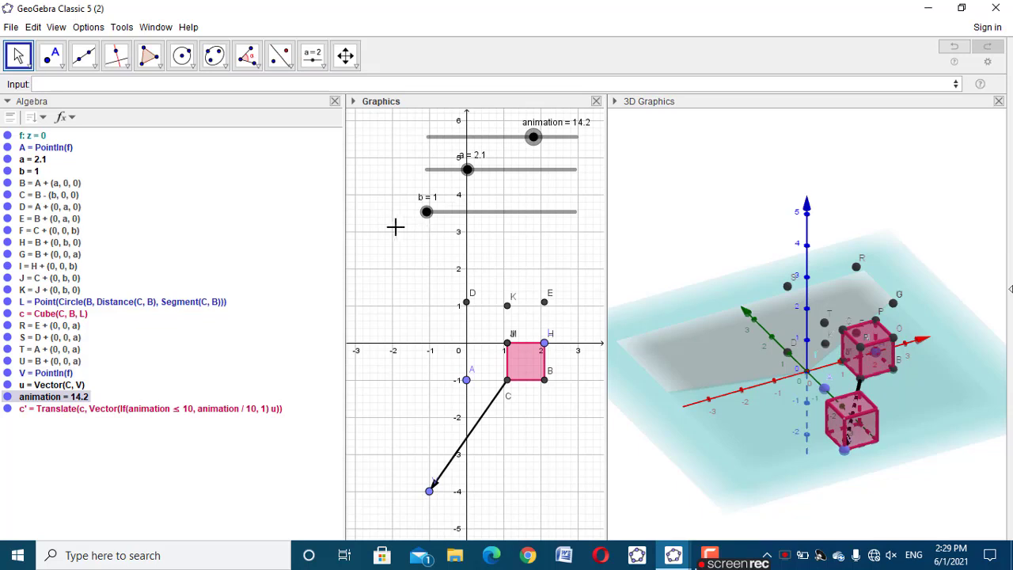
left_click(390, 227)
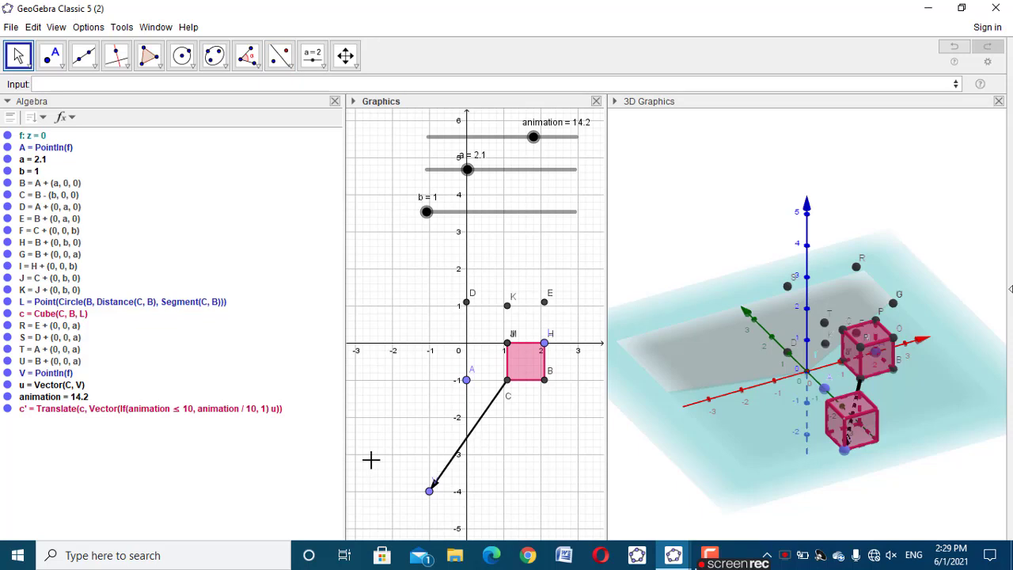
Create a point above L with the expression L+(0, 0, a)
left_click(165, 86)
left_click(48, 304)
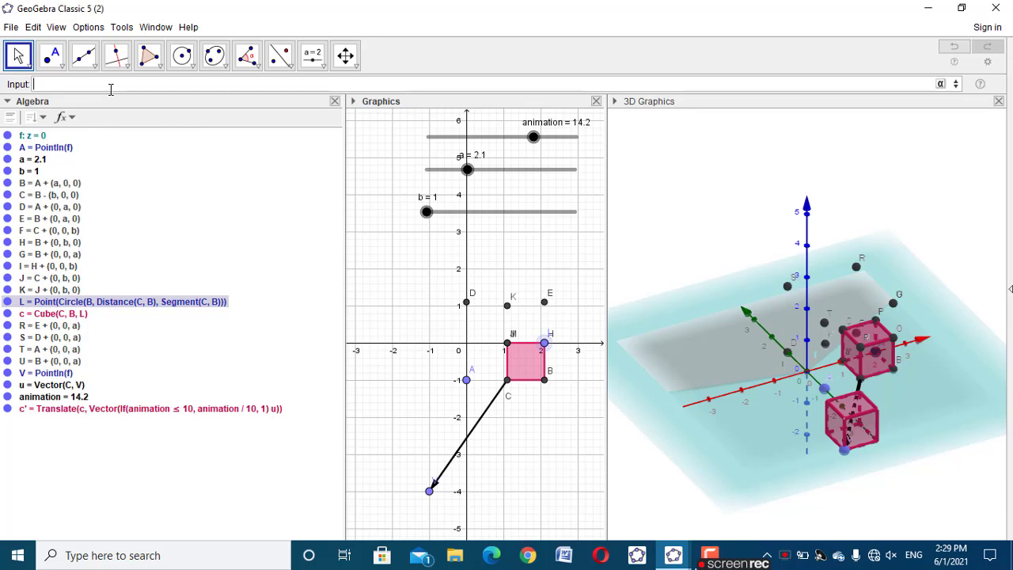
type("L + ")
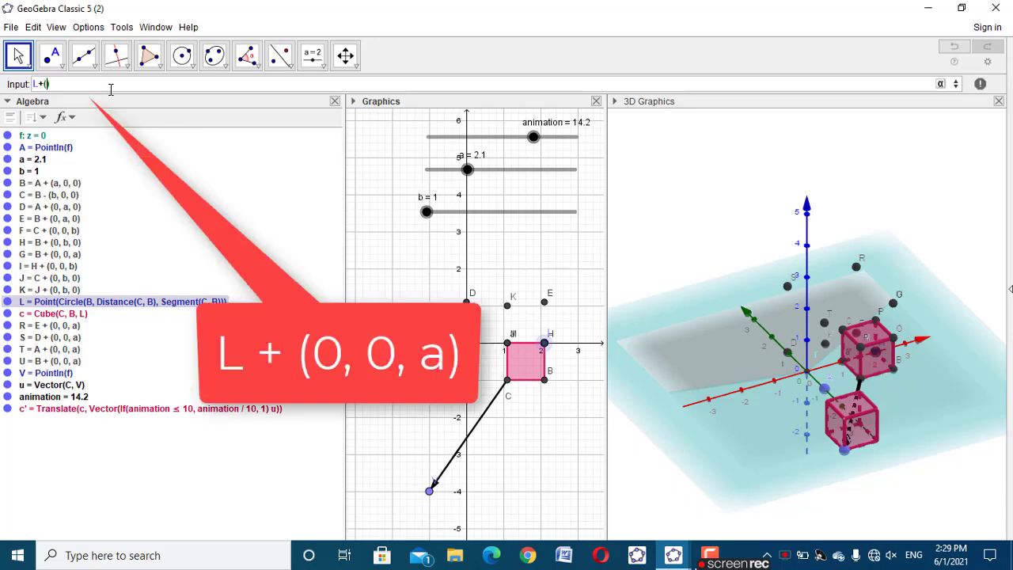
type("(0")
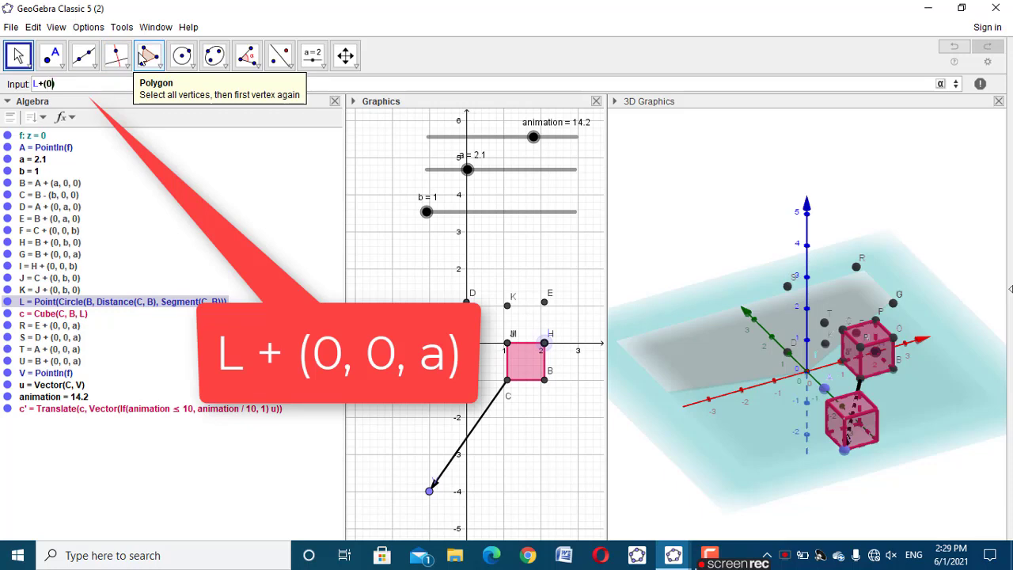
type(", 0, a")
key("Return")
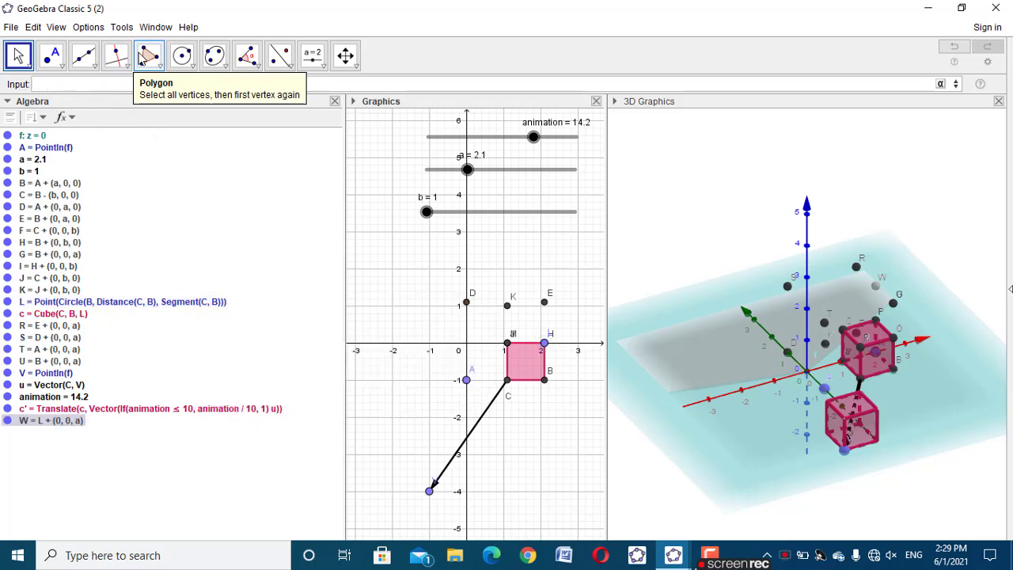
Examine the finished construction in cube (a^3-b^3).ggb and return to the GeoGebra Classic 5 (2) window
left_click(668, 566)
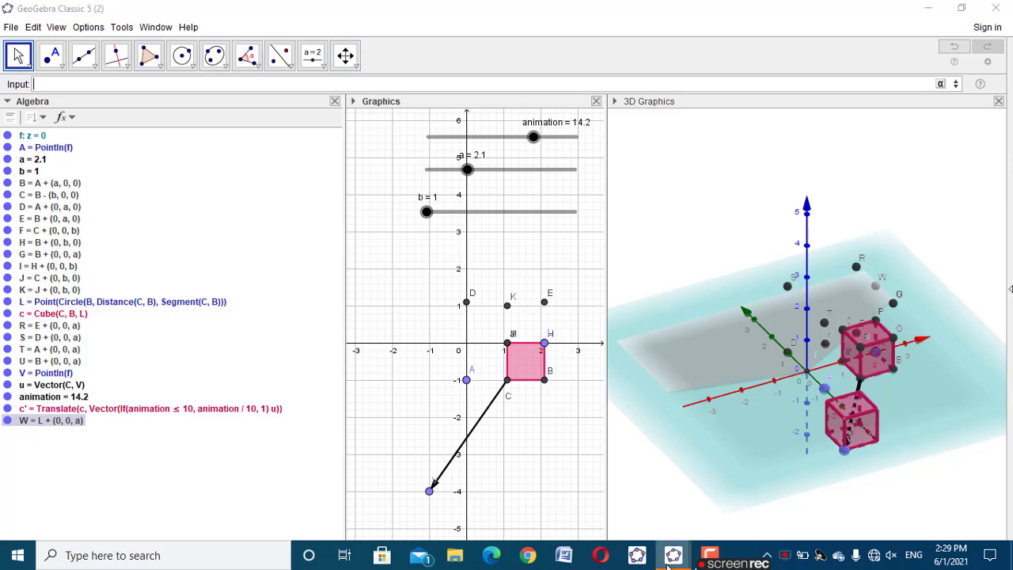
left_click(620, 499)
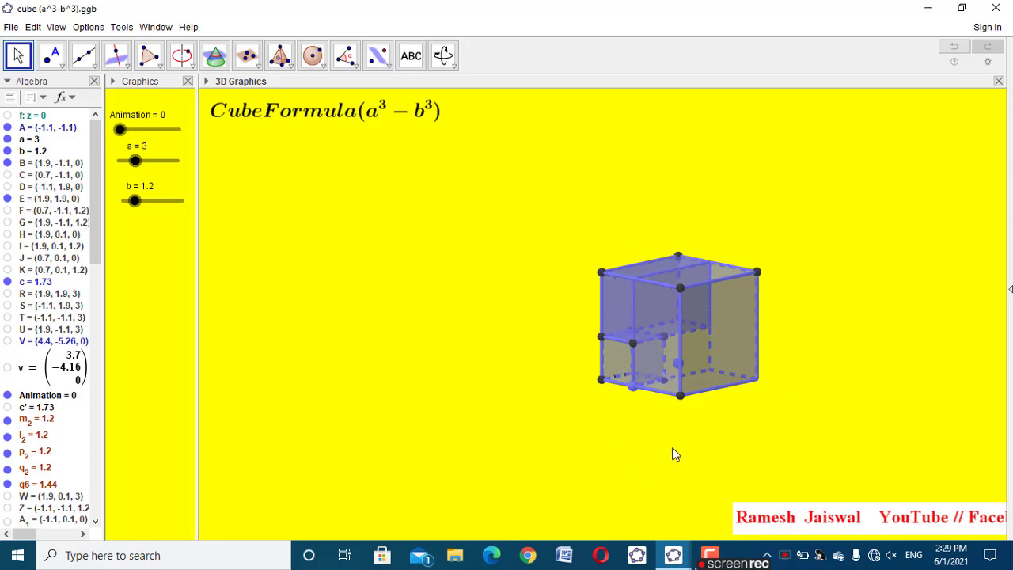
mouse_move(672, 561)
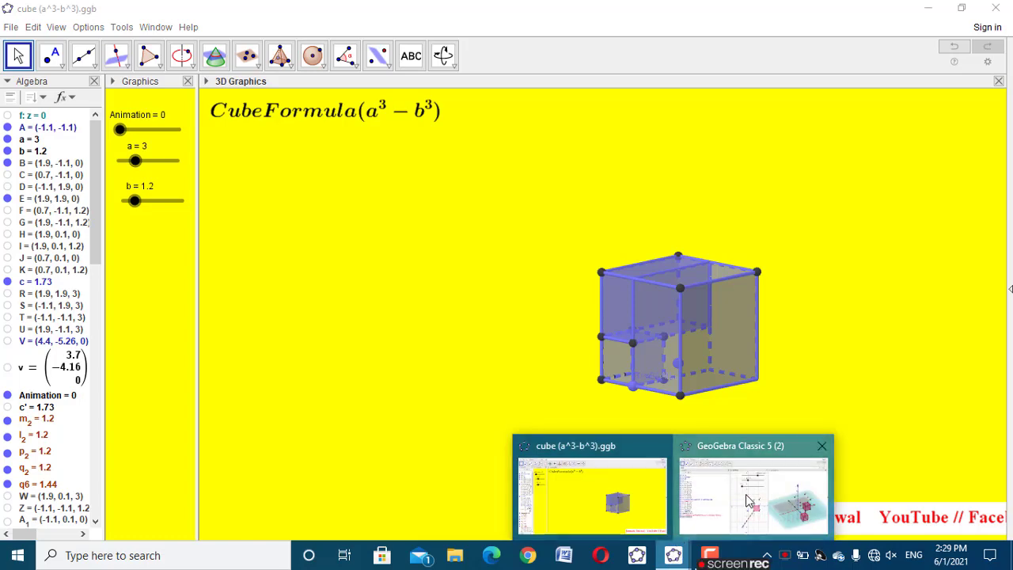
left_click(749, 483)
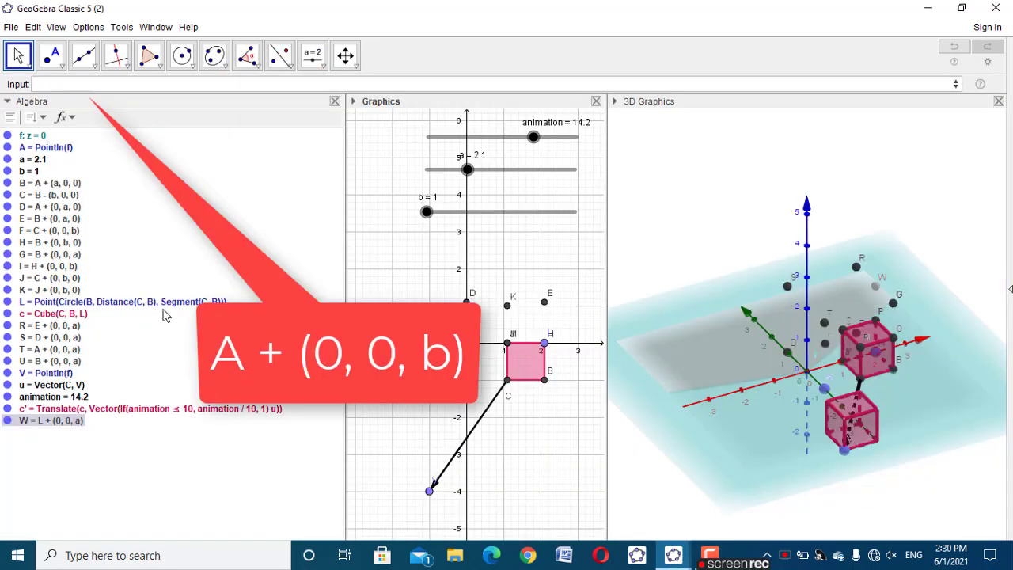
Create a point above A with the expression A+(0, 0, b)
left_click(172, 85)
type("A + (0")
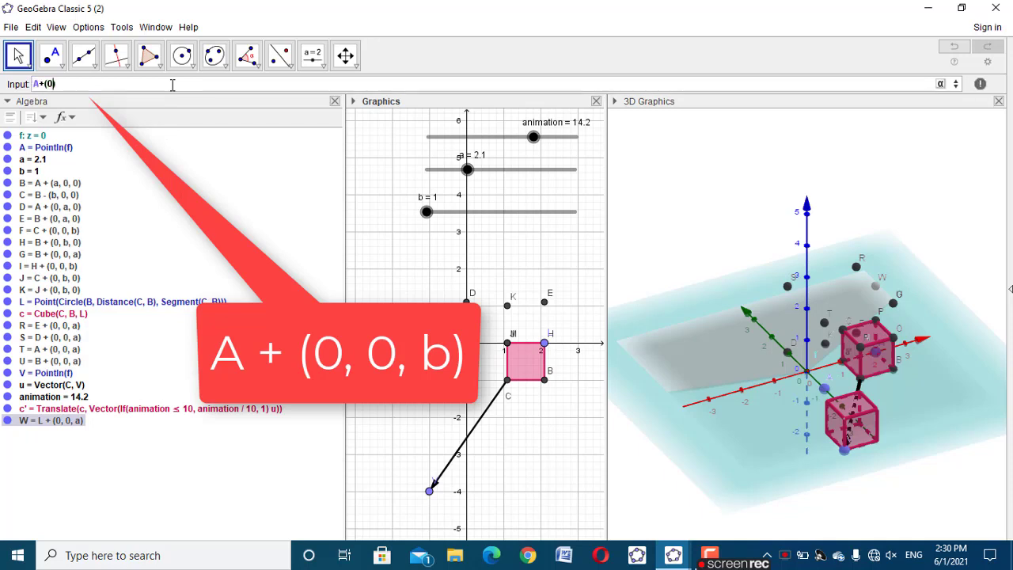
type(", 0, b")
key("Return")
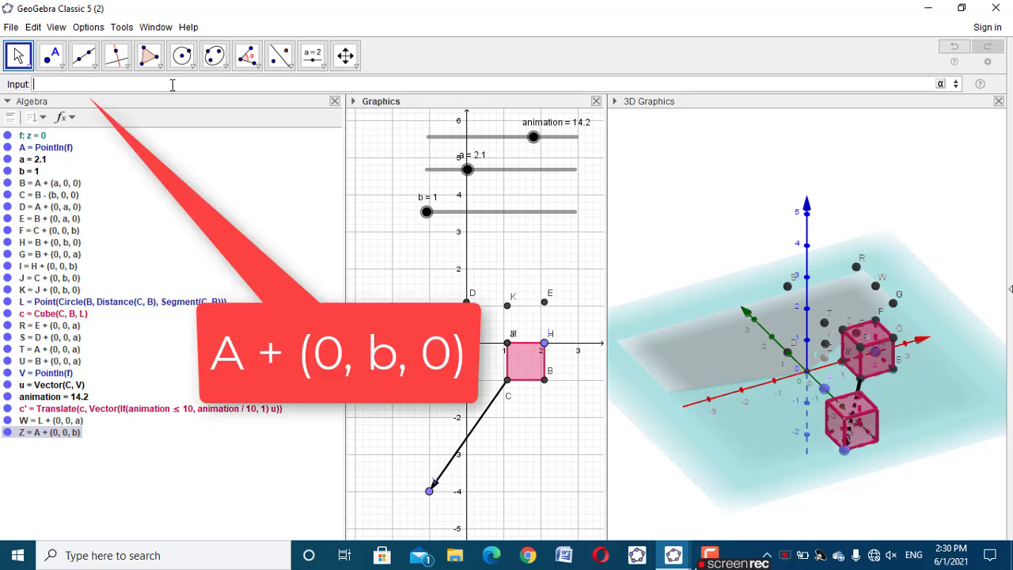
Create two dependent points with the expressions A+(0, b, 0) and A_1+(0, 0, b)
type("A+(0,b,0")
key("Return")
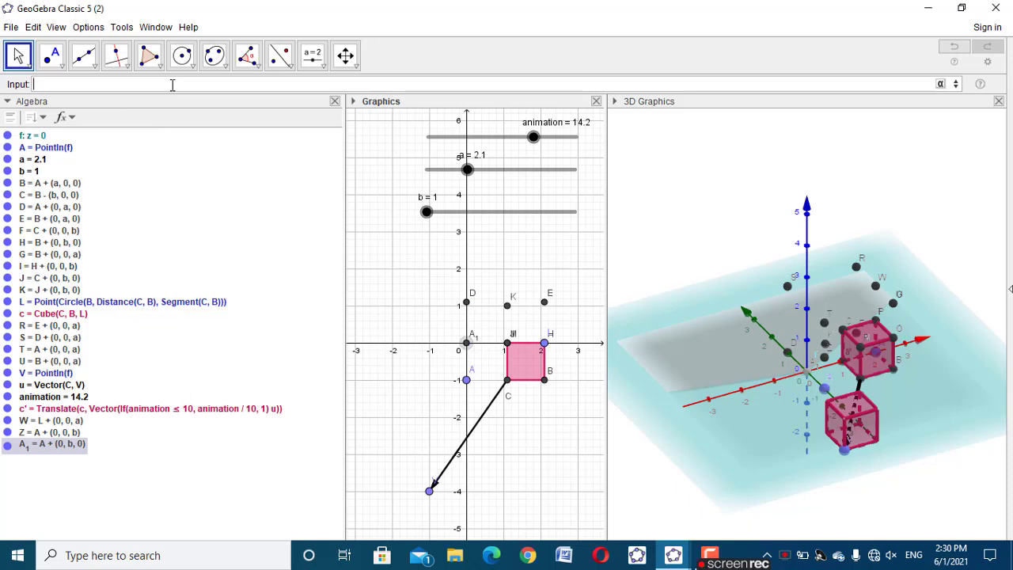
type("A")
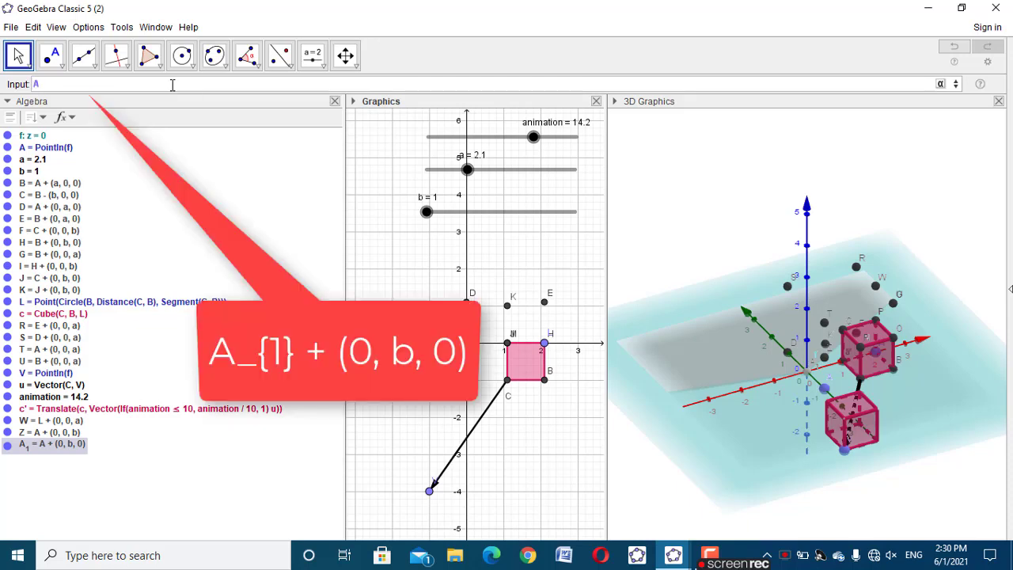
type("_1+(0,0,b")
key("Return")
Create a point at height a above A_1 with the expression A_1+(0, 0, a)
type("A")
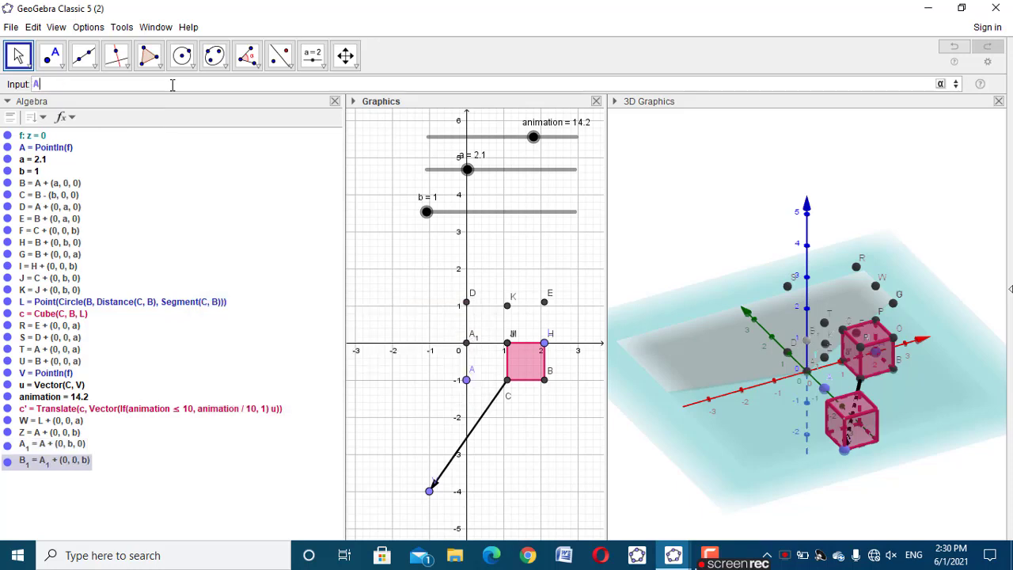
type("_1")
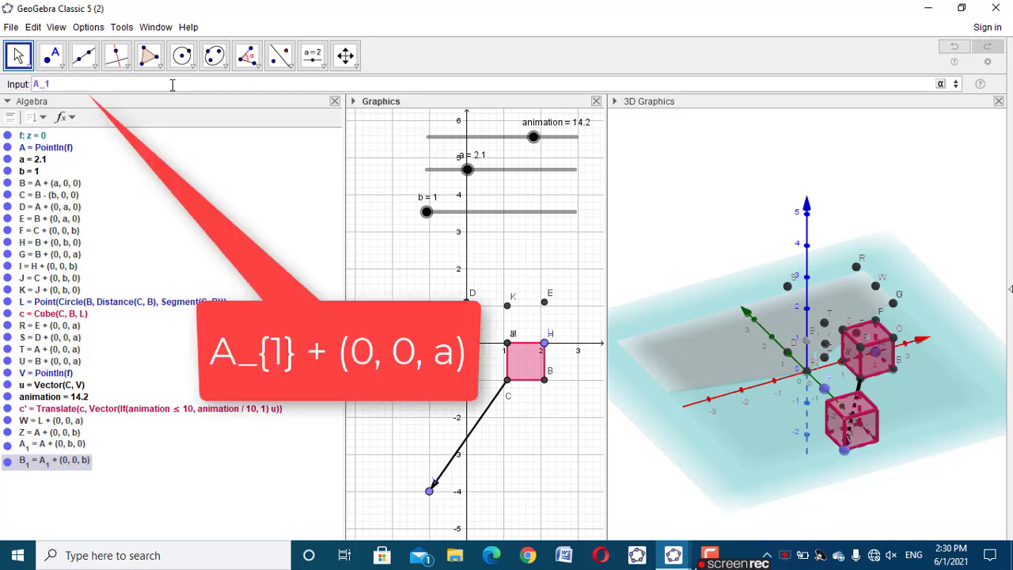
type("+(0,0,a")
key("Return")
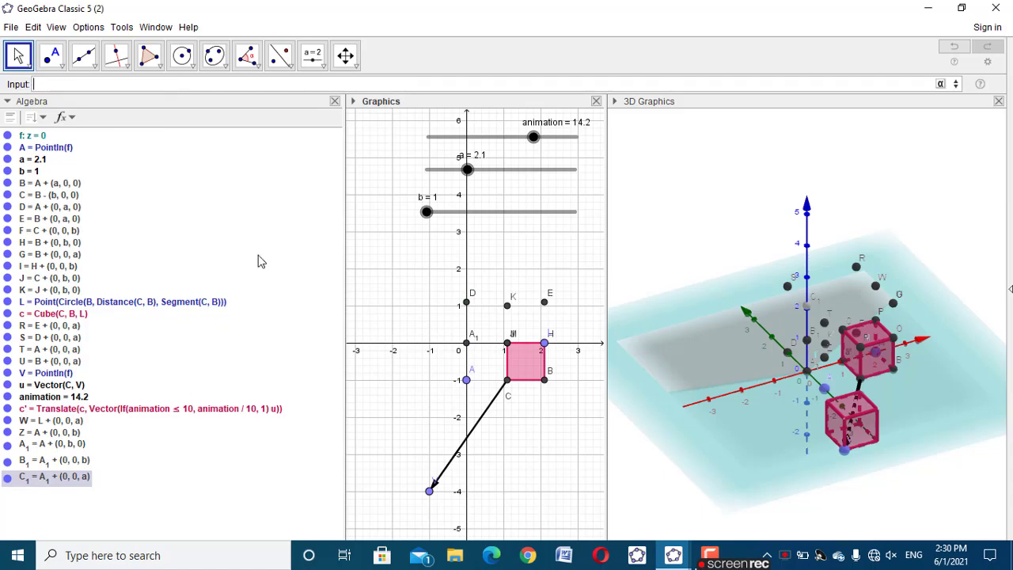
Begin a Prism command using the syntax that takes a list of points
left_click_drag(914, 468, 782, 454)
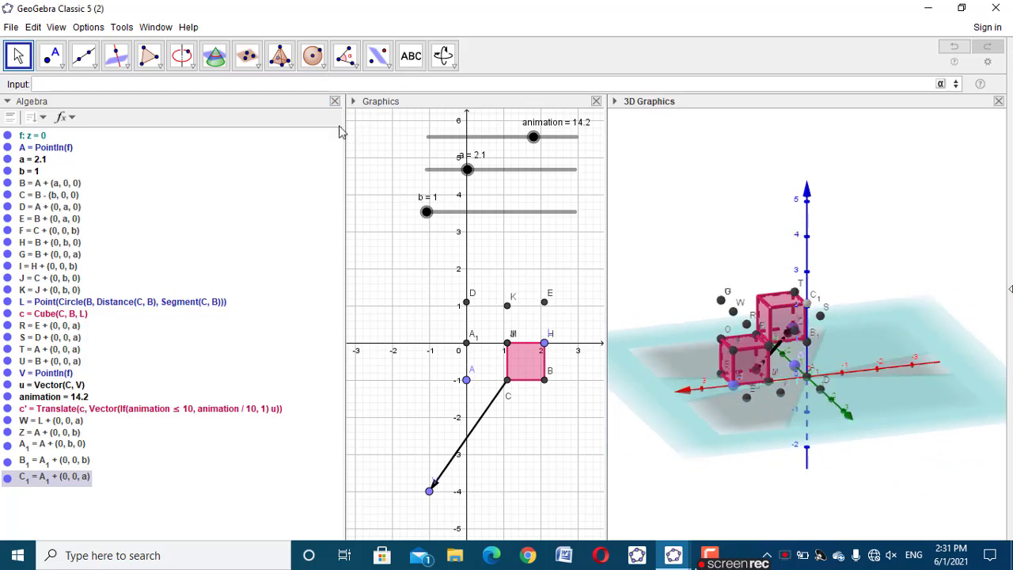
left_click_drag(760, 478, 798, 470)
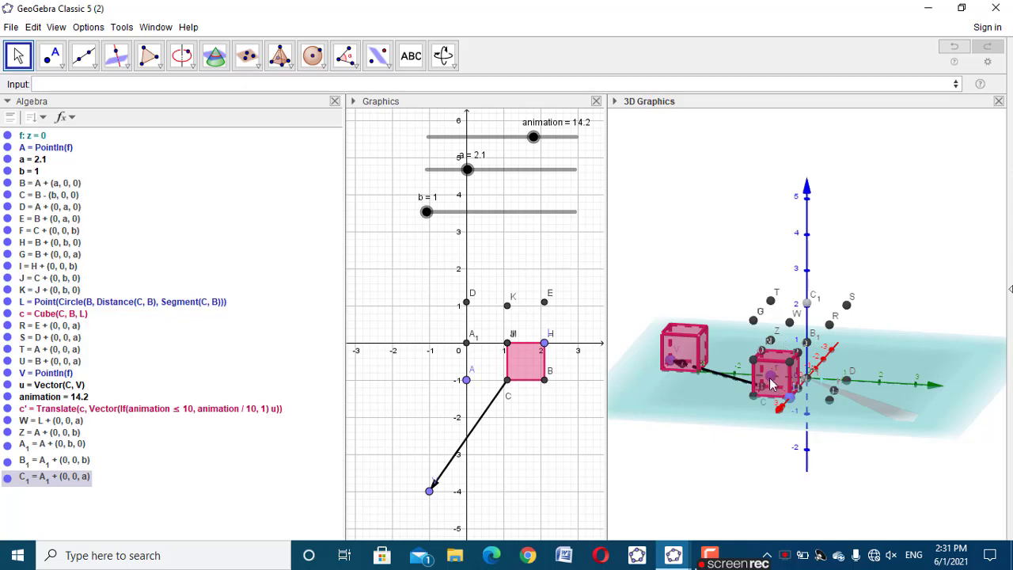
left_click_drag(739, 454, 658, 459)
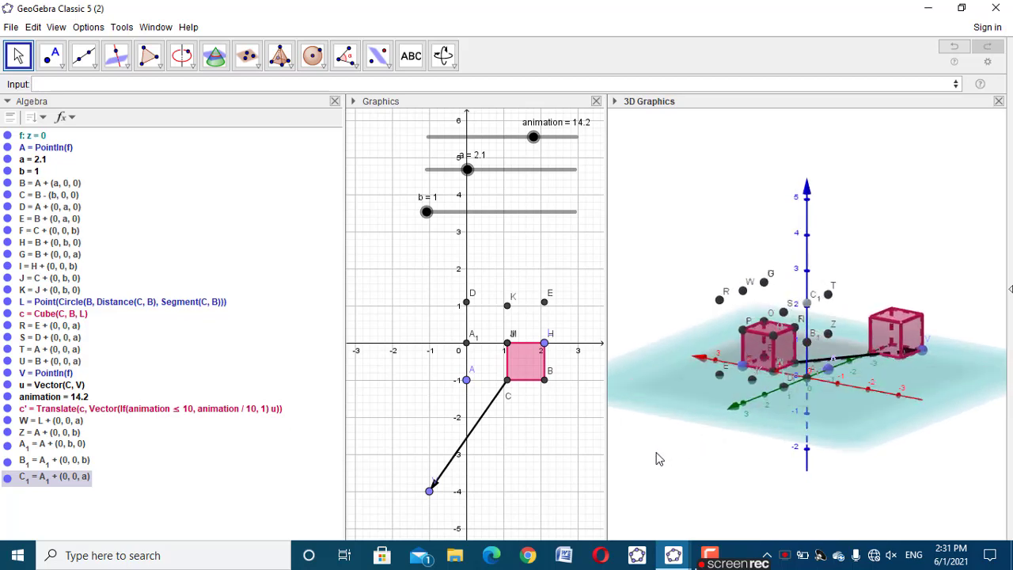
left_click(159, 82)
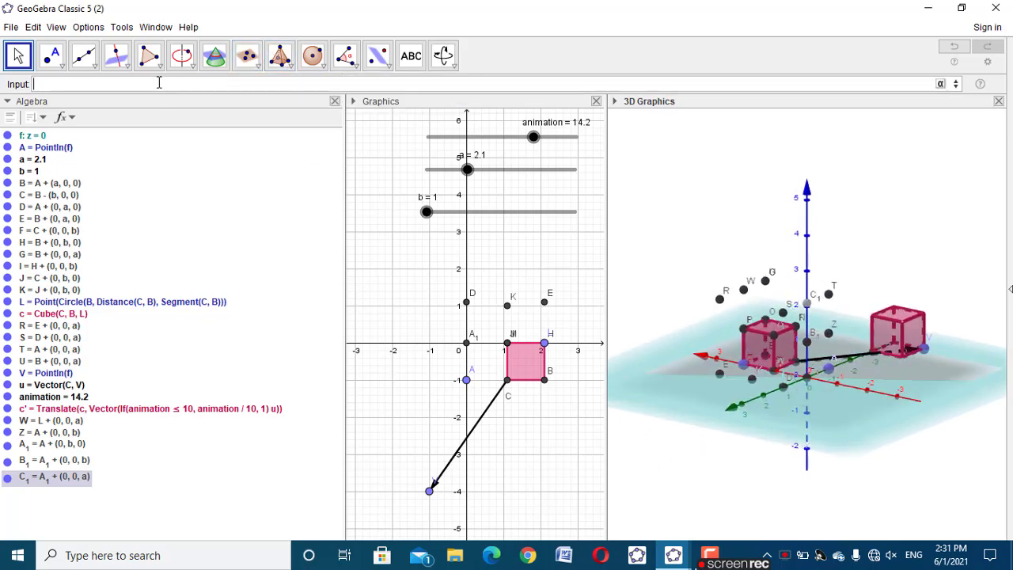
type("pri")
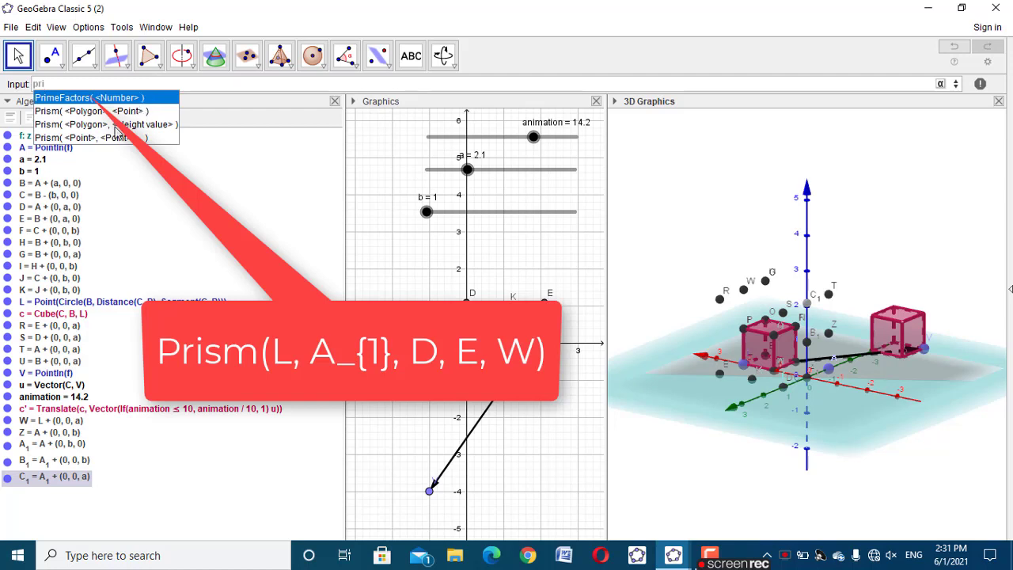
left_click(113, 137)
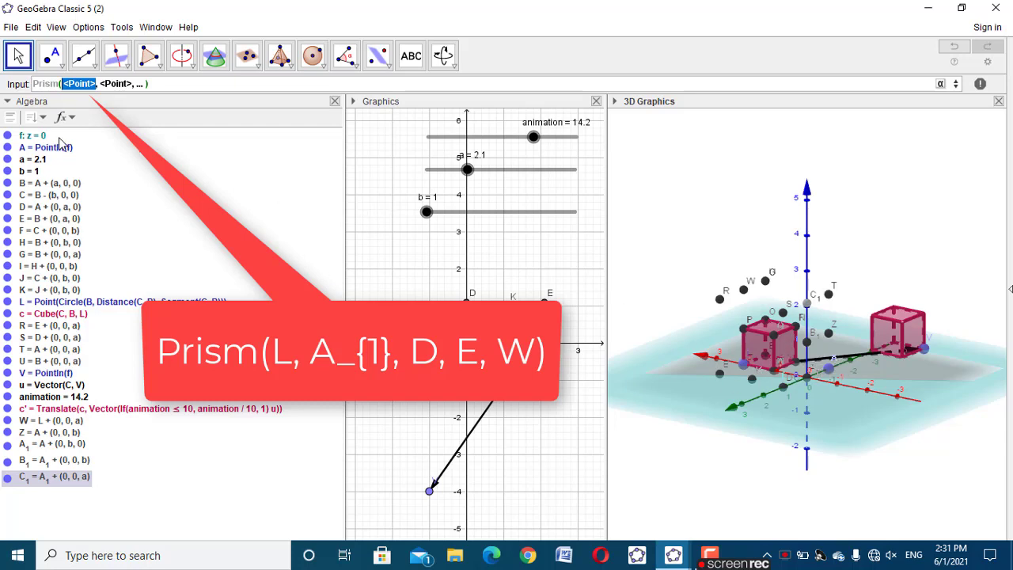
Examine the labelled points around the cubes in the 3D view to identify the corners for the prism
left_click_drag(775, 488, 842, 482)
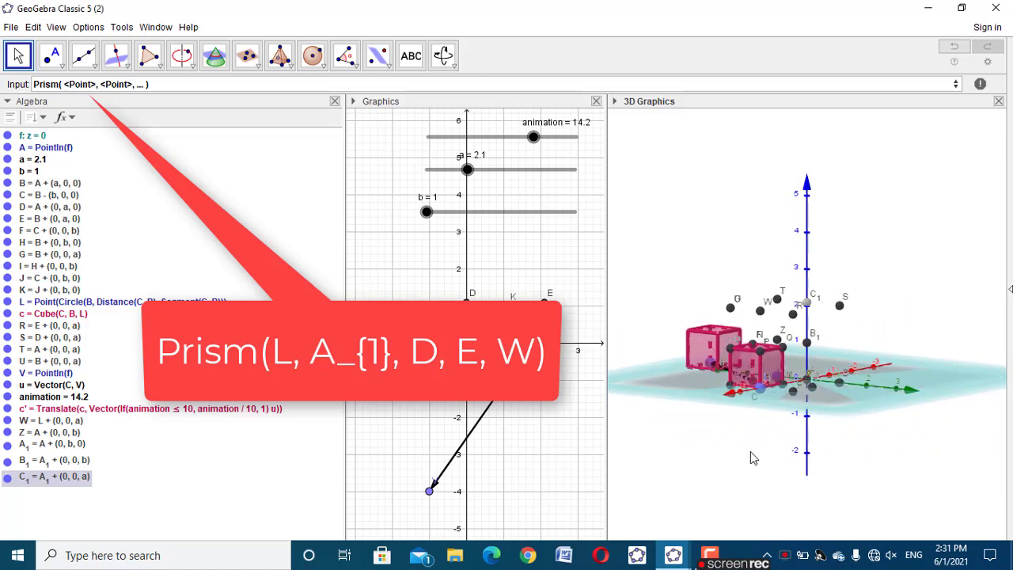
left_click_drag(751, 455, 798, 411)
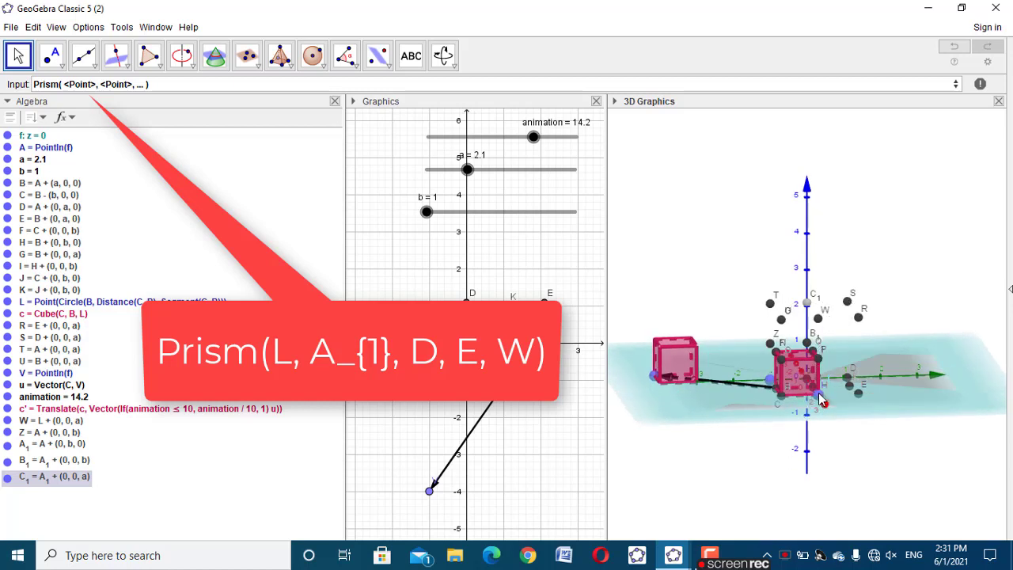
left_click_drag(855, 454, 831, 457)
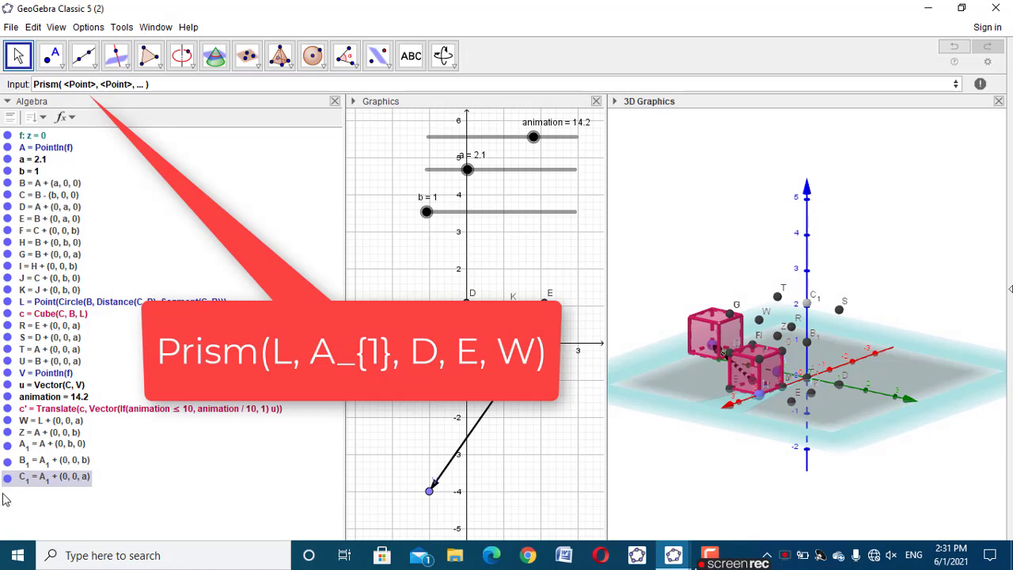
left_click(28, 448)
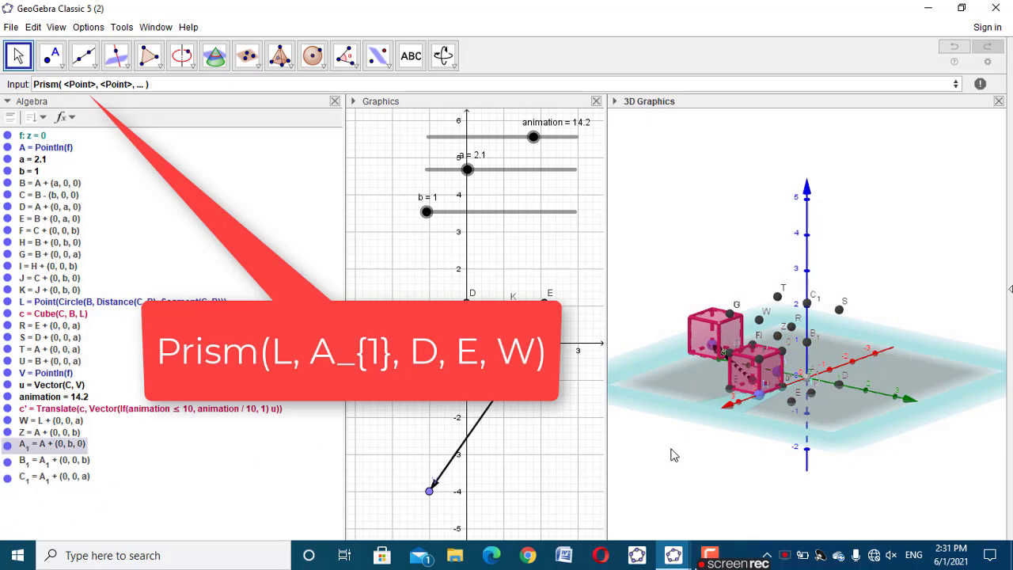
left_click(757, 407)
left_click(804, 383)
left_click_drag(786, 474, 704, 312)
left_click(730, 316)
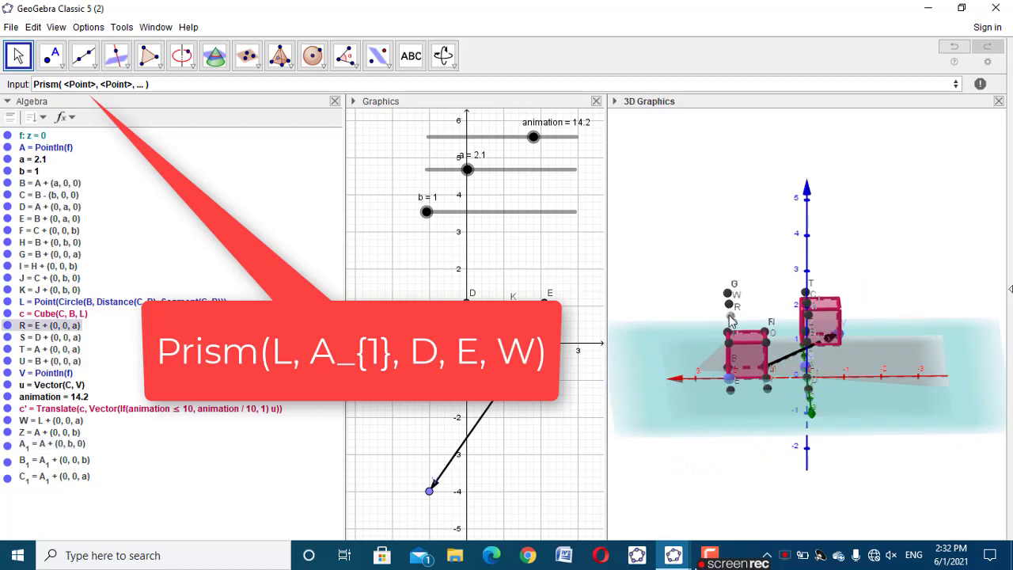
left_click(727, 454)
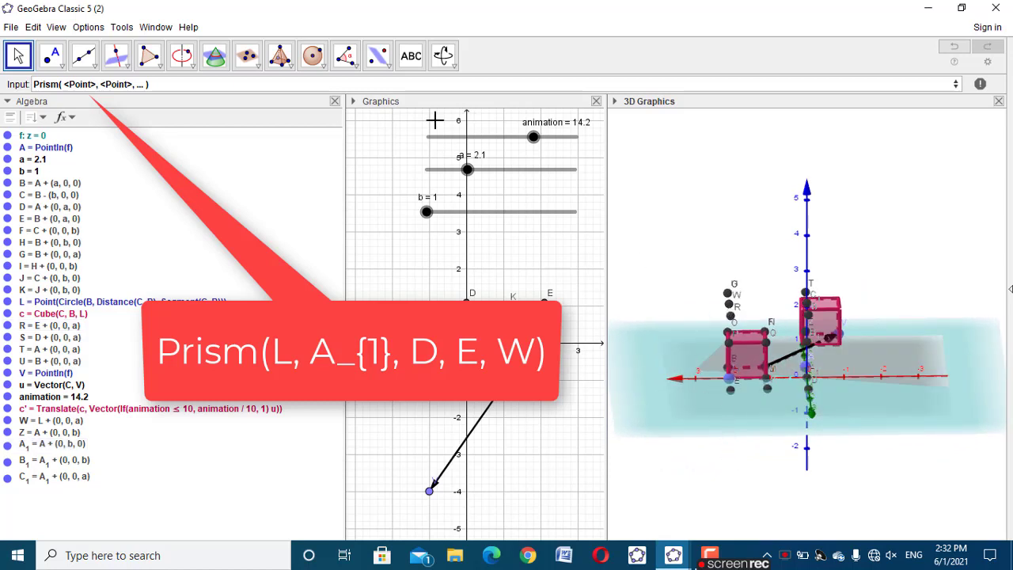
Complete the Prism command with points L, A_1, D, E and W to create the prism behind the cube
left_click(57, 82)
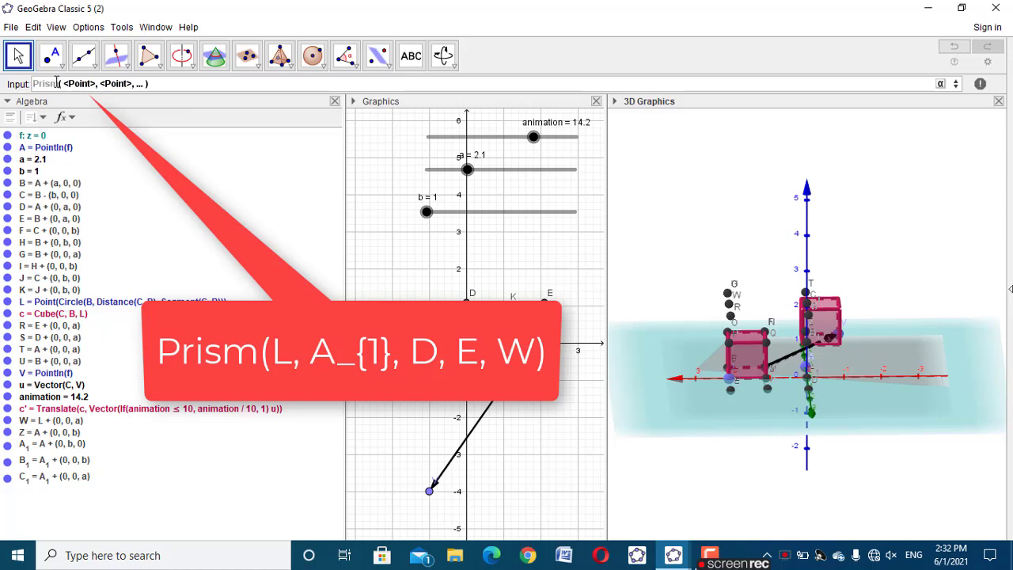
key("Right")
type("L")
key("Right")
type("A_1")
key("Right")
type("D")
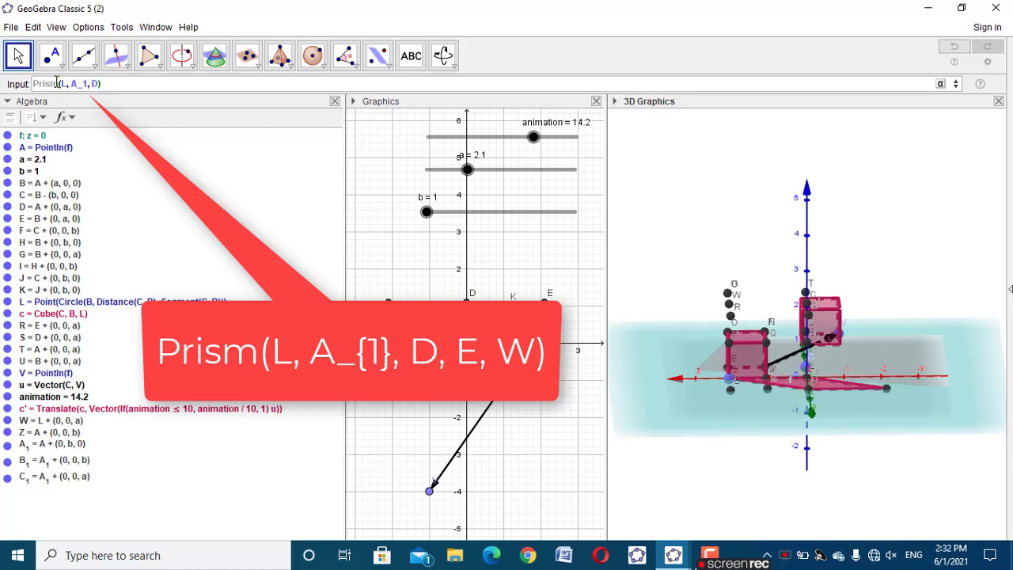
type(",E")
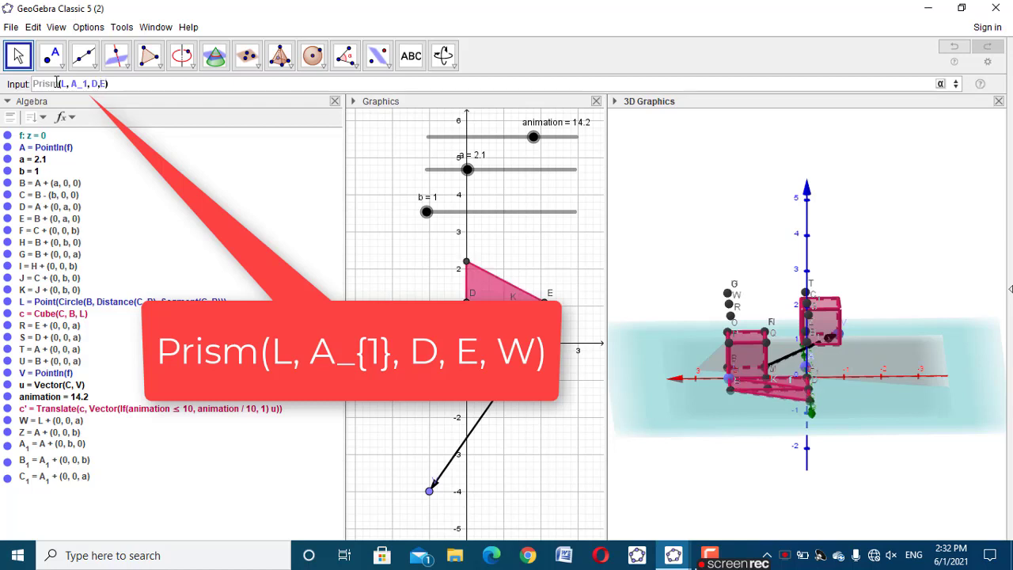
type(",W")
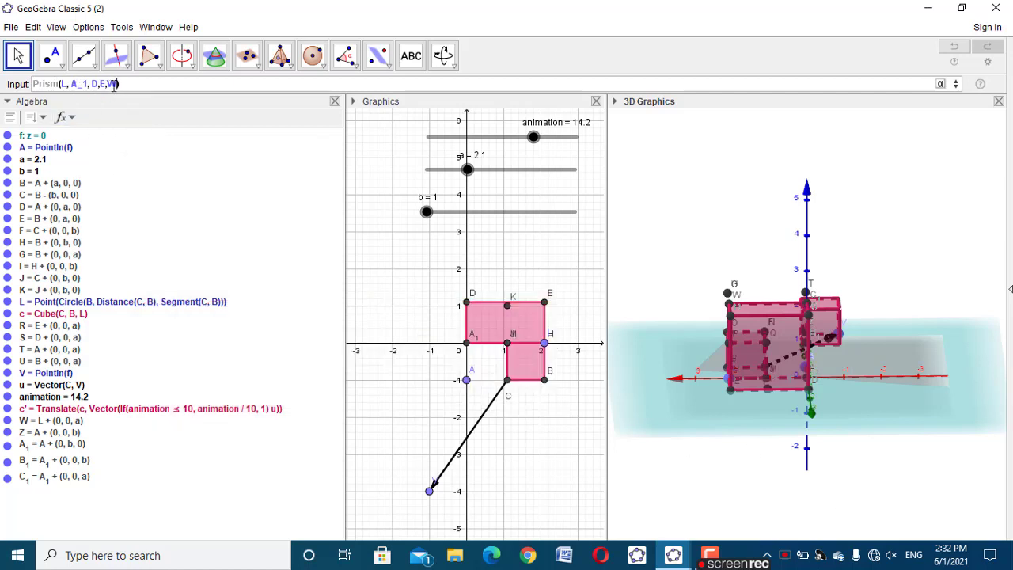
key("Return")
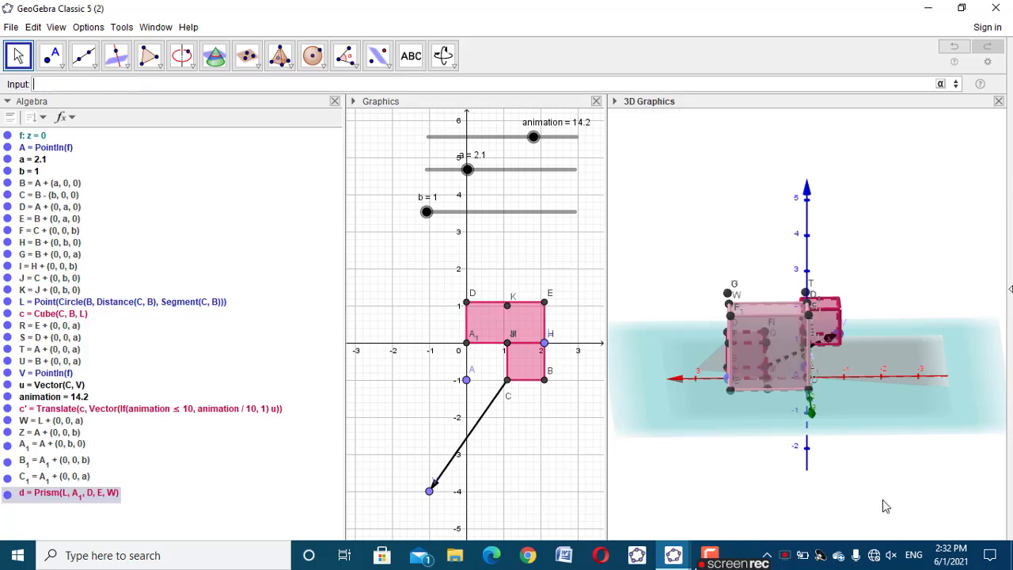
left_click_drag(894, 487, 782, 410)
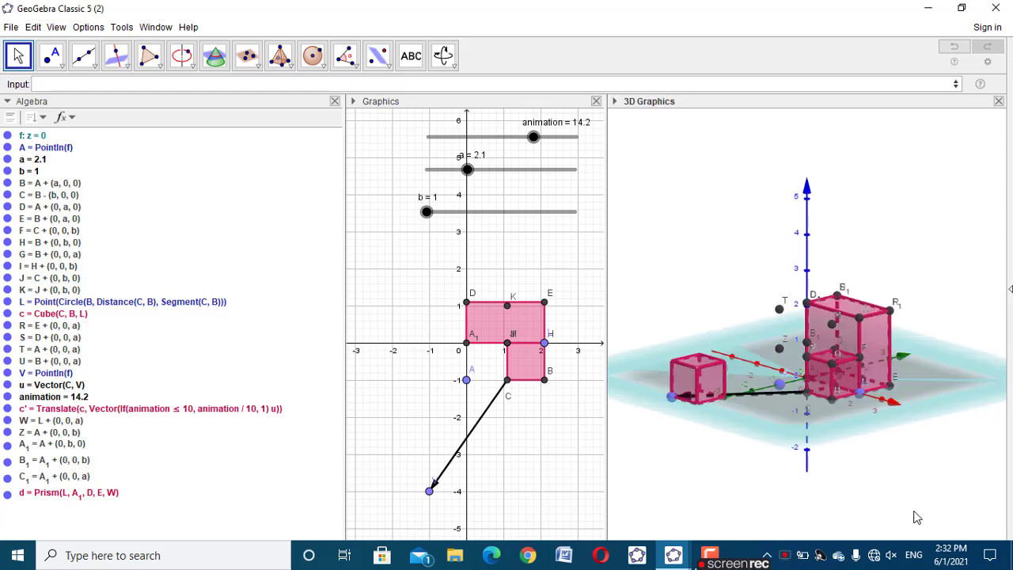
left_click_drag(915, 514, 884, 513)
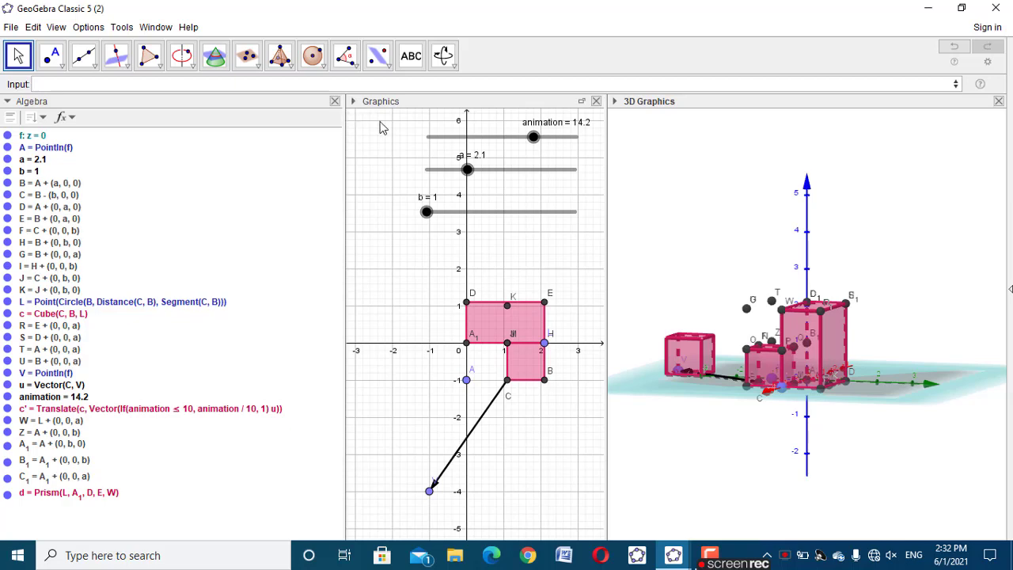
left_click_drag(791, 449, 837, 453)
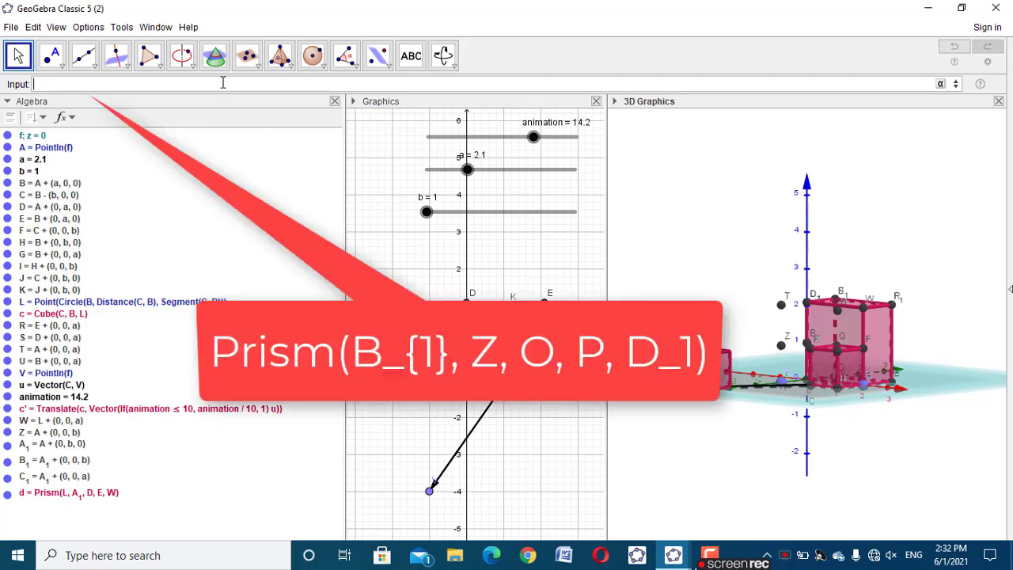
Create a second prism on top of the cube with the command Prism(B_1, Z, O, P, D_1)
type("Pris")
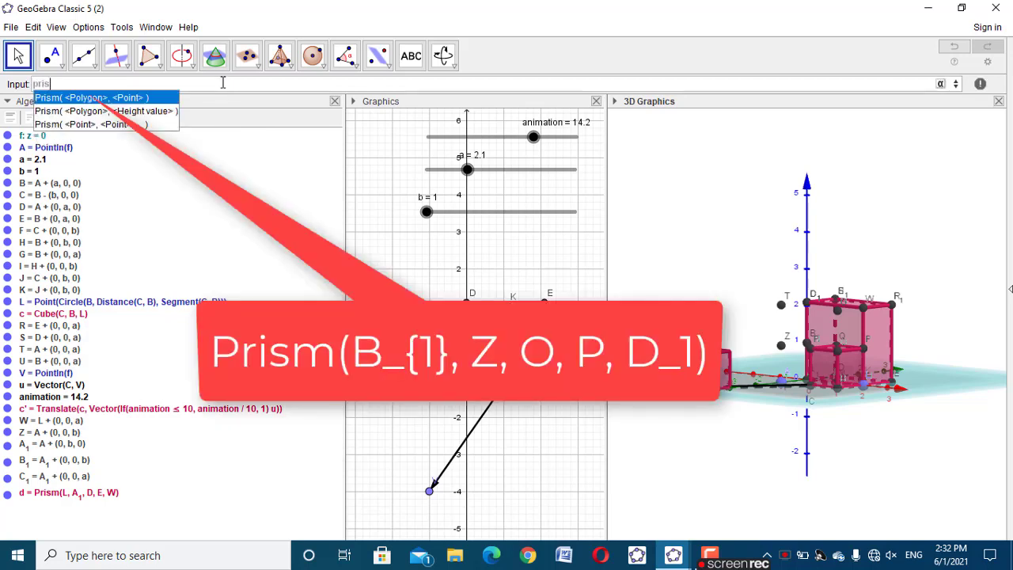
left_click(112, 124)
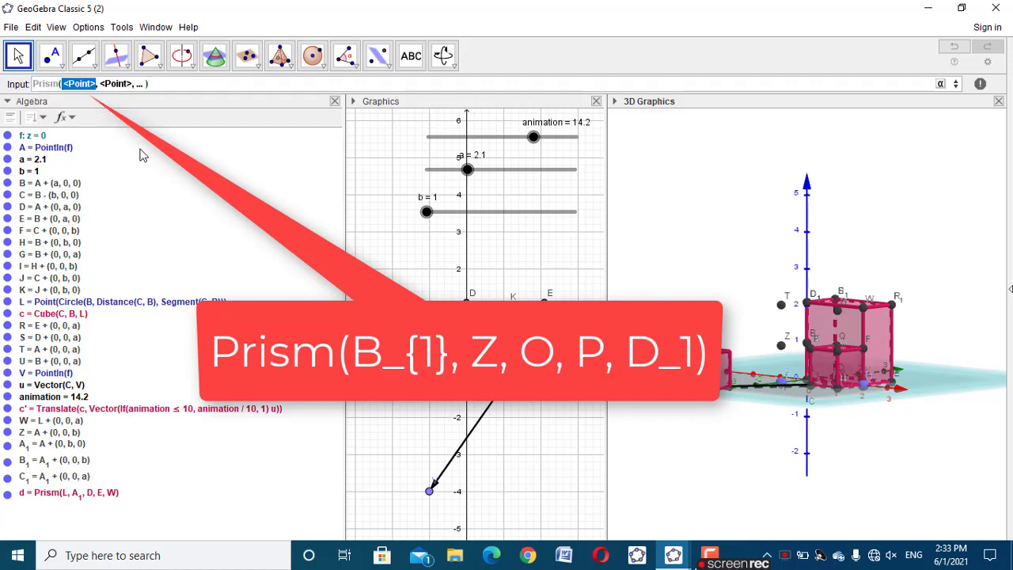
type("B")
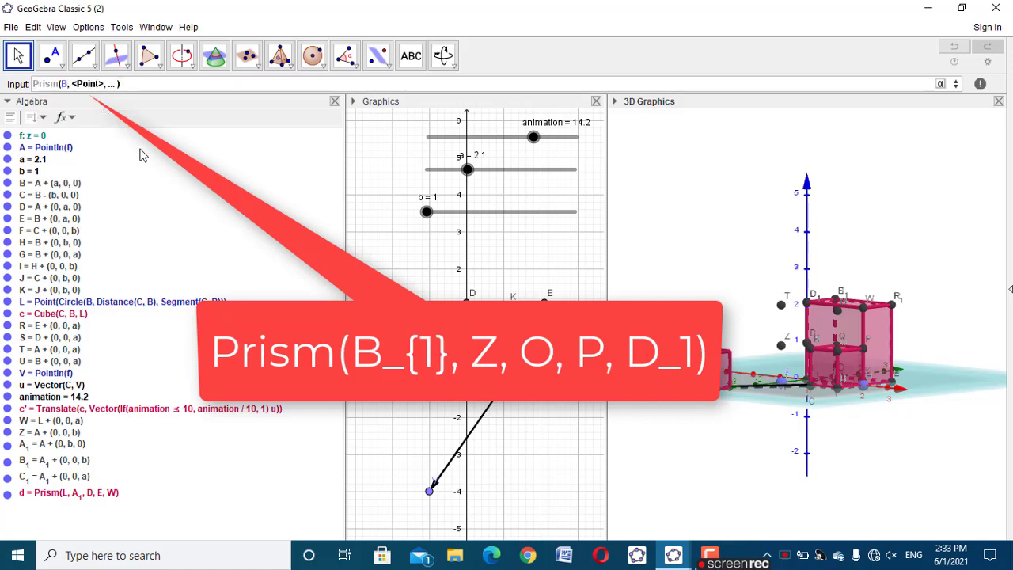
type("_1")
key("Tab")
type("Z")
key("Tab")
key("BackSpace")
type("O")
type(", P")
key("BackSpace")
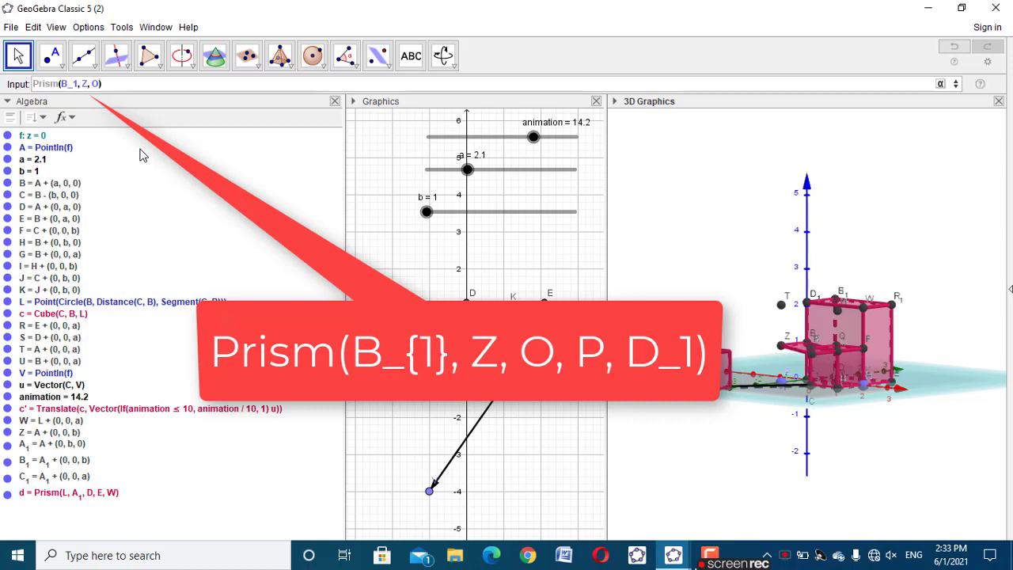
type(",")
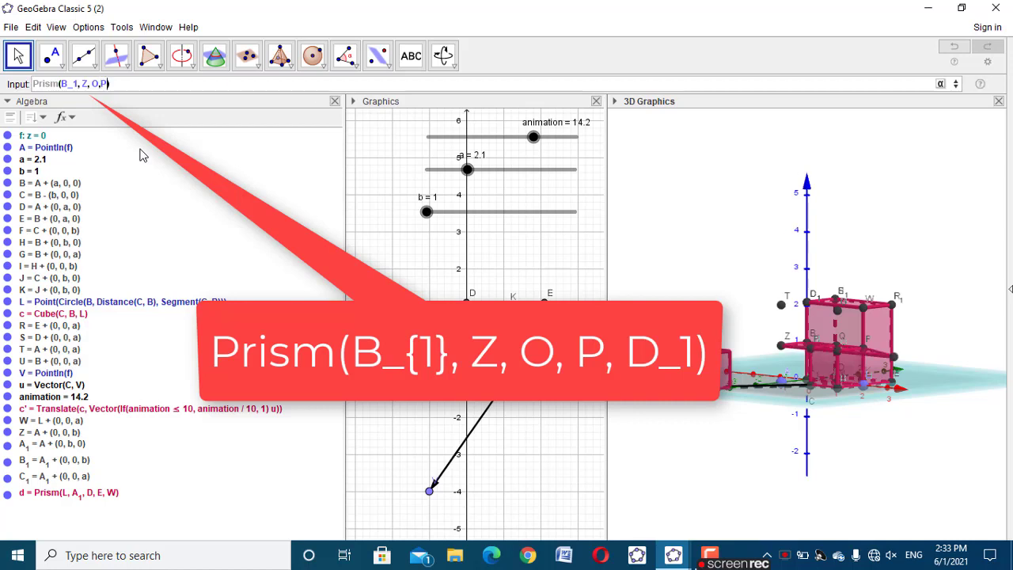
type("P,D")
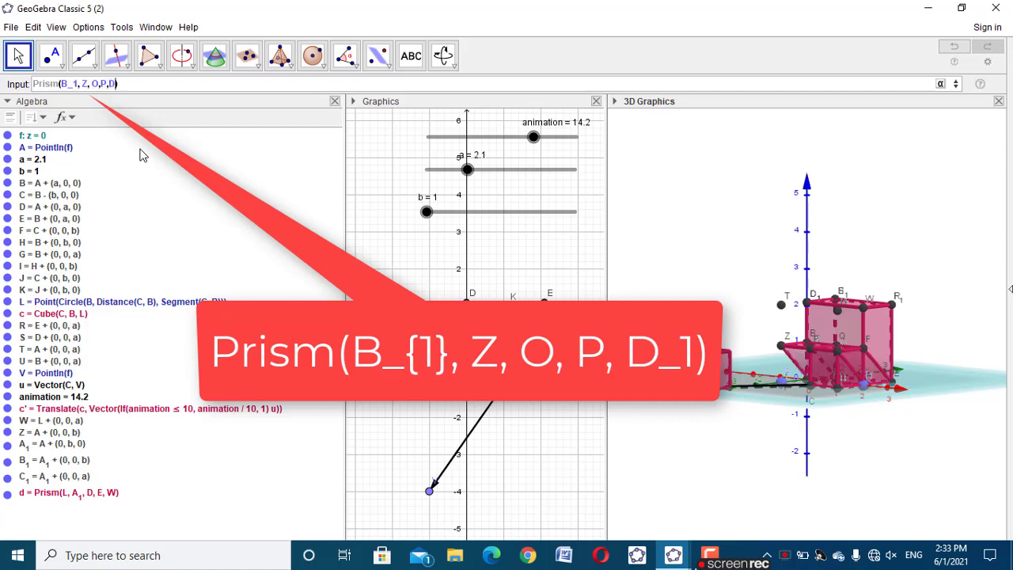
type("_1")
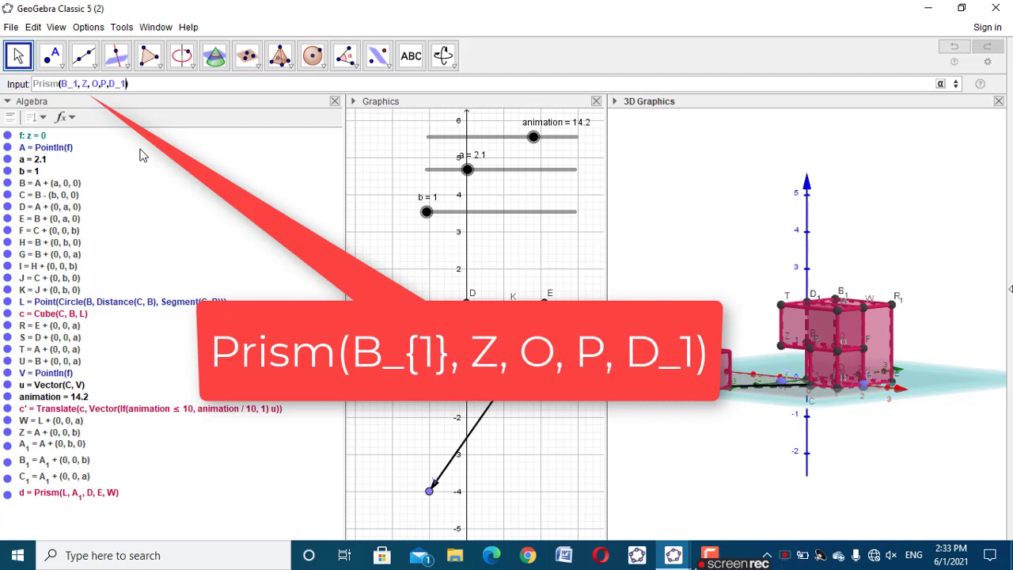
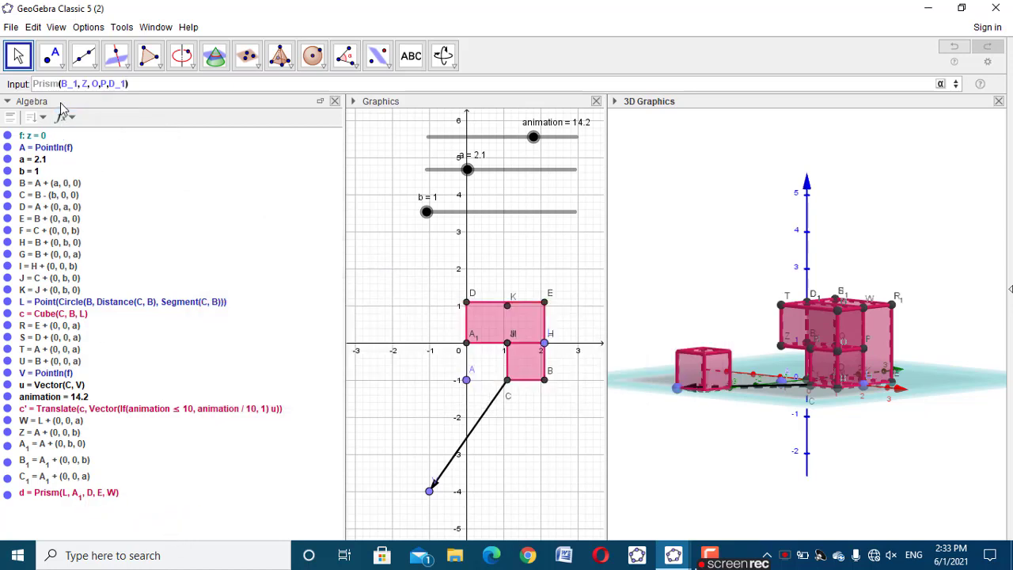
key("Return")
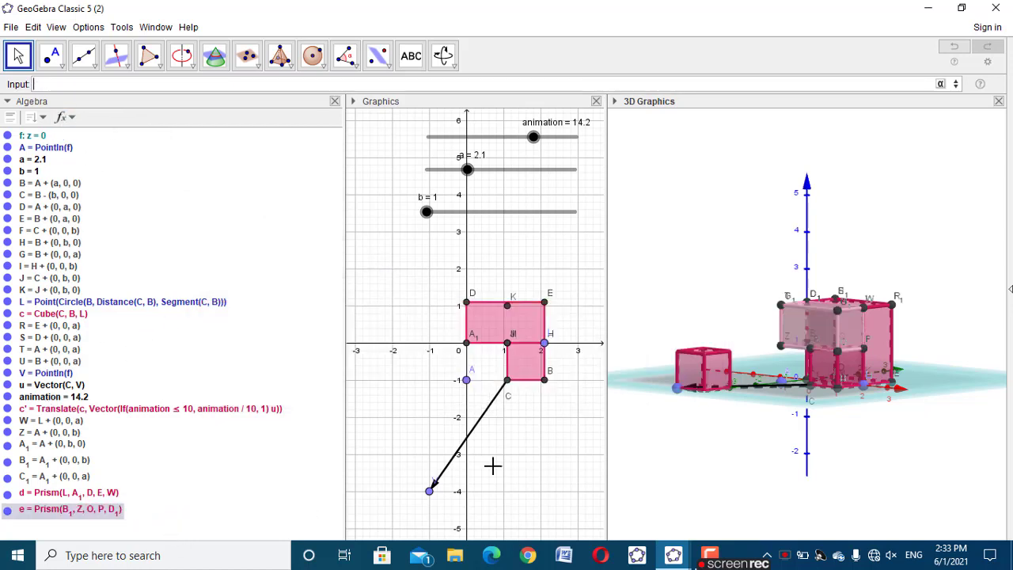
left_click(854, 467)
left_click_drag(873, 469, 674, 472)
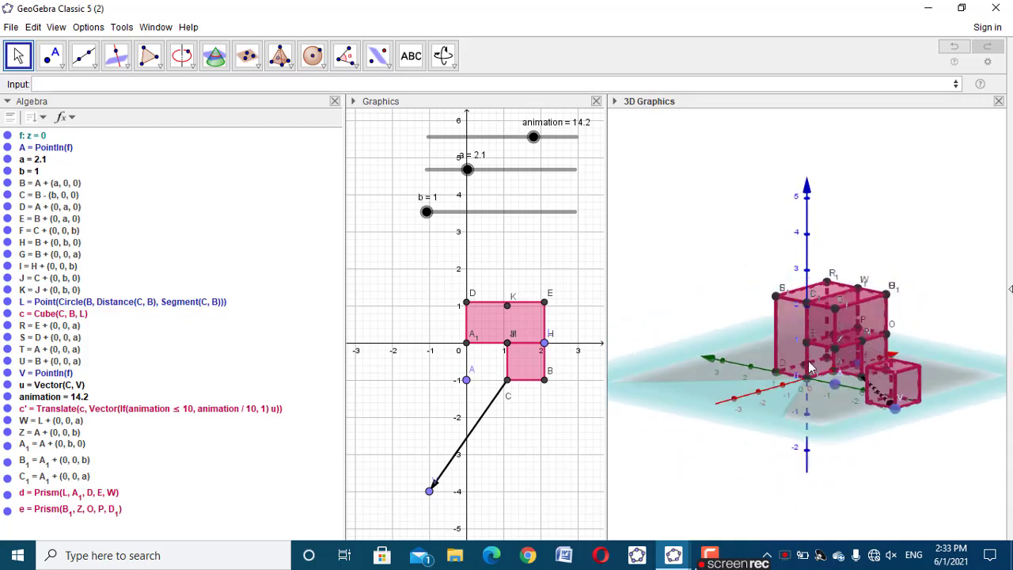
Create a third prism in front of the cubes with the command Prism(A_1, A, C, M, B_1)
left_click_drag(837, 493, 816, 507)
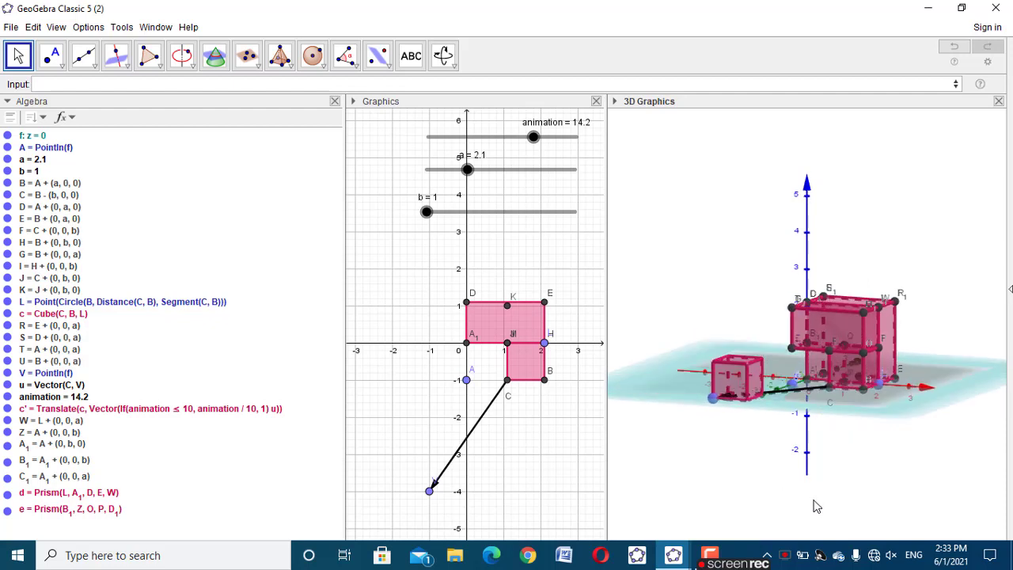
left_click(398, 85)
type("pris")
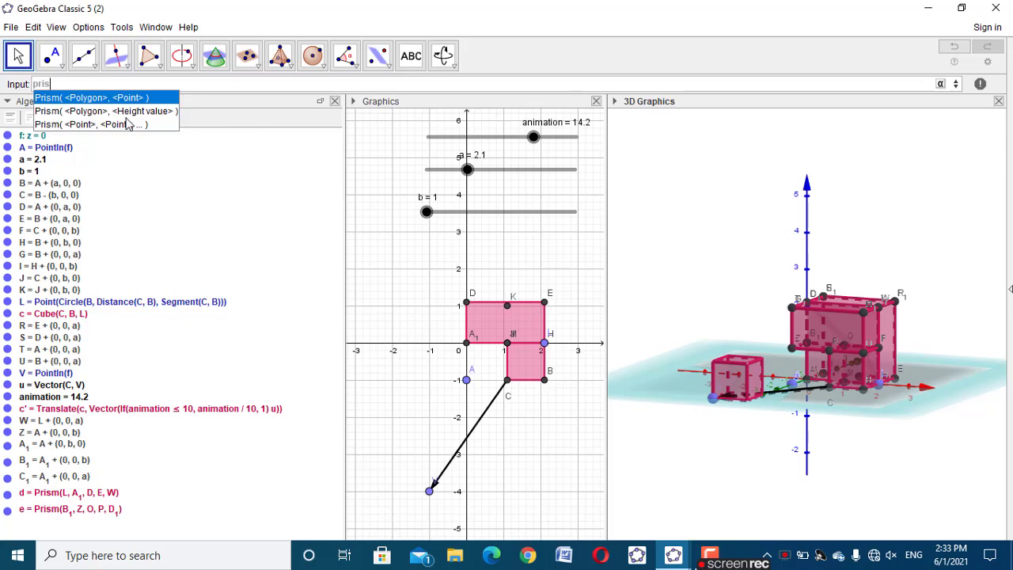
left_click(127, 124)
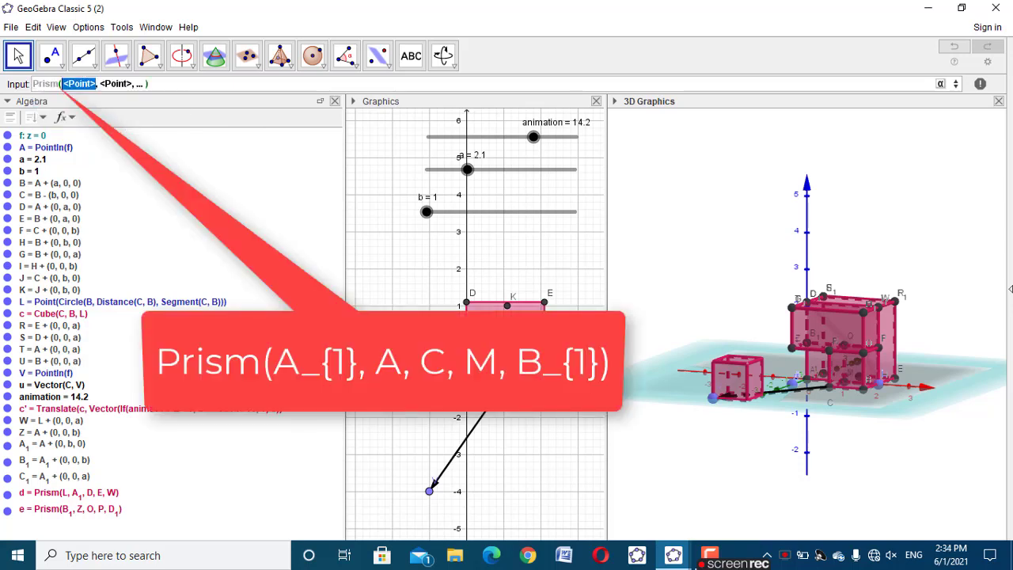
type("A_1")
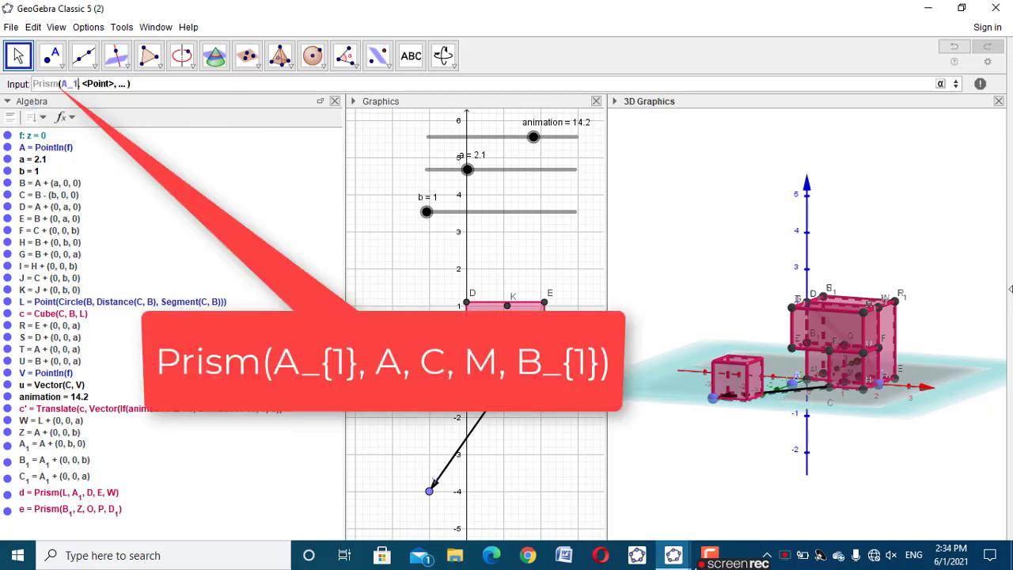
left_click(99, 83)
type("A")
left_click(97, 83)
type("C")
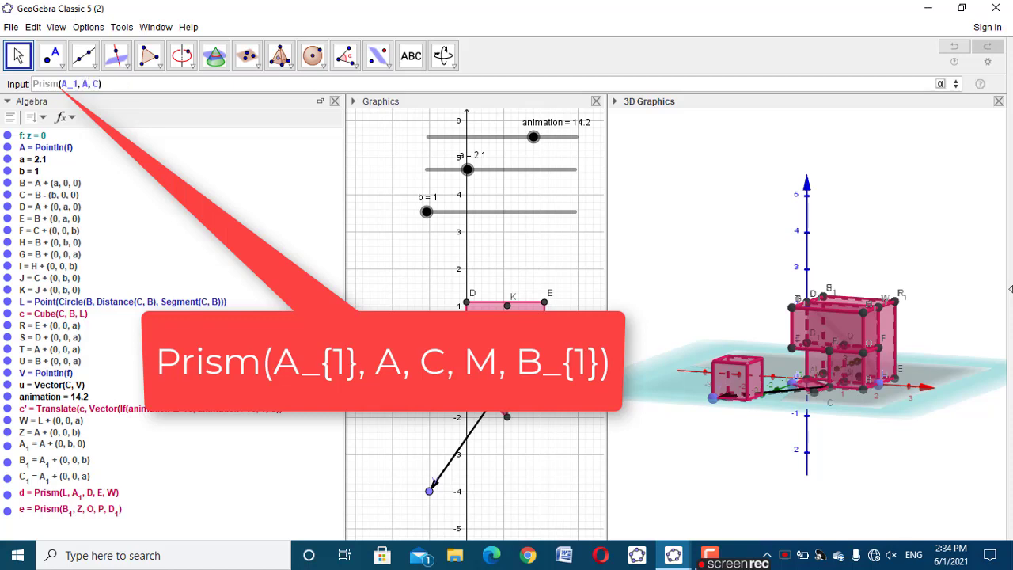
type(",M,B")
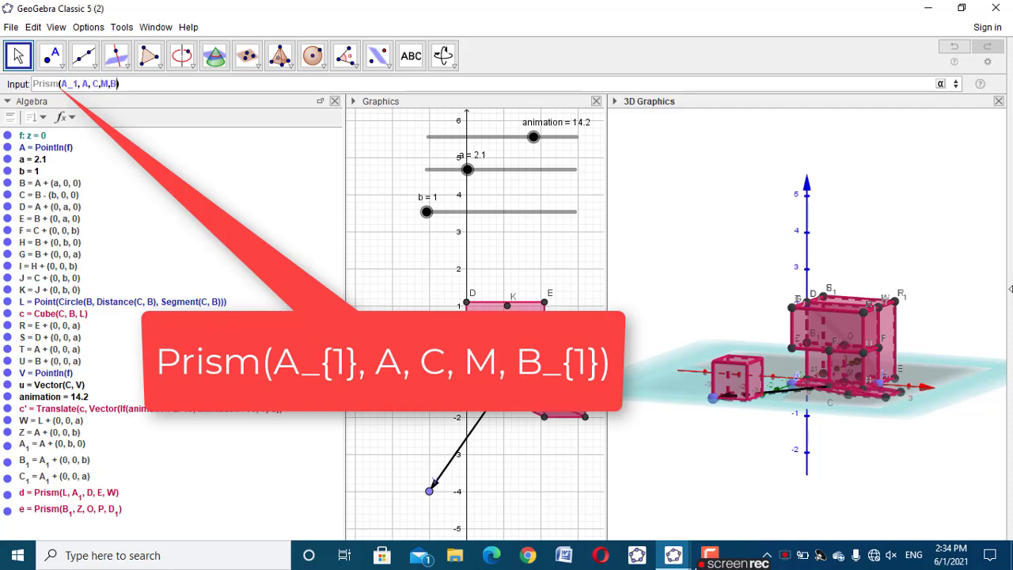
type("_1")
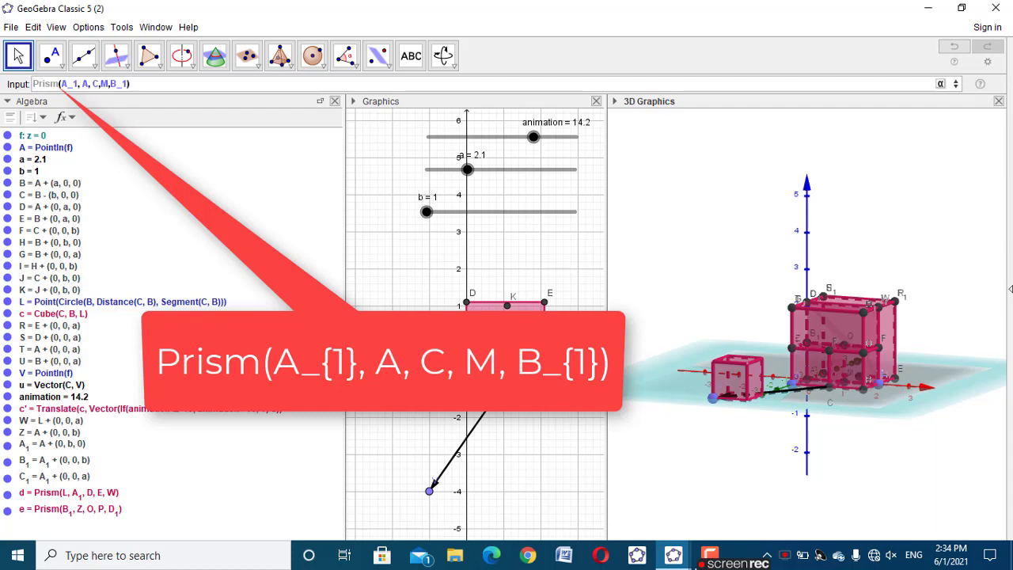
key("Return")
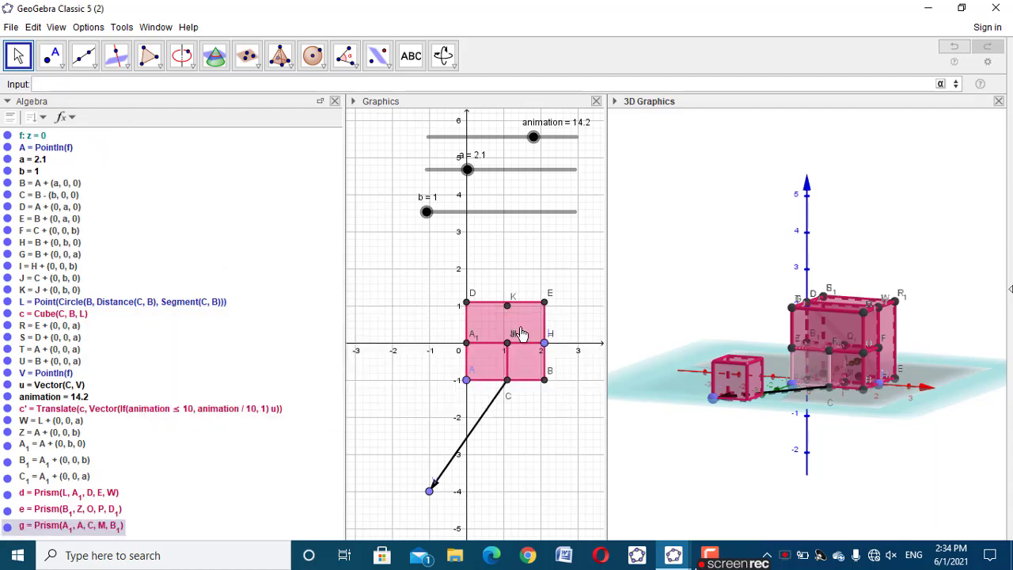
Set the animation slider to 13.2 and inspect the assembled cube and prisms from several angles
left_click_drag(881, 479, 614, 499)
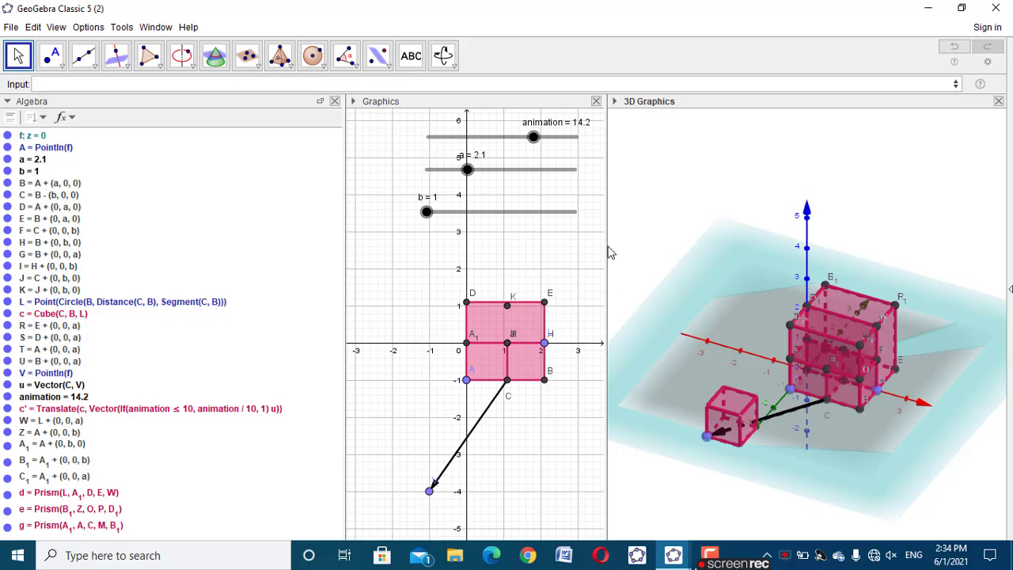
mouse_move(536, 148)
left_mouse_down()
mouse_move(436, 151)
mouse_move(528, 150)
mouse_move(425, 174)
mouse_move(552, 158)
left_mouse_up()
left_click(714, 208)
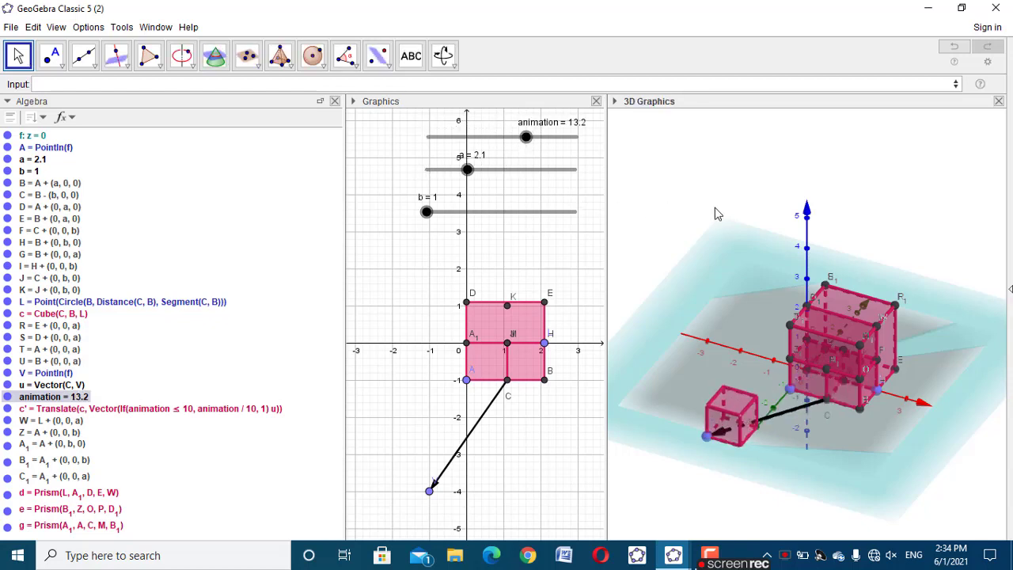
left_click_drag(831, 478, 855, 470)
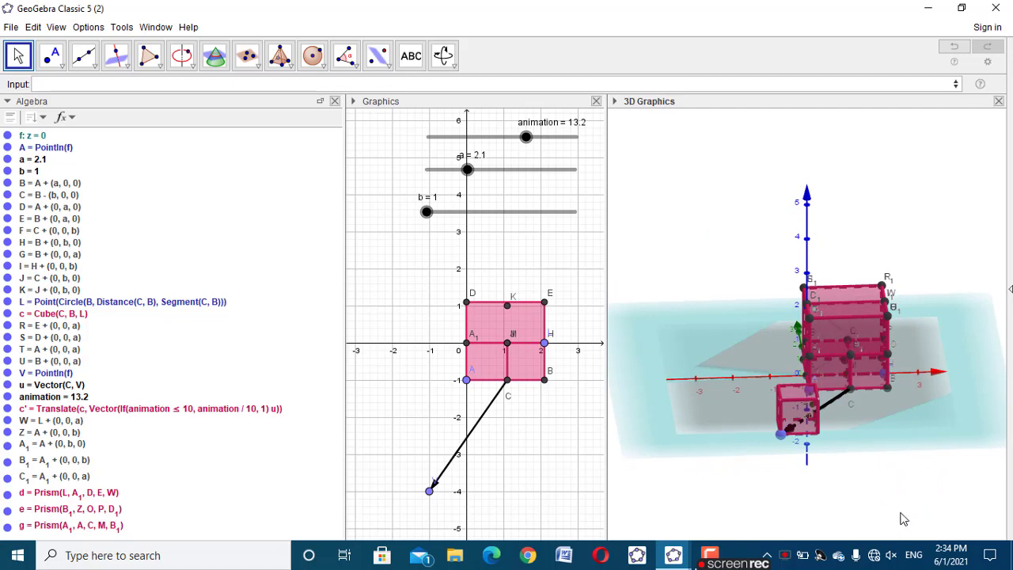
left_click_drag(902, 518, 884, 486)
Create a new free point in plane f with the command PointIn(f)
left_click(151, 80)
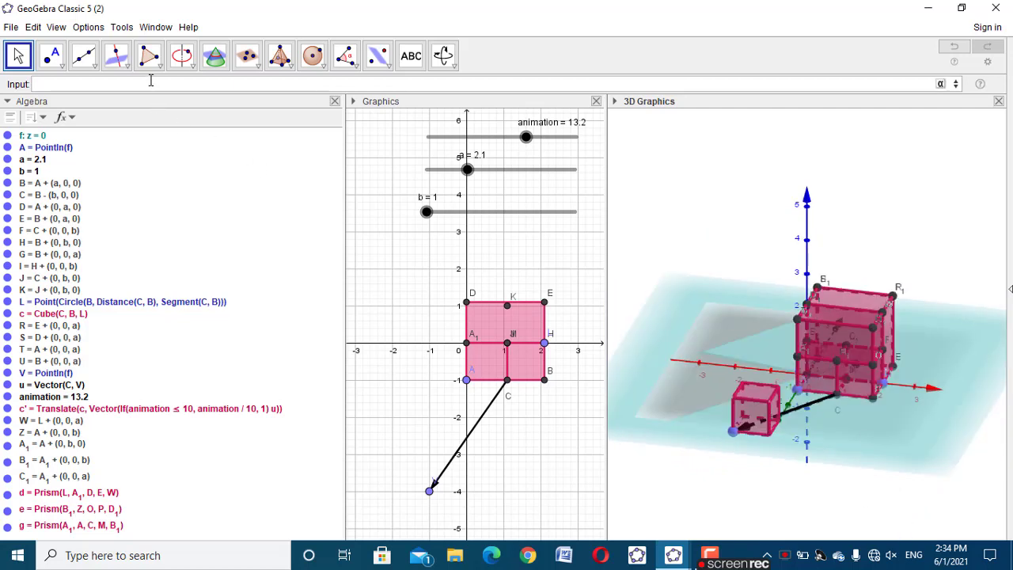
type("point")
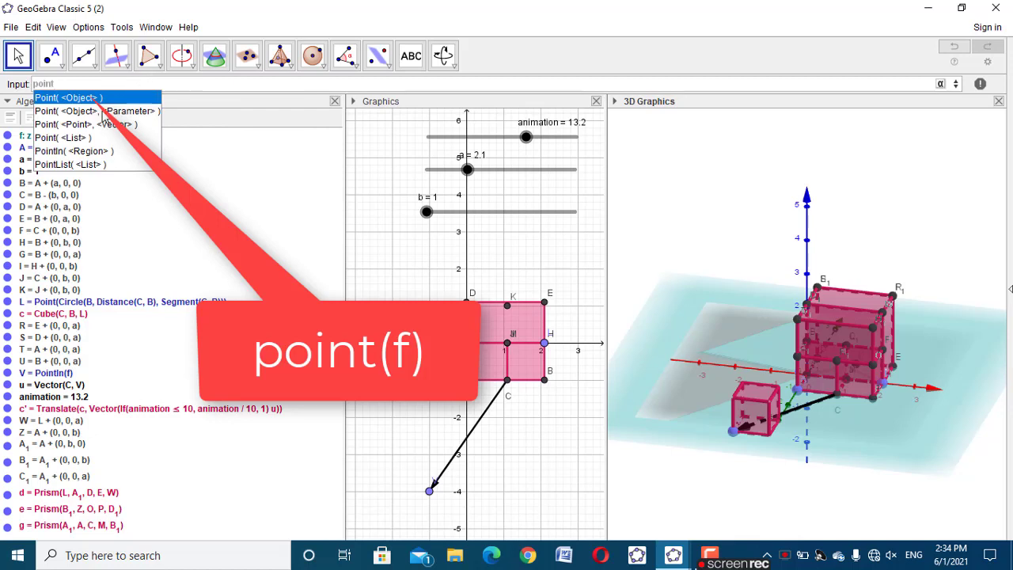
type("in")
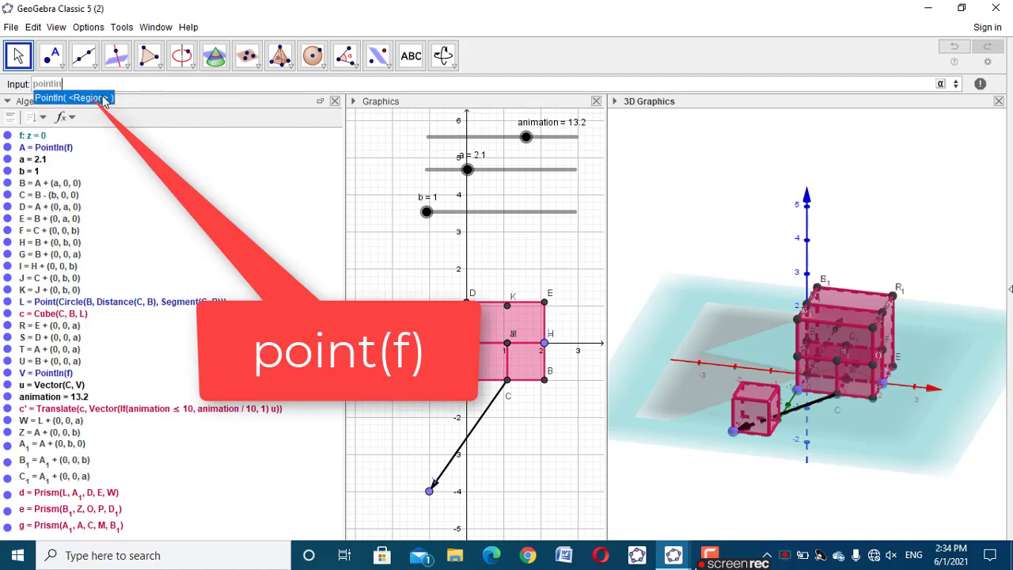
left_click(103, 99)
type("f")
key("Return")
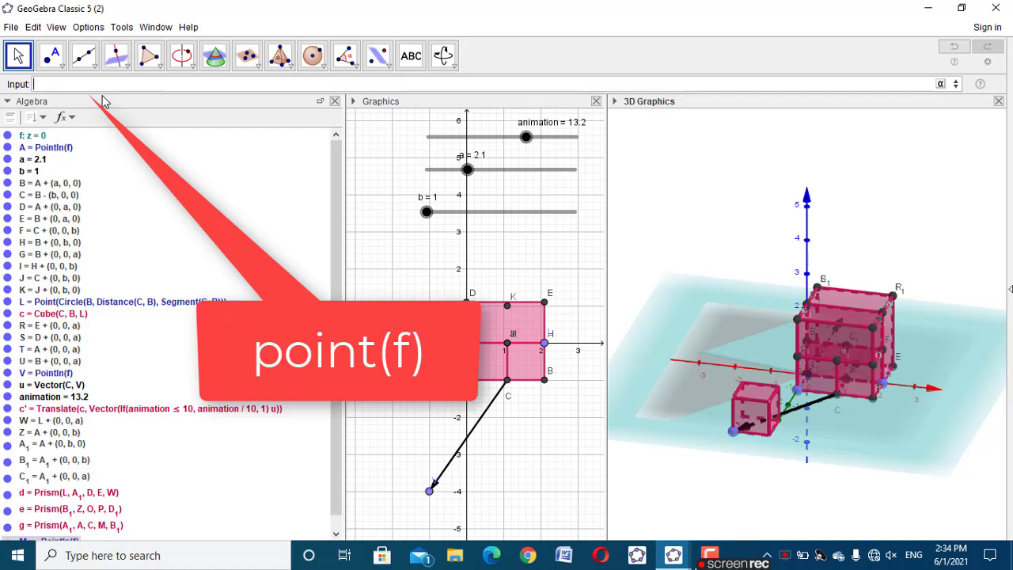
Widen the 2D graphics view and move the new point to (-3, -4)
left_click_drag(810, 515, 767, 429)
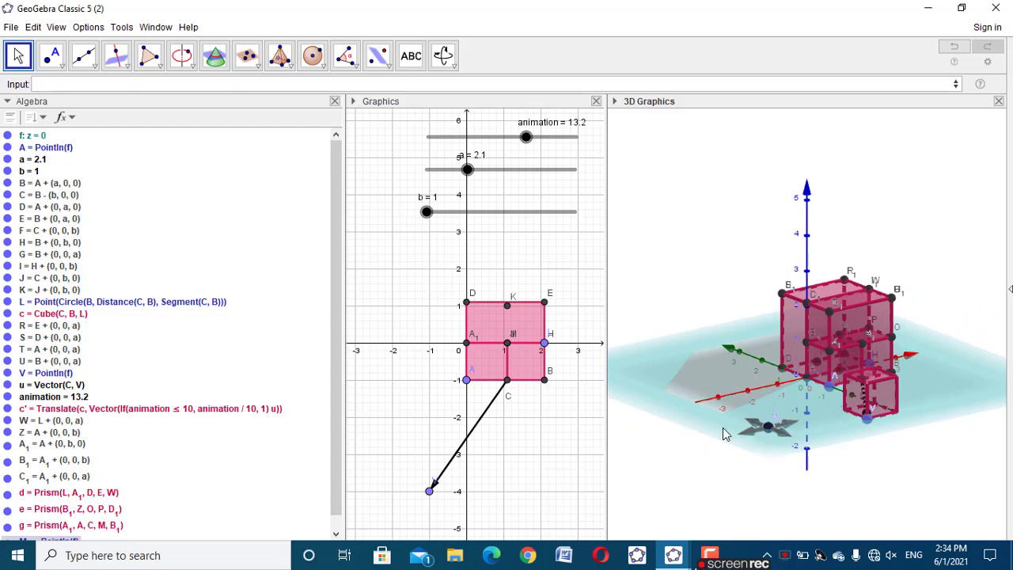
left_click_drag(348, 370, 239, 372)
left_click_drag(300, 409, 345, 402)
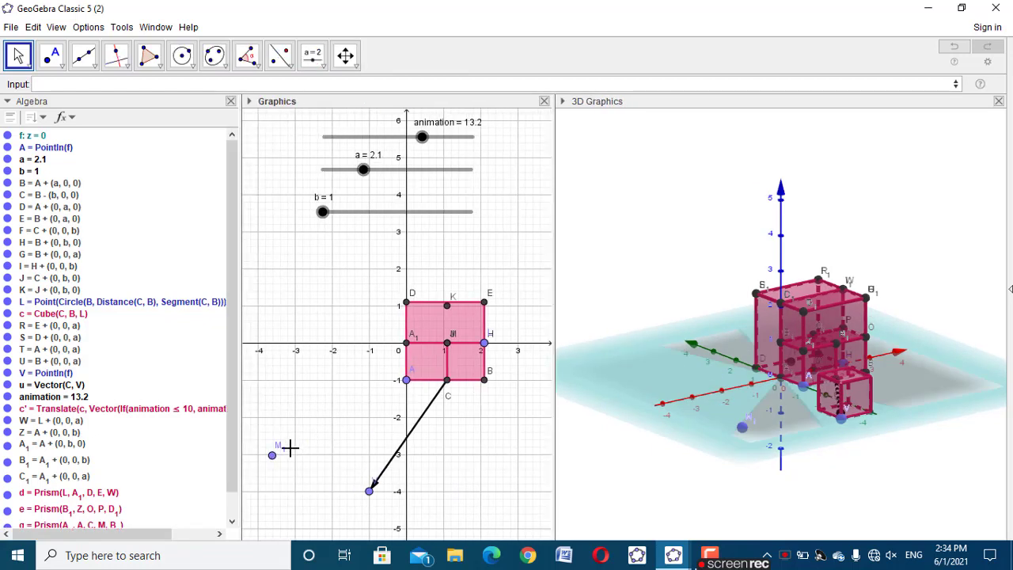
left_click_drag(272, 463, 297, 497)
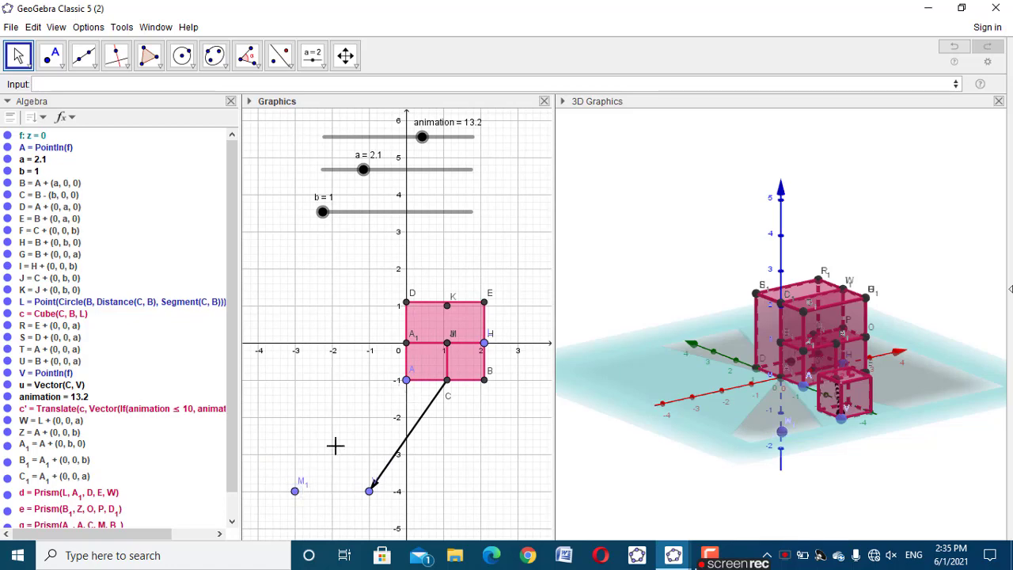
Highlight prism d and examine its position and corner labels in the 3D view
left_click_drag(643, 466, 660, 466)
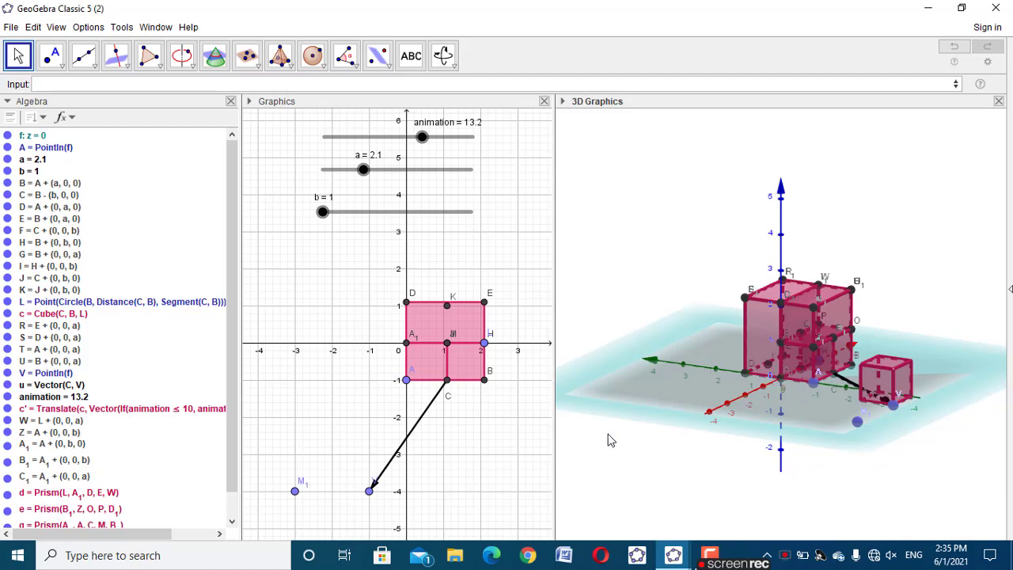
left_click(425, 315)
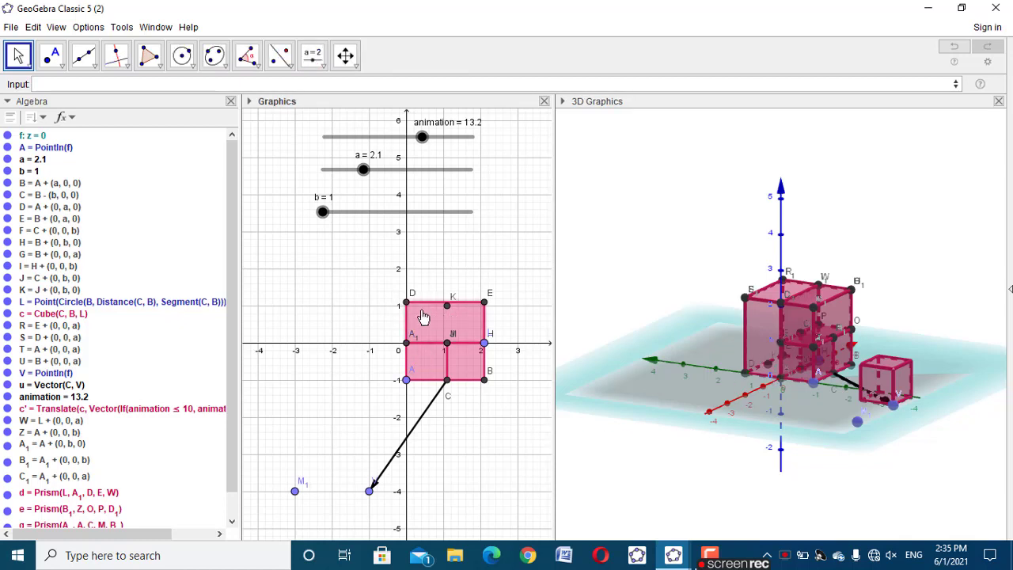
left_click_drag(725, 436, 752, 326)
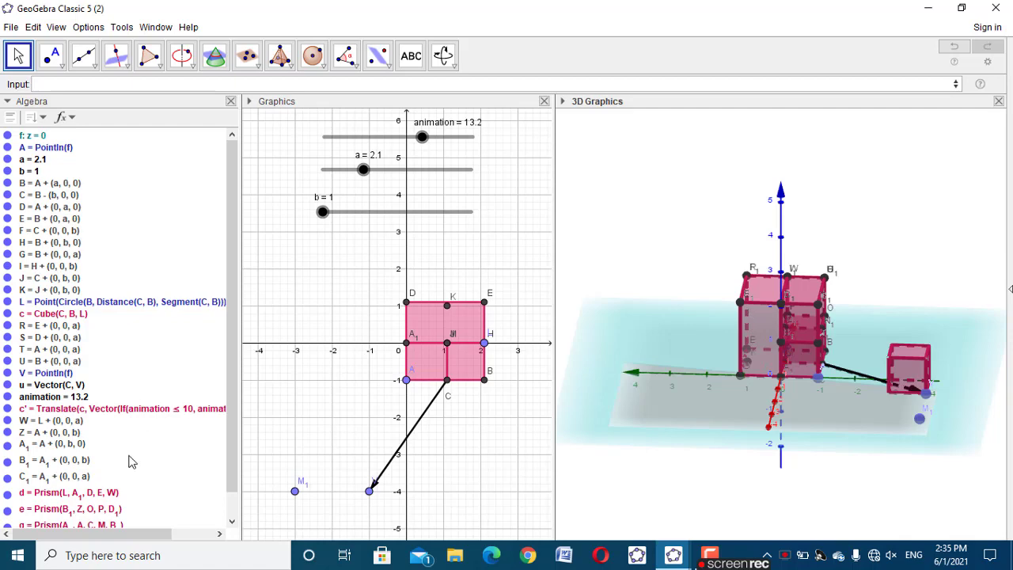
left_click(100, 495)
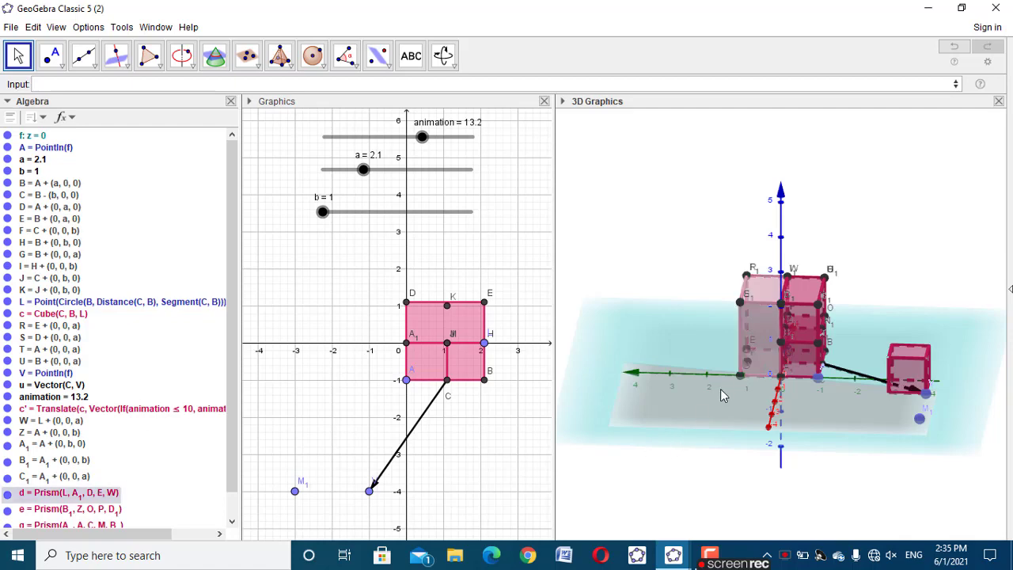
mouse_move(750, 366)
left_mouse_down()
mouse_move(747, 380)
mouse_move(750, 370)
left_mouse_up()
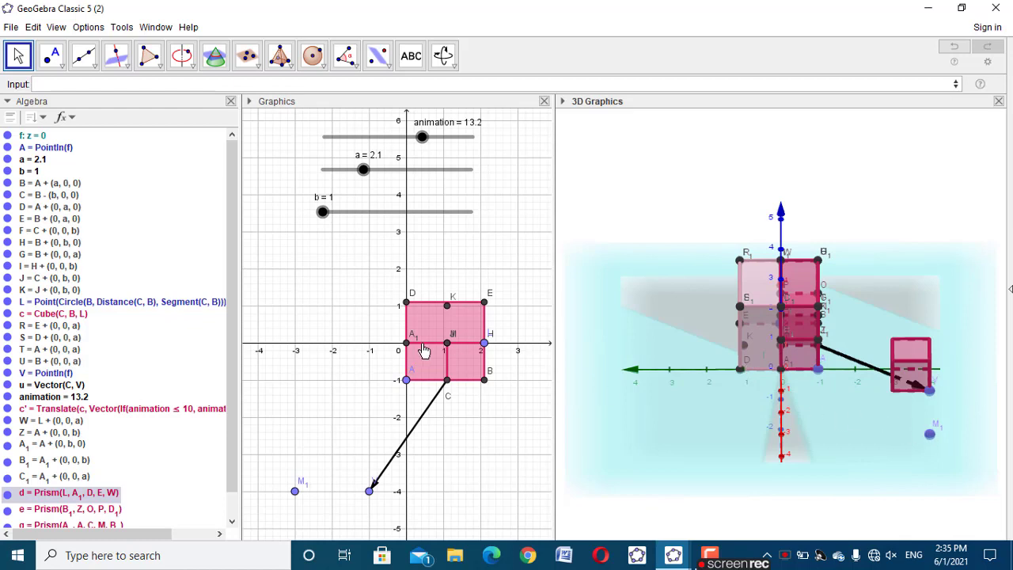
left_click(380, 238)
Create a vector from point D to the newly placed point with the command Vector(D, M_1)
left_click(257, 85)
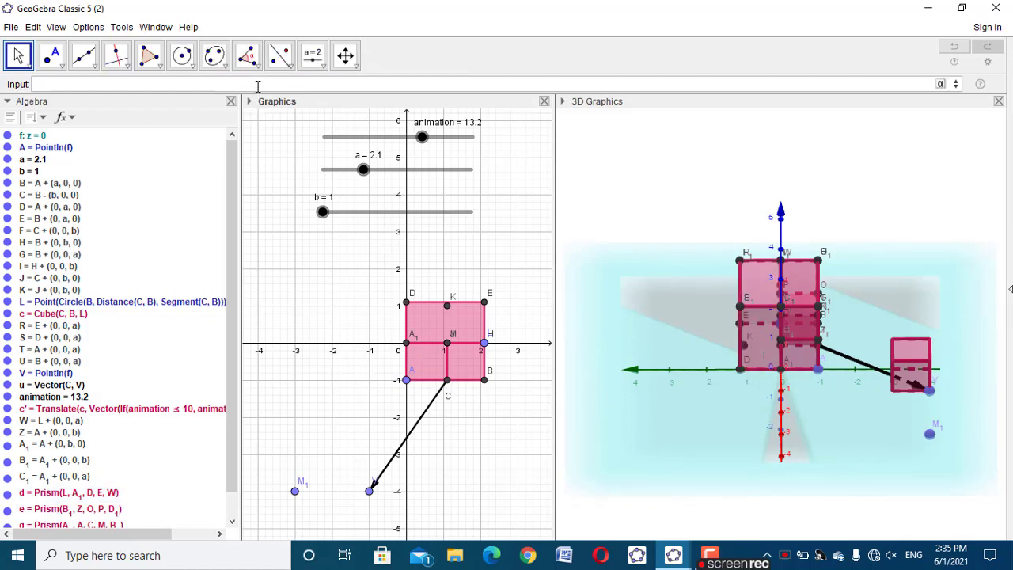
type("vecto")
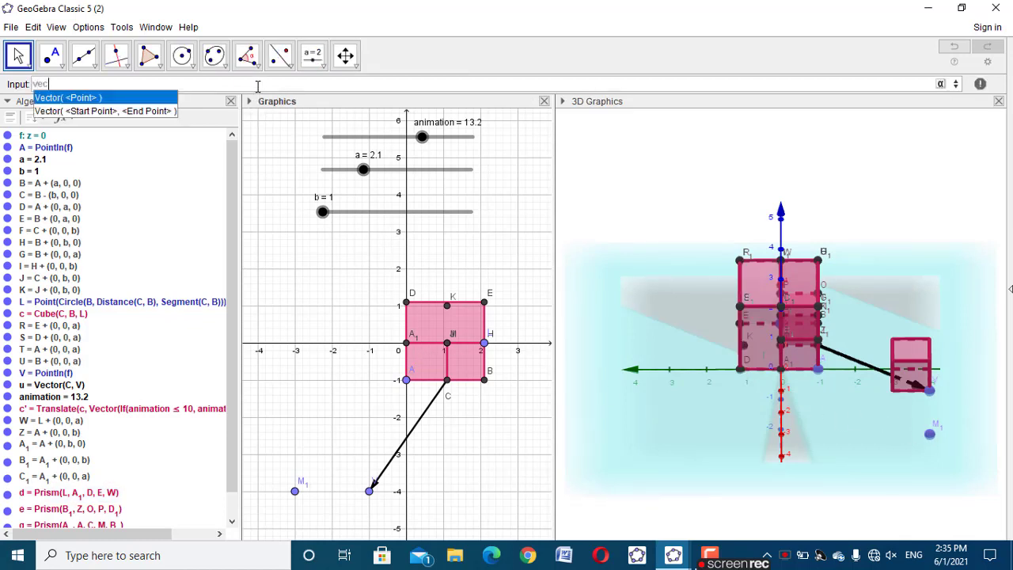
left_click(124, 112)
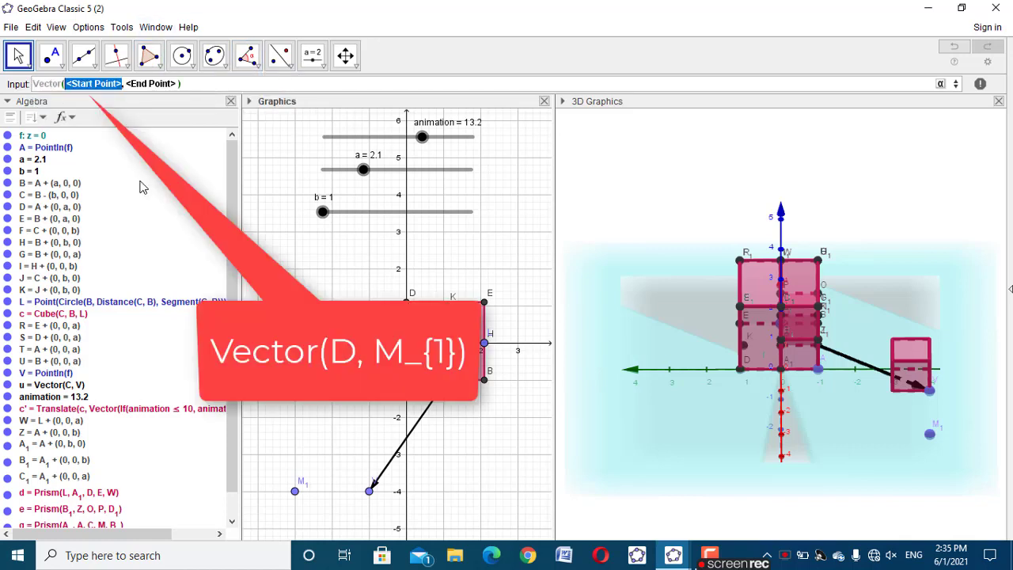
type("D")
key("Tab")
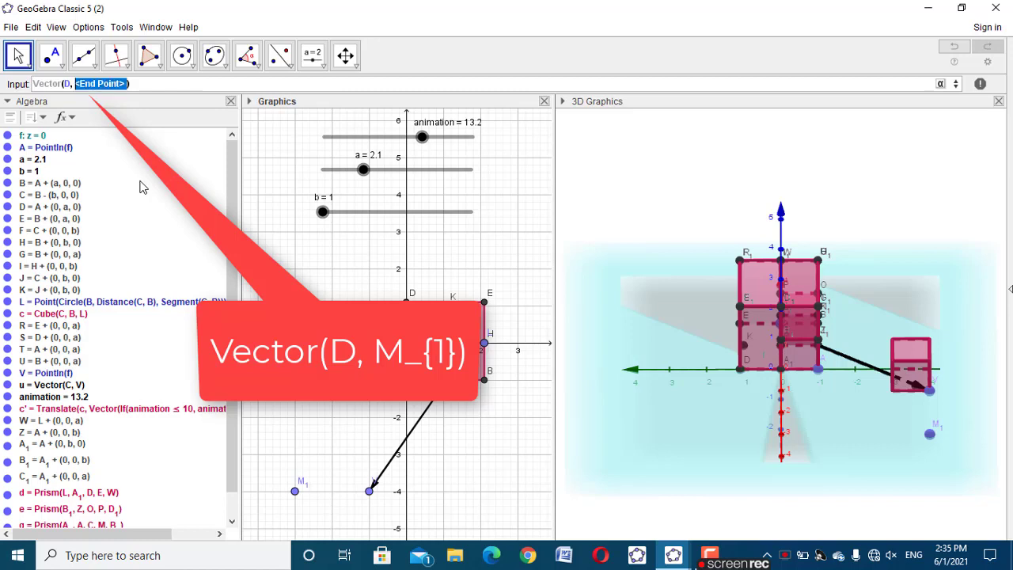
type("M_1")
key("Return")
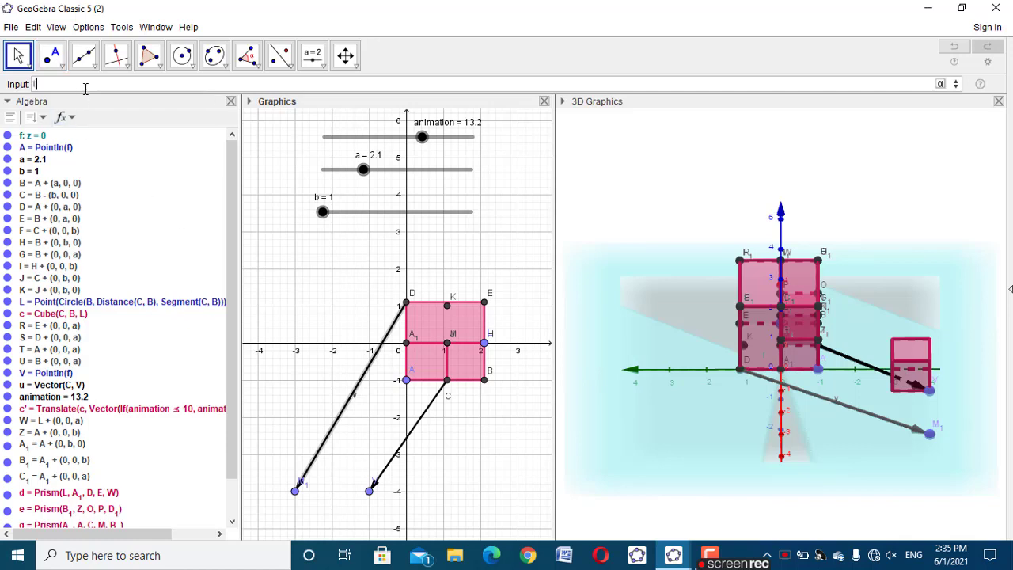
Start a Translate(Object, Vector) command with prism d as its object and a nested Vector as its displacement
type("tran")
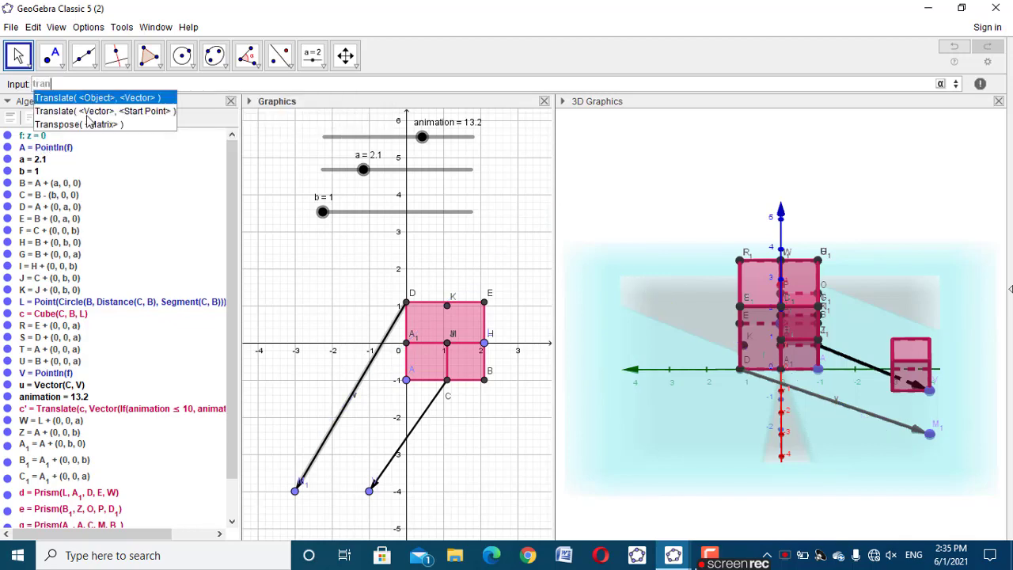
left_click(87, 115)
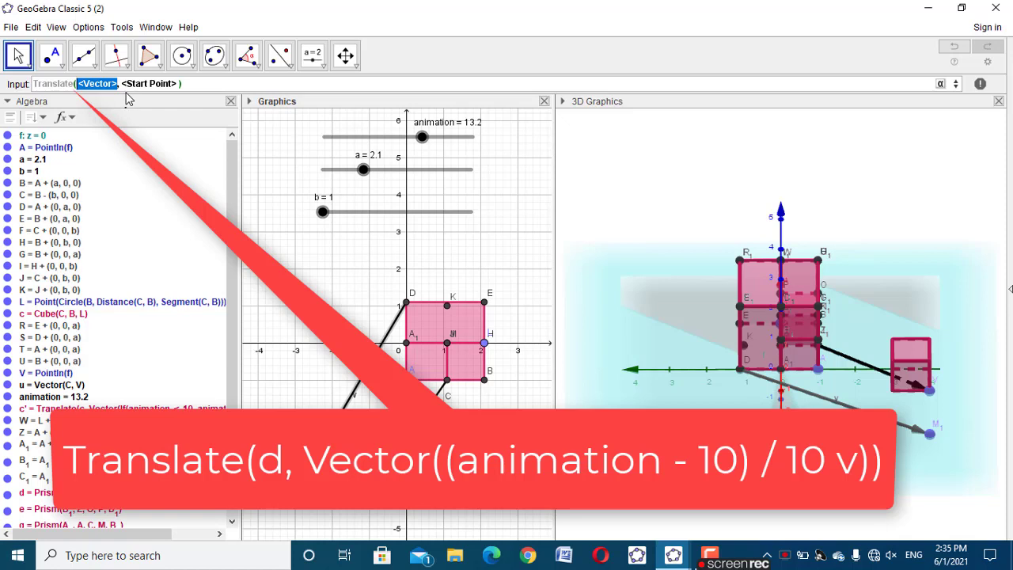
left_click_drag(181, 84, 71, 89)
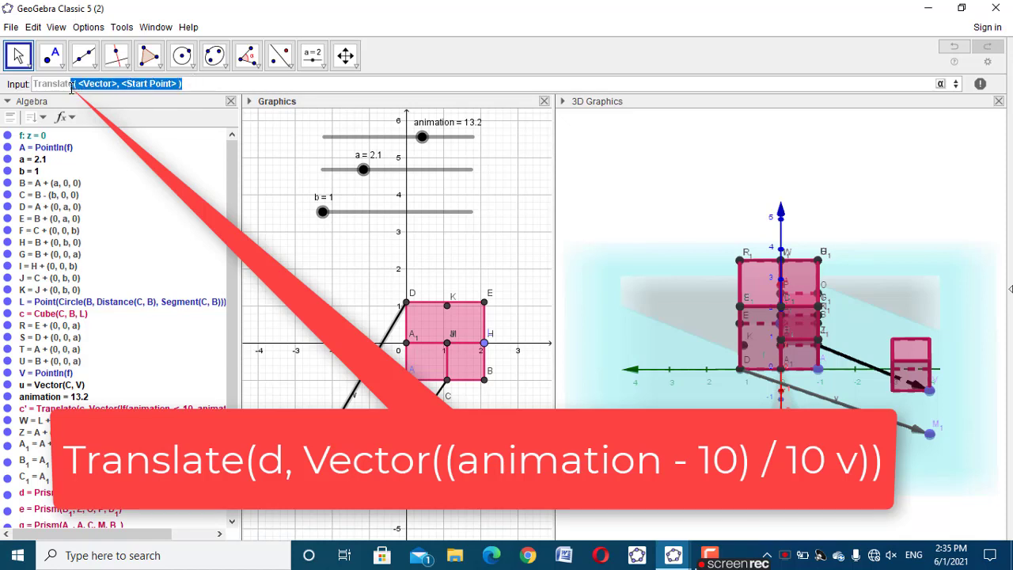
key("BackSpace")
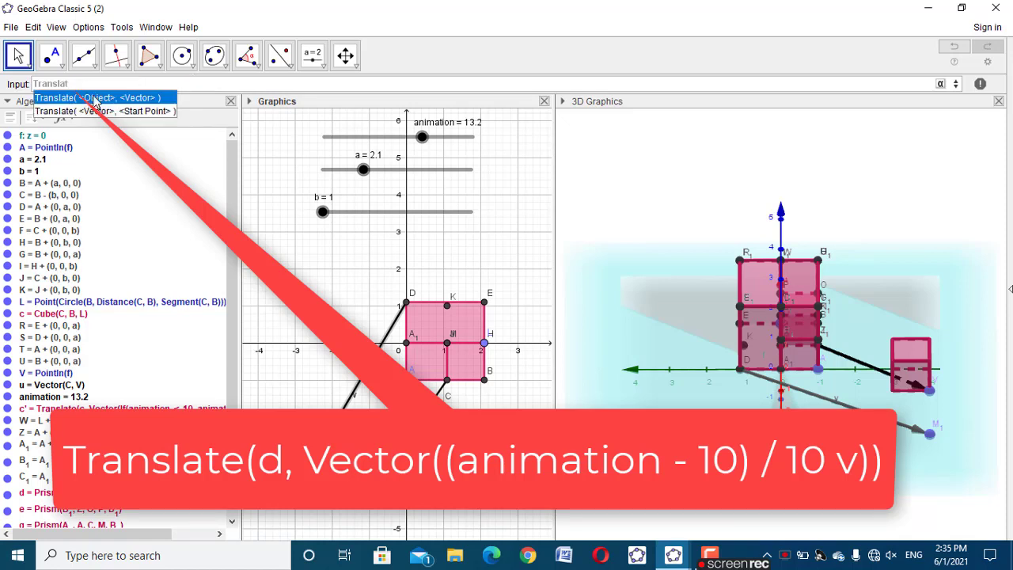
left_click(95, 96)
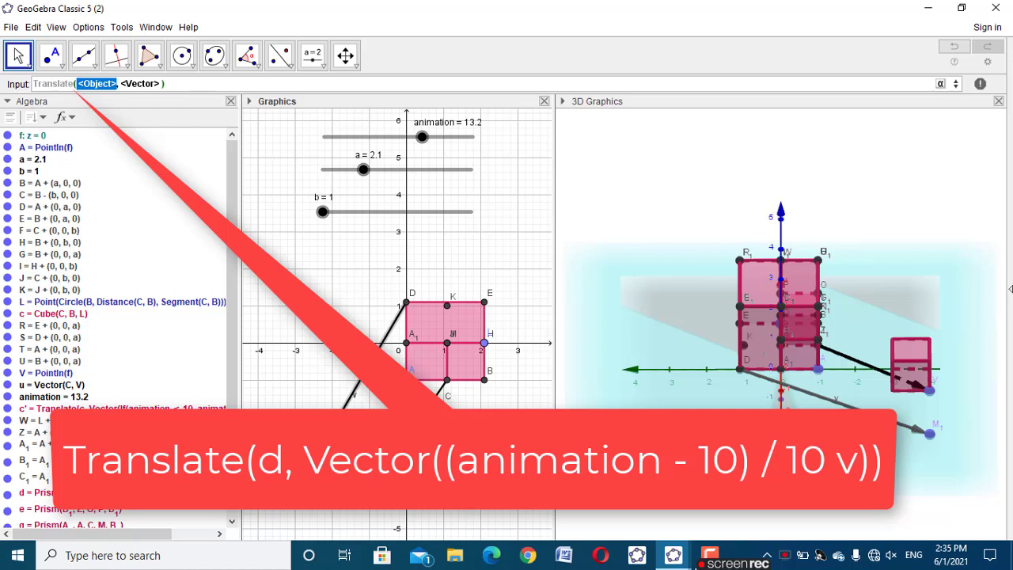
type("d")
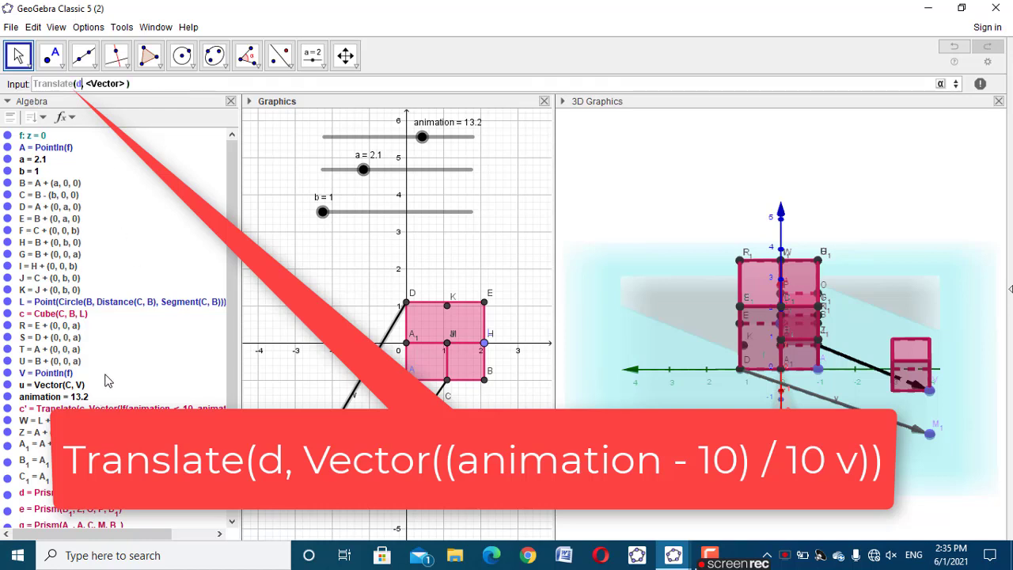
key("Tab")
type("vec")
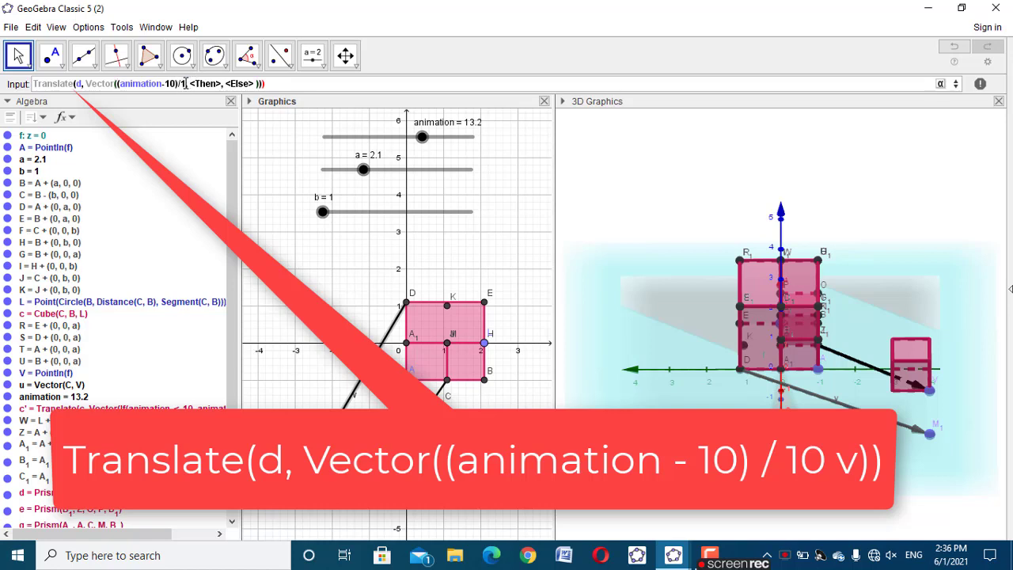
Complete the command as Translate(d, Vector((animation-10)/10 v)) and create the translated prism
left_click(185, 83)
type("0")
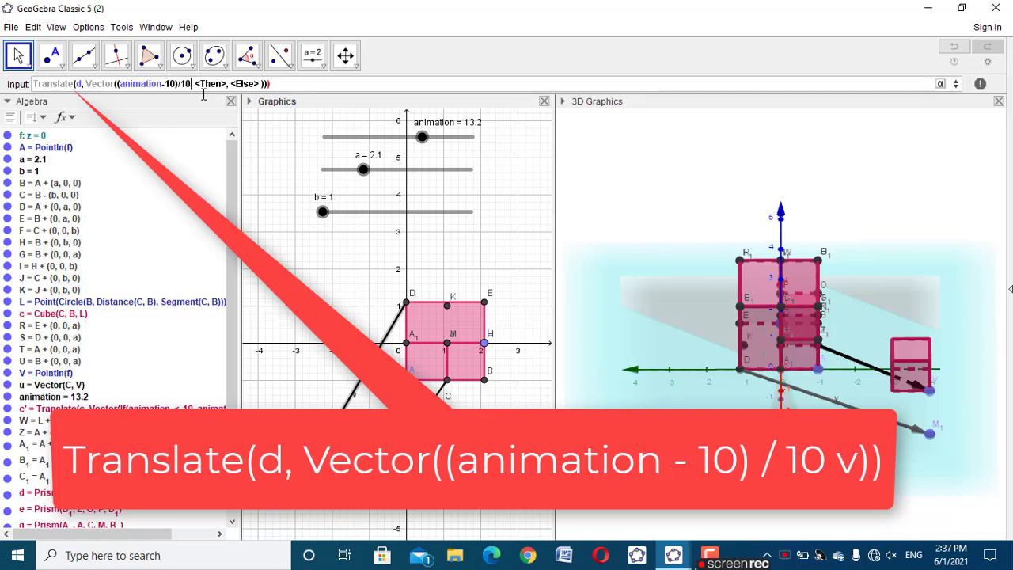
key("Tab")
key("BackSpace")
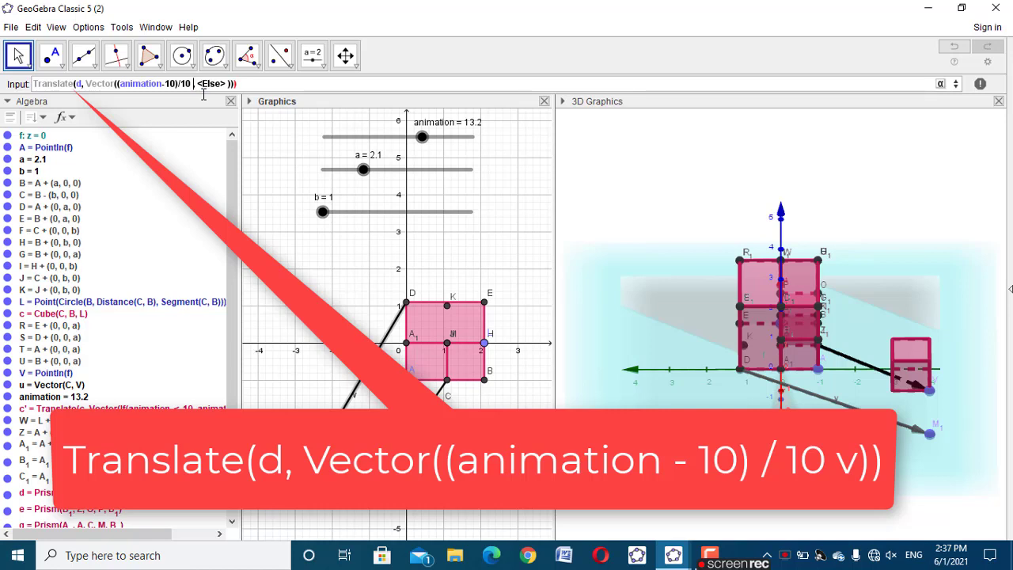
type("v")
scroll(227, 401, "down", 3)
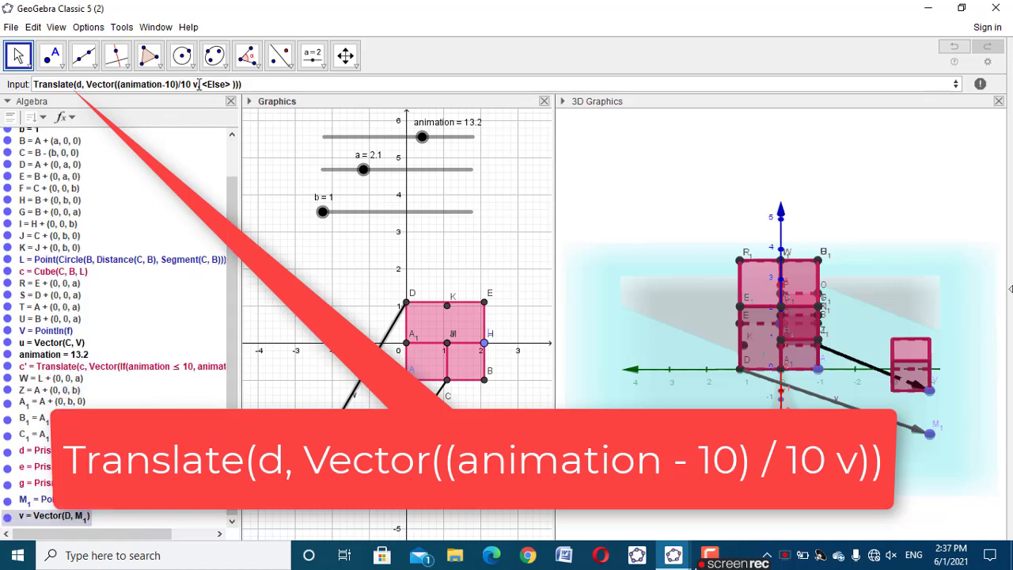
left_click(199, 84)
left_click(200, 84)
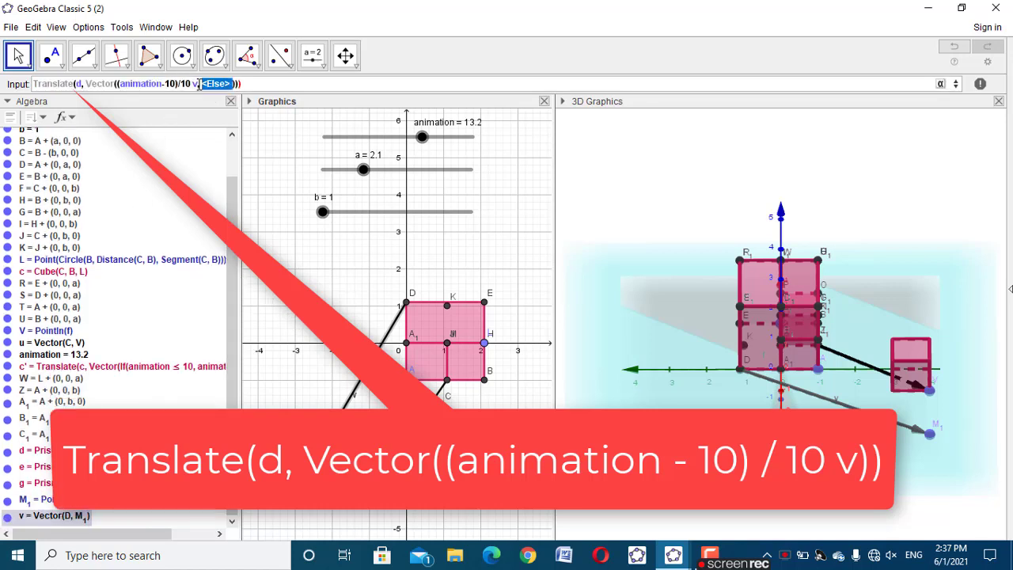
key("BackSpace")
type(")")
key("BackSpace")
key("Return")
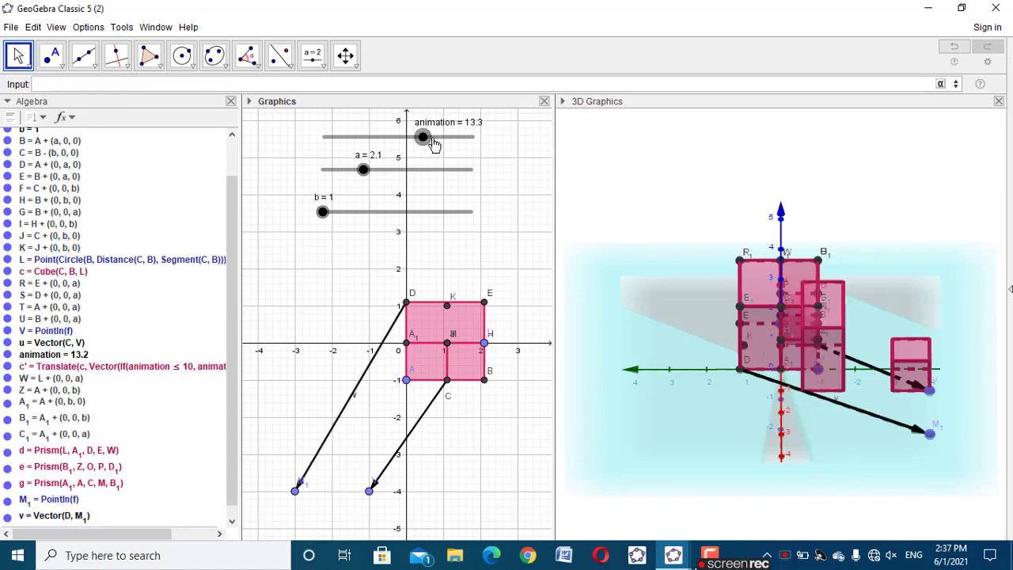
Set the animation slider to 20 and separate the translated solids by moving point V to (1, -4) and M_1 to (-2, -4)
left_click_drag(426, 150, 486, 144)
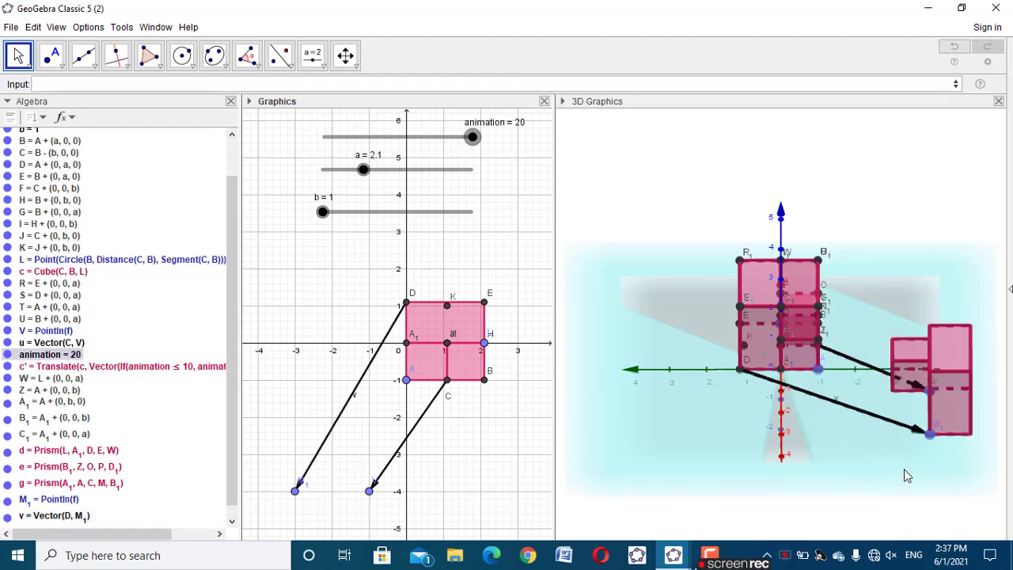
left_click_drag(905, 475, 843, 473)
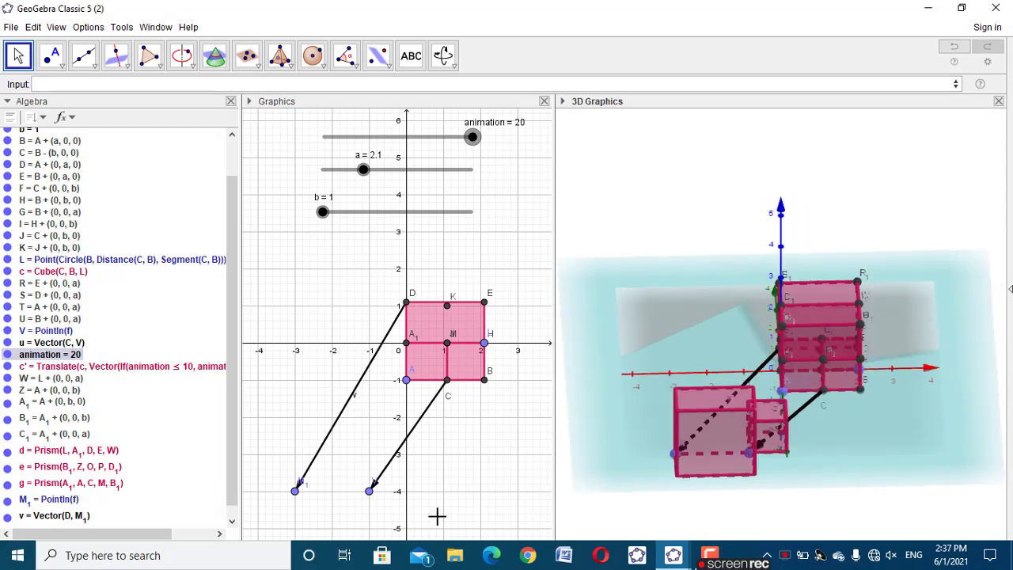
left_click_drag(295, 491, 260, 492)
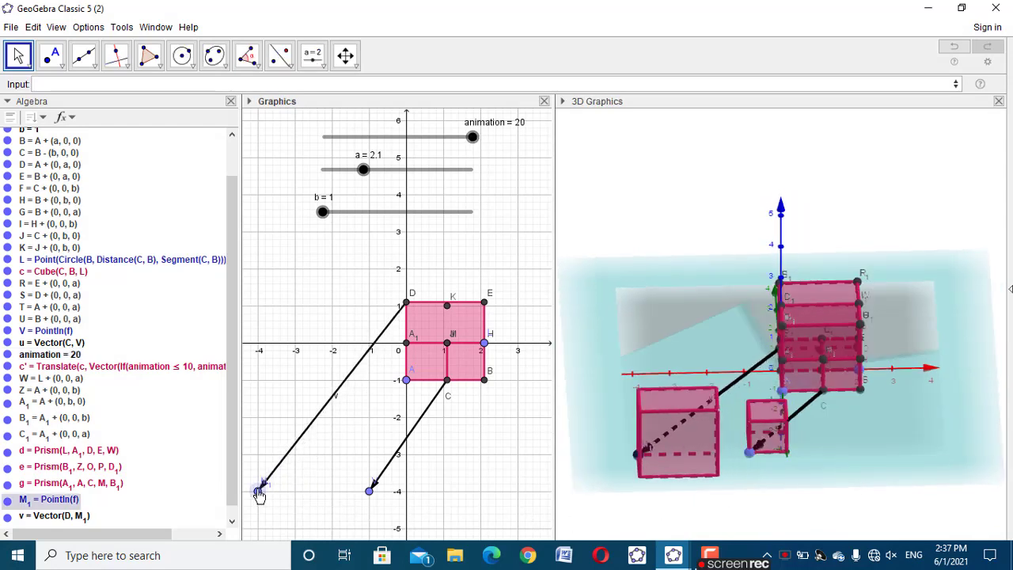
mouse_move(791, 515)
left_mouse_down()
mouse_move(866, 504)
mouse_move(781, 513)
left_mouse_up()
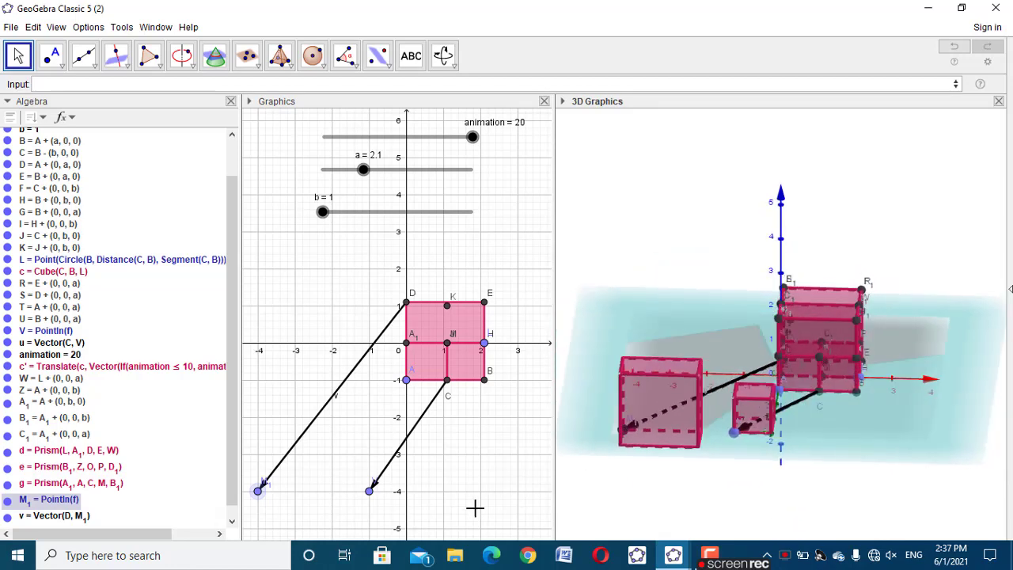
left_click_drag(370, 492, 444, 491)
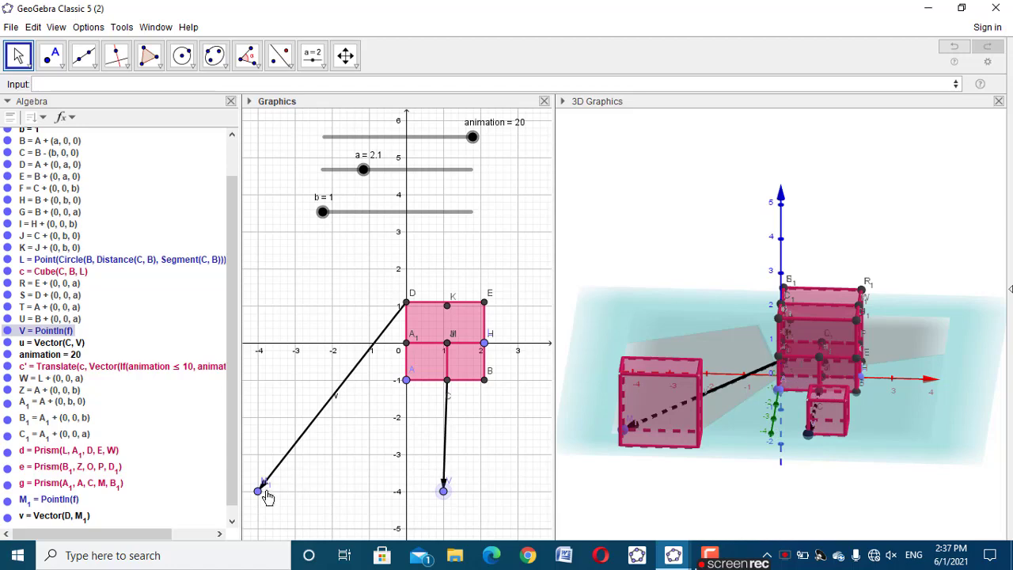
left_click_drag(263, 493, 333, 500)
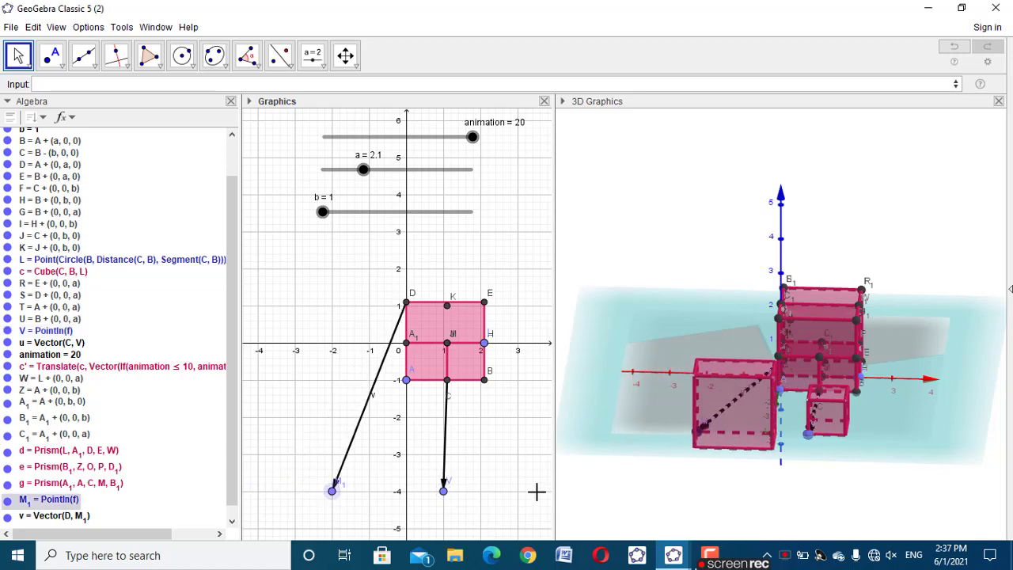
left_click_drag(586, 490, 678, 492)
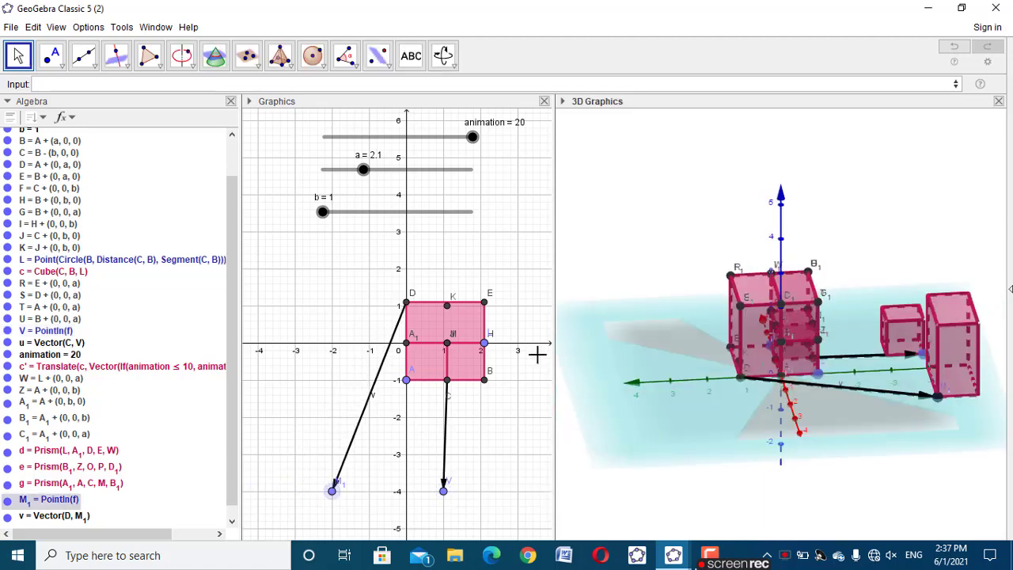
Set the translated prism's show condition to animation>=10 and test it by moving the animation slider from 7.2 to 20
left_click_drag(474, 137, 365, 171)
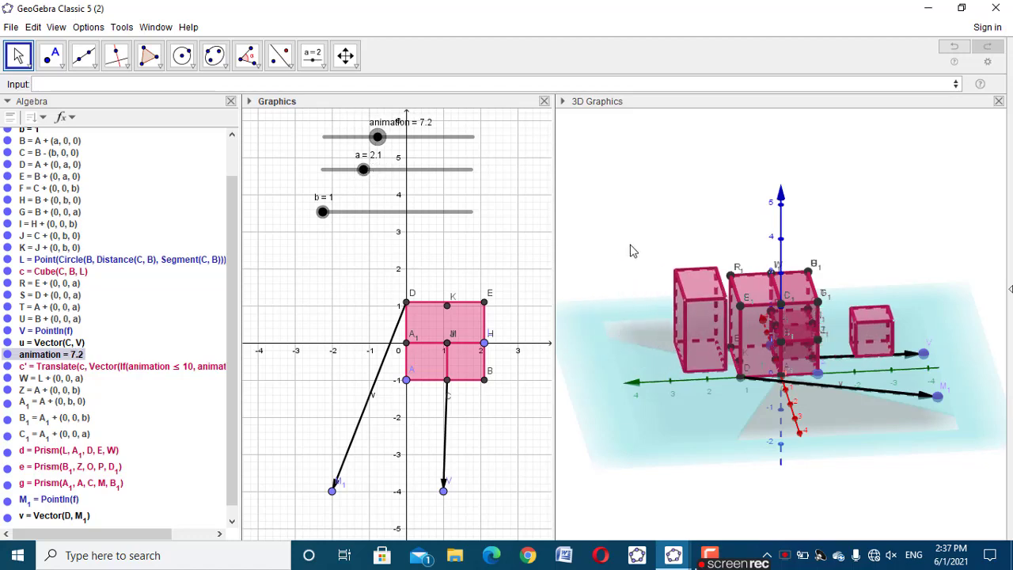
left_click(694, 309)
right_click(694, 309)
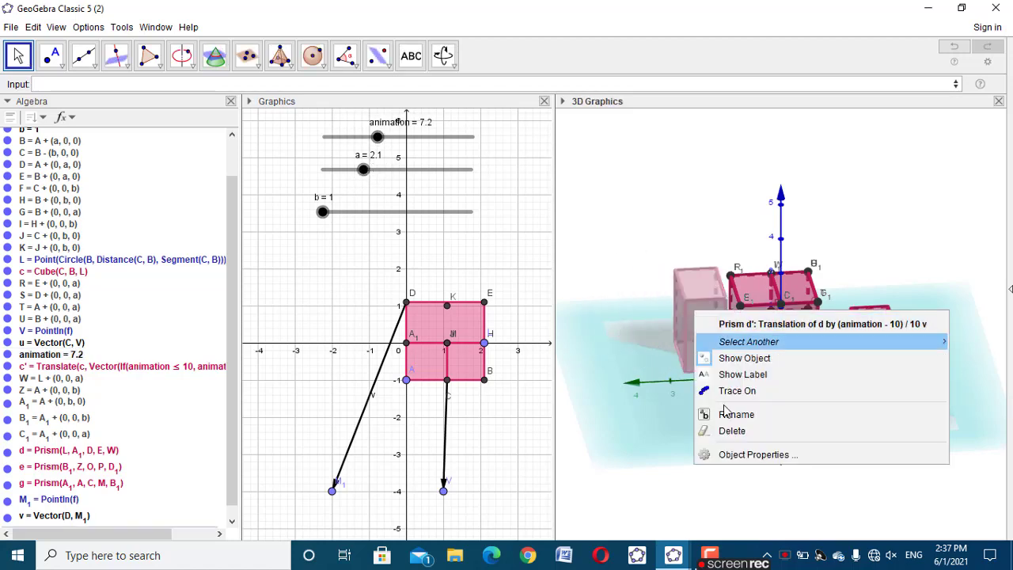
left_click(744, 457)
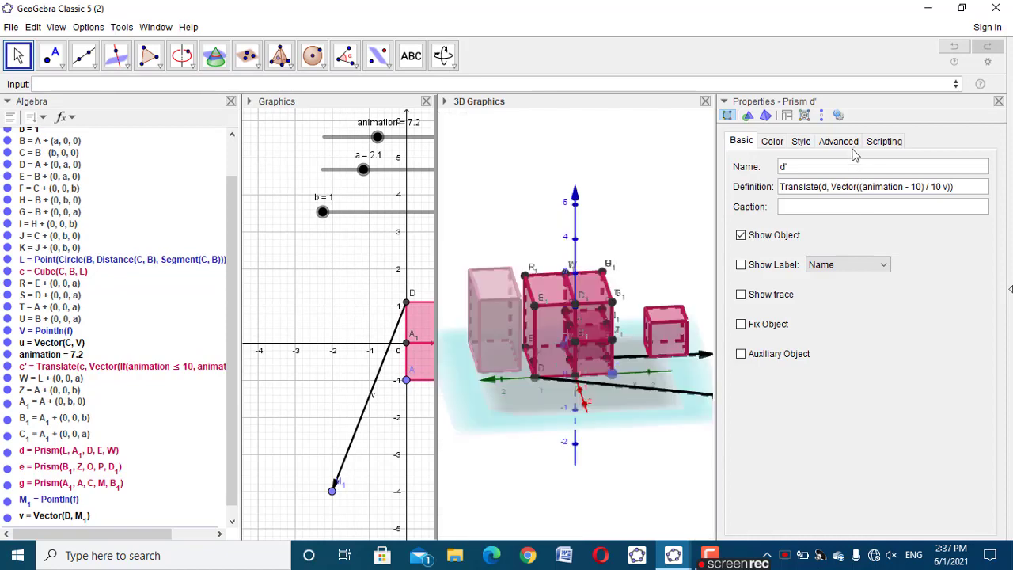
left_click(840, 143)
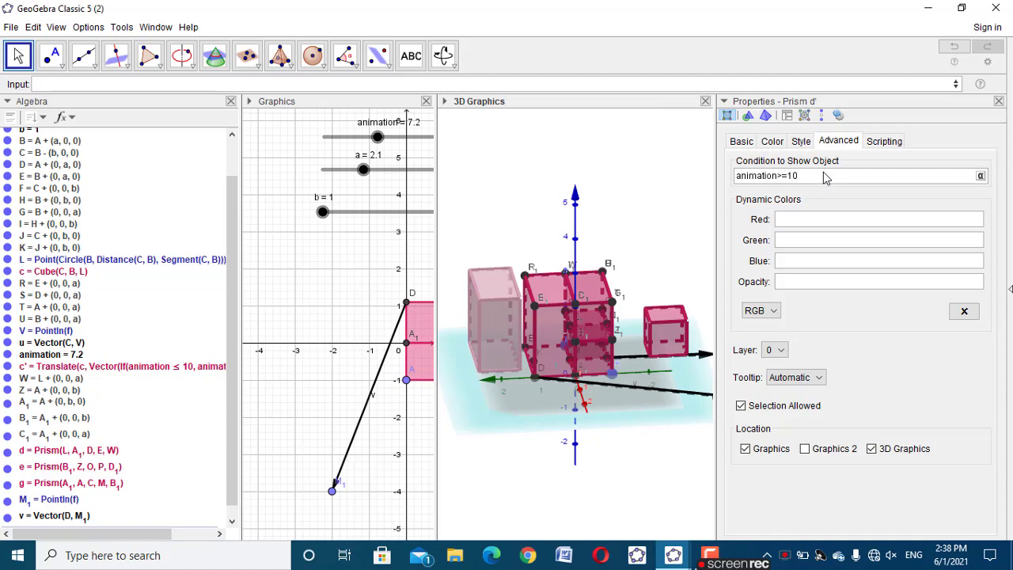
left_click(998, 103)
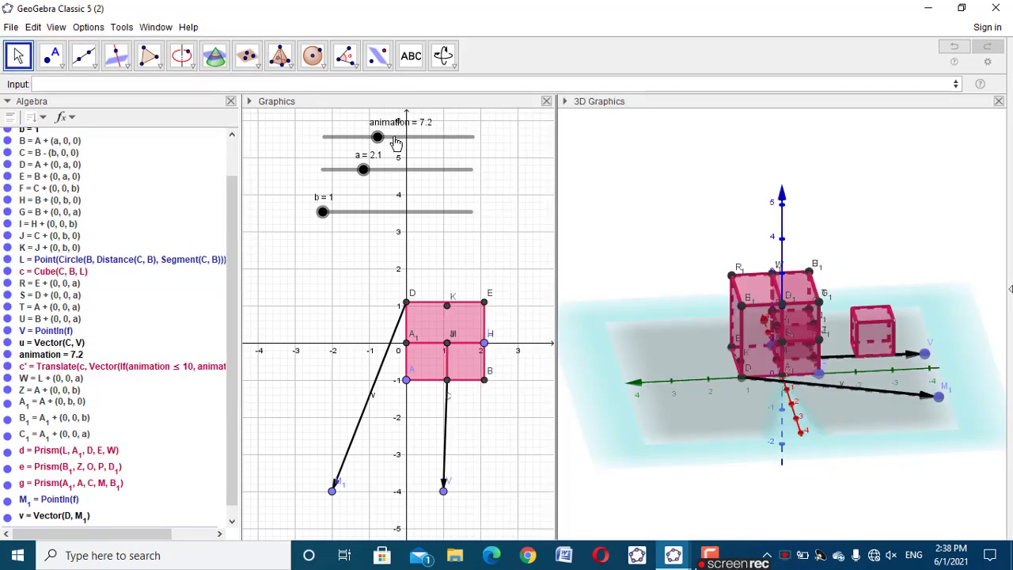
left_click_drag(377, 137, 478, 155)
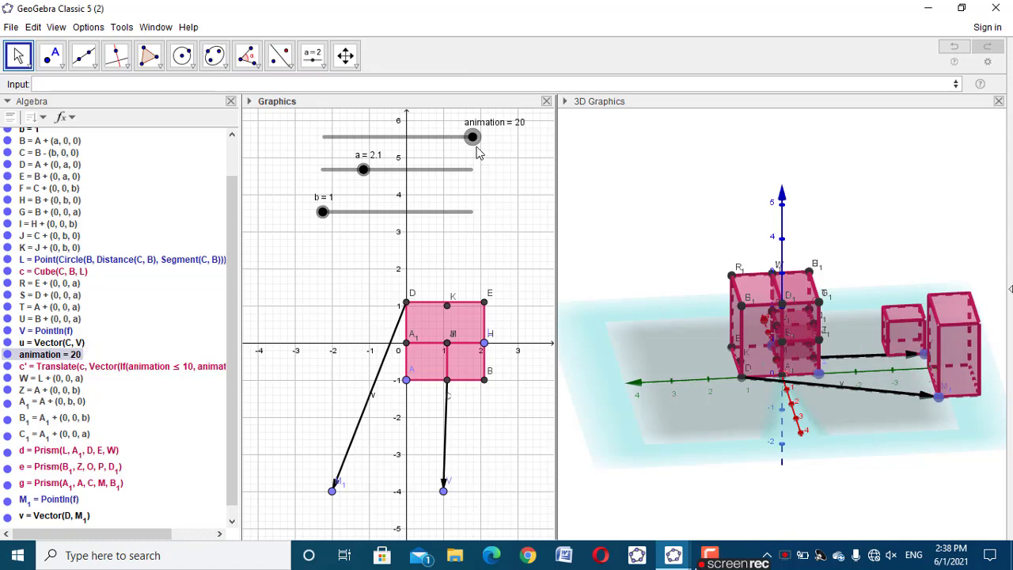
left_click_drag(905, 447, 808, 455)
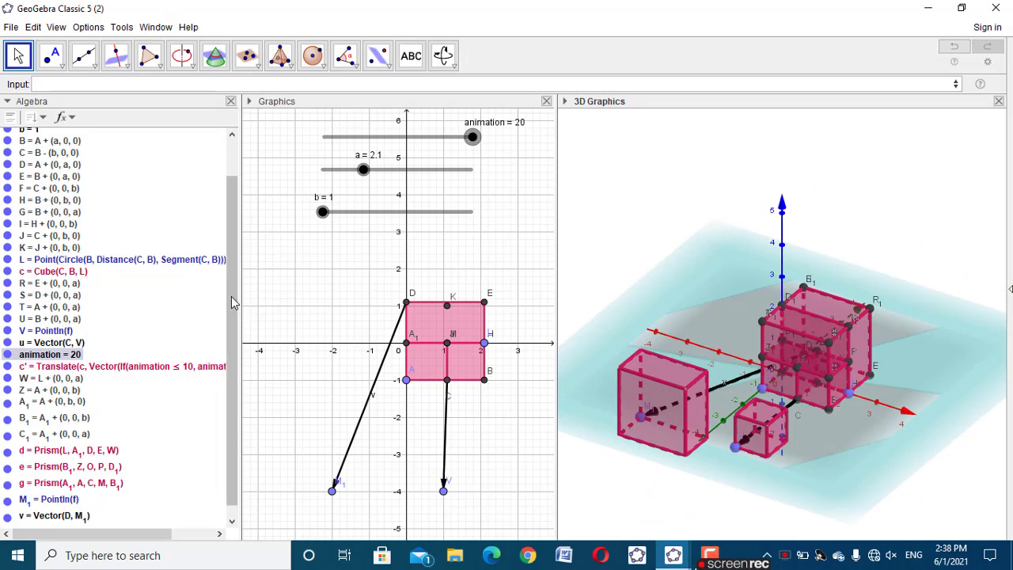
Add another free point in plane f with the command PointIn(f)
left_click(131, 85)
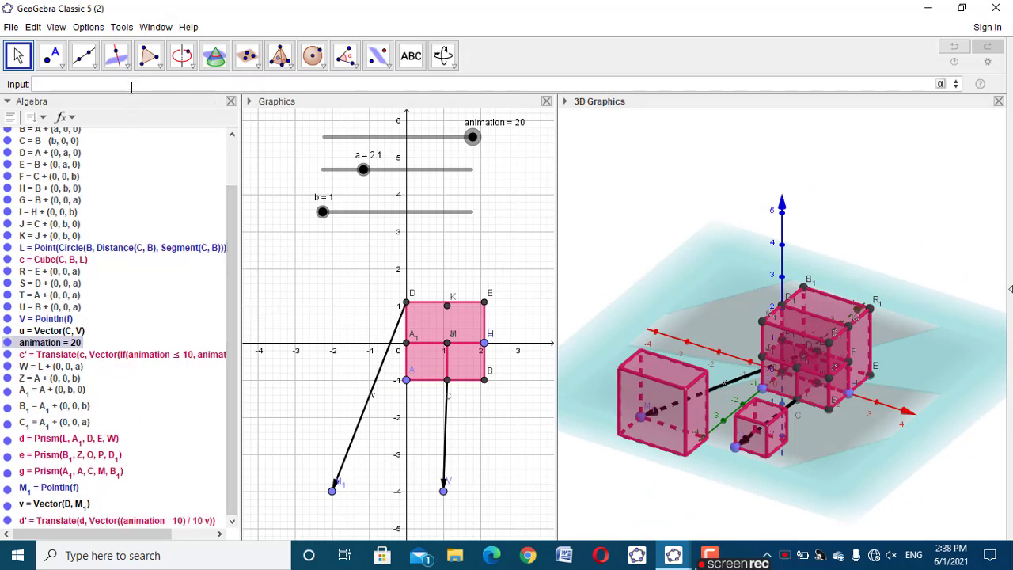
type("poin")
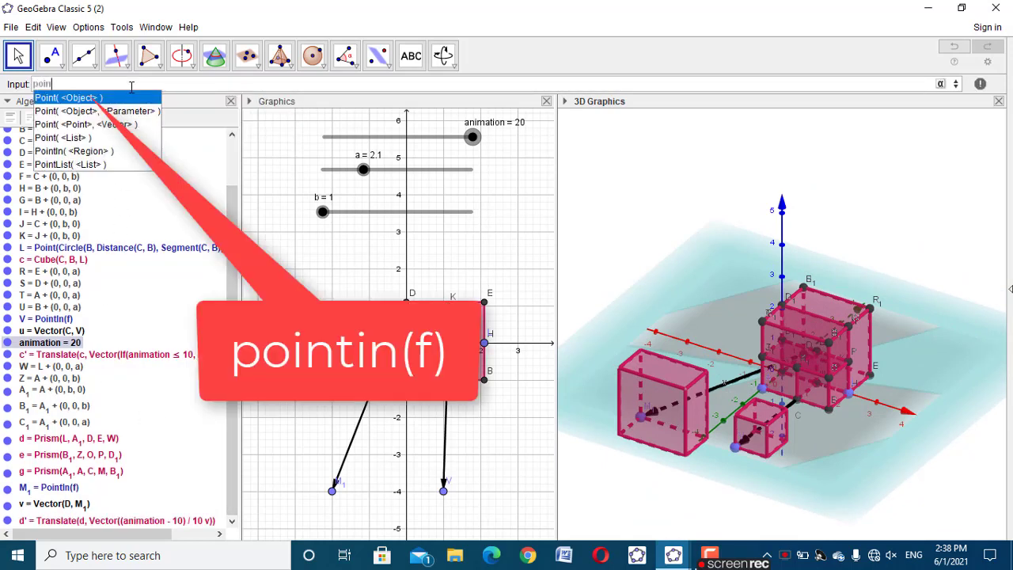
type("tin")
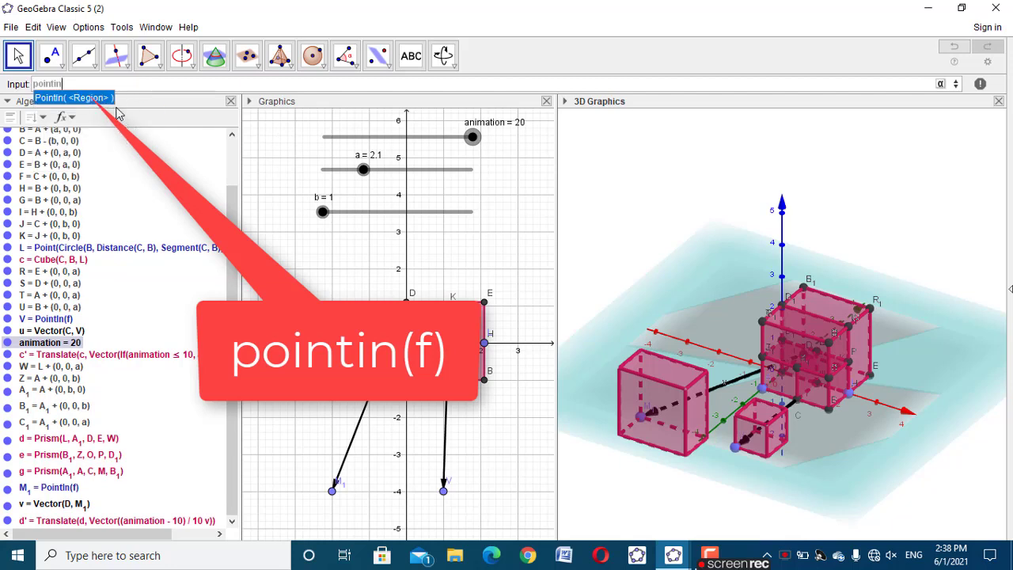
left_click(100, 97)
type("f")
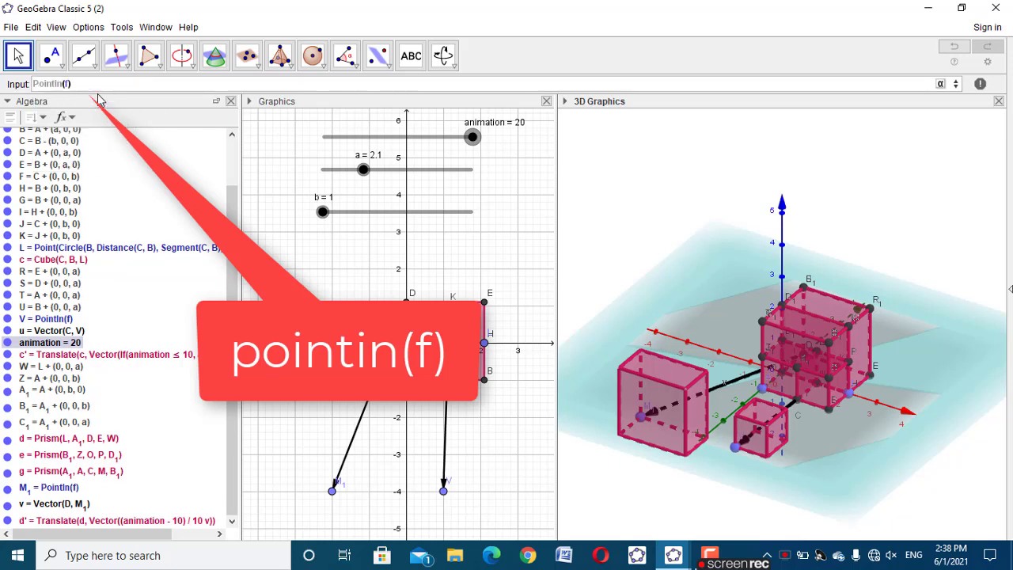
key("Return")
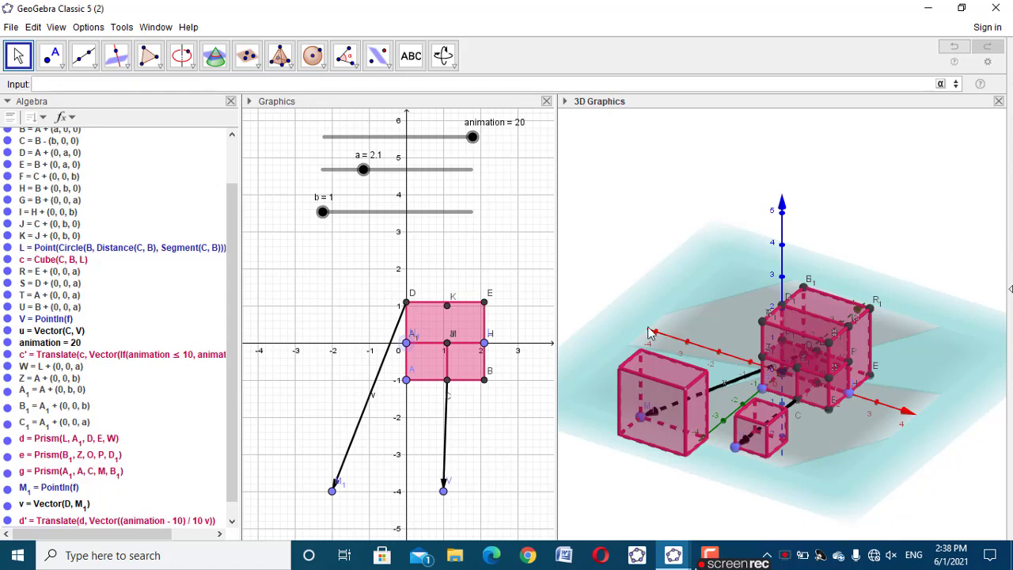
Move the newest free point in plane f to (-4, -4)
left_click_drag(766, 396, 761, 391)
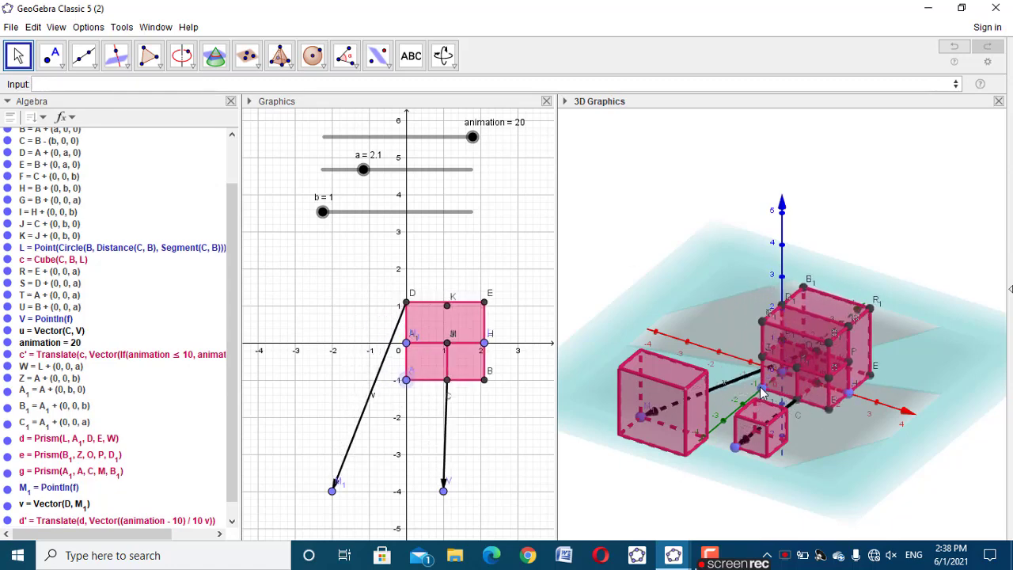
left_click_drag(649, 502, 761, 400)
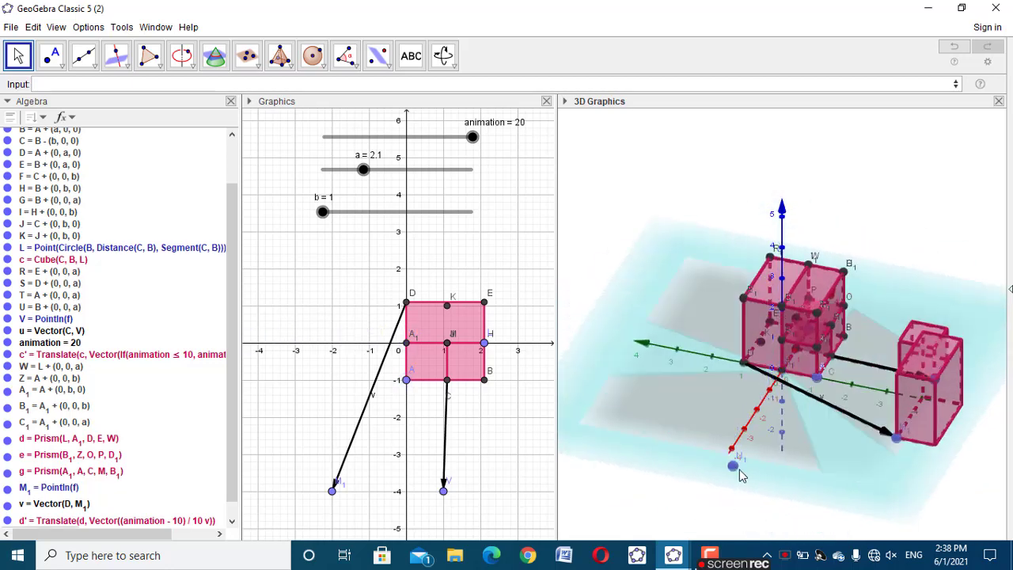
left_click(739, 469)
left_click_drag(269, 365, 311, 498)
left_click(374, 405)
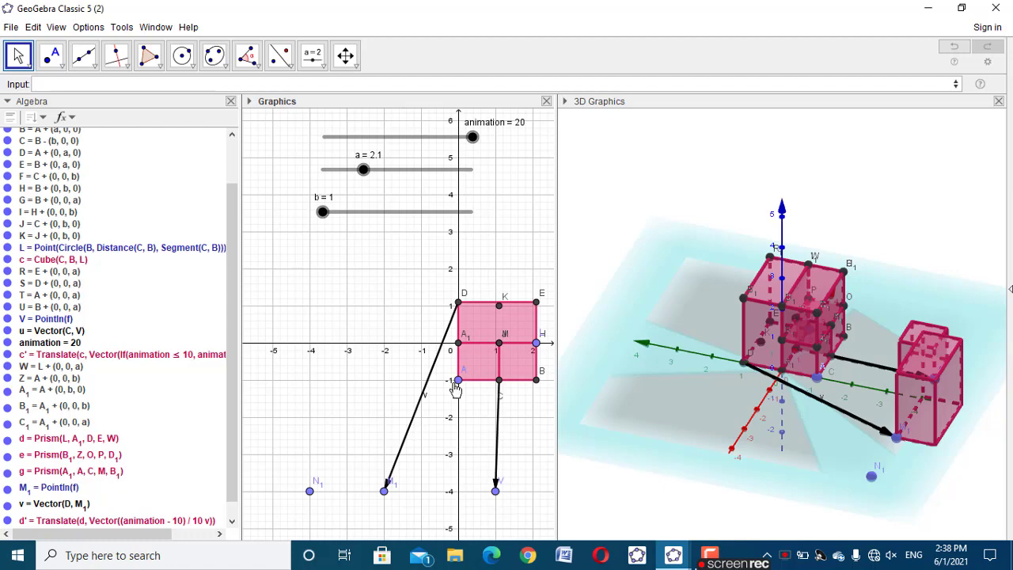
left_click_drag(700, 478, 675, 482)
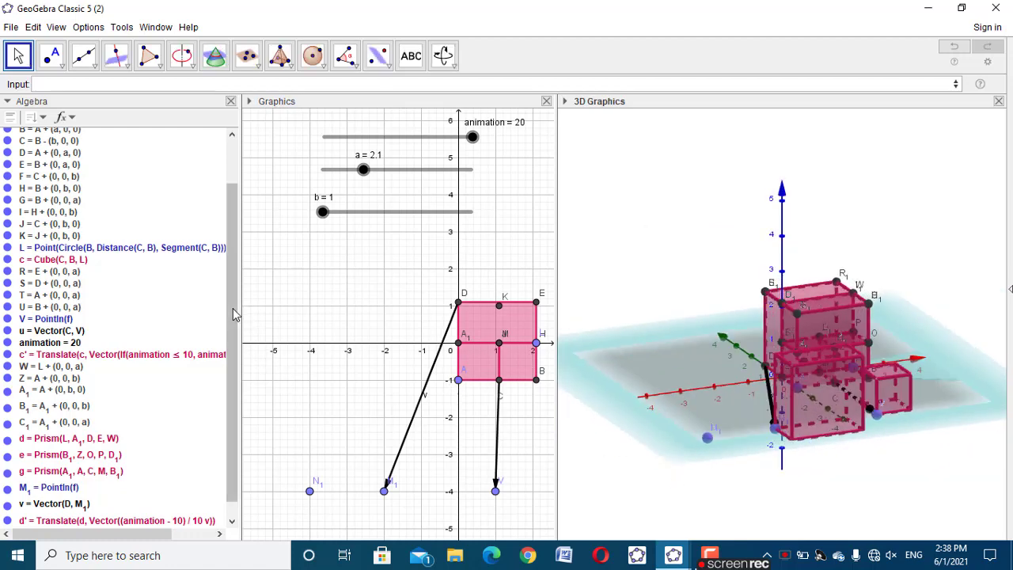
Create a vector from point B_1 to point N_1 with the command Vector(B_1, N_1)
scroll(233, 349, "down", 1)
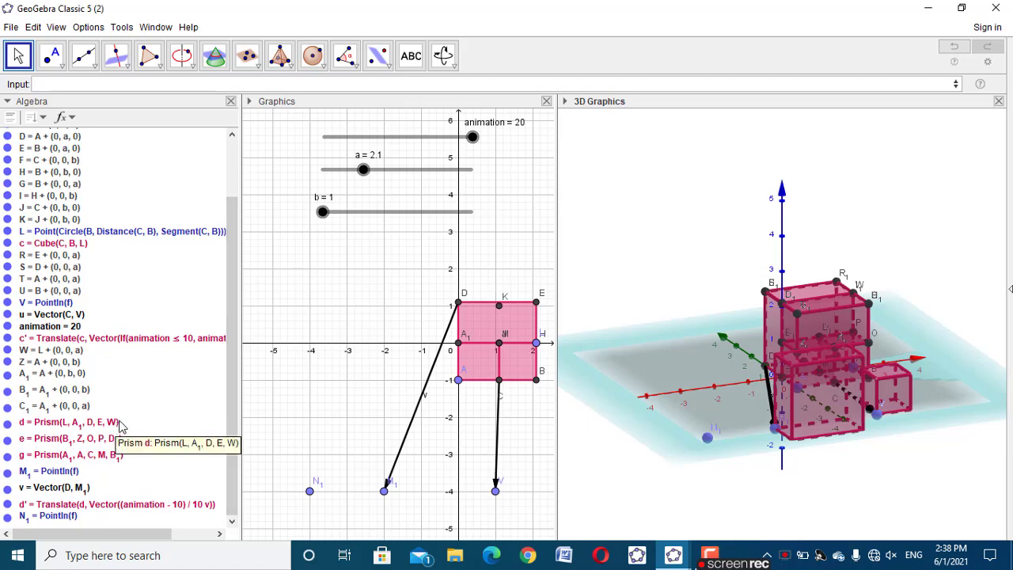
left_click_drag(643, 506, 673, 501)
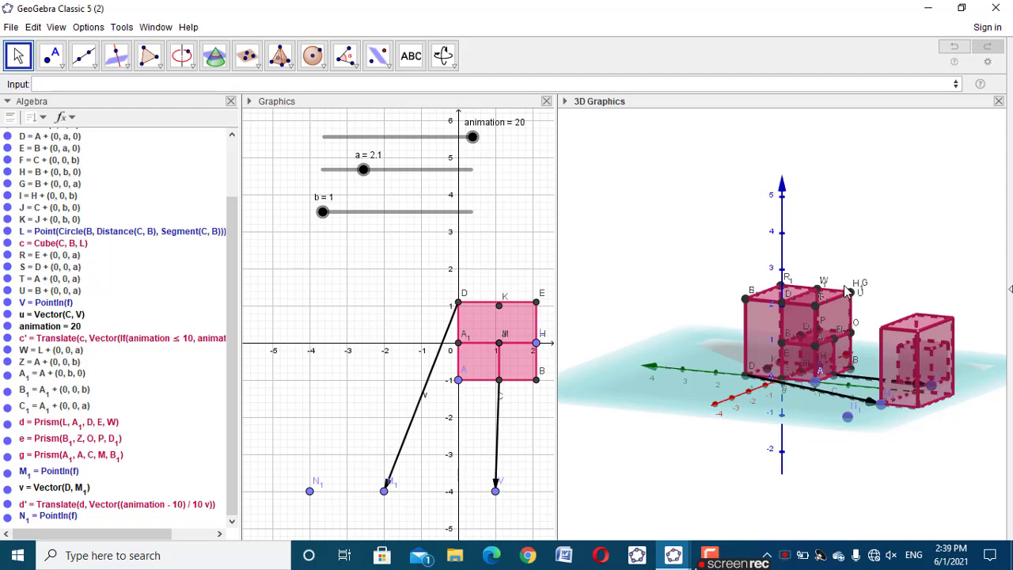
left_click_drag(817, 355, 834, 340)
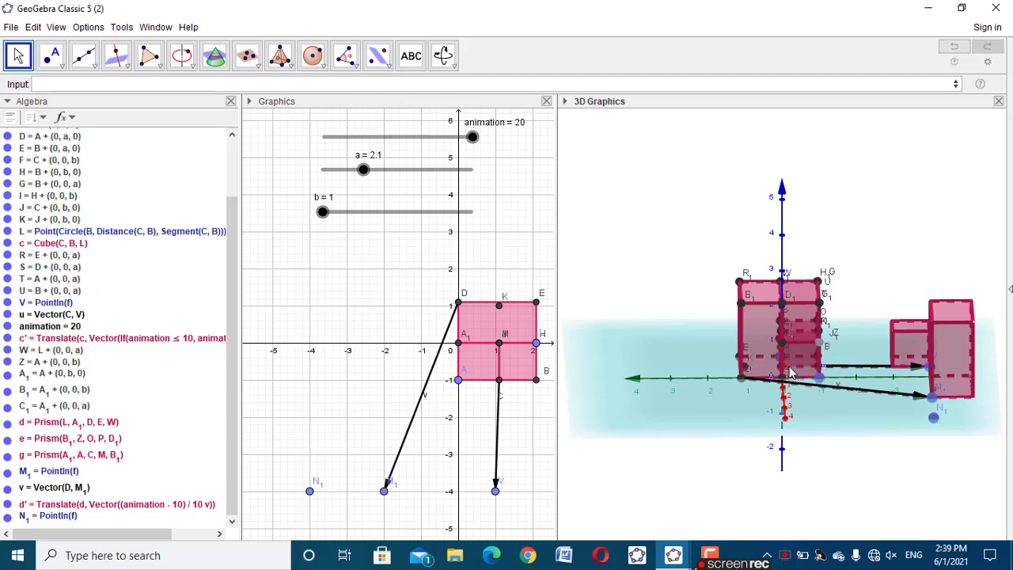
left_click_drag(808, 424, 800, 425)
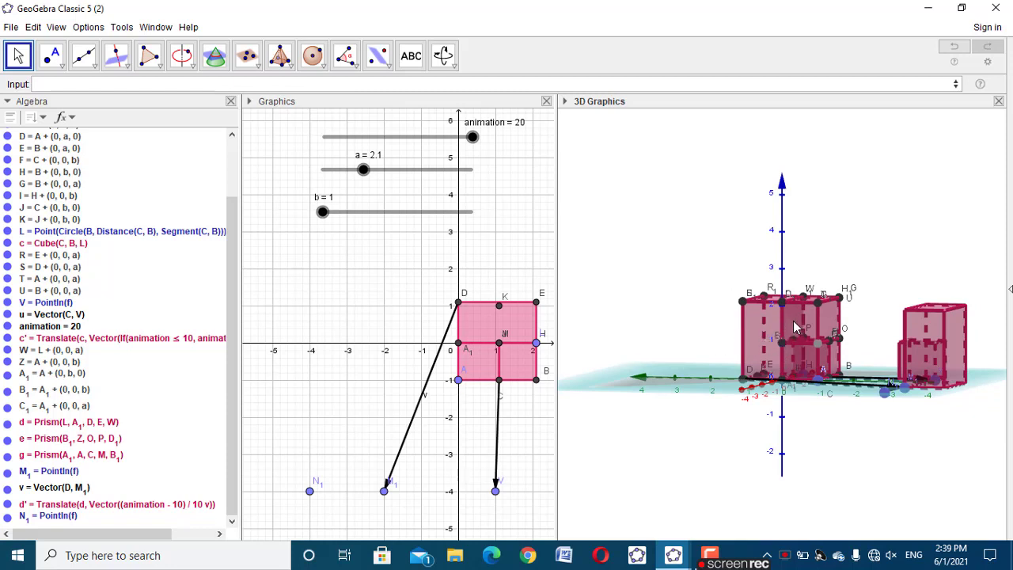
left_click_drag(891, 404, 900, 457)
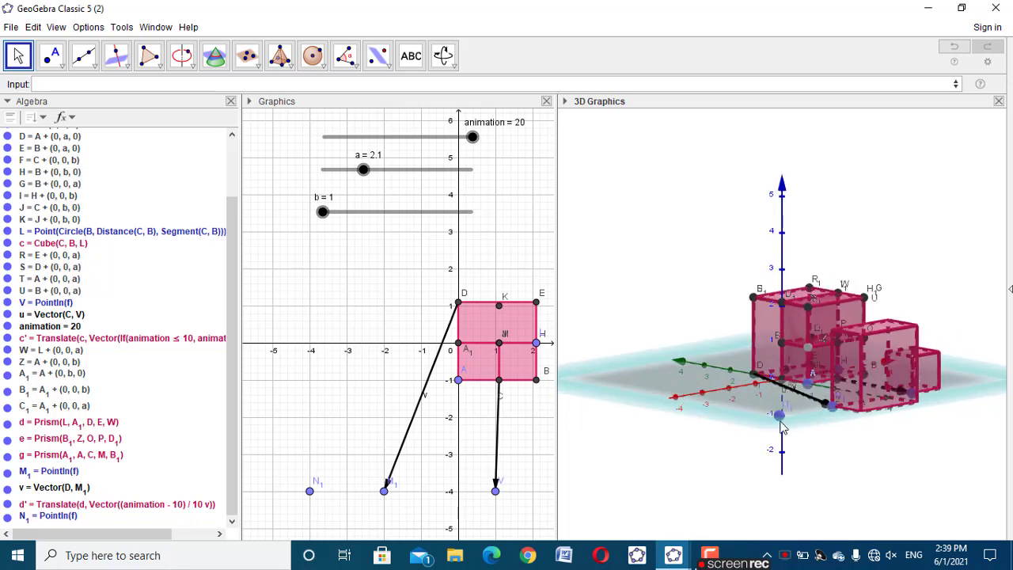
left_click(195, 84)
type("vecto")
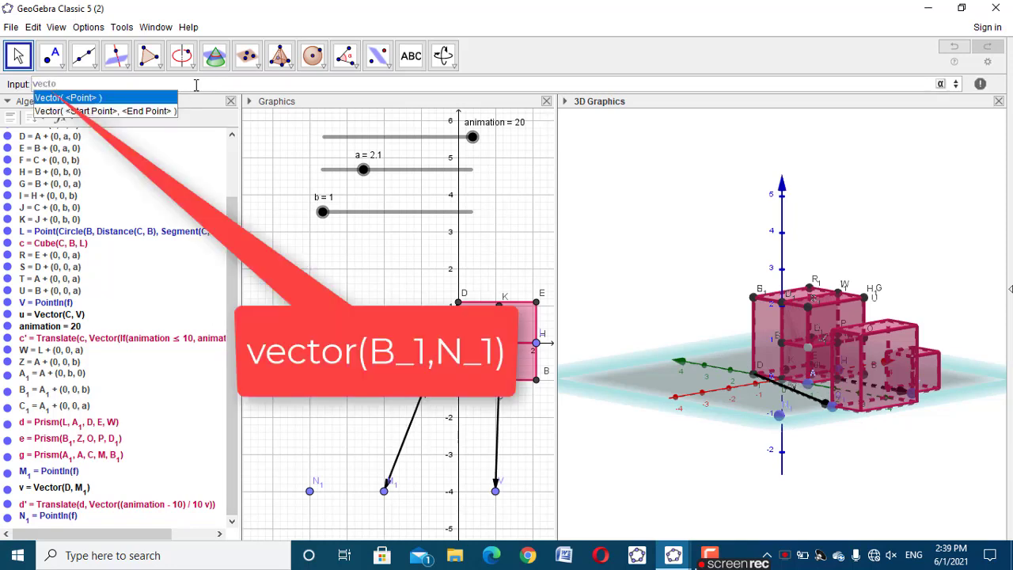
left_click(162, 114)
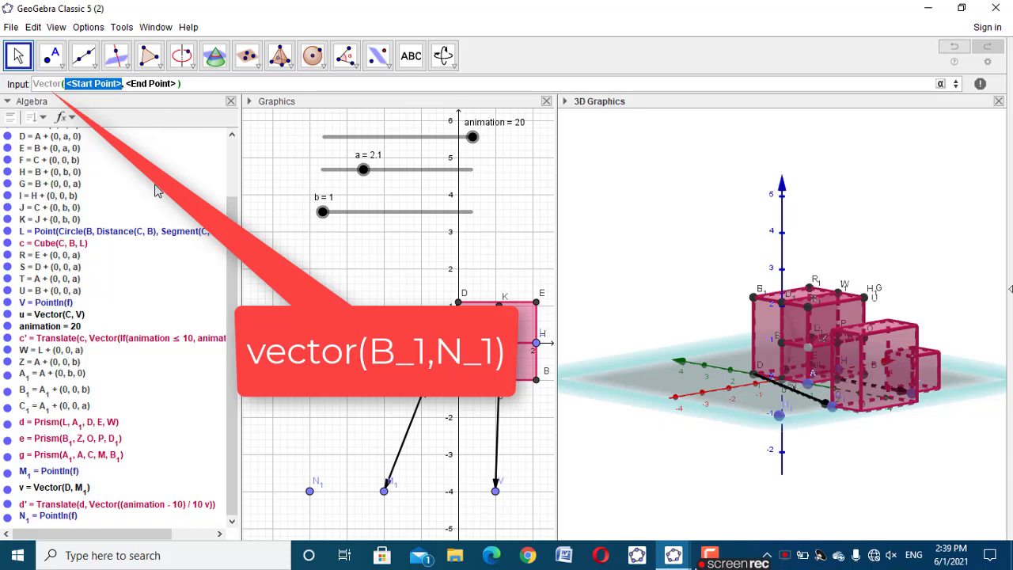
type("B")
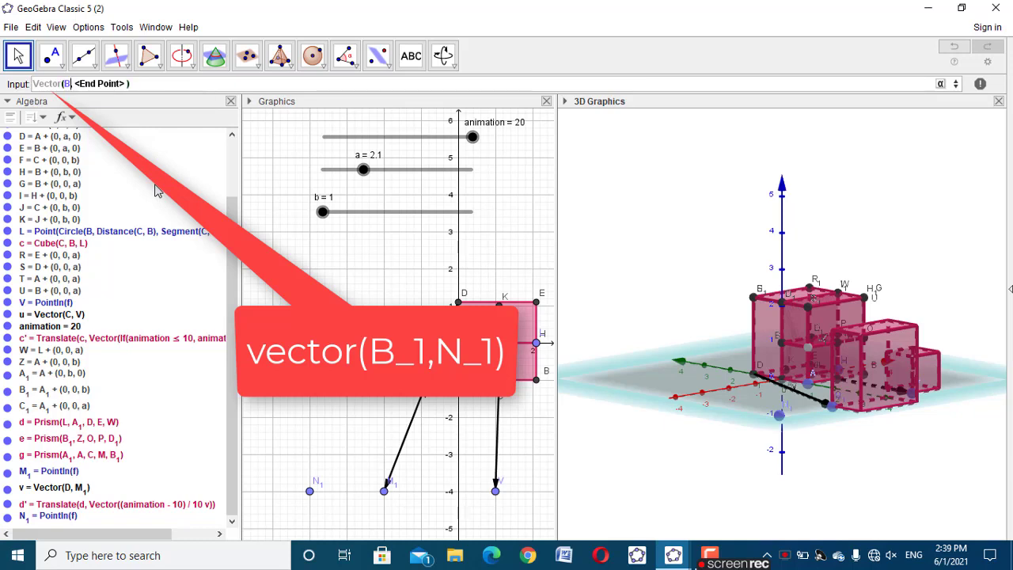
type("_1")
key("Tab")
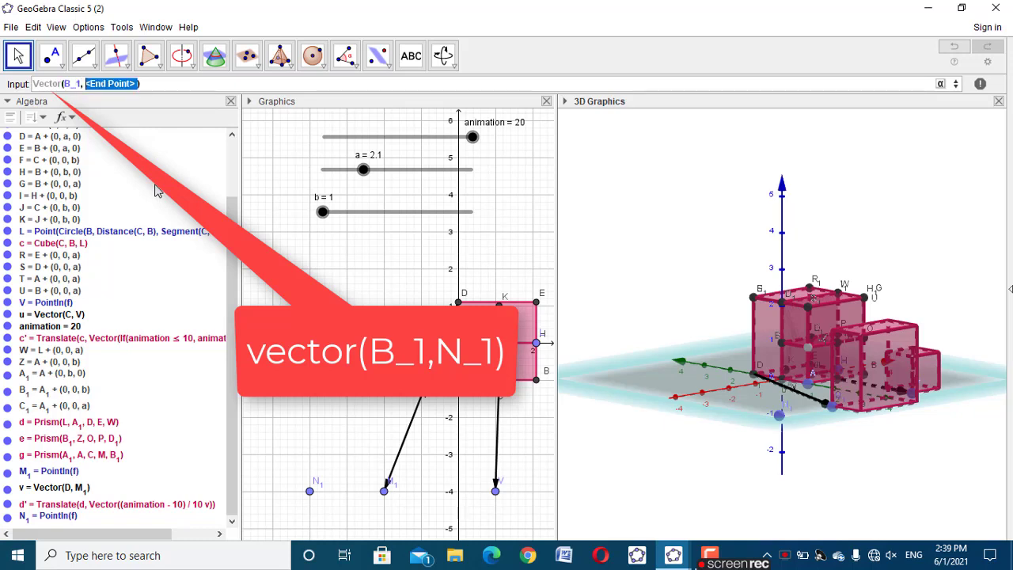
type("N_1")
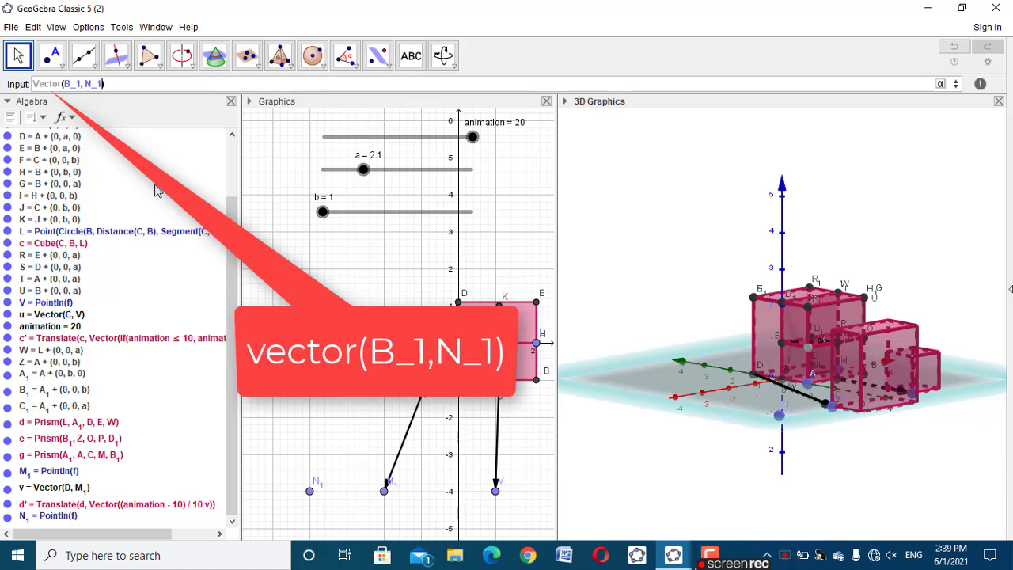
key("Return")
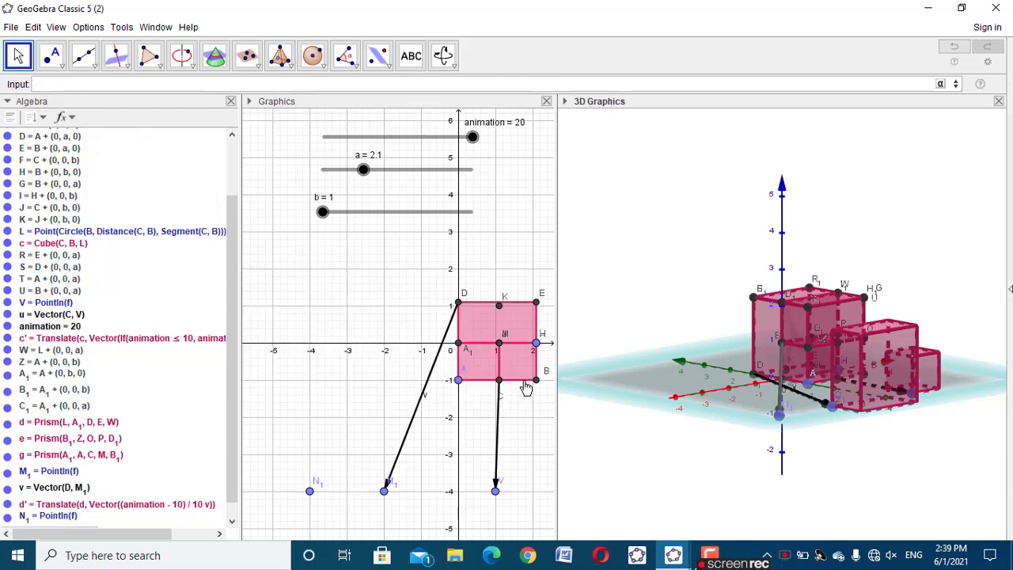
Translate prism g along the newest vector with the command Translate(g, Vector((animation-10)/10w))
left_click_drag(789, 481, 795, 490)
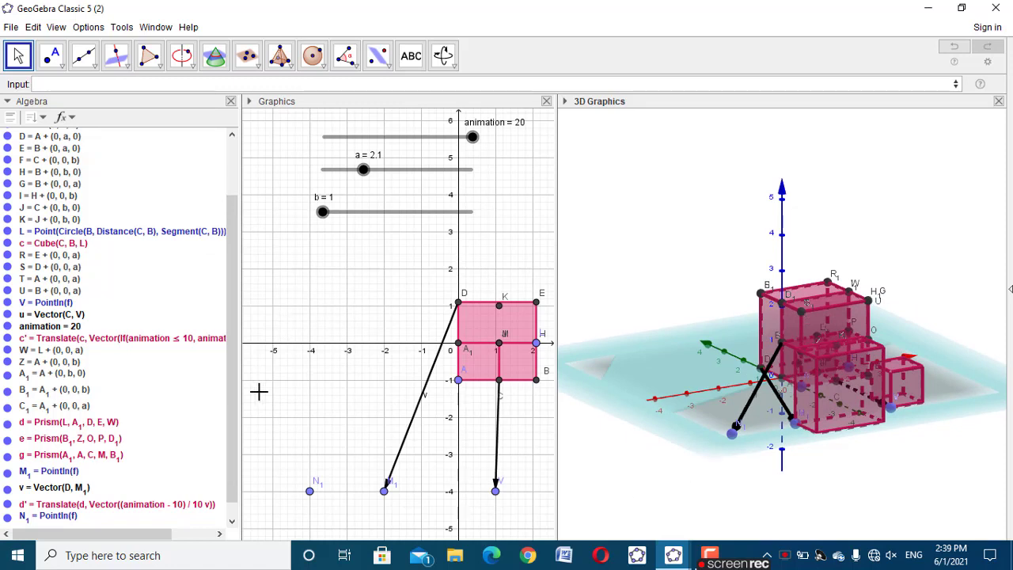
scroll(235, 362, "down", 1)
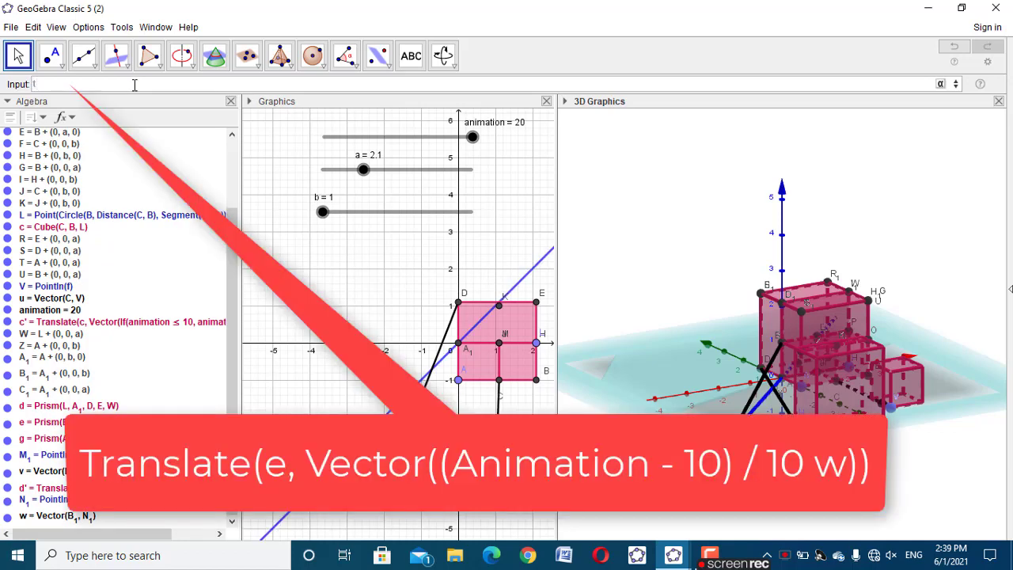
type("ran")
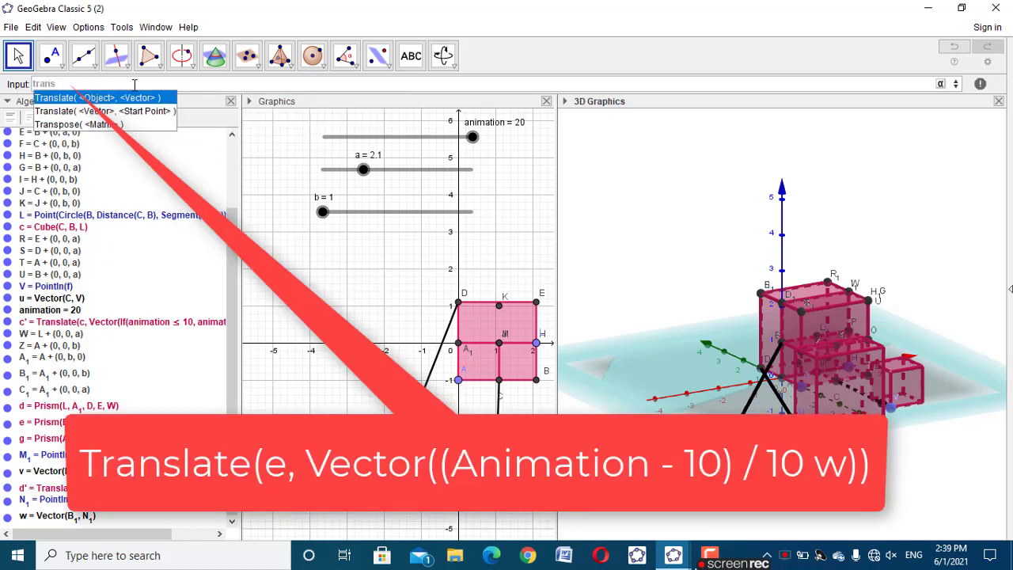
type("s")
left_click(135, 98)
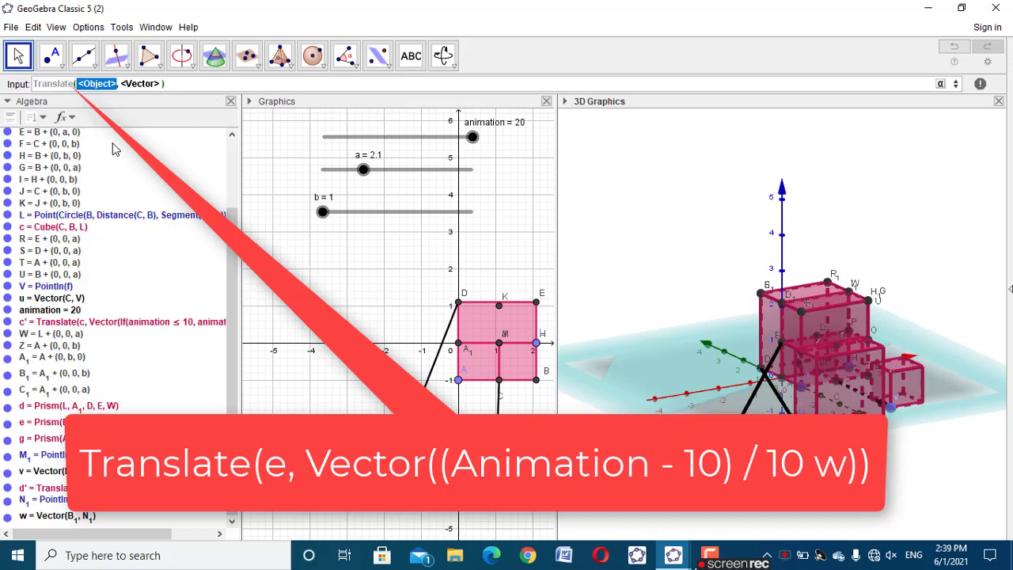
type("e")
key("Tab")
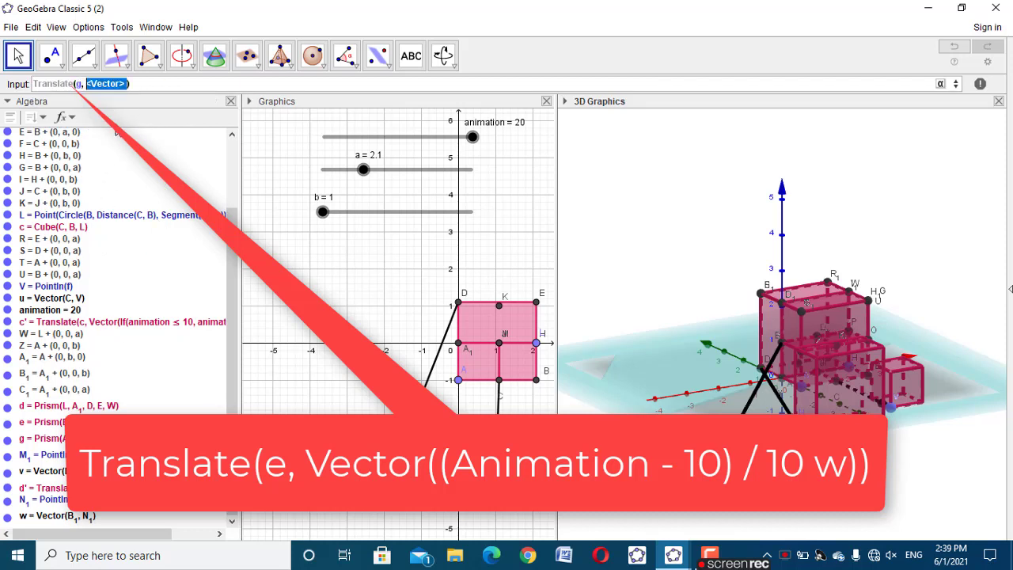
type("vector")
left_click(133, 100)
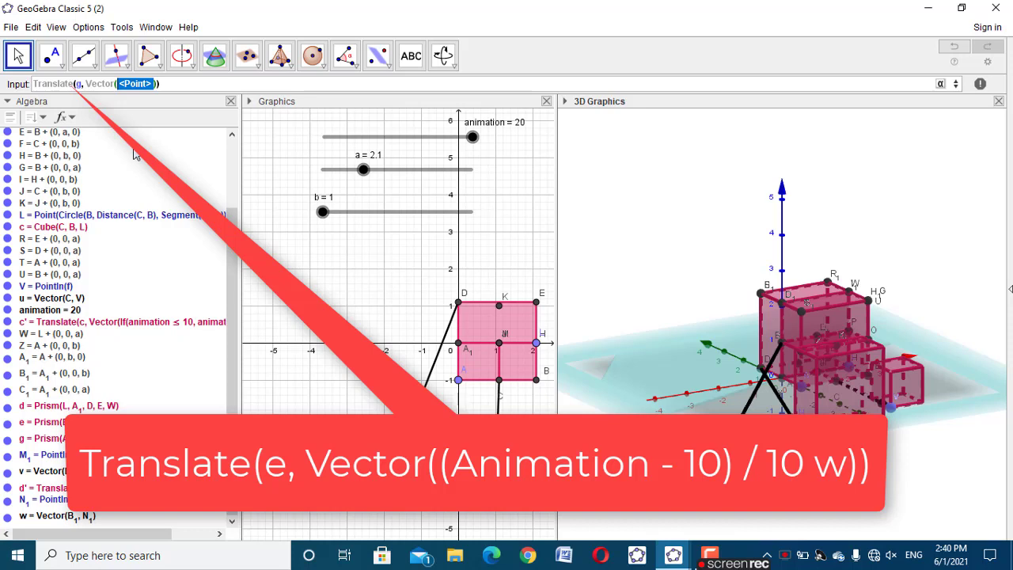
type("animation")
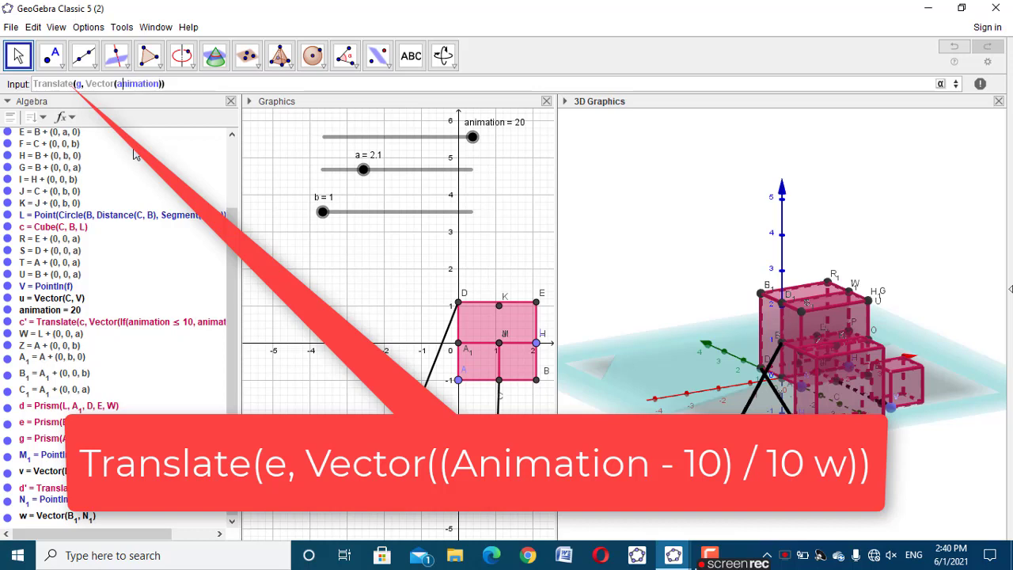
type("(")
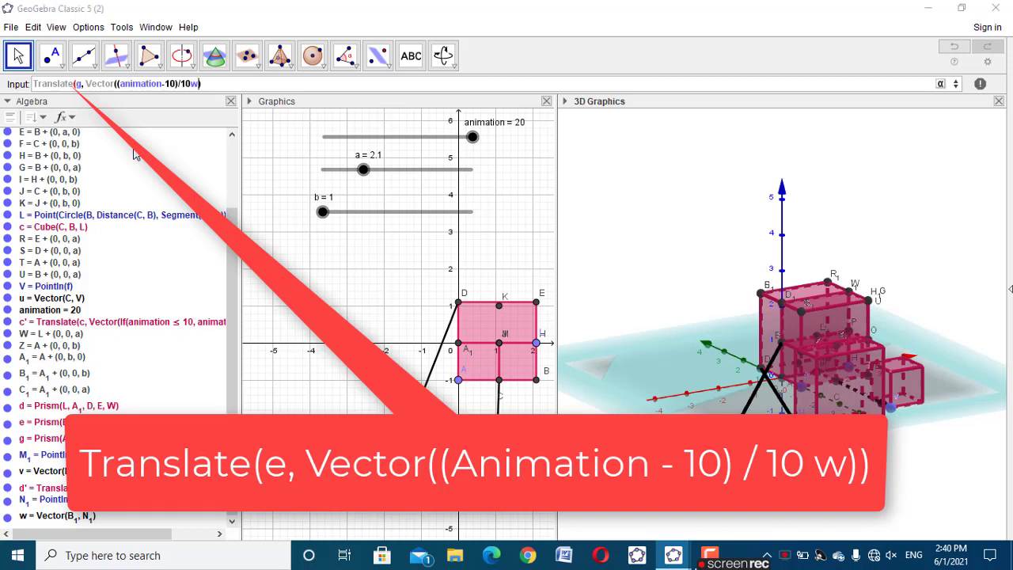
key("Return")
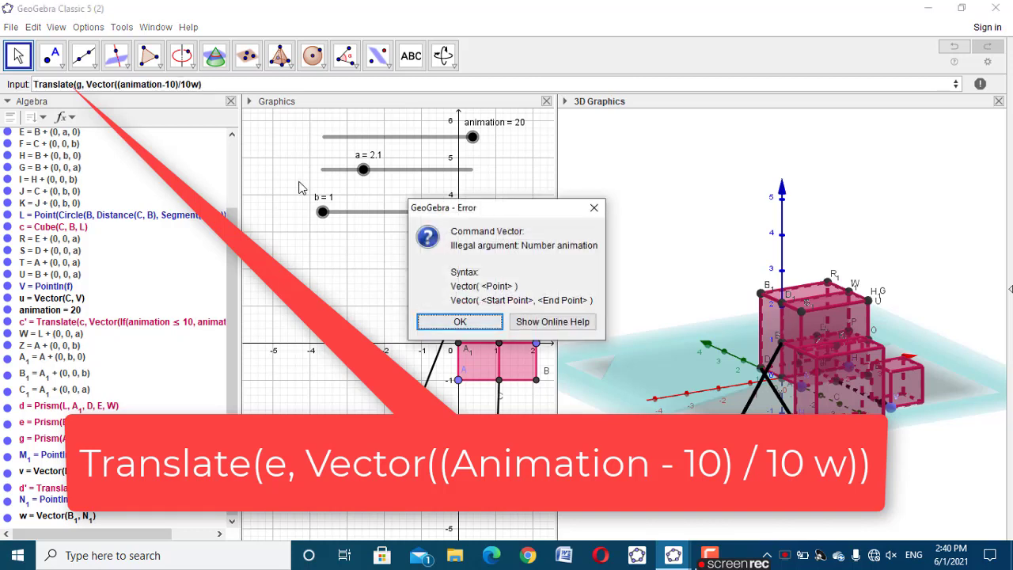
left_click(594, 208)
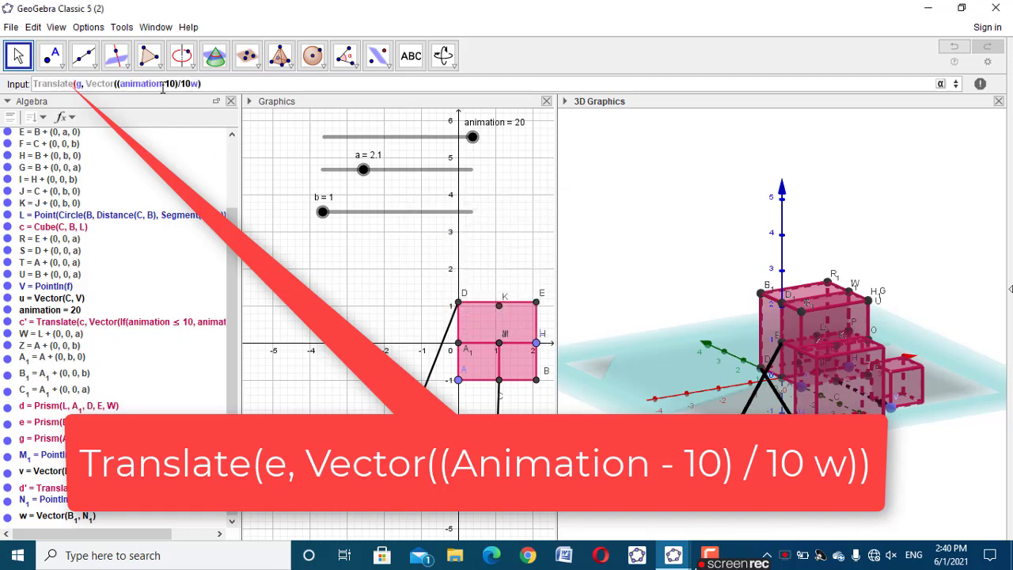
left_click(212, 79)
type(")")
key("Return")
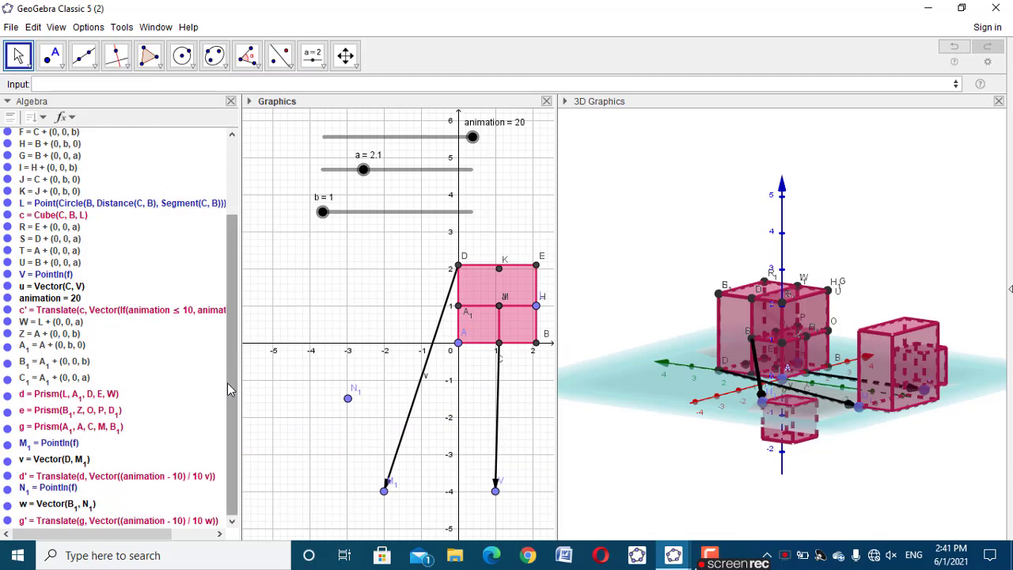
Redefine the newest translated prism to use prism e, as Translate(e, Vector((animation - 10) / 10 w))
double_click(151, 520)
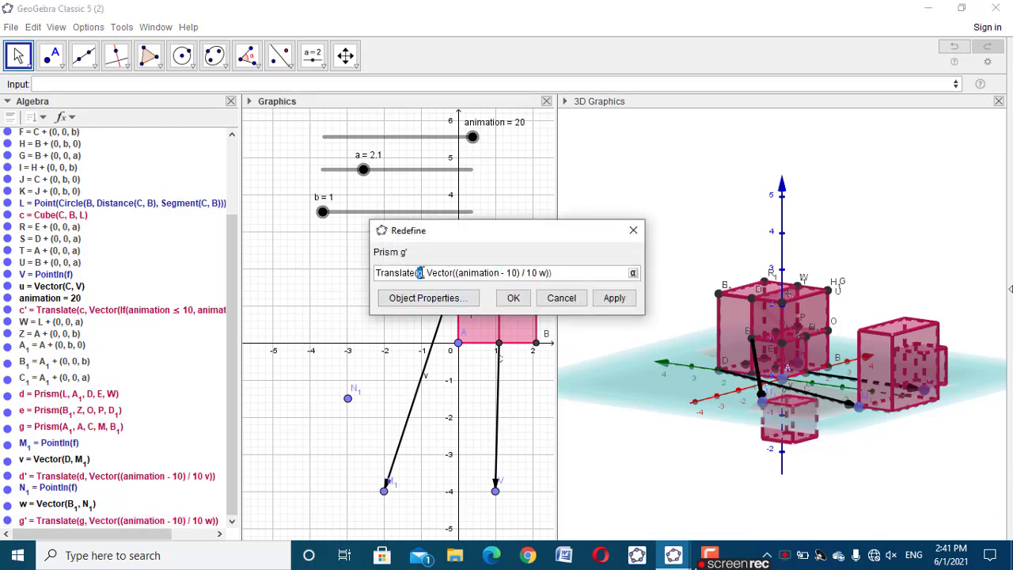
left_click(512, 297)
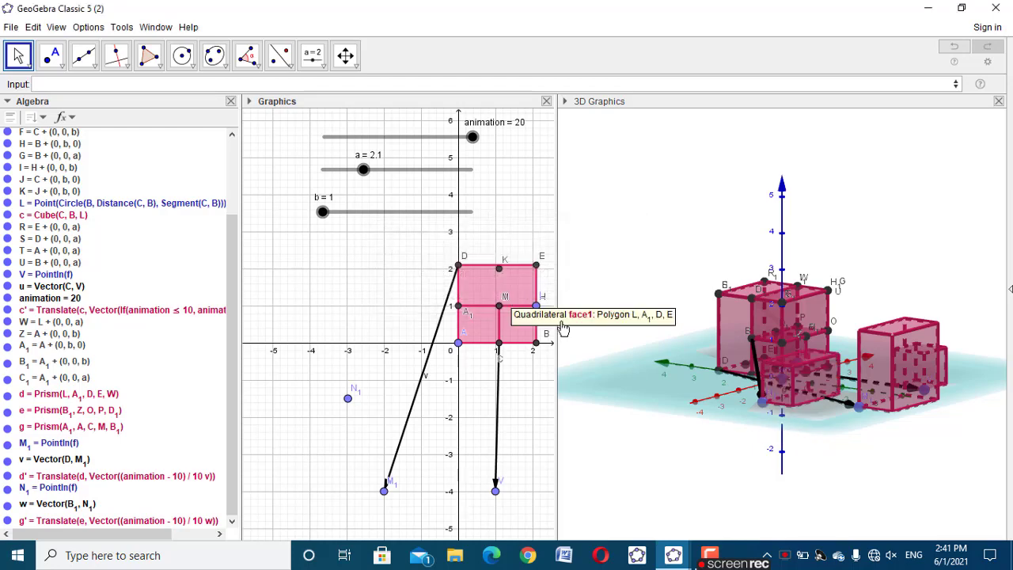
left_click(854, 447)
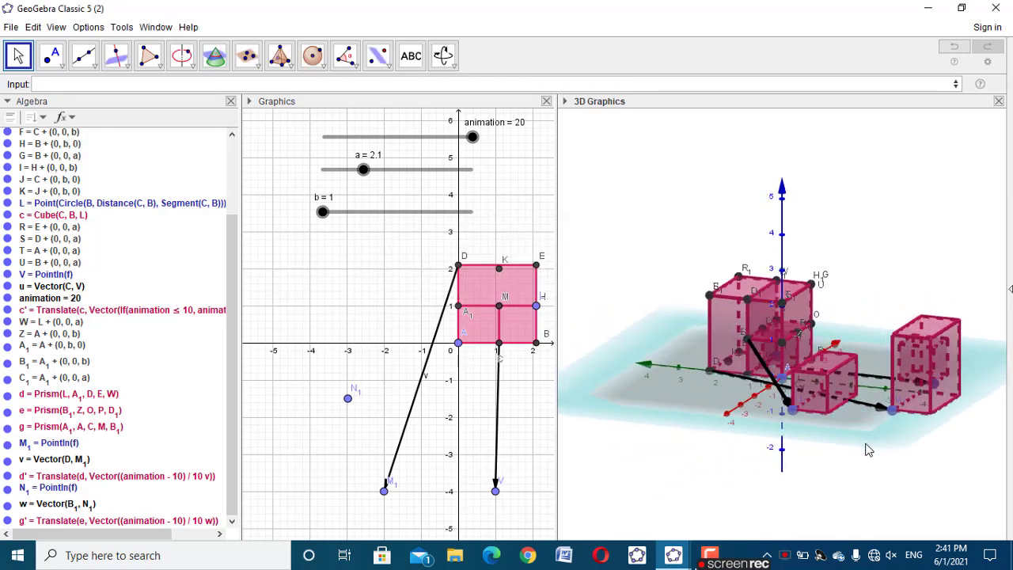
Move point N_1 to (-5, -4) to separate the translated prism from the other solids
left_click_drag(782, 399, 822, 445)
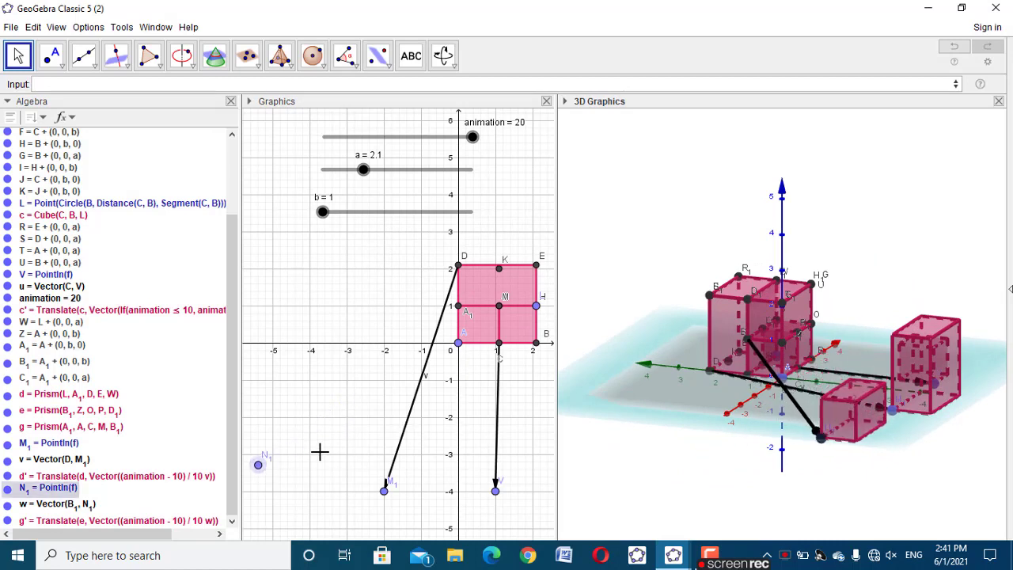
left_click_drag(261, 464, 277, 497)
left_click_drag(802, 479, 760, 484)
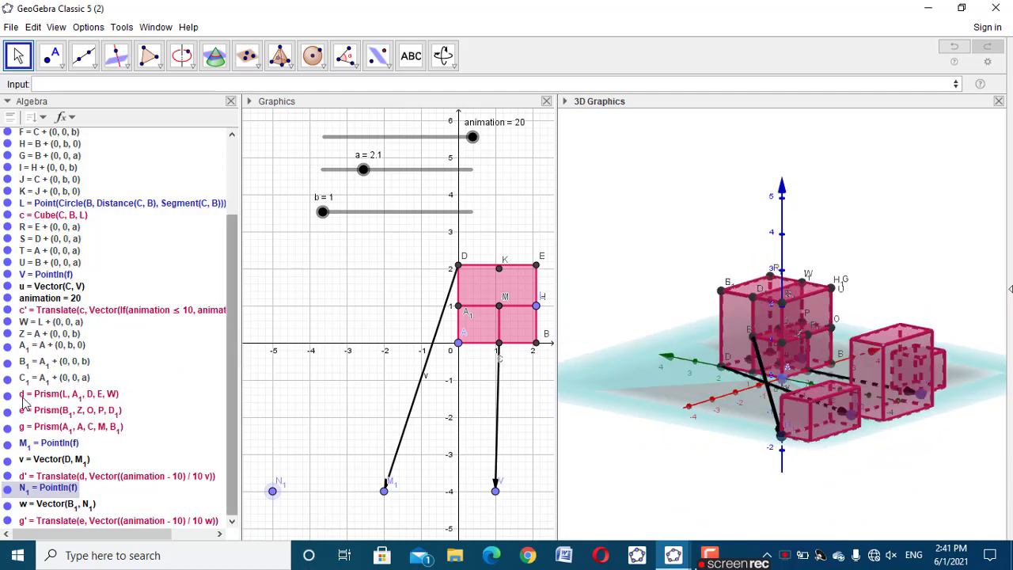
Check which solid is prism g and add another free point in plane f with the command PointIn(f)
left_click(83, 429)
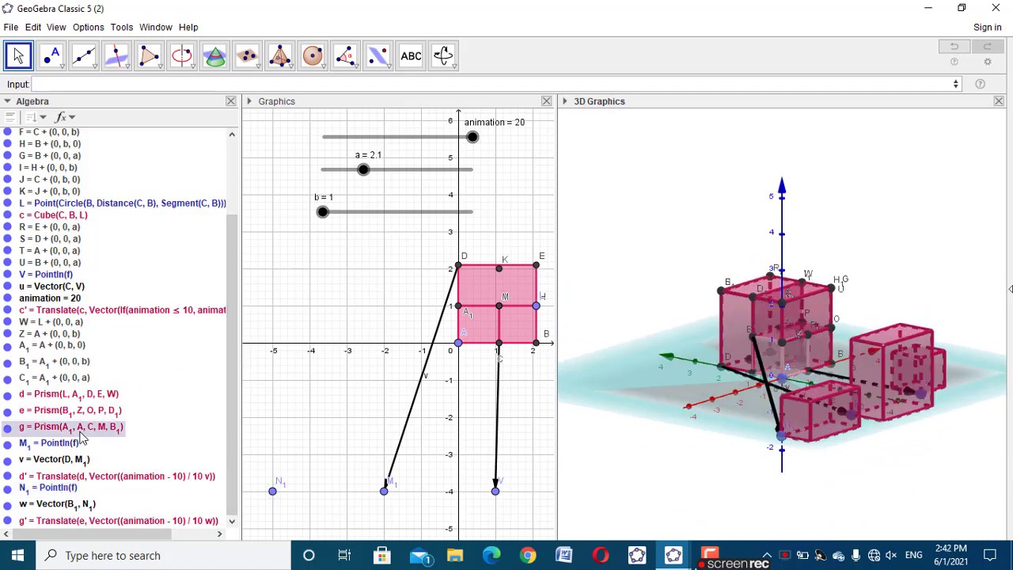
left_click(788, 384)
left_click_drag(722, 444, 728, 448)
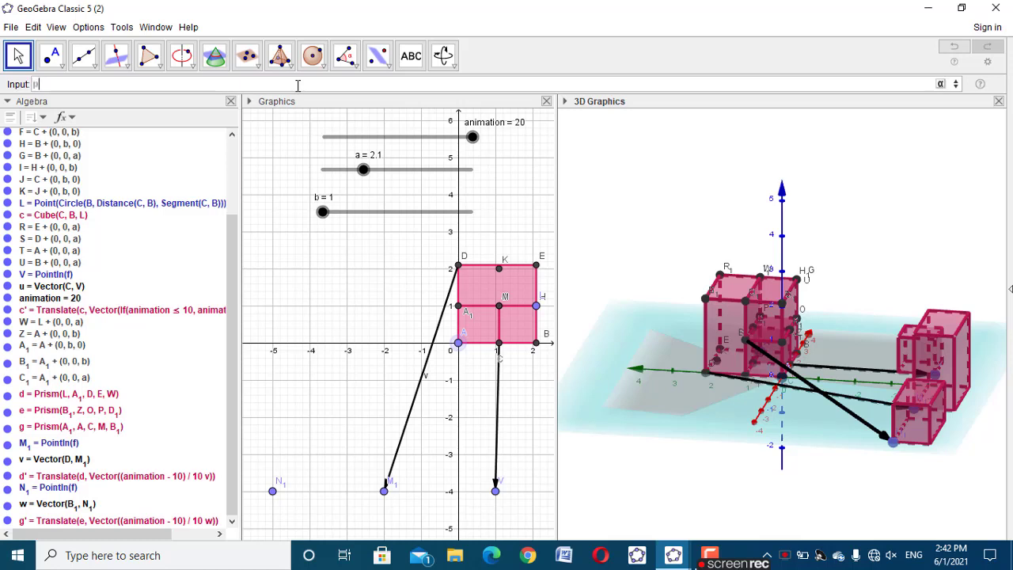
type("ointin")
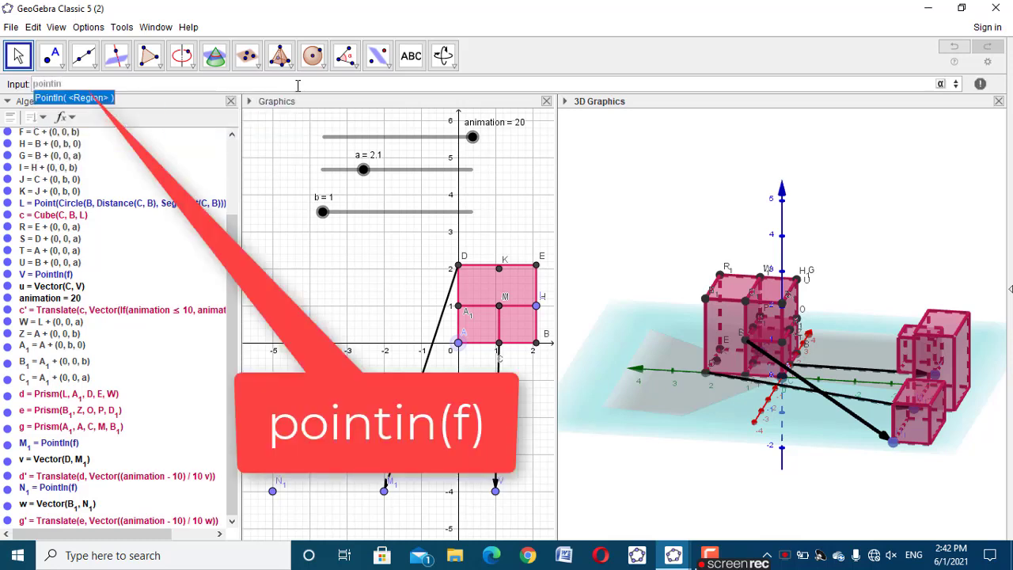
left_click(113, 99)
type("f")
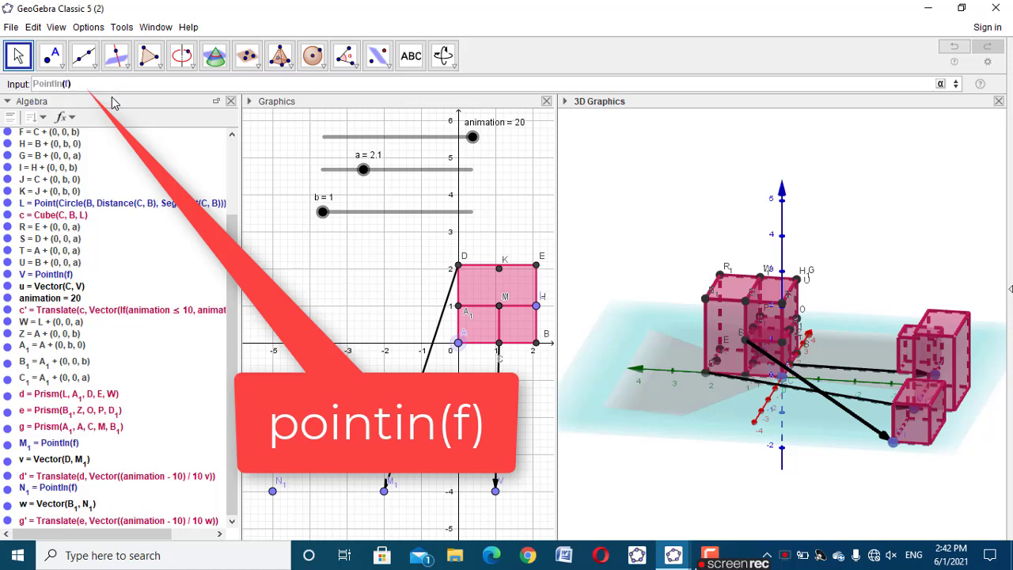
key("Return")
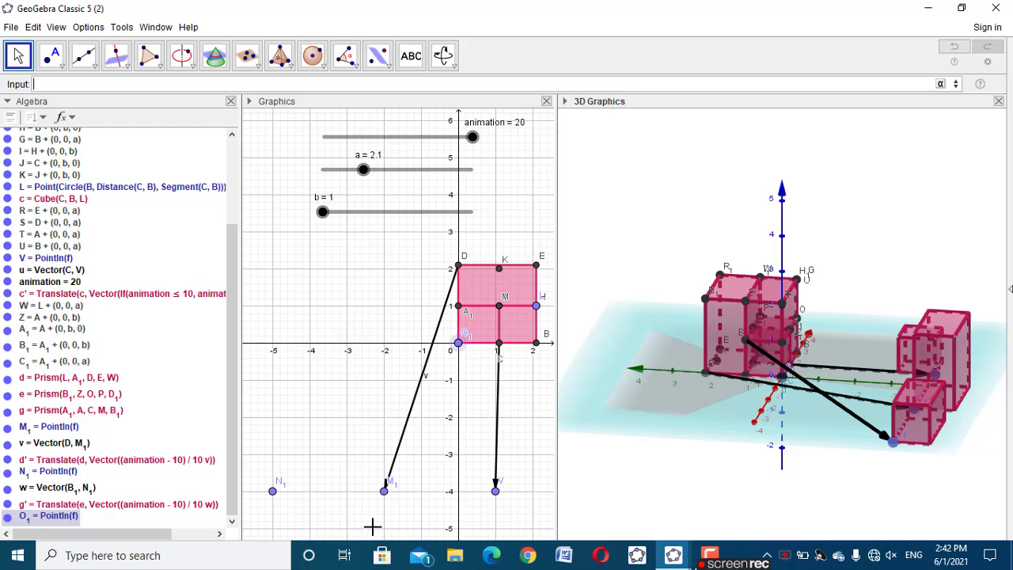
Move the newest free point in plane f away from the origin to (-7, -3)
left_click_drag(759, 503, 688, 474)
left_click_drag(458, 342, 358, 367)
left_click_drag(780, 402, 784, 418)
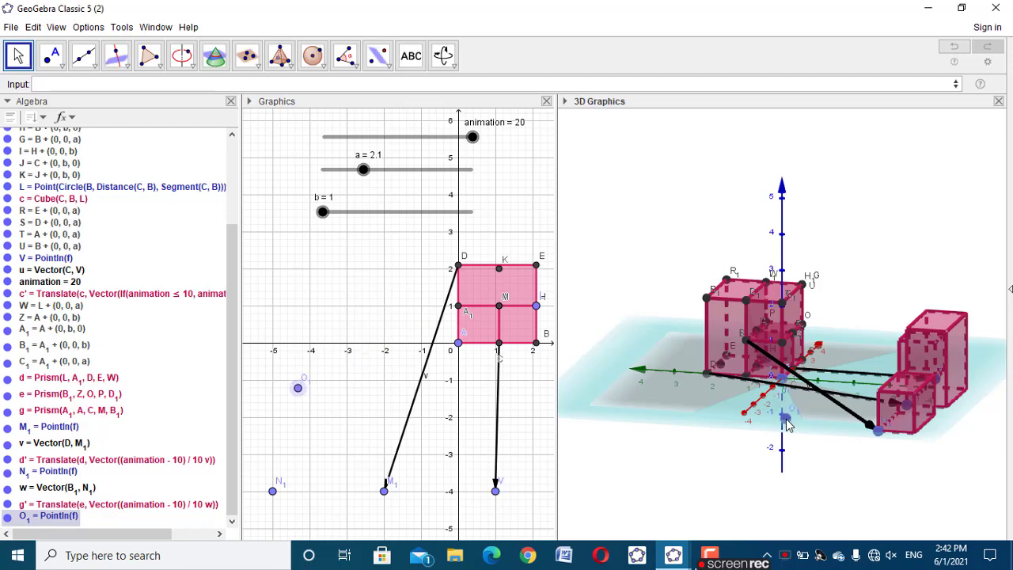
left_click_drag(298, 423, 354, 428)
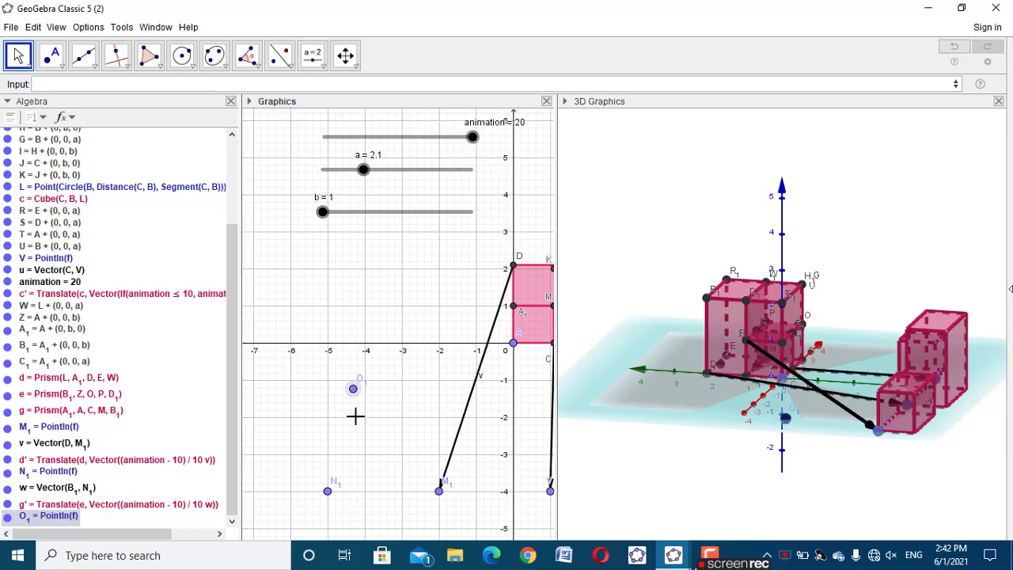
left_click_drag(353, 391, 254, 463)
left_click_drag(847, 501, 841, 485)
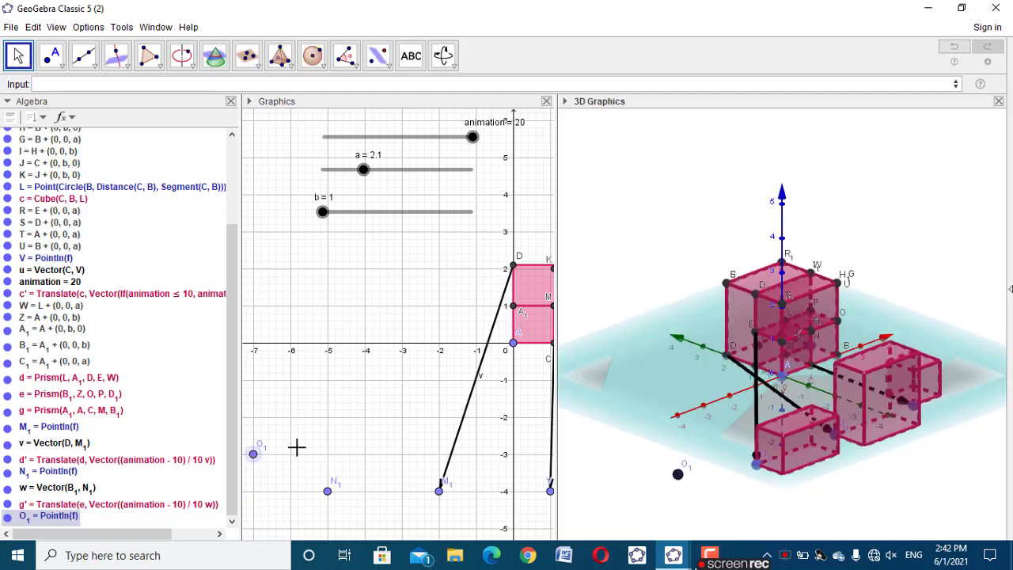
left_click(100, 84)
type("poin")
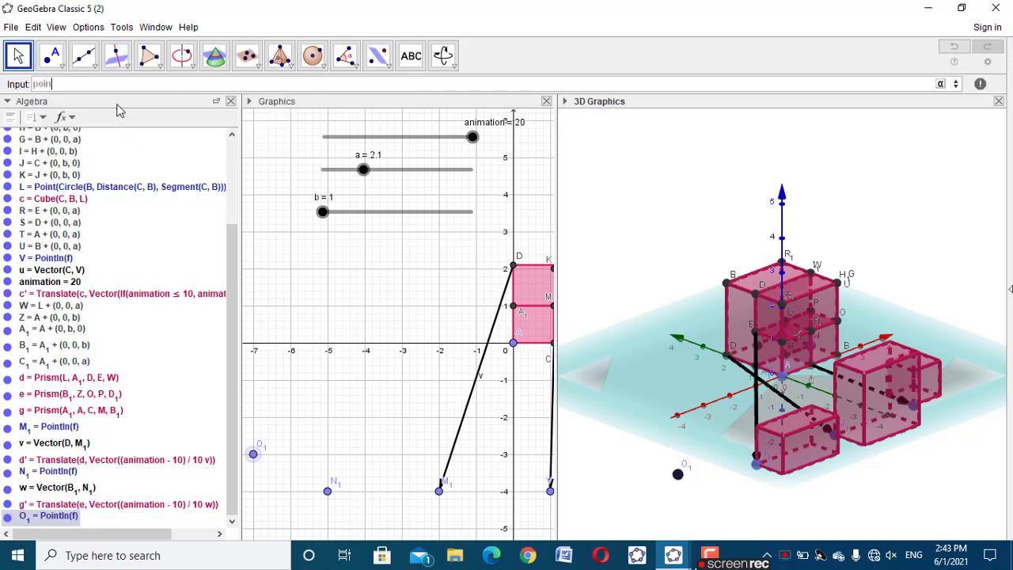
type("t")
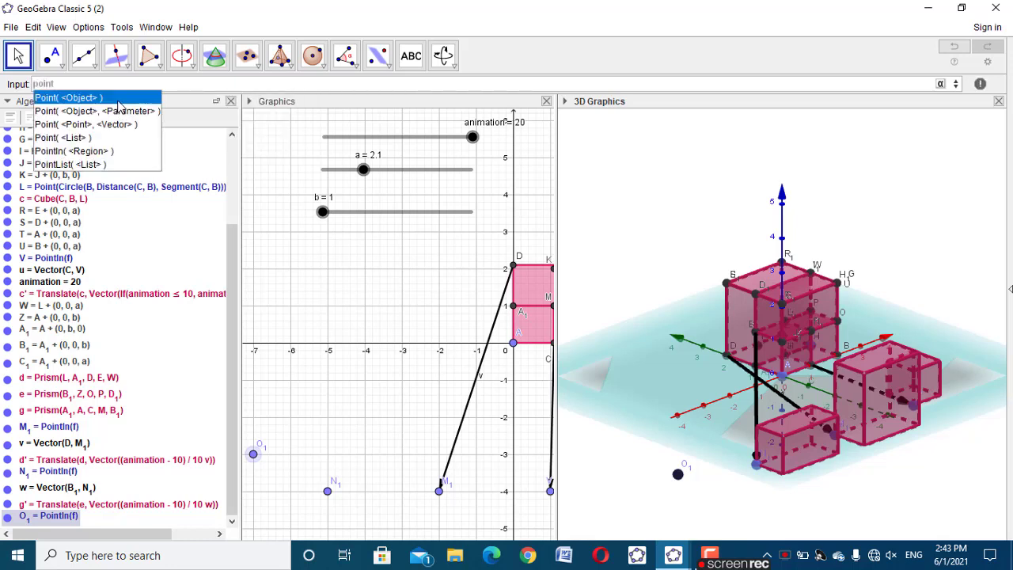
key("BackSpace")
key("BackSpace")
key("BackSpace")
key("BackSpace")
key("BackSpace")
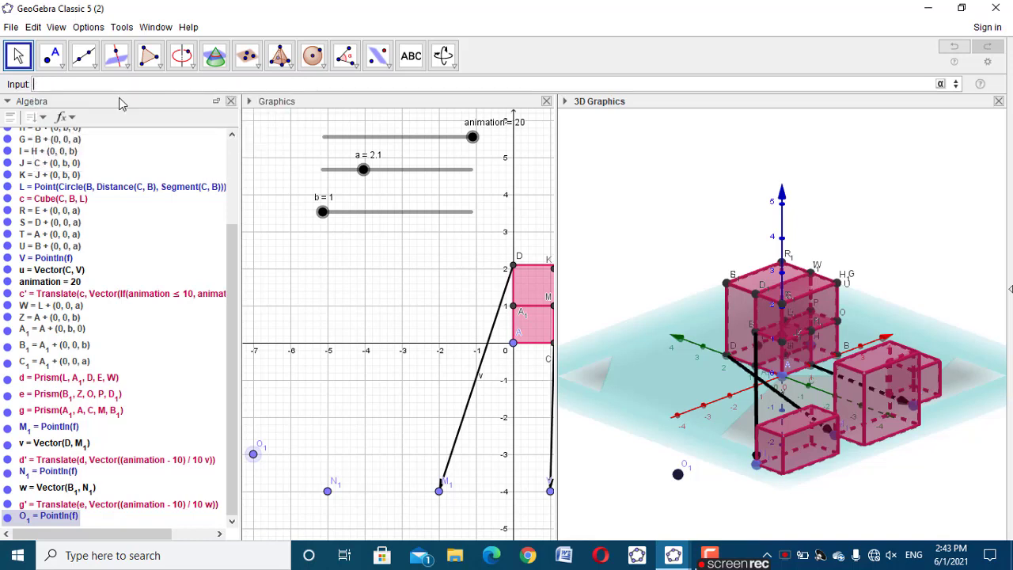
Create a vector from point A_1 to the free point O_1 with the command Vector(A_1, O_1)
type("vecto")
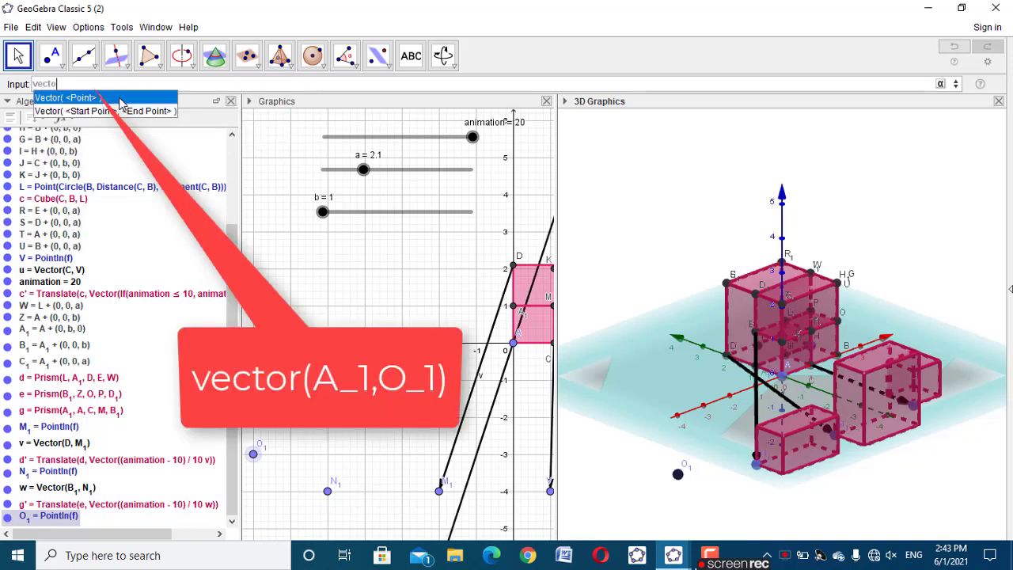
left_click(134, 112)
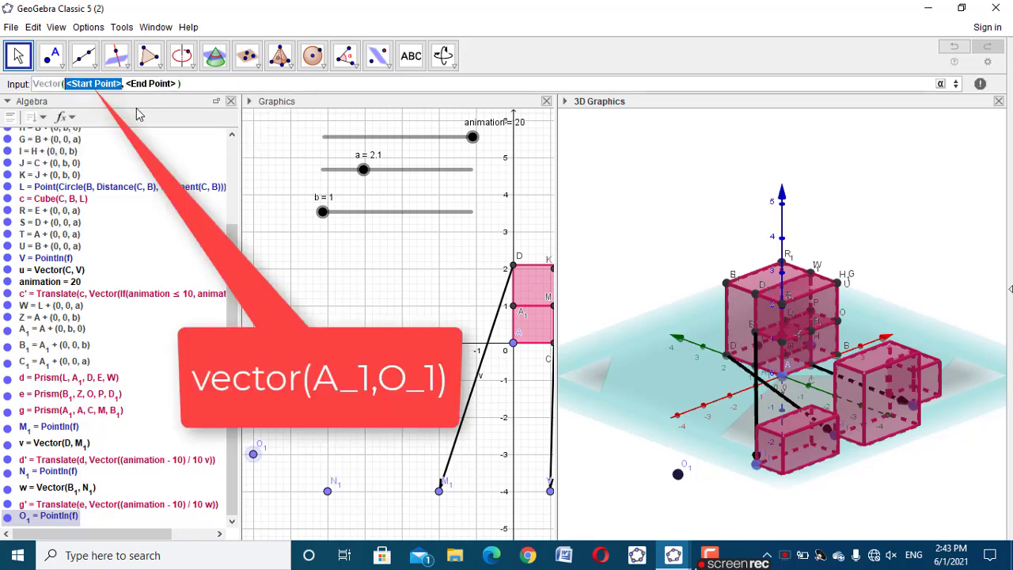
type("A_1")
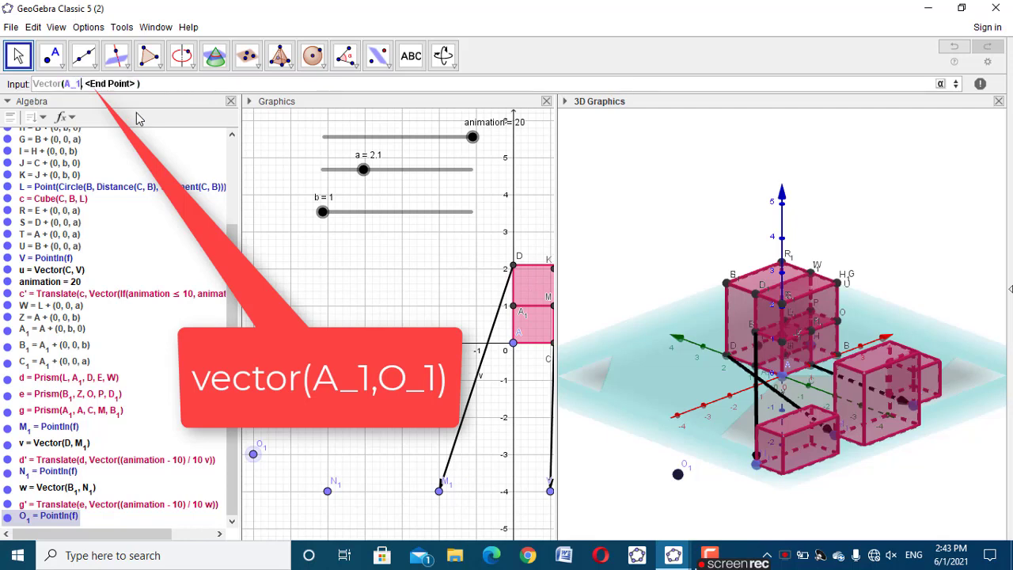
key("Tab")
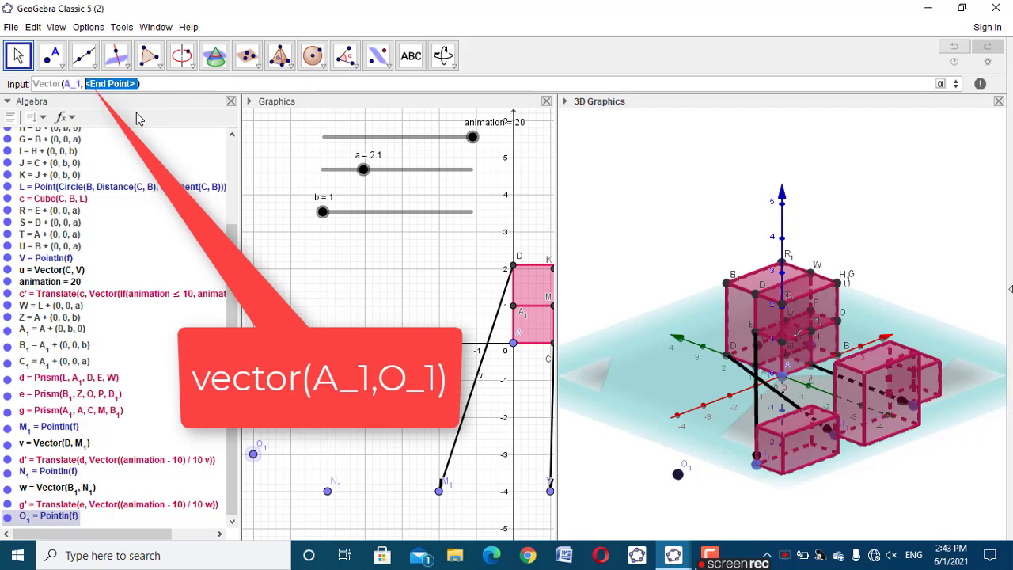
type("O_1")
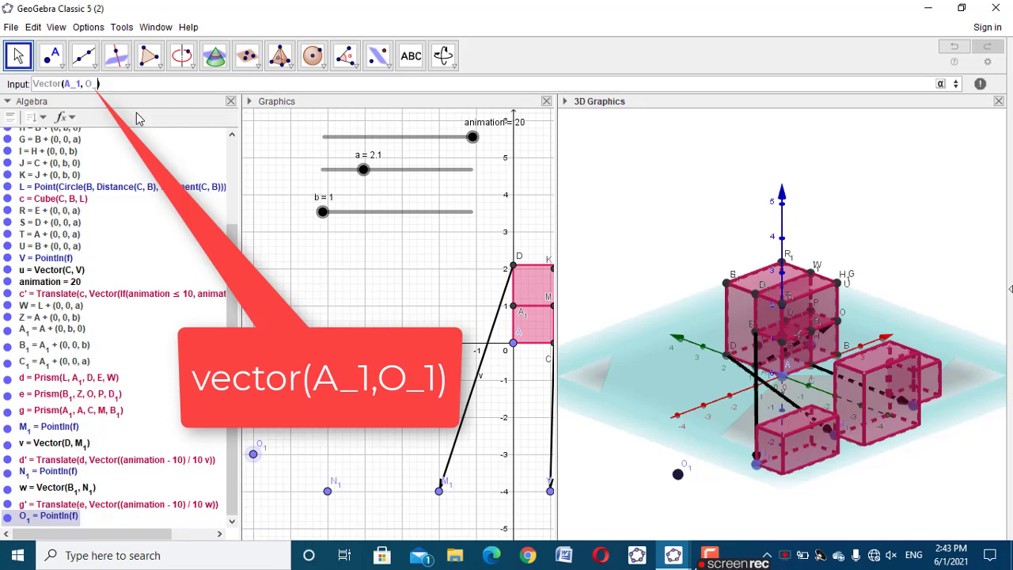
key("Return")
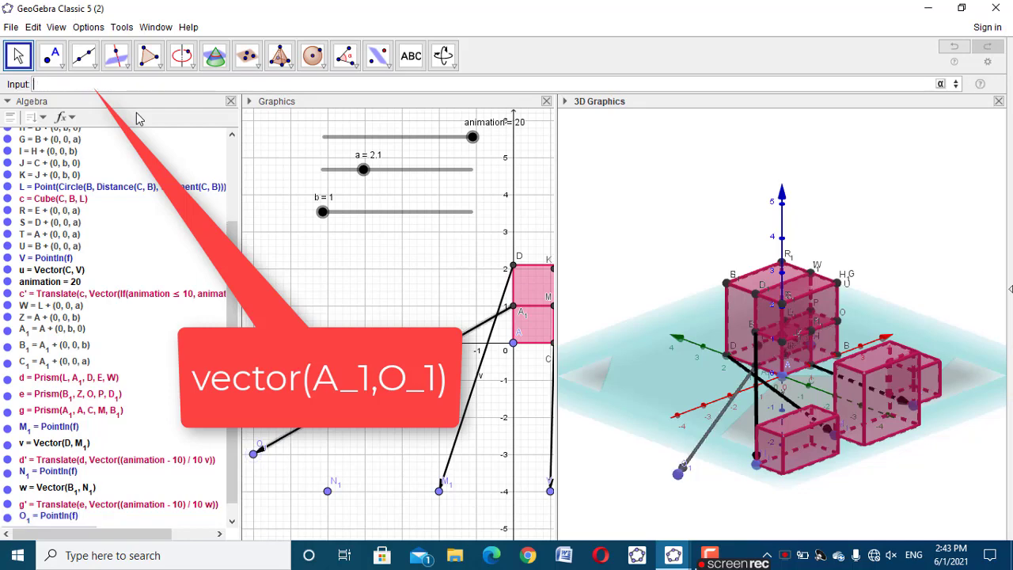
Translate prism g along the new vector with the command Translate(g, Vector((animation-10)/10 h))
left_click_drag(664, 463, 679, 466)
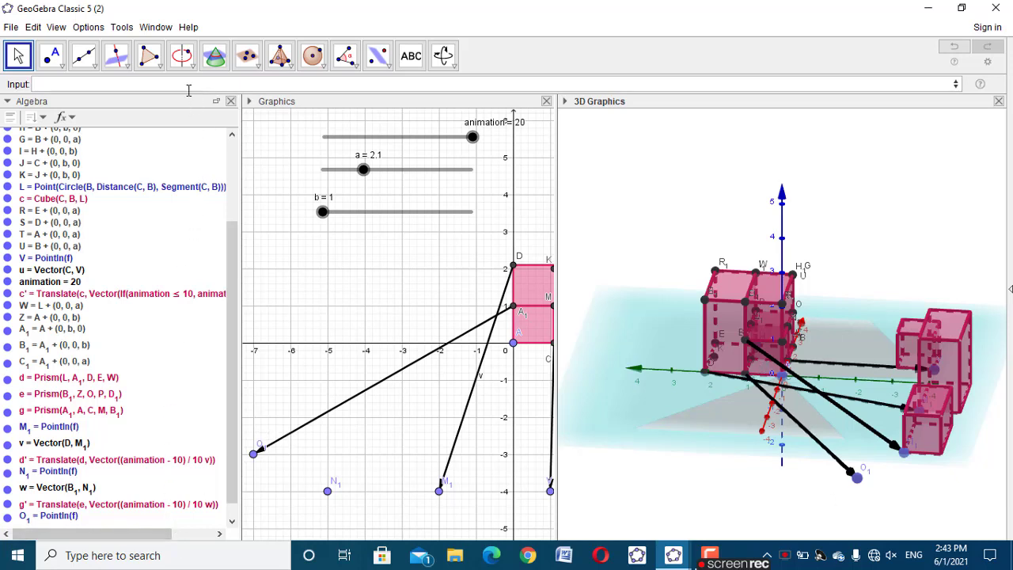
type("trans")
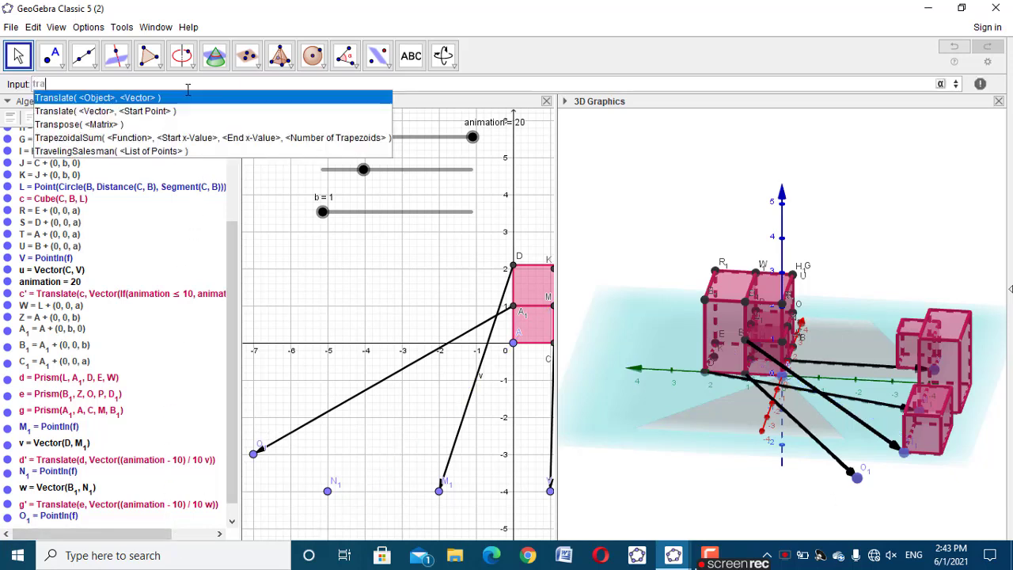
left_click(144, 98)
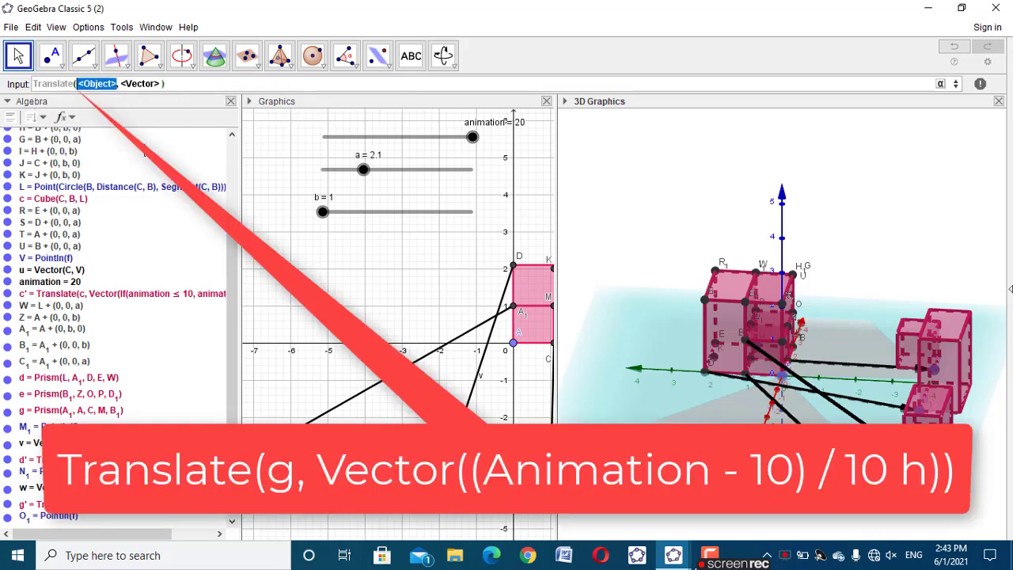
type("g")
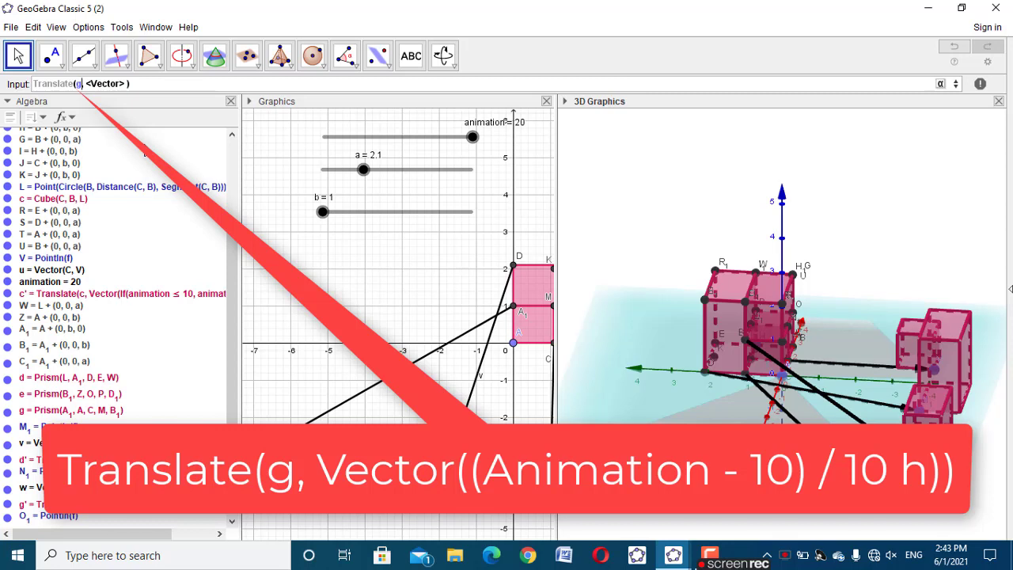
key("Tab")
type("vecto")
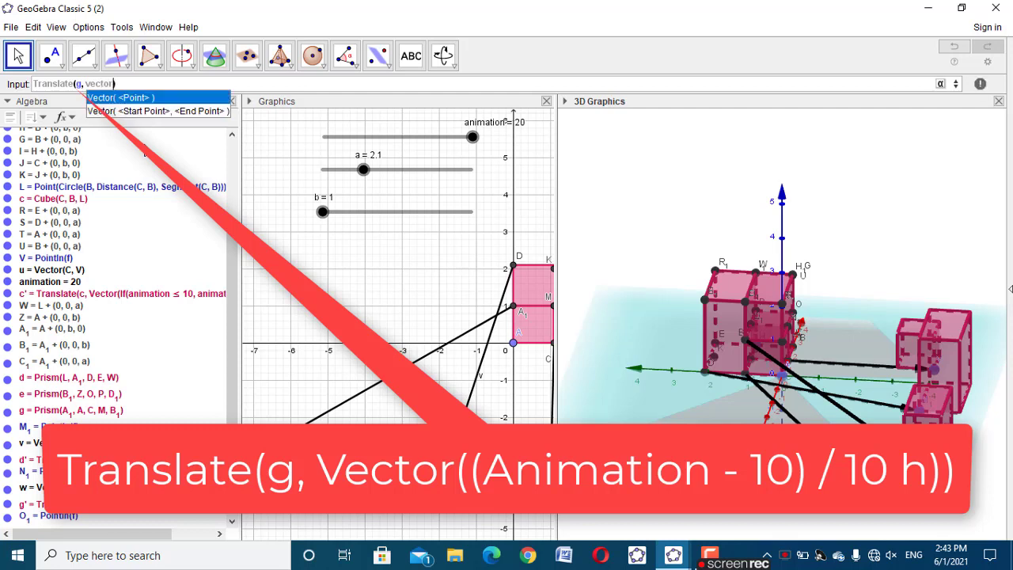
type("r")
key("Escape")
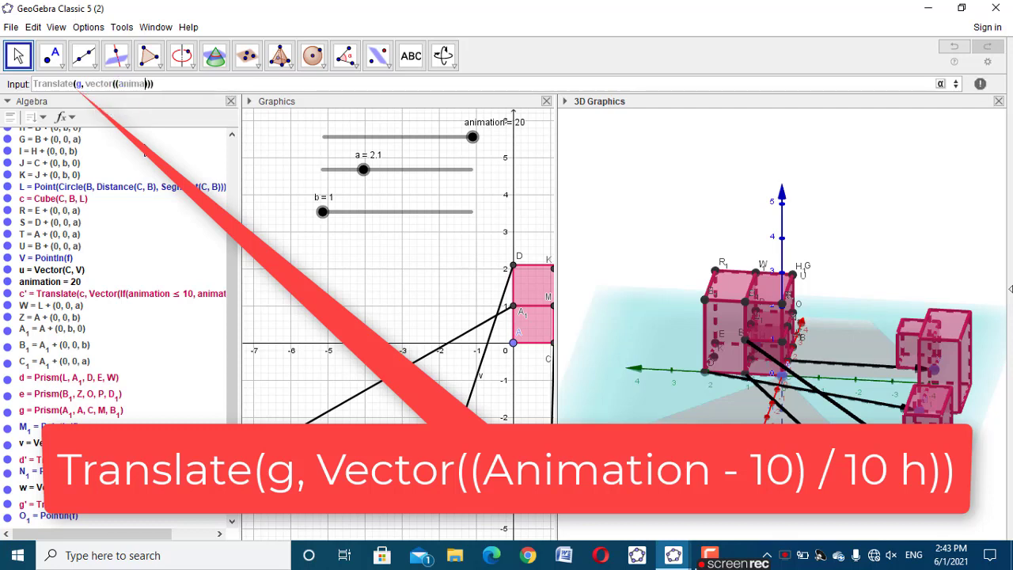
type("((animation)")
scroll(95, 348, "down", 1)
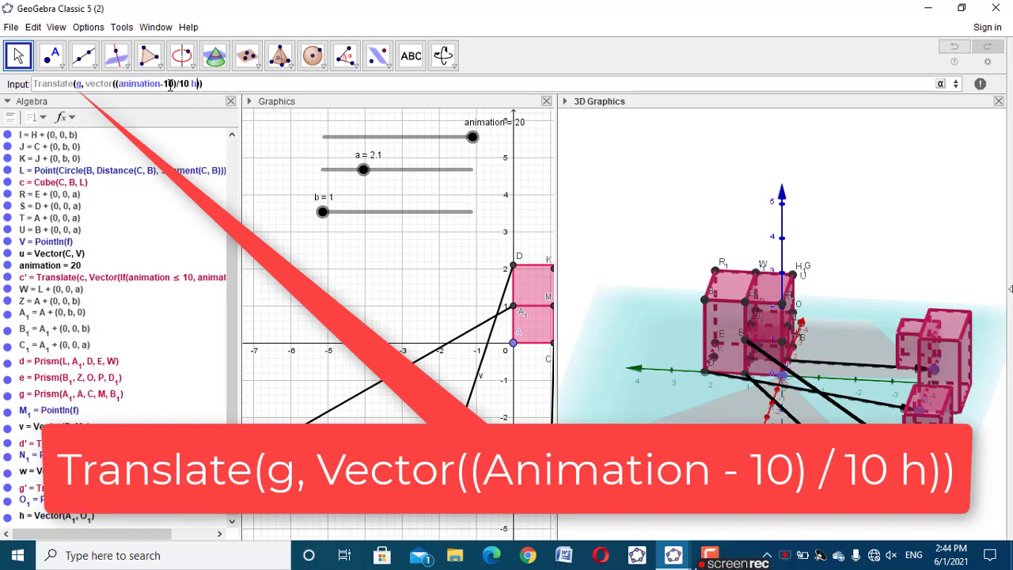
key("Return")
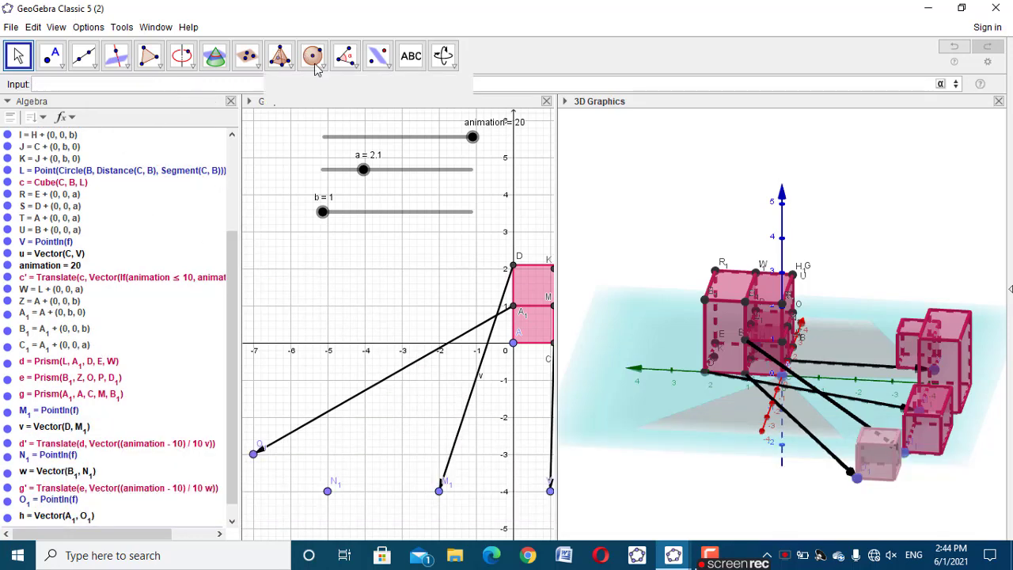
Hide the Algebra view to leave more room for the 2D and 3D graphics
left_click(353, 294)
left_click_drag(680, 484, 589, 486)
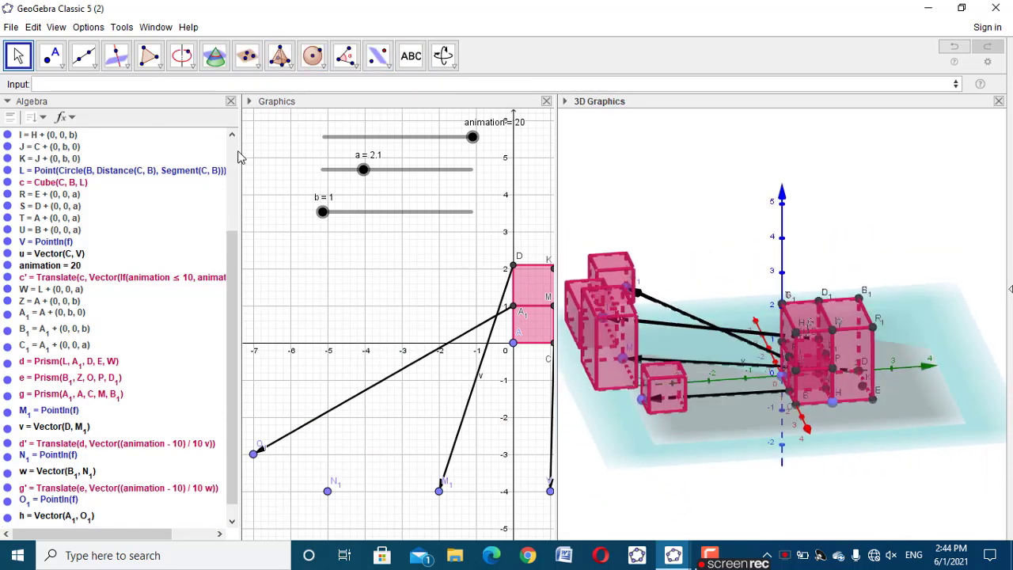
left_click(231, 101)
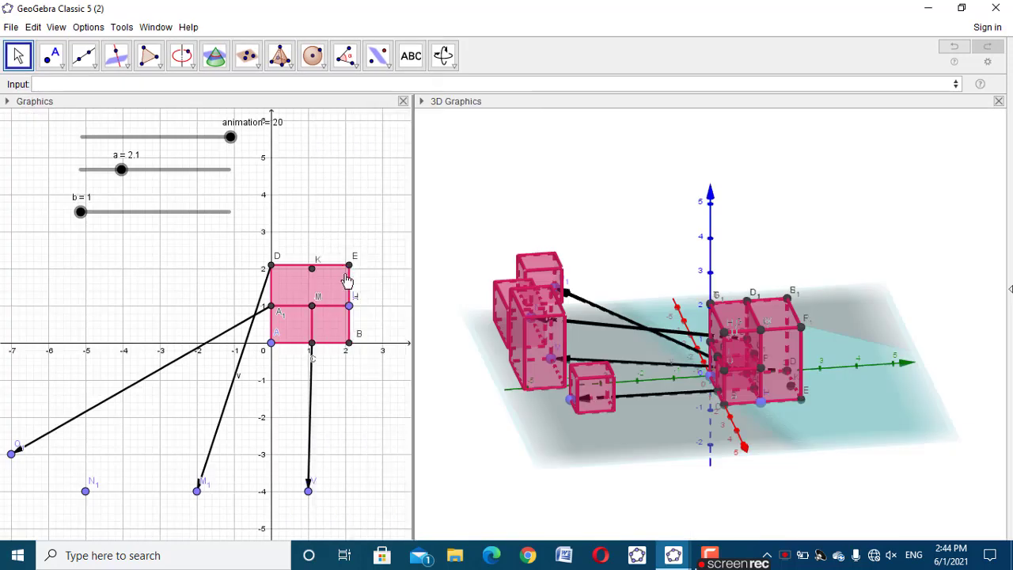
Colour the small translated cube at the tip of the vector from C black and make its fill more opaque
left_click_drag(665, 449, 722, 485)
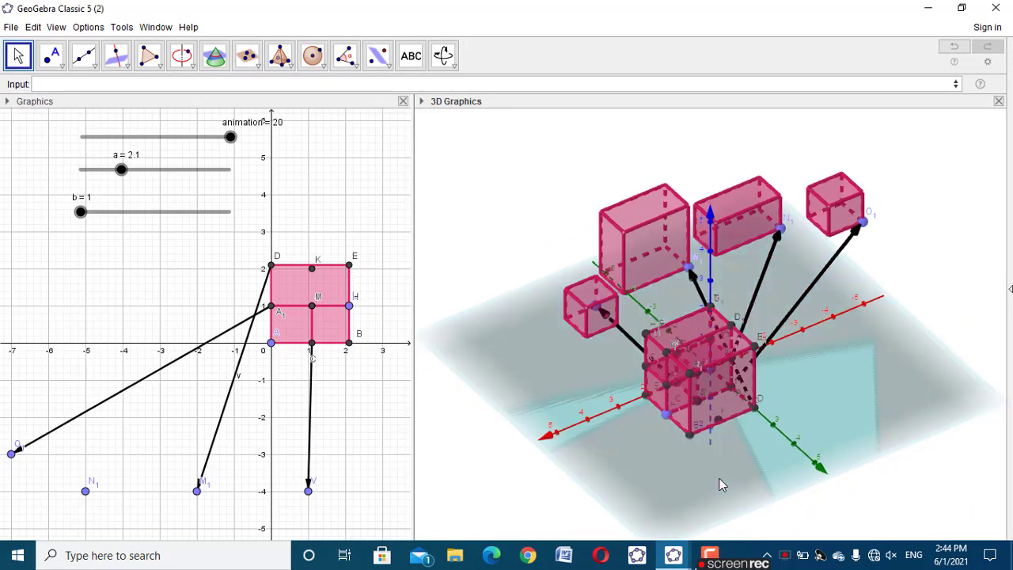
left_click(422, 102)
left_click(439, 117)
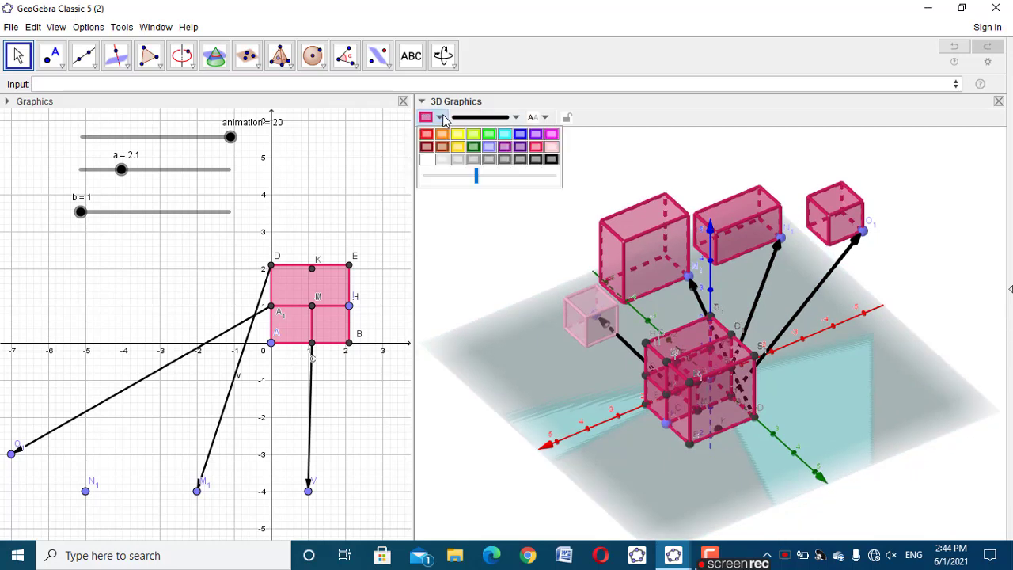
left_click(550, 159)
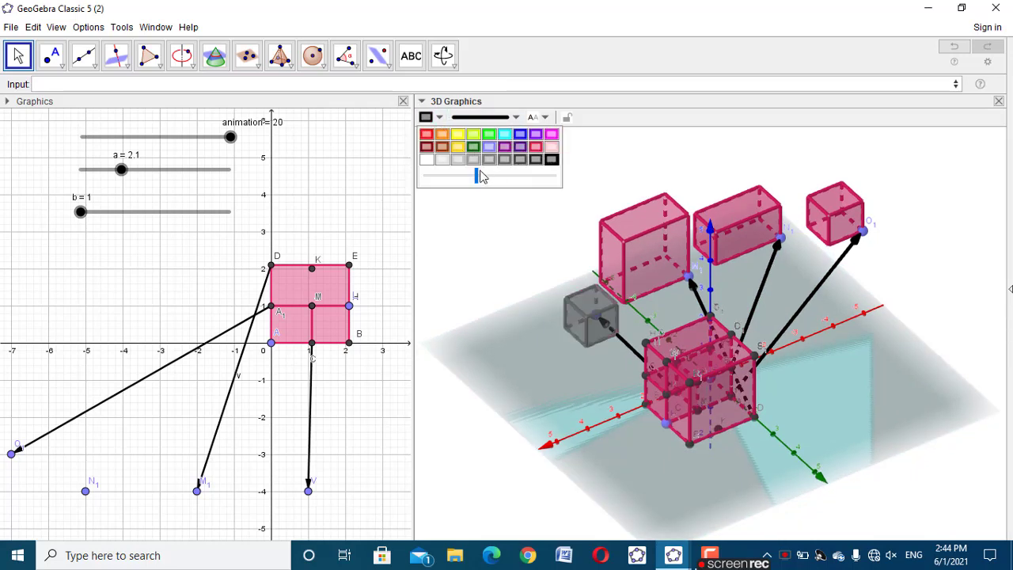
left_click_drag(477, 174, 500, 174)
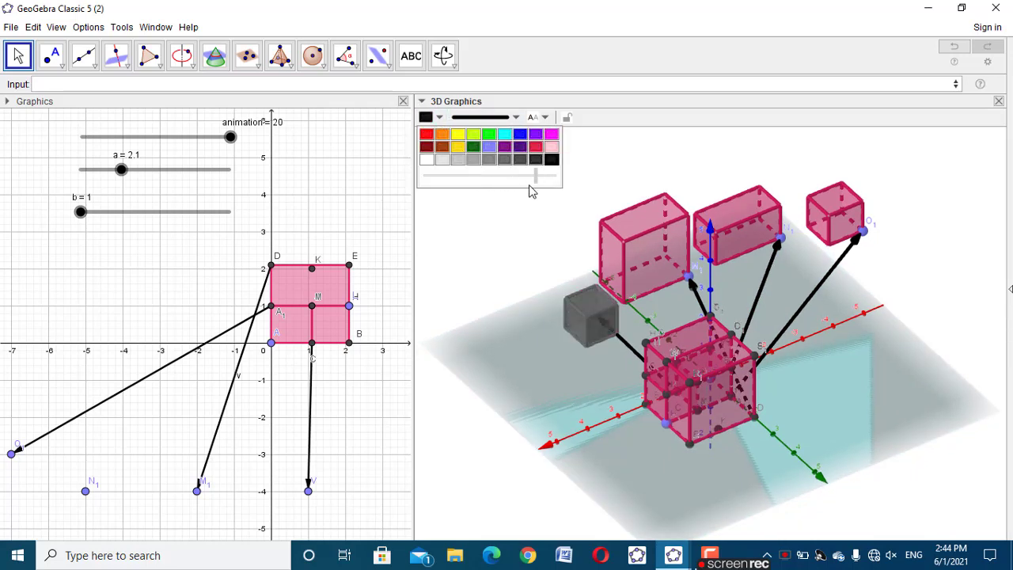
left_click(543, 227)
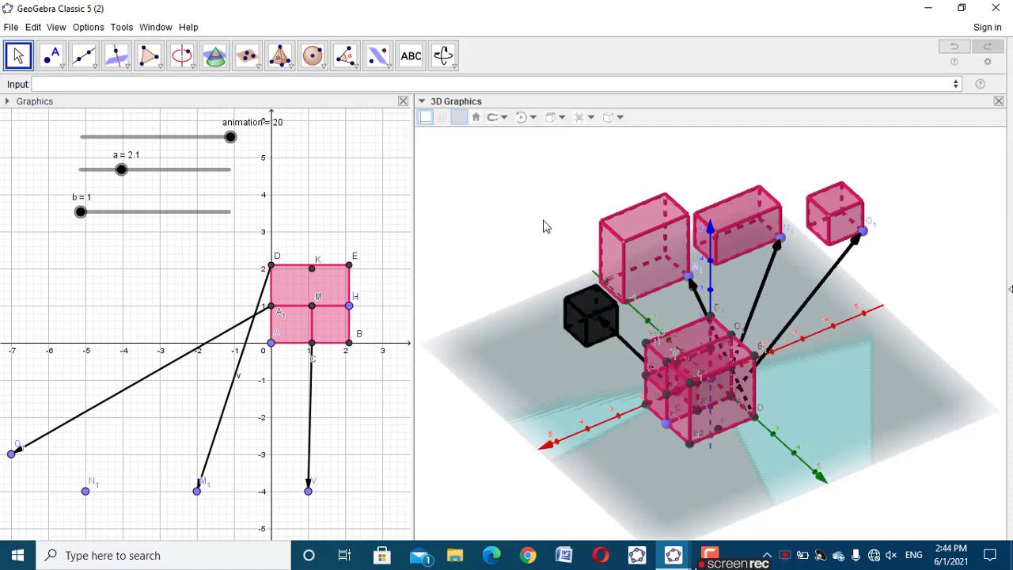
Lower the fill opacity of the black translated cube to make it see-through
left_click(587, 305)
left_click(480, 119)
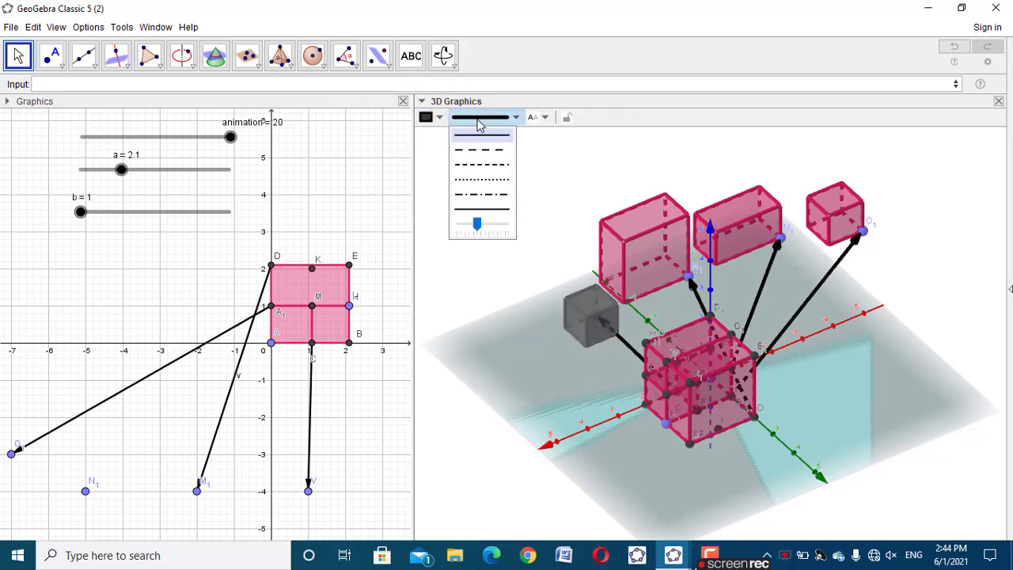
left_click(434, 117)
left_click_drag(524, 176, 487, 182)
left_click(482, 219)
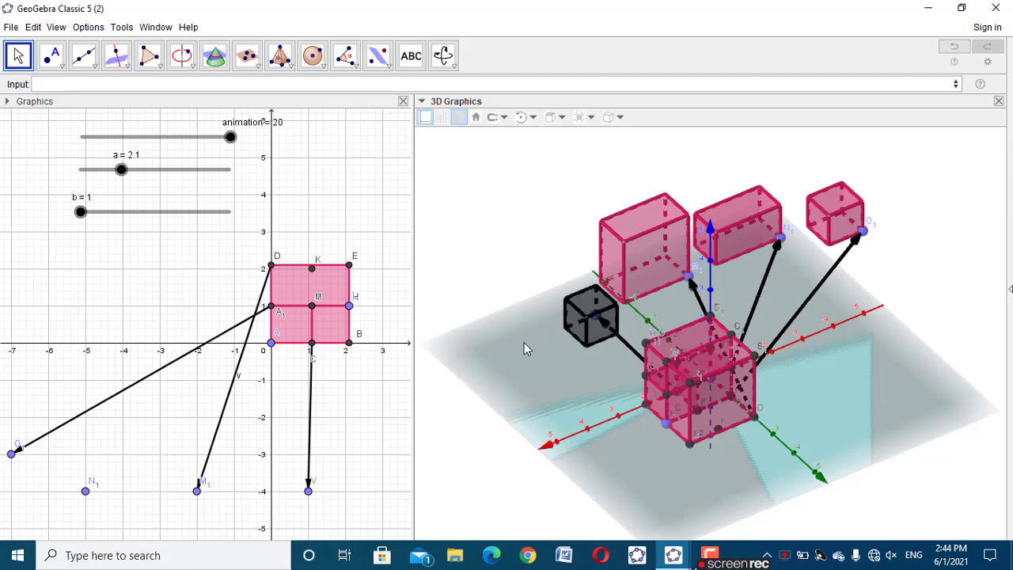
Colour the large translated prism at point M_1 blue
left_click_drag(527, 346, 556, 316)
left_click(556, 308)
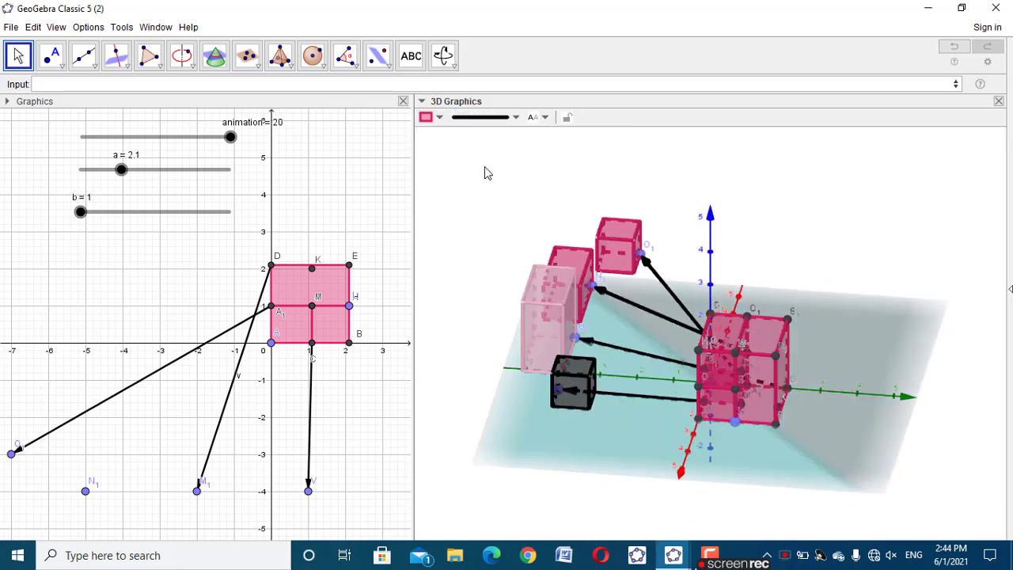
left_click(439, 117)
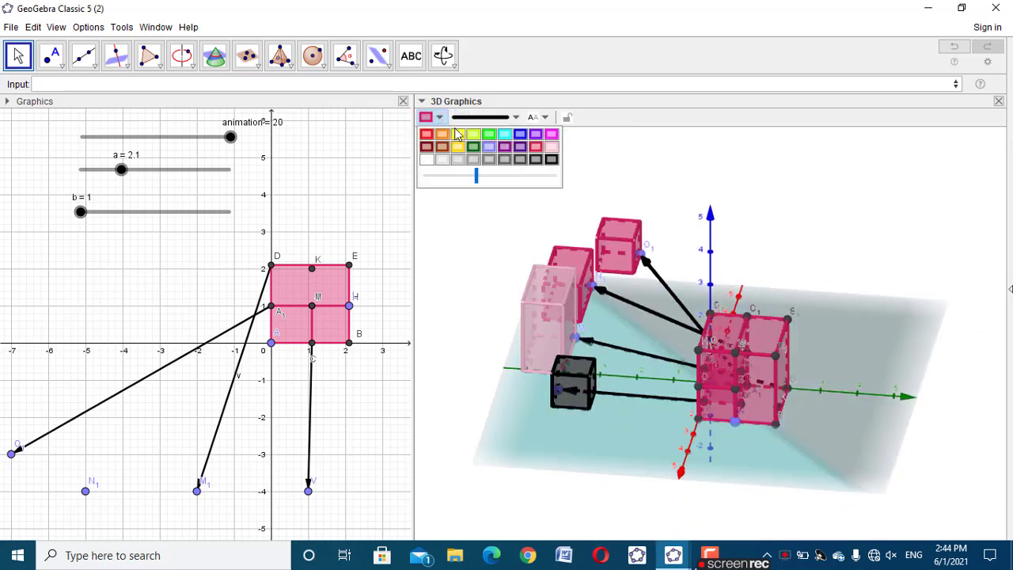
left_click(520, 134)
left_click(499, 267)
Colour the translated prism at point N_1 green
left_click(574, 262)
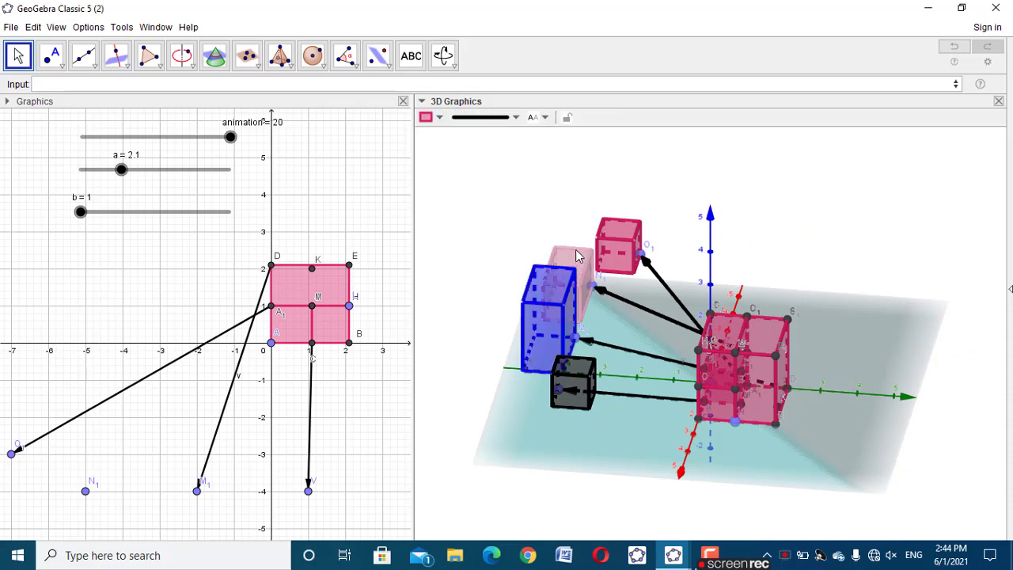
left_click(440, 117)
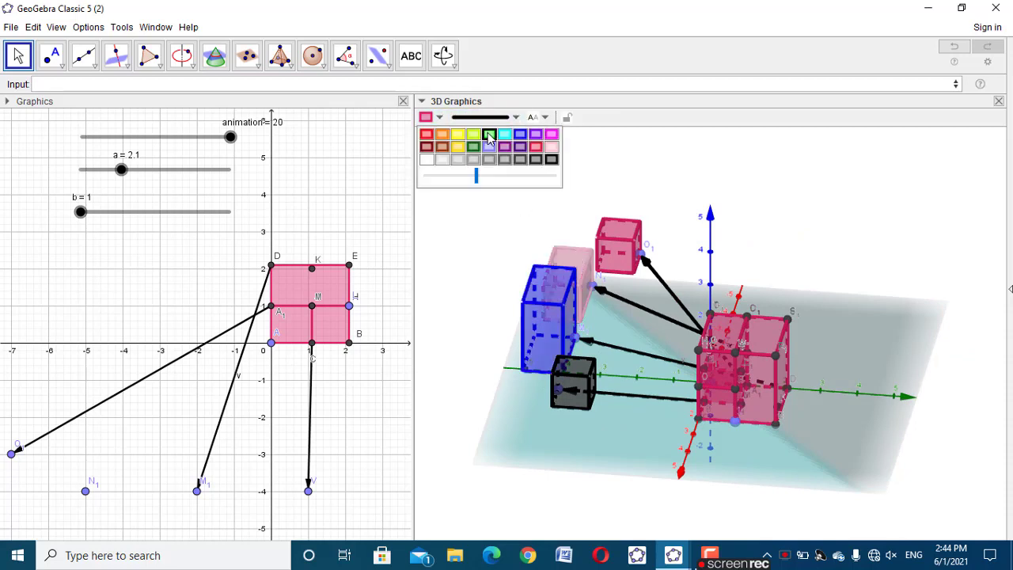
left_click(489, 139)
left_click(496, 204)
Colour the translated prism at point O_1 yellow
left_click(603, 239)
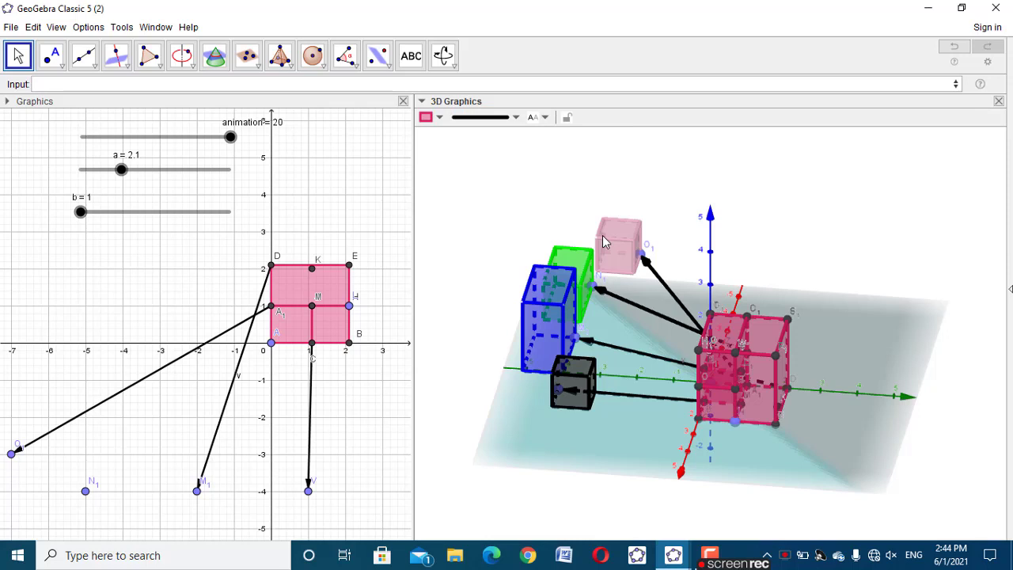
left_click(439, 117)
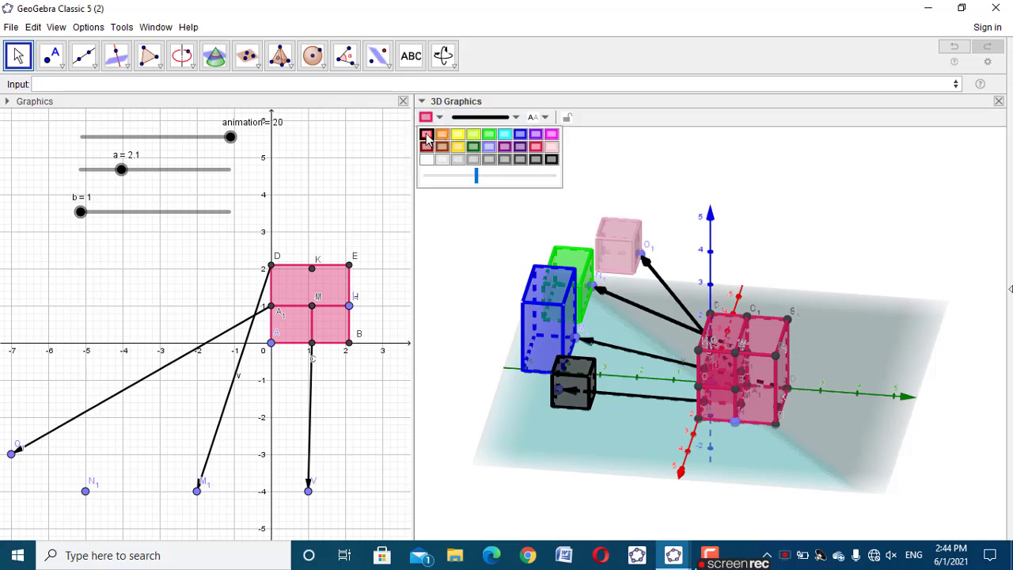
left_click(426, 135)
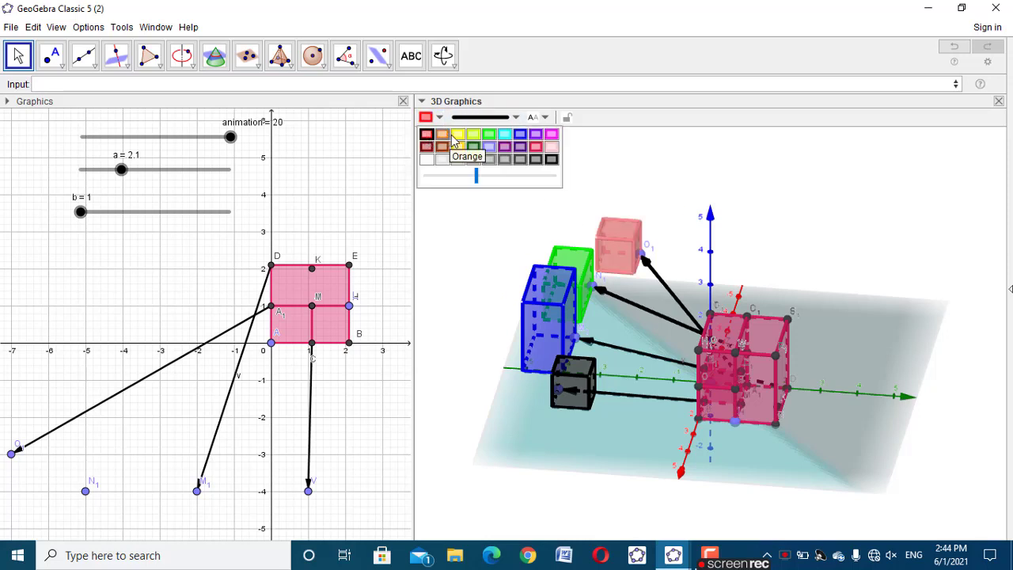
left_click(457, 135)
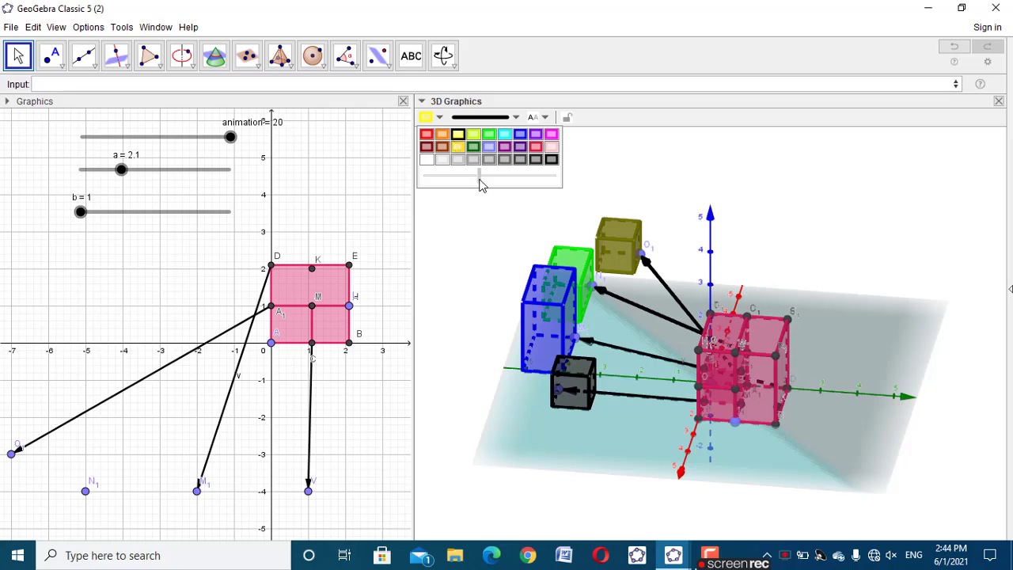
left_click(480, 211)
left_click_drag(897, 328, 863, 327)
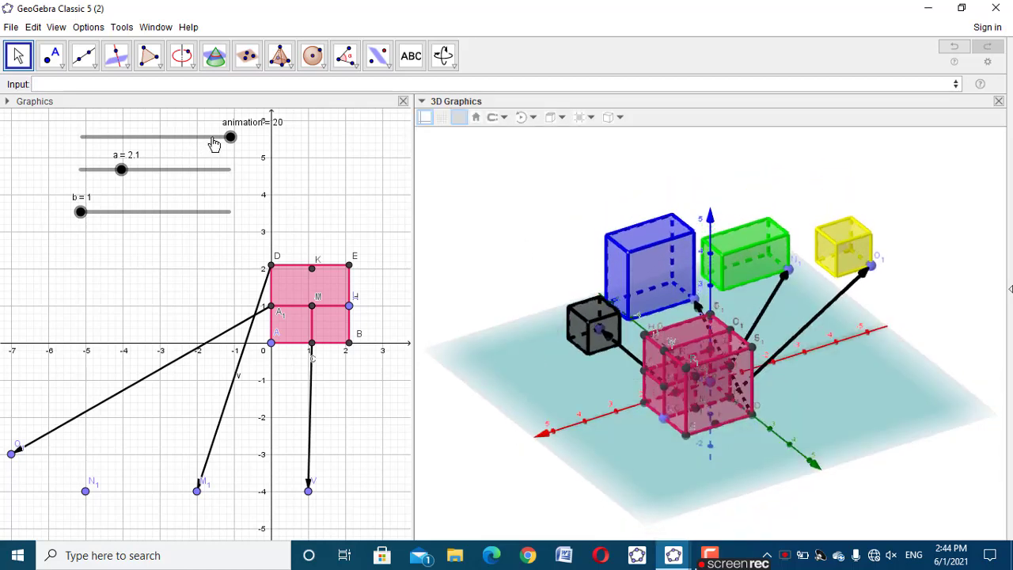
Set the animation slider to 3 and make the green prism show only when animation>=10
left_click_drag(220, 144, 115, 162)
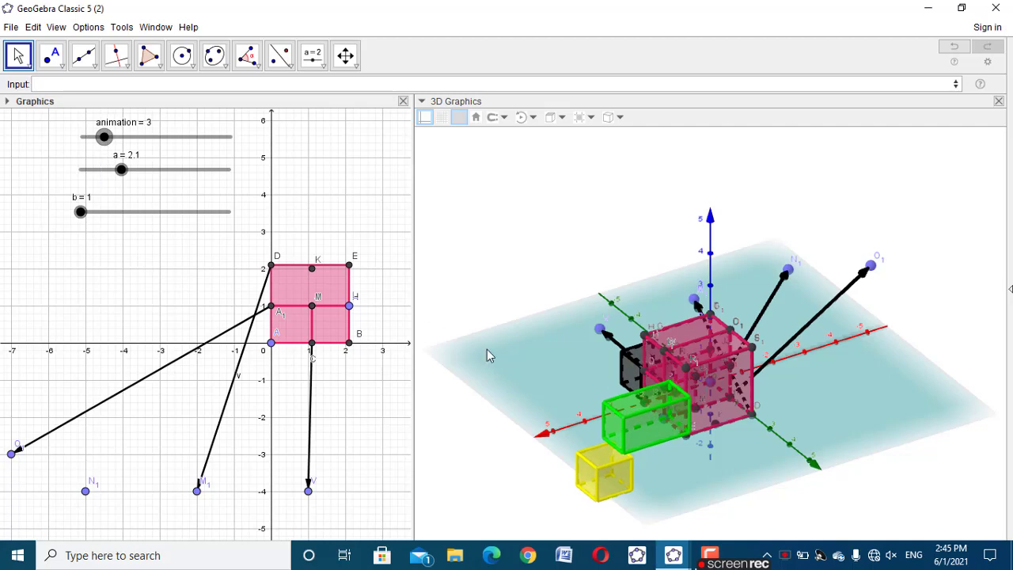
right_click(635, 419)
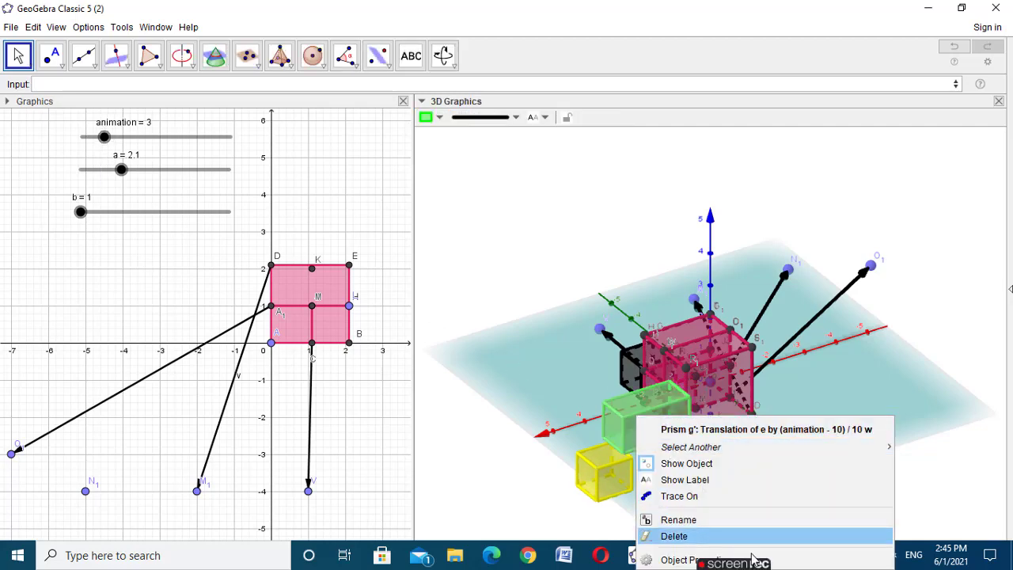
left_click(827, 560)
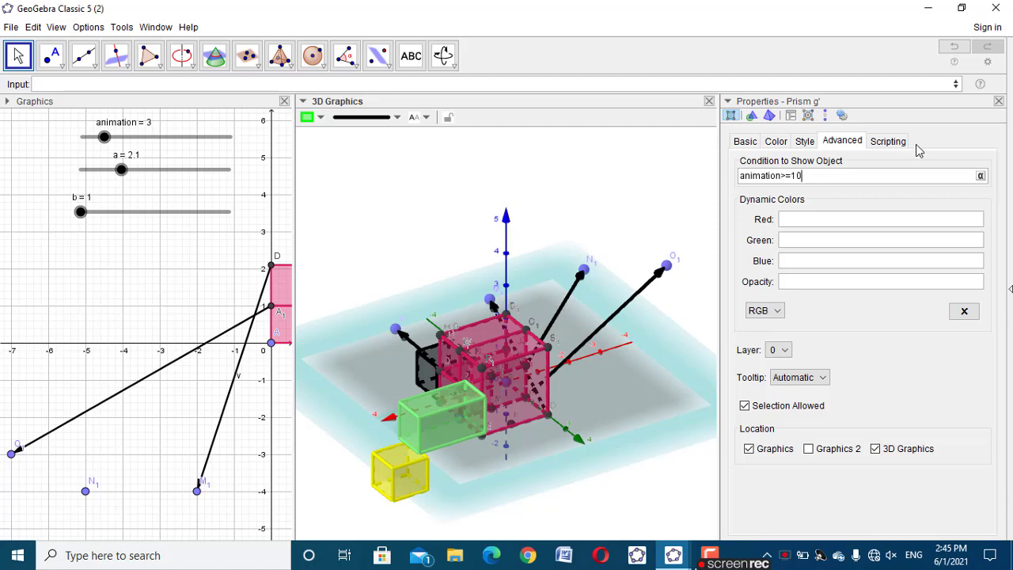
left_click(999, 101)
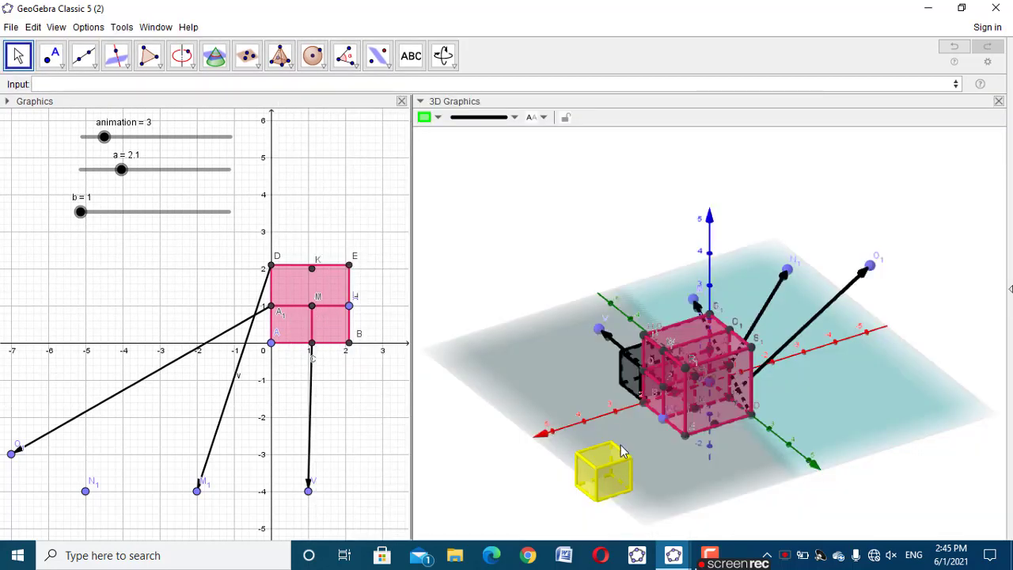
Set the yellow translated prism's condition to show object to animation>=10
left_click(621, 453)
right_click(621, 452)
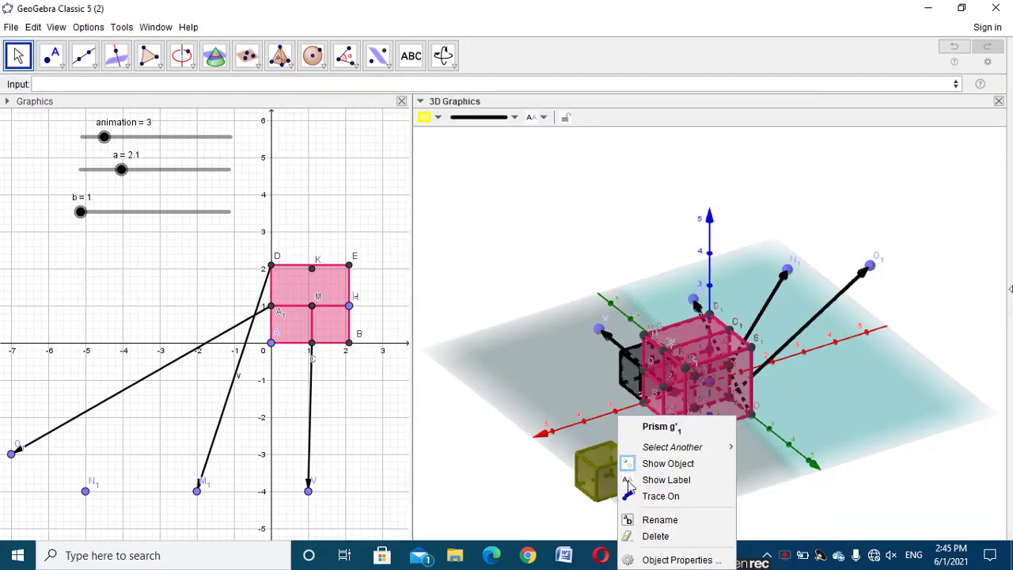
left_click(671, 559)
left_click(854, 182)
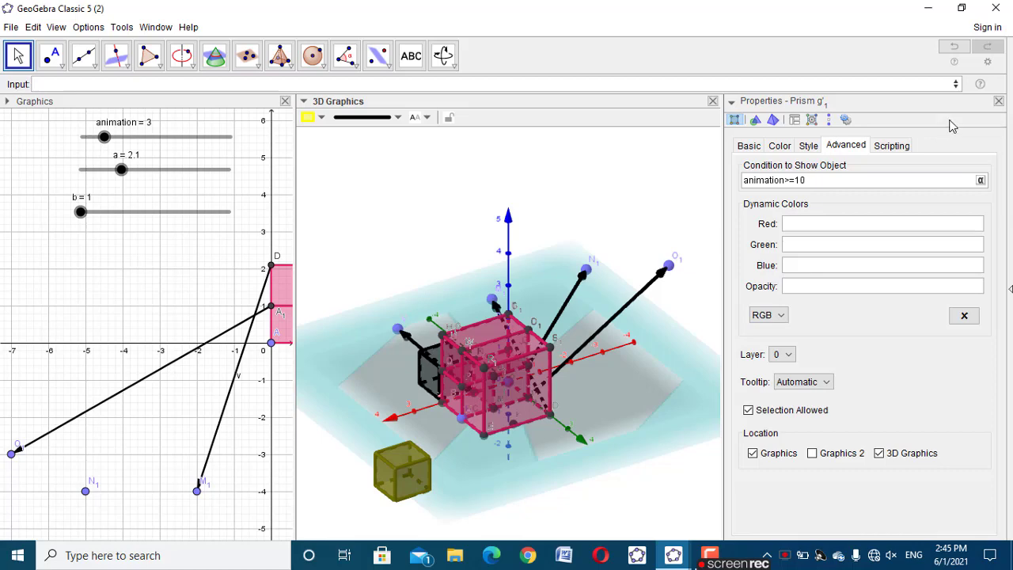
left_click(1000, 102)
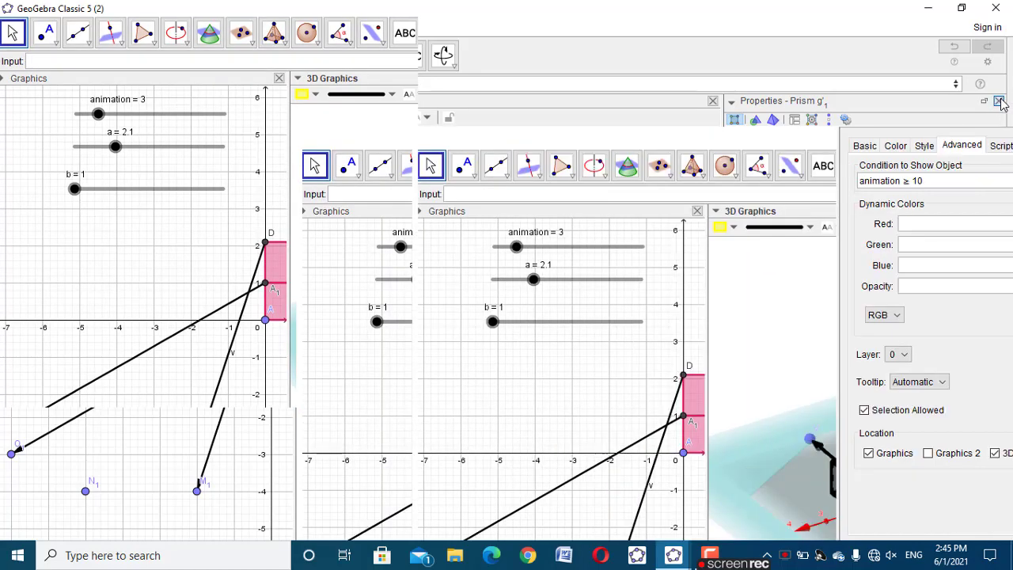
Set the animation slider to 20 and view the separated solids from another side
left_click(91, 140)
left_click_drag(92, 139, 251, 150)
left_click(888, 482)
left_click_drag(888, 483, 607, 280)
Add a large, bold LaTeX text reading a^3-b^3 in the empty space above the translated solids
left_click(405, 66)
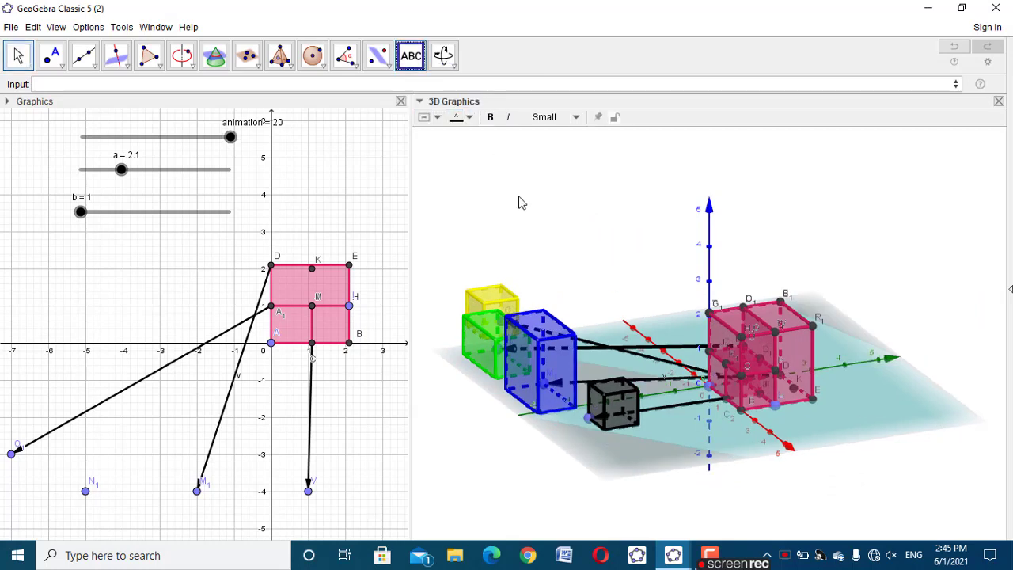
left_click(521, 199)
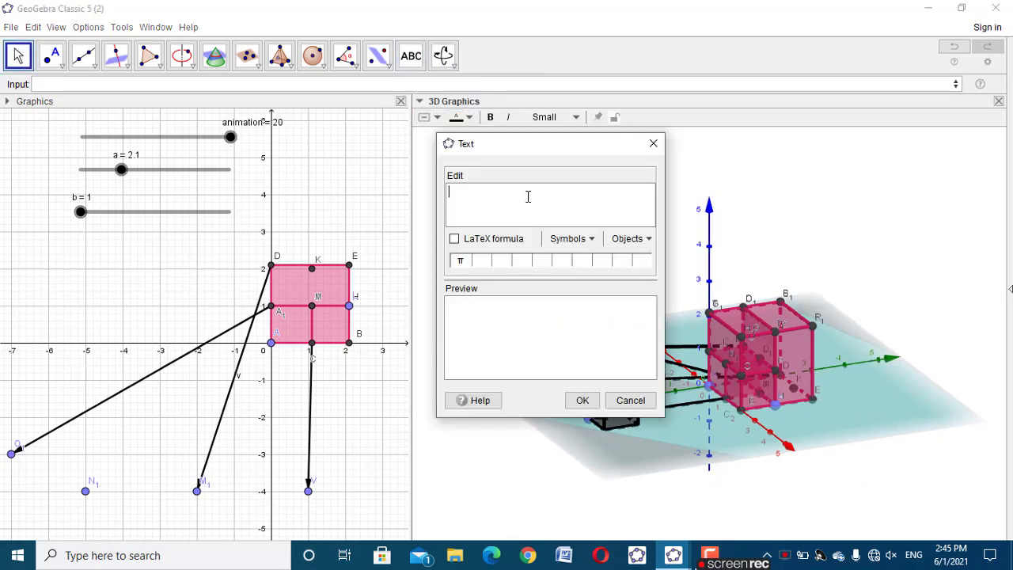
type("\\text{a^3-b^3")
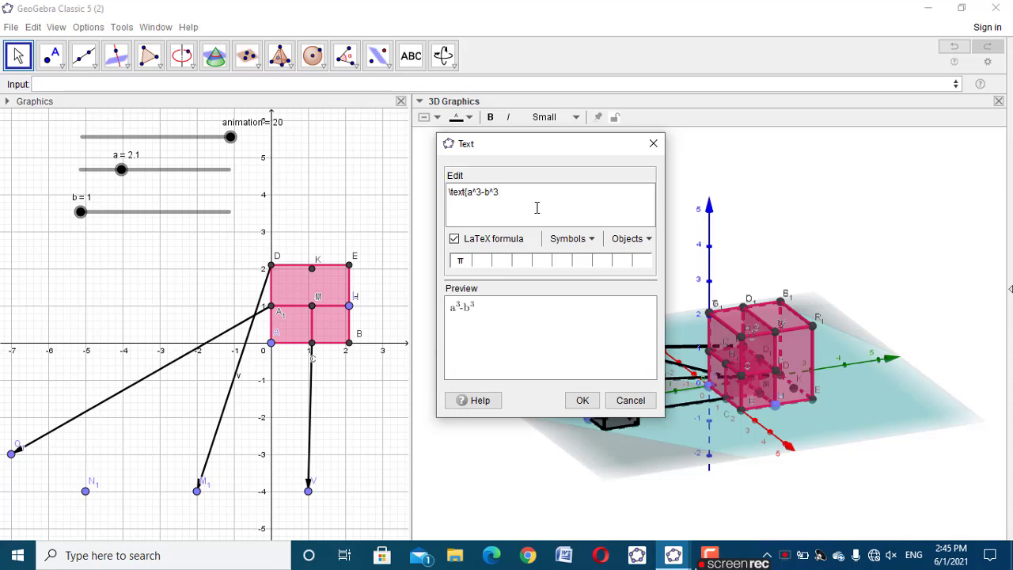
left_click(545, 117)
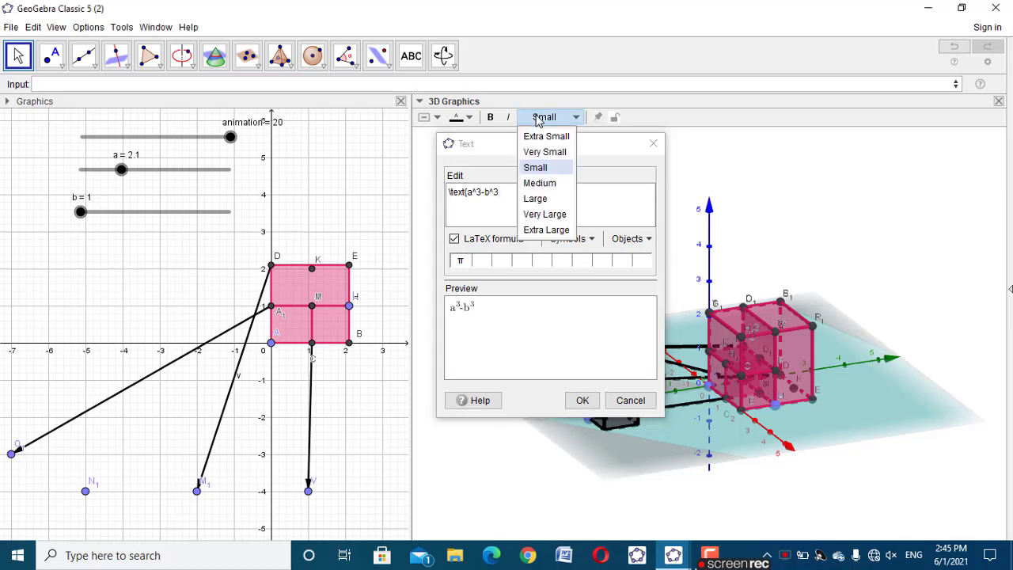
left_click(535, 199)
left_click(489, 117)
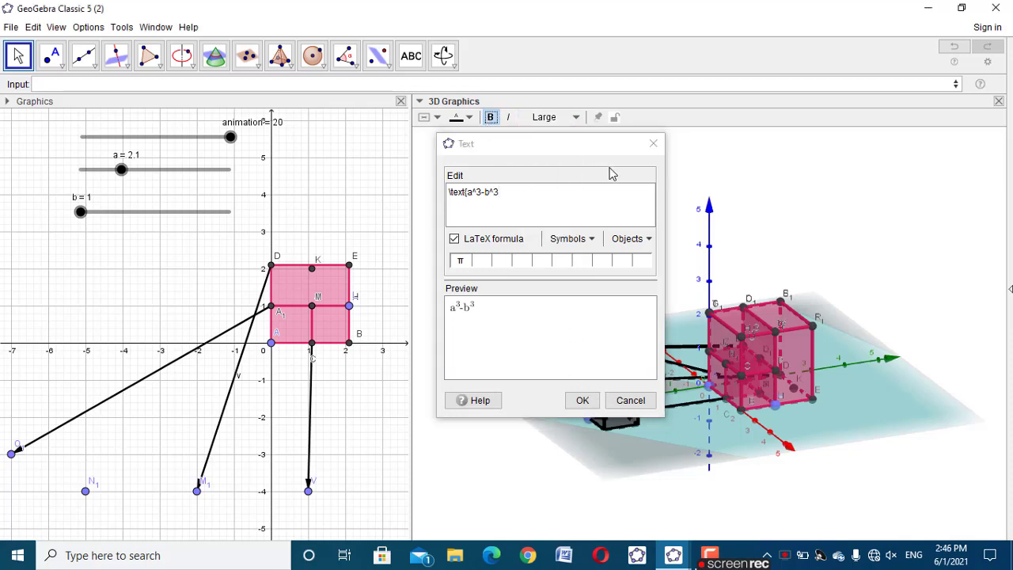
left_click(581, 400)
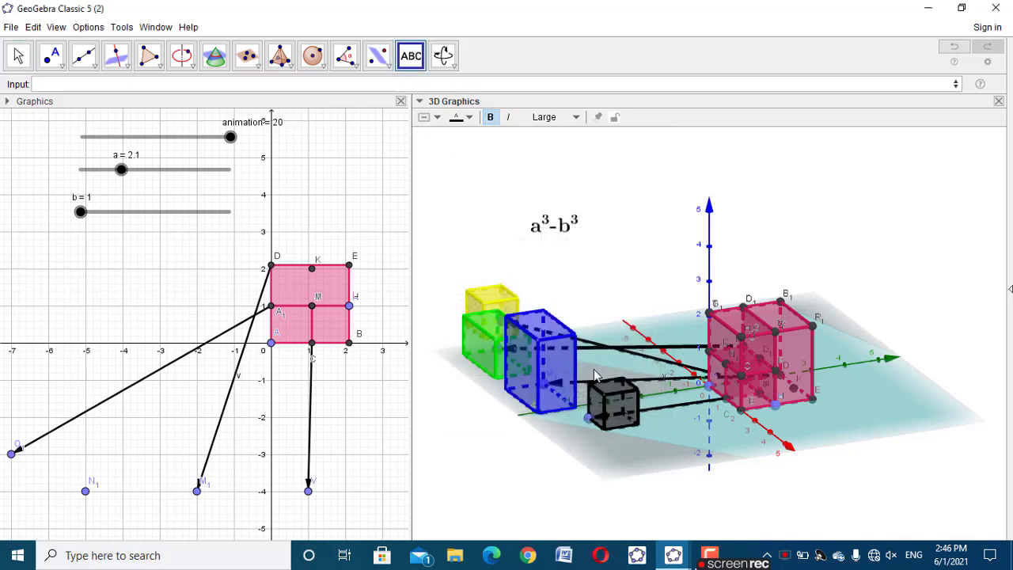
Edit the a^3-b^3 text to read a^3-b^3=?
left_click(17, 56)
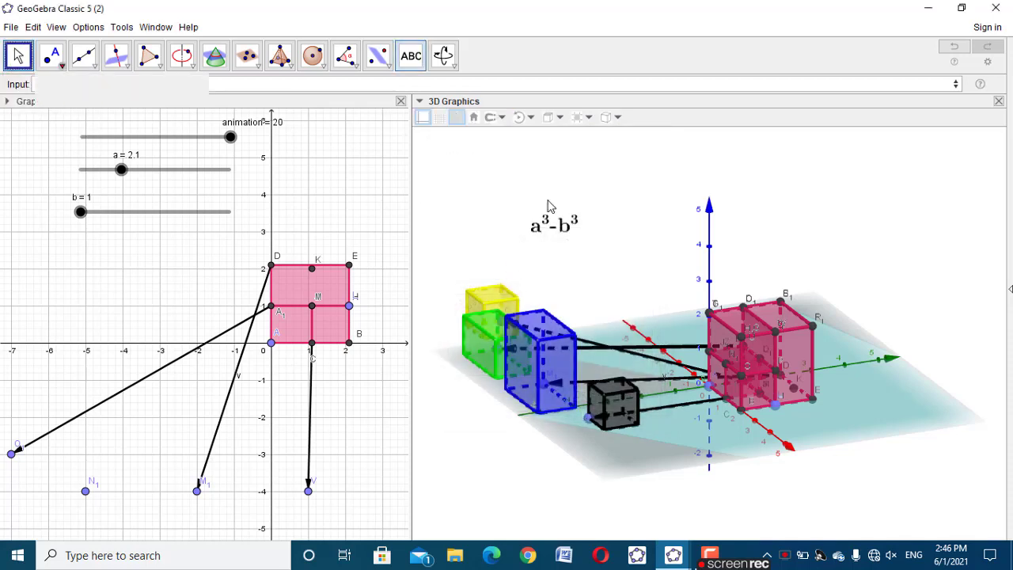
left_click(564, 227)
right_click(564, 226)
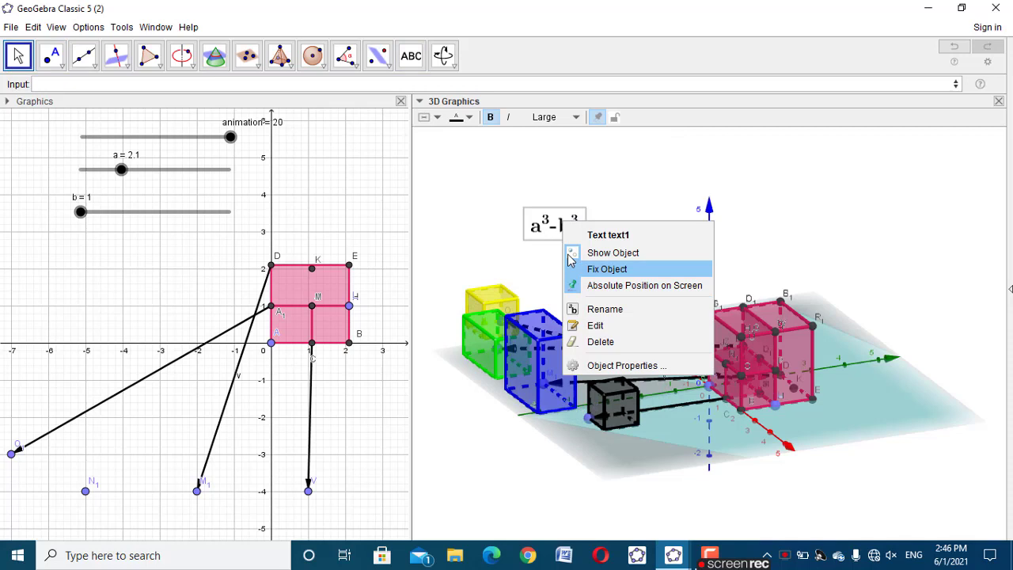
left_click(610, 324)
left_click(554, 207)
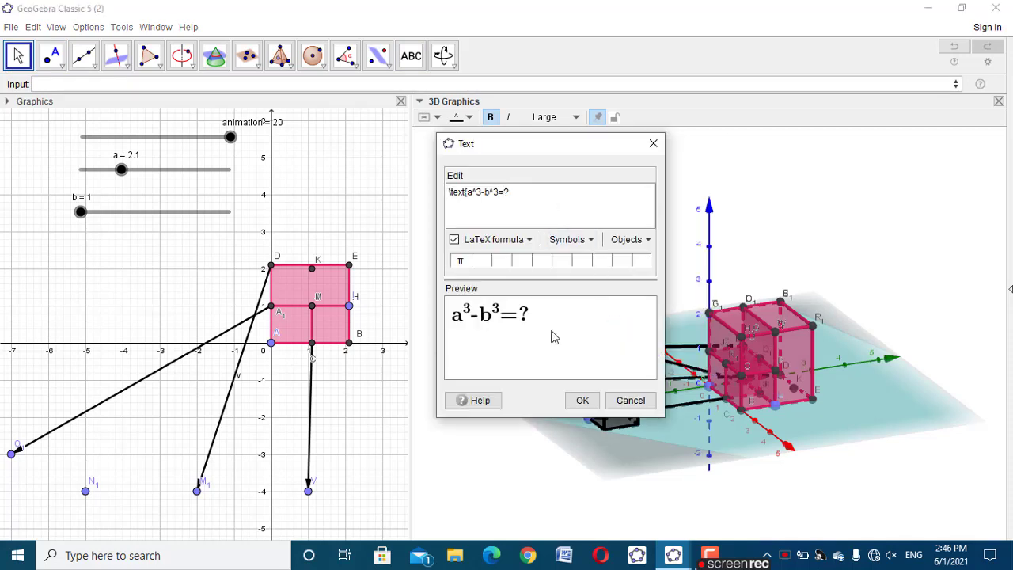
left_click(583, 399)
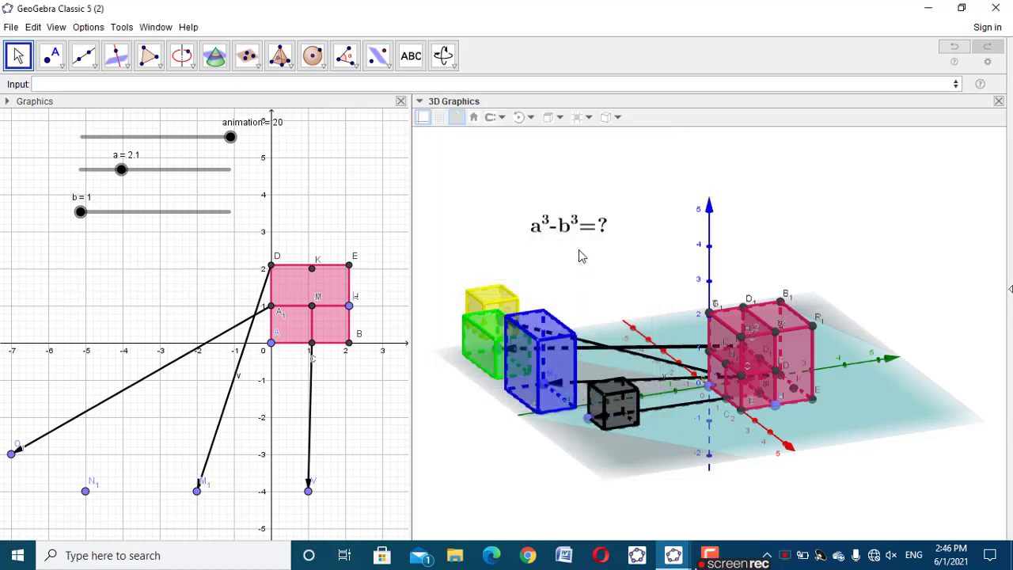
Move the a^3-b^3=? text up into the corner of the 3D view and widen the 3D view
left_click_drag(576, 228, 502, 164)
left_click(512, 250)
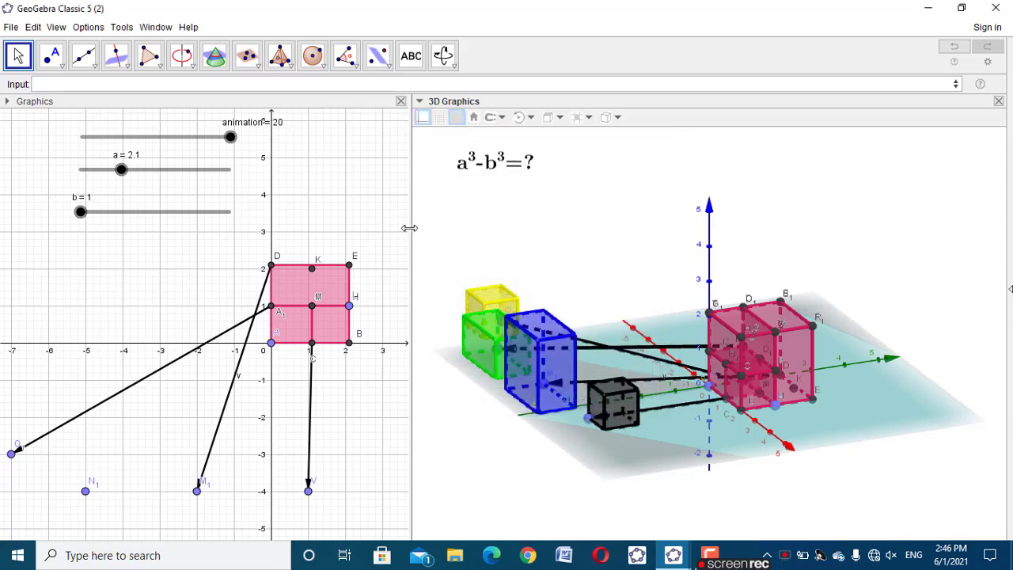
left_click_drag(409, 228, 340, 228)
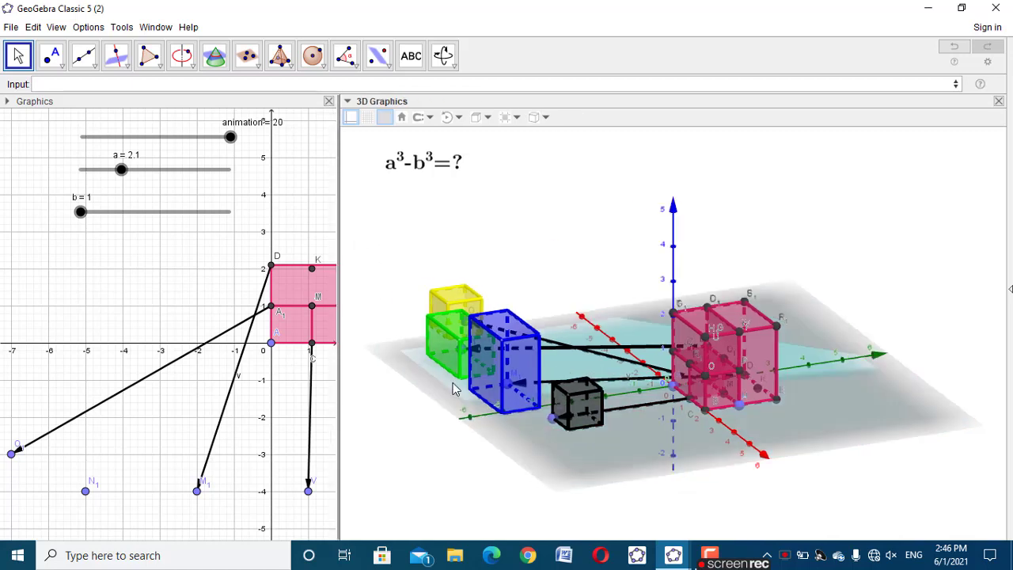
Add a LaTeX text reading a-b above the blue and black solids
left_click(412, 56)
left_click(554, 176)
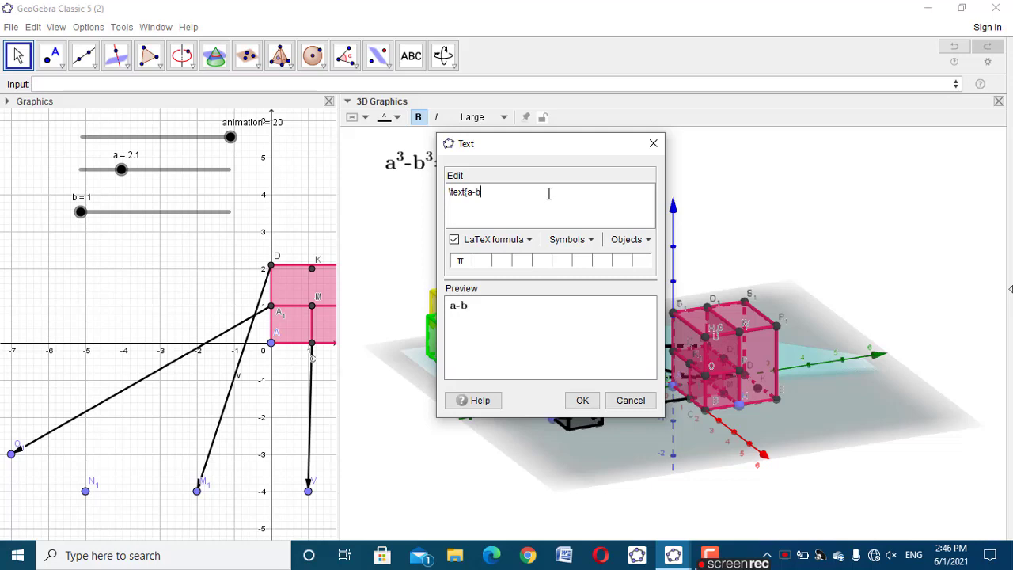
left_click(584, 401)
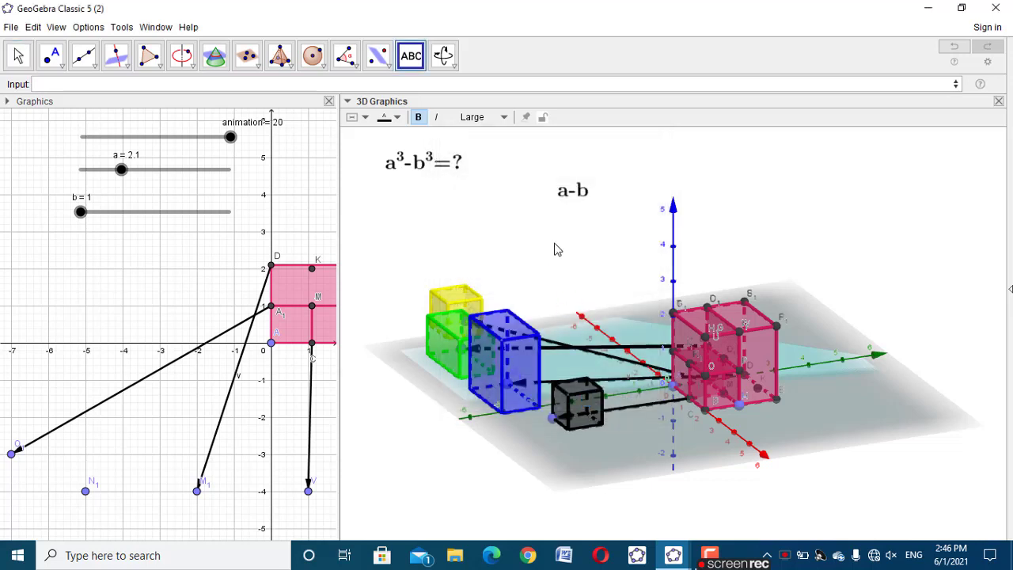
Add a LaTeX text linked to the a-b text and place it just below the original
left_click(556, 247)
left_click_drag(559, 147, 790, 143)
left_click(566, 198)
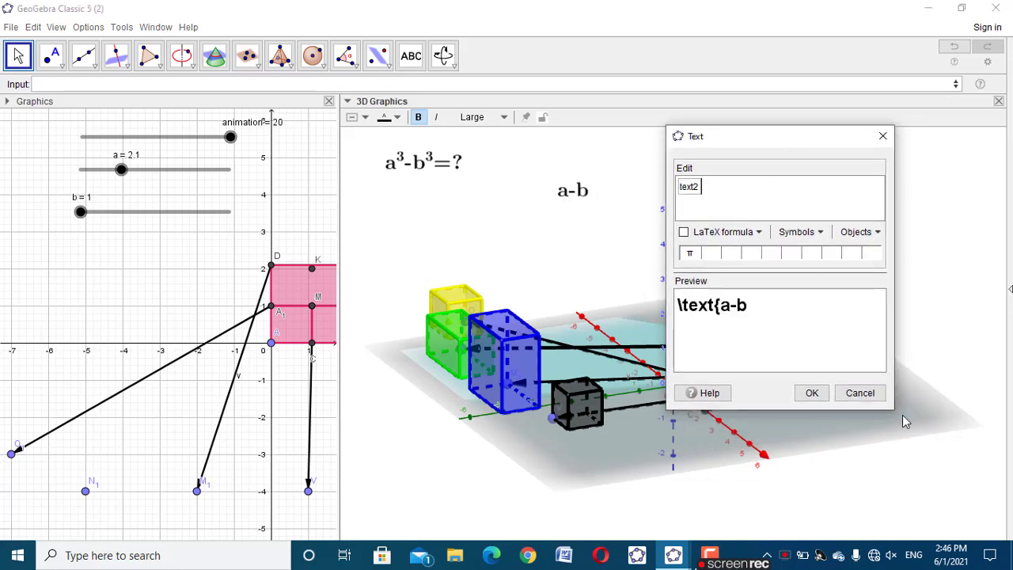
left_click(685, 232)
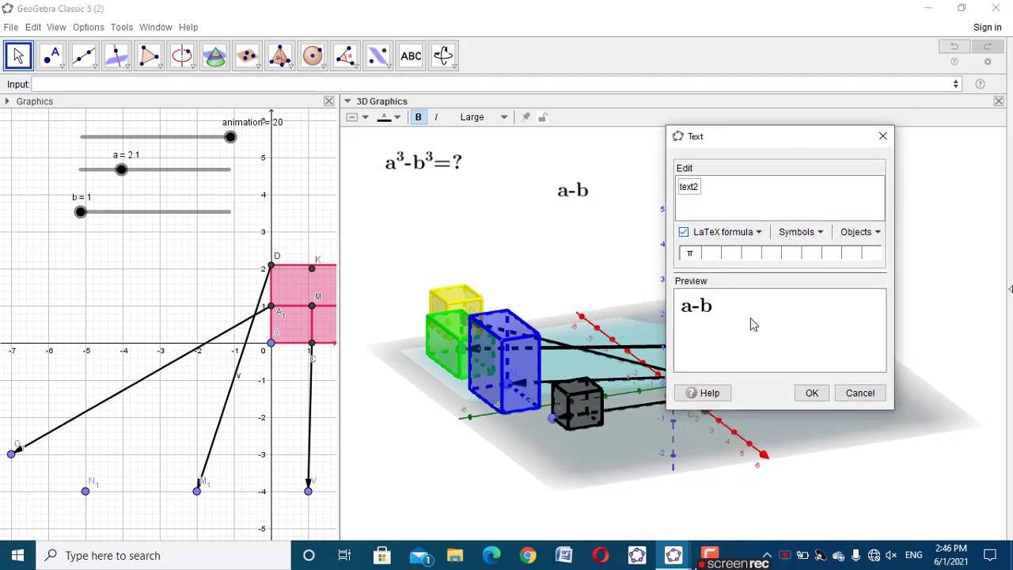
left_click(811, 392)
Add another LaTeX text linked to the first a-b text, placed beside the vertical axis
left_click(619, 204)
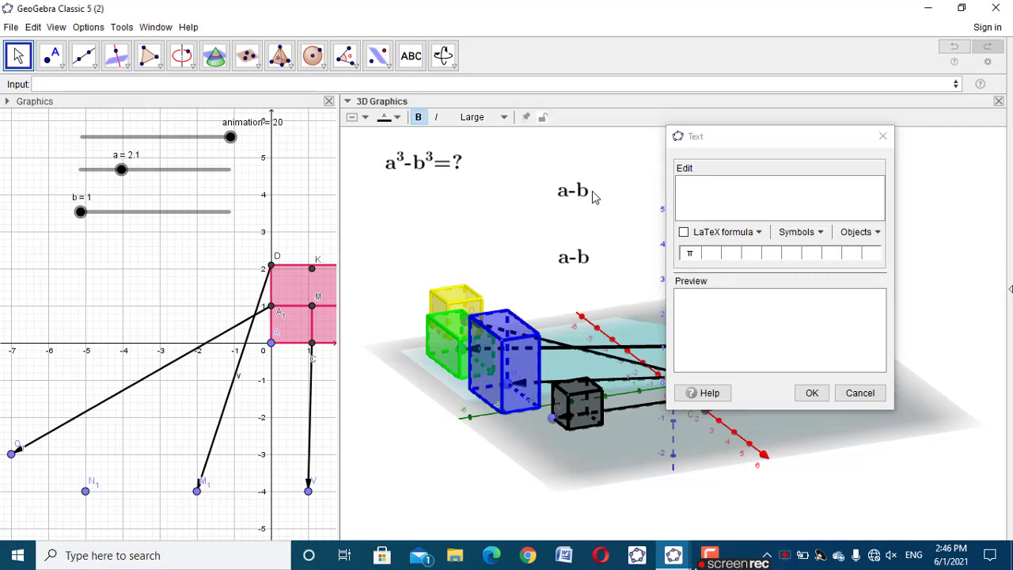
left_click(592, 198)
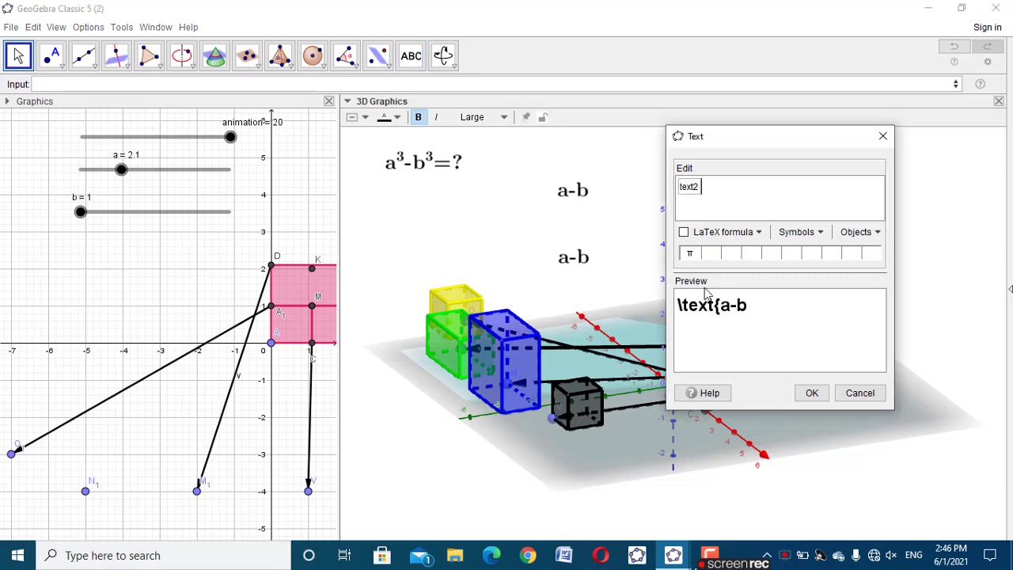
left_click(684, 232)
left_click(811, 393)
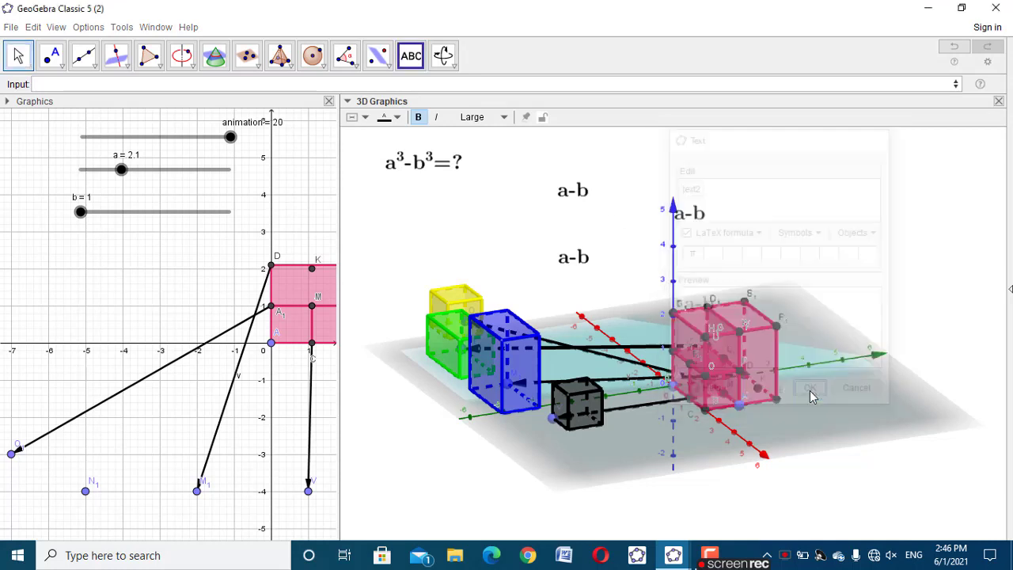
Add a plain text reading a beside the first a-b text
left_click(619, 197)
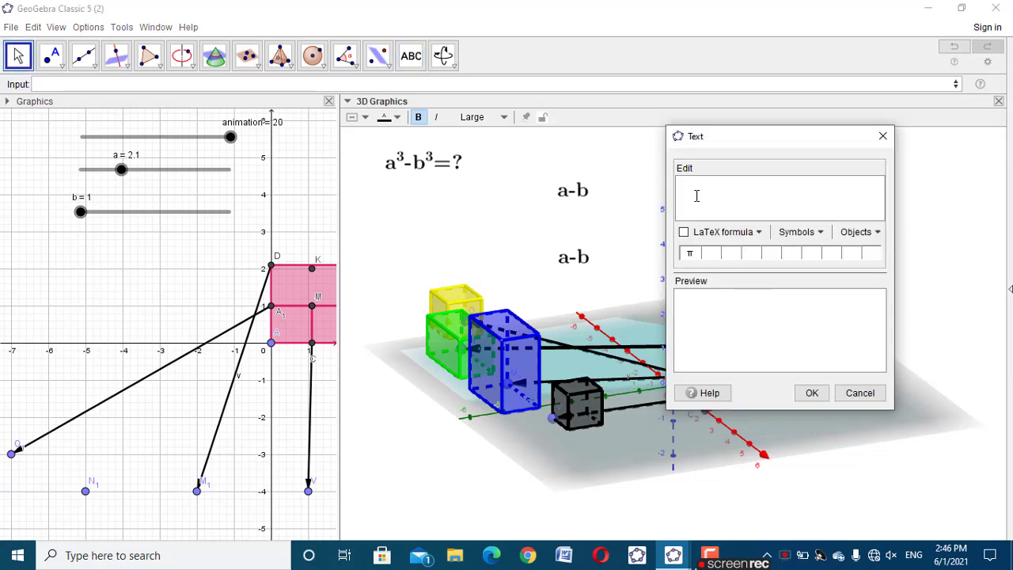
type("a")
left_click(811, 393)
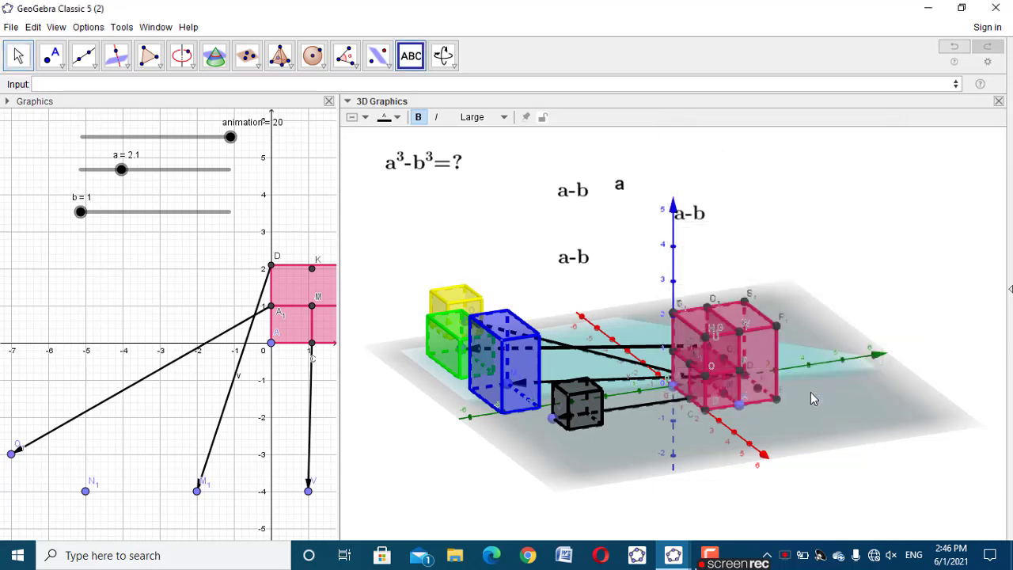
Add a LaTeX text linked to the plain a text and place it right next to the original
left_click(641, 173)
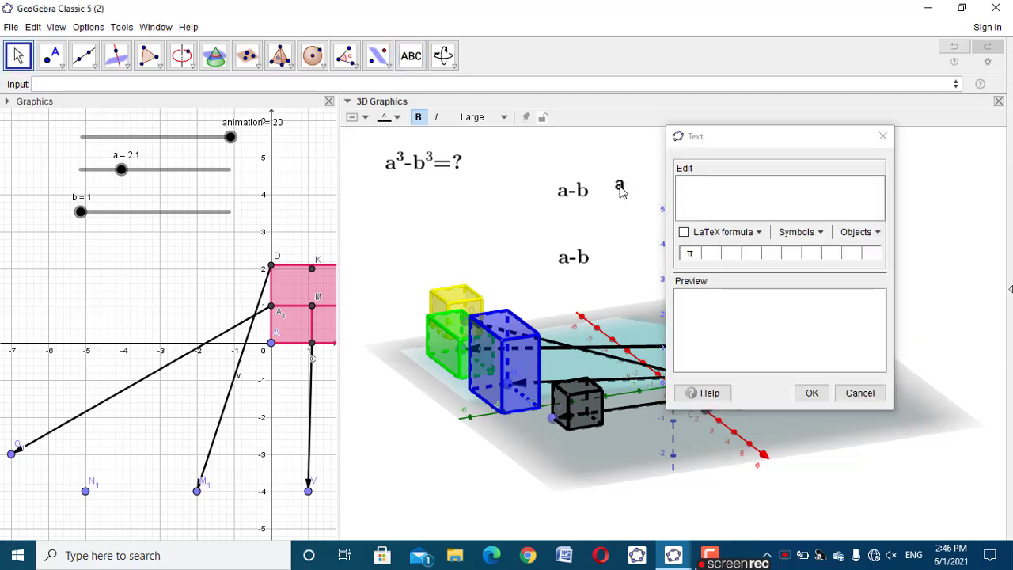
left_click(619, 187)
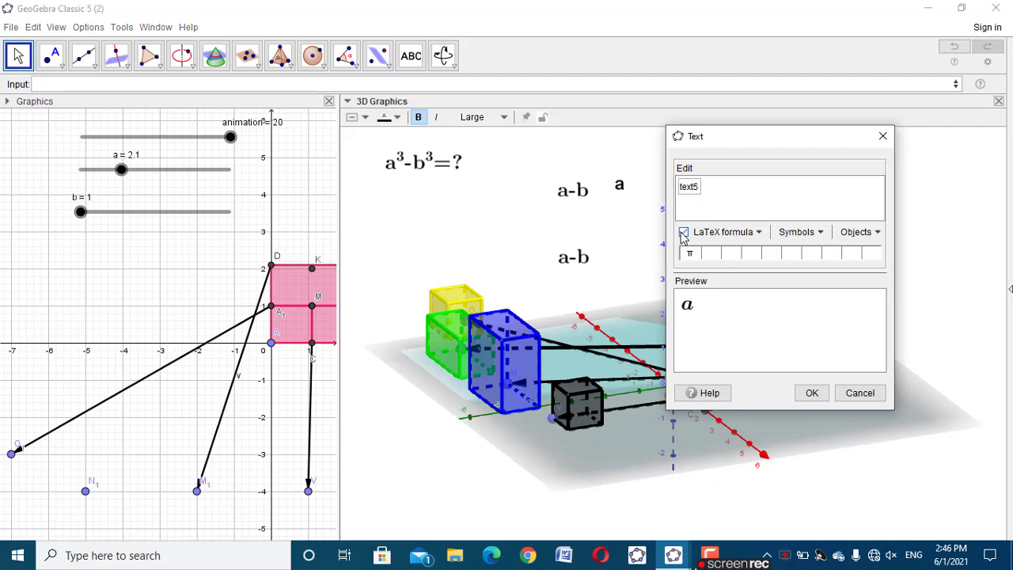
left_click(683, 232)
left_click(683, 232)
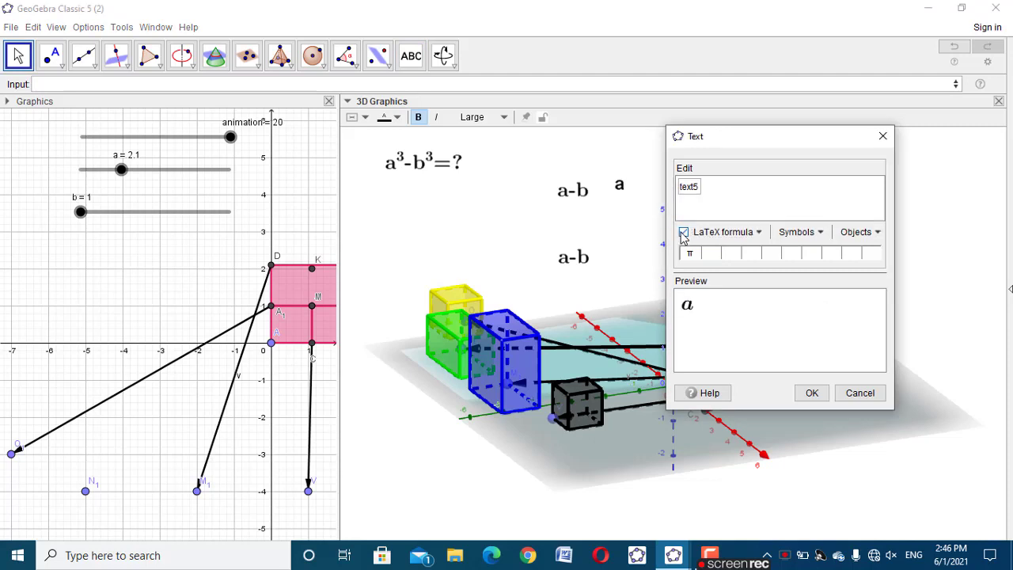
left_click(811, 392)
Add a second LaTeX text linked to the plain a text, placed above the pink cube
left_click(777, 264)
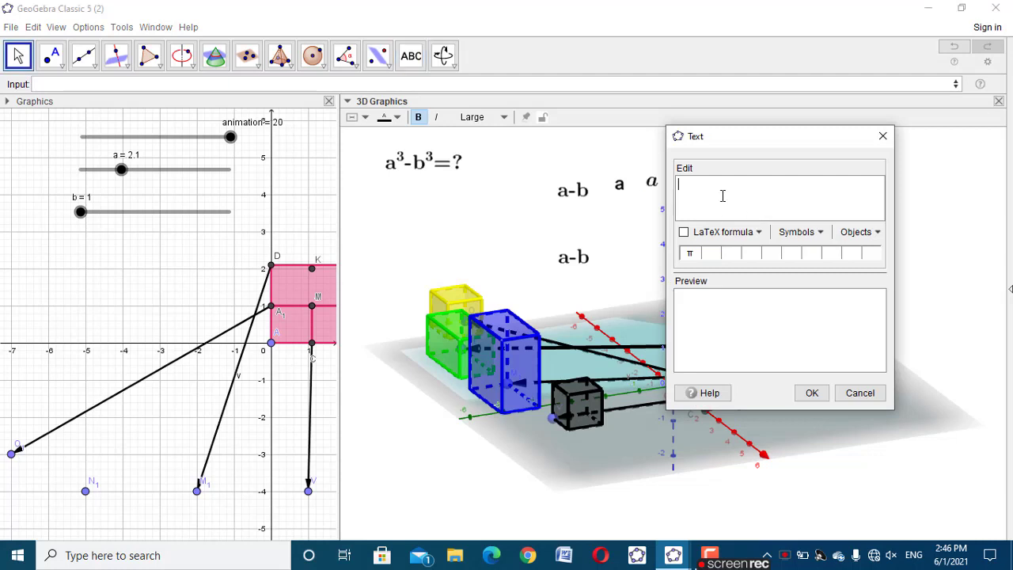
left_click(615, 188)
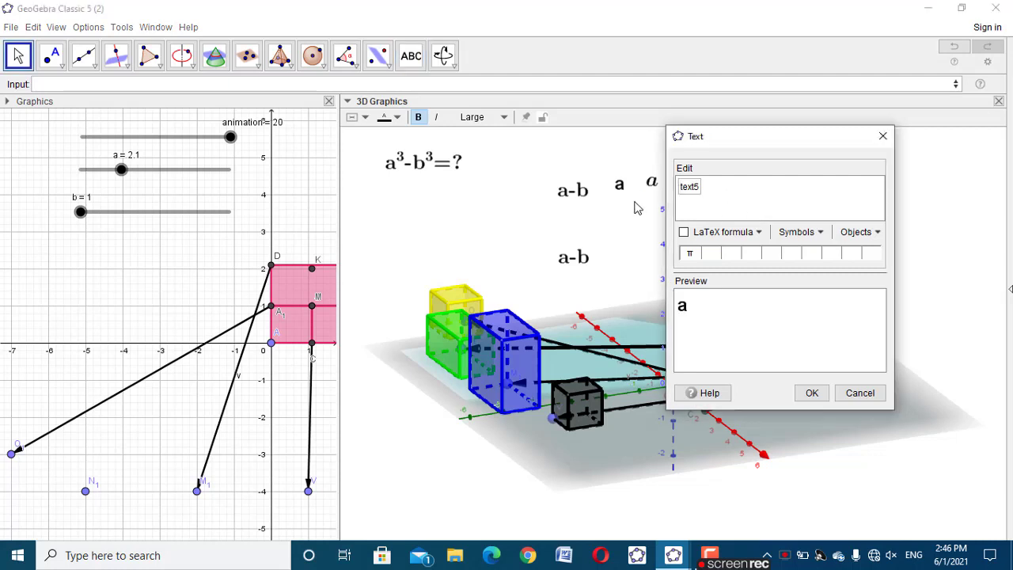
left_click(684, 232)
left_click(810, 393)
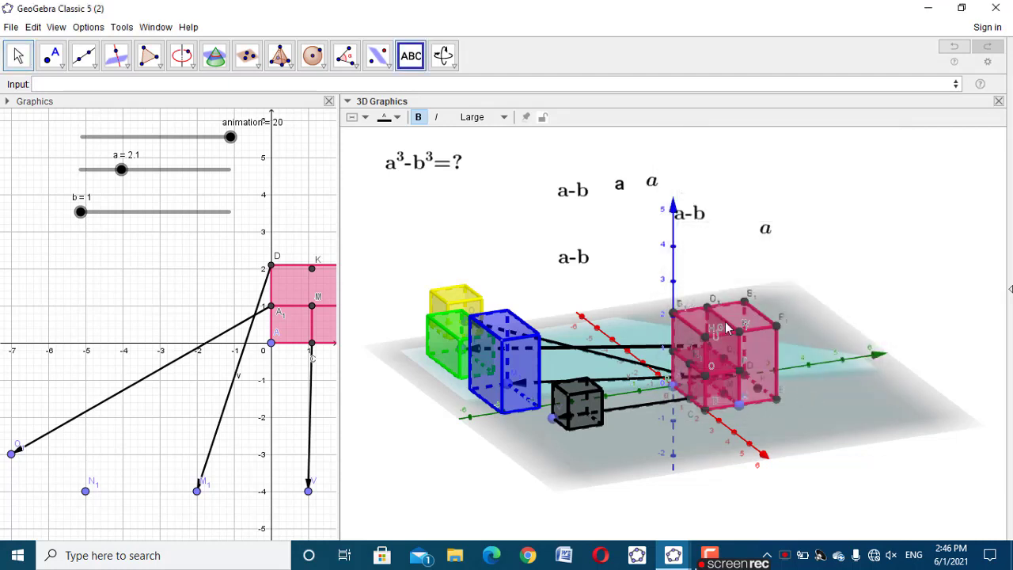
Add a LaTeX text reading b beside the plain a text
left_click(630, 187)
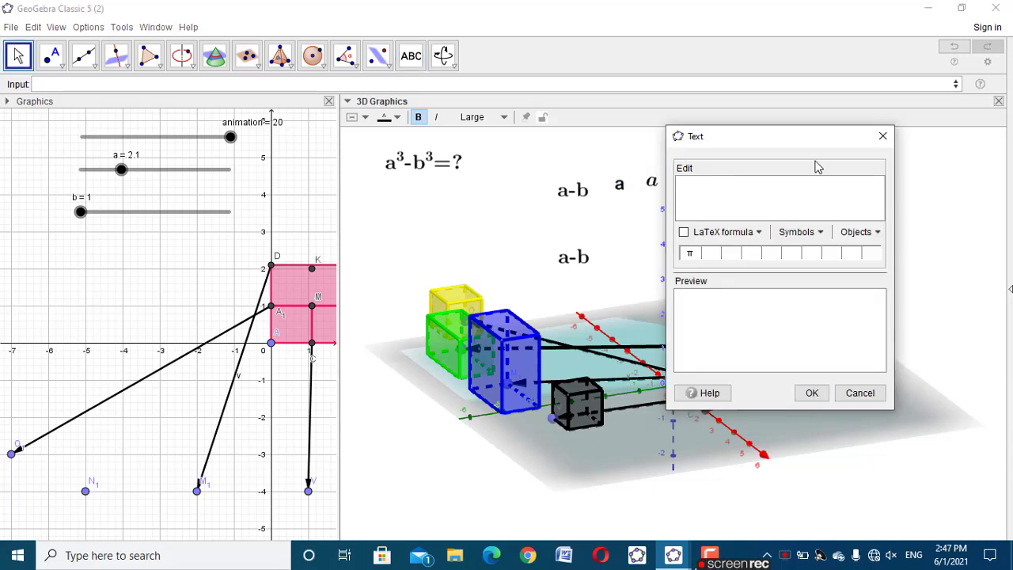
type("b")
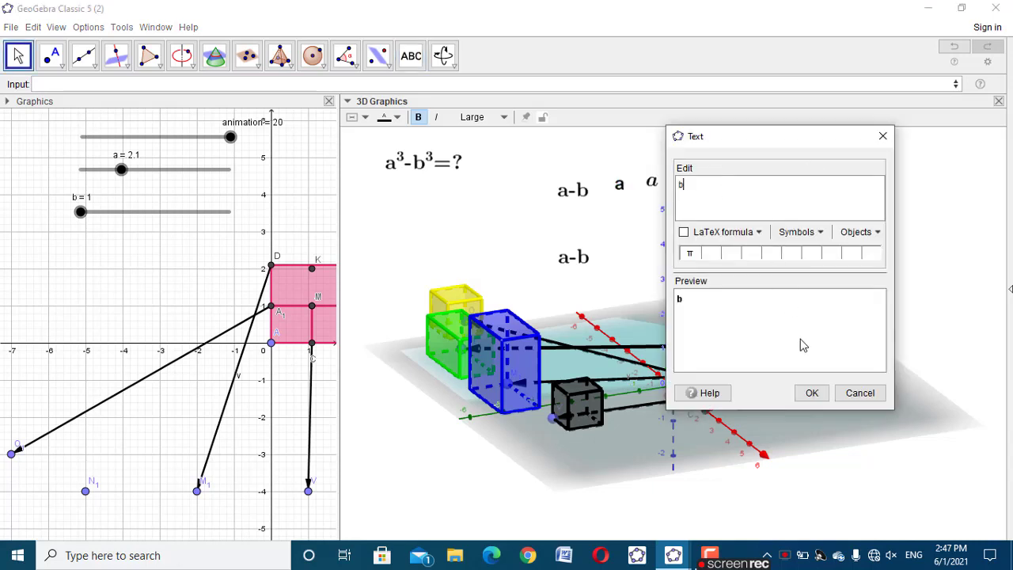
left_click(701, 233)
left_click(811, 393)
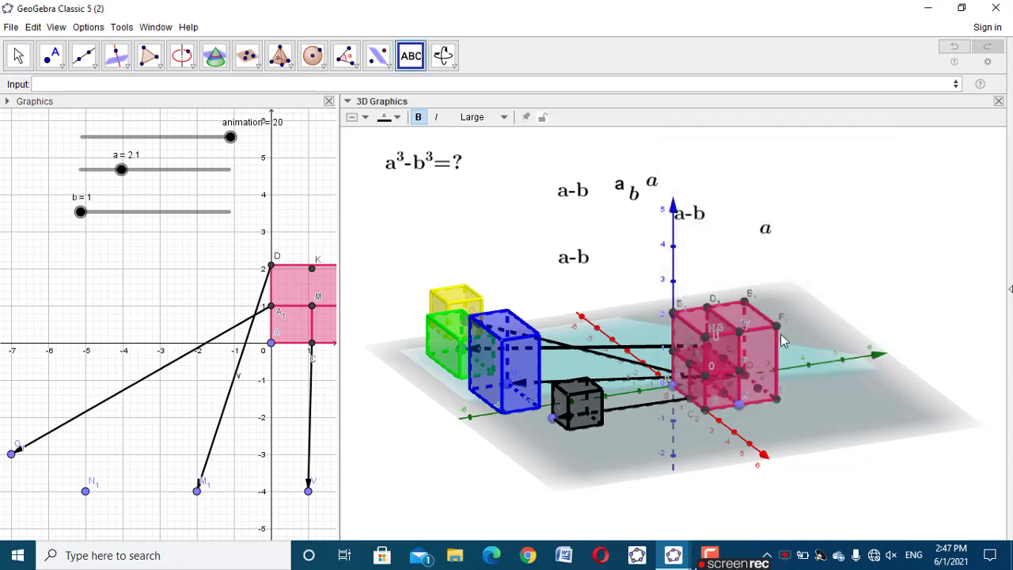
Add a LaTeX text linked to the first b text, placed above the pink cube near the a label
left_click(634, 209)
left_click(637, 193)
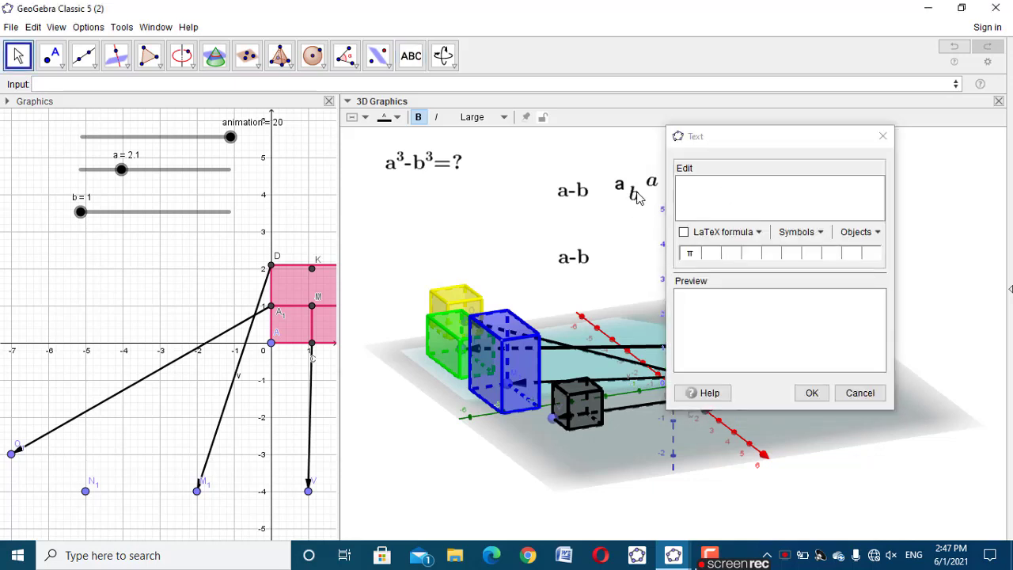
left_click(683, 232)
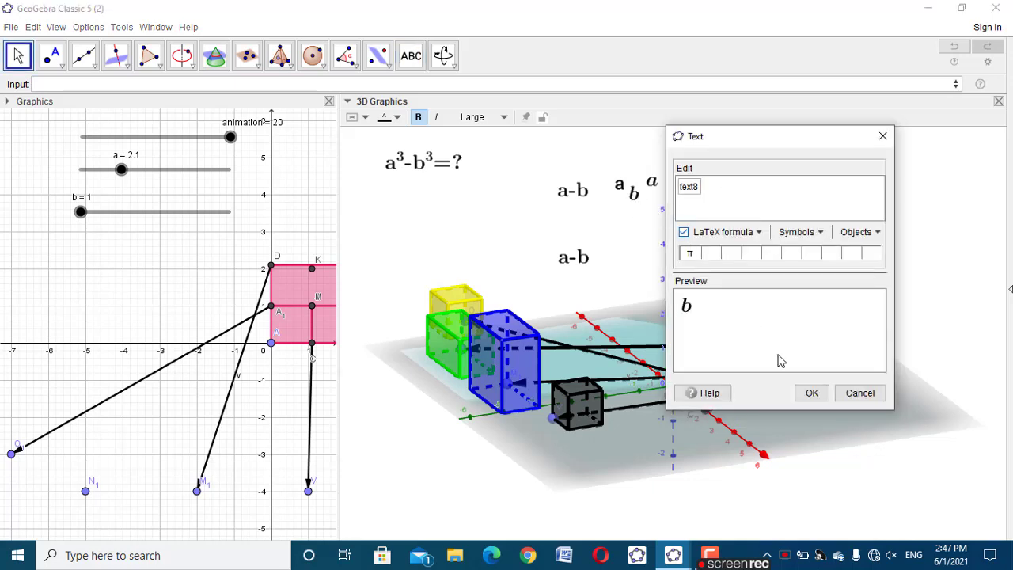
left_click(811, 393)
Add another LaTeX text linked to the first b text, placed beside the lower a-b text
left_click(629, 209)
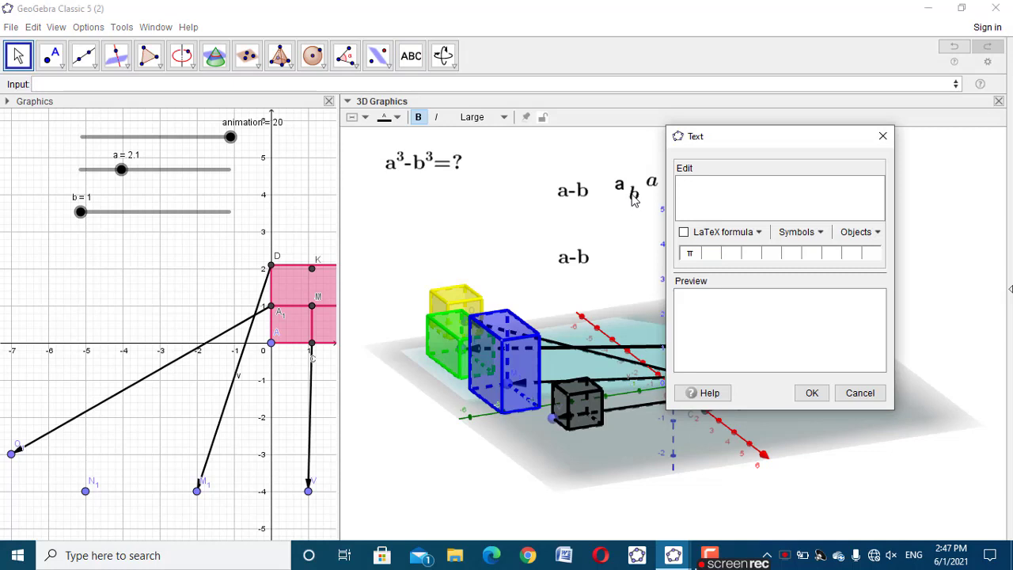
left_click(632, 197)
left_click(684, 232)
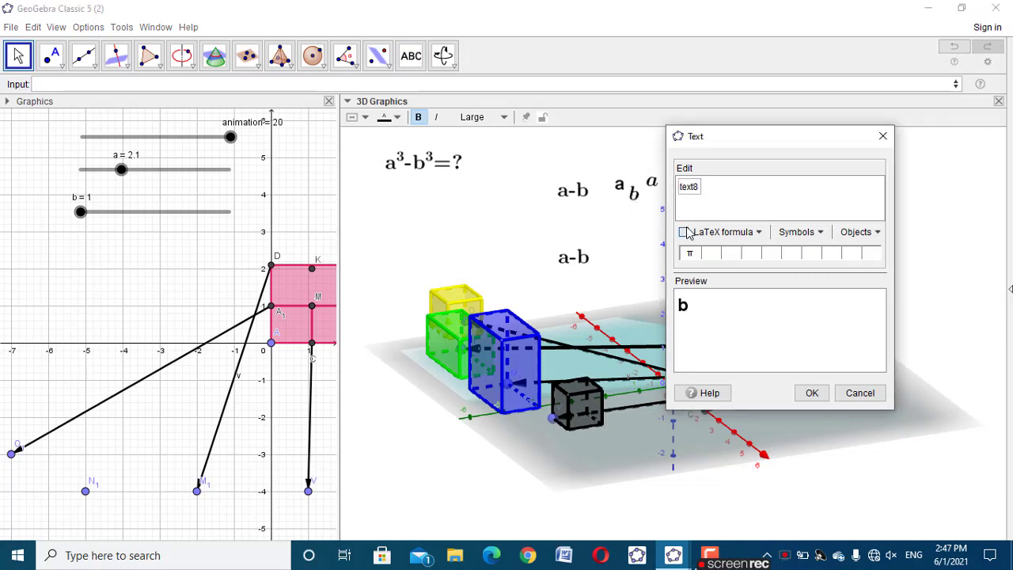
left_click(812, 392)
Add a LaTeX text reading b^3 in the 3D view, to the right of the other labels
left_click(832, 204)
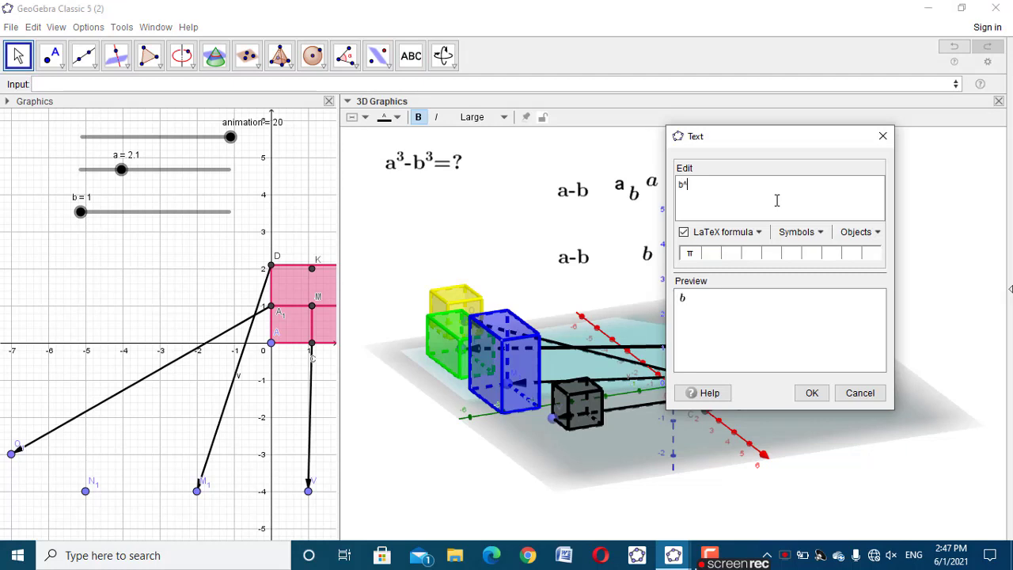
type("b^3")
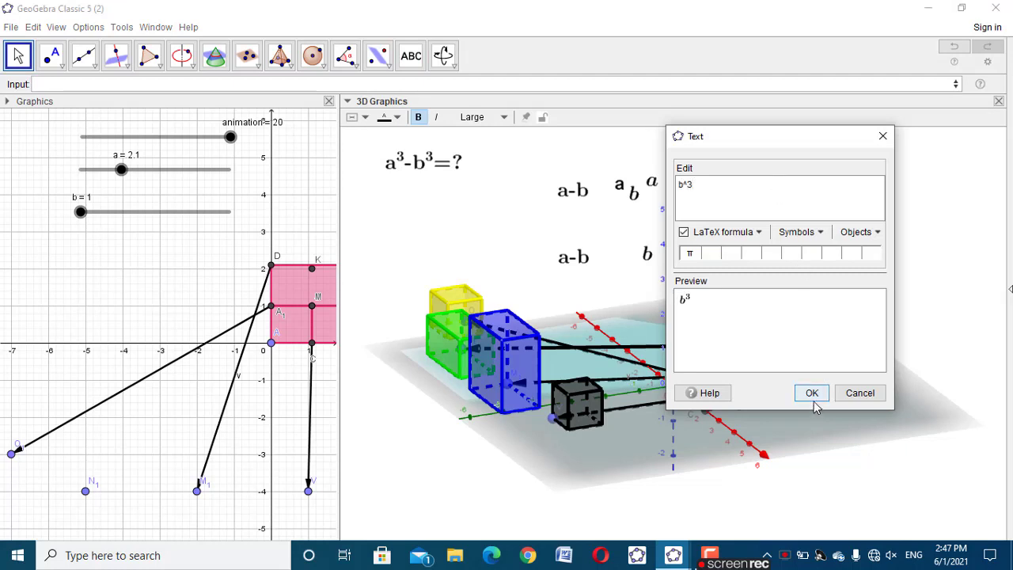
left_click(811, 392)
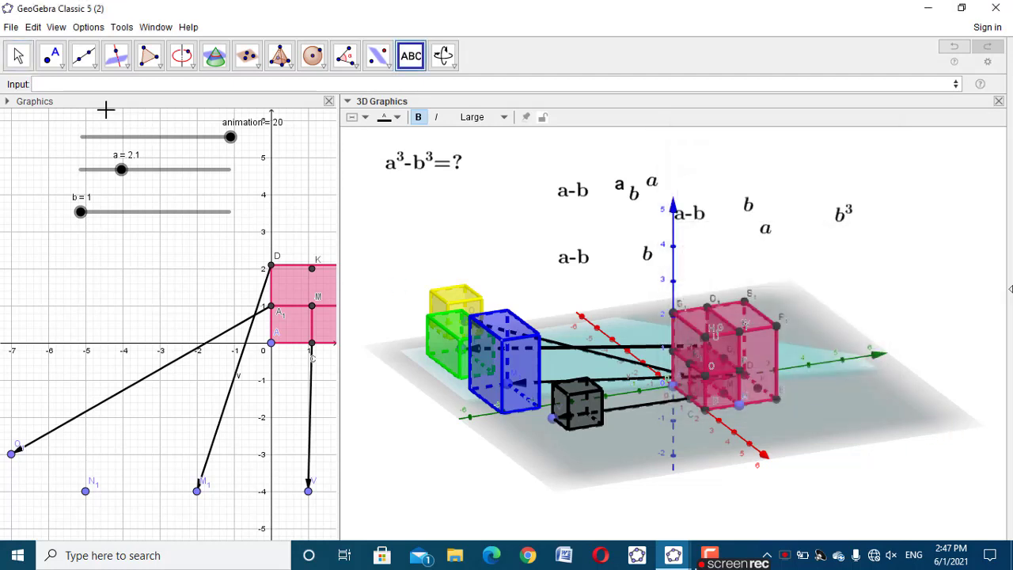
Set the animation slider to 10.1
left_click(18, 55)
left_click_drag(868, 286, 857, 283)
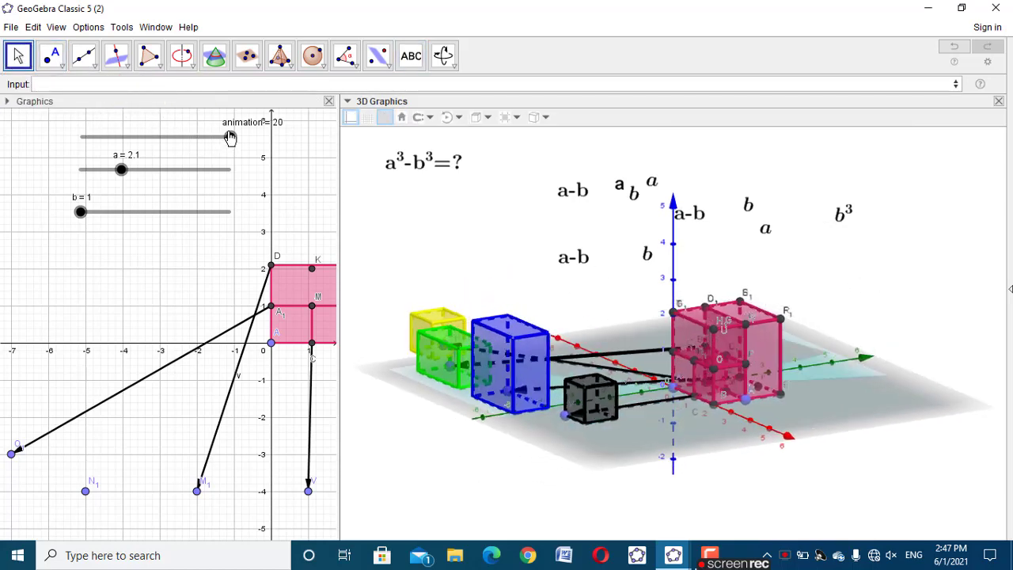
left_click_drag(230, 137, 157, 137)
Set the black translated cube's condition to show object to animation>0
left_click(592, 394)
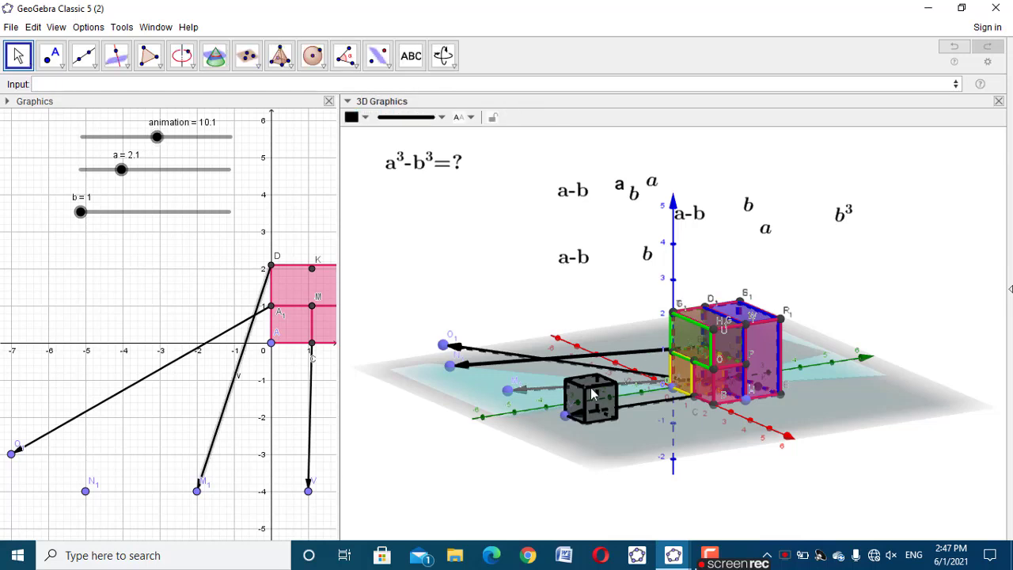
right_click(589, 386)
left_click(531, 465)
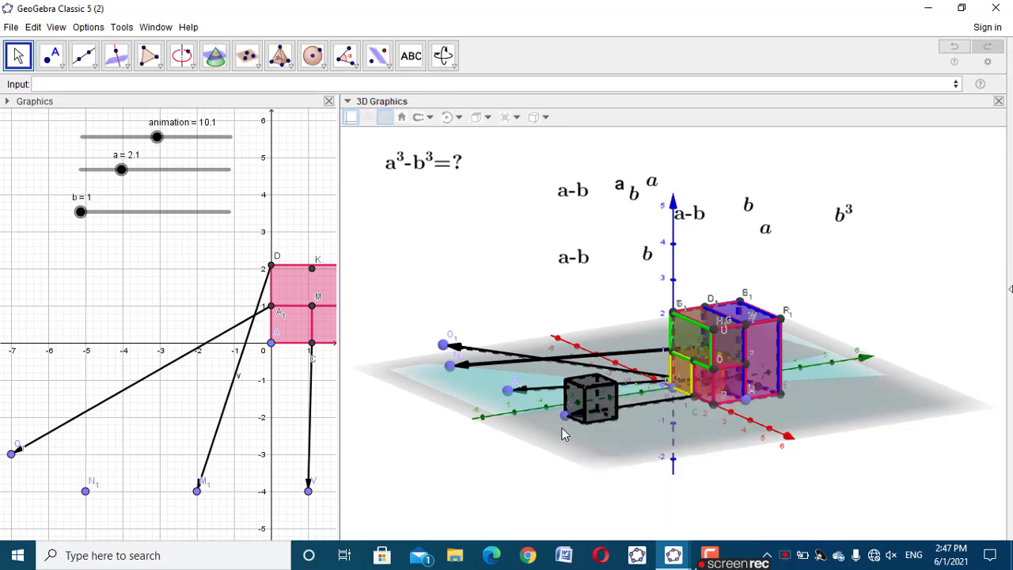
left_click(597, 398)
right_click(598, 398)
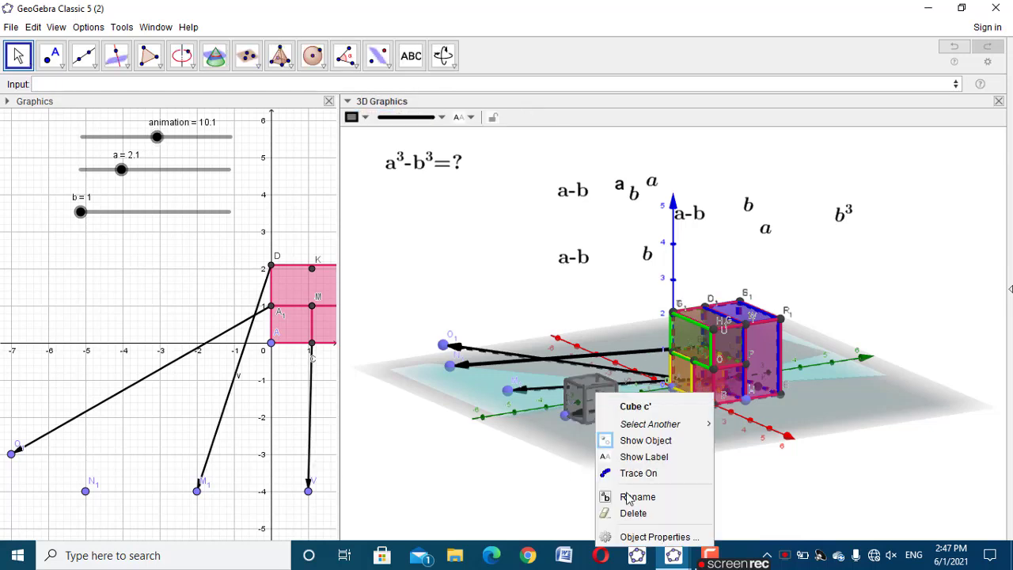
left_click(645, 533)
left_click(775, 176)
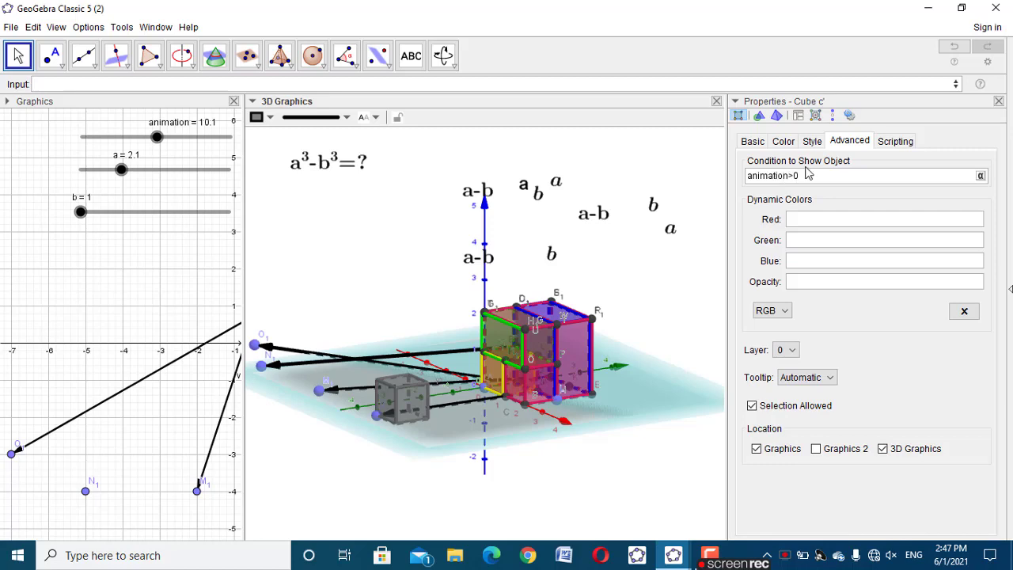
left_click(999, 102)
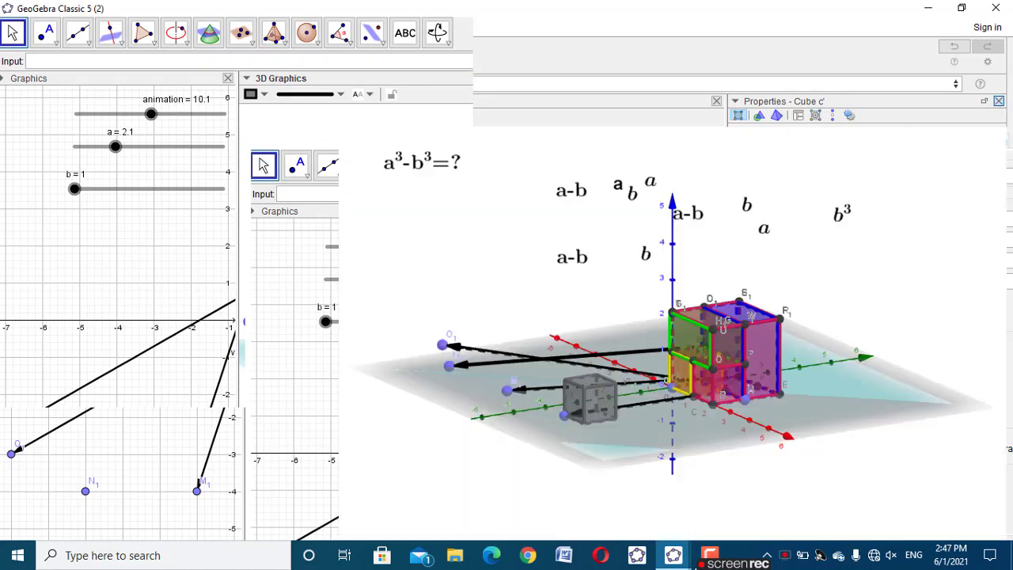
Set the animation slider to 0
left_click_drag(157, 137, 71, 170)
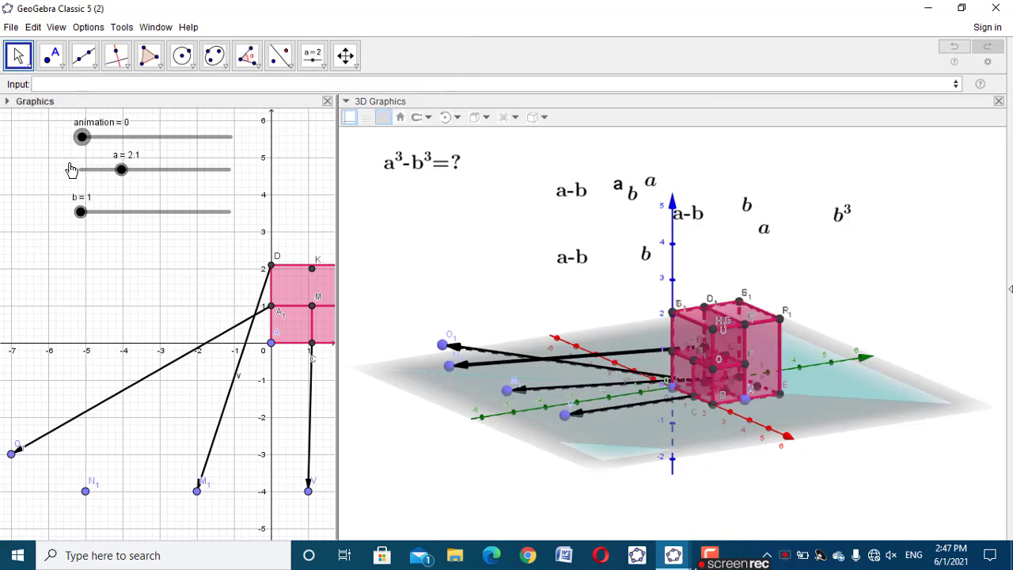
left_click(727, 386)
key("Escape")
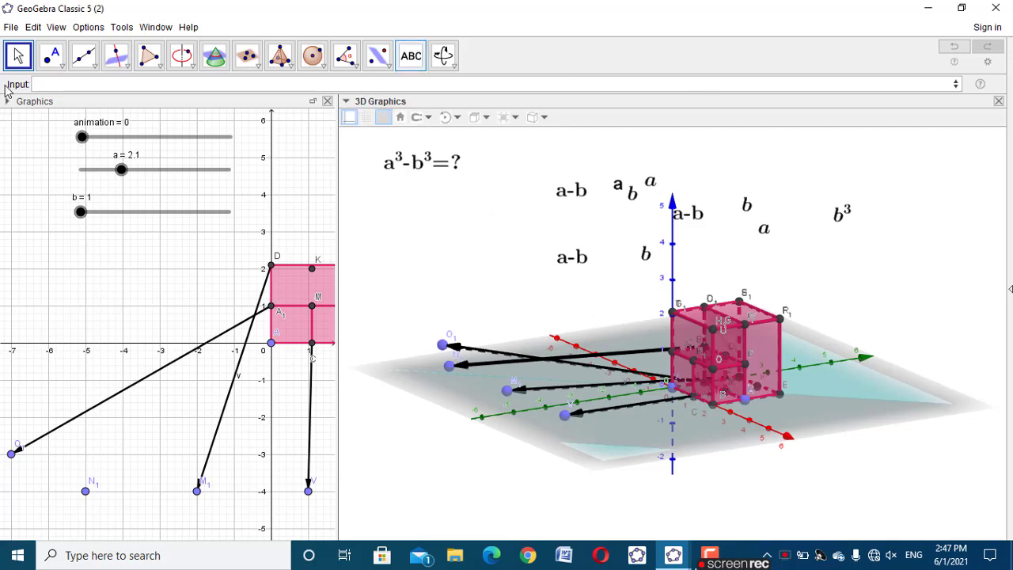
Show the Algebra view and identify cube c by hiding it and showing it again
left_click(55, 27)
left_click(84, 46)
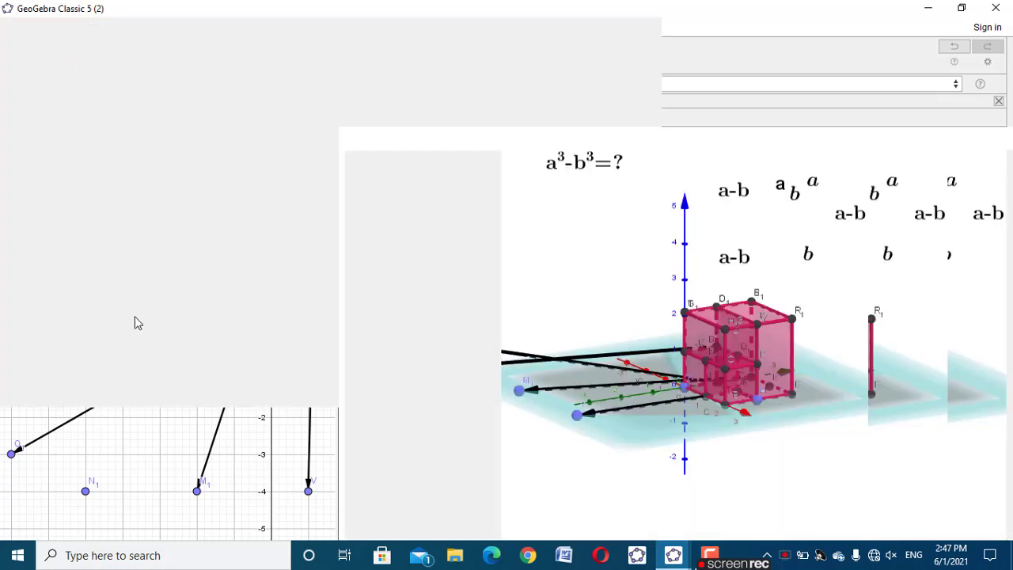
left_click(12, 184)
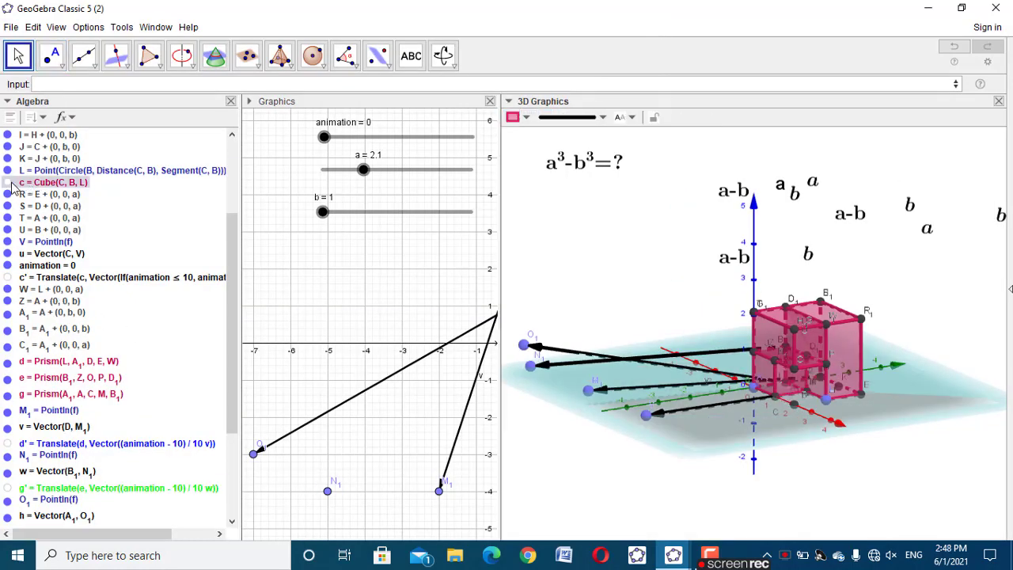
left_click(12, 184)
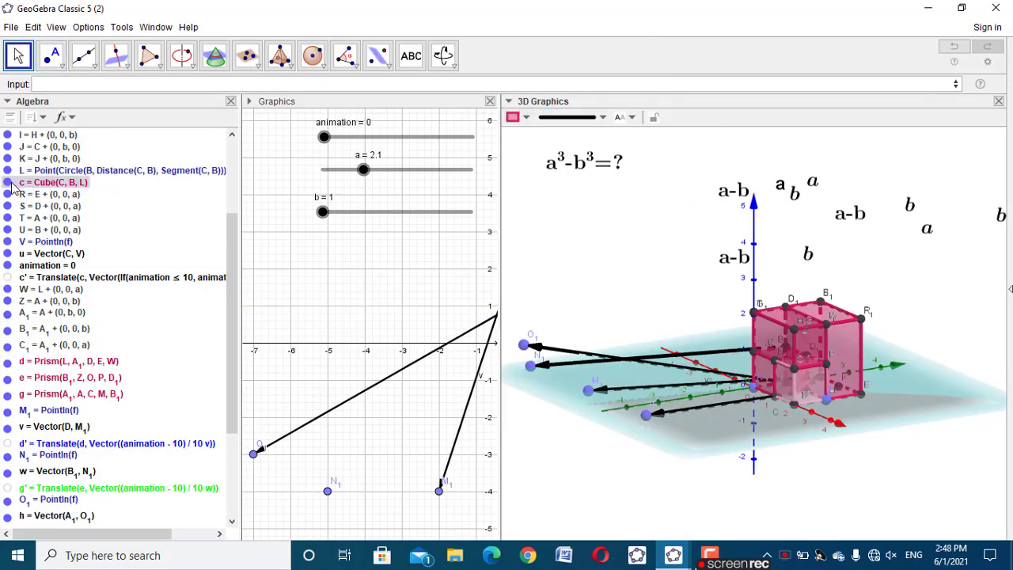
Give cube c an animation== condition to show object
right_click(21, 186)
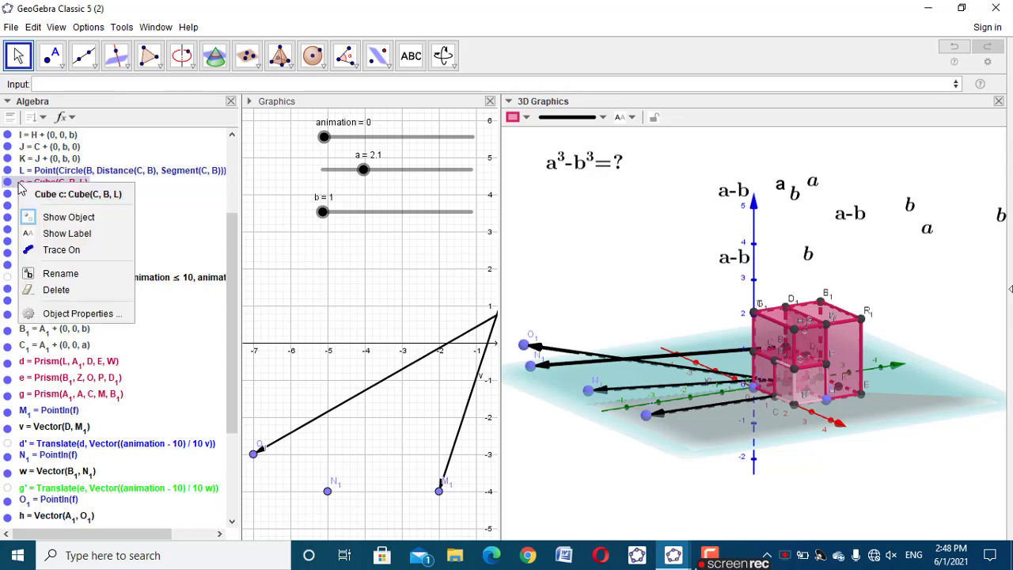
left_click(79, 312)
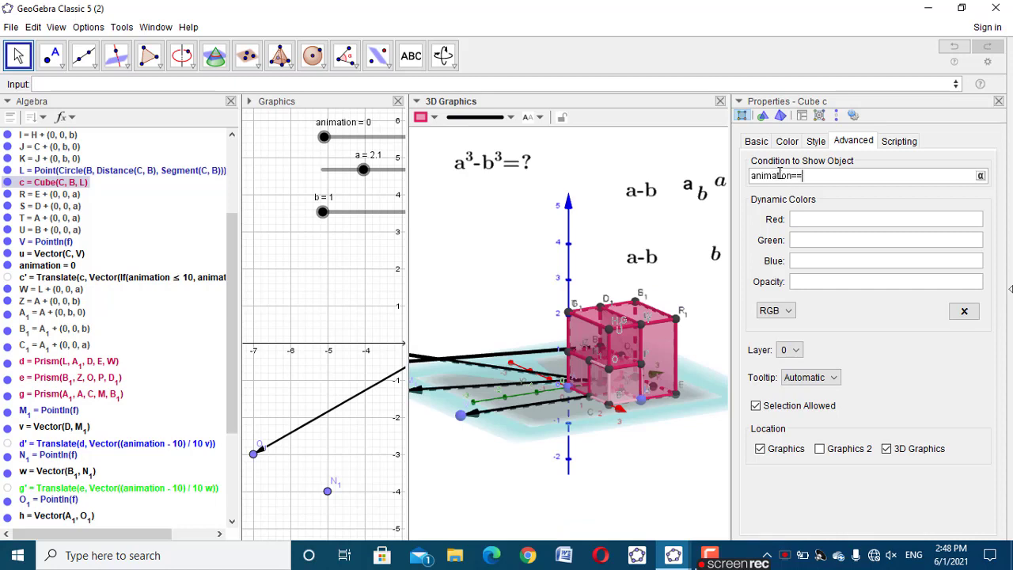
left_click(999, 102)
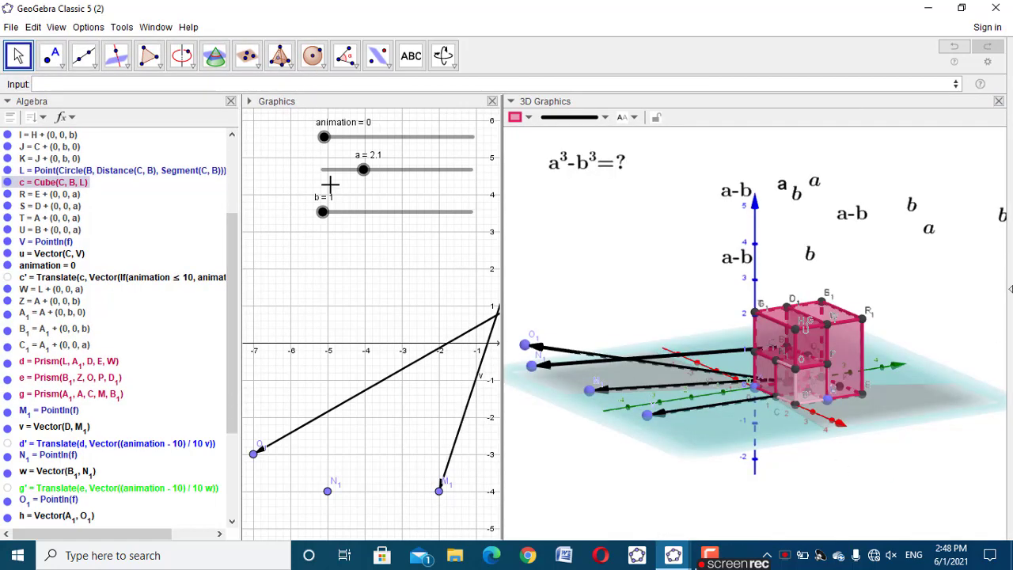
Set the animation slider to 20 and examine the separated solids and the vacated cube corner from different angles in 3D
left_click_drag(325, 137, 499, 131)
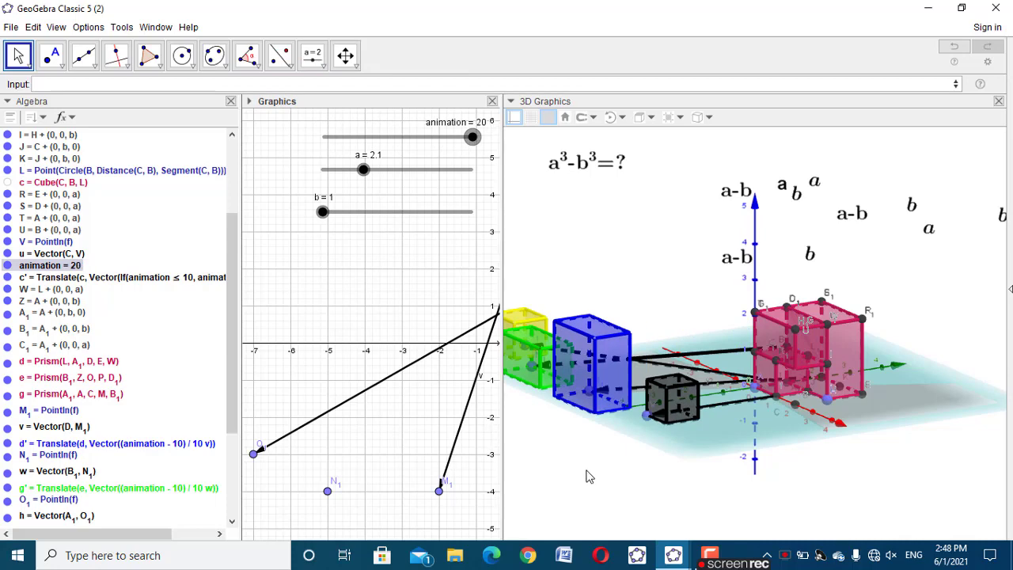
left_click_drag(587, 476, 603, 472)
left_click_drag(598, 469, 591, 470)
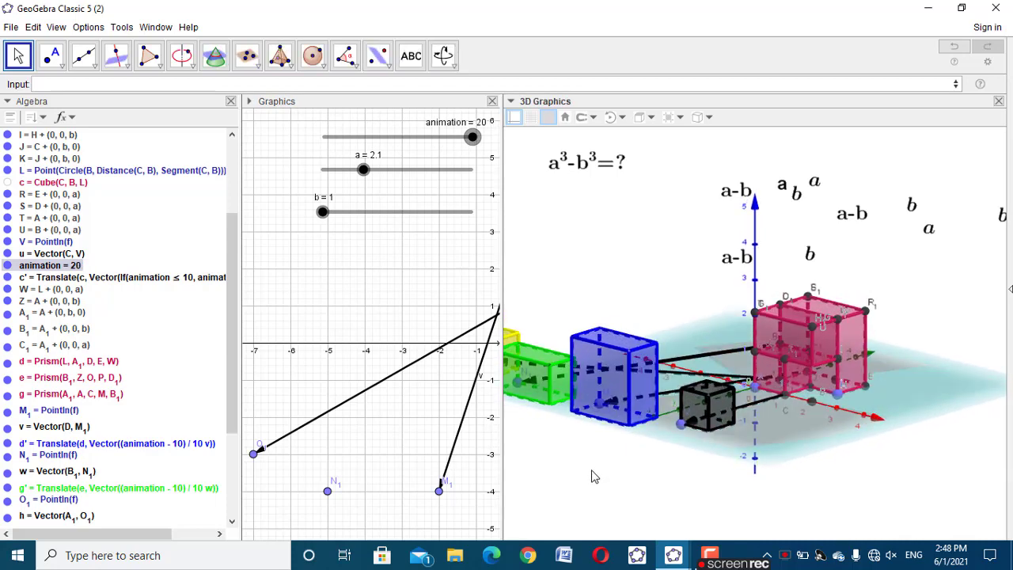
left_click(809, 366)
left_click(810, 368)
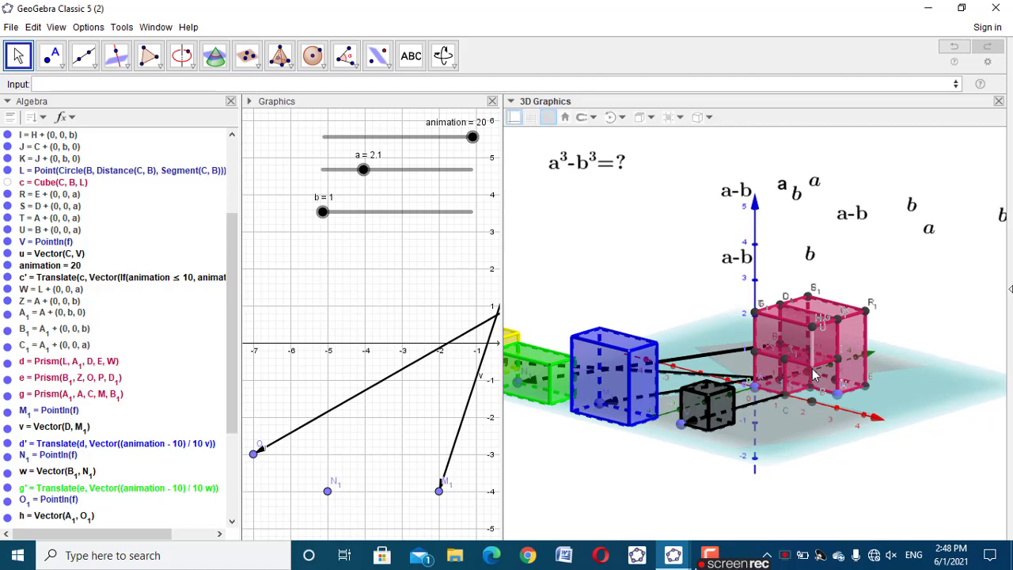
left_click(631, 279)
left_click_drag(877, 483, 887, 479)
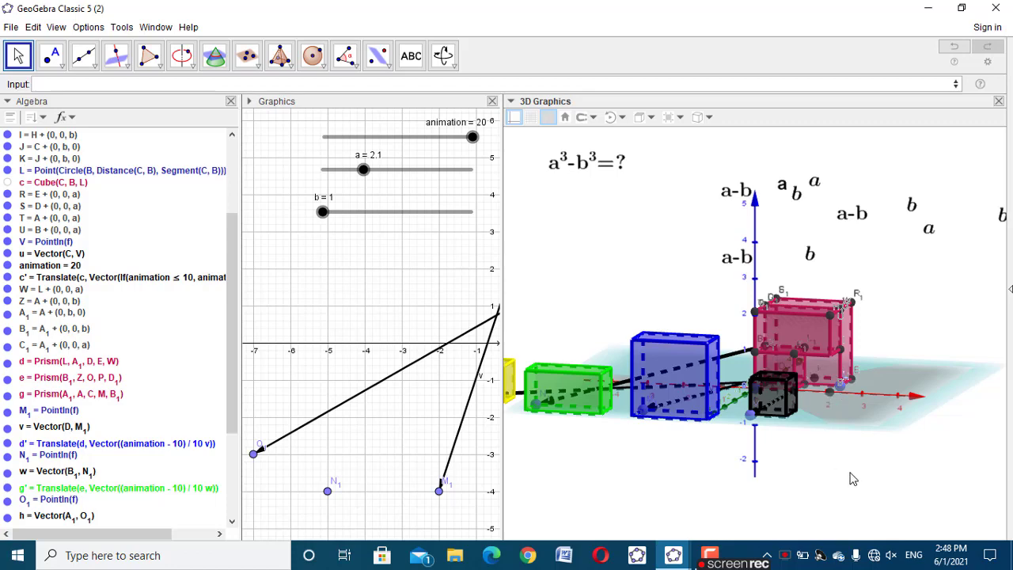
left_click_drag(853, 478, 832, 477)
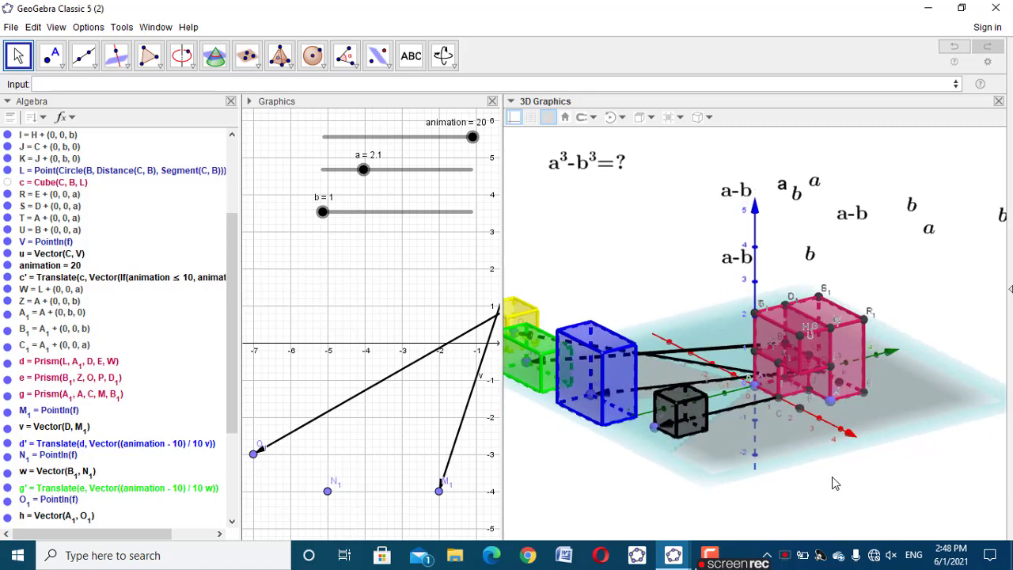
left_click(809, 360)
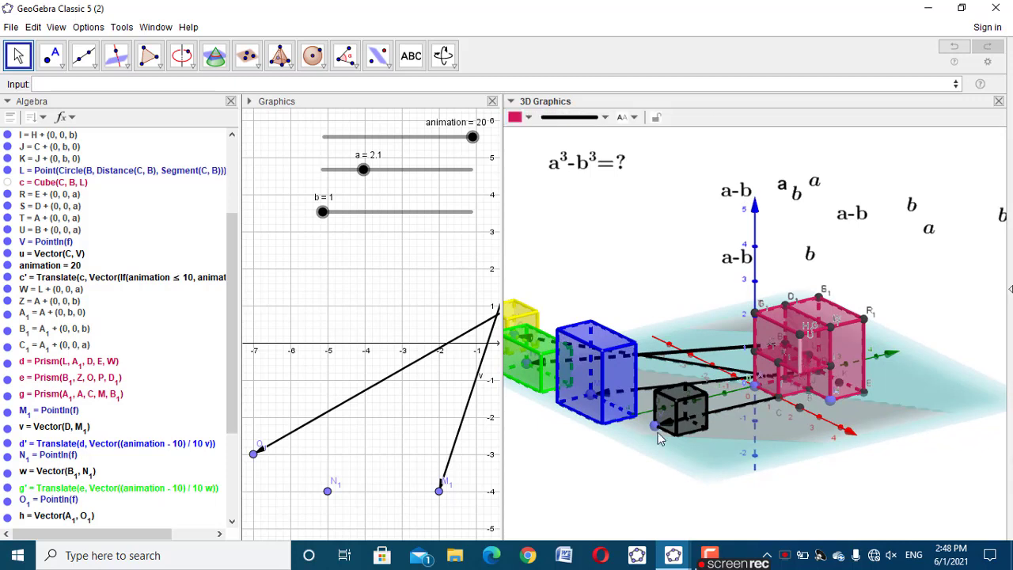
Set slider b to 1.1 and return the animation slider to 0
left_click(10, 185)
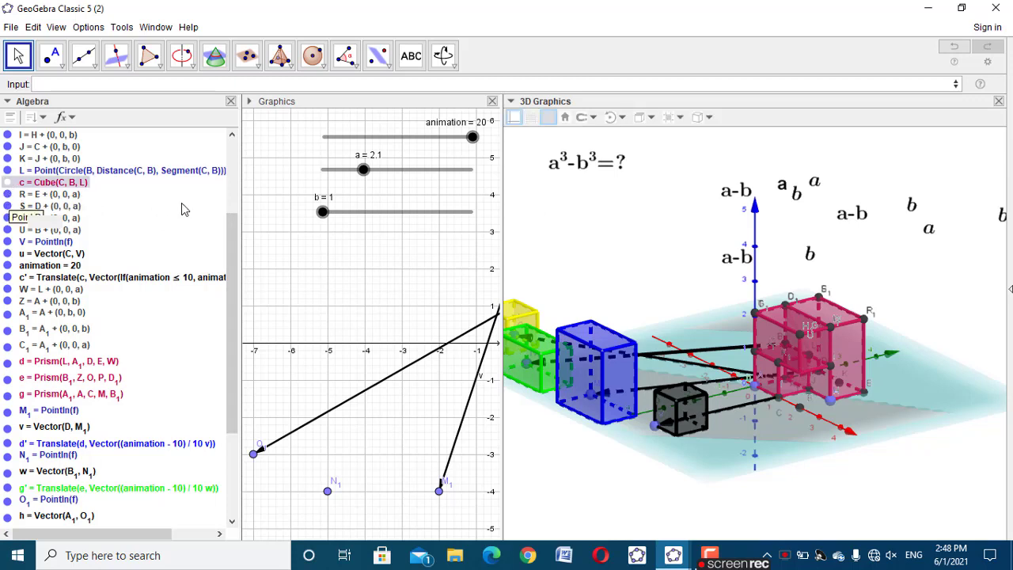
left_click_drag(325, 213, 406, 191)
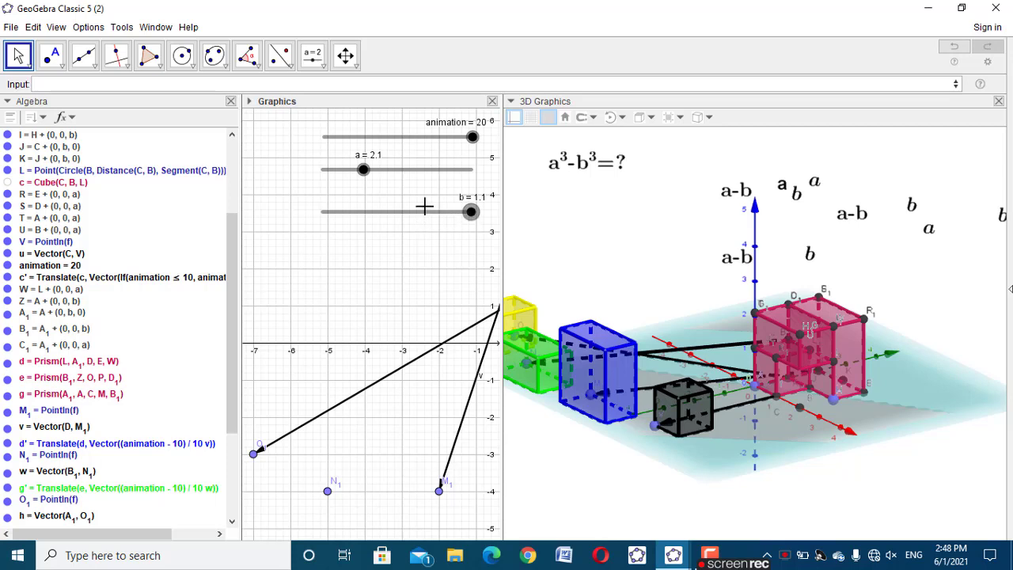
left_click_drag(471, 138, 319, 178)
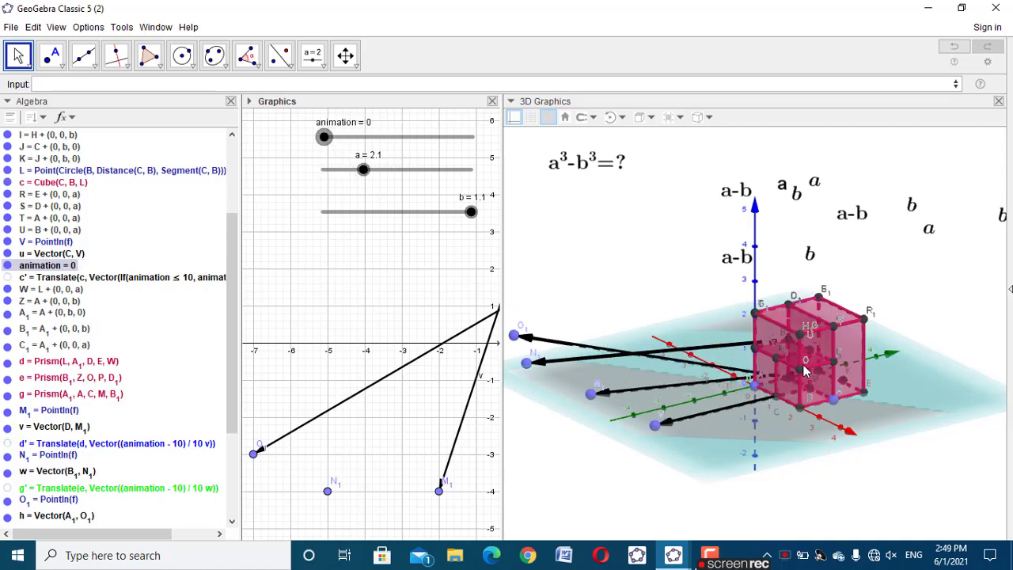
Create a segment between points O and B with the Segment command
left_click(353, 83)
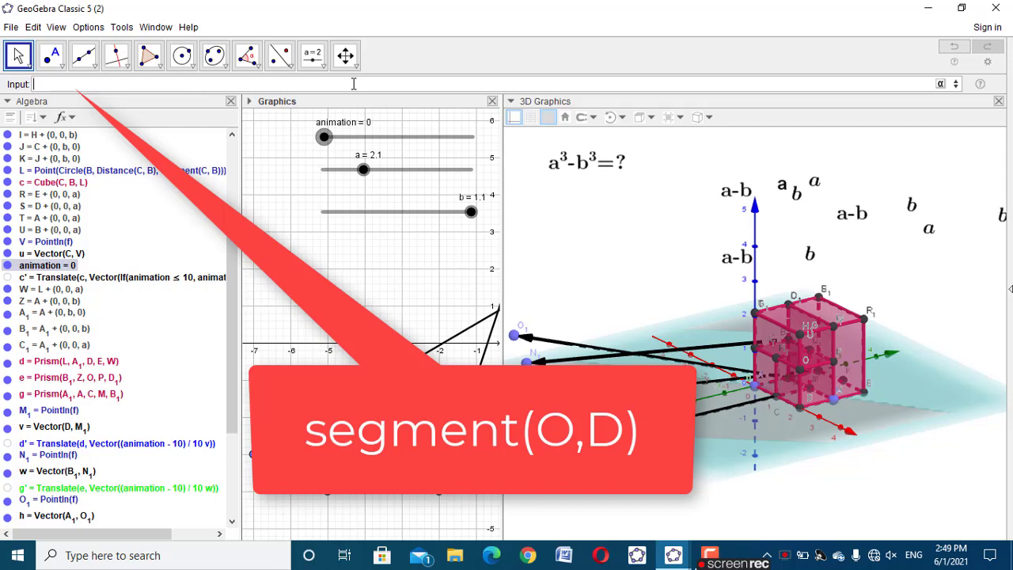
type("segm")
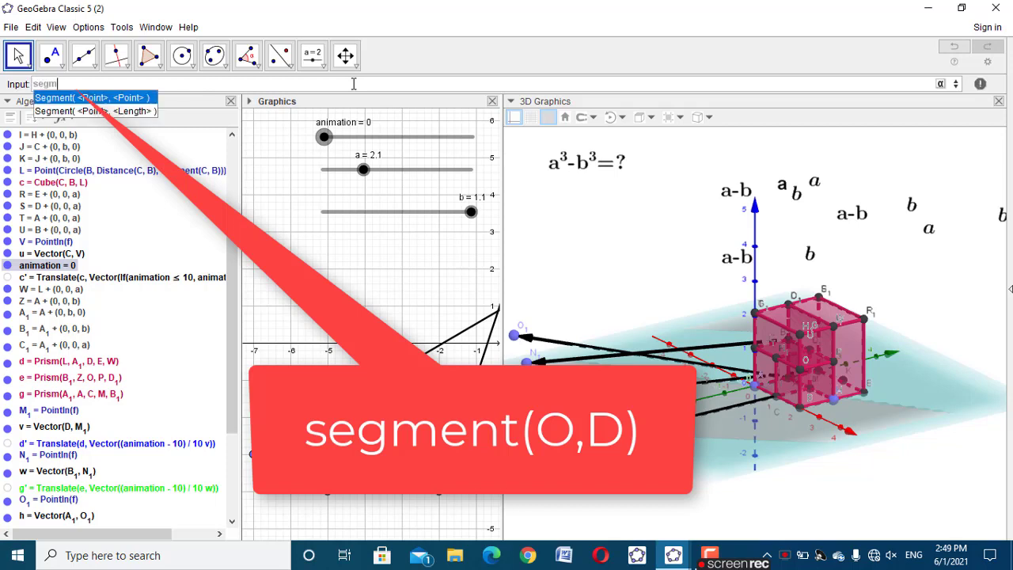
left_click(104, 98)
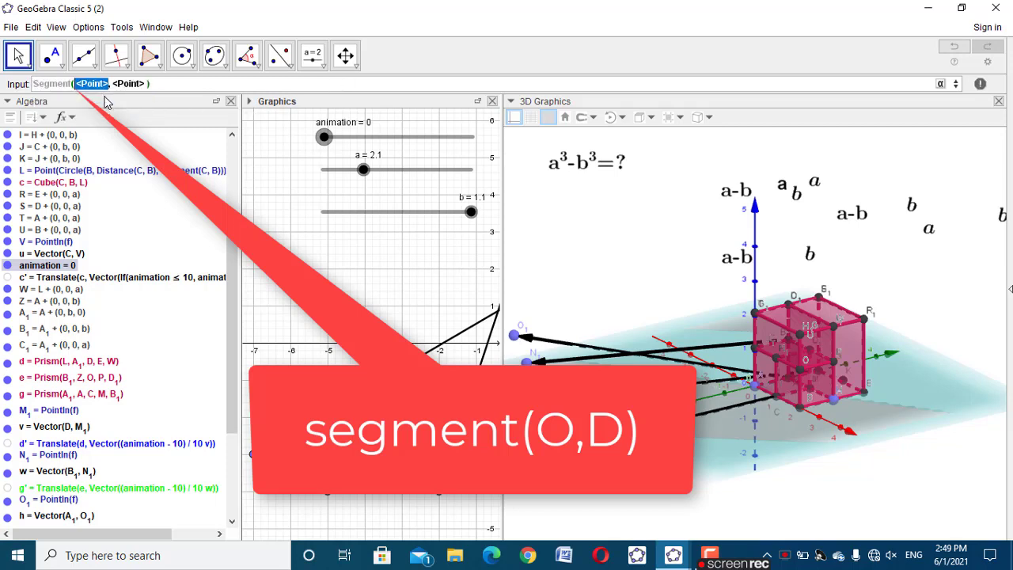
key("BackSpace")
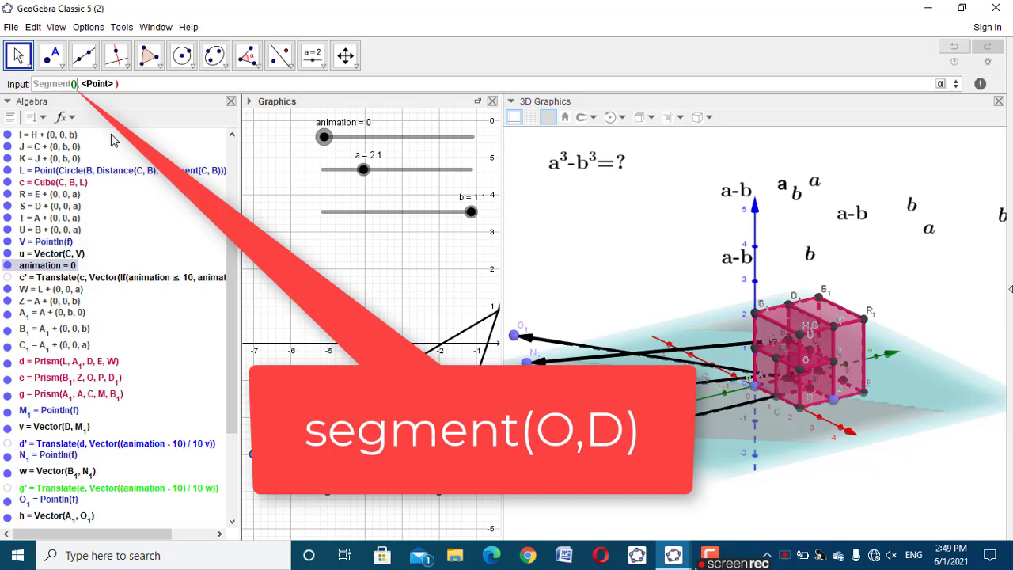
key("BackSpace")
type("O")
key("Tab")
type("B")
key("Return")
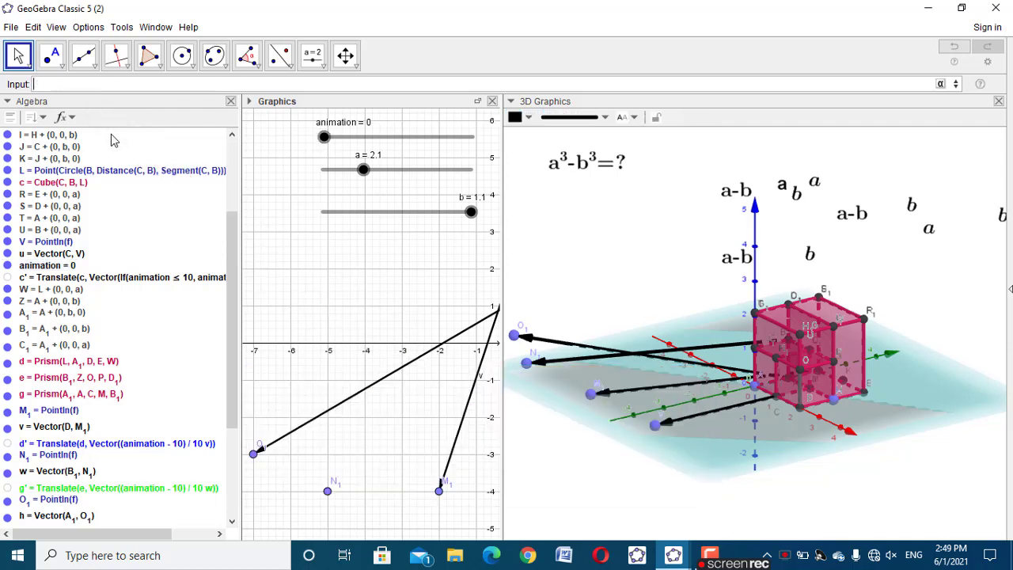
Set the animation slider to 20 and draw a segment from point B to the blue point L along the open base edge
left_click_drag(324, 138, 486, 141)
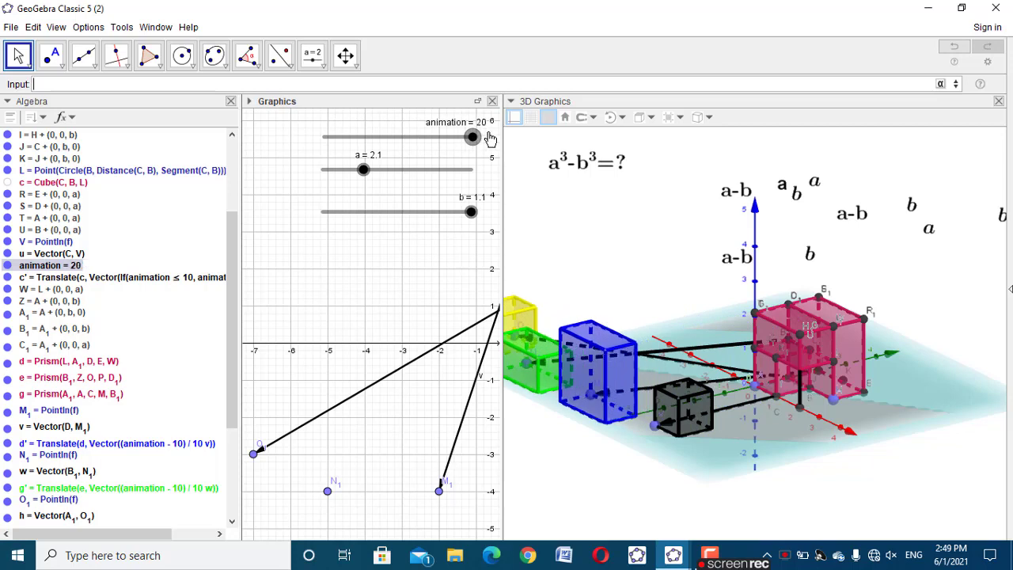
left_click(83, 54)
left_click(131, 112)
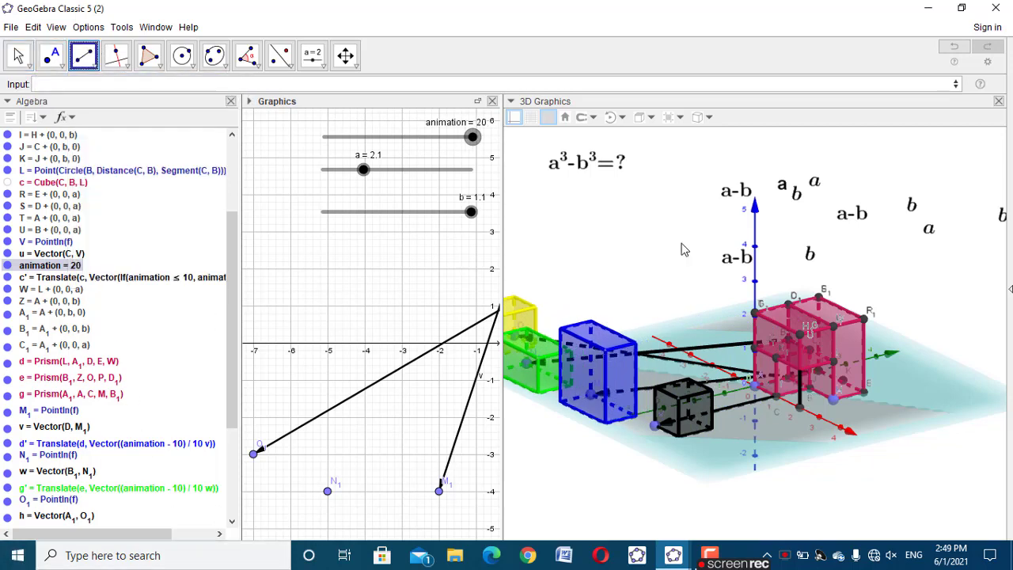
left_click(805, 413)
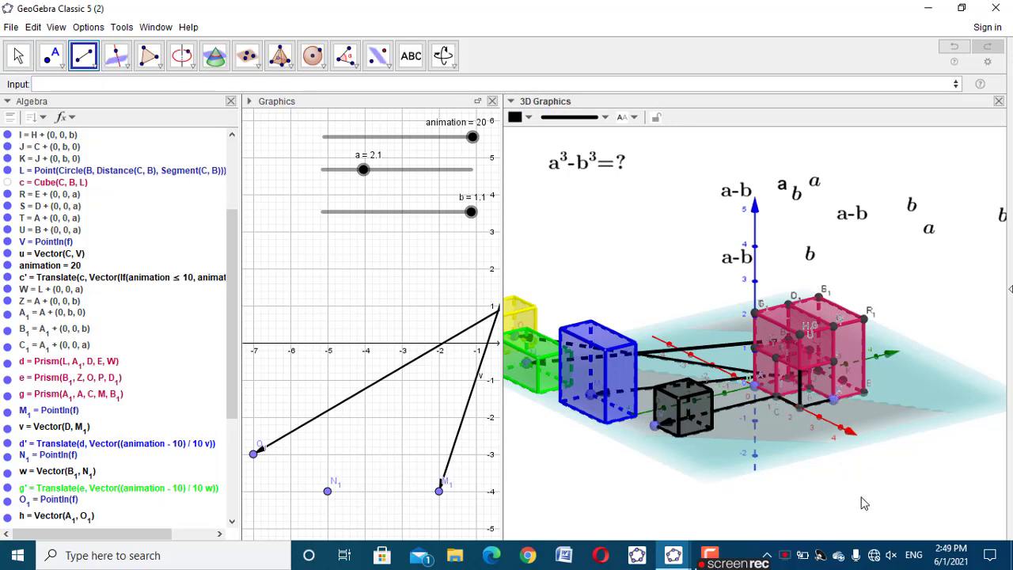
left_click(18, 55)
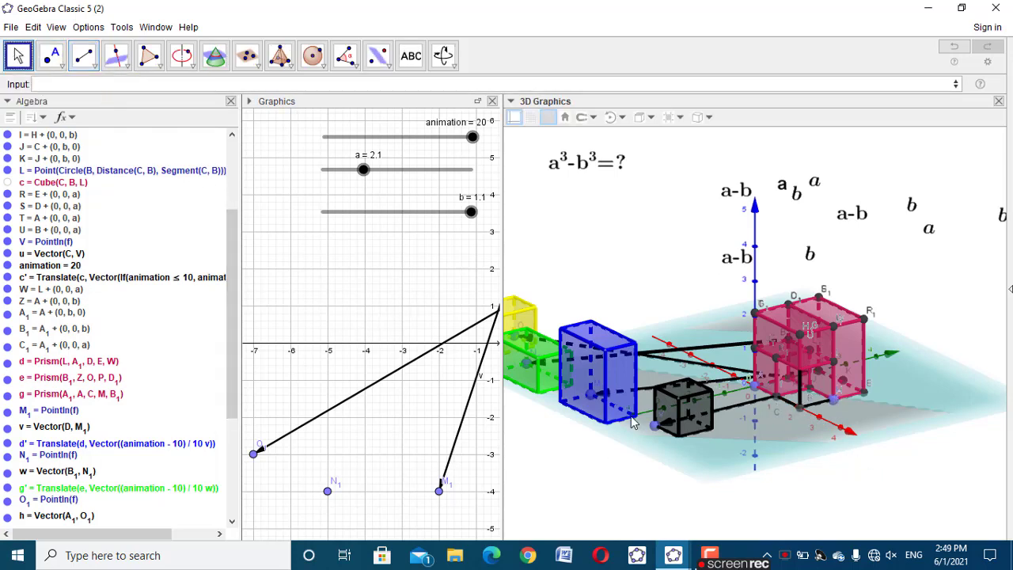
Create a point on the translated black cube with Point(c') and move it onto the cube's top
left_click_drag(944, 412, 914, 425)
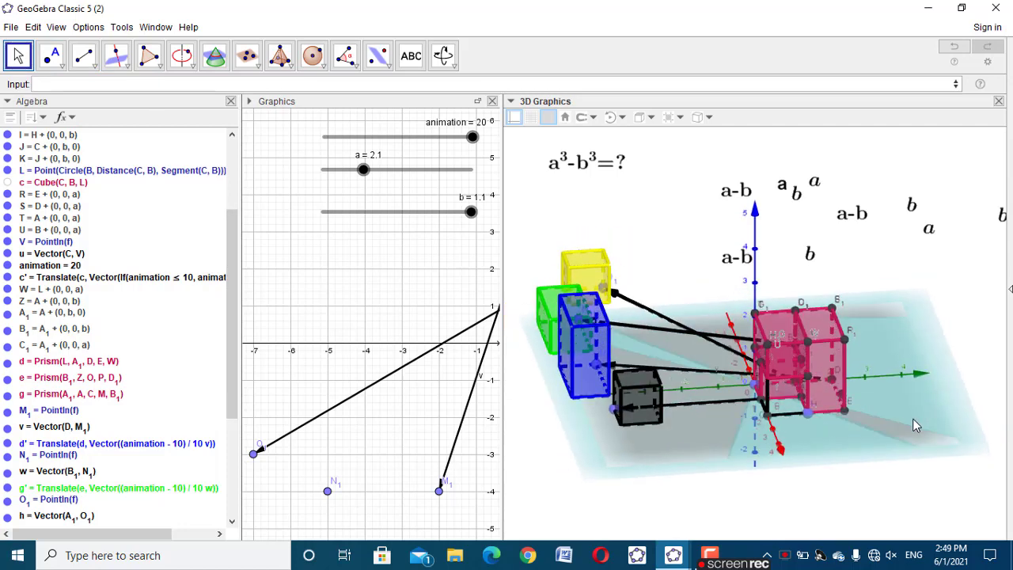
left_click(631, 393)
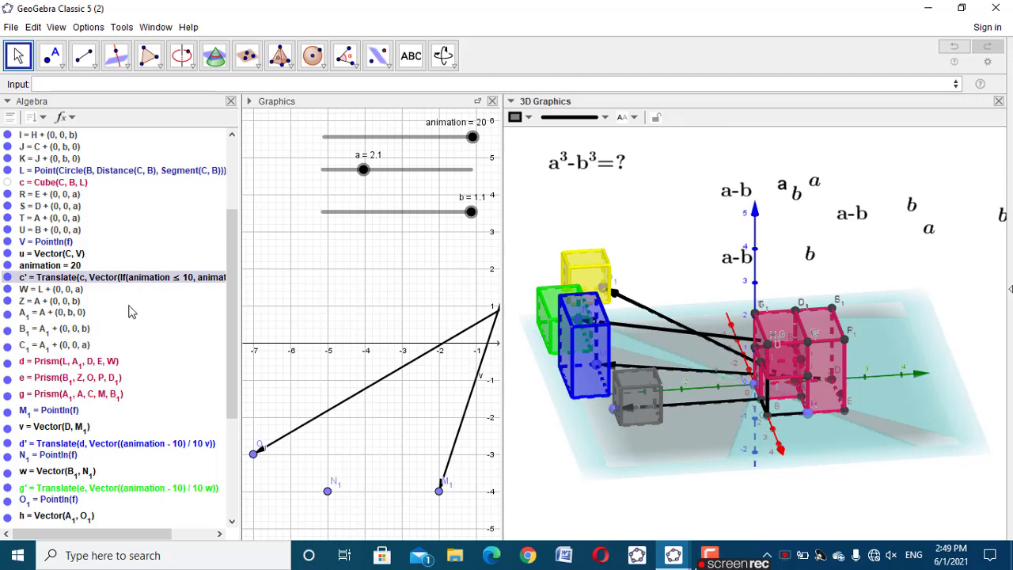
left_click(109, 84)
type("point")
left_click(71, 97)
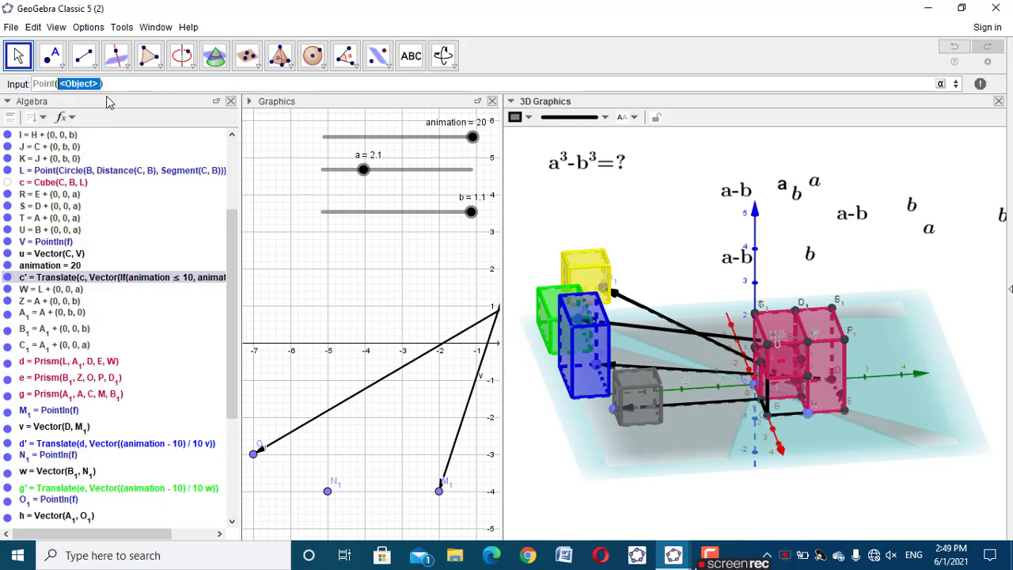
type("c")
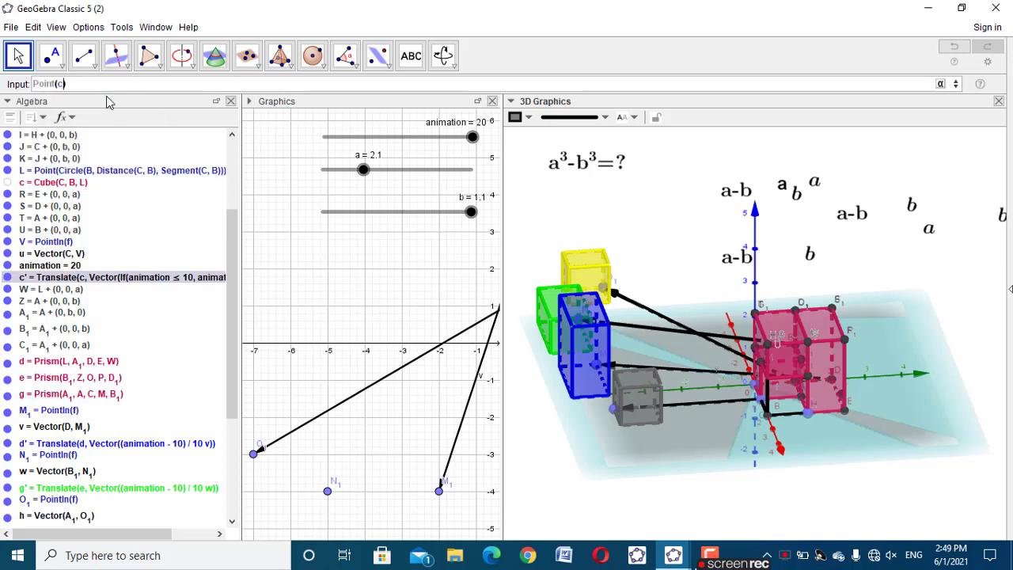
type("'")
key("Return")
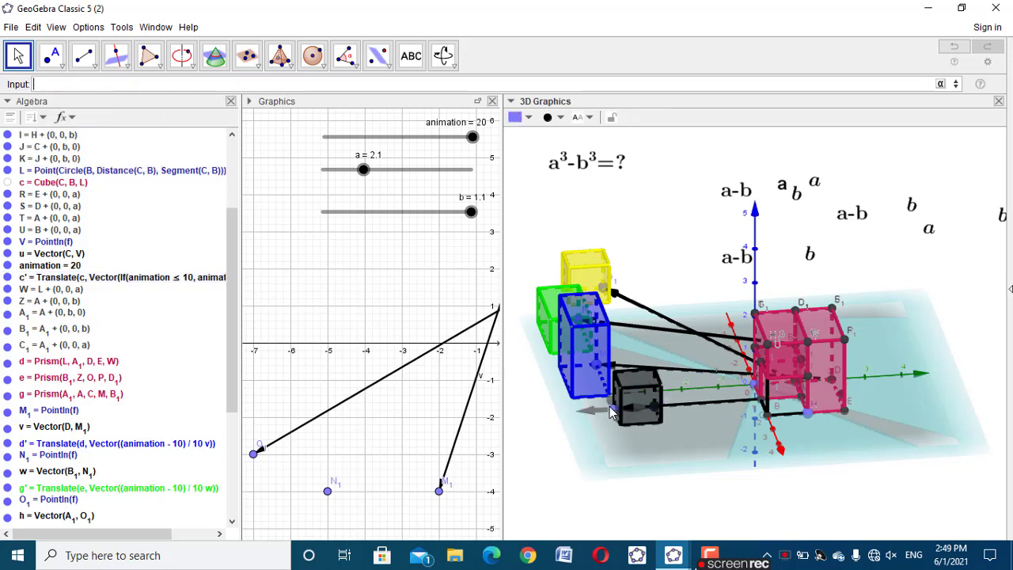
mouse_move(623, 386)
left_mouse_down()
mouse_move(615, 419)
mouse_move(650, 397)
mouse_move(649, 383)
mouse_move(636, 380)
left_mouse_up()
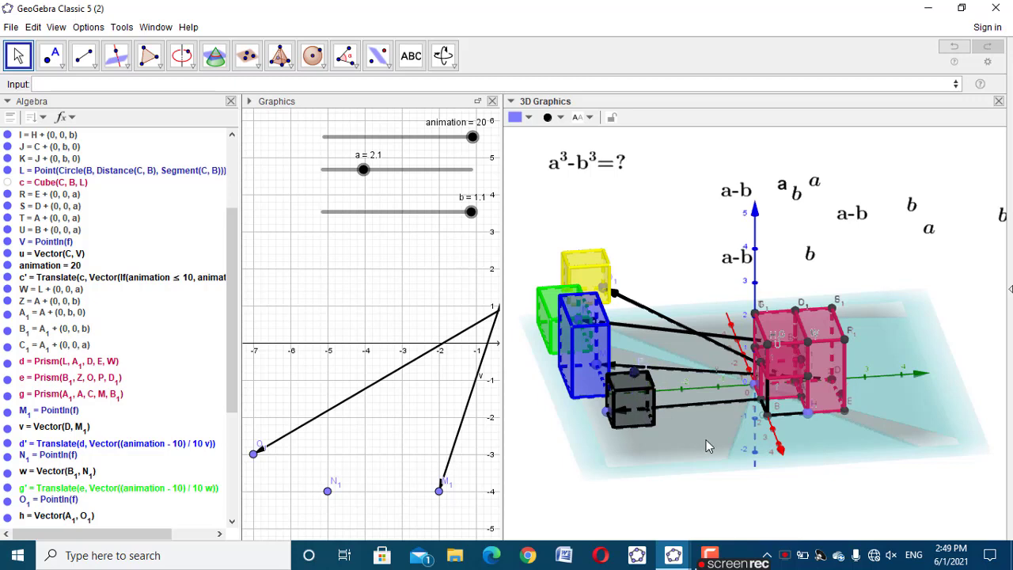
Hide the Algebra view and set P_1 as the starting point of the b³ text in its position properties
left_click_drag(721, 509, 699, 506)
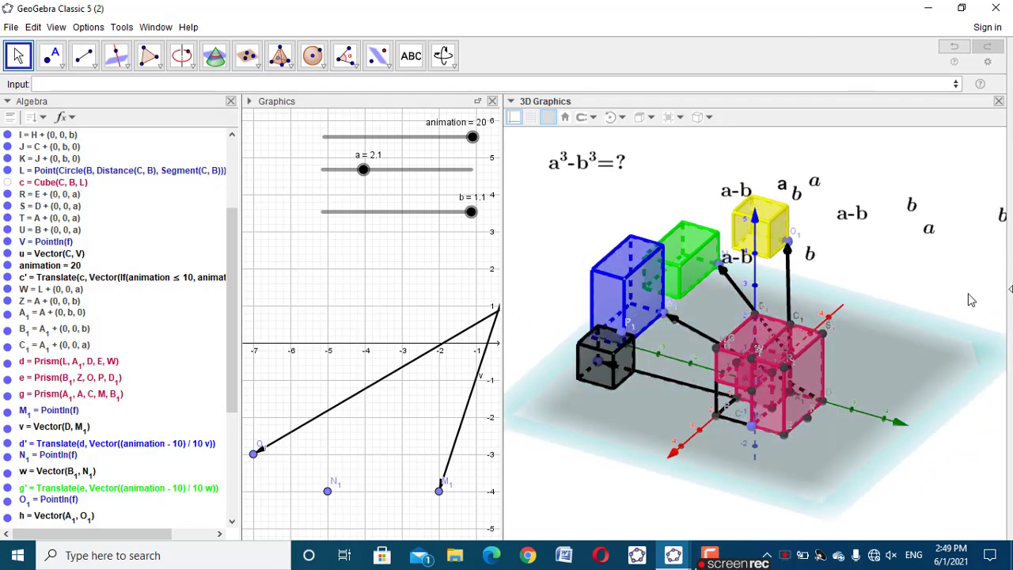
left_click_drag(971, 300, 984, 292)
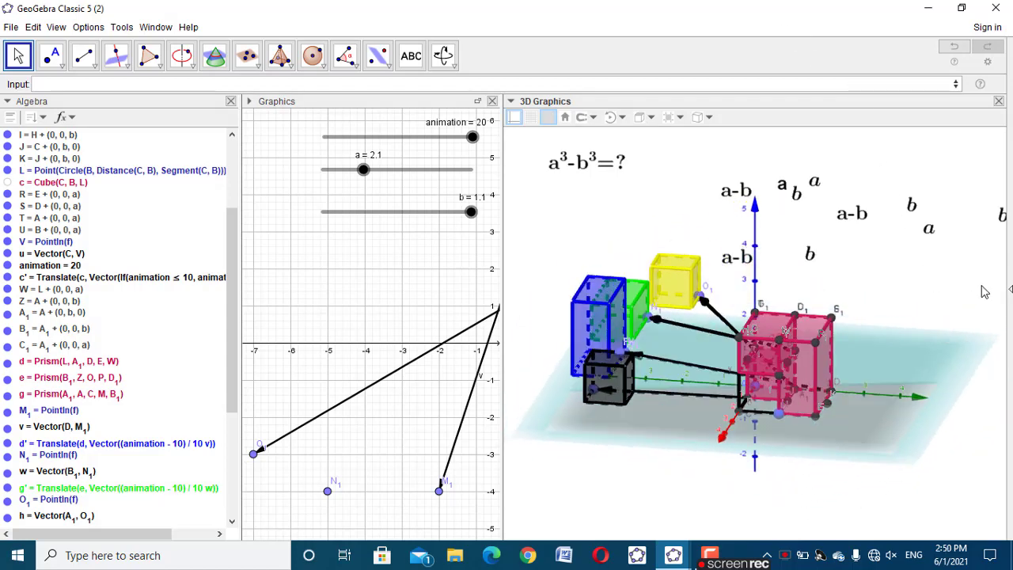
left_click(230, 101)
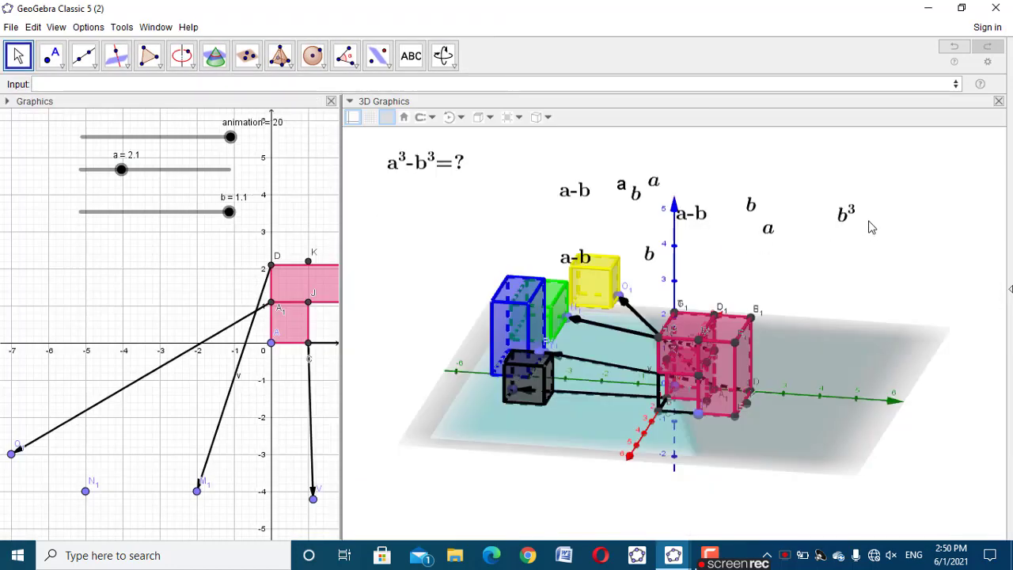
left_click(847, 217)
right_click(845, 211)
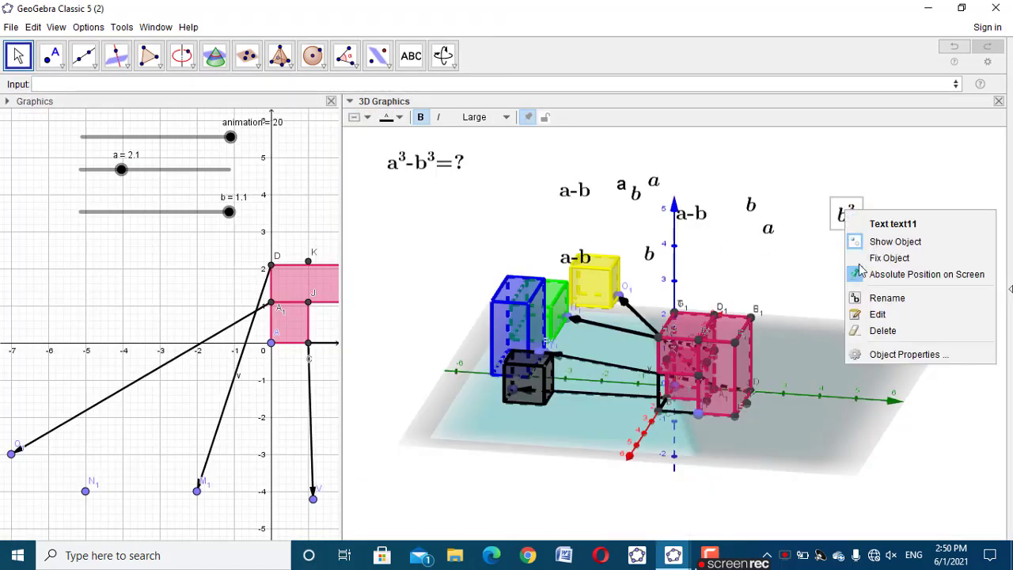
left_click(902, 354)
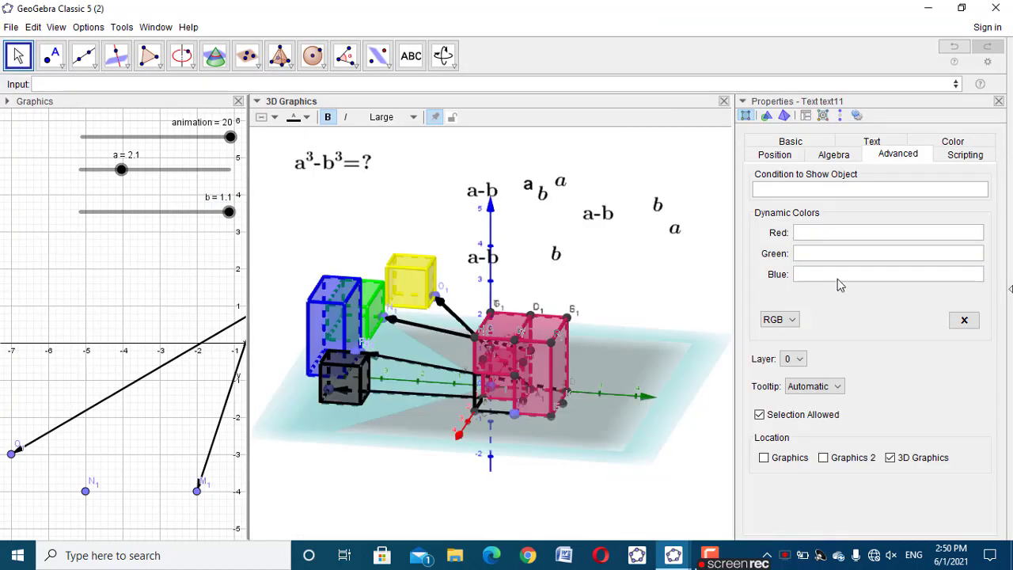
left_click(777, 155)
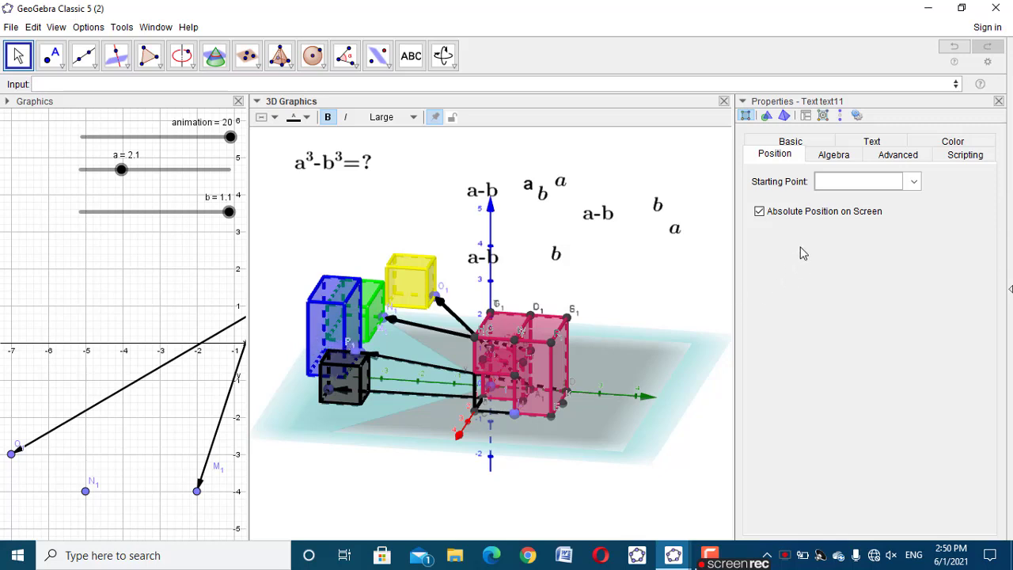
left_click(907, 184)
scroll(848, 253, "down", 5)
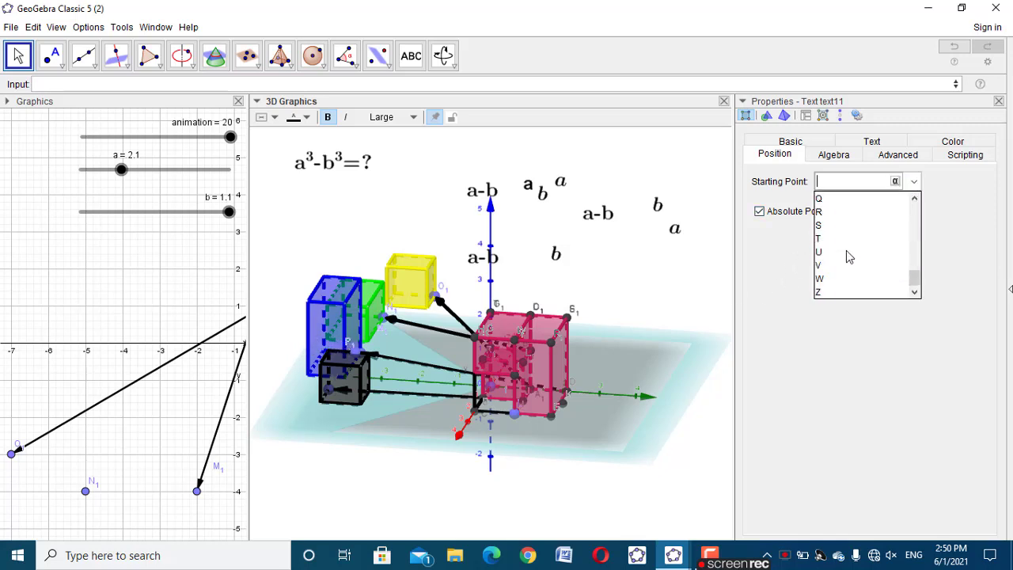
scroll(839, 261, "up", 3)
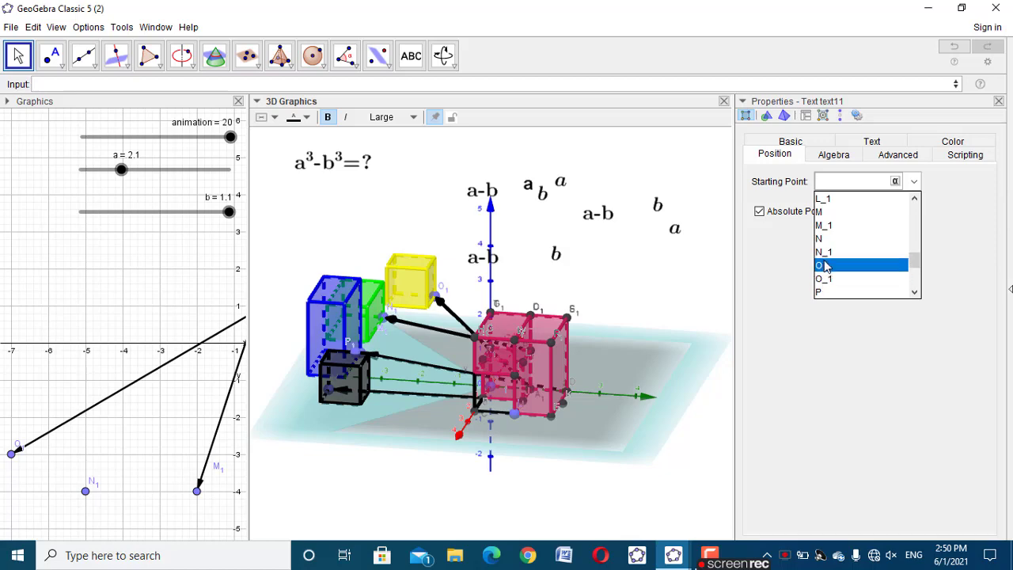
scroll(825, 265, "down", 1)
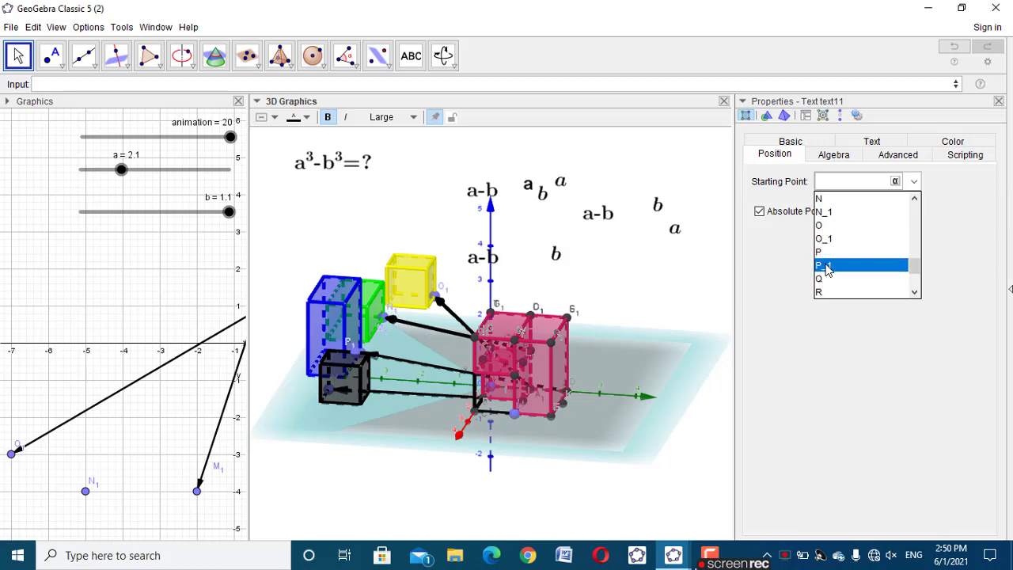
left_click(826, 266)
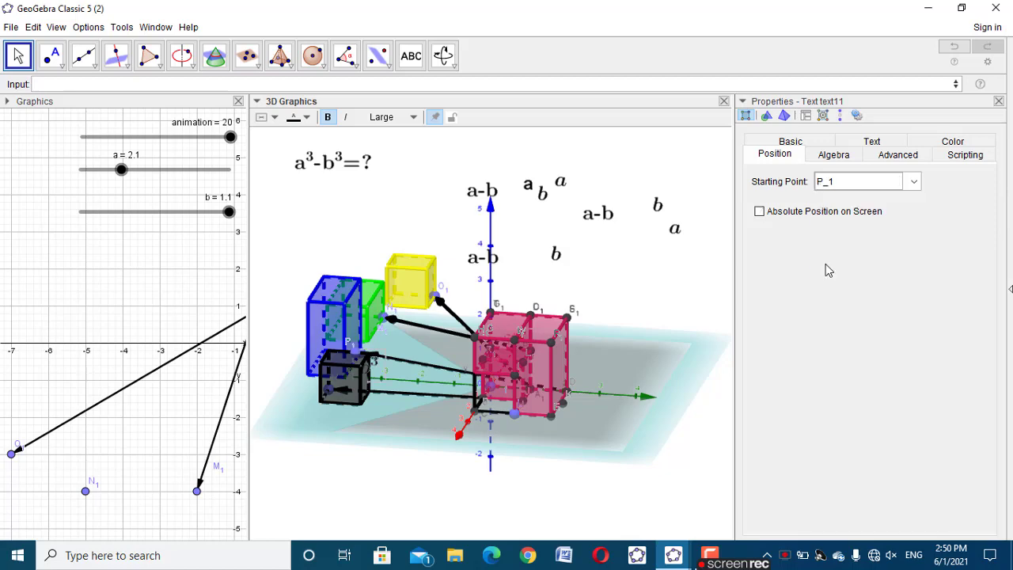
left_click(999, 101)
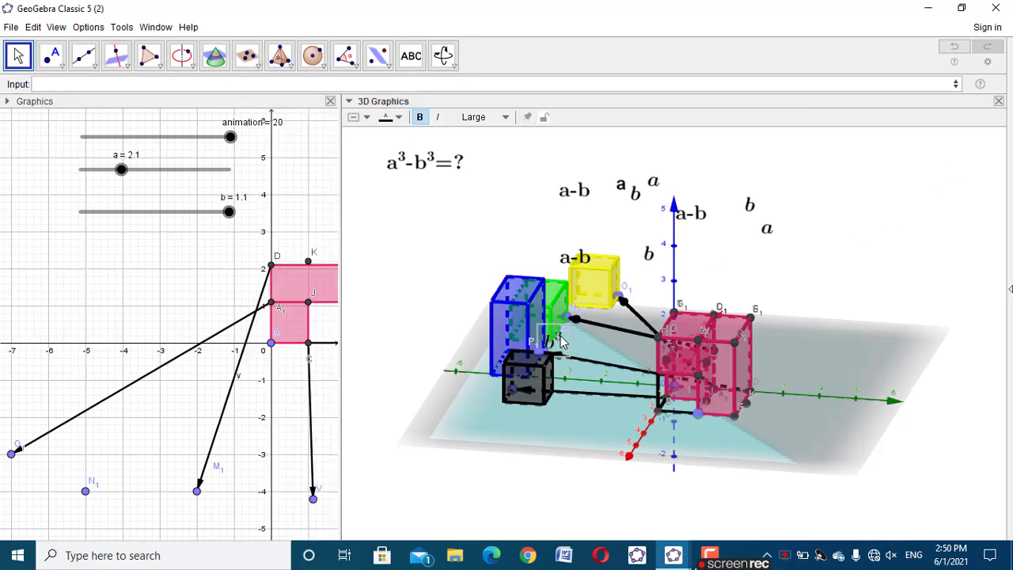
Set the b³ text's condition to show object to animation>0 and test it by running the animation slider back to 20
left_click(420, 225)
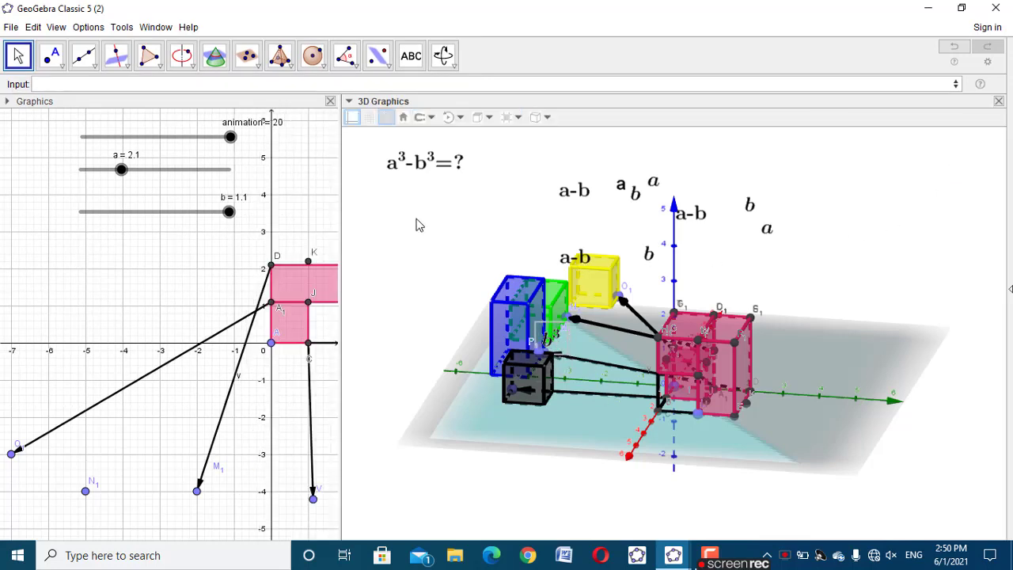
left_click_drag(230, 139, 271, 106)
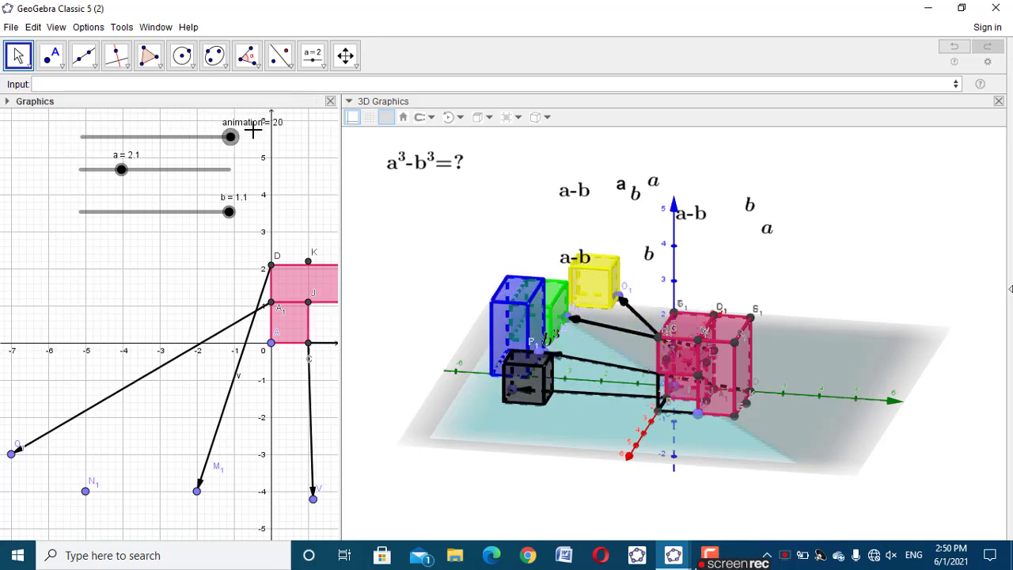
left_click(553, 339)
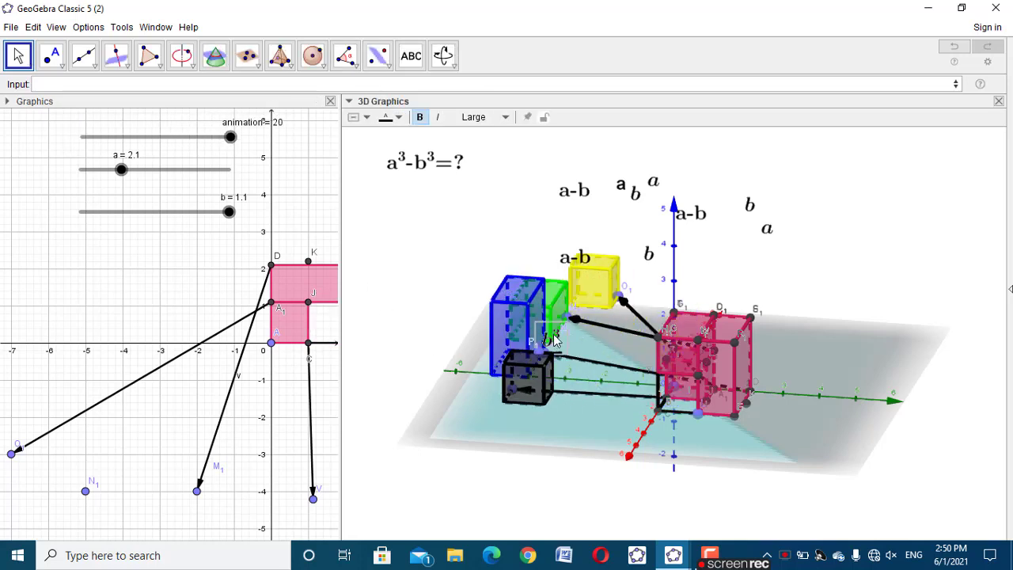
right_click(554, 338)
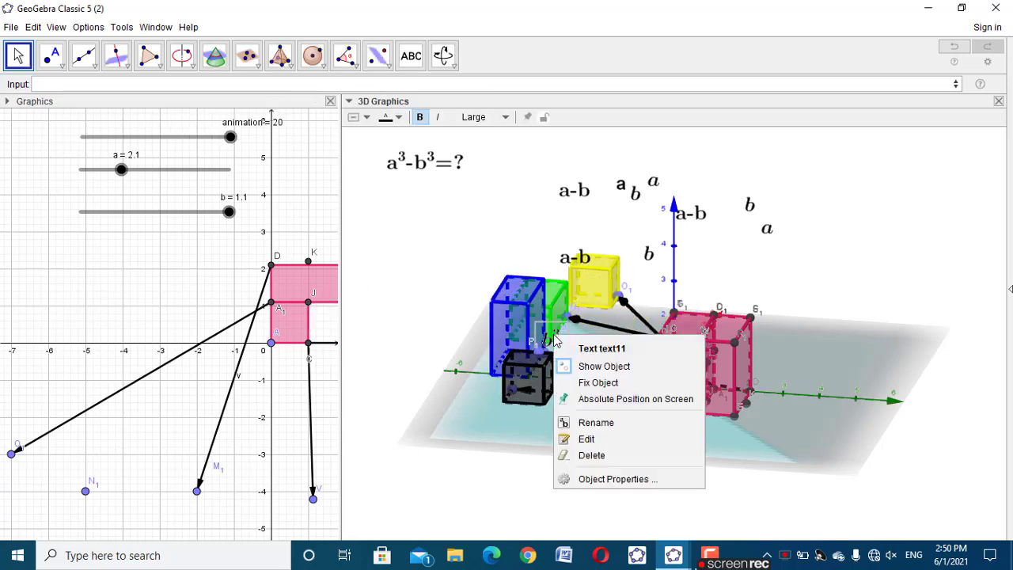
left_click(599, 479)
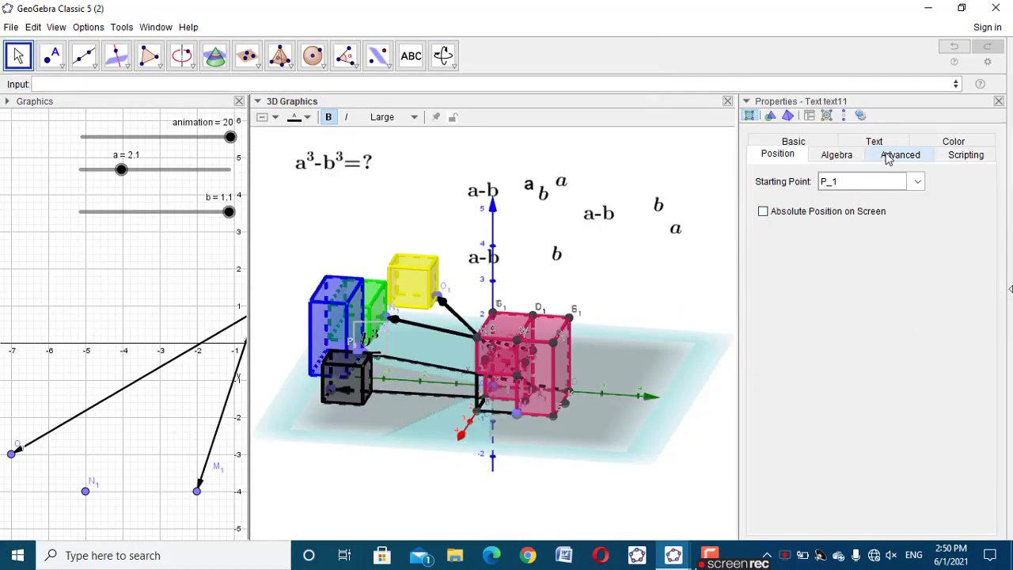
left_click(895, 155)
left_click(823, 189)
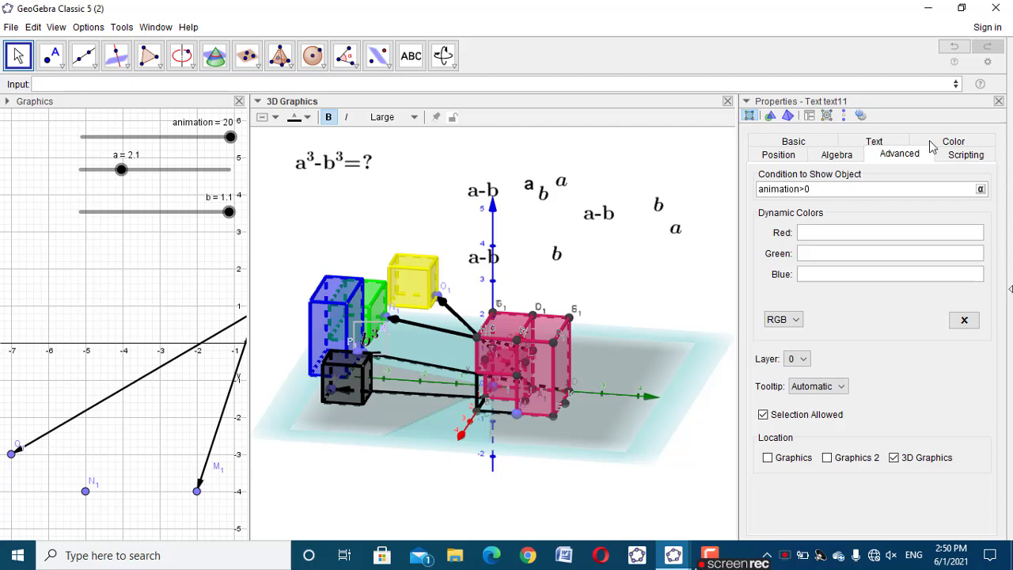
left_click(998, 101)
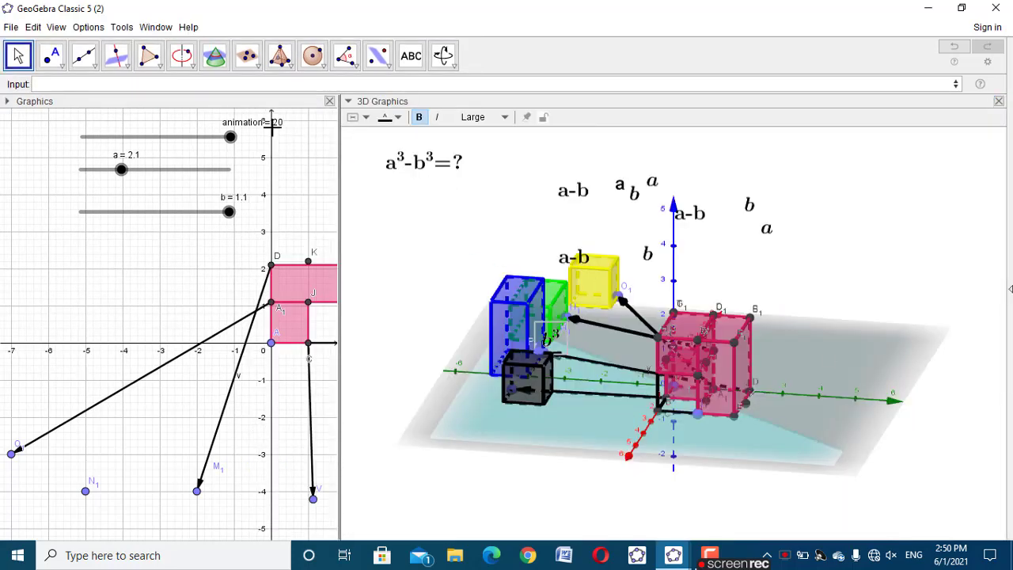
left_click_drag(218, 146, 289, 127)
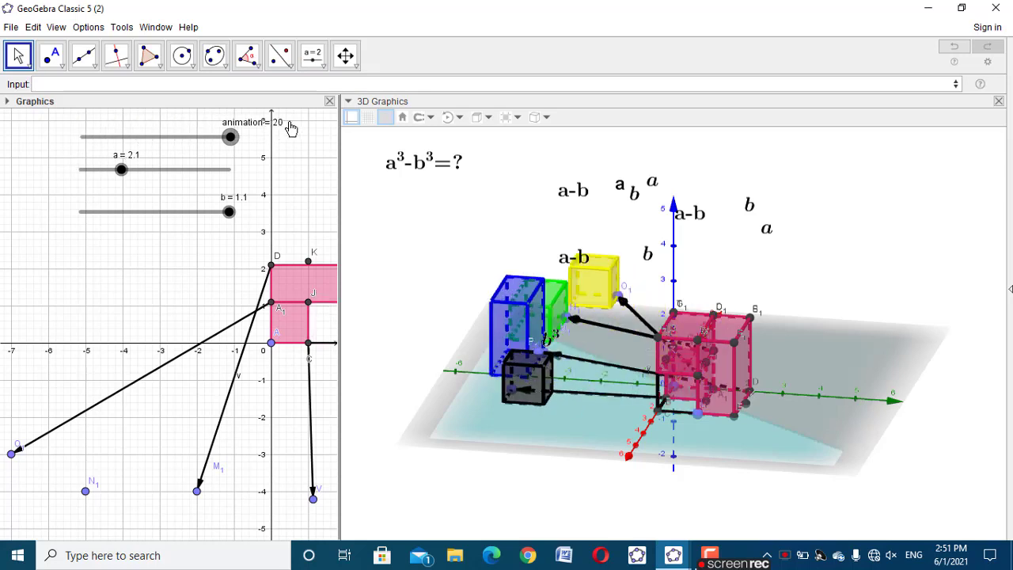
Hide the blue point that anchors the b³ text and place the text just above the black cube
left_click(543, 354)
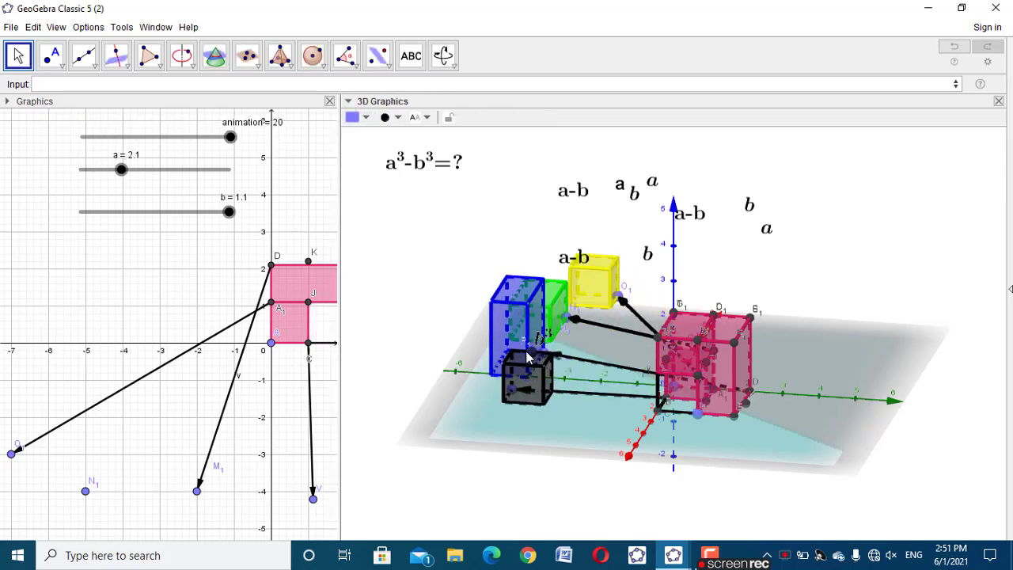
right_click(529, 358)
left_click(579, 419)
left_click_drag(924, 507, 853, 469)
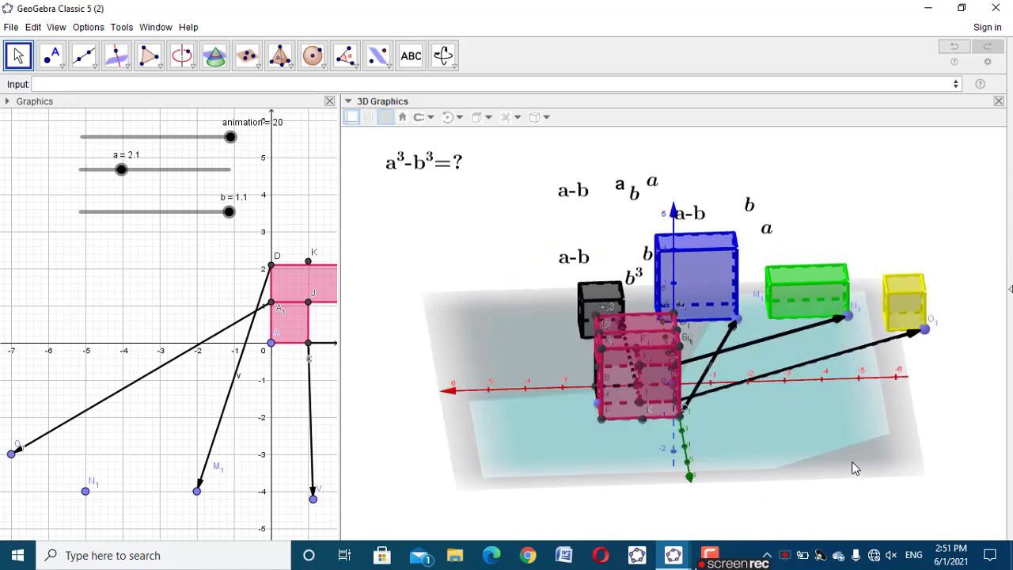
left_click_drag(633, 289, 603, 283)
mouse_move(924, 463)
left_mouse_down()
mouse_move(932, 452)
mouse_move(886, 470)
mouse_move(910, 462)
mouse_move(922, 470)
left_mouse_up()
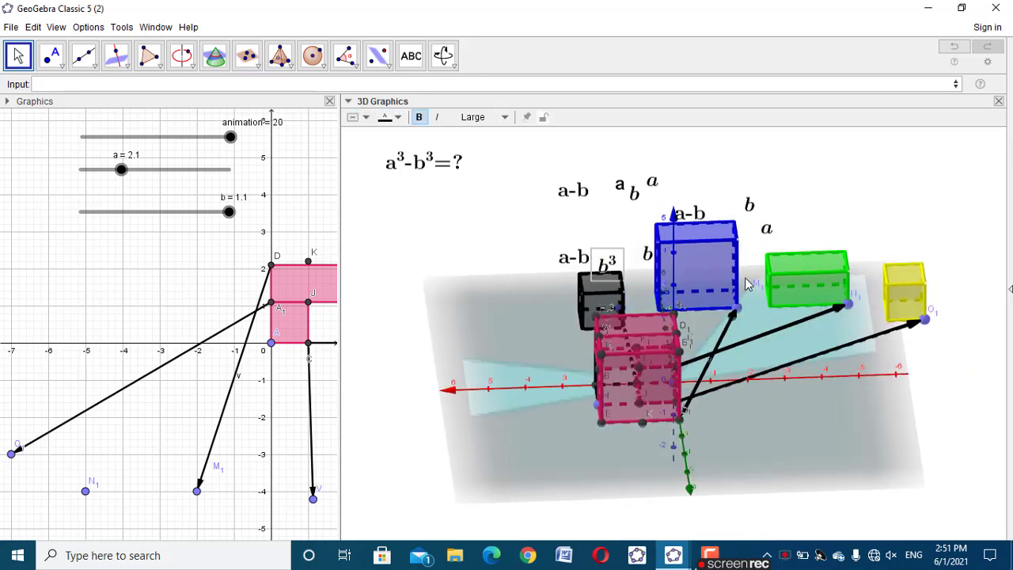
left_click(697, 257)
left_click(484, 209)
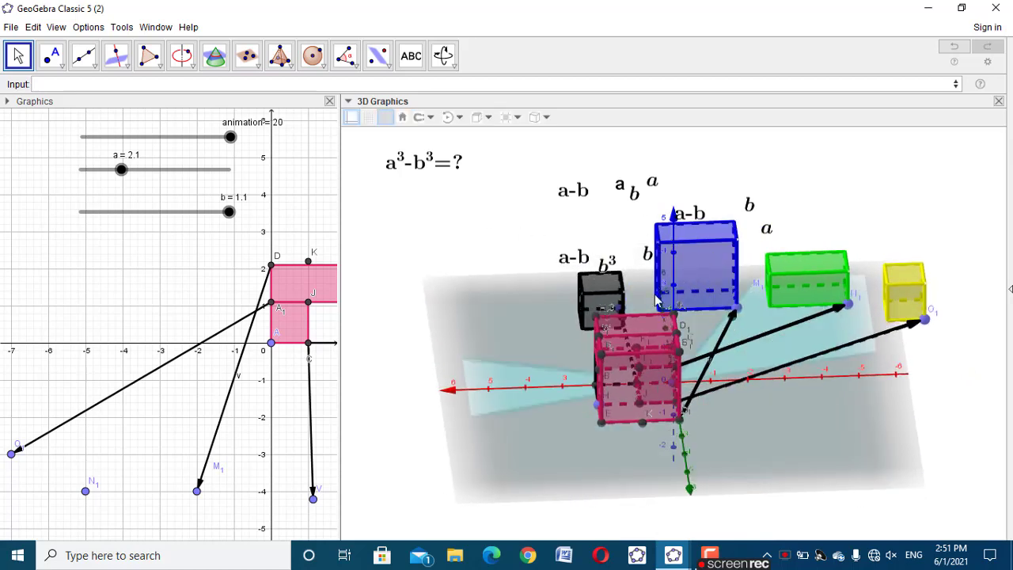
Switch to cube (a^3-b^3).ggb, set its animation to 20, examine the labels on the separated solids, and return to the working file
mouse_move(673, 555)
left_click(663, 524)
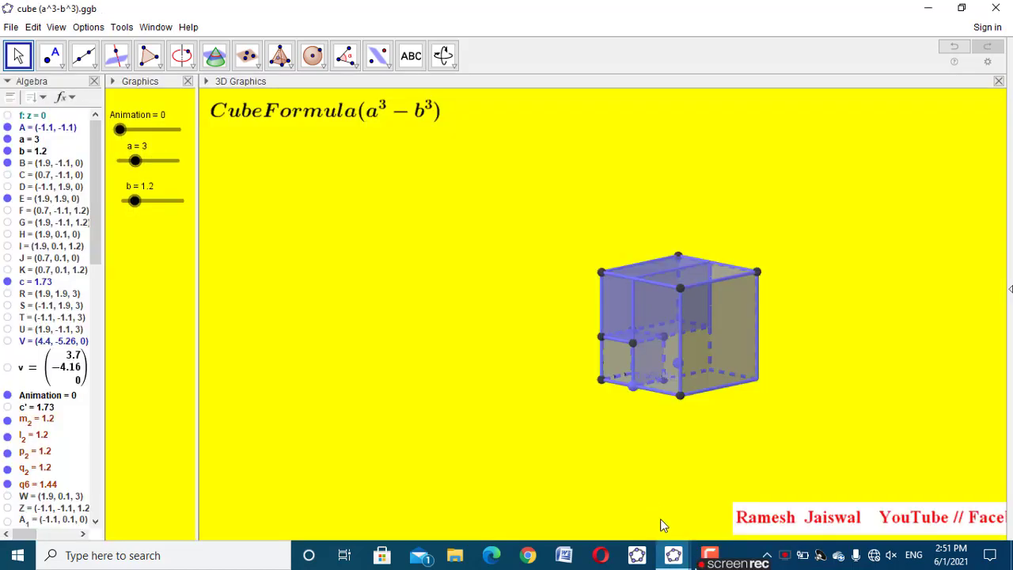
left_click_drag(121, 131, 212, 137)
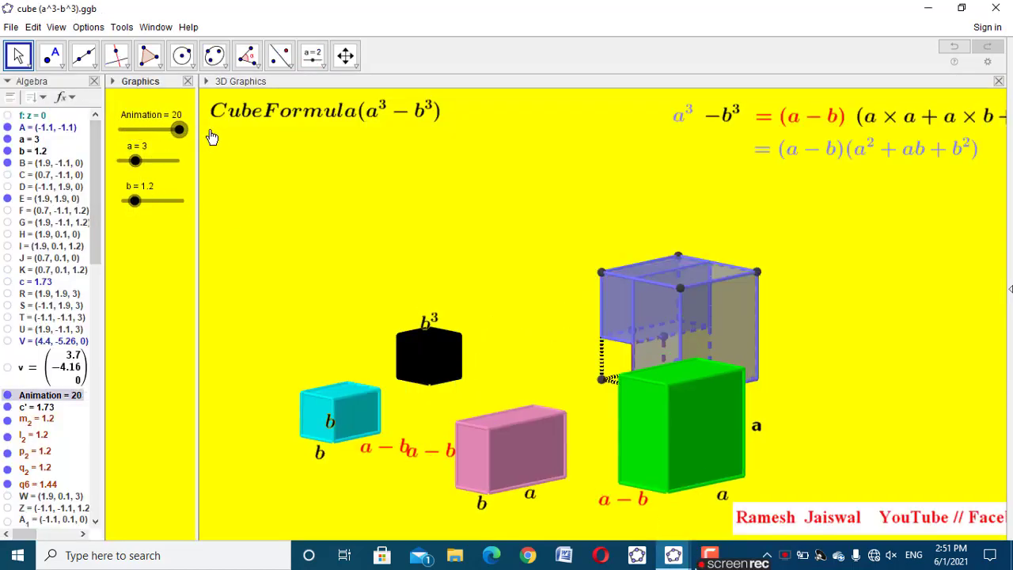
left_click(368, 491)
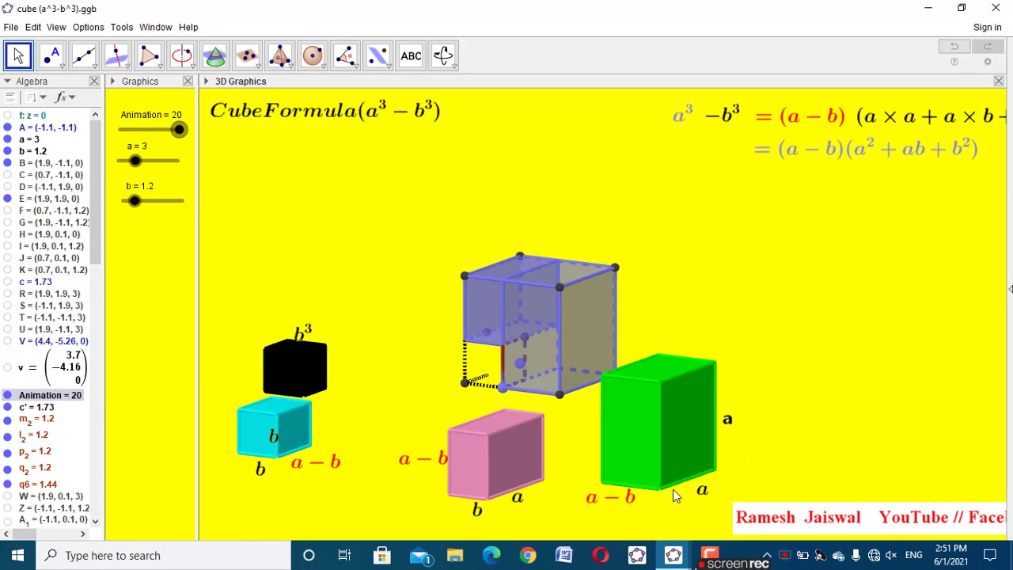
mouse_move(673, 555)
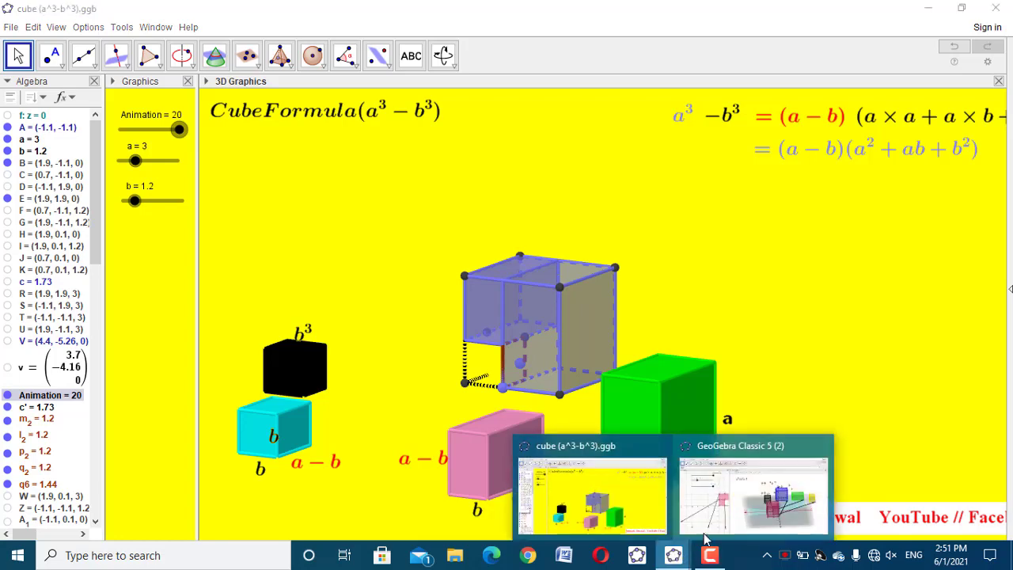
left_click(756, 486)
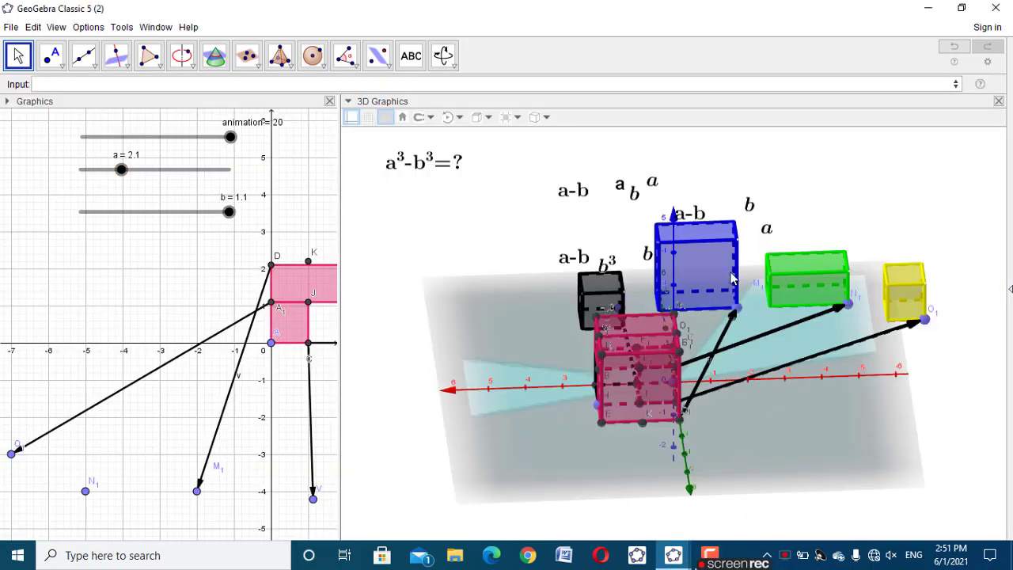
Check the name of the translated blue solid and create a point on it with Point(d')
left_click(731, 277)
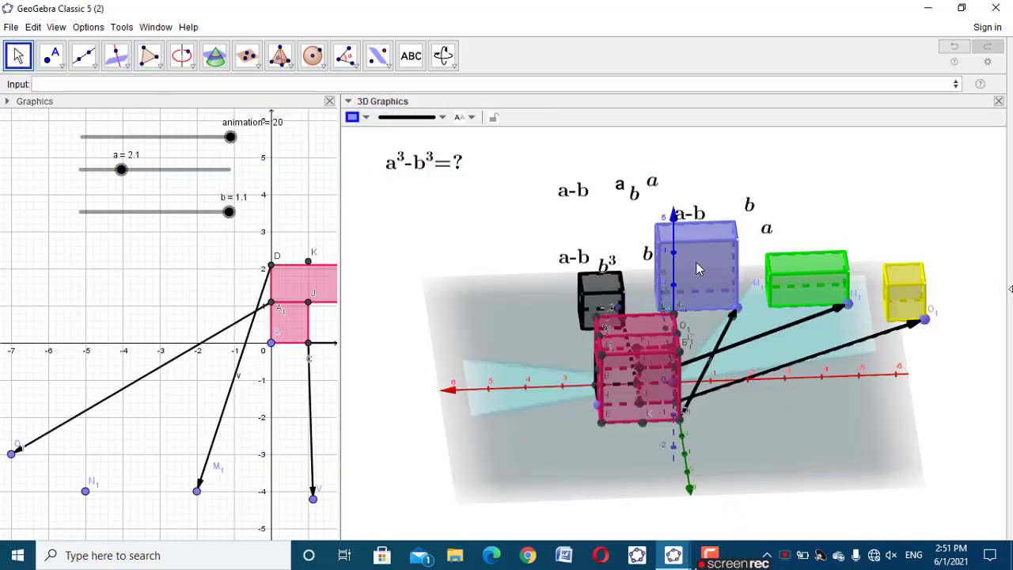
right_click(698, 269)
left_click(720, 180)
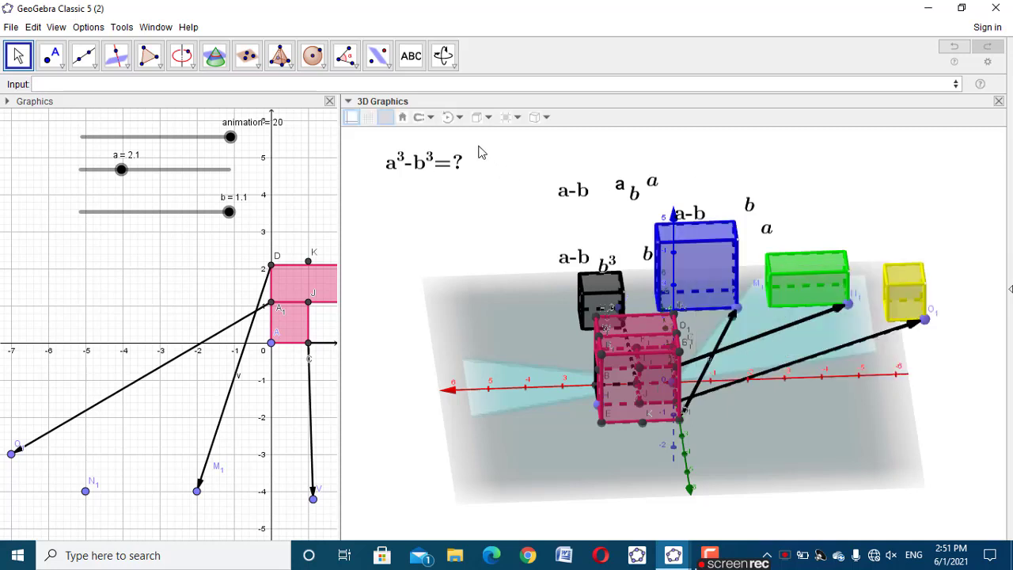
left_click(438, 85)
type("point")
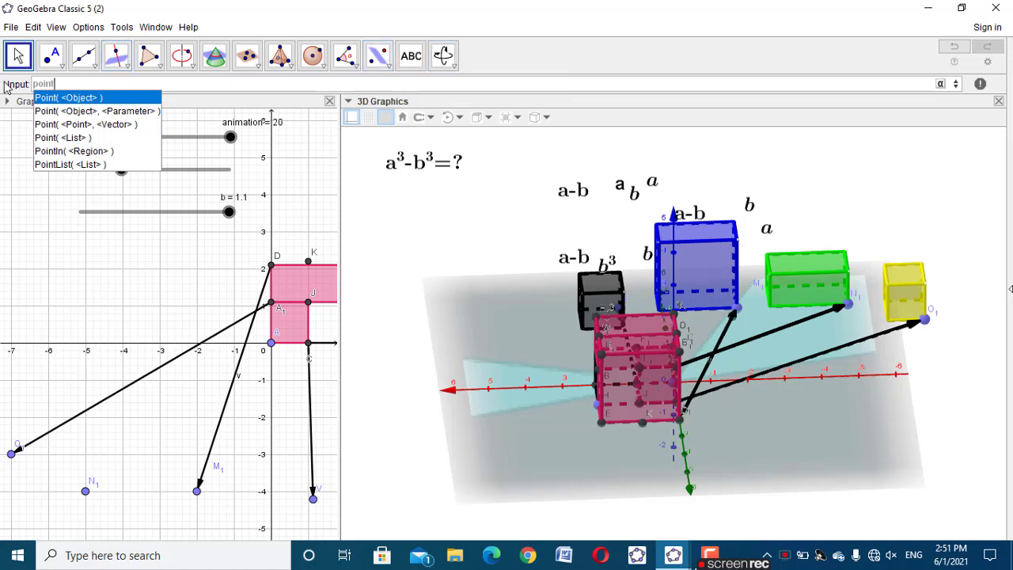
key("Return")
type("di")
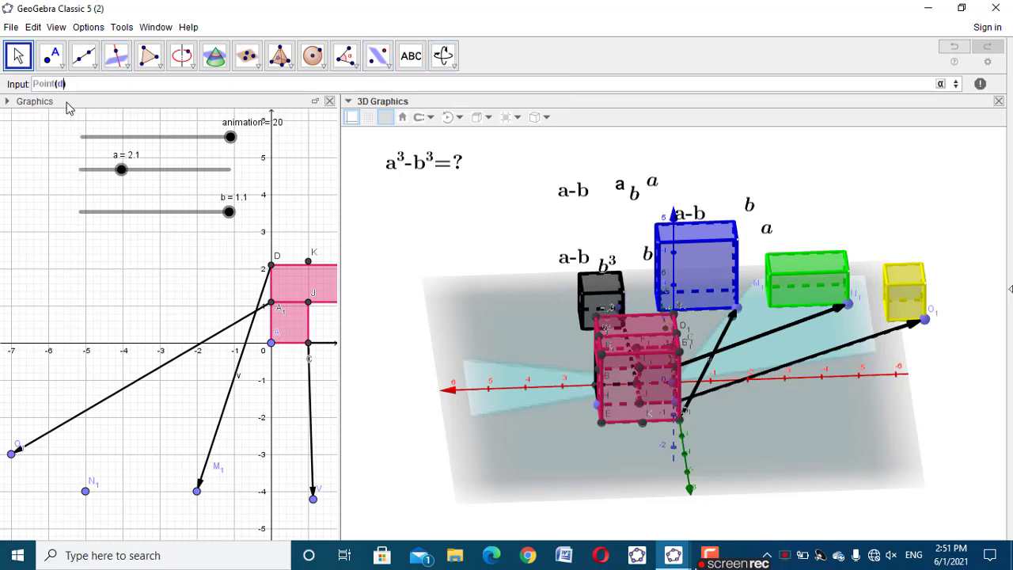
type("'")
key("Return")
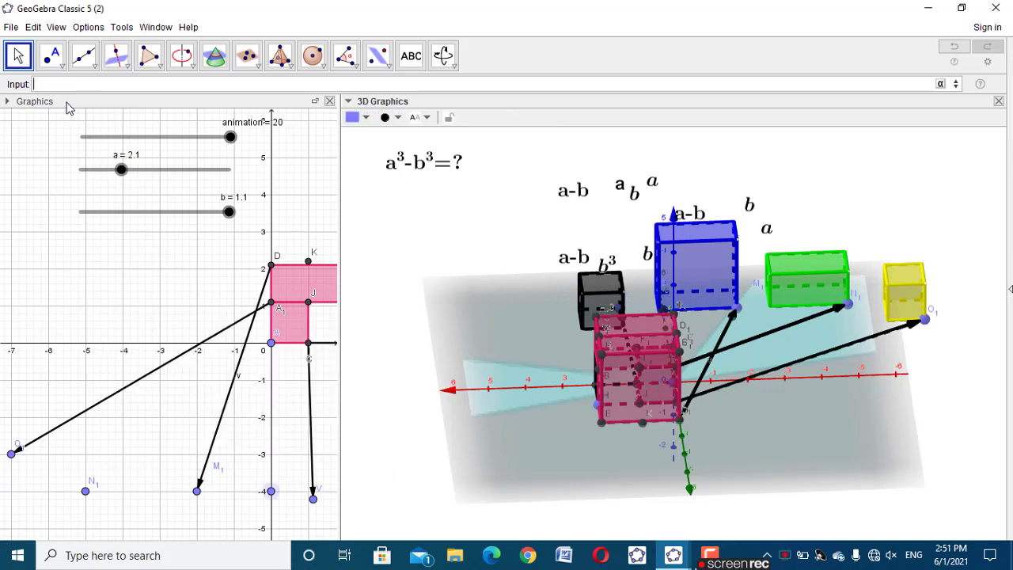
Create two more points on the blue solid by repeating the Point(d') command
key("Up")
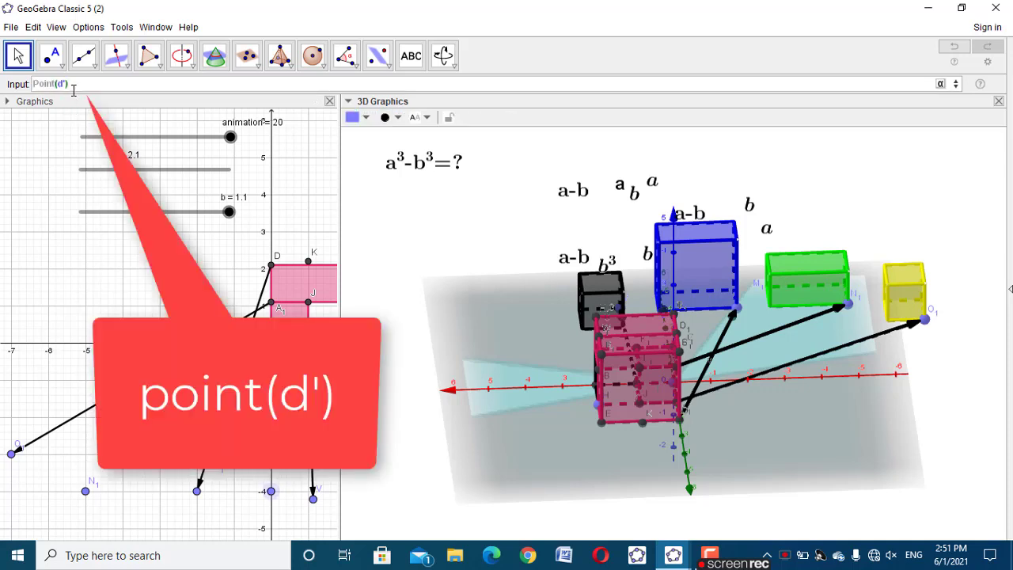
key("Return")
key("Up")
key("Return")
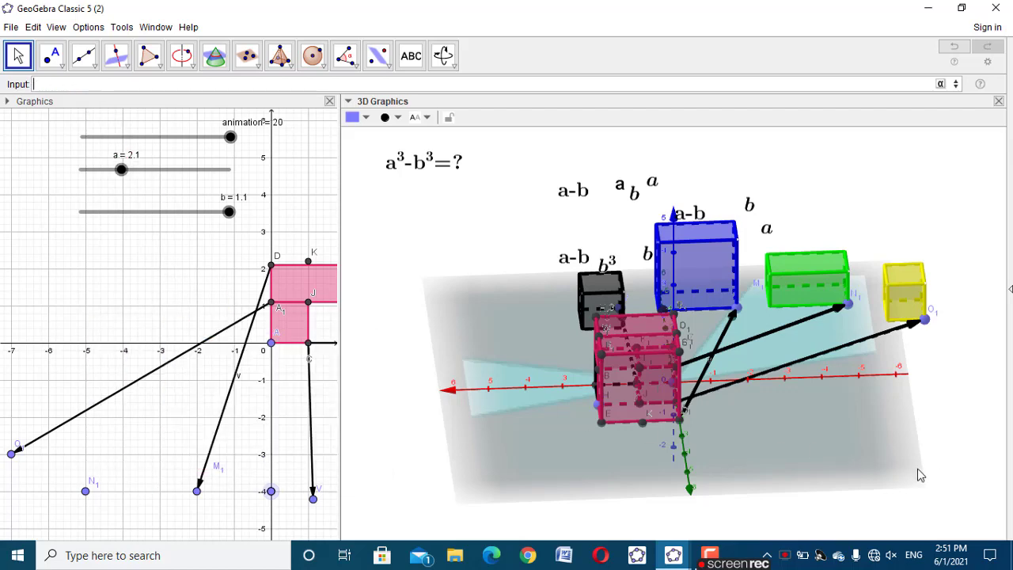
Spread the three new points over the blue solid's short base edge, vertical edge and long base edge
right_click_drag(933, 454, 915, 458)
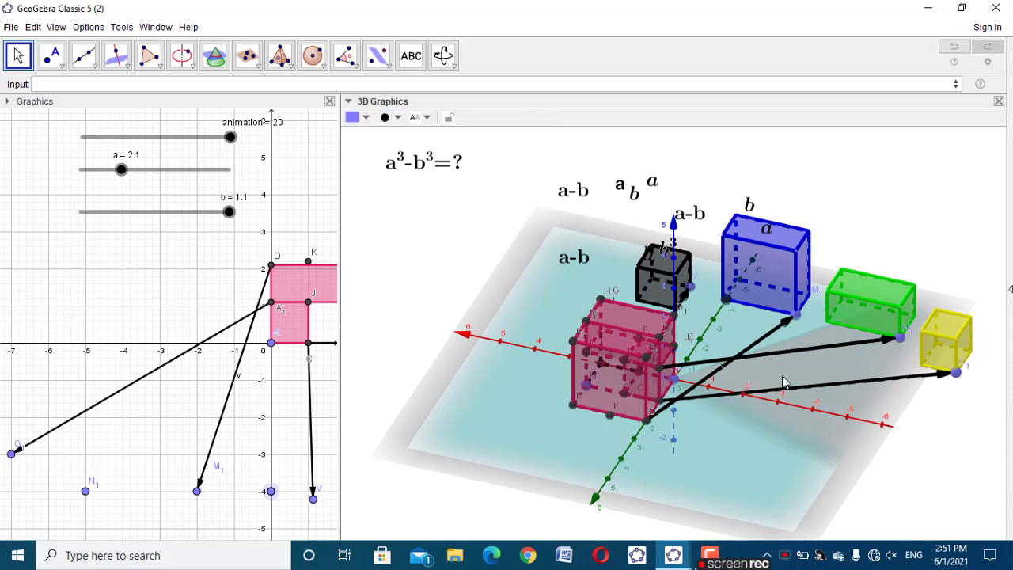
left_click_drag(796, 315, 799, 315)
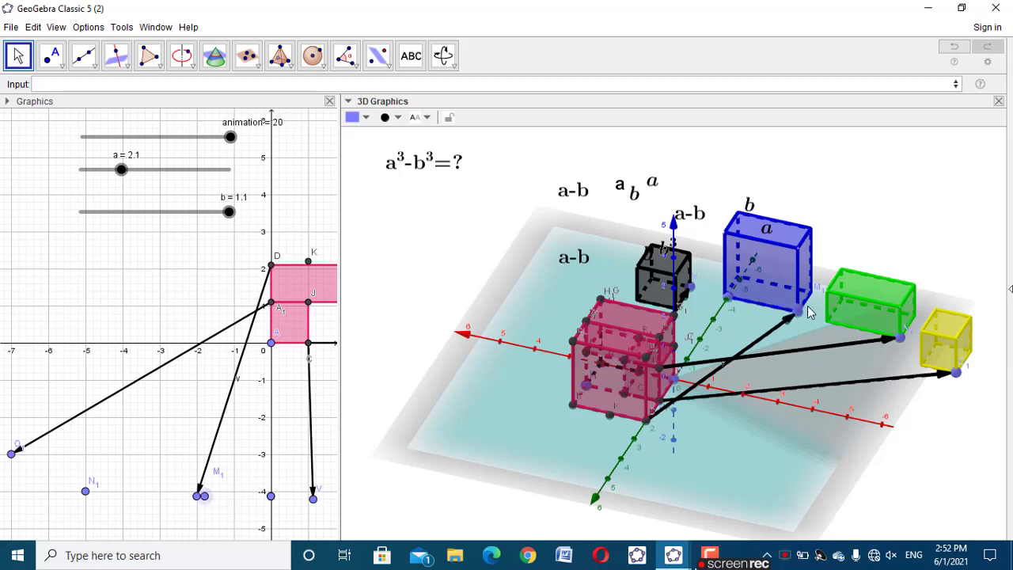
left_click_drag(813, 297, 810, 305)
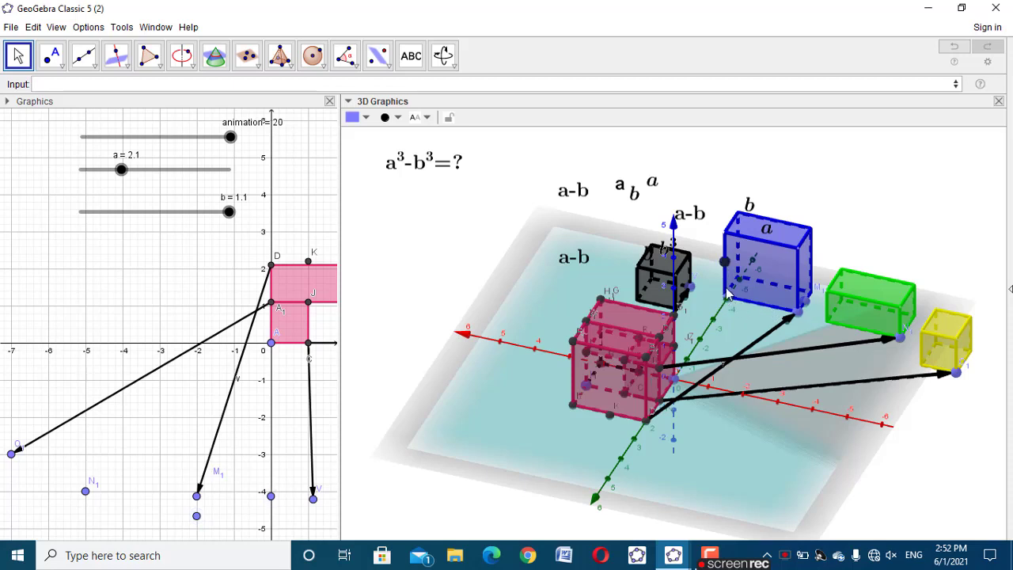
left_click_drag(728, 297, 757, 304)
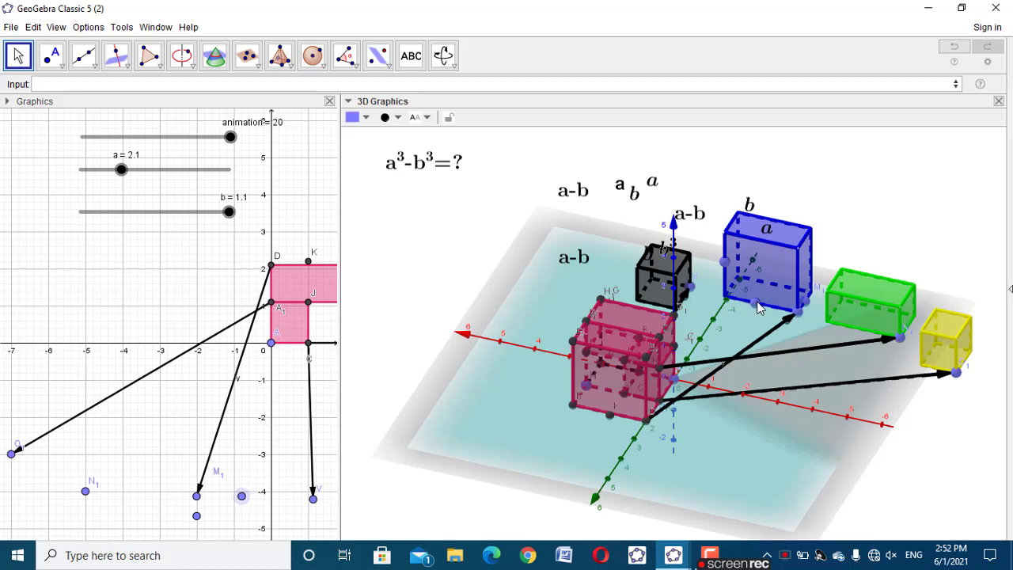
Check how the a and a-b labels sit on the green solid in cube (a^3-b^3).ggb and return to the working file
left_click(673, 555)
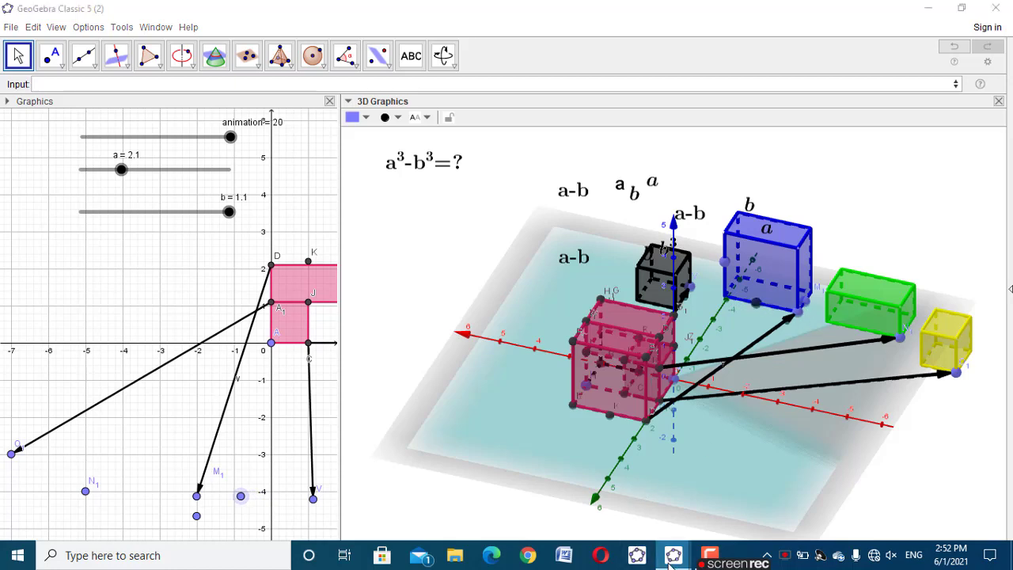
left_click(637, 488)
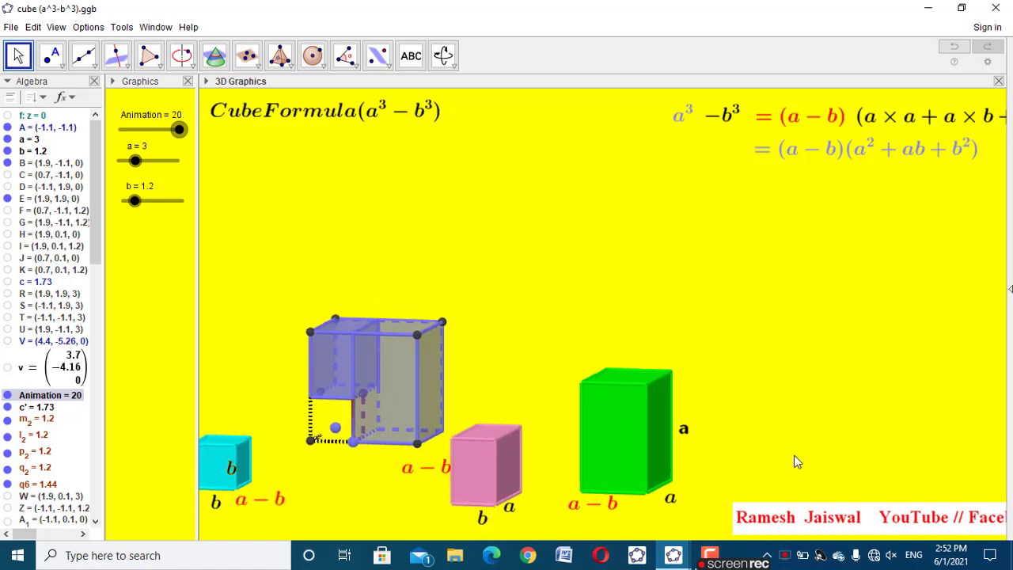
left_click(673, 554)
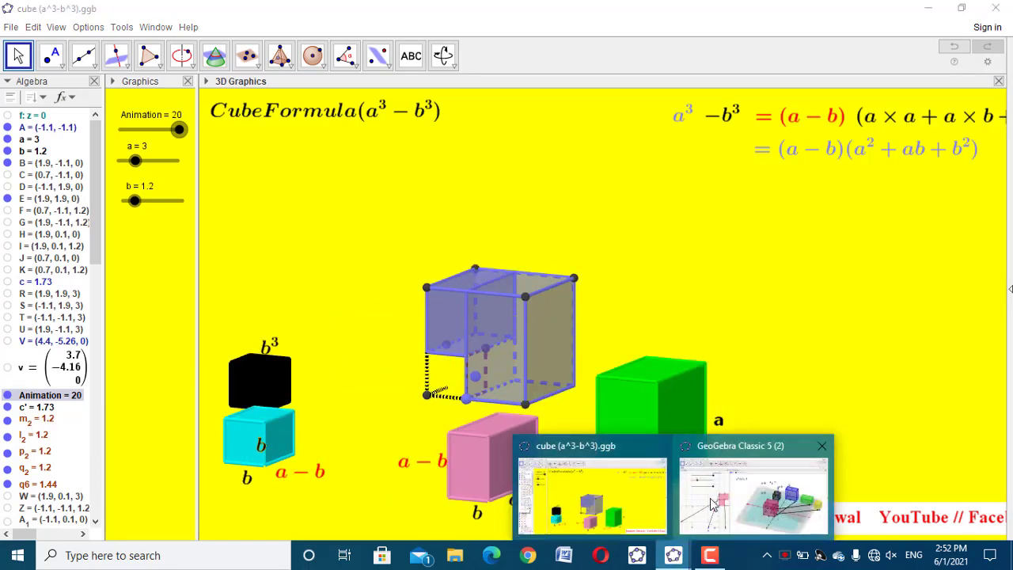
left_click(717, 489)
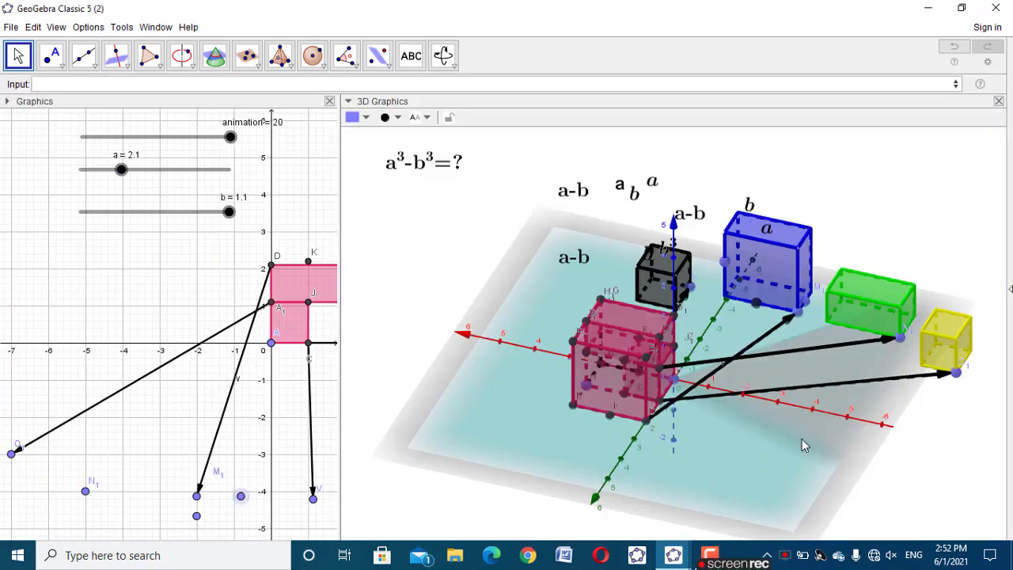
Run the animation slider through to 20 to check how the separated solids and the b³ label move
left_click_drag(802, 444, 832, 445)
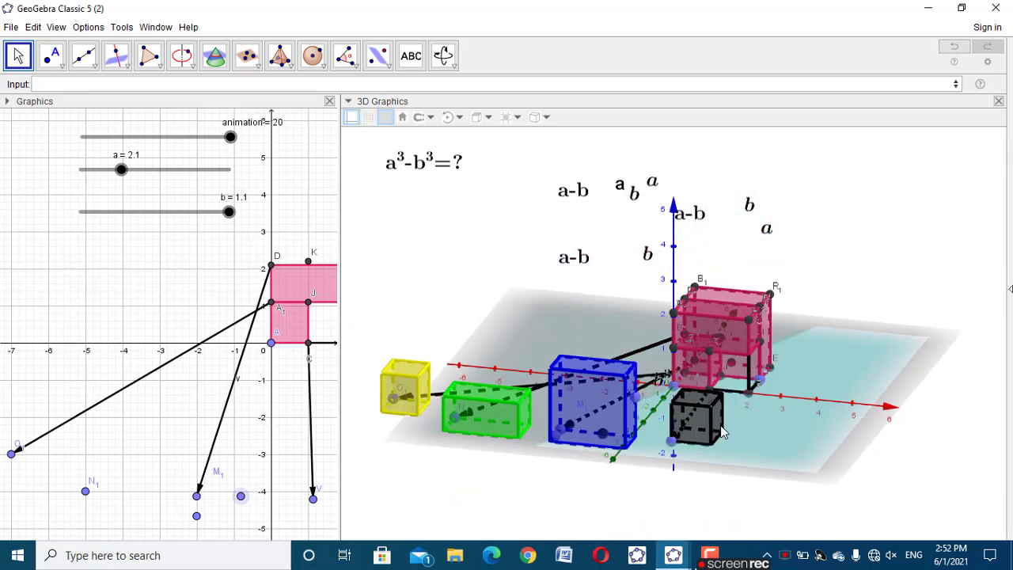
left_click(705, 437)
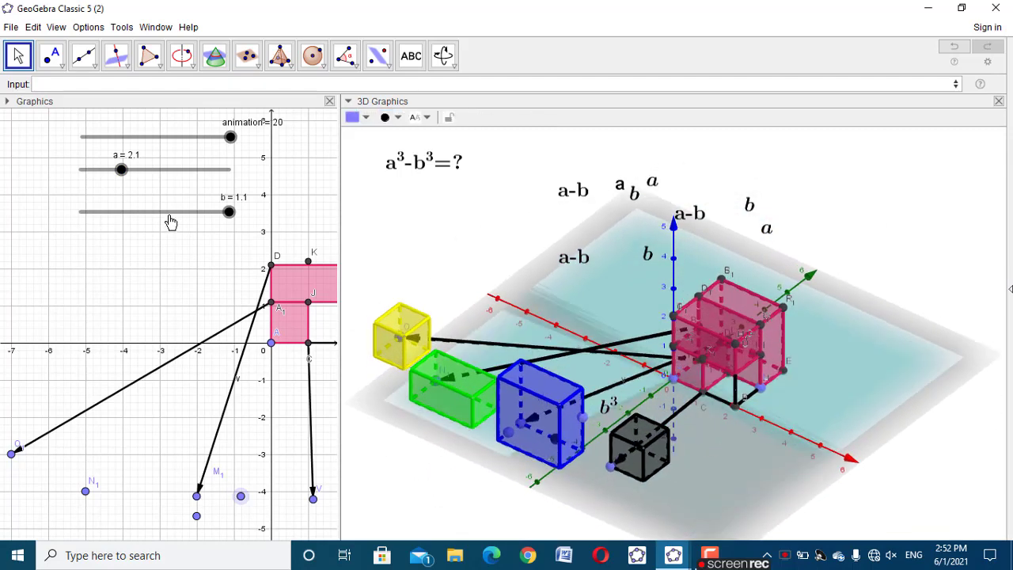
left_click_drag(207, 143, 246, 136)
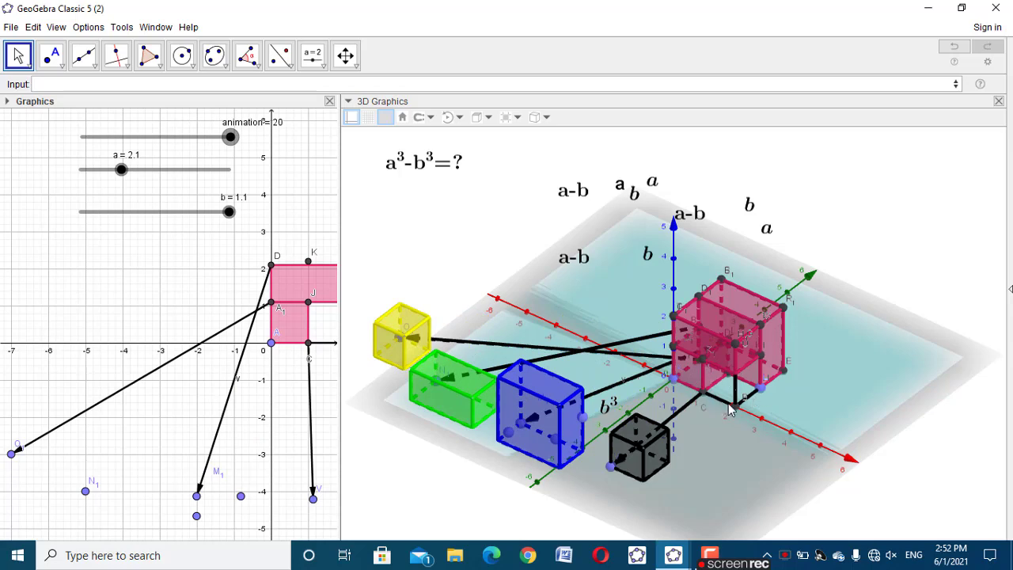
Run the animation slider back to about 10 and up to 20, and examine the separated solids from several angles
left_click_drag(761, 467, 767, 456)
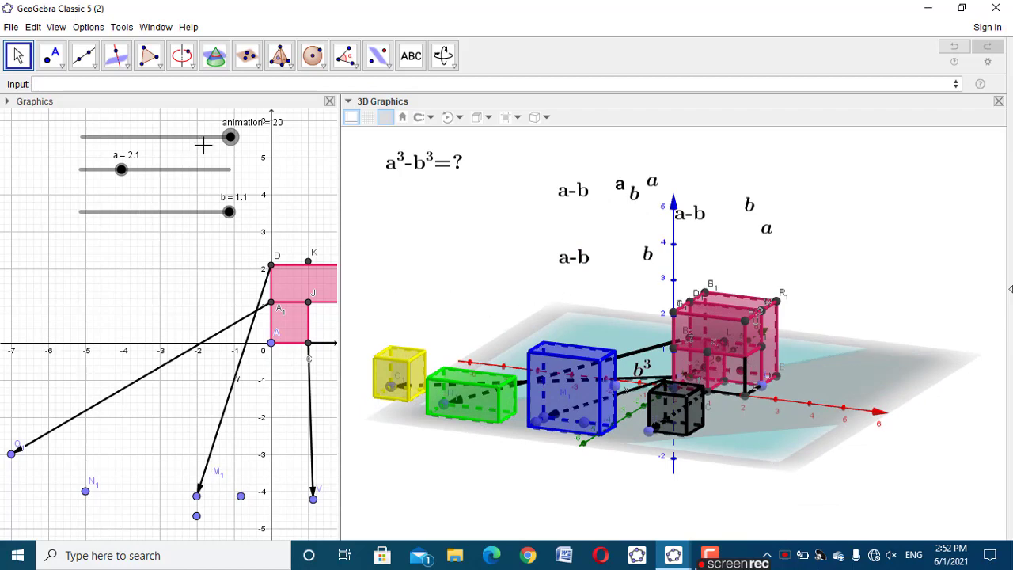
left_click_drag(228, 138, 160, 156)
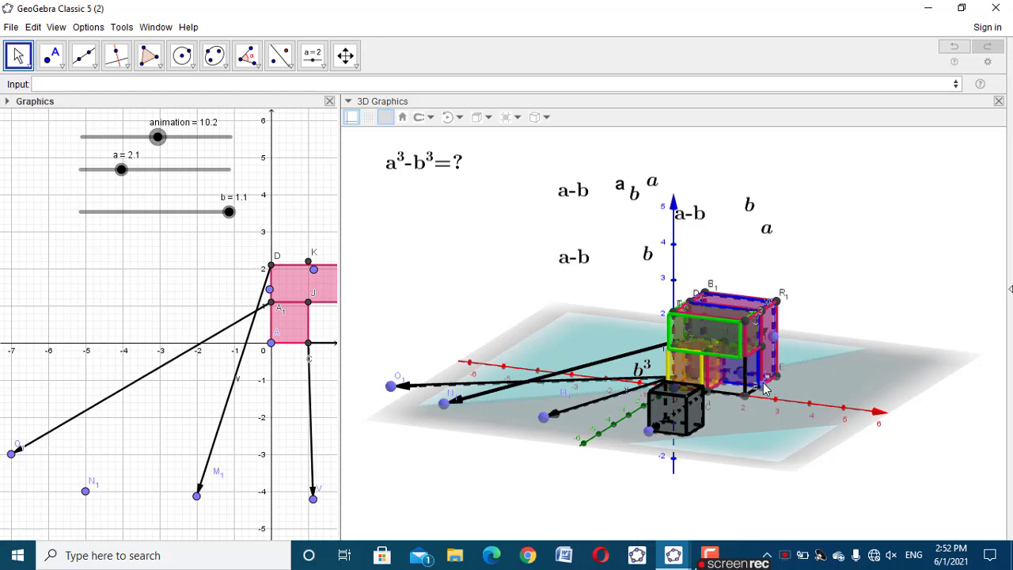
left_click_drag(158, 139, 248, 139)
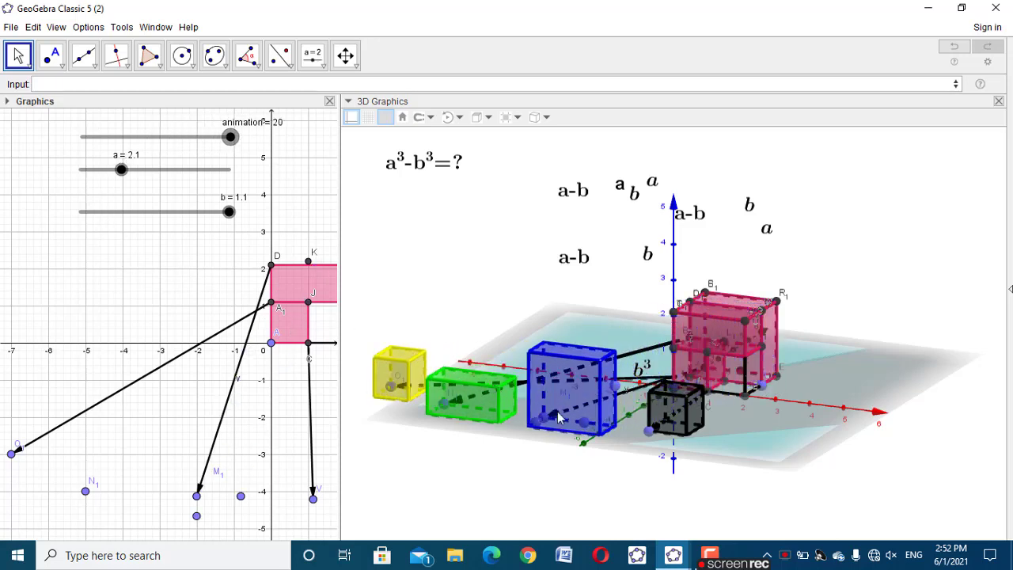
left_click_drag(633, 491, 527, 493)
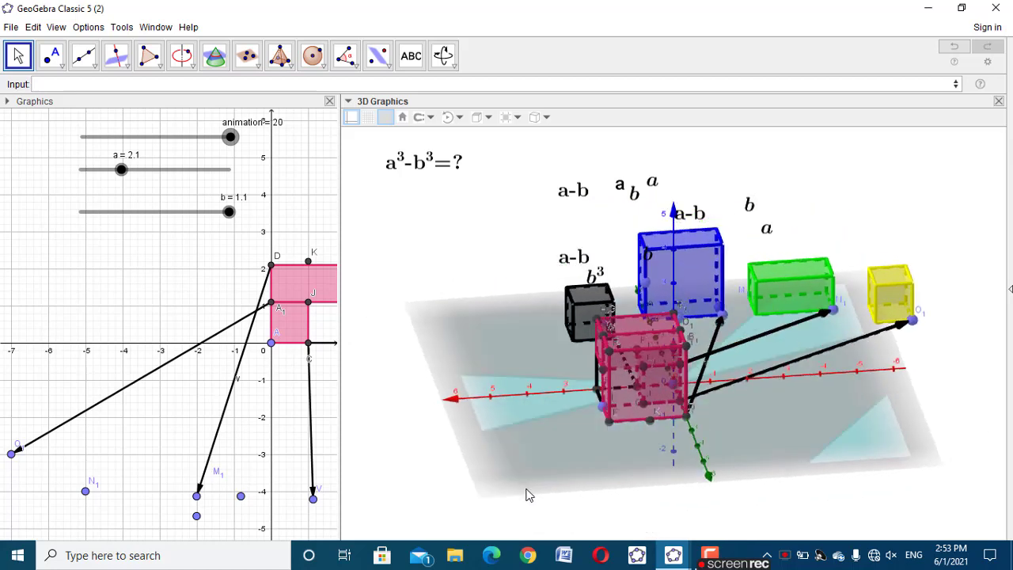
left_click_drag(734, 462, 733, 462)
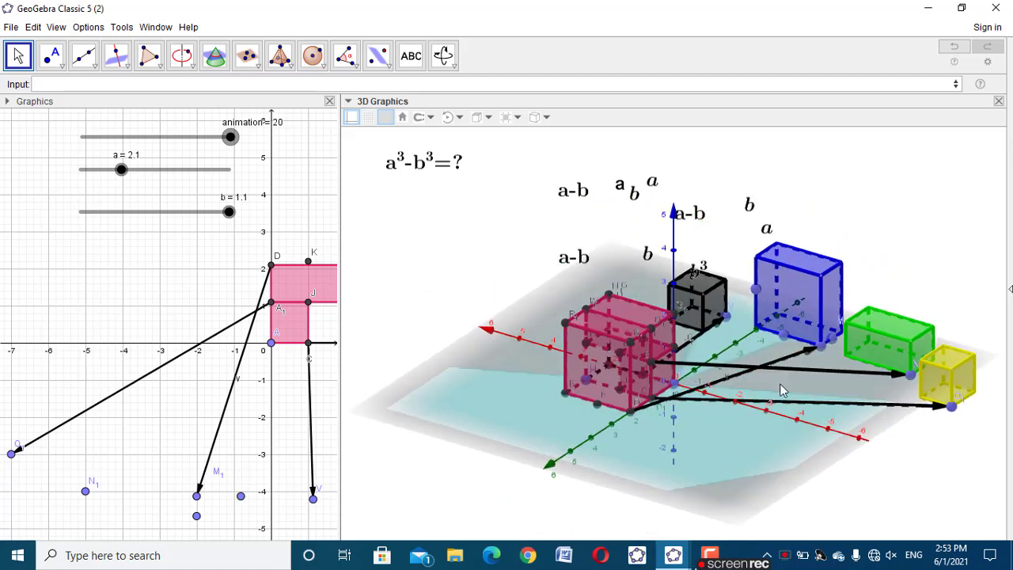
Colour the a-b label beside the vertical axis red
left_click(703, 218)
left_click(388, 118)
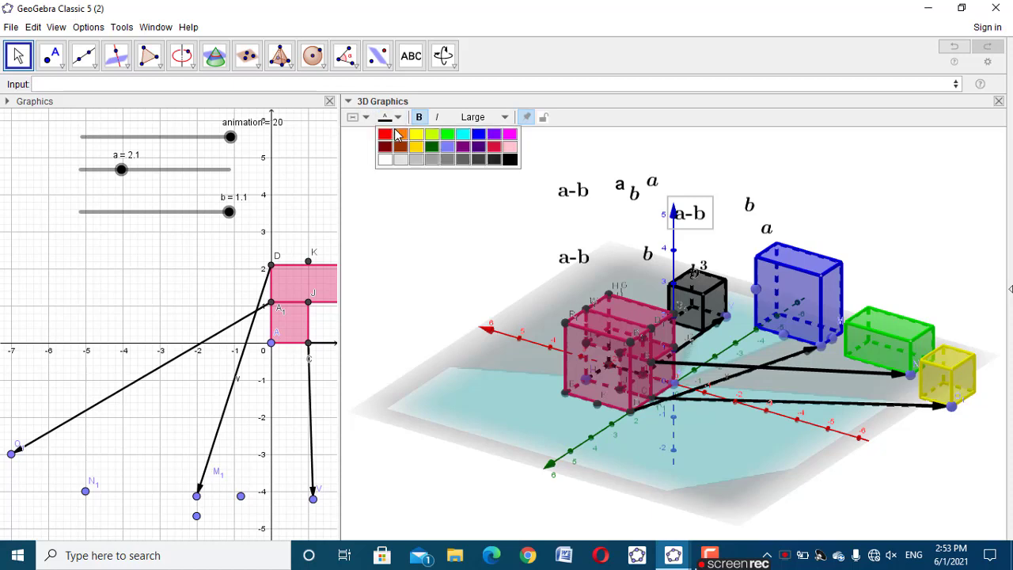
left_click(384, 134)
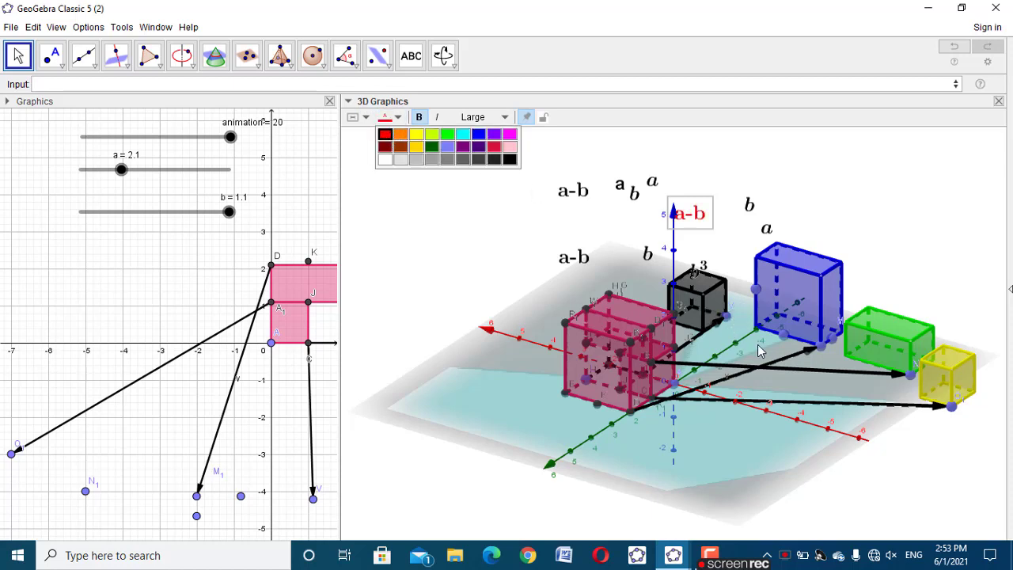
Set the red a-b label's starting point to the point on the blue solid's short base edge
right_click(834, 342)
left_click(887, 234)
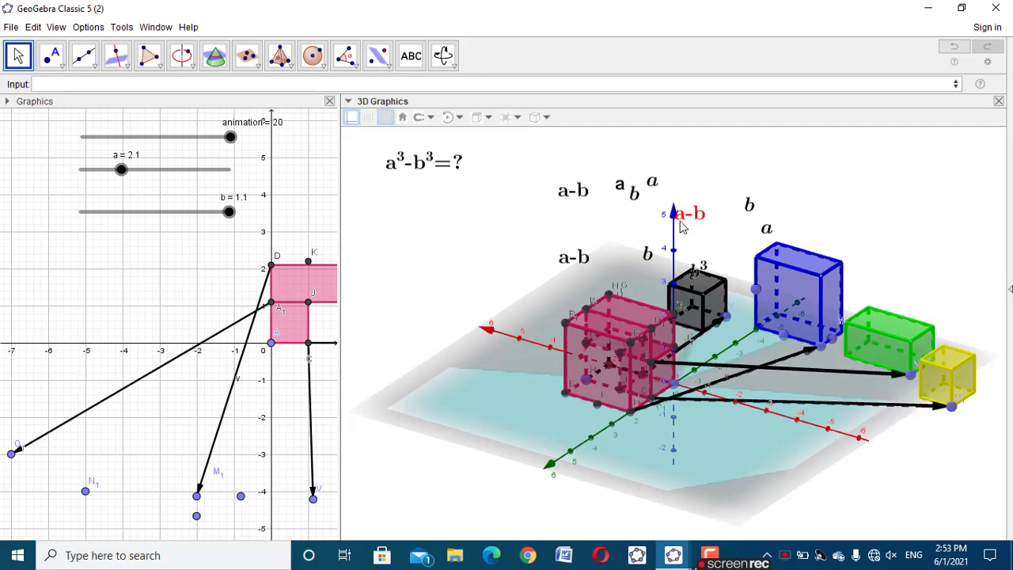
left_click(693, 213)
right_click(693, 233)
left_click(744, 353)
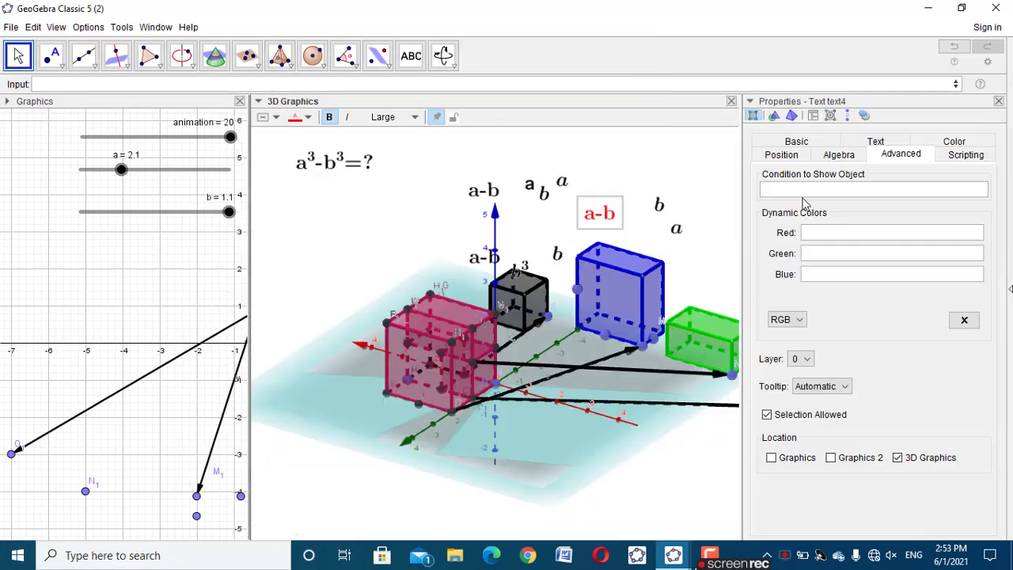
left_click(783, 155)
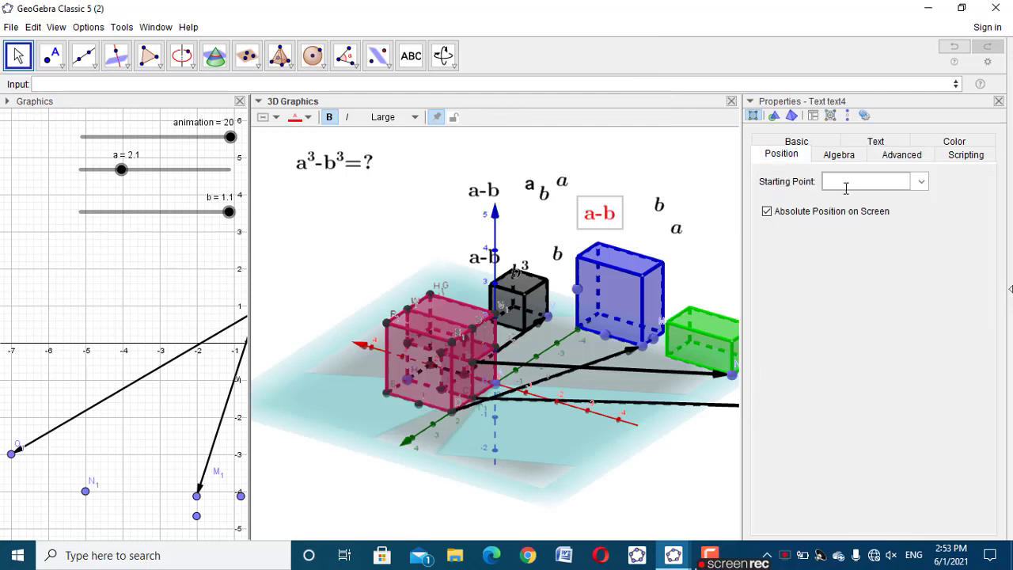
left_click(847, 182)
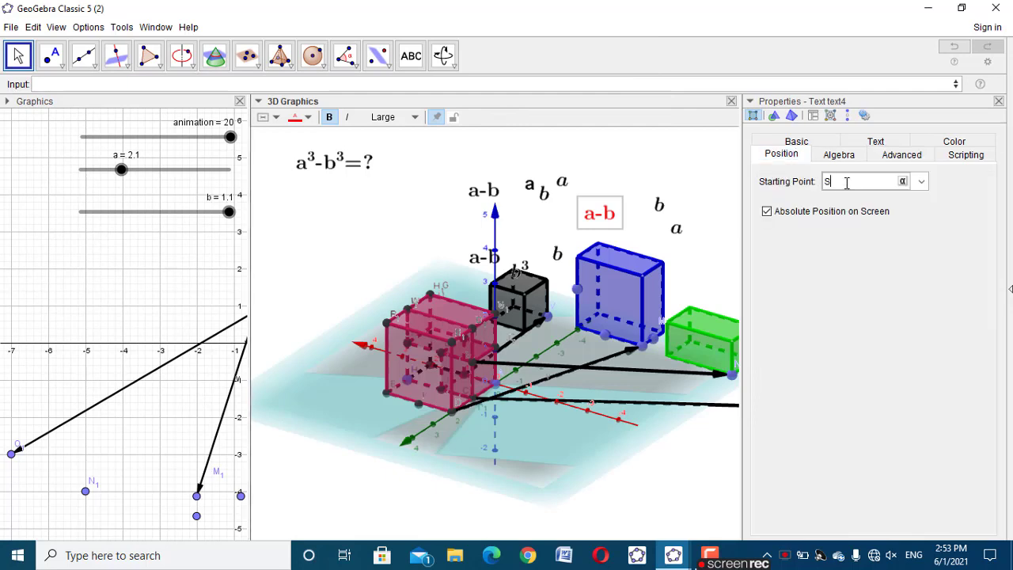
left_click(998, 101)
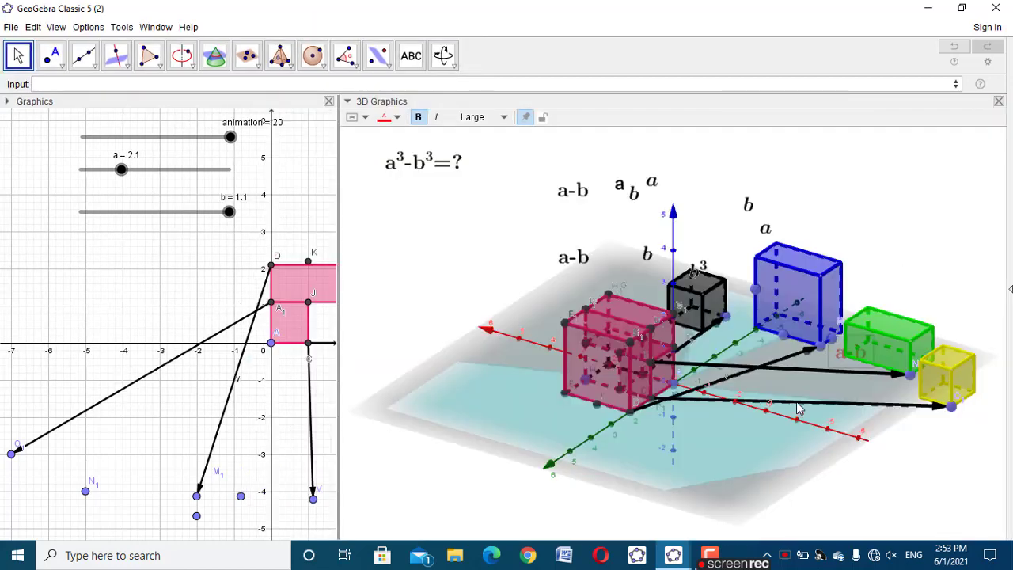
Move point M₁ to about (-1, -4) and point V to about (2, -4), shifting the blue and black solids
left_click(198, 499)
left_click_drag(202, 504, 281, 479)
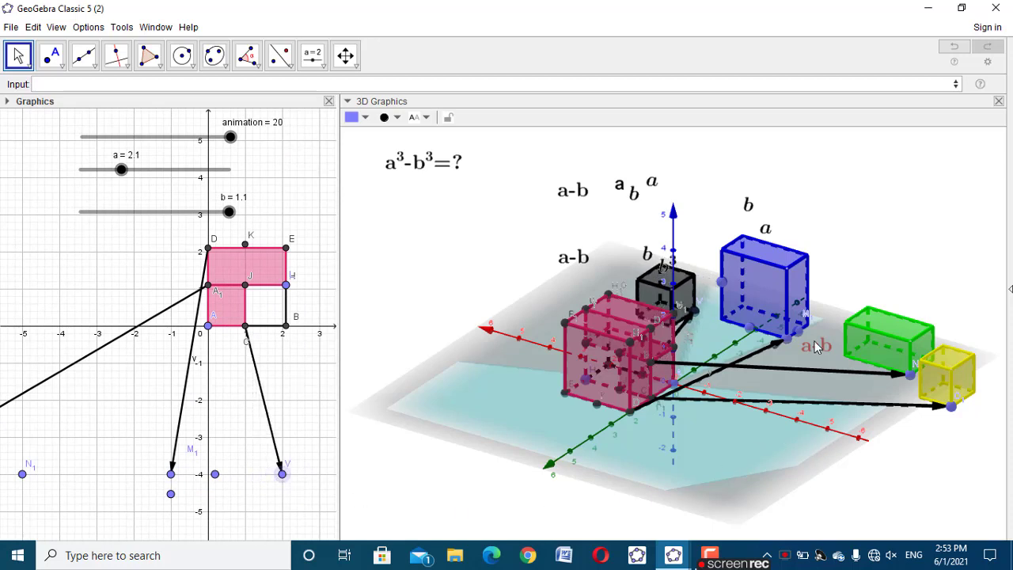
Position the red a-b label beside the blue solid's short base edge, adjusting it from several viewing angles
left_click_drag(818, 348, 819, 318)
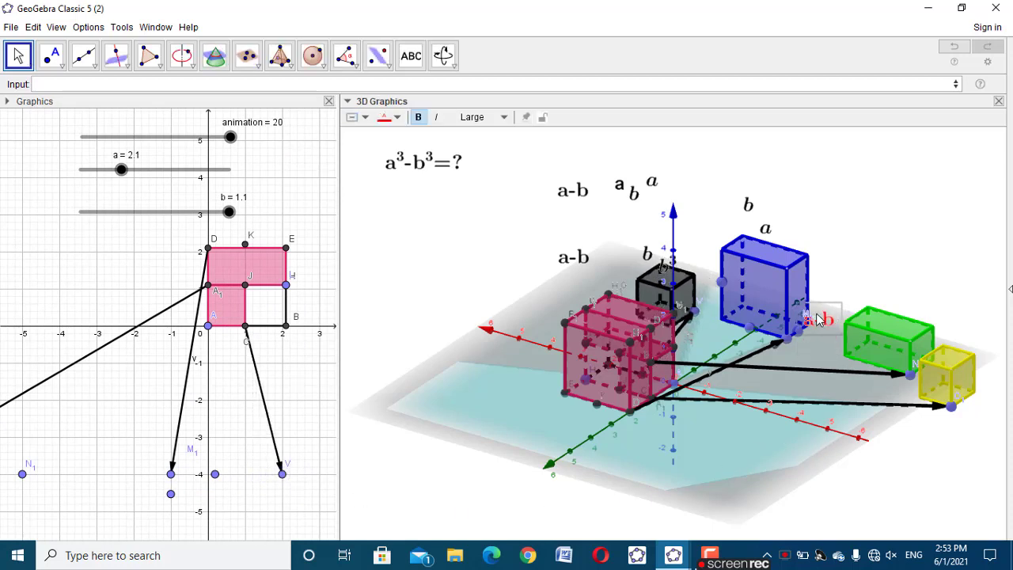
left_click(860, 286)
left_click_drag(887, 511, 859, 510)
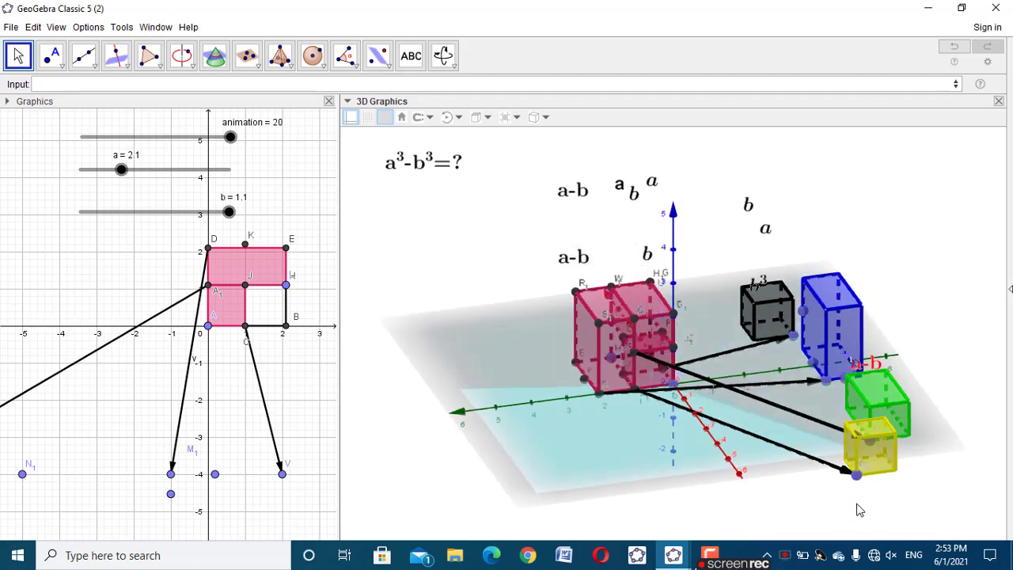
left_click_drag(871, 364, 898, 360)
left_click_drag(944, 503, 994, 501)
left_click_drag(532, 497, 619, 425)
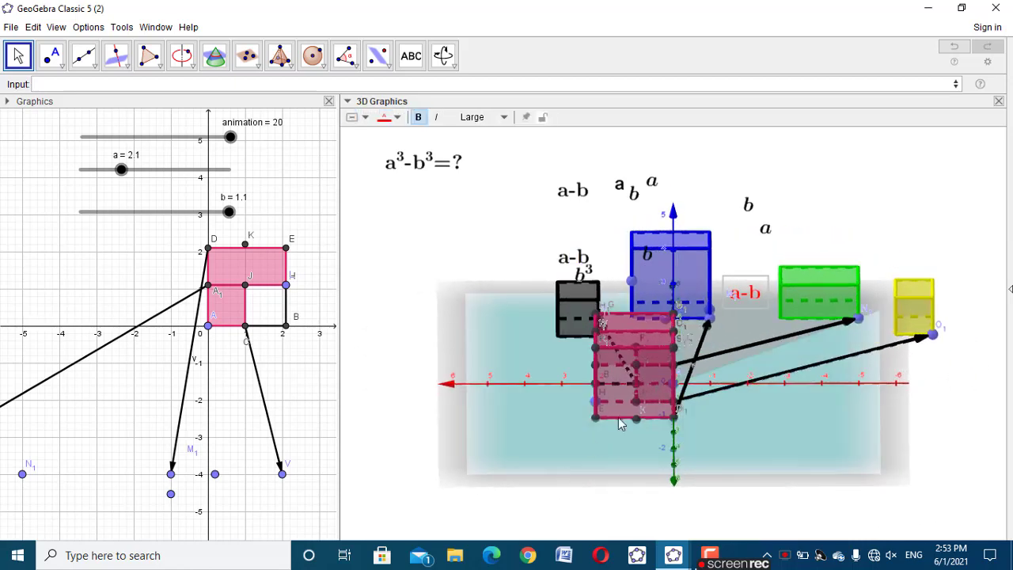
left_click_drag(753, 295, 794, 315)
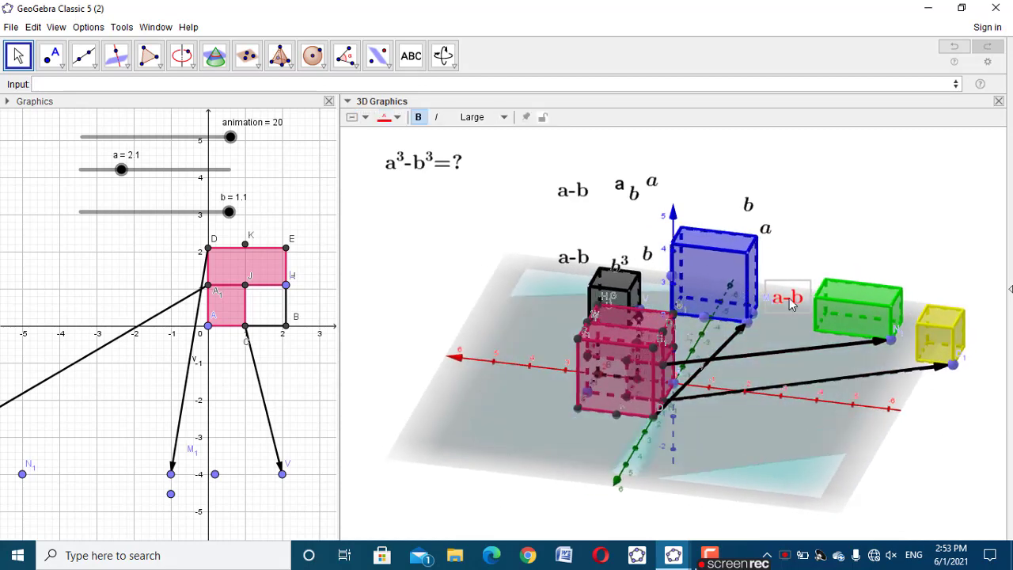
left_click_drag(743, 396, 743, 388)
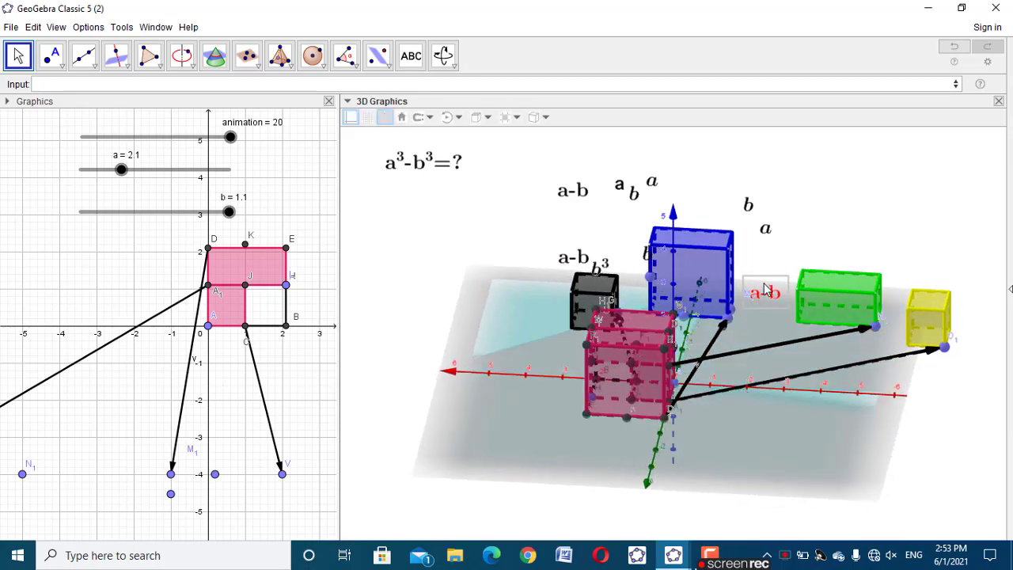
left_click_drag(755, 297, 777, 340)
left_click(807, 297)
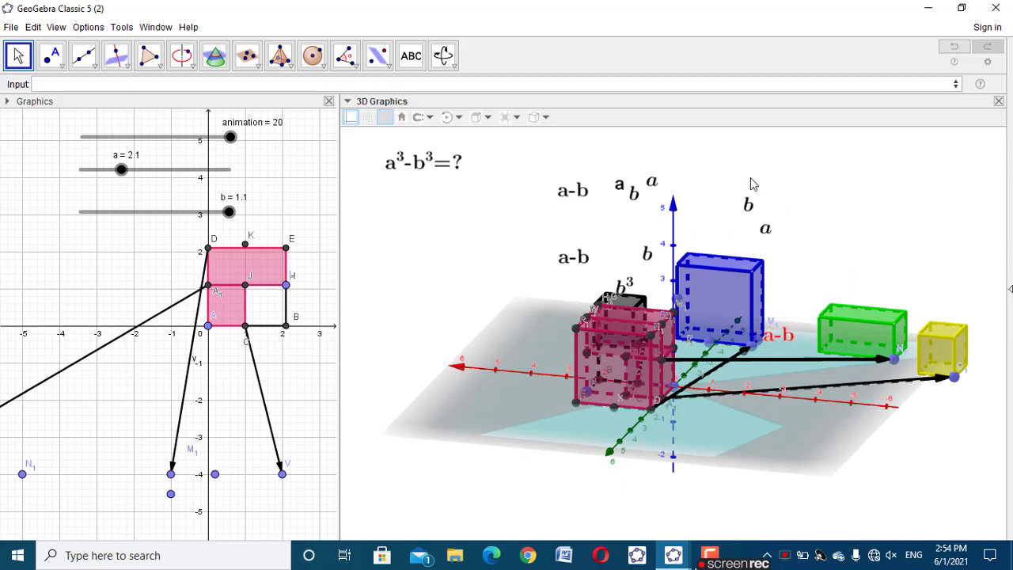
left_click(654, 187)
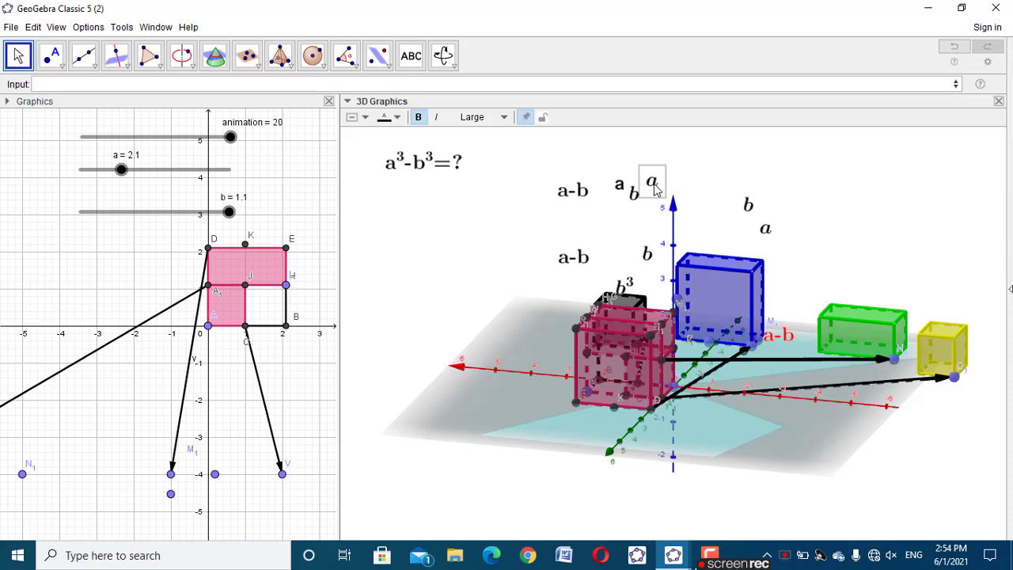
right_click(654, 187)
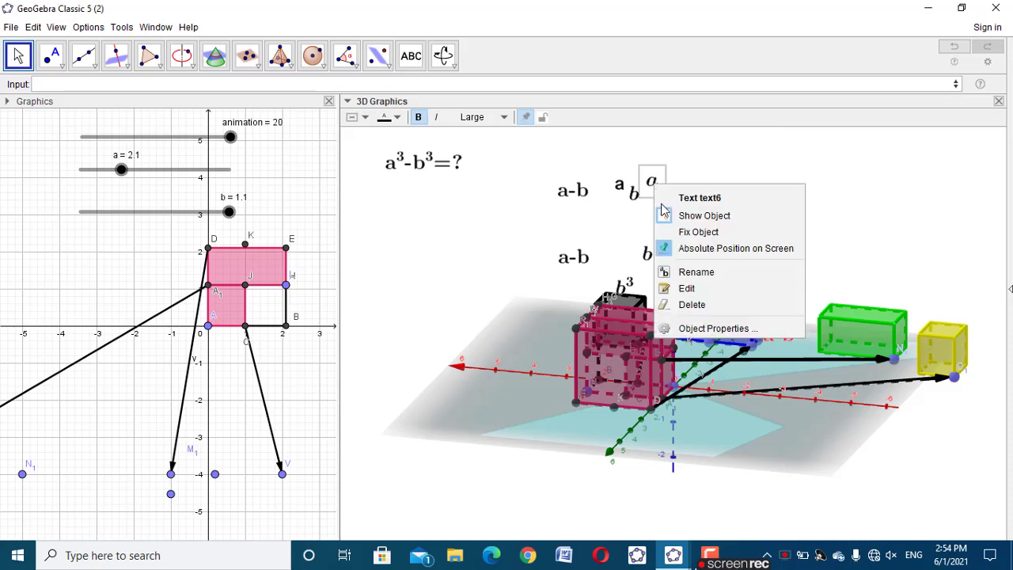
left_click(610, 212)
Set the starting point of the italic a label near the vertical axis to Q_1 on the blue solid's long base edge
left_click(713, 345)
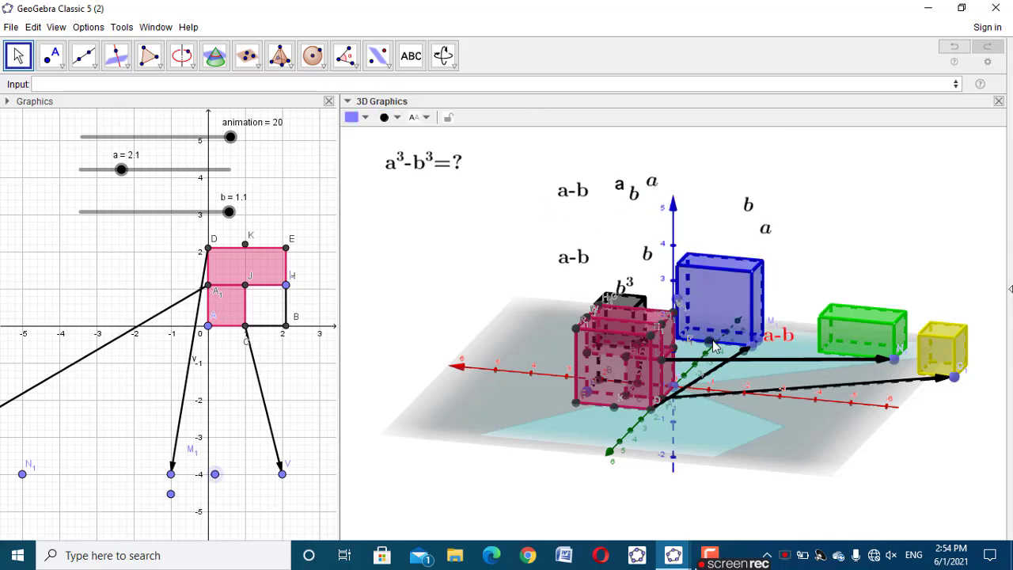
right_click(714, 345)
left_click(715, 185)
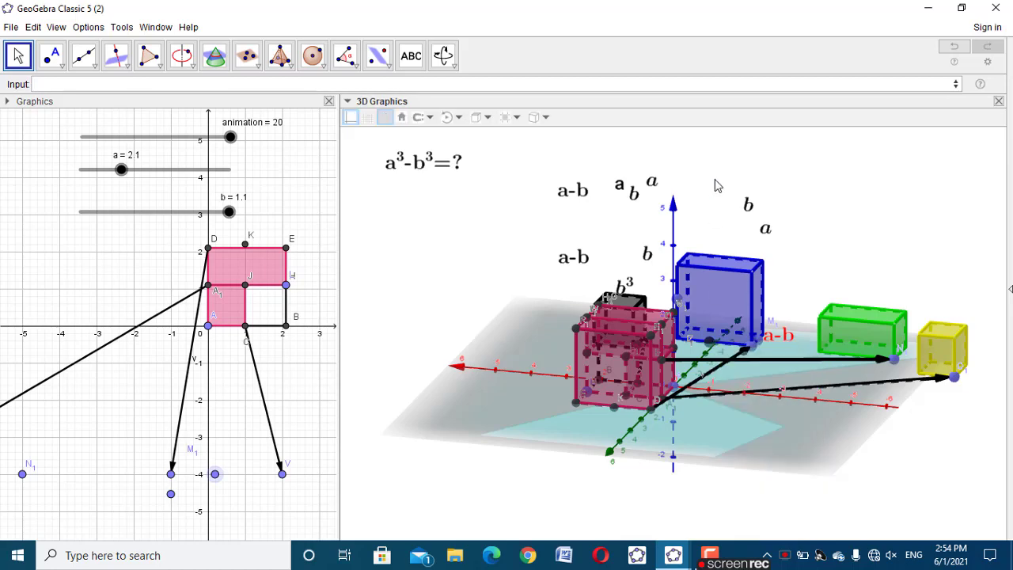
left_click(652, 185)
right_click(652, 185)
left_click(691, 324)
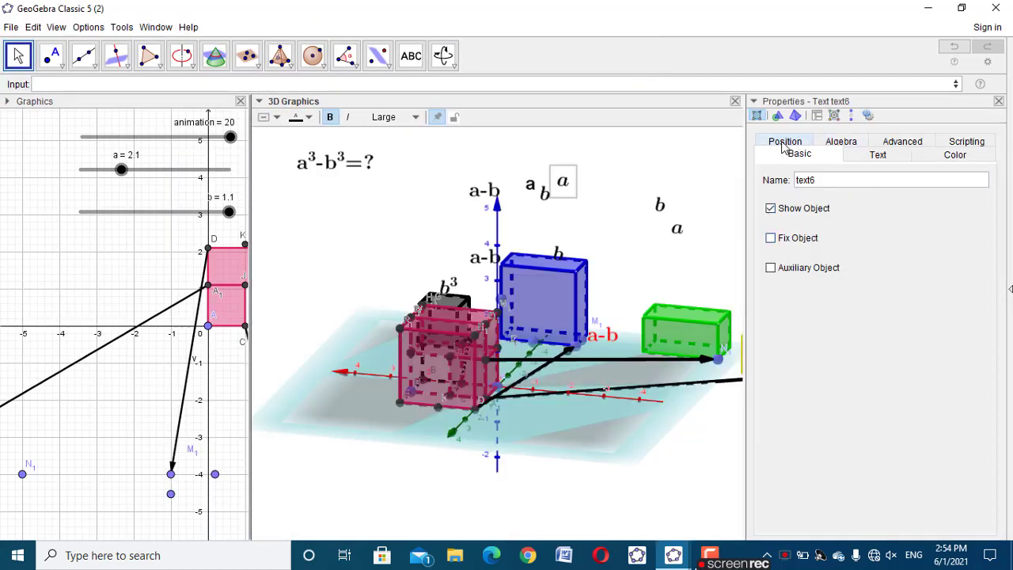
left_click(796, 141)
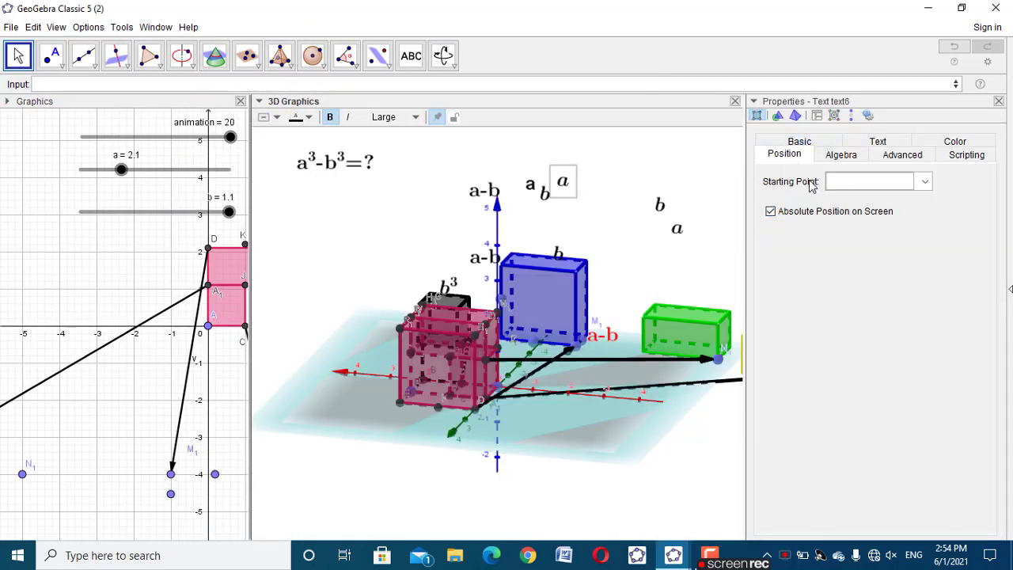
left_click(838, 181)
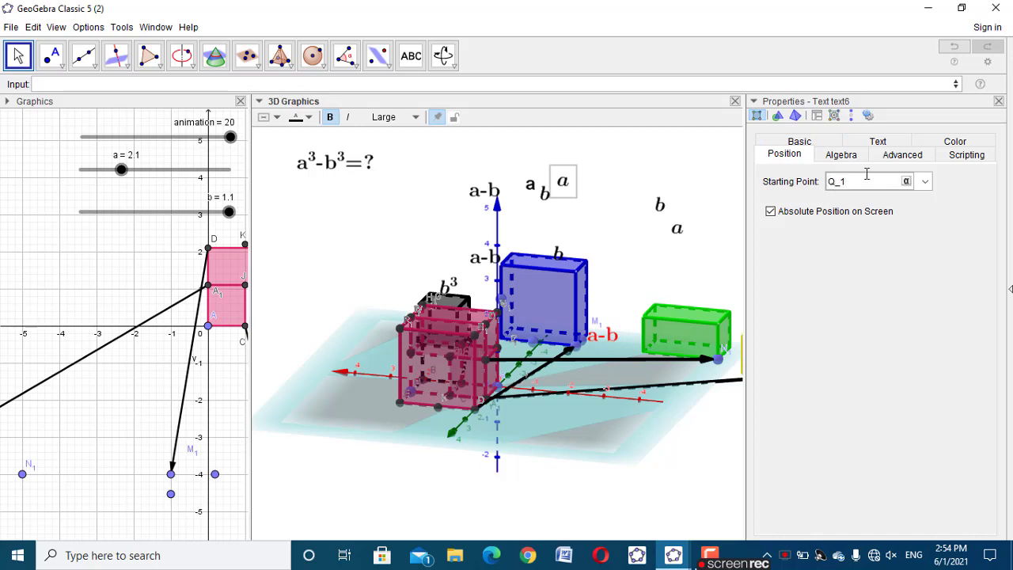
left_click(999, 101)
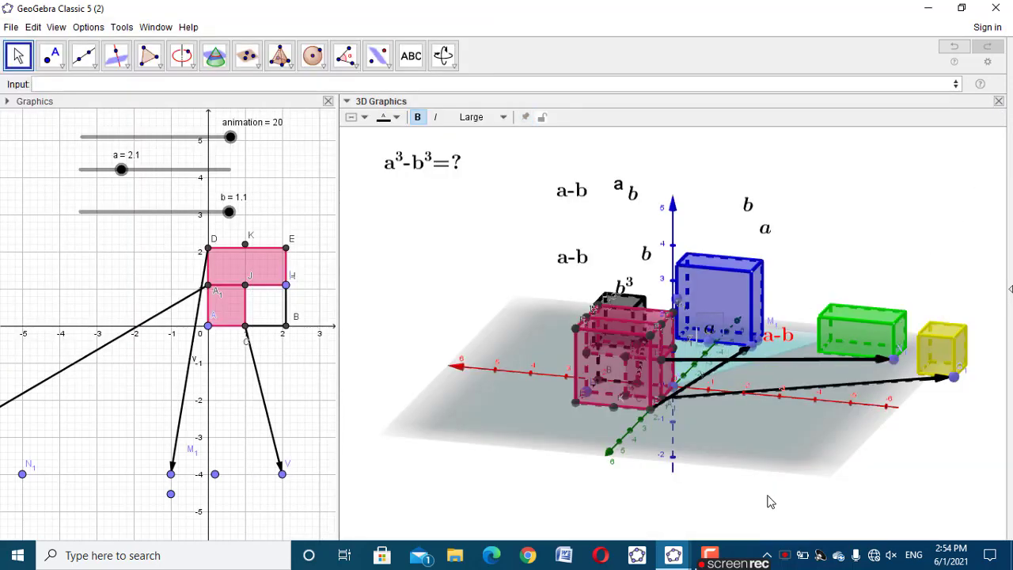
Shift the attached italic a label slightly along the blue solid's long base edge and check it from another angle
left_click_drag(769, 499, 796, 483)
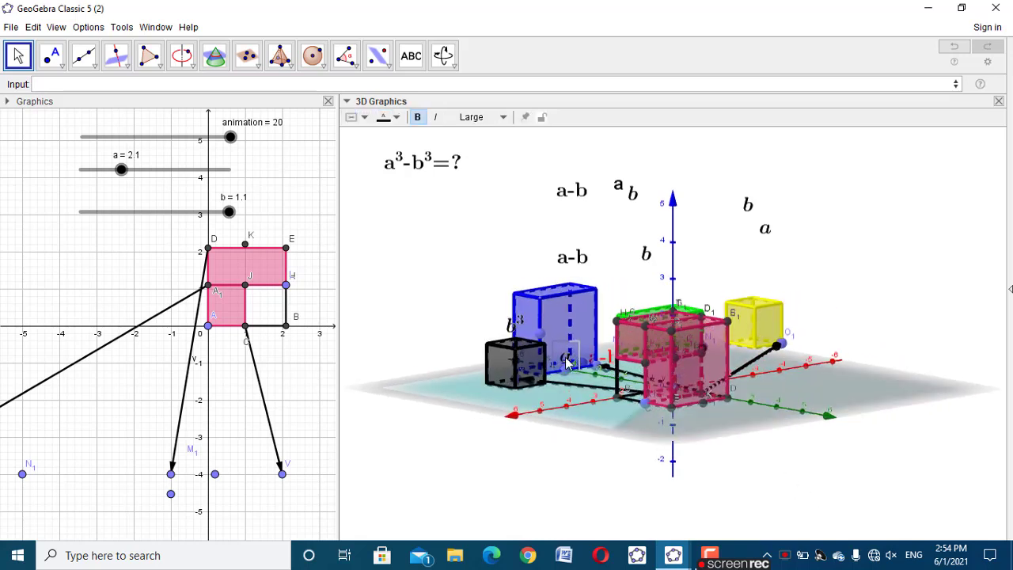
left_click(583, 349)
left_click_drag(568, 358, 584, 362)
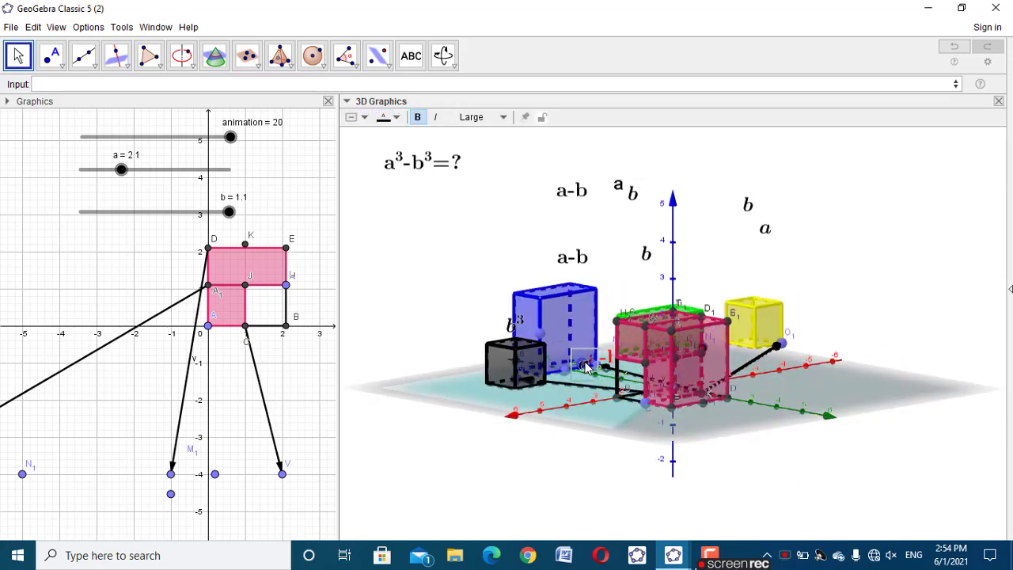
right_click_drag(529, 466, 519, 467)
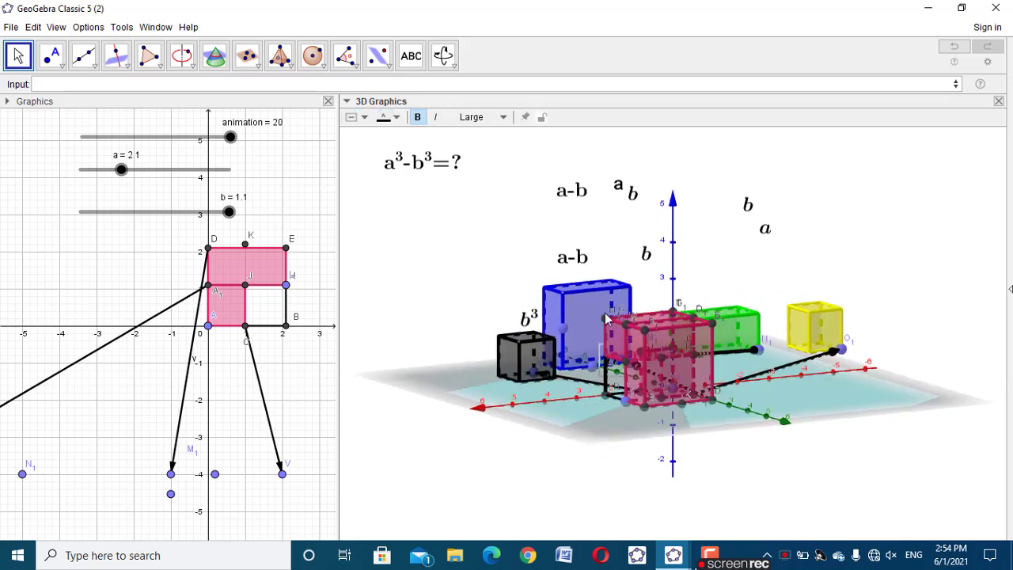
Set the upright a label's starting point to R_1 on the blue solid's vertical edge
left_click(615, 183)
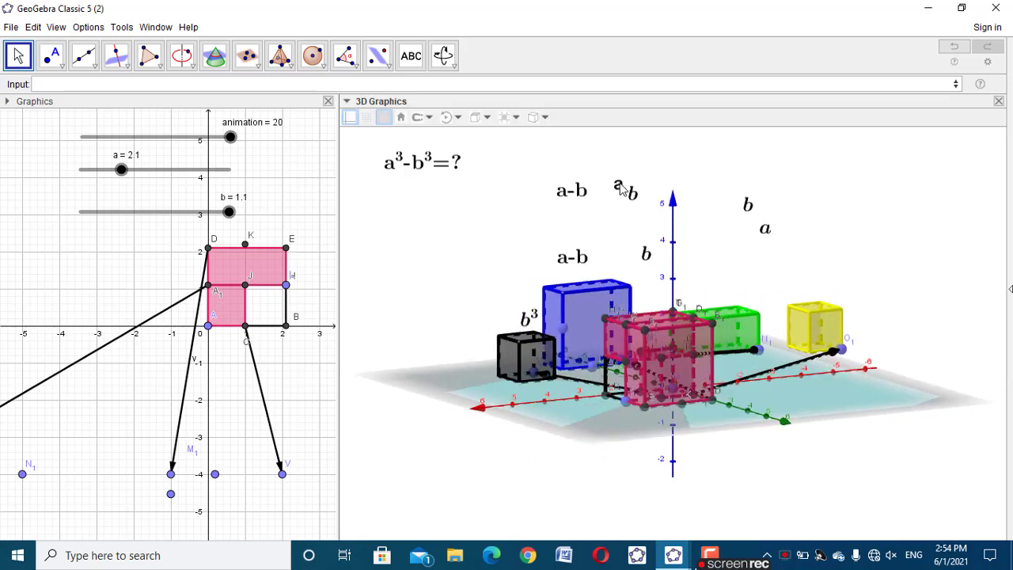
left_click_drag(621, 188, 610, 175)
right_click(609, 175)
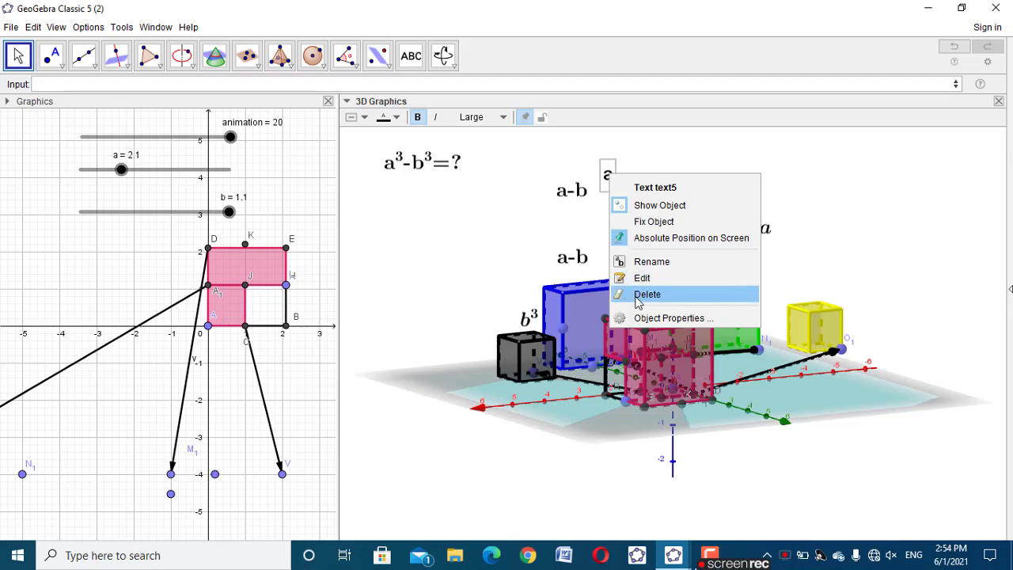
left_click(670, 317)
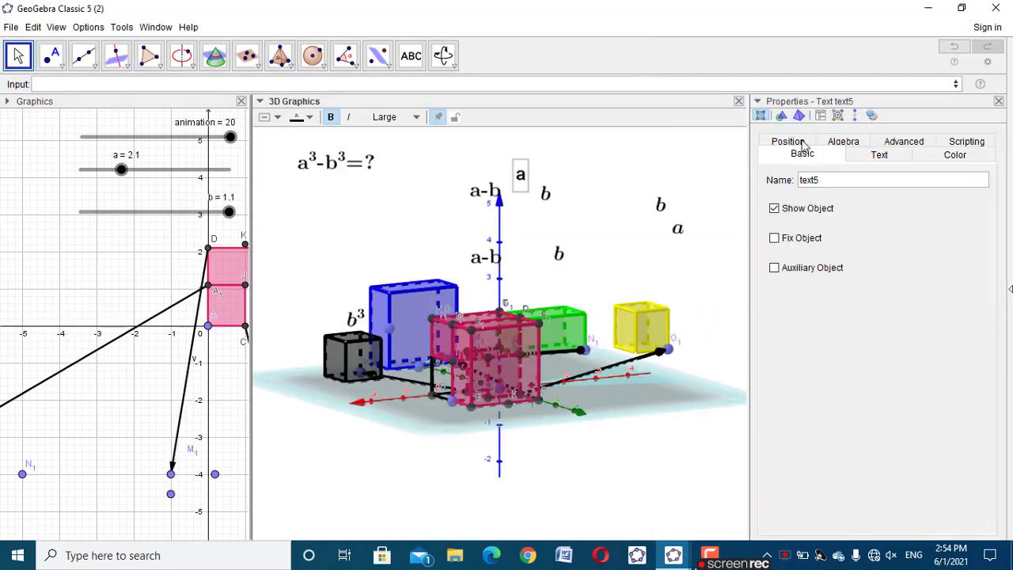
left_click(803, 145)
left_click(842, 181)
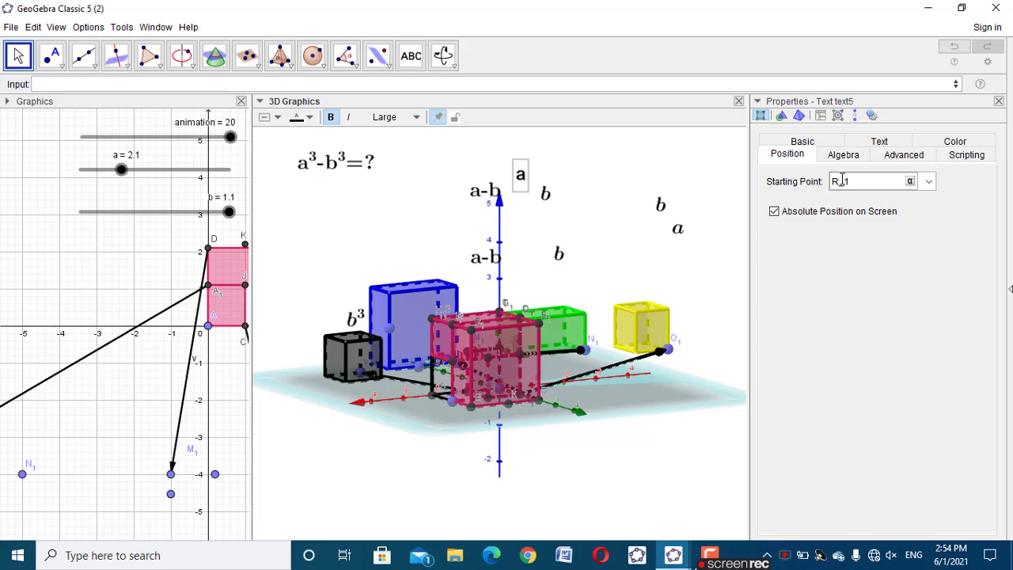
left_click(997, 102)
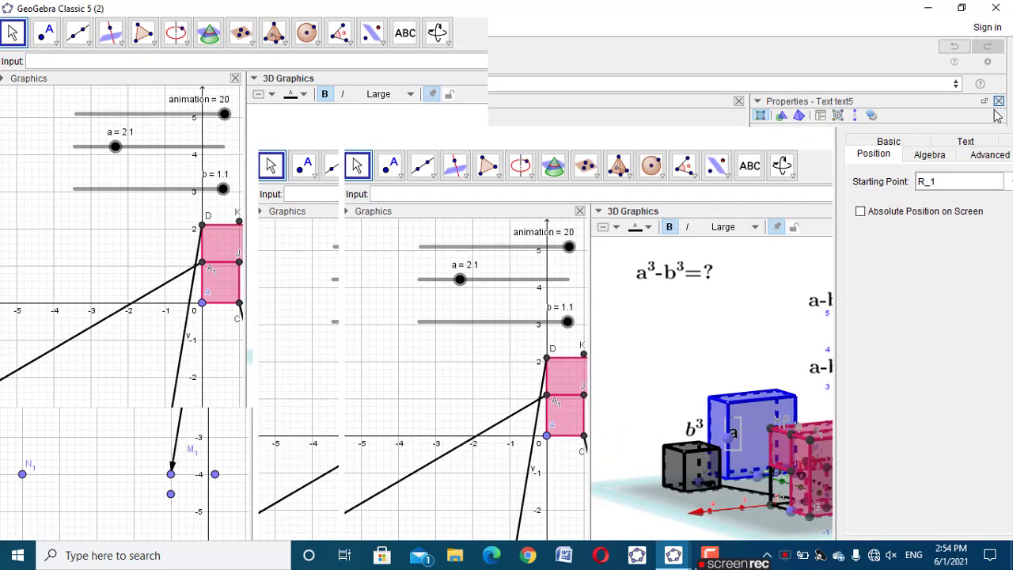
Move the upright a label just outside the blue solid's vertical edge and check its placement from other viewing angles
left_click_drag(595, 489, 601, 493)
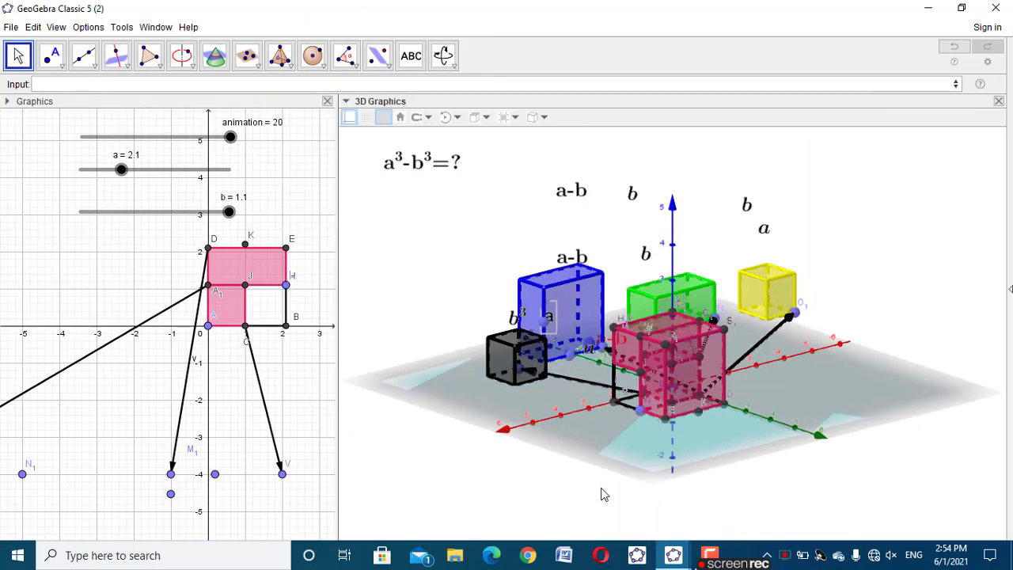
left_click(544, 318)
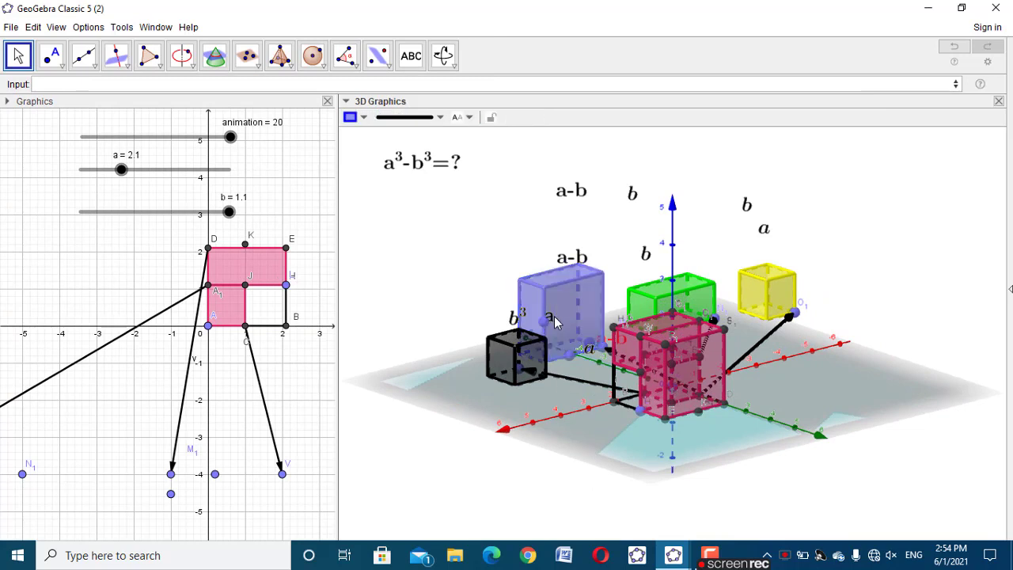
left_click(550, 320)
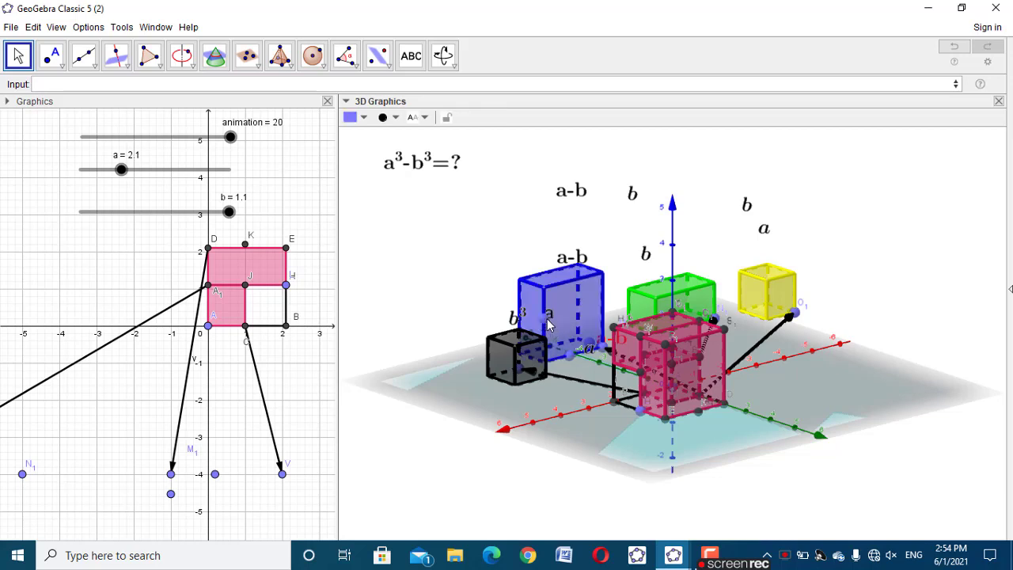
left_click(446, 118)
left_click_drag(552, 452, 564, 368)
left_click(574, 340)
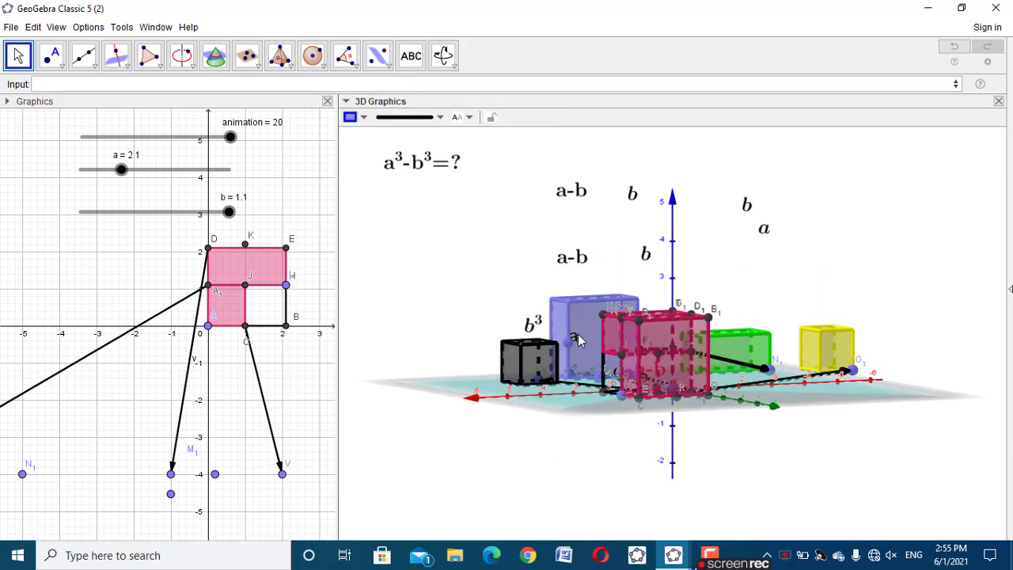
left_click(577, 339)
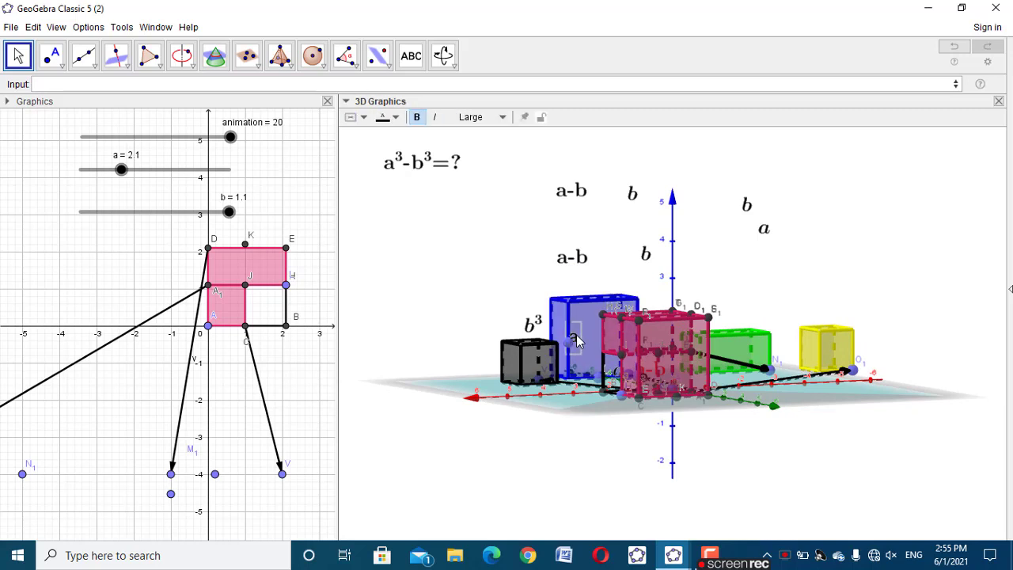
left_click_drag(578, 346, 559, 341)
left_click_drag(521, 446, 491, 481)
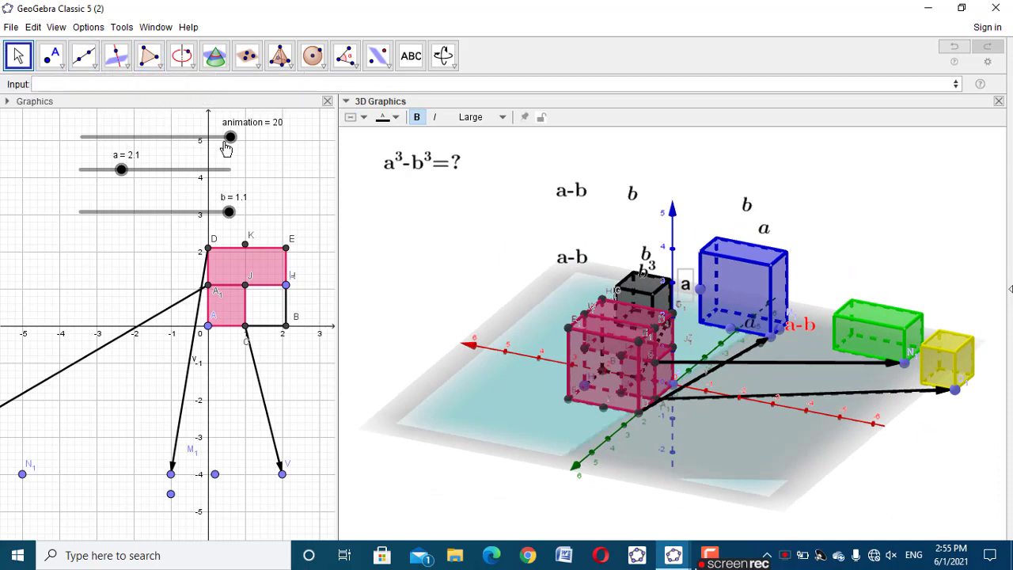
Set the animation slider to 3.5, give the upright a label the show condition animation>=10, and copy that condition
left_click_drag(229, 136, 110, 158)
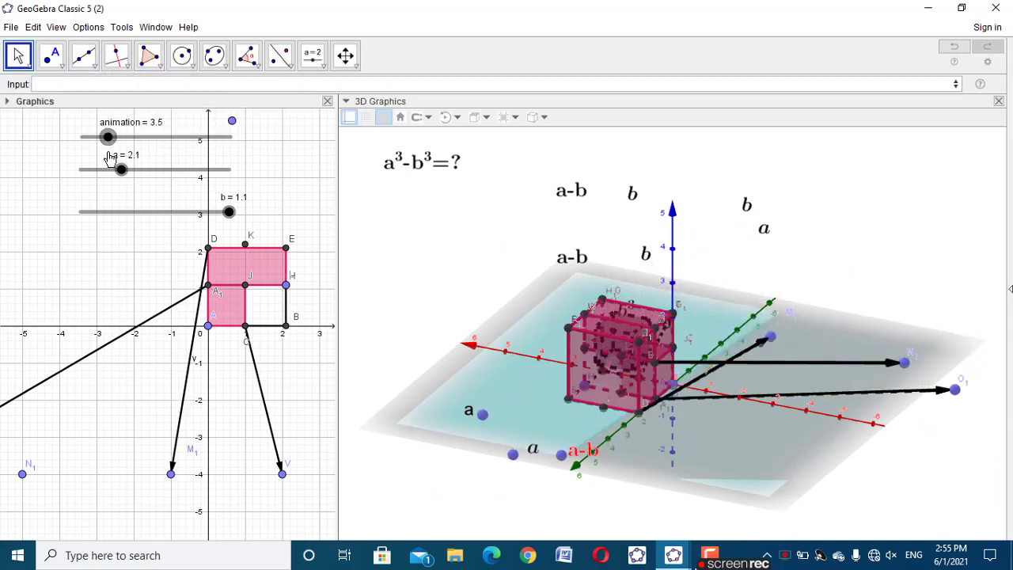
left_click(470, 410)
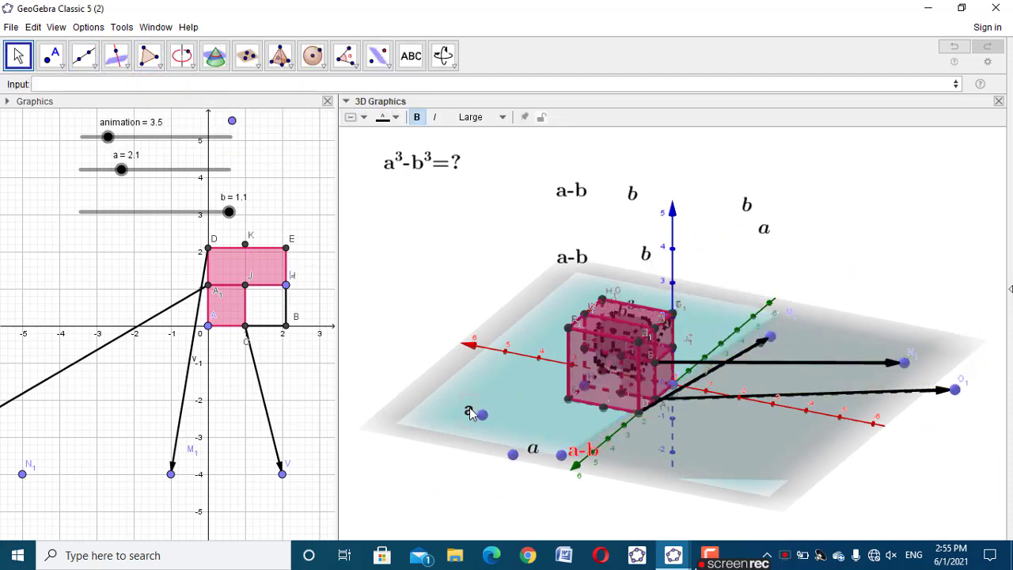
right_click(470, 413)
left_click(552, 550)
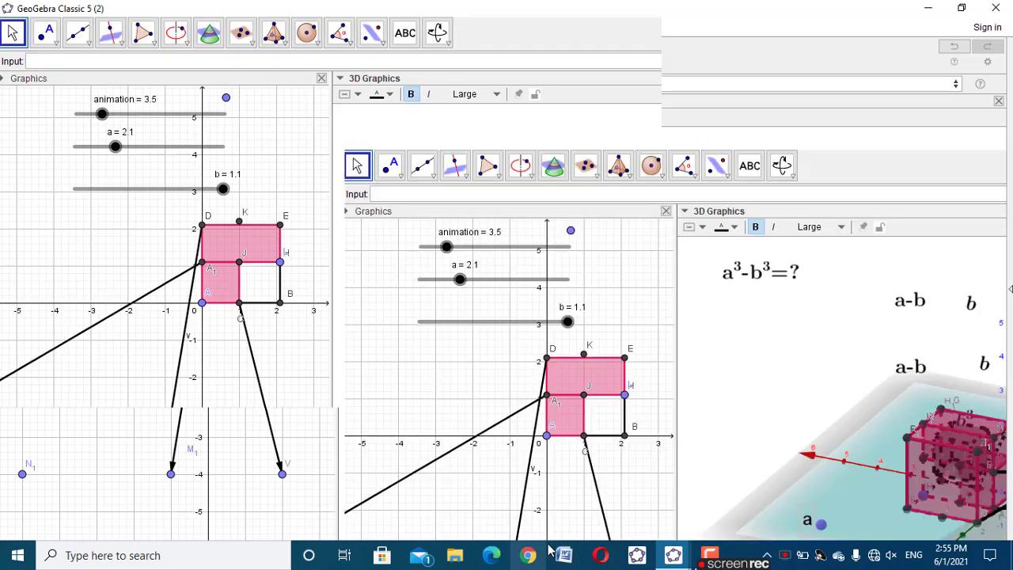
left_click(790, 141)
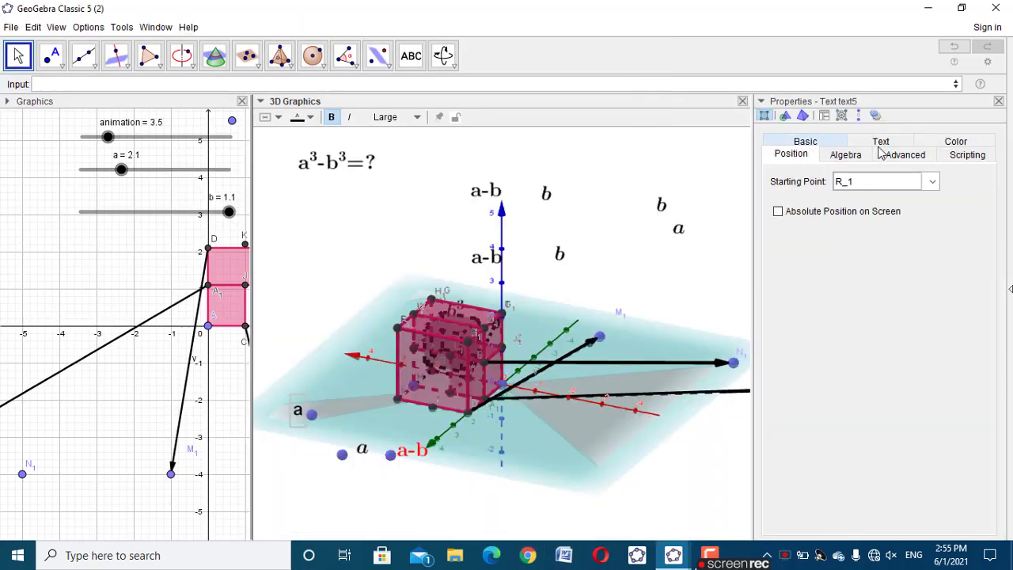
left_click(906, 156)
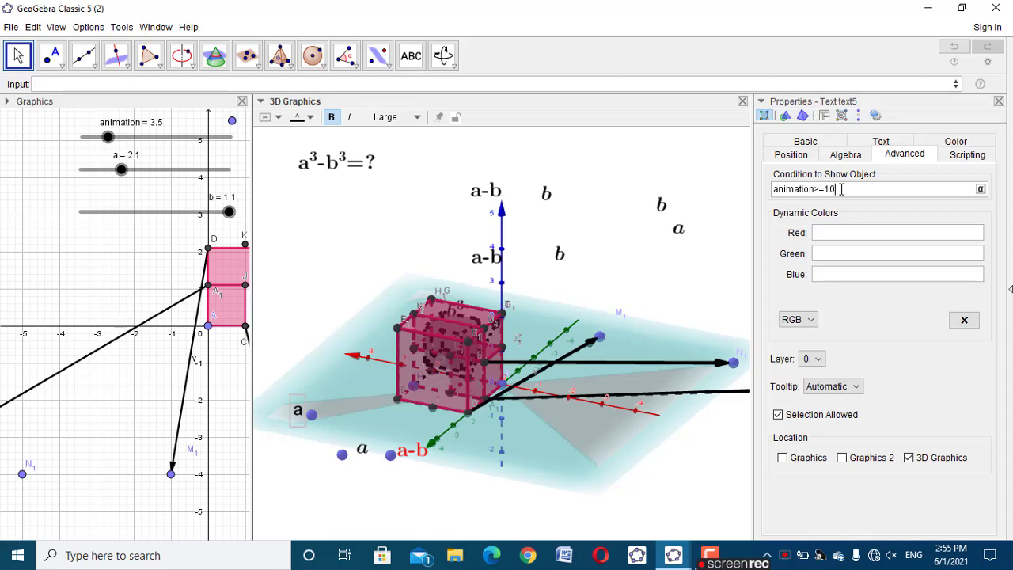
triple_click(842, 188)
key("ctrl+c")
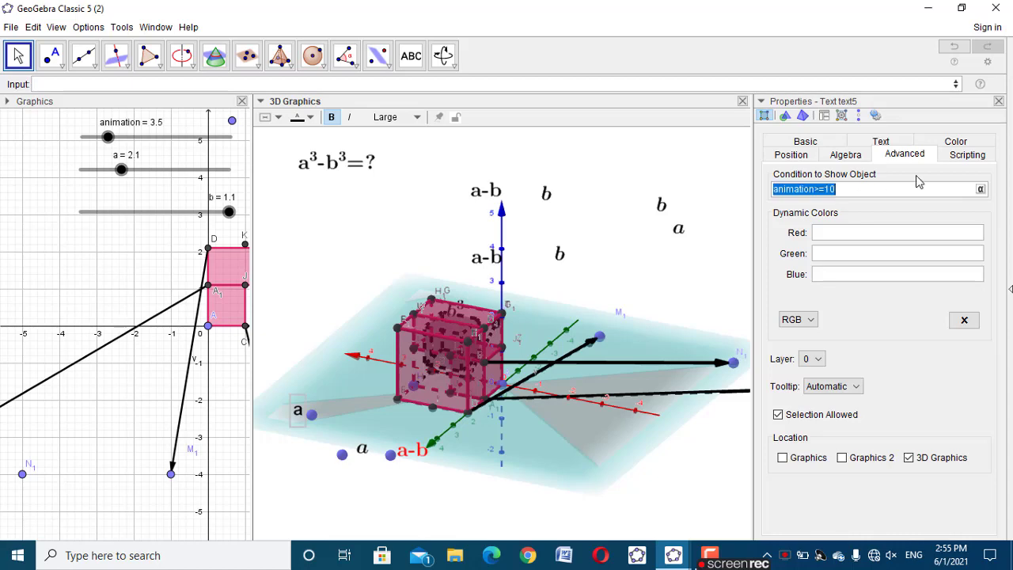
left_click(998, 100)
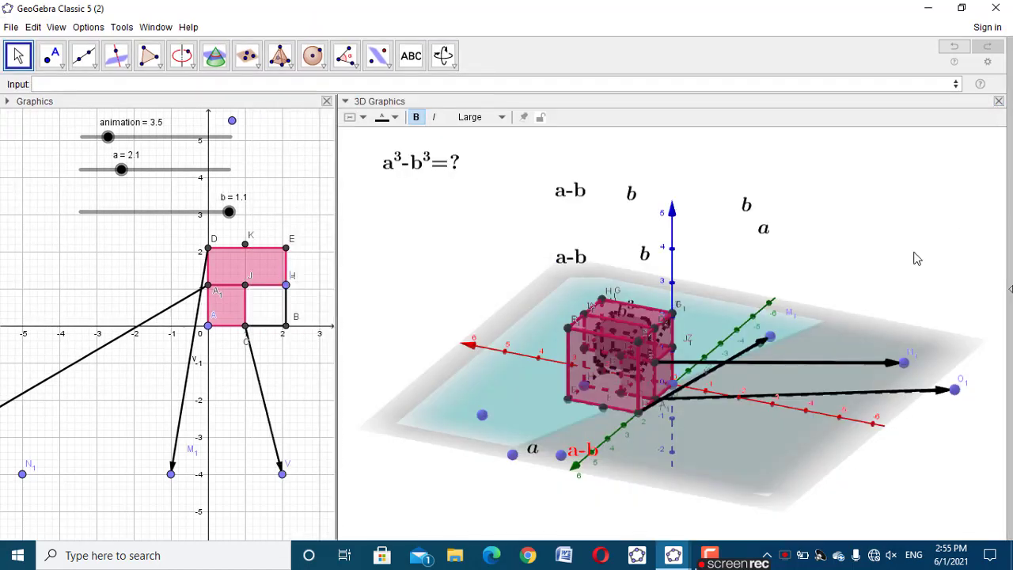
Give the italic a label beside the blue solid's base point the show condition animation>=10
right_click(532, 453)
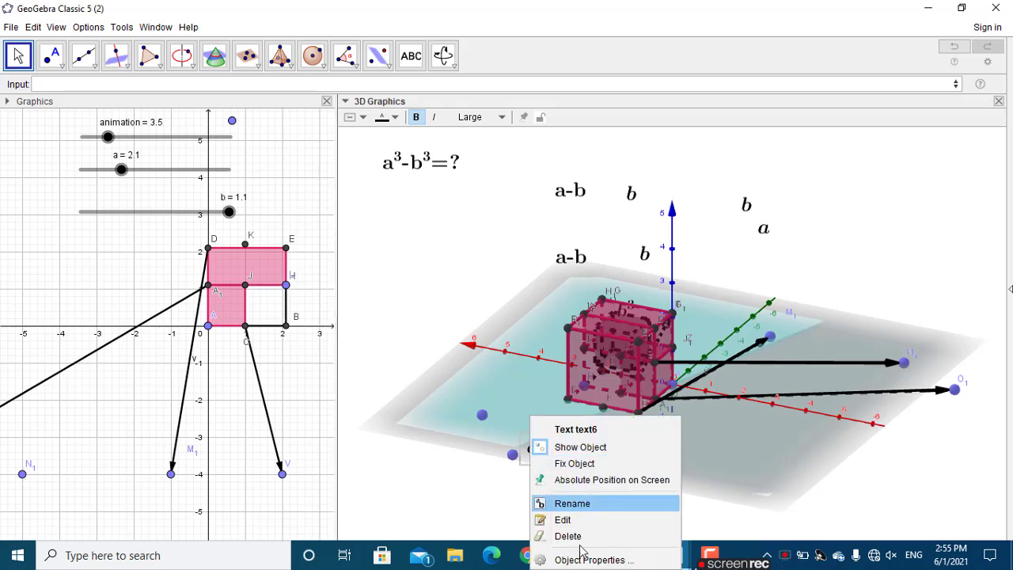
left_click(597, 559)
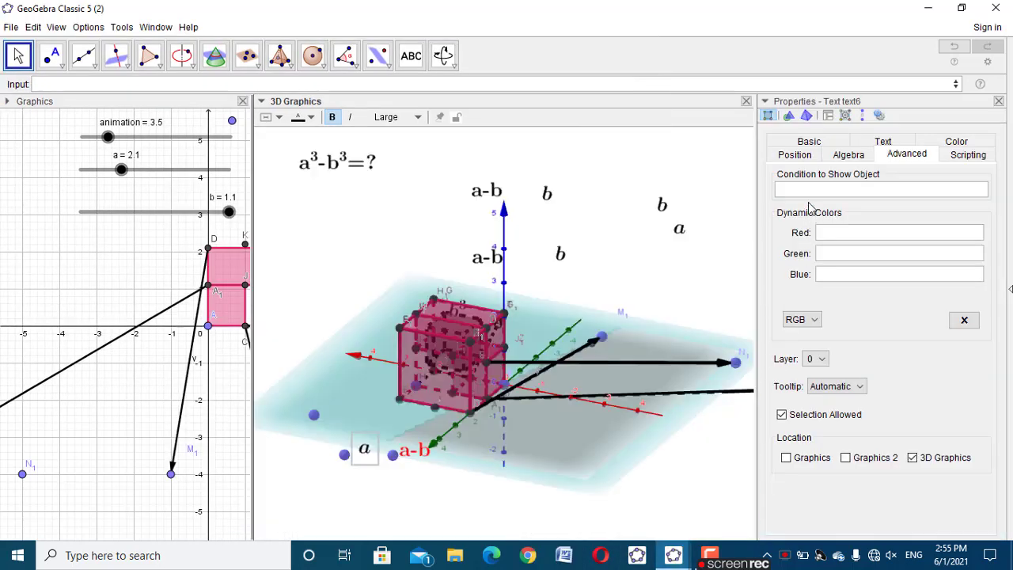
left_click(809, 191)
type("animation ≥ 10")
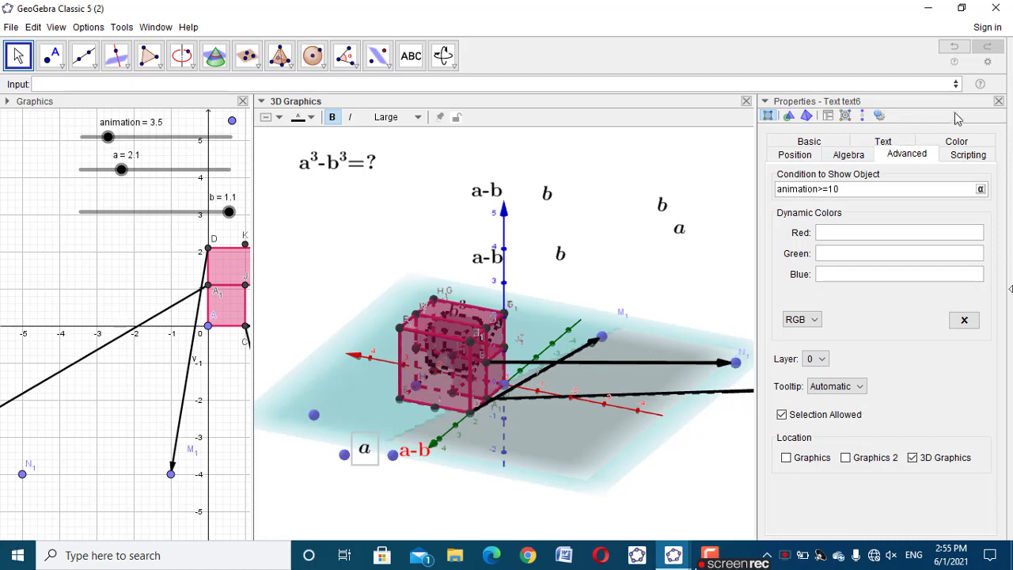
left_click(997, 102)
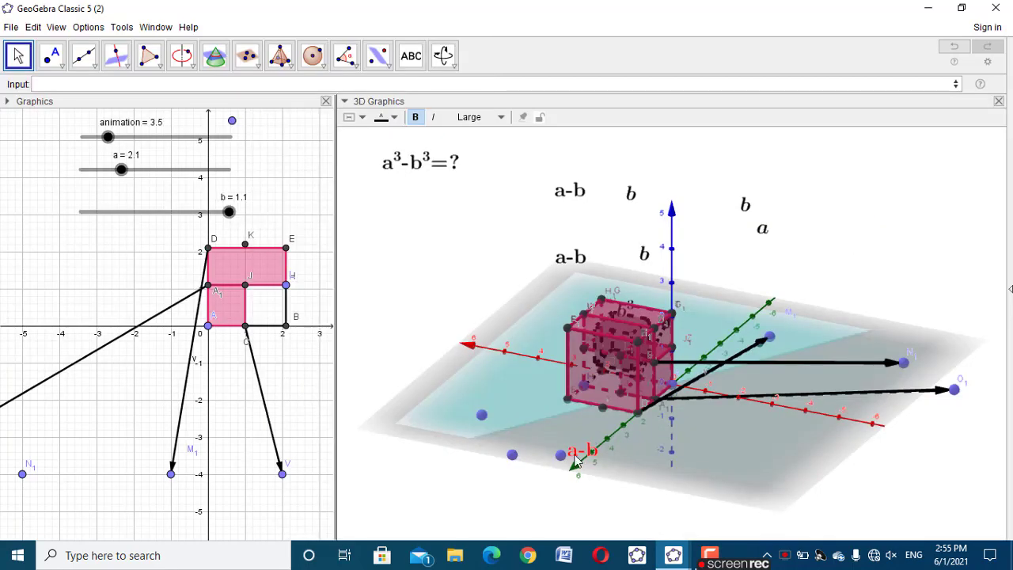
Apply the copied show condition animation>=10 to the red a-b label
right_click(584, 457)
left_click(640, 559)
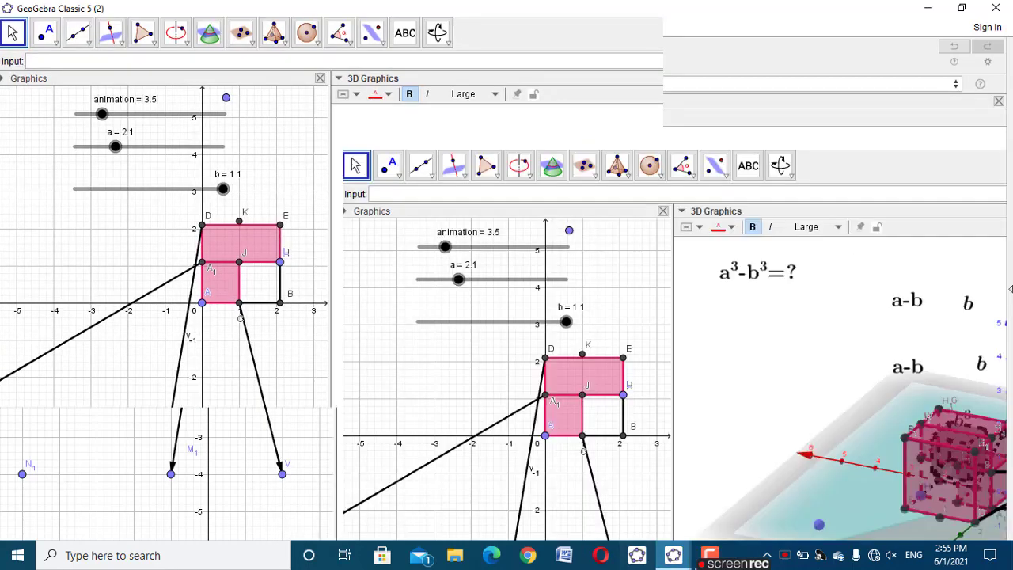
key("ctrl+v")
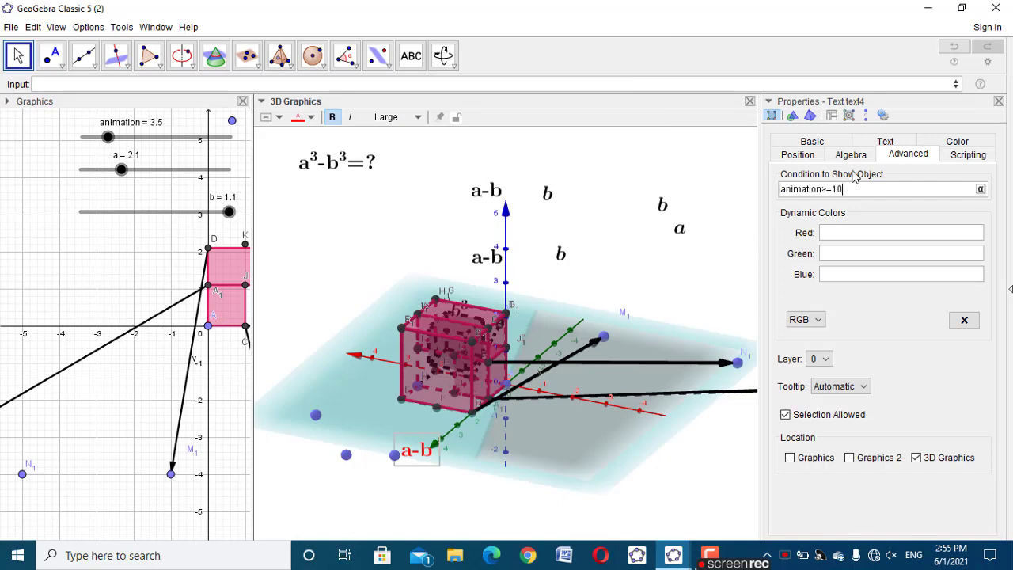
left_click(998, 101)
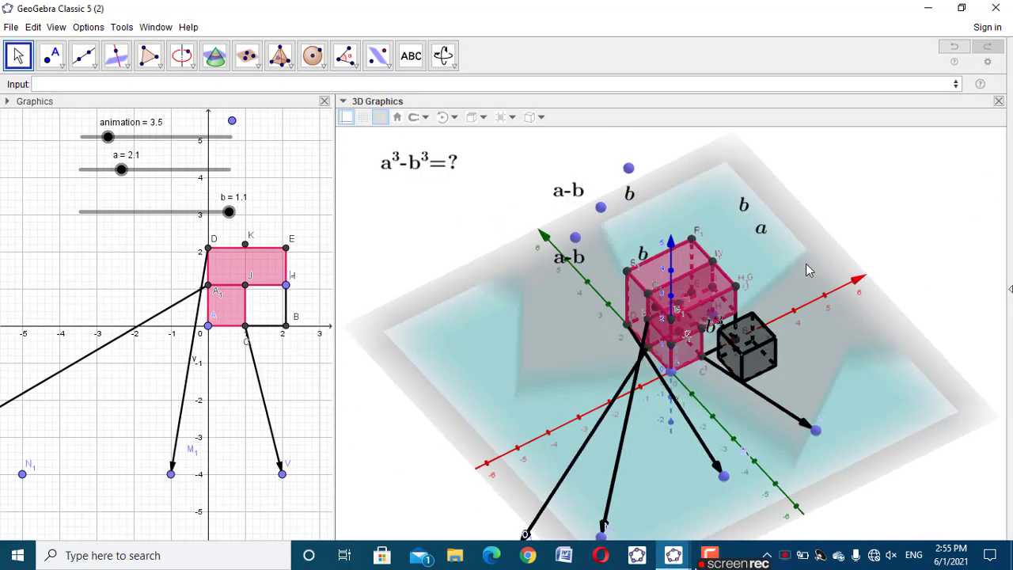
Run the animation slider to 20 and back to 10.1, then examine the labels and reassembled solids from several angles
left_click_drag(97, 138, 229, 160)
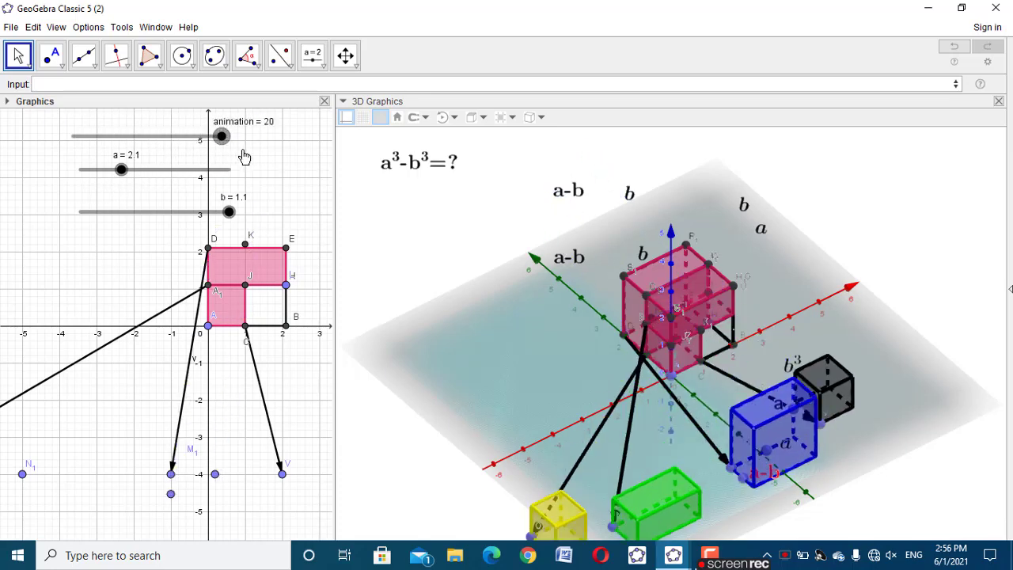
left_click_drag(405, 404, 512, 484)
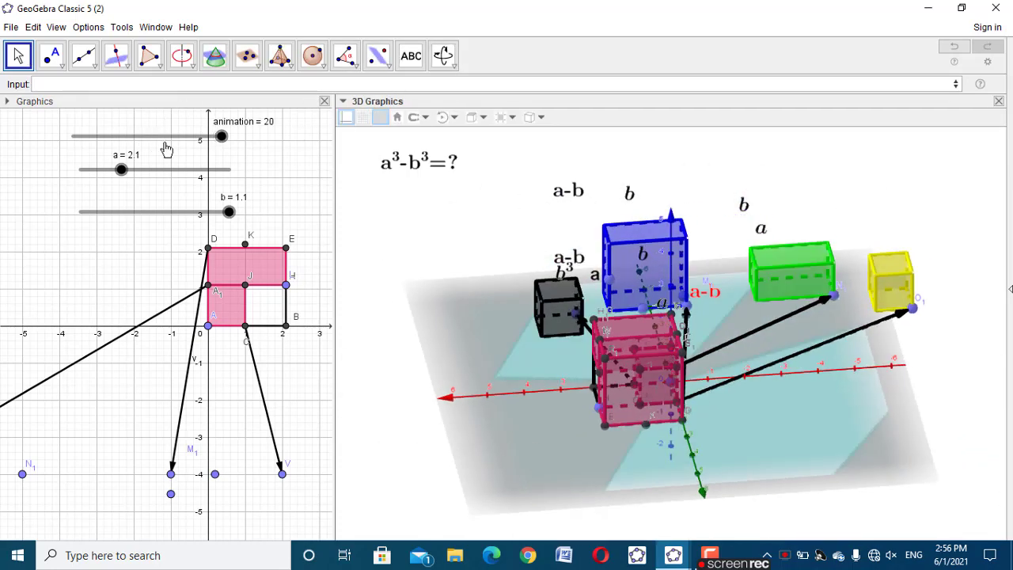
left_click_drag(220, 135, 152, 152)
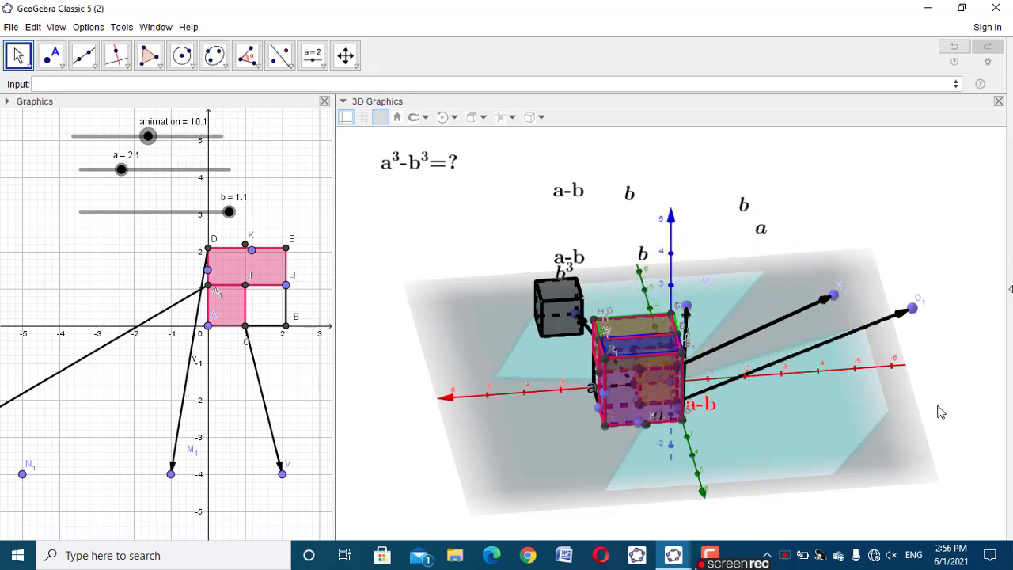
left_click_drag(938, 412, 831, 413)
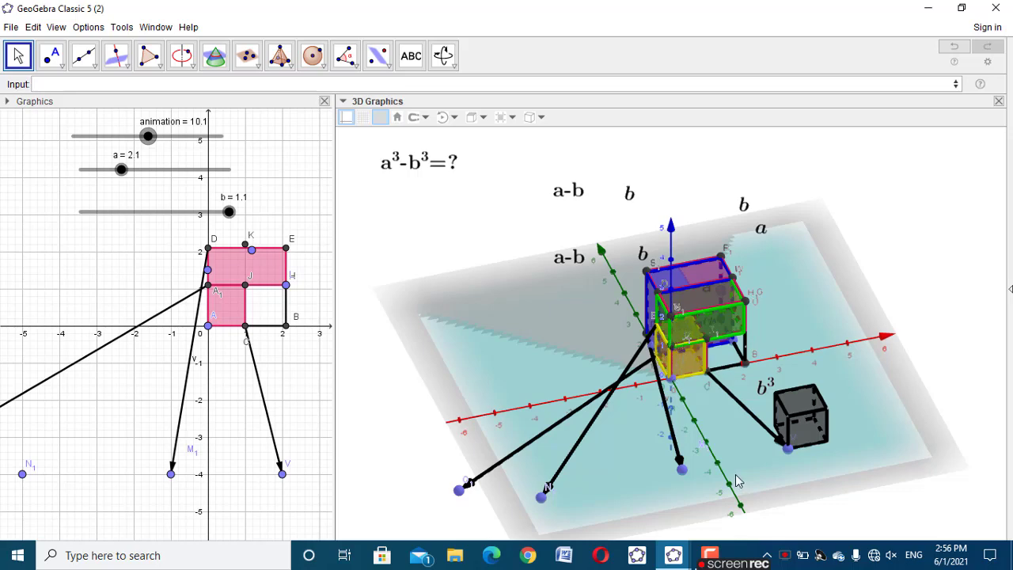
mouse_move(735, 474)
left_mouse_down()
mouse_move(692, 468)
mouse_move(728, 467)
mouse_move(719, 479)
left_mouse_up()
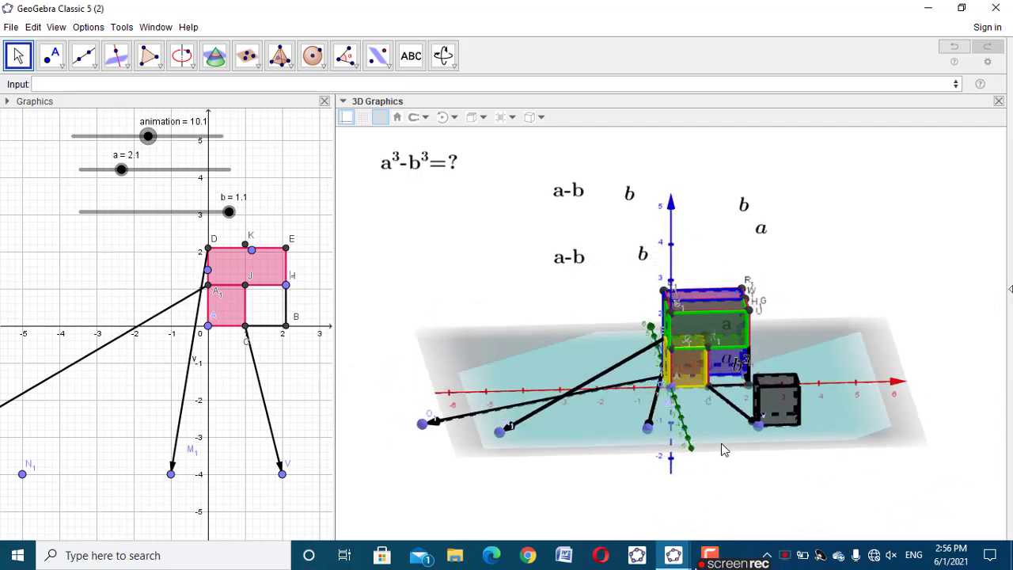
mouse_move(722, 449)
left_mouse_down()
mouse_move(682, 448)
mouse_move(757, 445)
mouse_move(736, 448)
left_mouse_up()
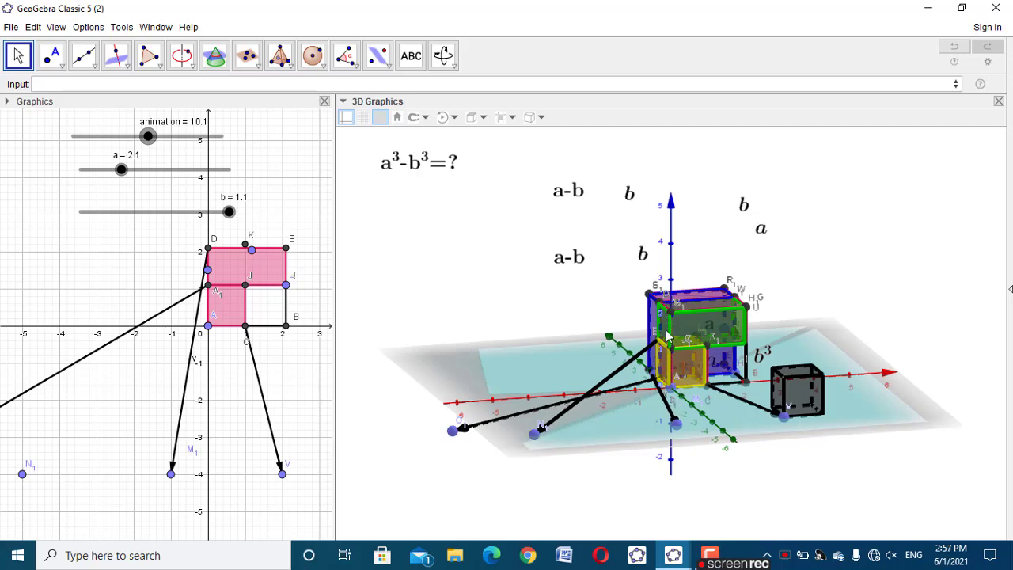
mouse_move(630, 426)
left_mouse_down()
mouse_move(680, 411)
mouse_move(710, 419)
mouse_move(635, 421)
left_mouse_up()
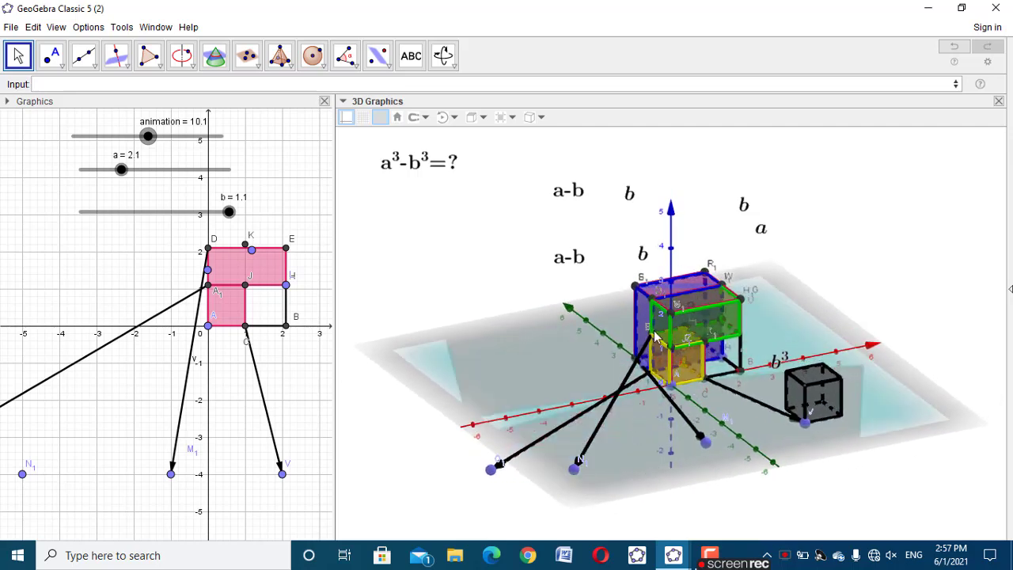
left_click_drag(760, 431, 706, 427)
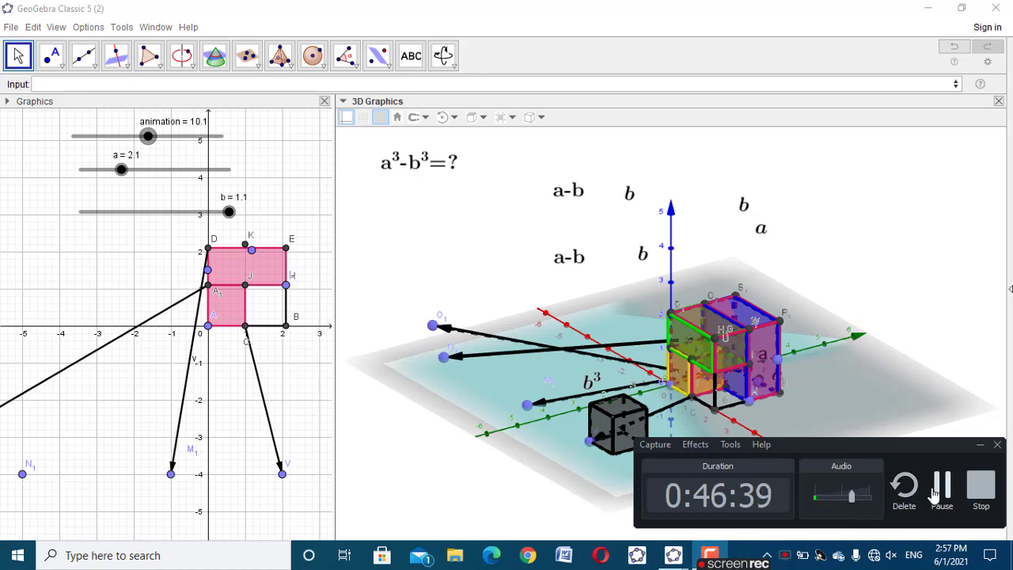
left_click_drag(860, 478, 885, 477)
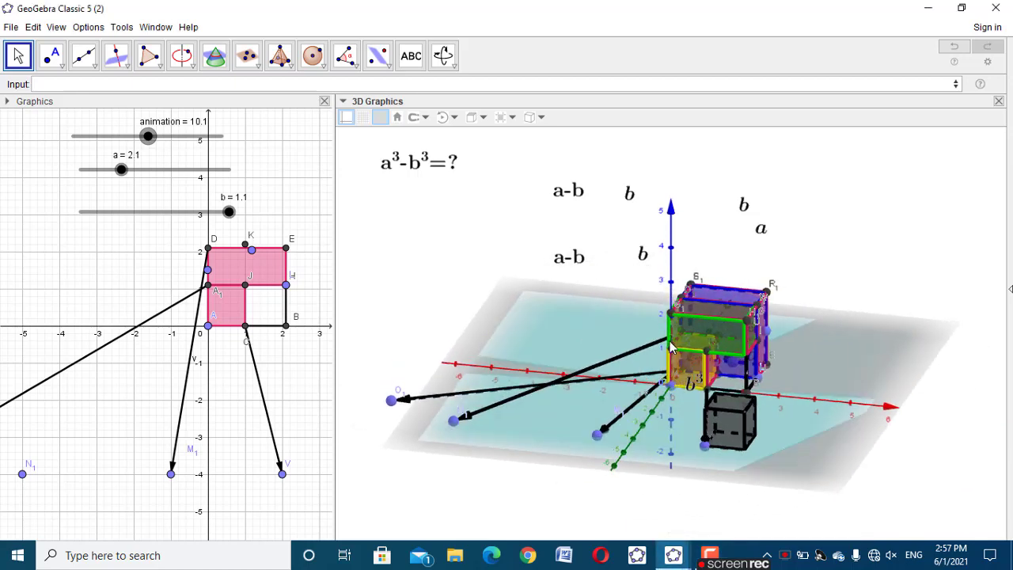
Shift the black cube's vector endpoint V to about (2.4, -4.7) and set the animation slider to 20
left_click_drag(706, 439, 758, 447)
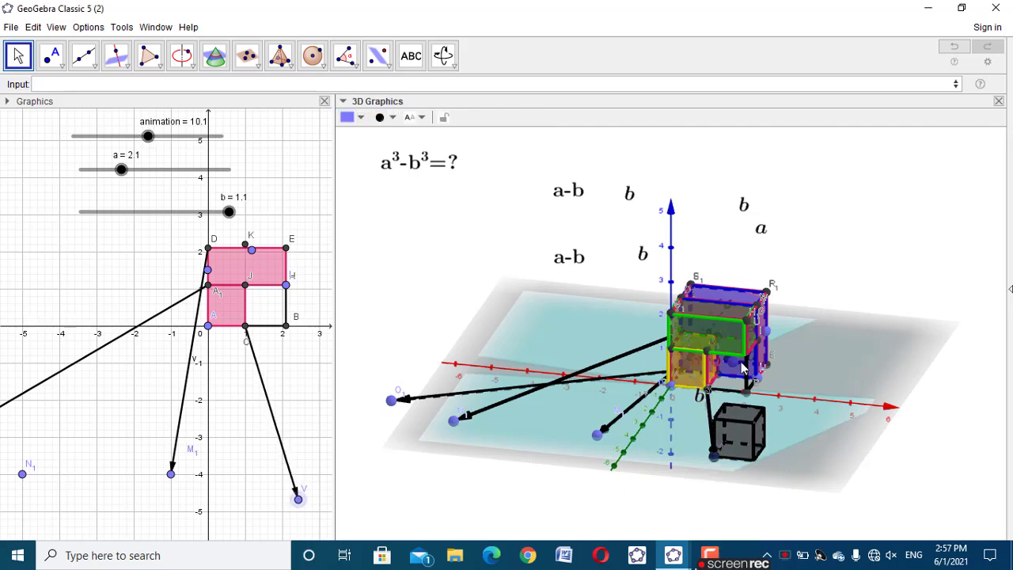
left_click_drag(905, 493, 919, 491)
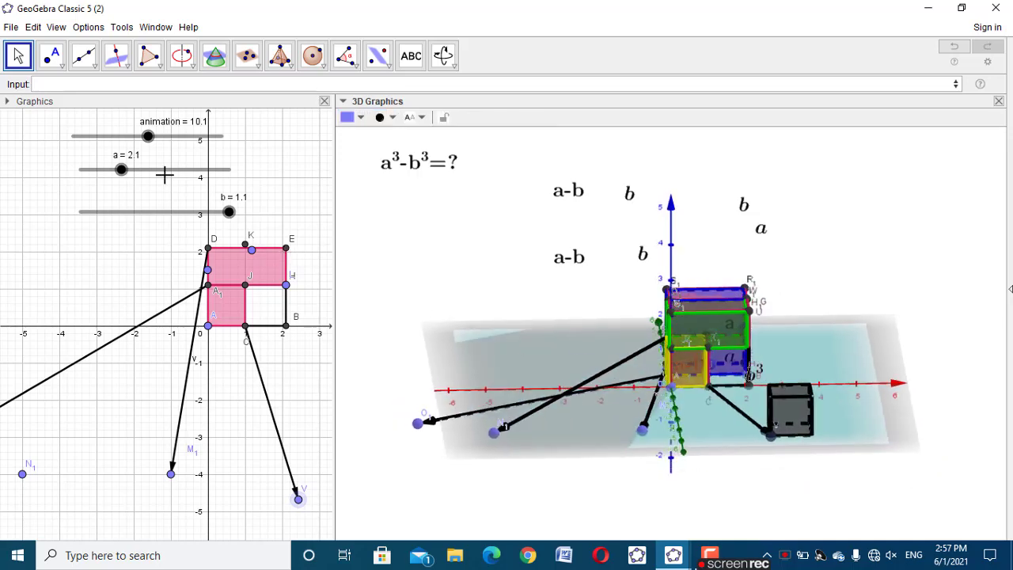
left_click(149, 138)
left_click_drag(169, 139, 253, 141)
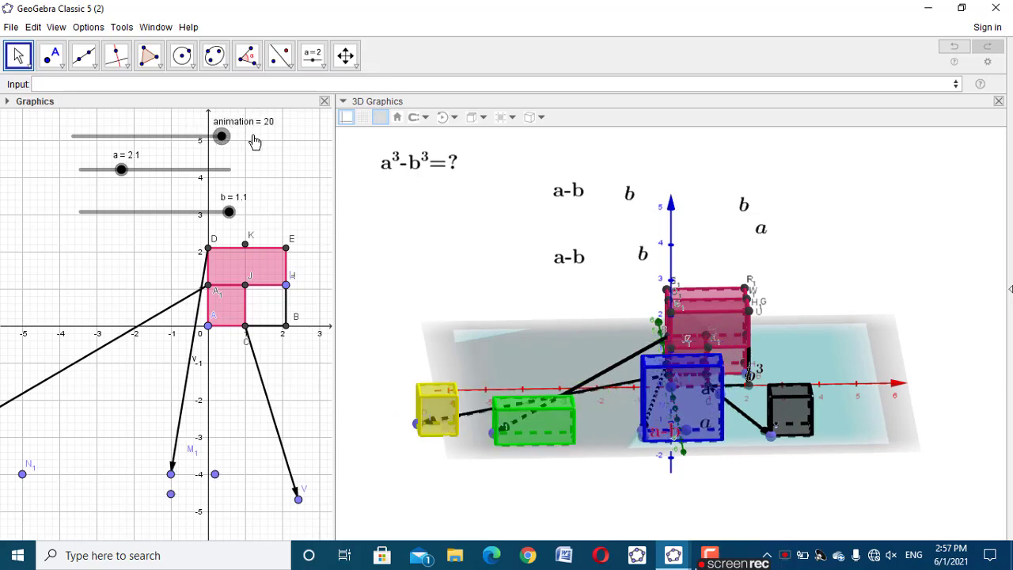
left_click_drag(452, 464, 482, 462)
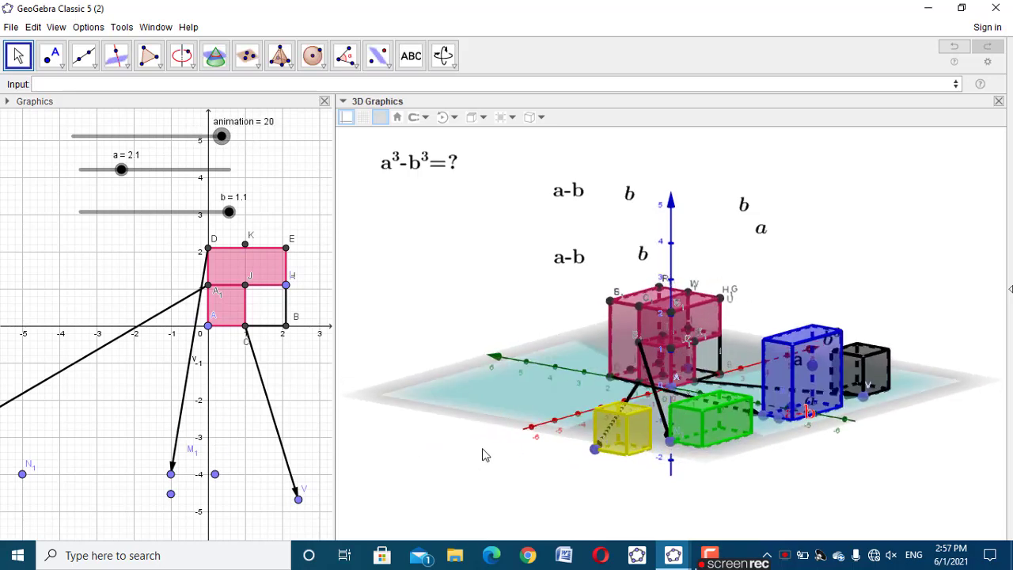
Identify the green prism as g' and place a point on it with the Point command
left_click(706, 408)
right_click(705, 408)
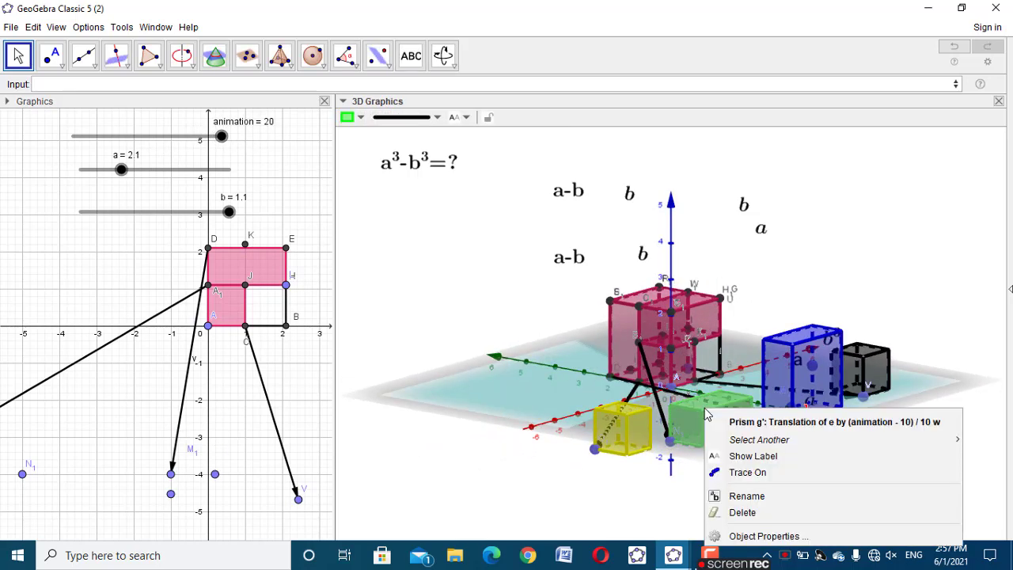
left_click(776, 295)
left_click(440, 85)
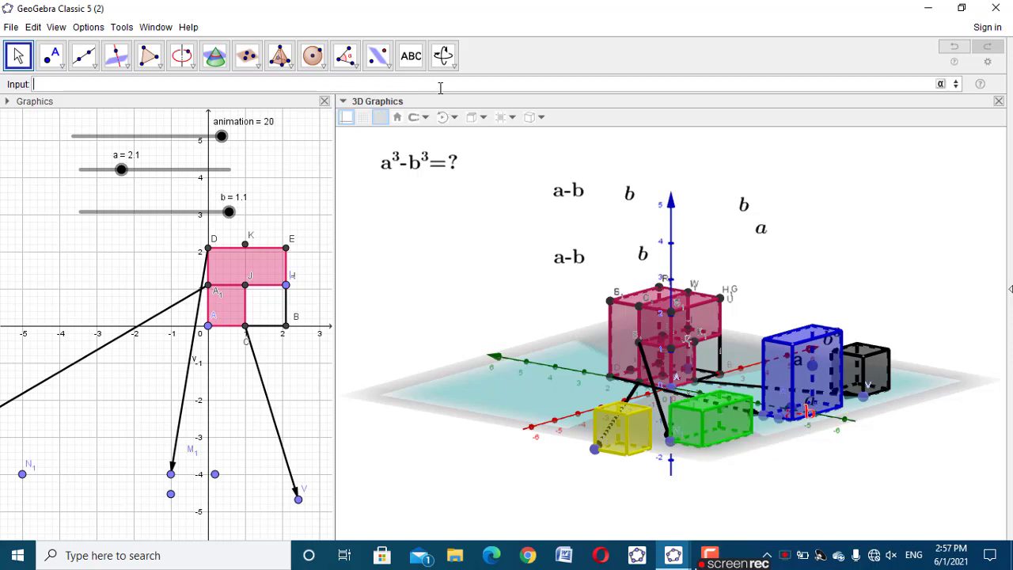
type("point")
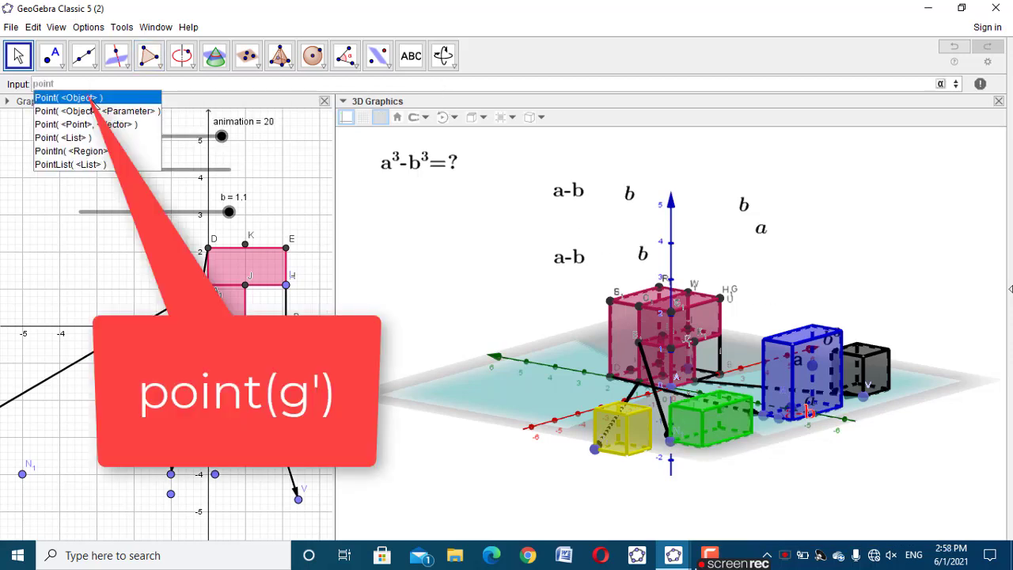
left_click(90, 98)
type("g")
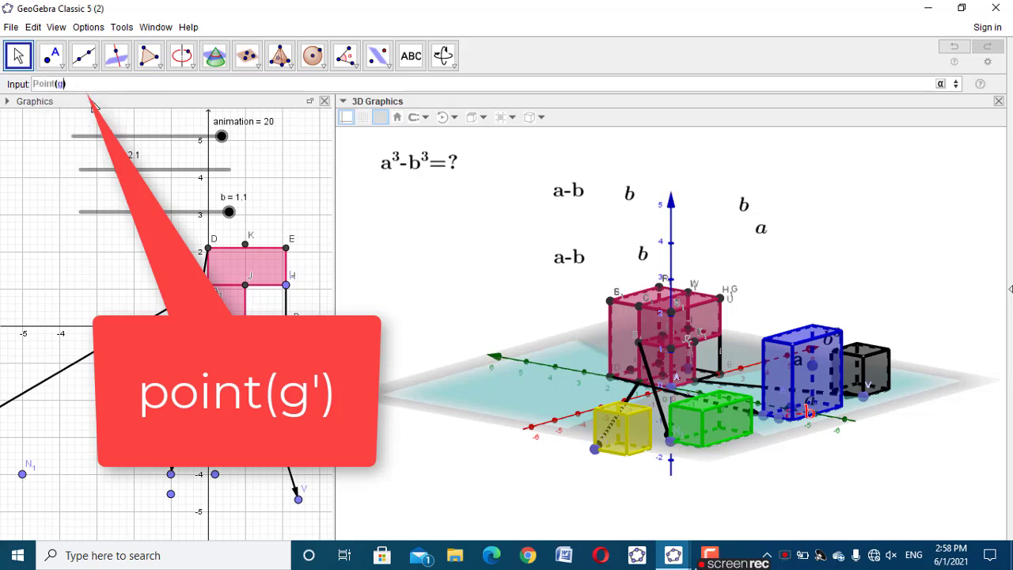
key("Return")
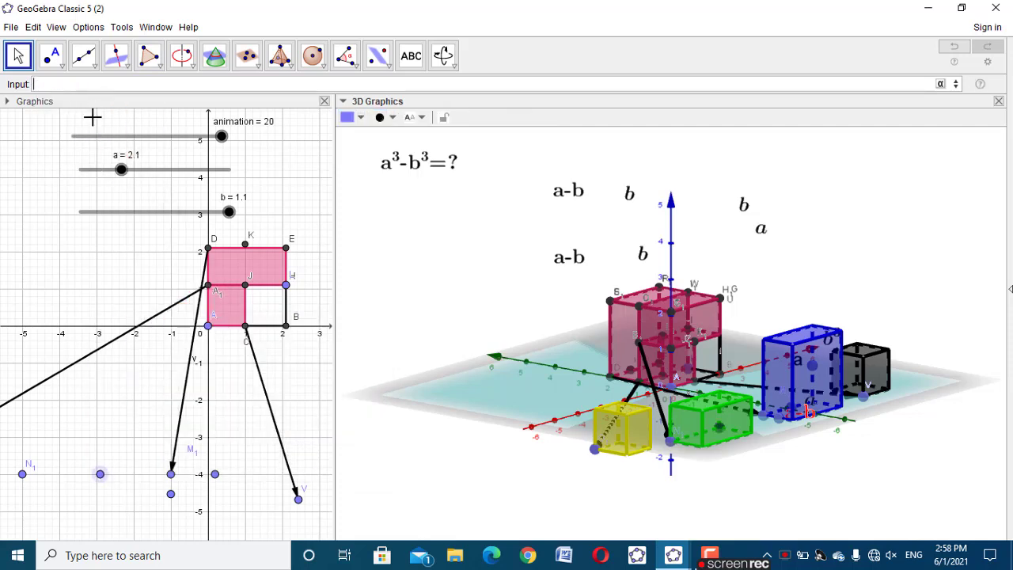
type("animation>=10")
key("Return")
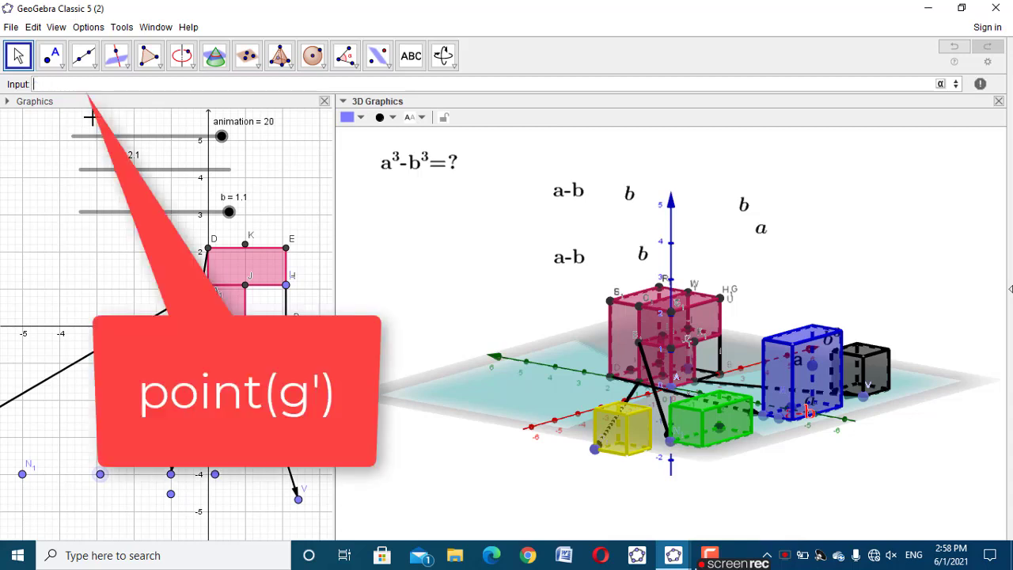
Add two more points on the green prism using Point(g')
type("point")
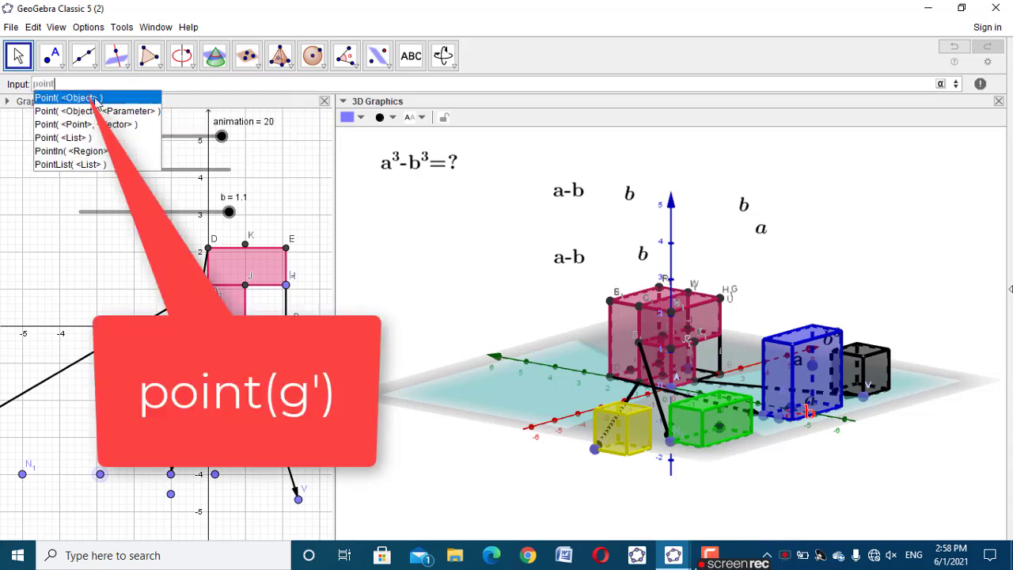
left_click(93, 97)
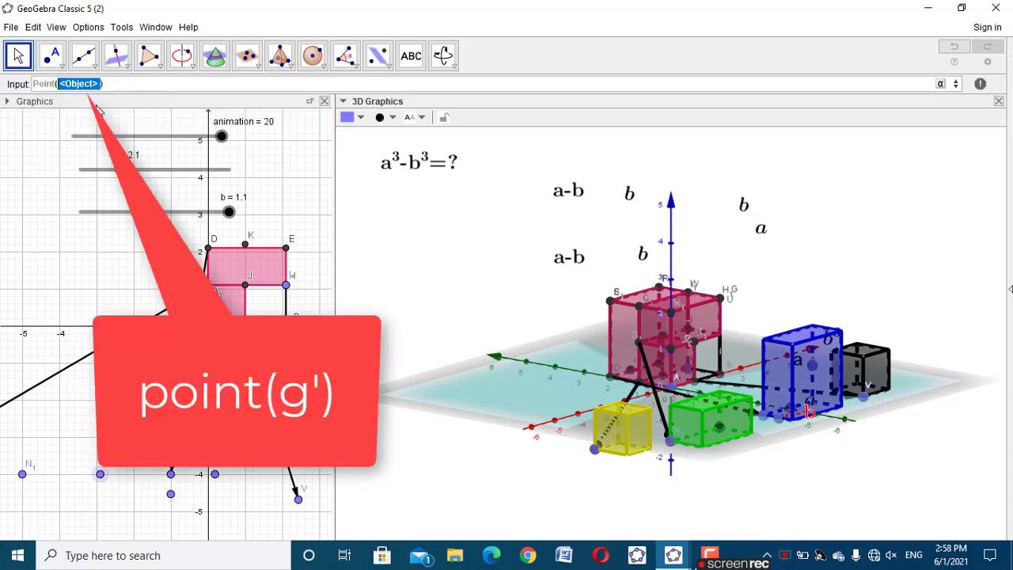
type("g'")
key("Return")
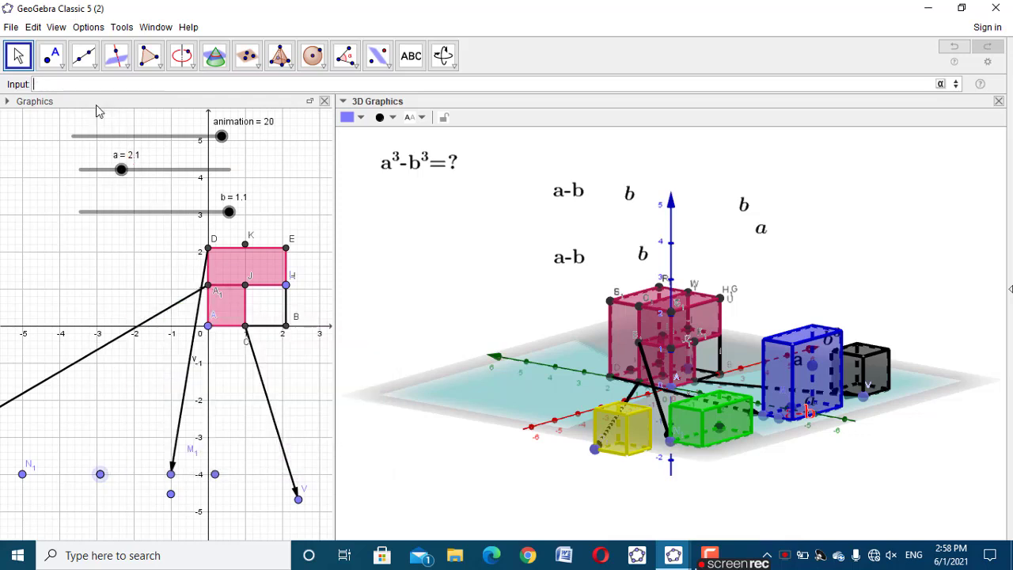
type("point")
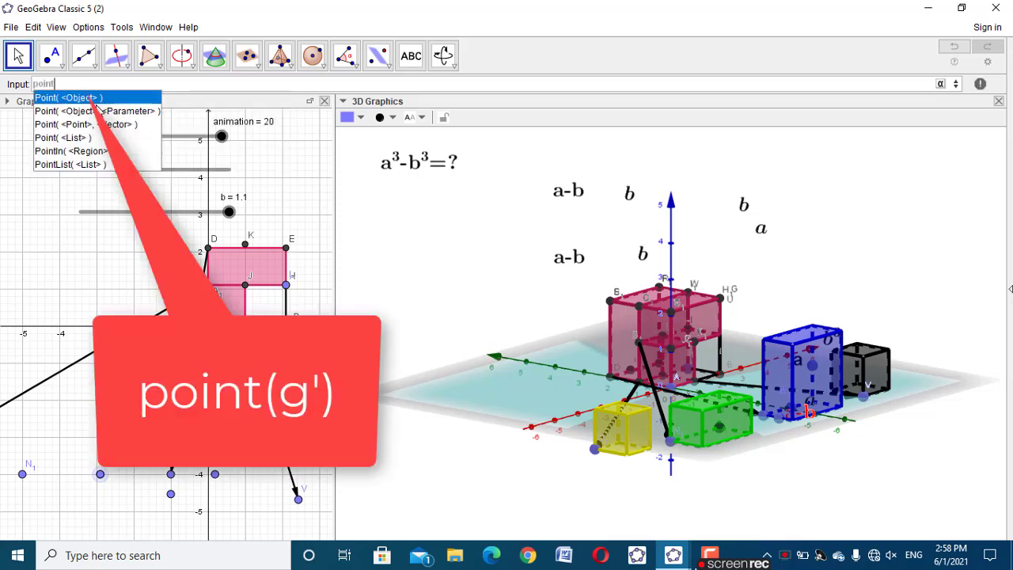
left_click(98, 98)
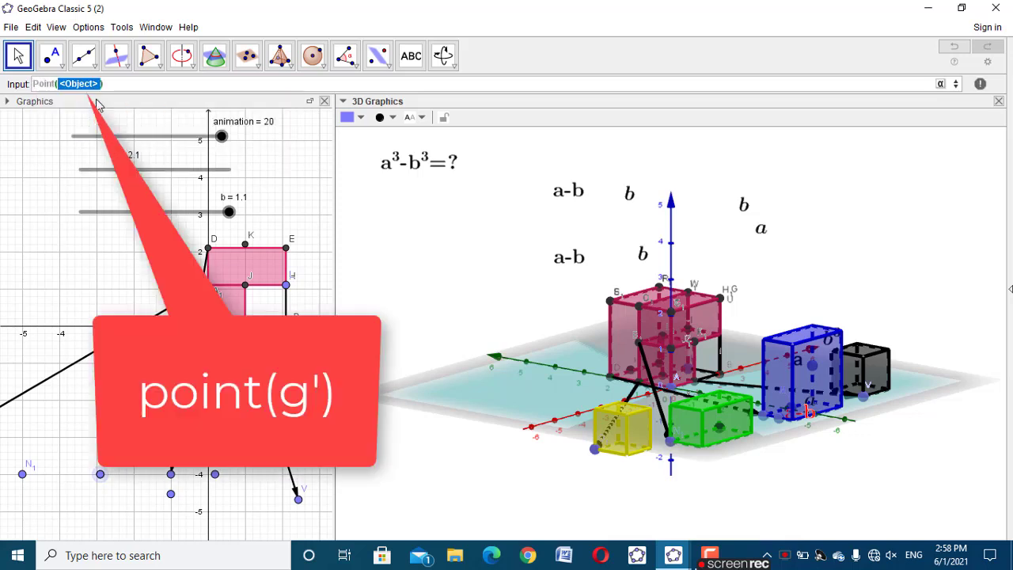
type("g'")
key("Return")
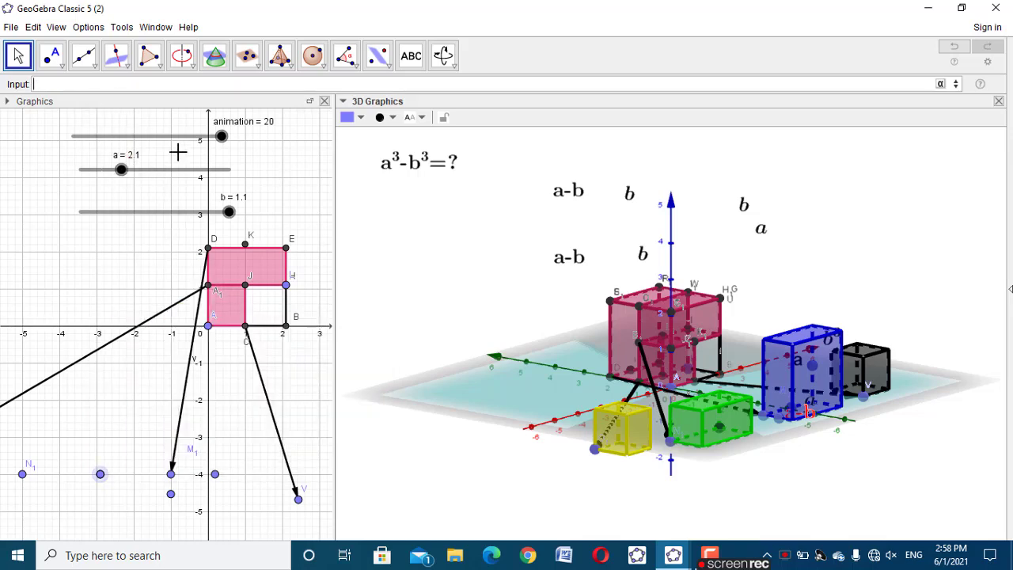
Spread the three new points over the green prism's edges: one vertical, one long bottom and one short bottom edge
left_click_drag(504, 406, 851, 383)
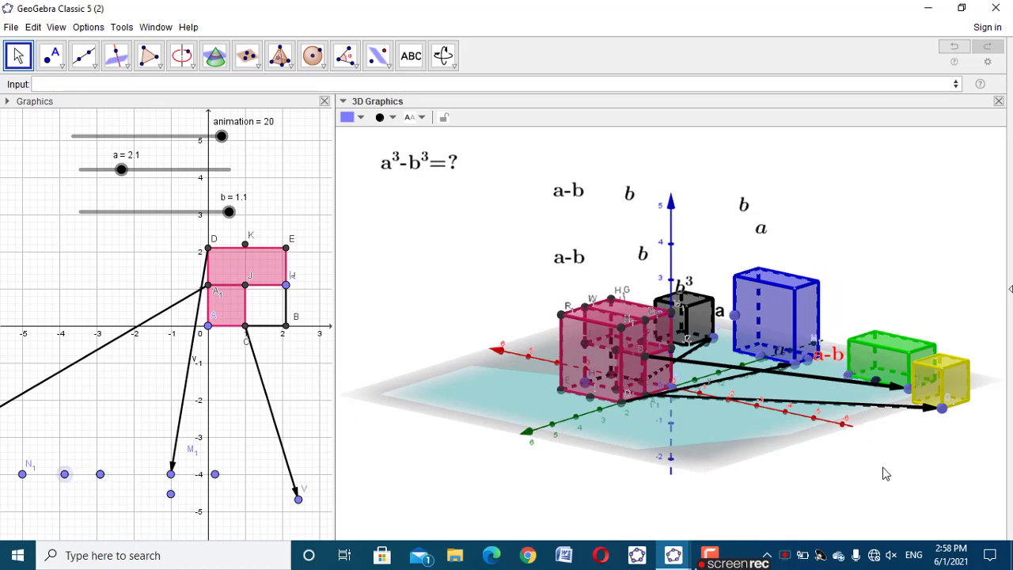
left_click_drag(884, 472, 900, 481)
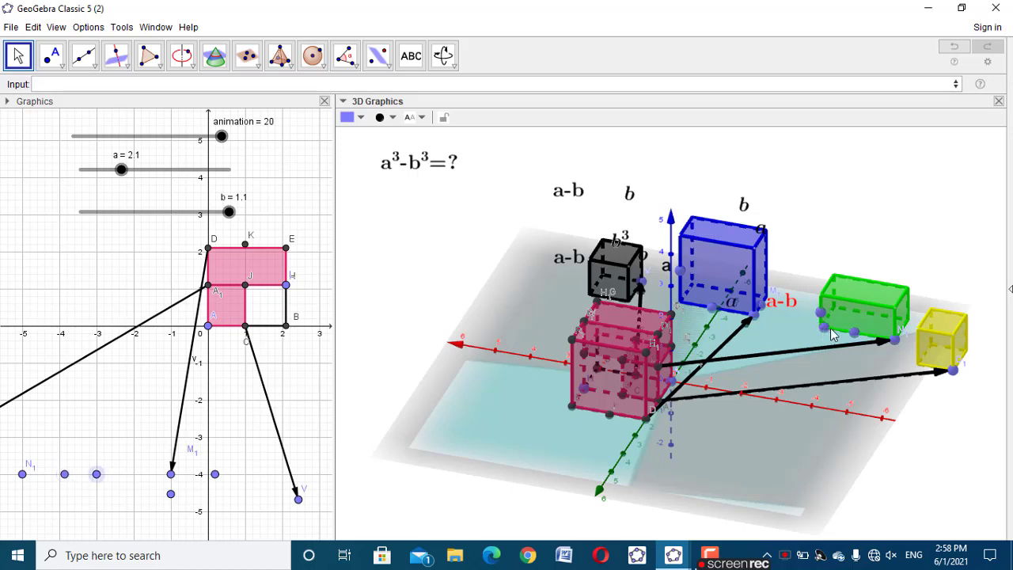
left_click_drag(927, 388, 698, 418)
left_click_drag(795, 452, 761, 448)
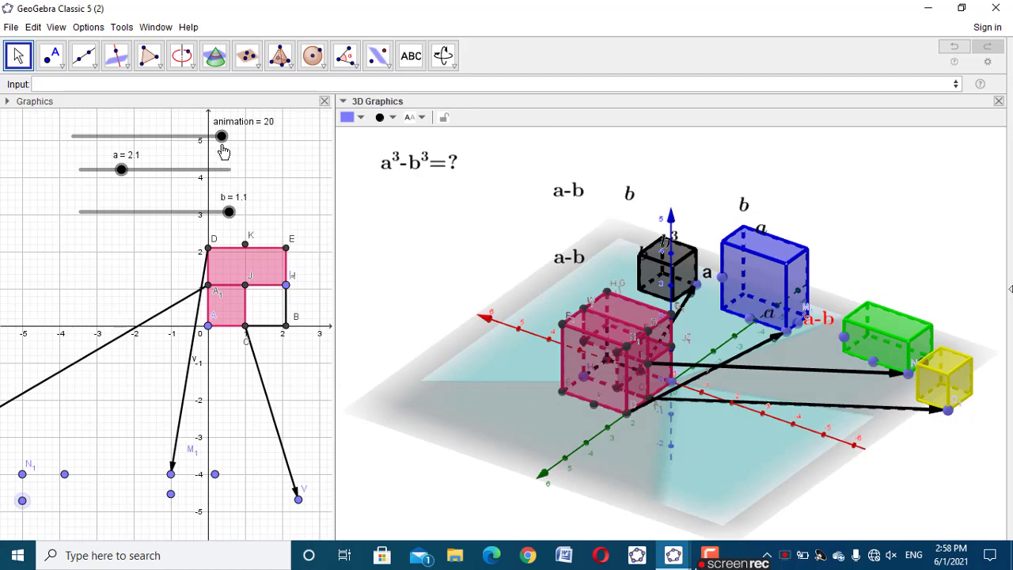
Run the animation slider back to 10.5 and up to 20 again, examining how the green prism's points follow it
left_click_drag(221, 137, 156, 155)
left_click_drag(892, 484, 793, 495)
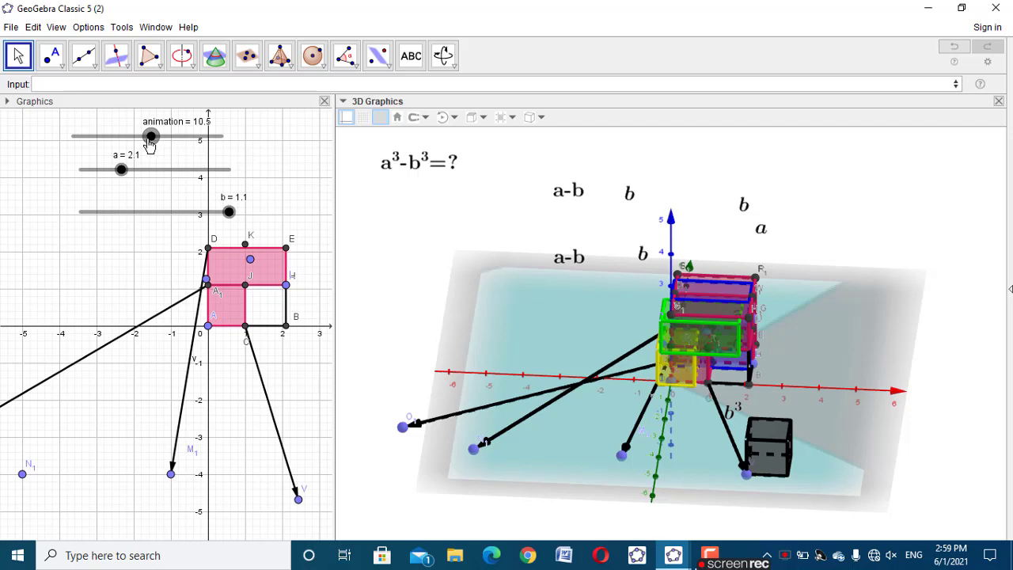
left_click_drag(150, 136, 244, 160)
left_click_drag(455, 504, 543, 493)
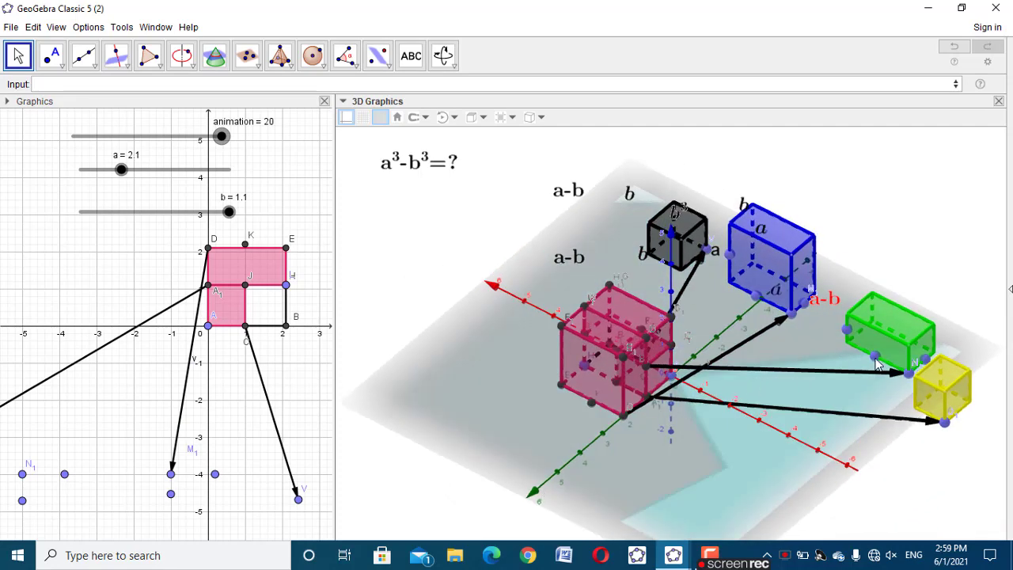
Anchor the free italic a label to point V_1 on the green prism's long bottom edge
left_click(876, 362)
right_click(876, 361)
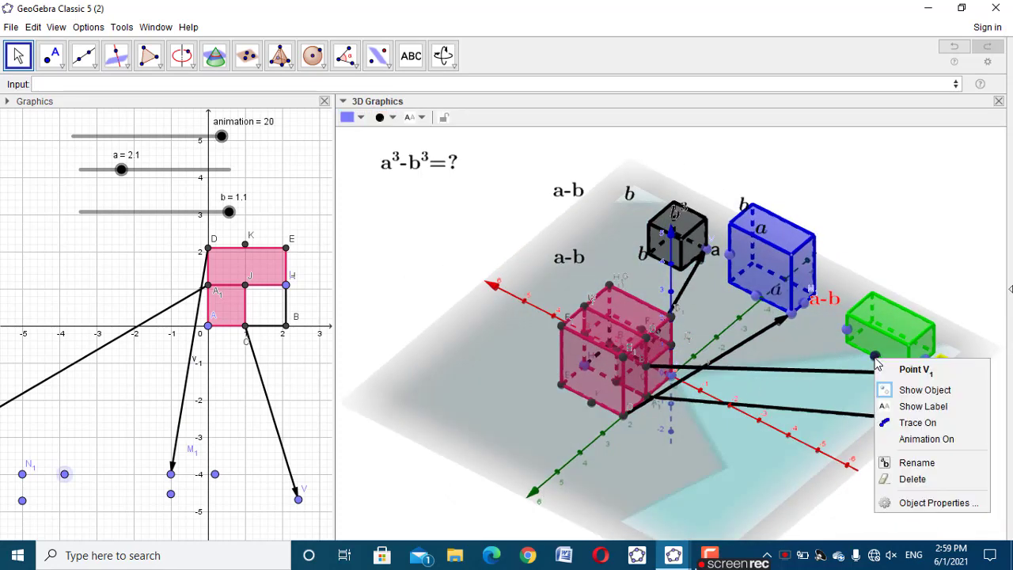
left_click(837, 358)
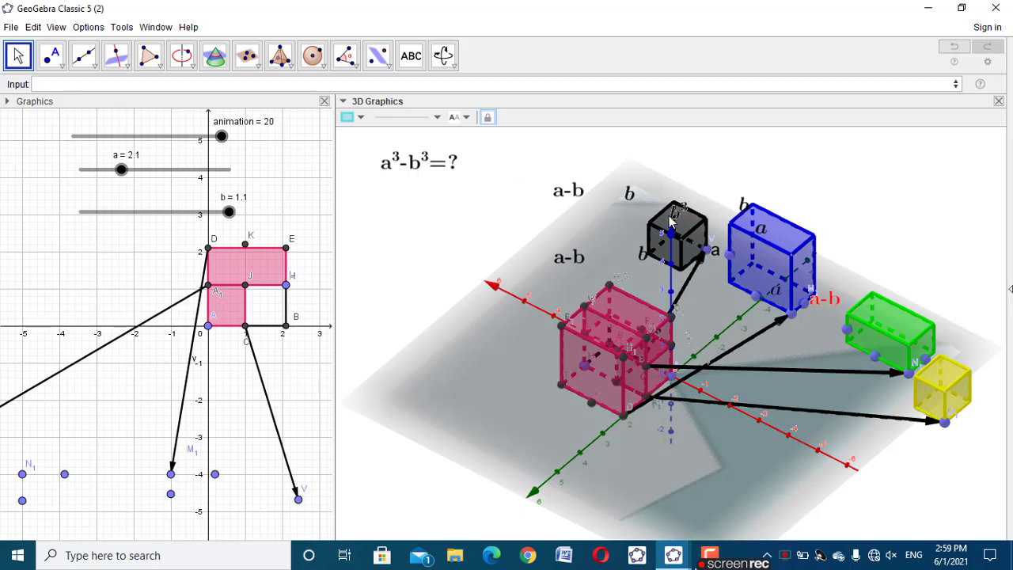
left_click_drag(375, 324, 376, 265)
left_click(760, 231)
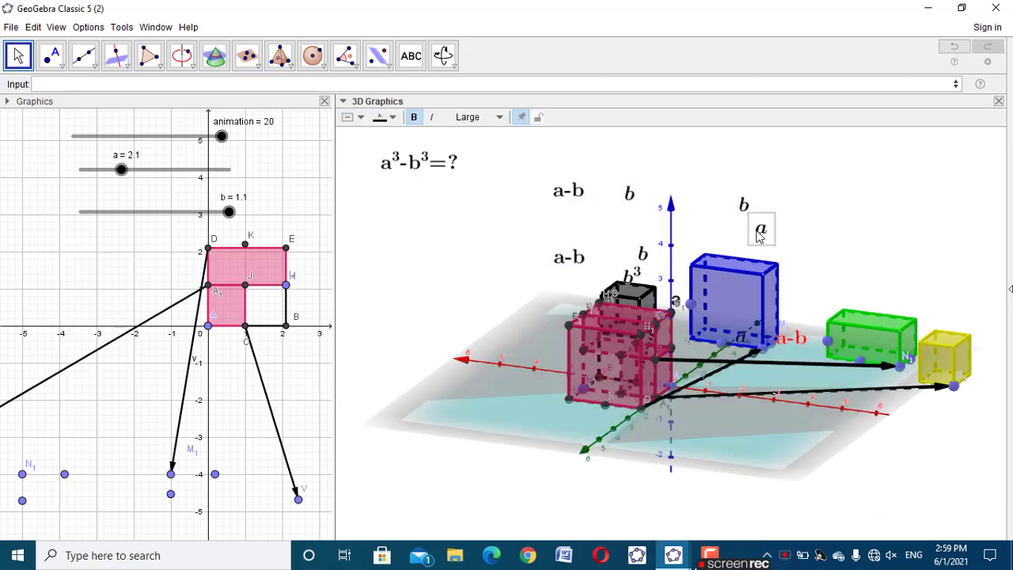
right_click(760, 233)
left_click(815, 435)
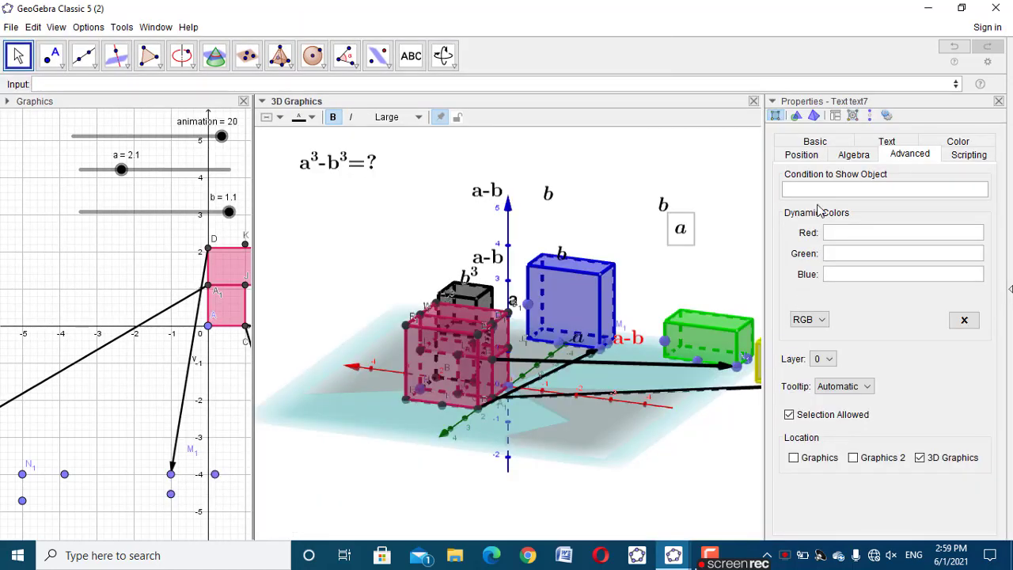
left_click(807, 156)
left_click(859, 182)
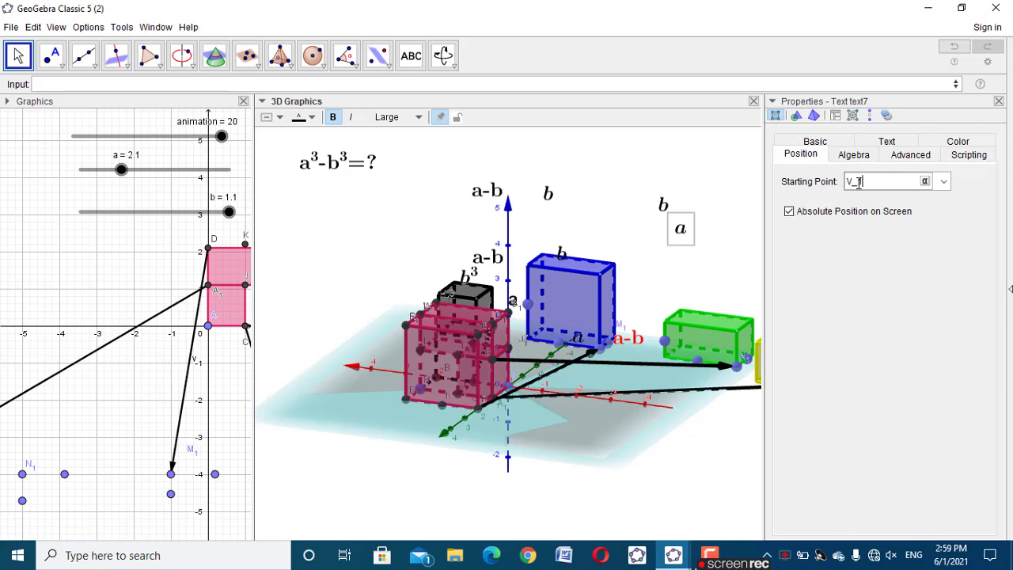
Give this a label the show condition animation>=10 and place it beside the green prism's long bottom edge
left_click(910, 154)
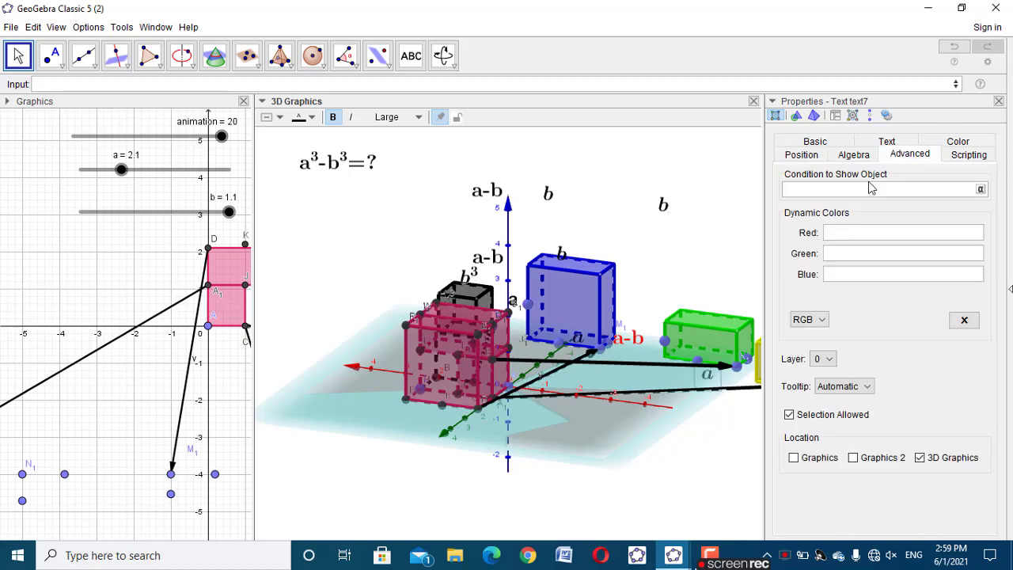
type("animation==18")
left_click(998, 102)
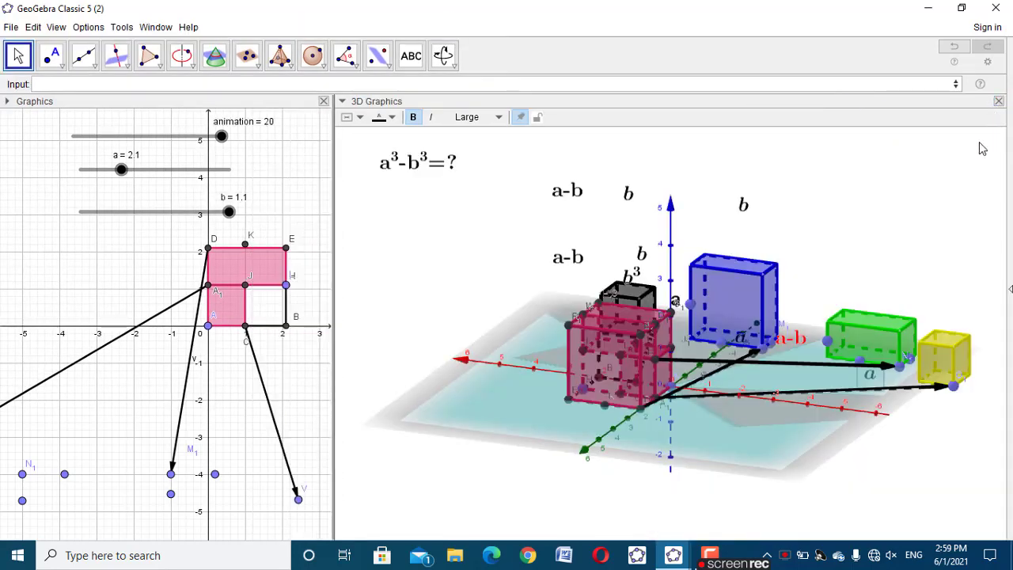
left_click_drag(875, 378, 845, 361)
left_click(912, 445)
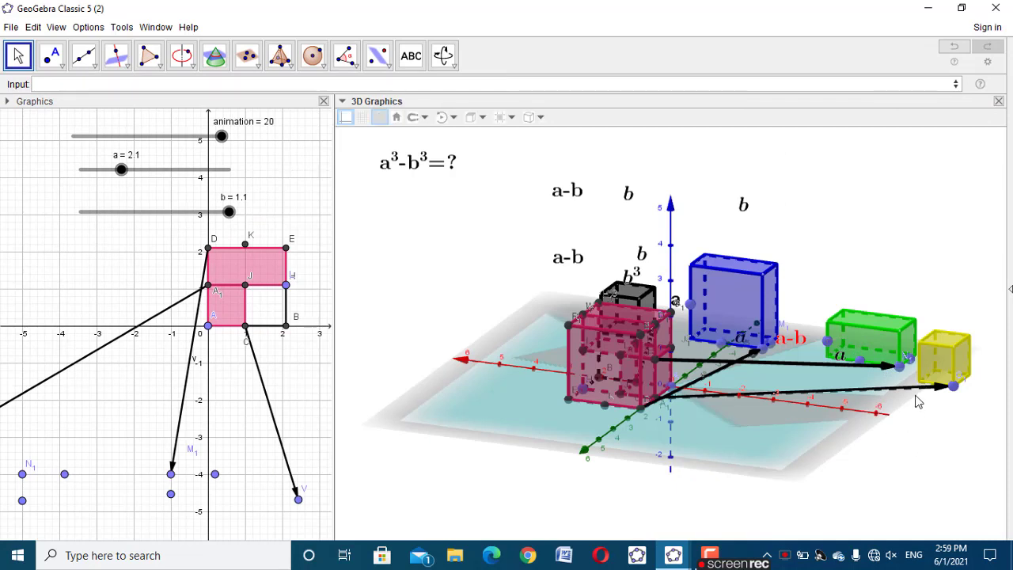
Anchor the free italic b label above the blue solid to the point on the green prism's short bottom edge
left_click(912, 364)
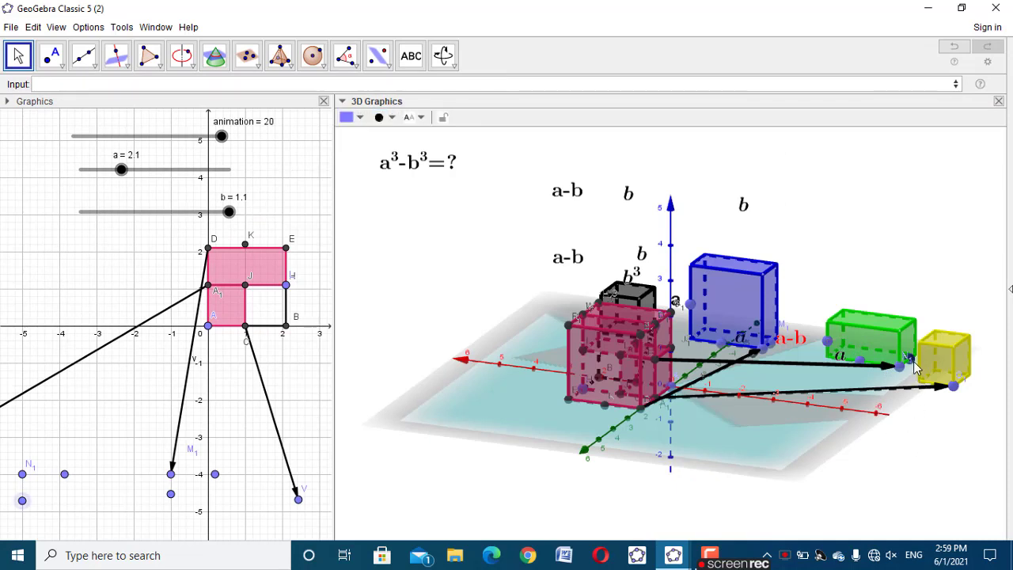
right_click(913, 365)
left_click(945, 251)
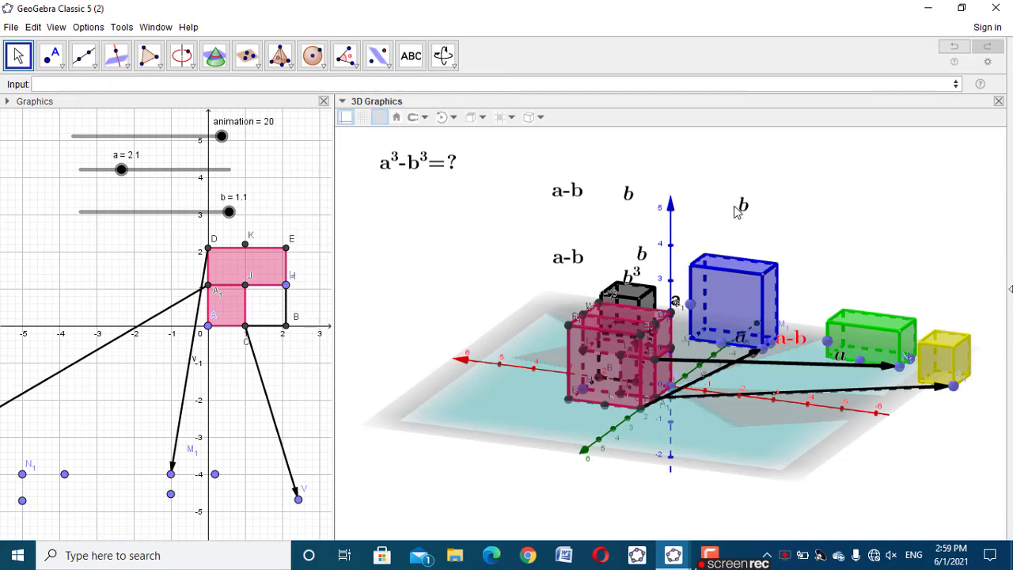
right_click(743, 208)
left_click(742, 206)
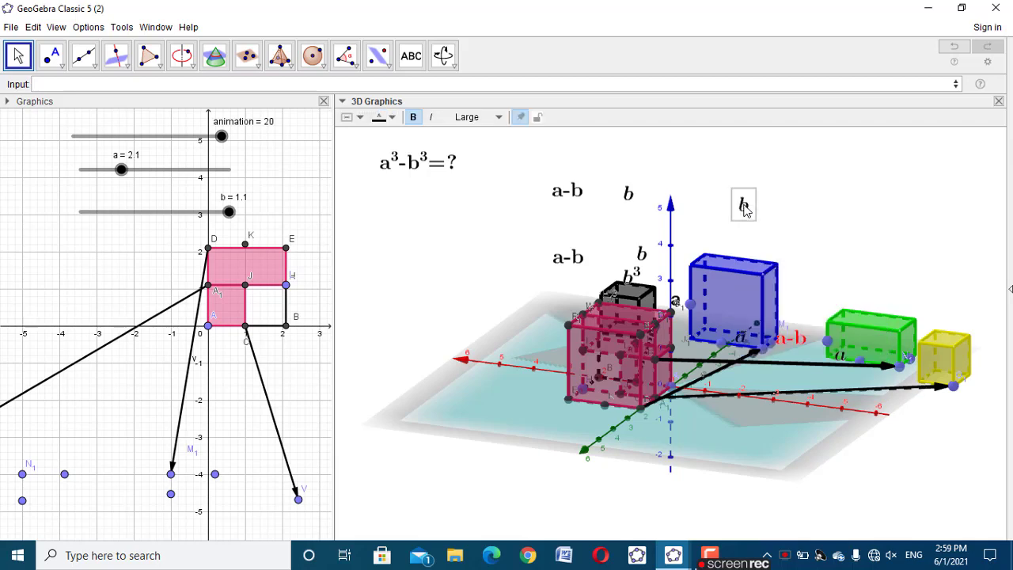
right_click(742, 207)
left_click(792, 349)
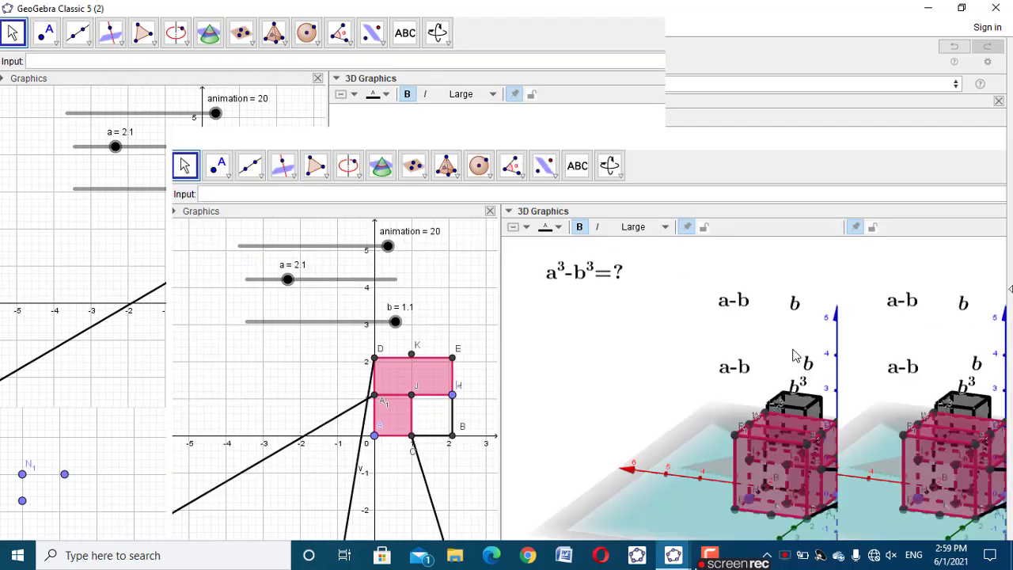
left_click(805, 155)
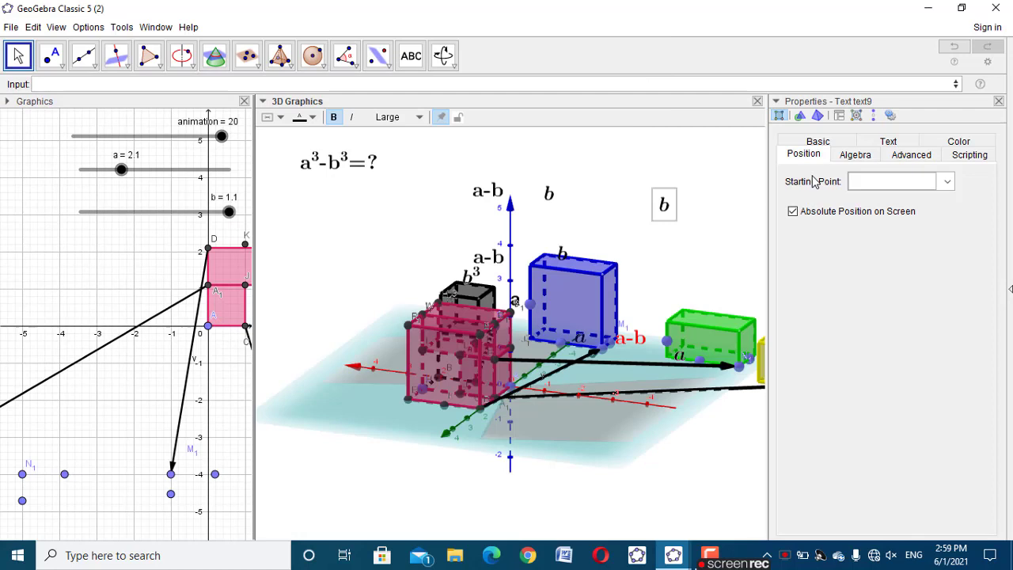
left_click(859, 180)
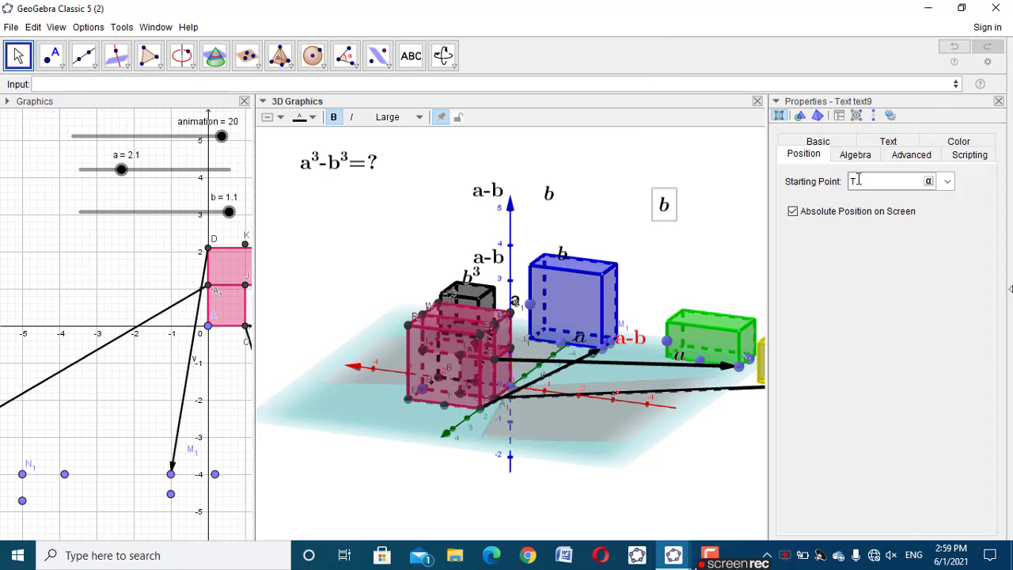
Give the green prism's b label the show condition animation>=10 and place it beside the short bottom edge
left_click(900, 155)
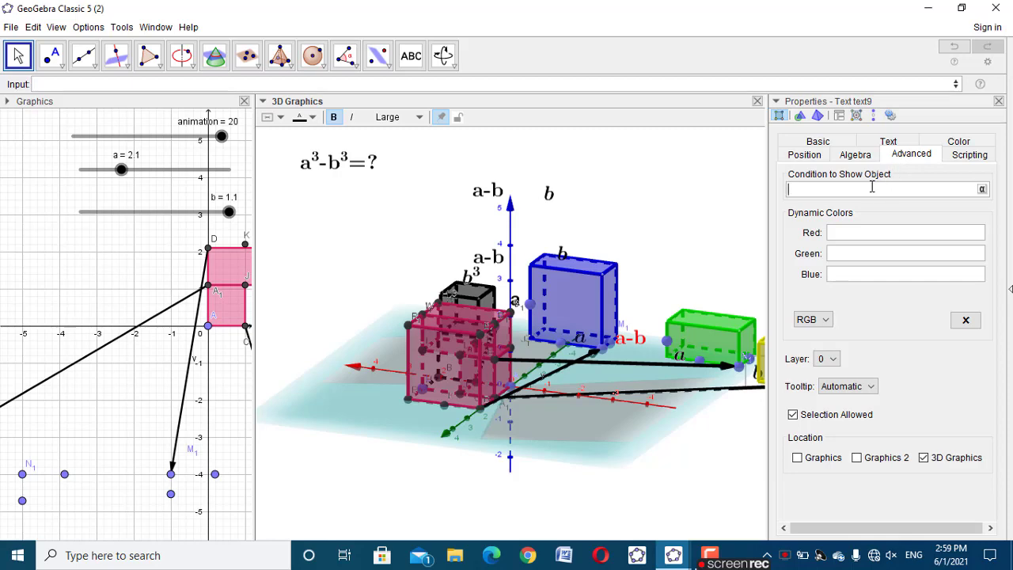
type("animation>=10")
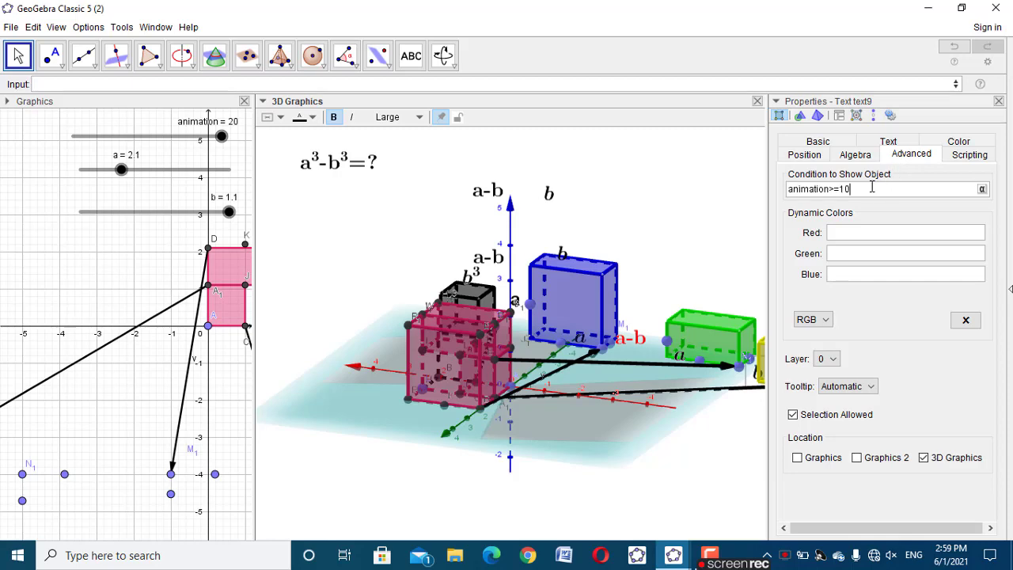
left_click(998, 102)
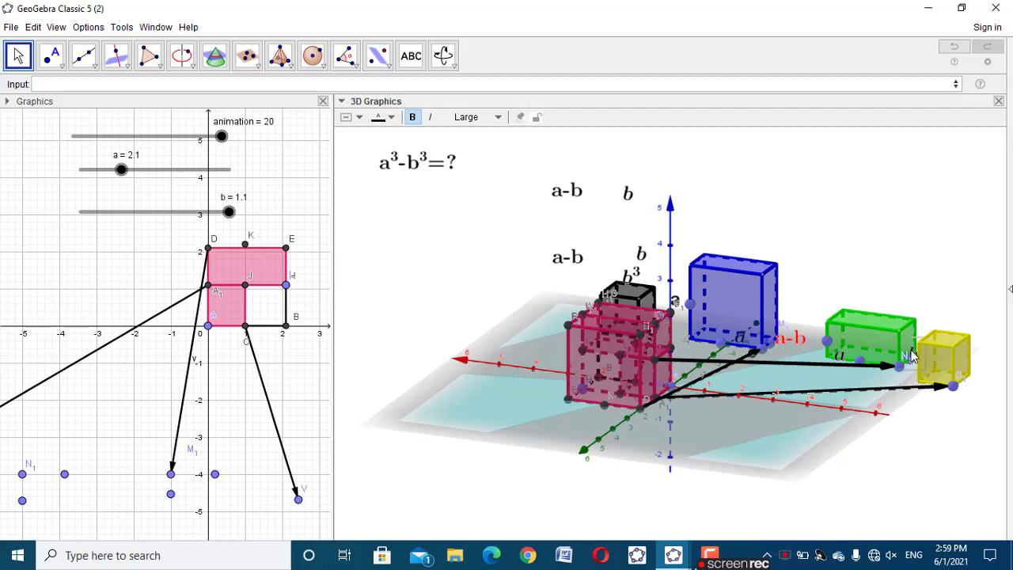
left_click(926, 459)
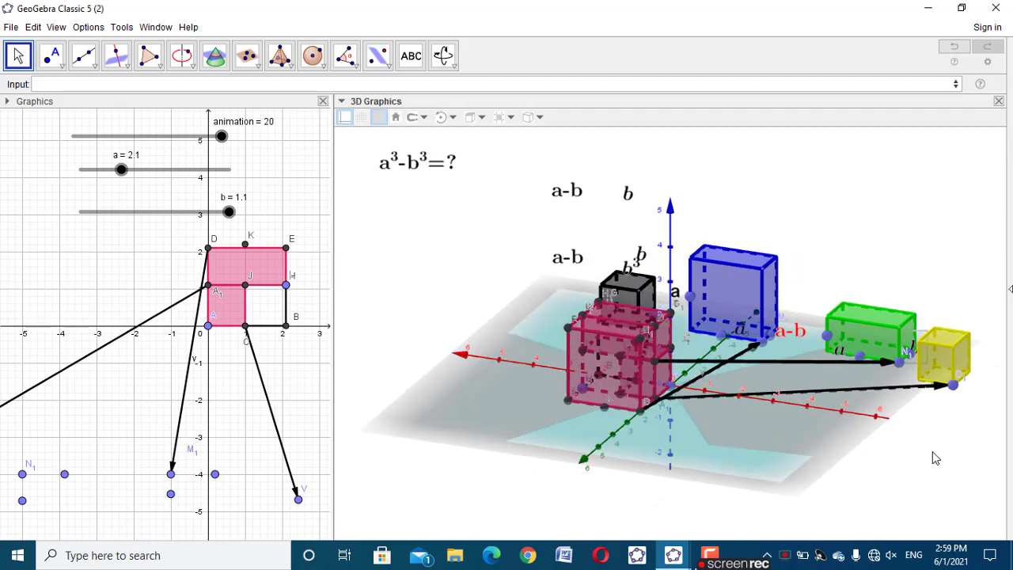
Colour the topmost free a-b label red
left_click(917, 415)
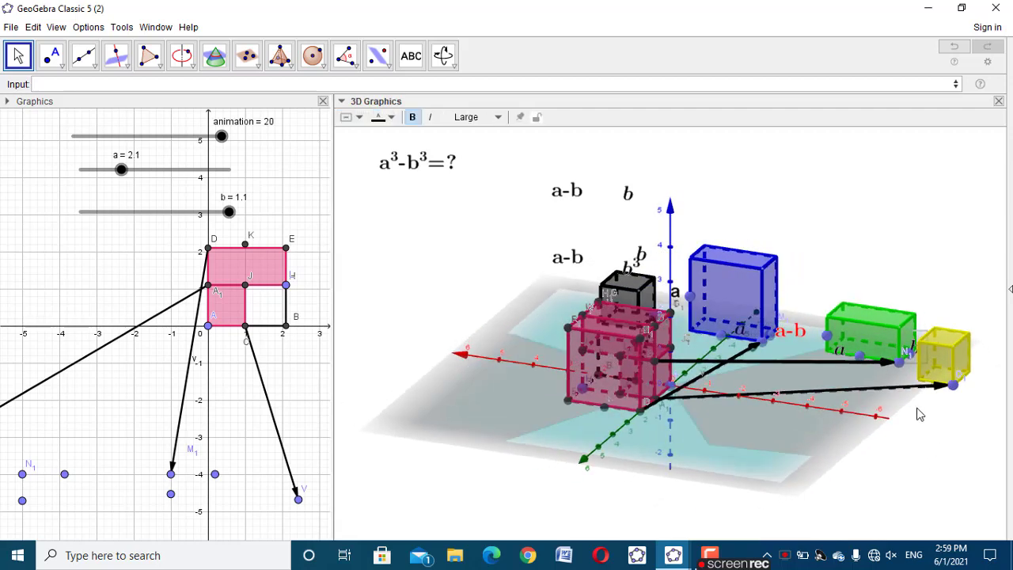
left_click(565, 193)
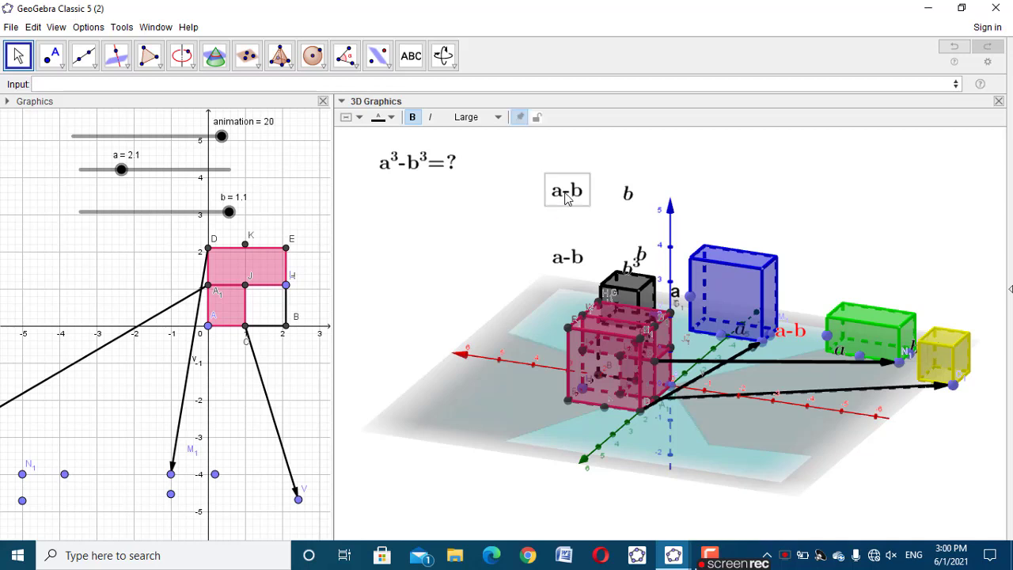
left_click(391, 117)
left_click(380, 136)
left_click(410, 195)
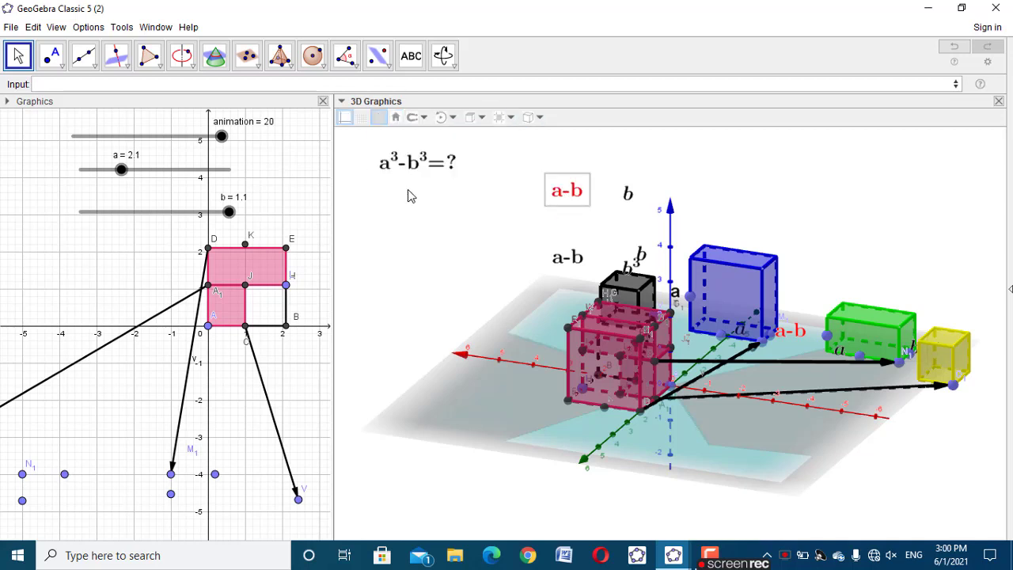
Give the red free a-b label the show condition animation>=10 and anchor it to point U_1 on the green prism
right_click(826, 336)
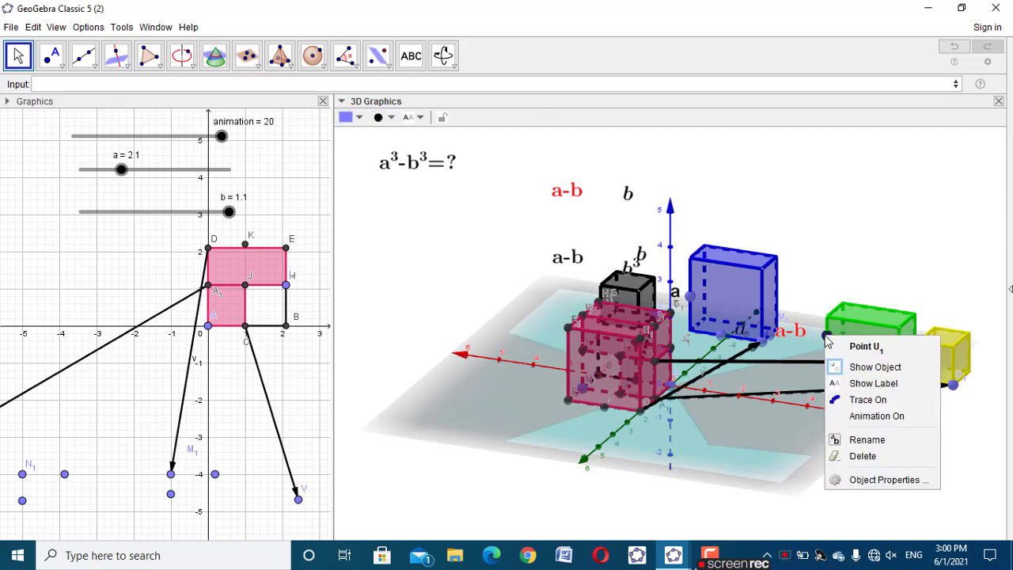
left_click(832, 273)
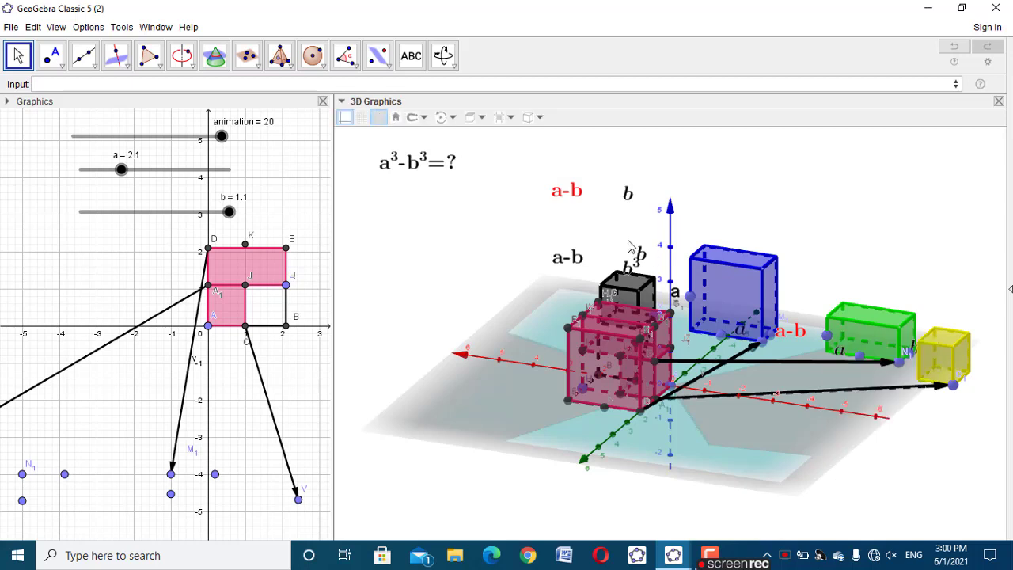
left_click(572, 190)
right_click(572, 192)
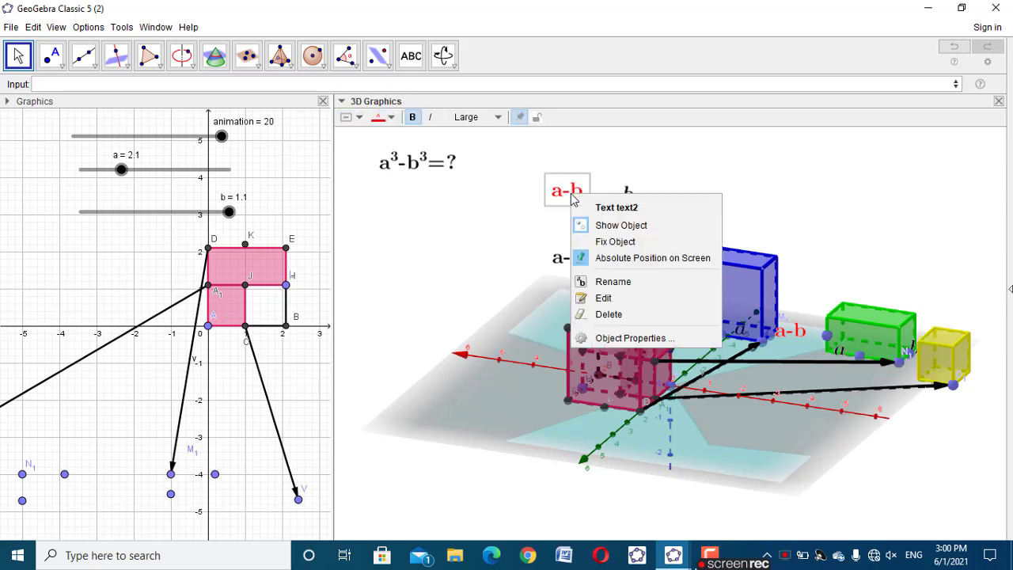
left_click(633, 338)
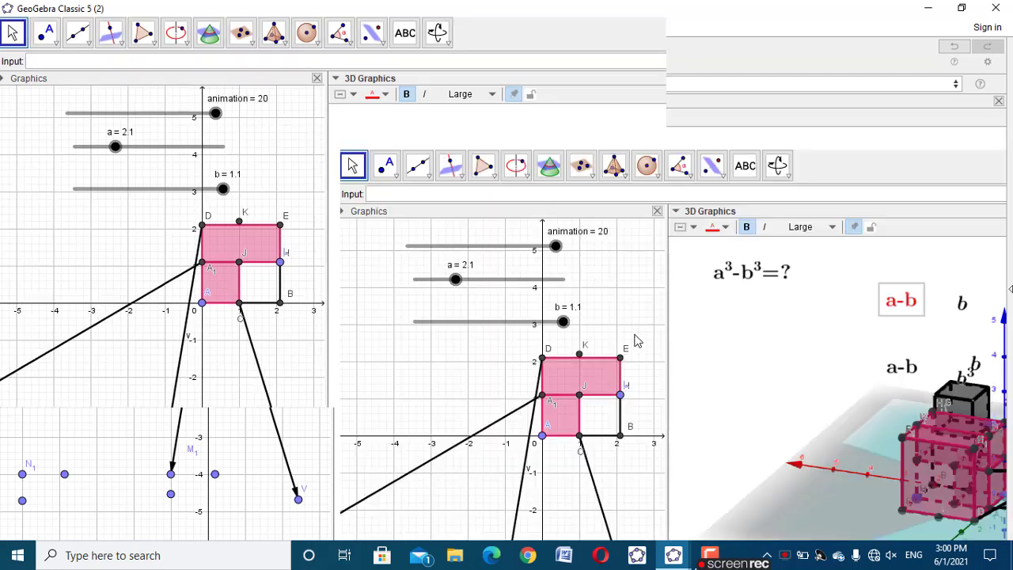
left_click(800, 190)
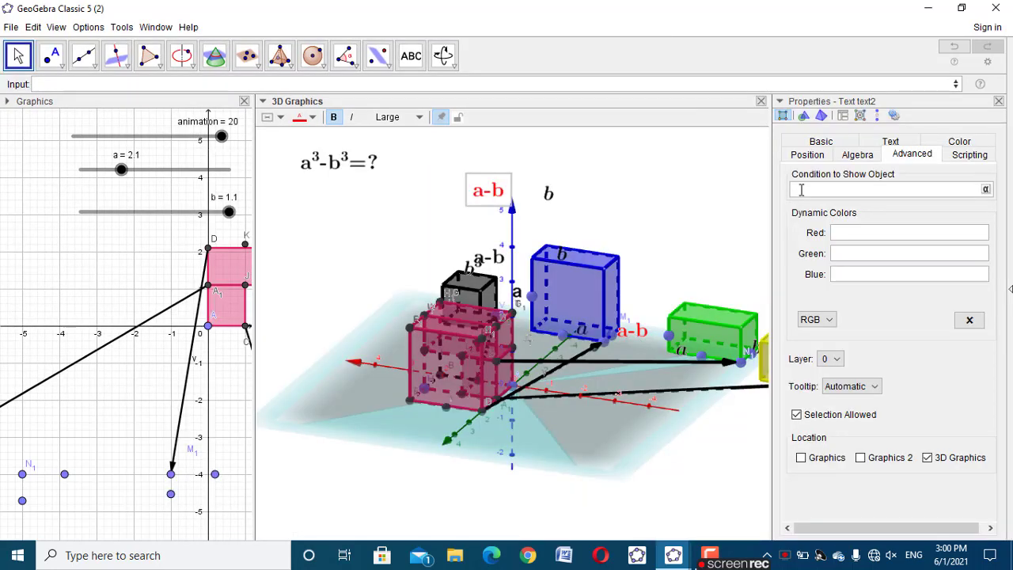
type("animation>=10")
left_click(807, 156)
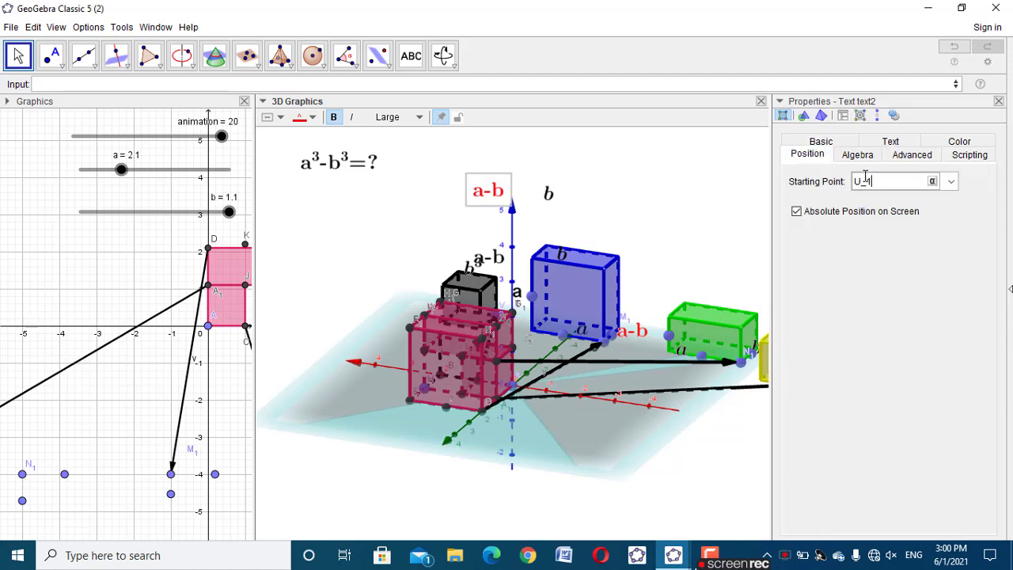
Place the green prism's a-b label just outside its vertical edge at point U_1
left_click(999, 101)
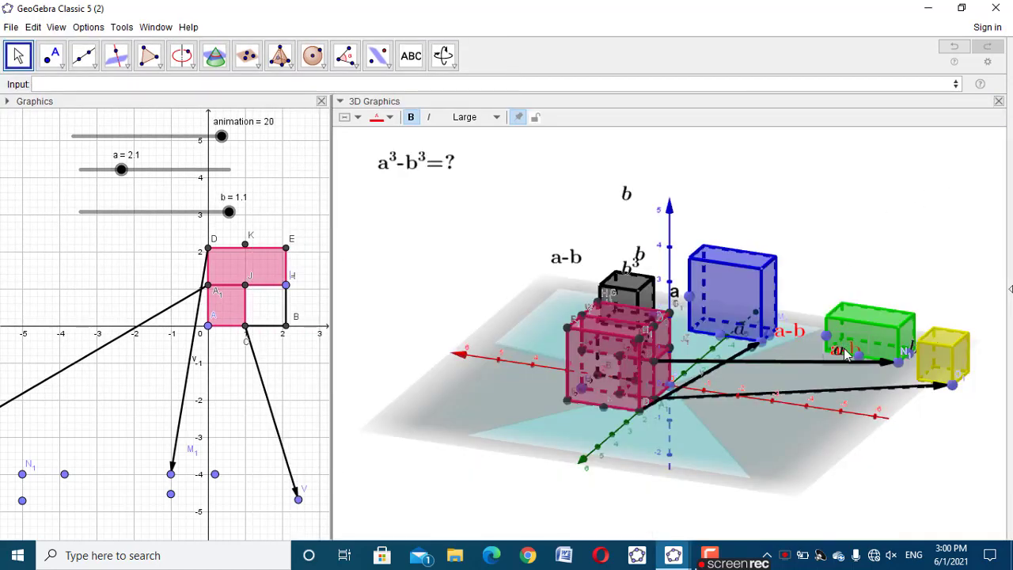
left_click_drag(845, 354, 819, 336)
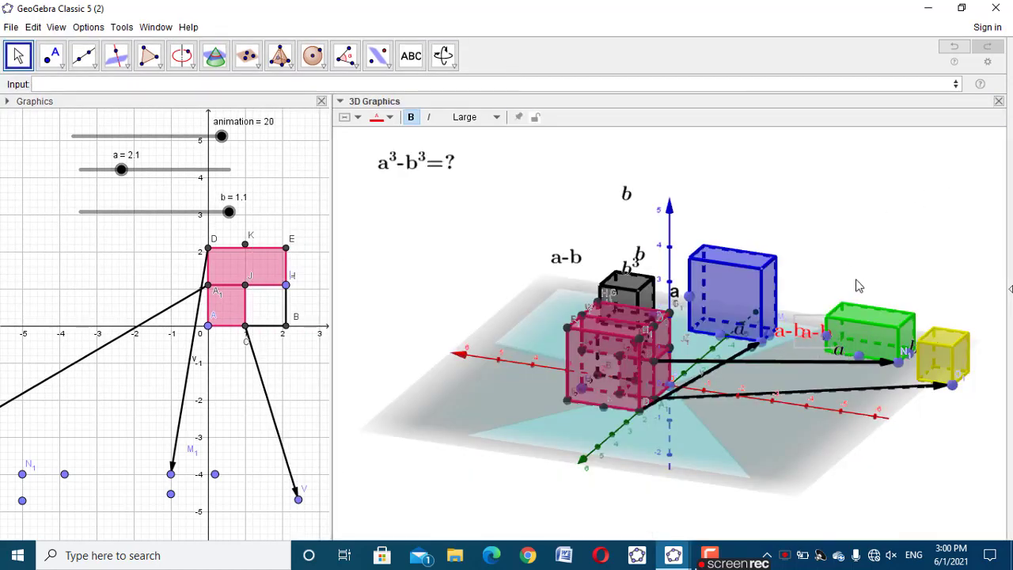
left_click_drag(859, 285, 813, 289)
left_click_drag(752, 312, 736, 372)
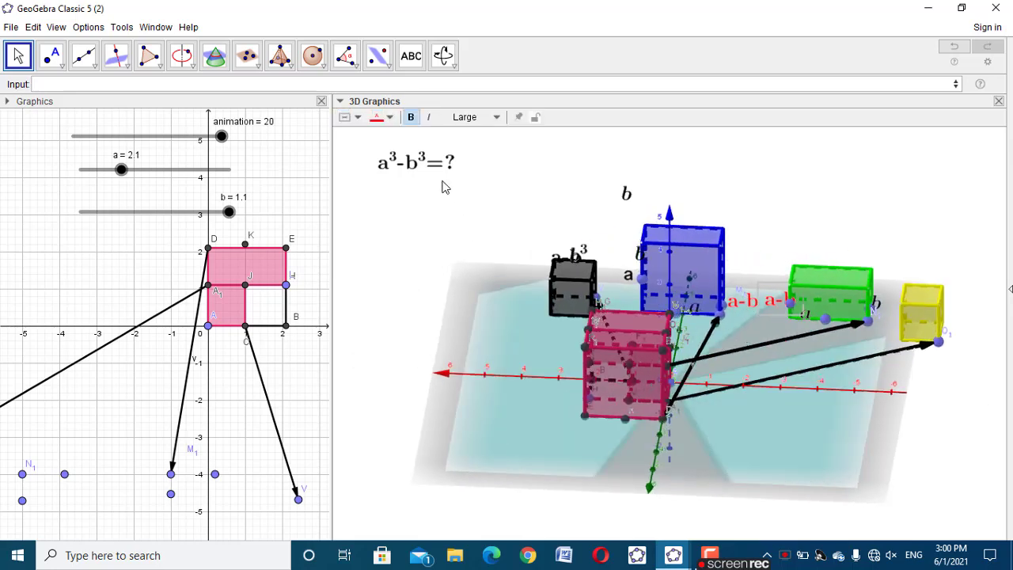
Compare the labelled solids with the finished example in cube (a^3-b^3).ggb, and return to the working model
left_click_drag(220, 135, 258, 154)
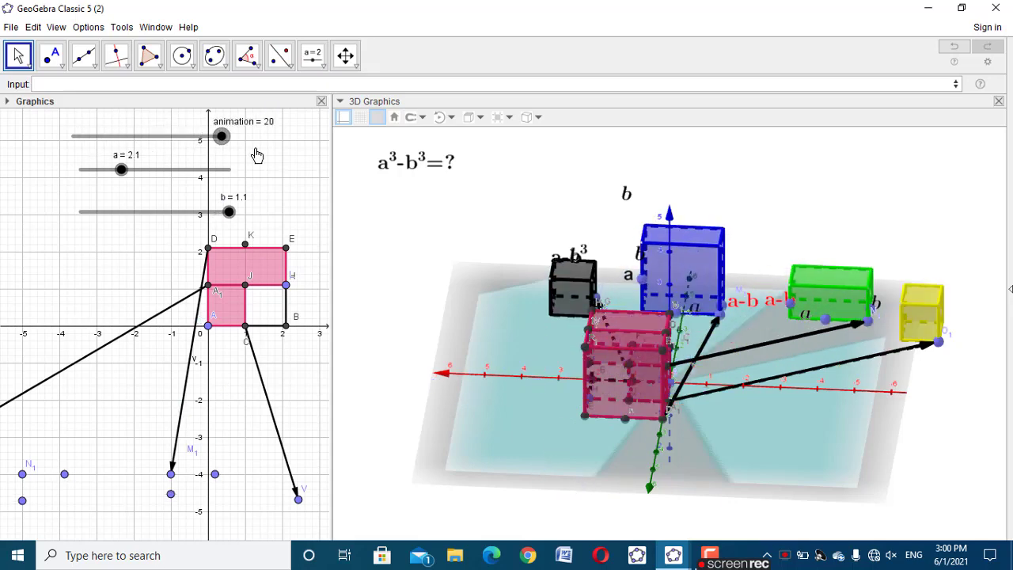
left_click_drag(843, 478, 897, 475)
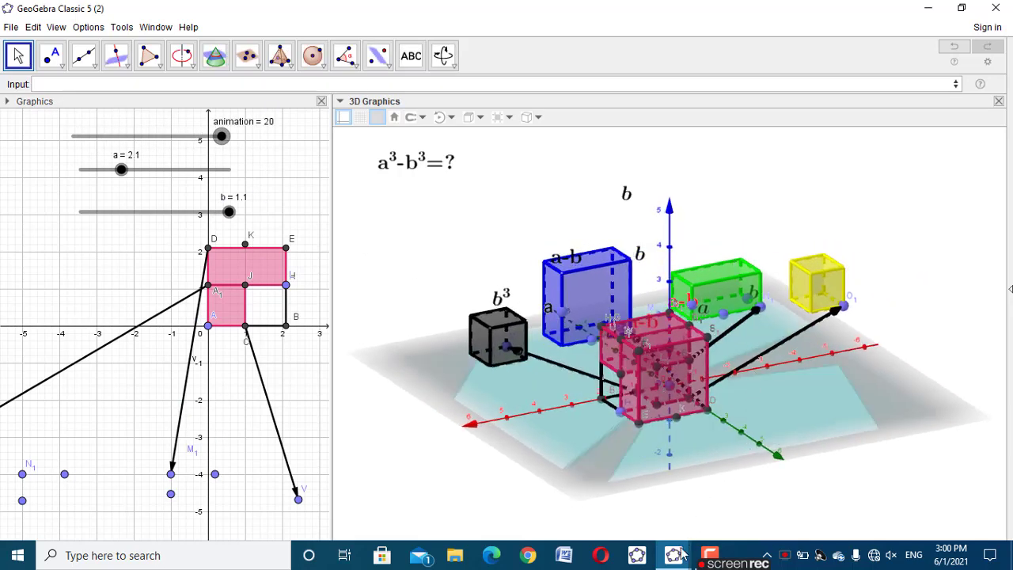
mouse_move(677, 554)
left_click(554, 497)
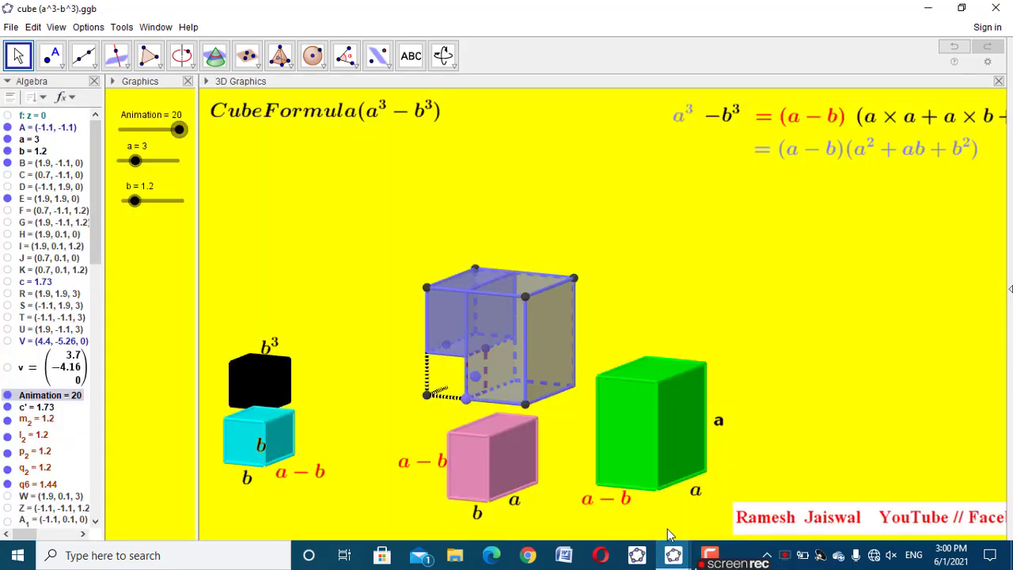
mouse_move(674, 555)
left_click(732, 515)
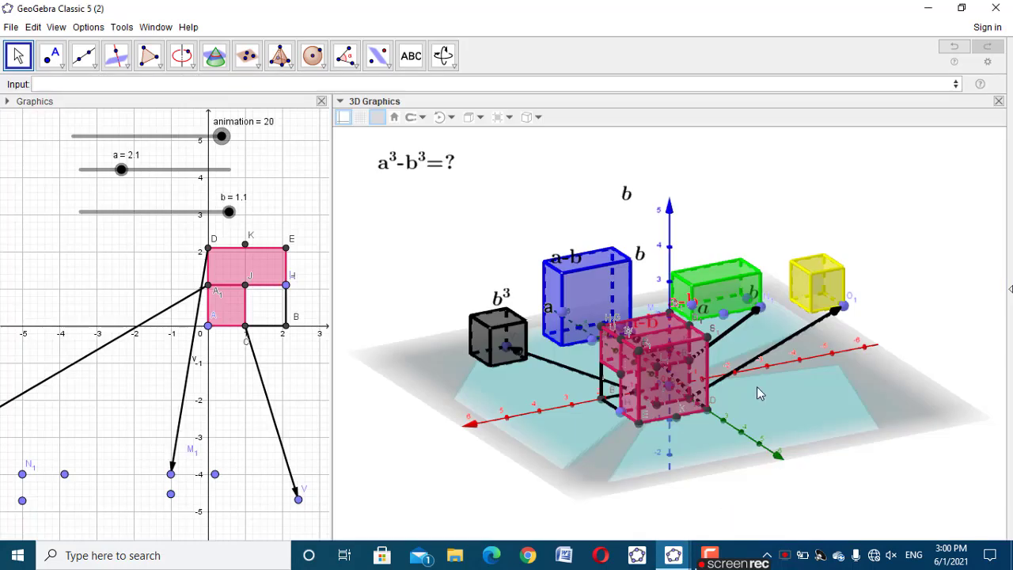
Look up the yellow prism's name and create a point on it with Point(g'_1)
right_click(822, 279)
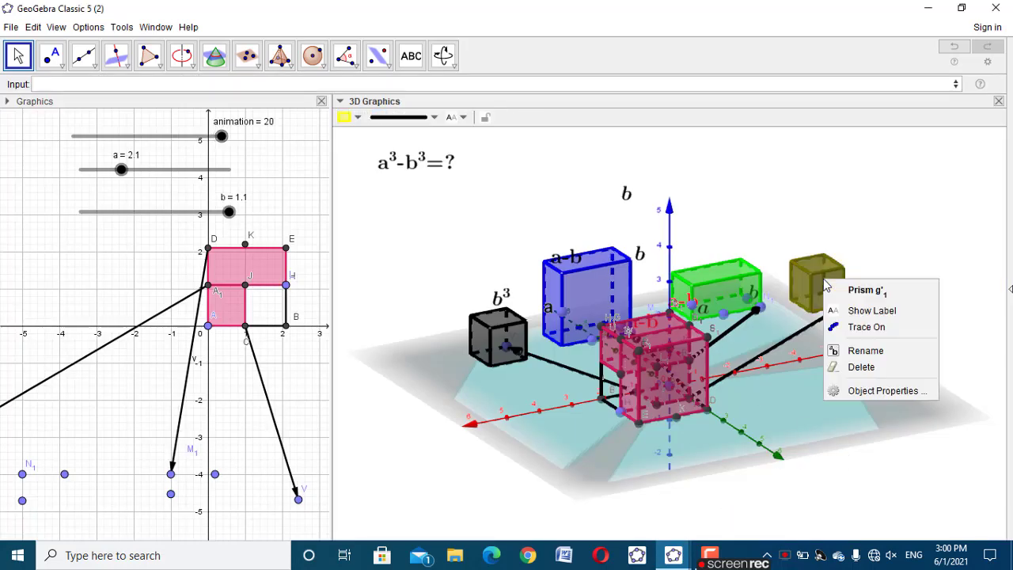
key("Escape")
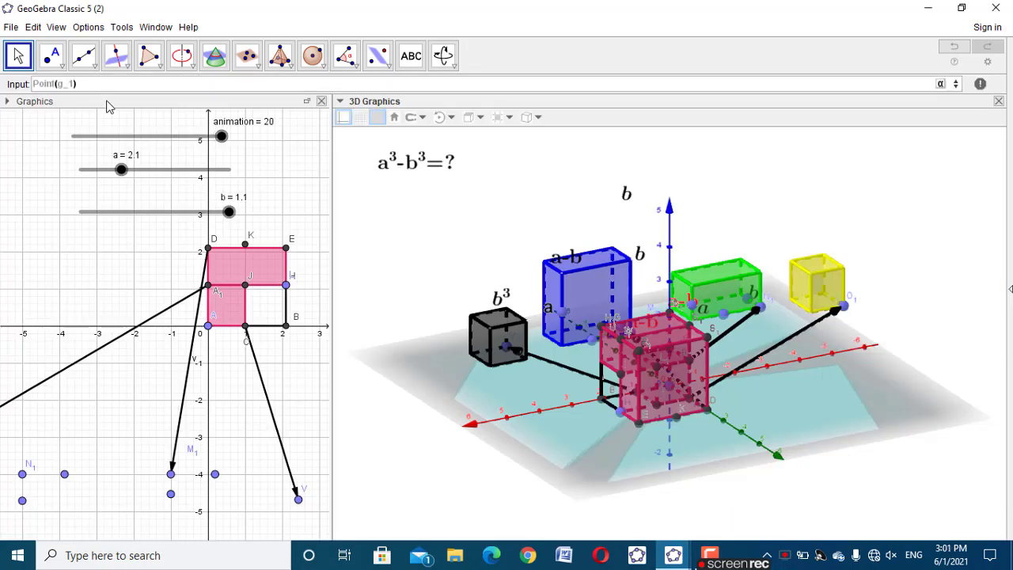
type("'")
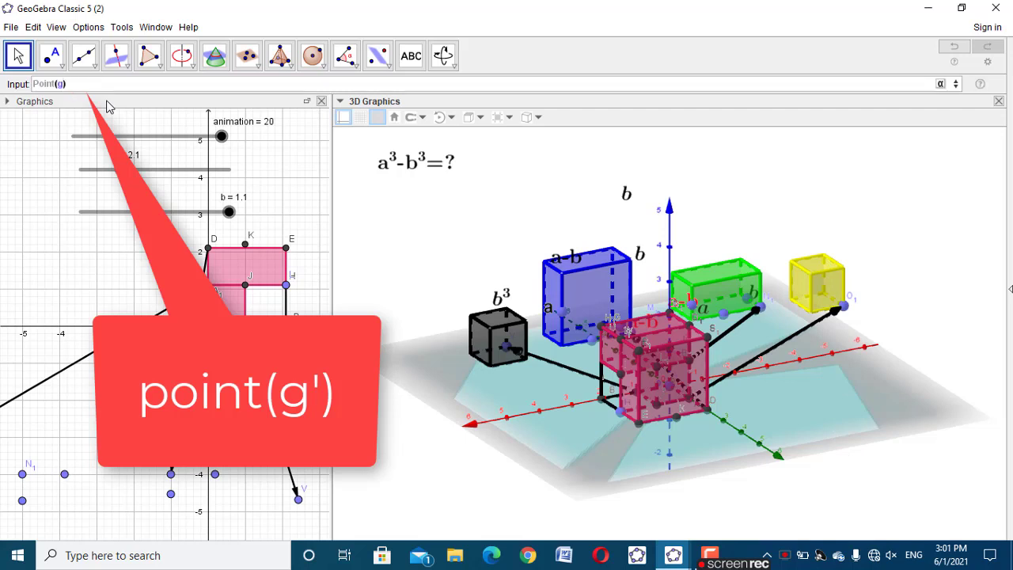
key("Return")
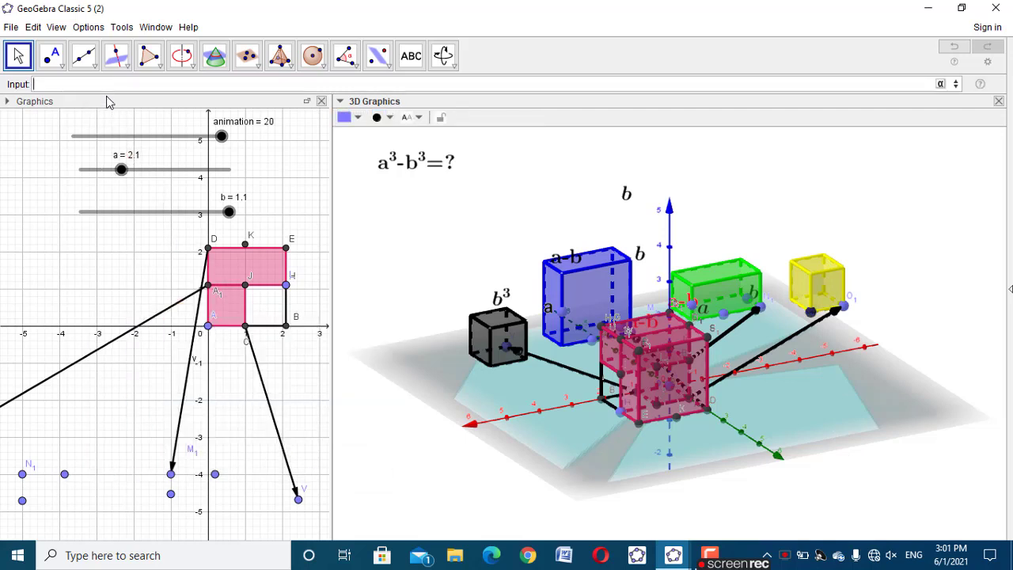
Create two more points with point(g'_1) and position the points along the yellow prism's two bottom edges and one vertical edge
type("poi")
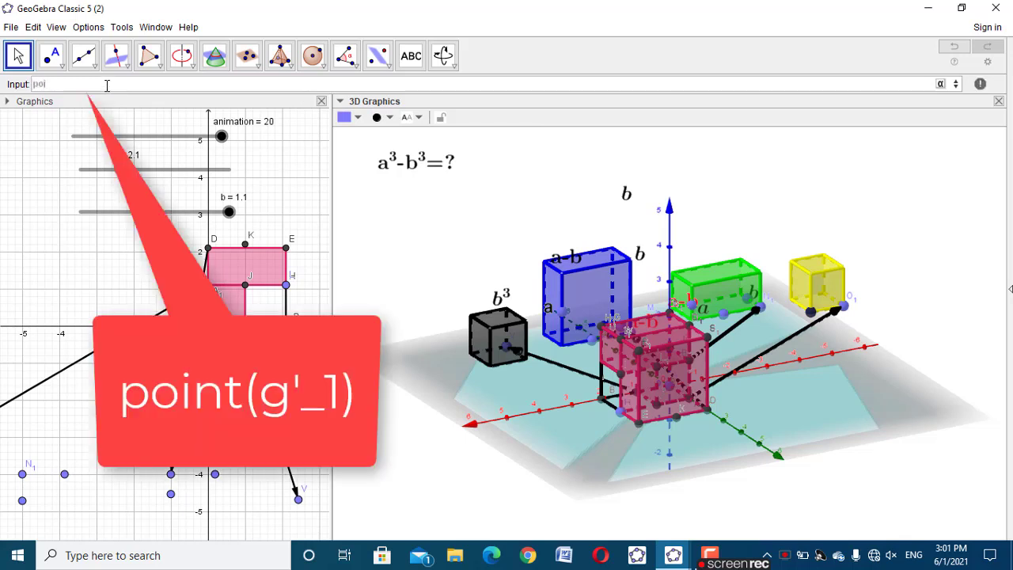
type("nt(g'_1")
key("Return")
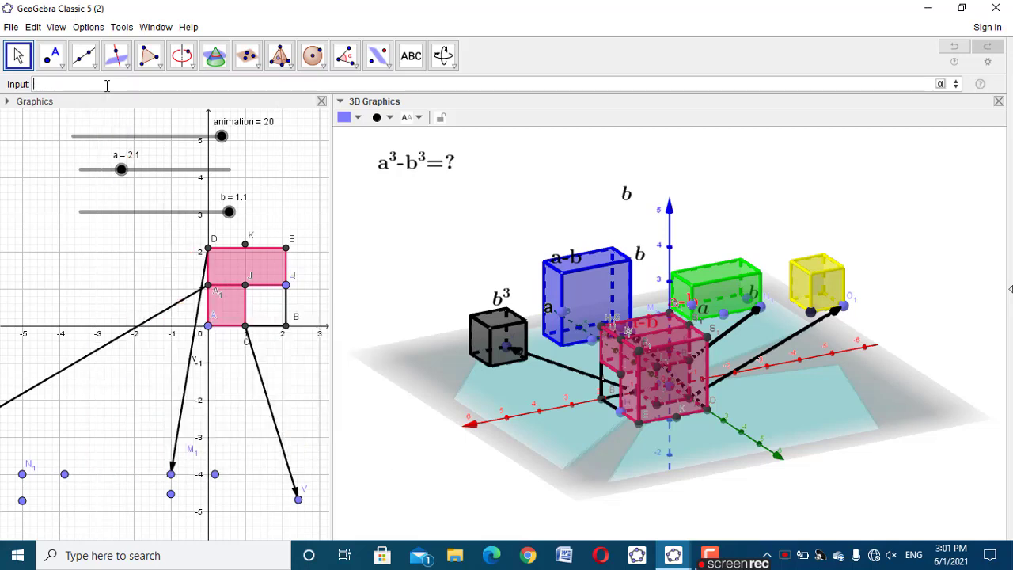
type("point")
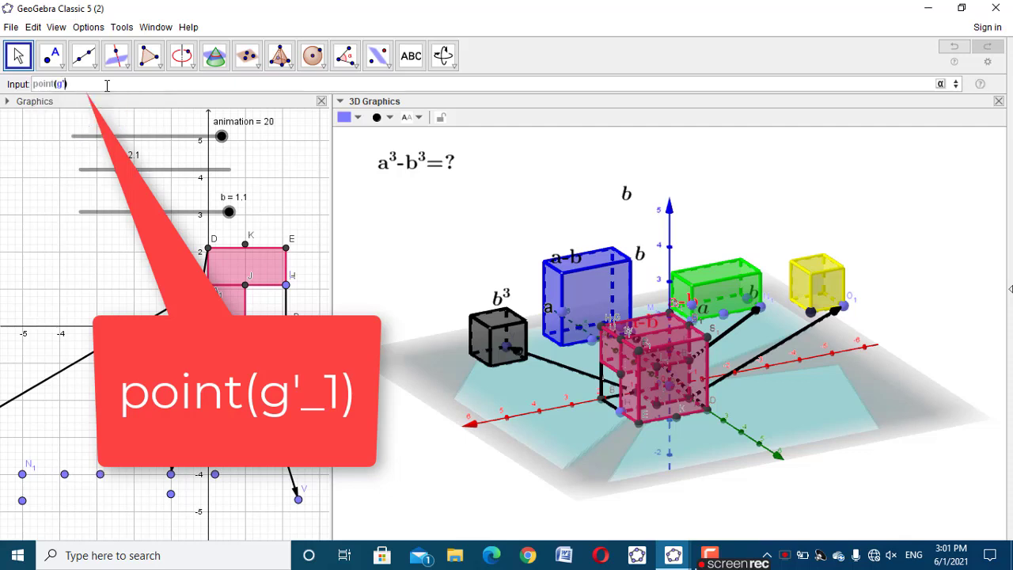
type("(g'_1")
key("Return")
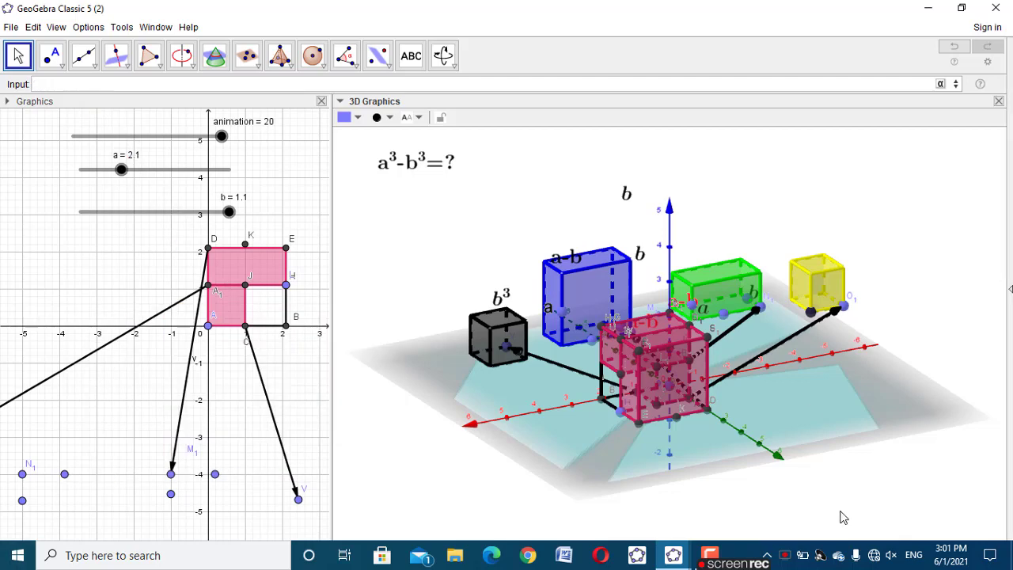
left_click_drag(844, 517, 831, 512)
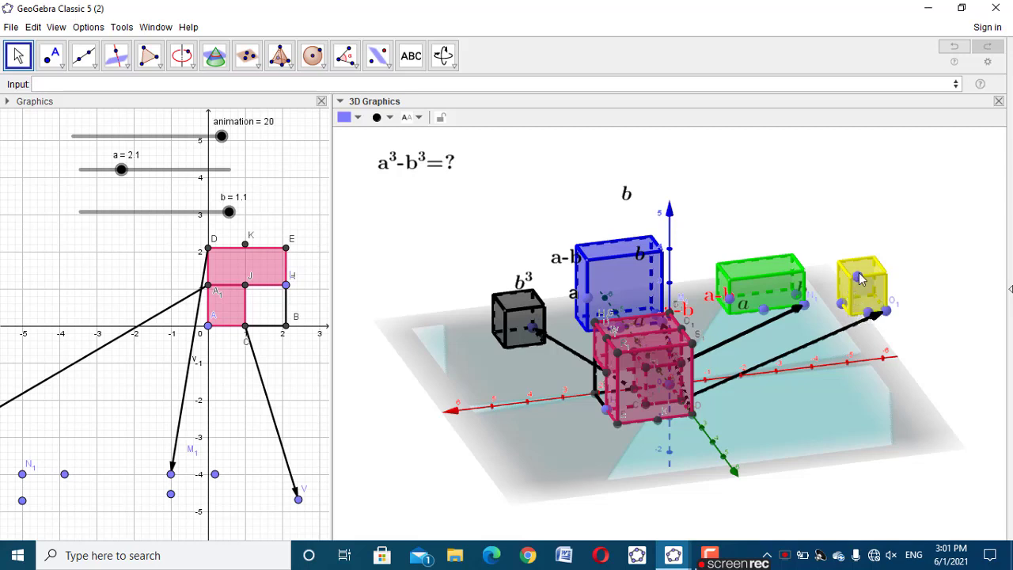
left_click(924, 345)
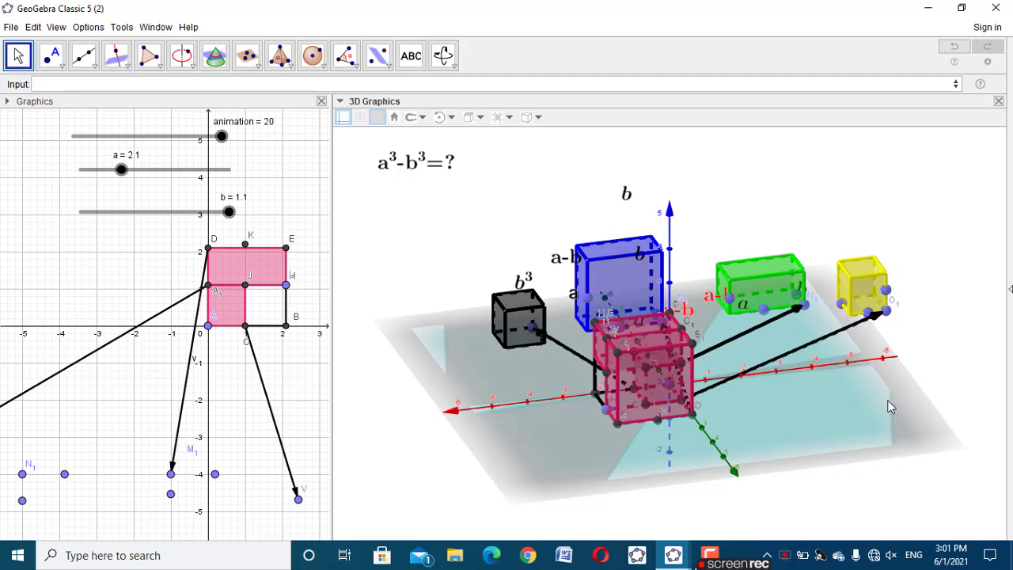
Examine the dimension label placement on the small solids in cube (a^3-b^3).ggb, and return to the working model
left_click(671, 551)
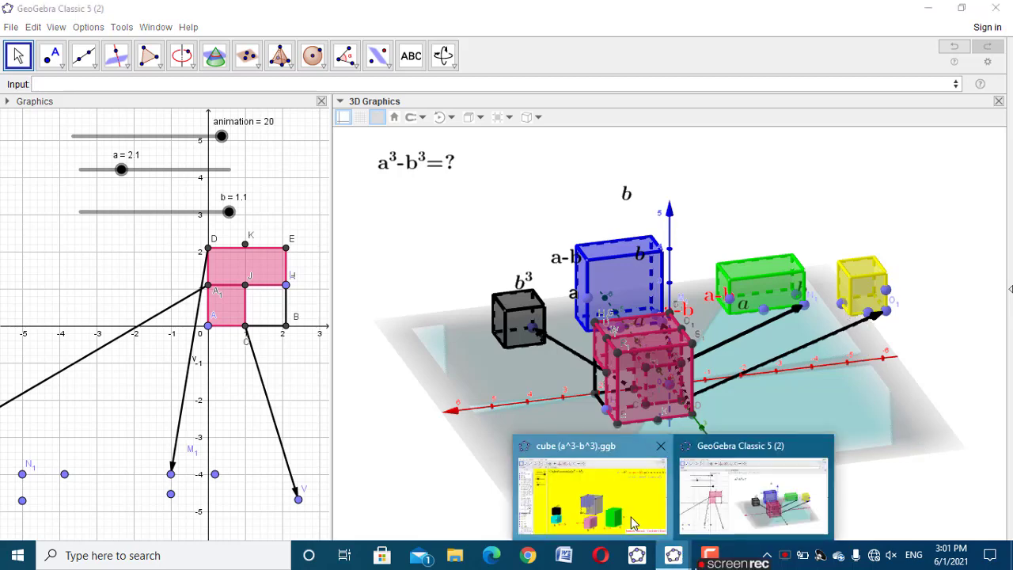
left_click(612, 506)
left_click_drag(296, 470, 298, 466)
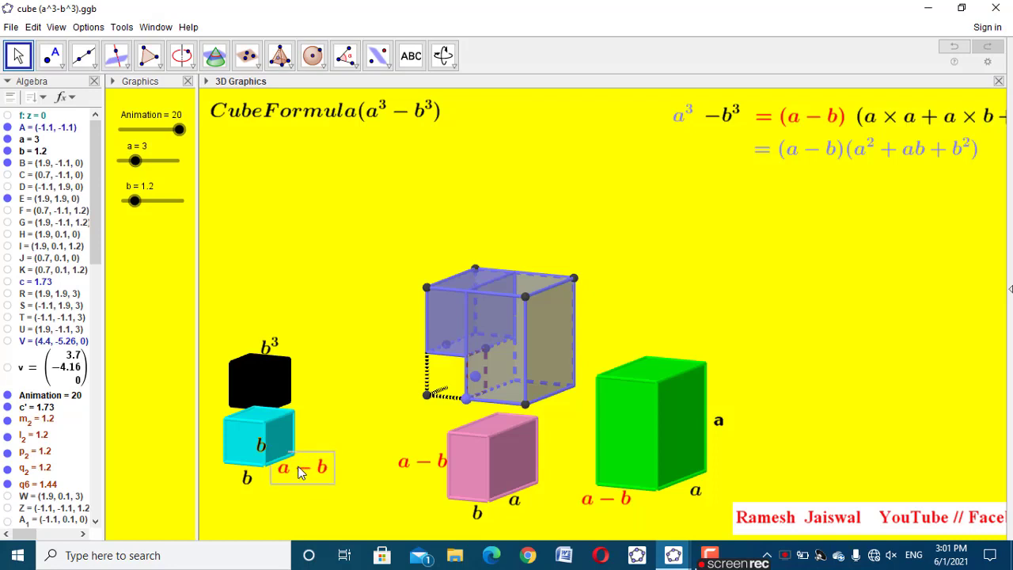
left_click(615, 500)
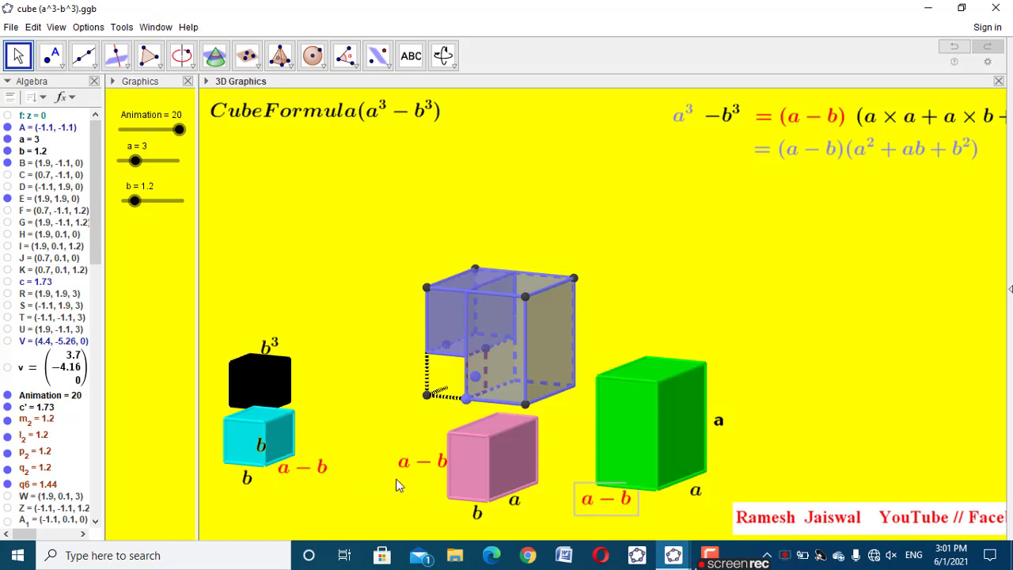
left_click(848, 427)
left_click(673, 555)
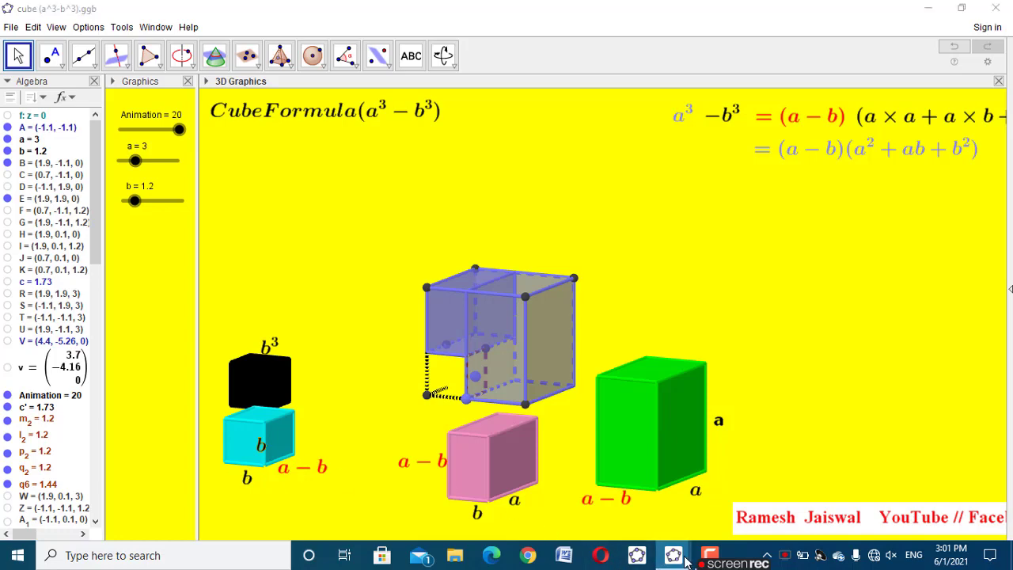
left_click(766, 484)
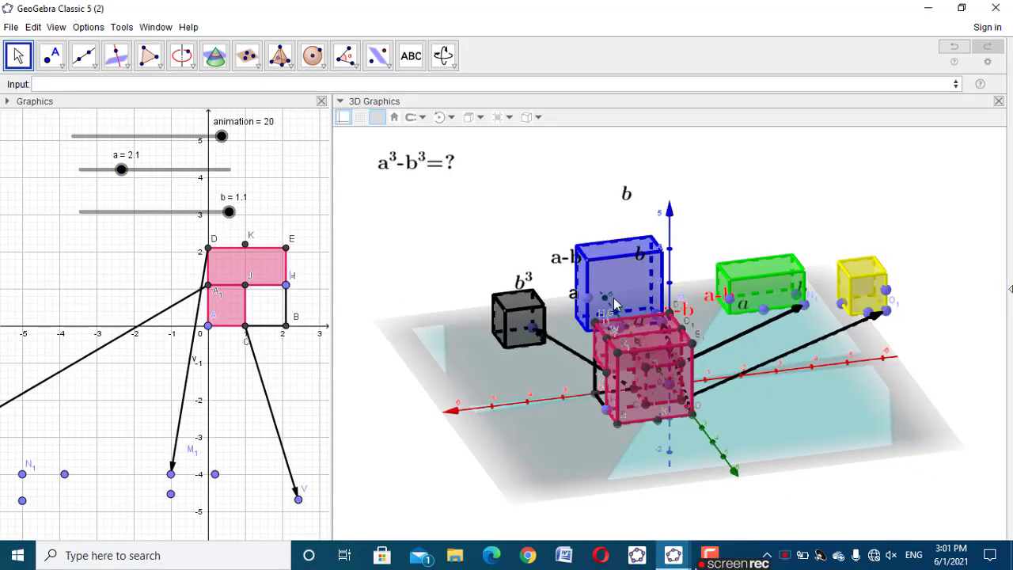
Move the animation slider back to 10.4 and forward to 20 to check how the solids and labels separate
left_click_drag(222, 136, 150, 137)
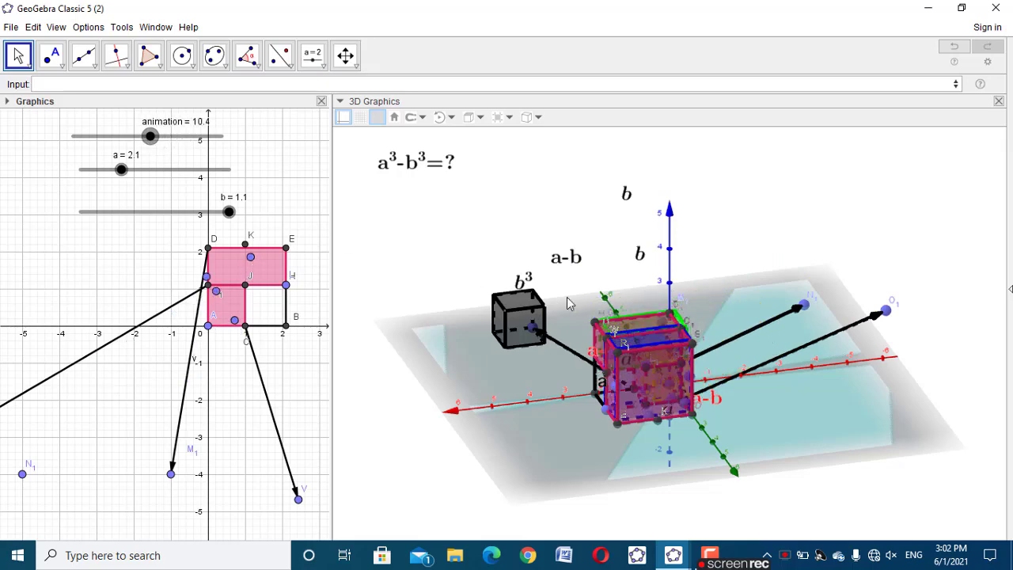
left_click_drag(942, 411, 491, 364)
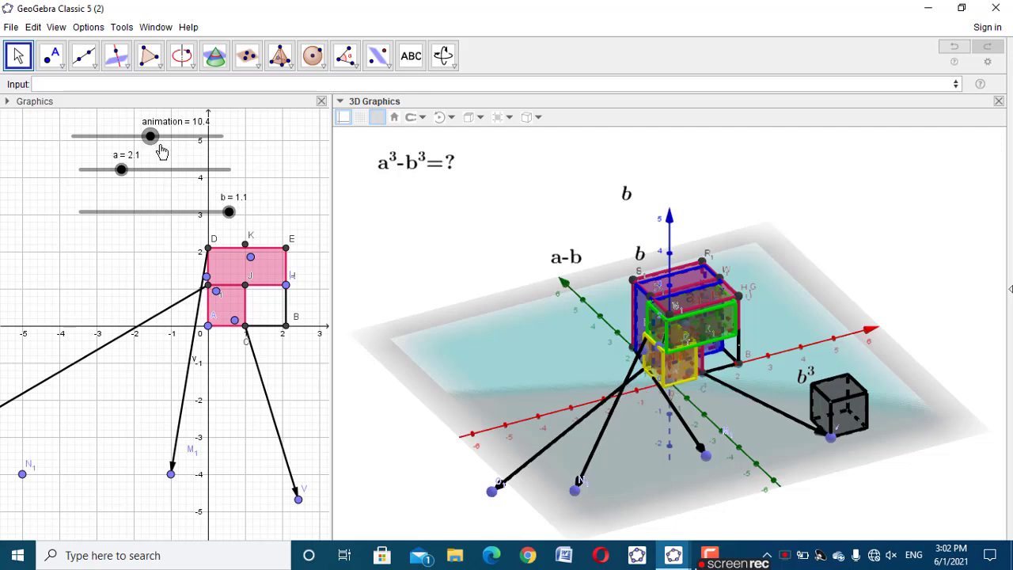
left_click_drag(150, 138, 242, 152)
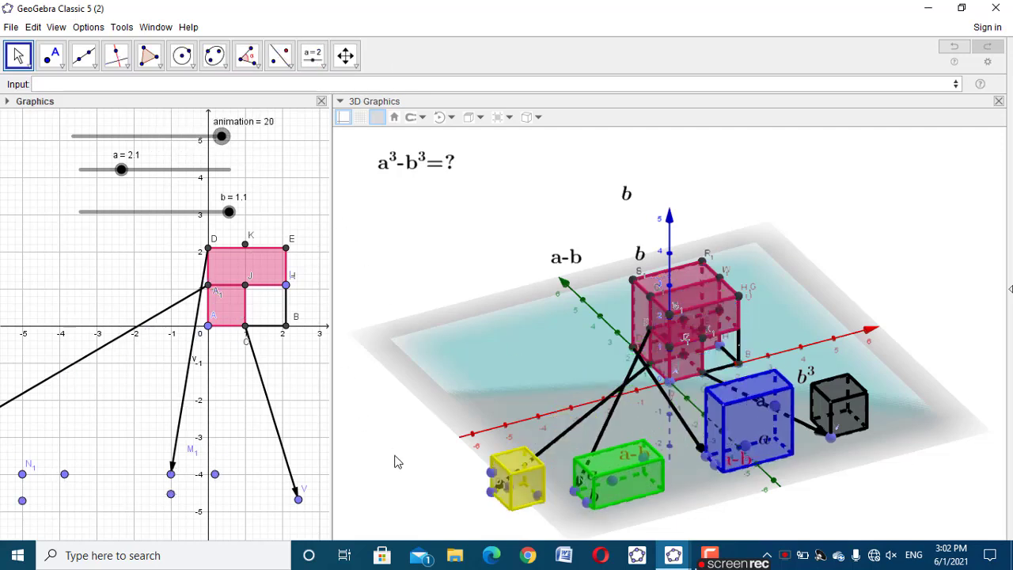
left_click_drag(397, 461, 486, 459)
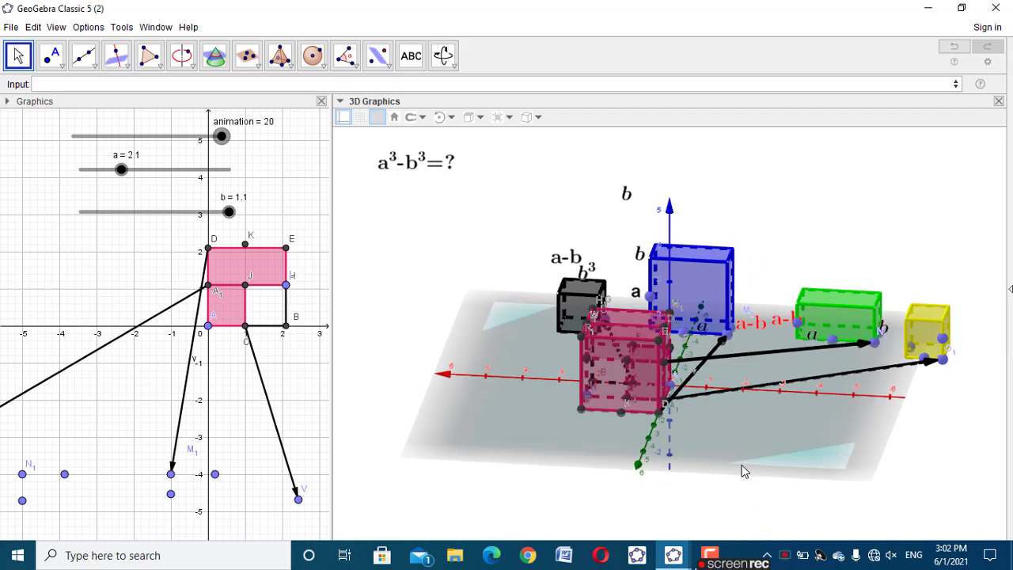
Colour the spare a-b label red and place it above the yellow prism
left_click(911, 350)
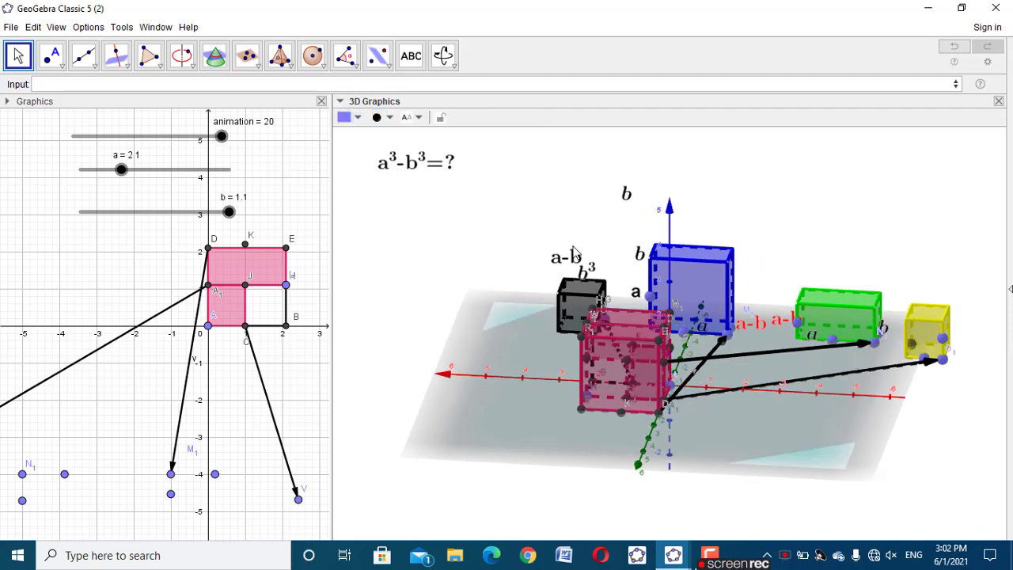
left_click_drag(575, 252, 556, 195)
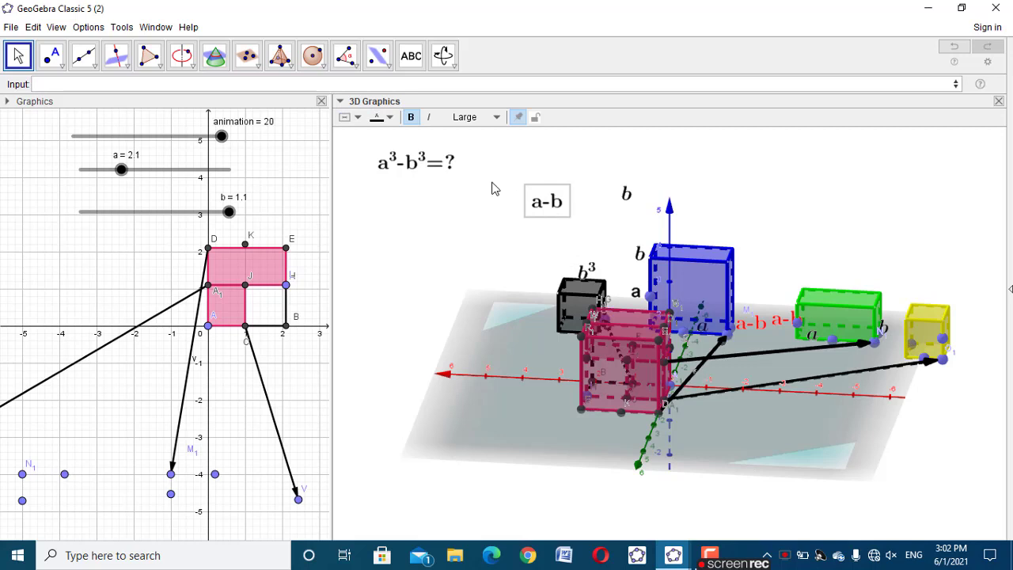
left_click(380, 117)
left_click(382, 136)
left_click_drag(557, 209, 895, 266)
Reposition the helper points on the yellow prism's front vertical edge, bottom side edge and bottom front edge
left_click(912, 350)
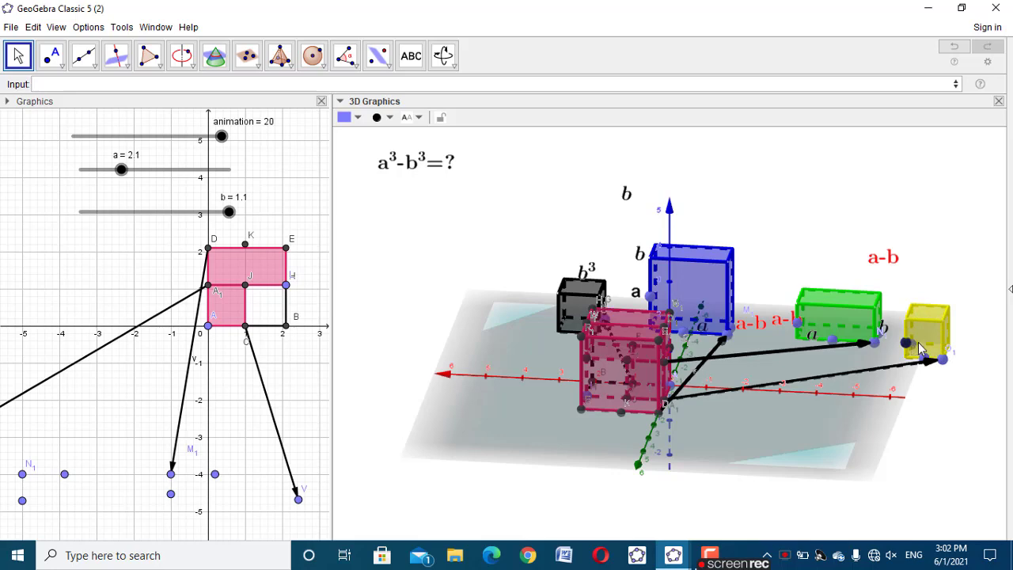
left_click_drag(907, 416, 920, 412)
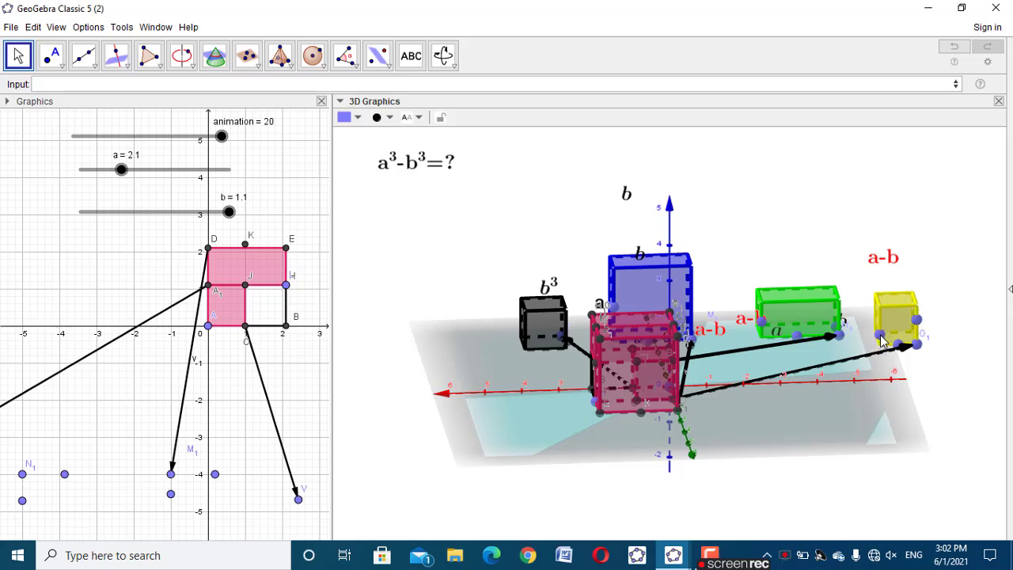
left_click_drag(925, 389, 908, 394)
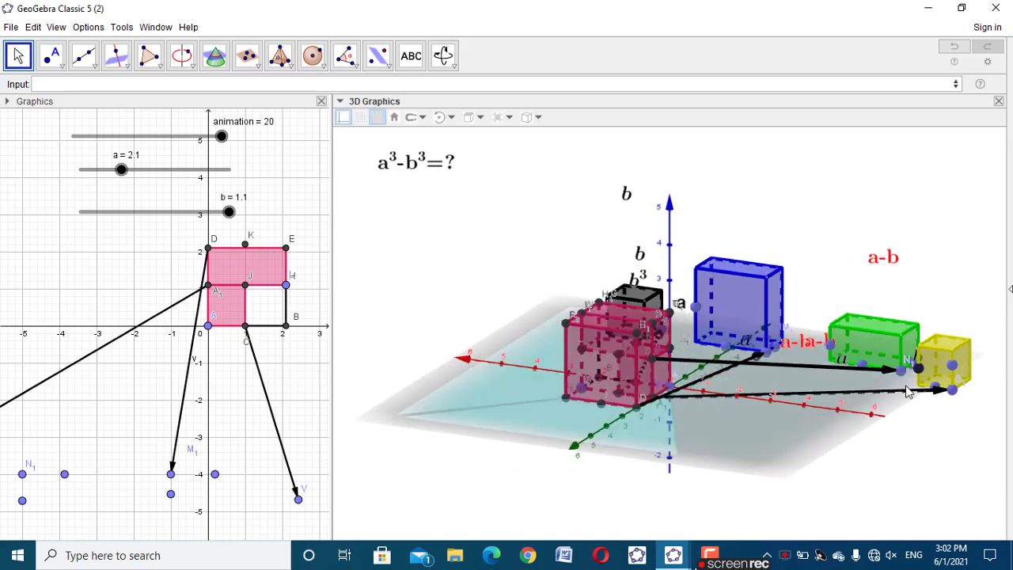
left_click(909, 393)
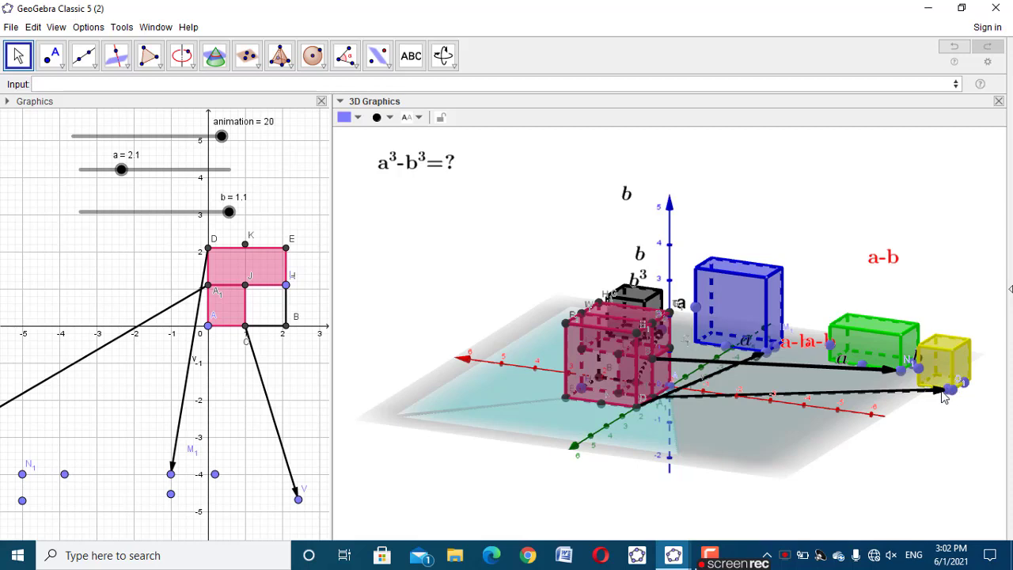
left_click_drag(946, 421, 952, 425)
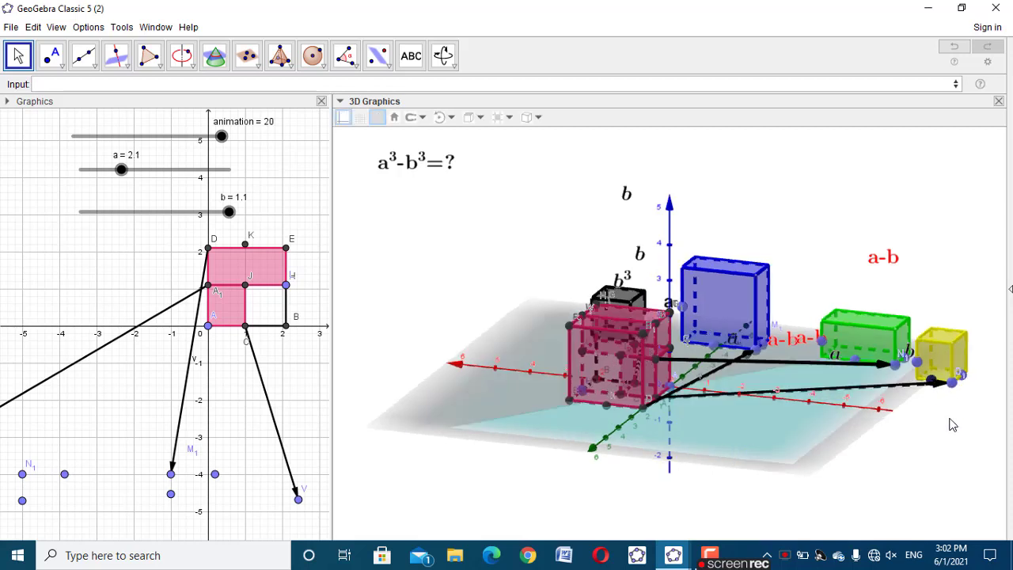
Look up the point on the yellow prism's bottom side edge and set the red a-b label's starting point to W_1
left_click(964, 370)
right_click(963, 371)
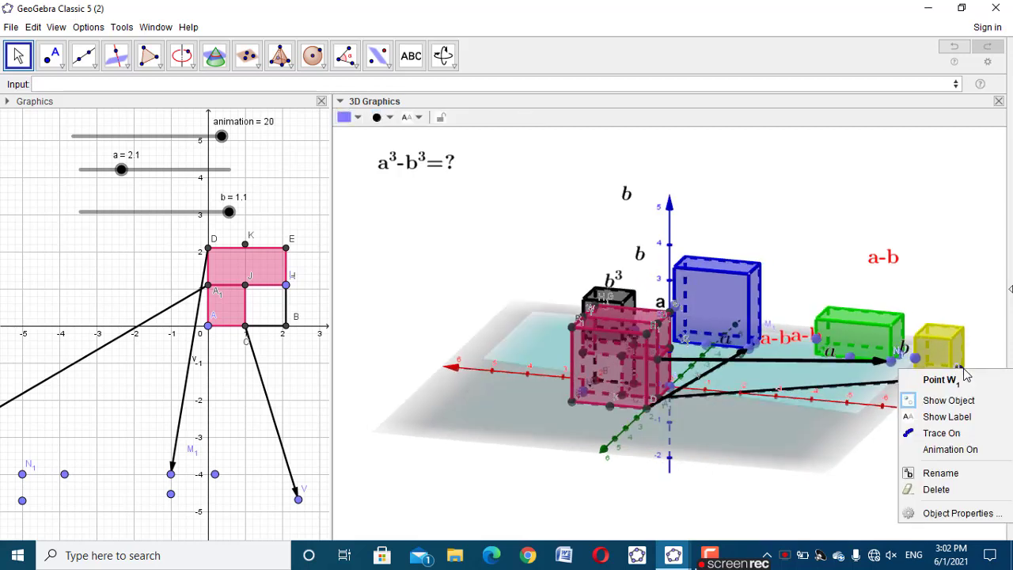
left_click(954, 287)
left_click(896, 266)
right_click(896, 267)
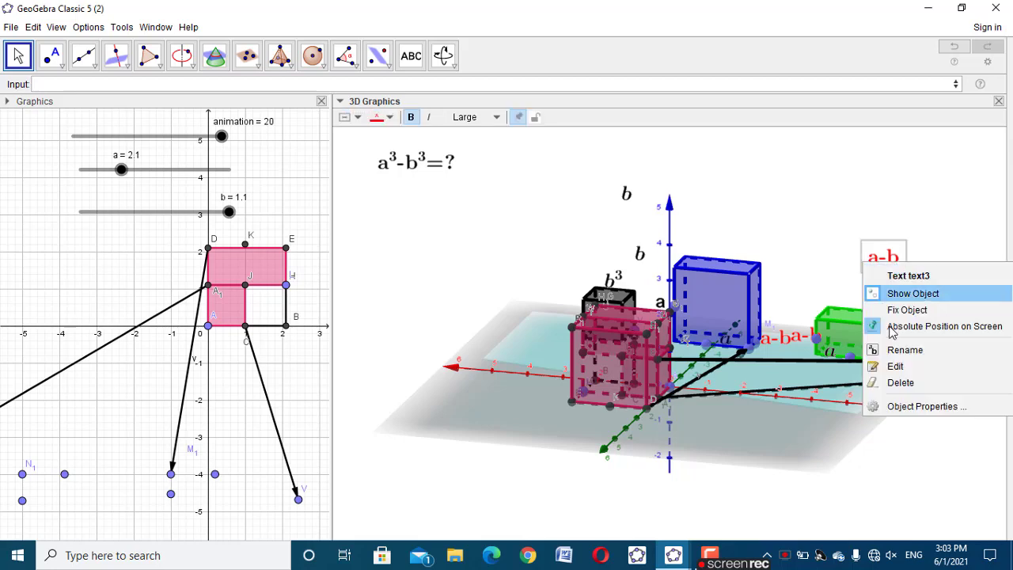
left_click(902, 407)
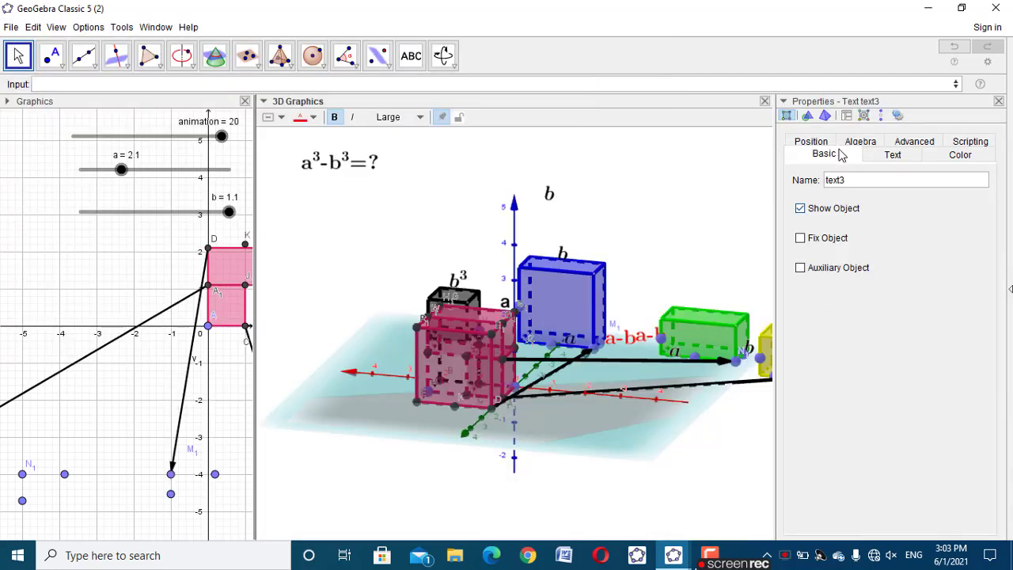
left_click(817, 144)
left_click(875, 182)
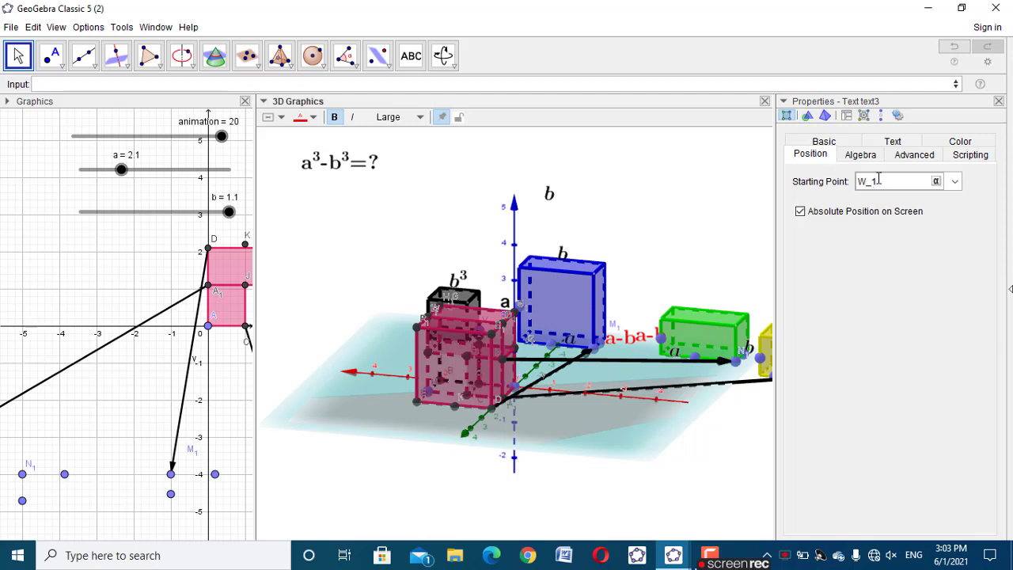
Give the a-b label at W_1 the show condition animation>=10 and close its properties
left_click(911, 155)
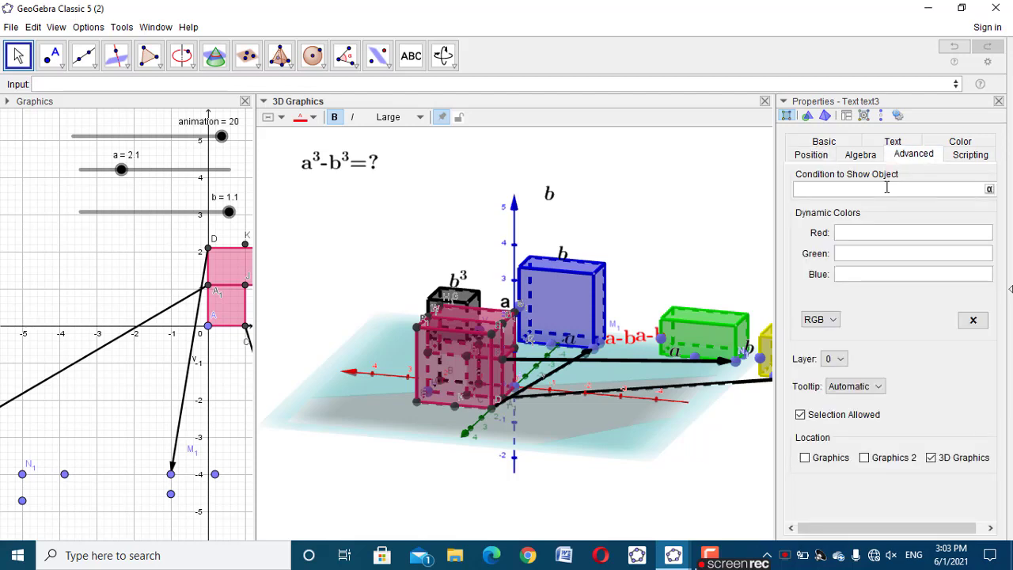
type("animation>=10")
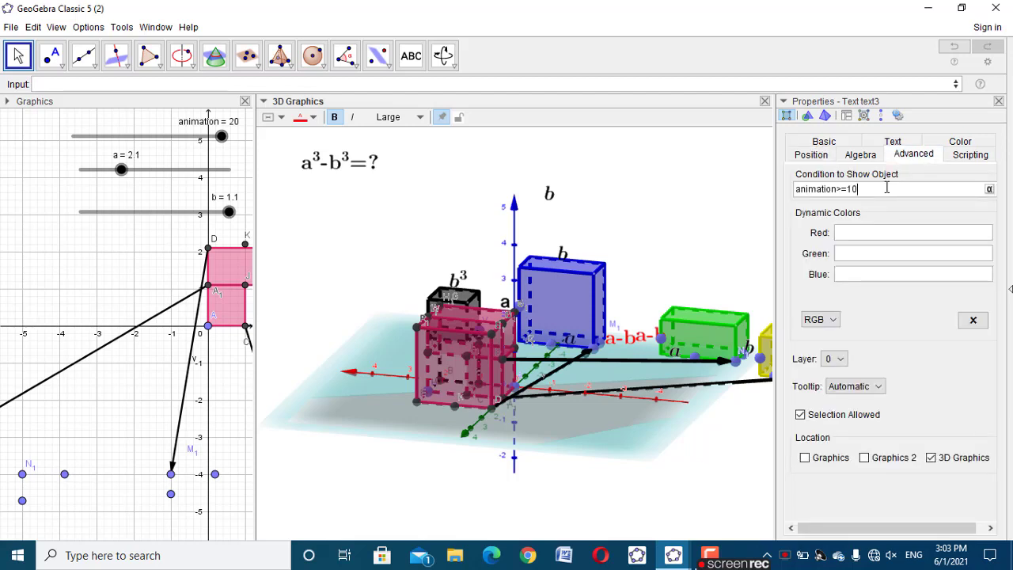
left_click(998, 102)
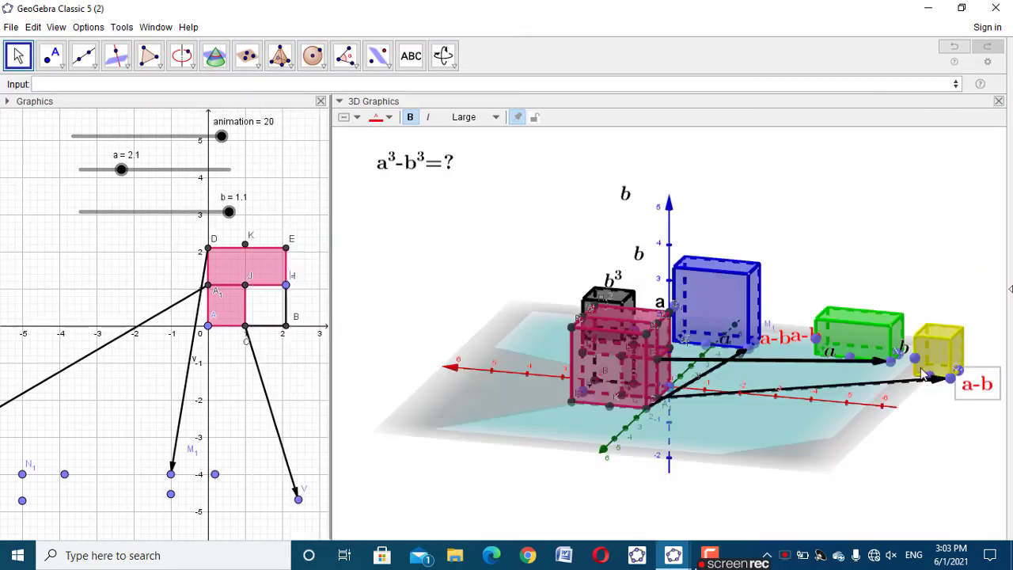
Move the topmost spare b label near the yellow prism and look up the name of the point on the prism's bottom front edge
left_click_drag(629, 192, 867, 238)
left_click(931, 379)
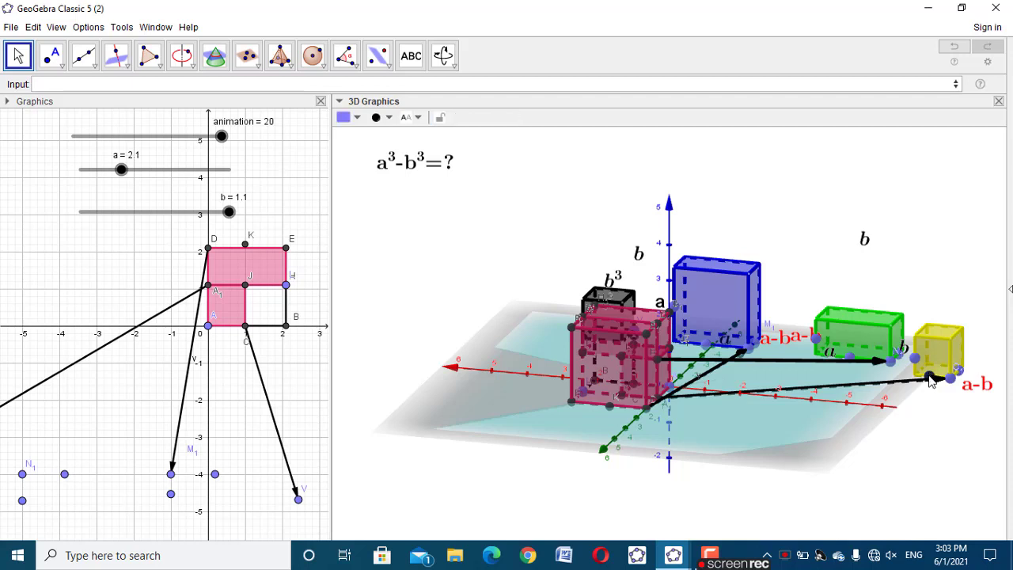
right_click(931, 380)
left_click(945, 423)
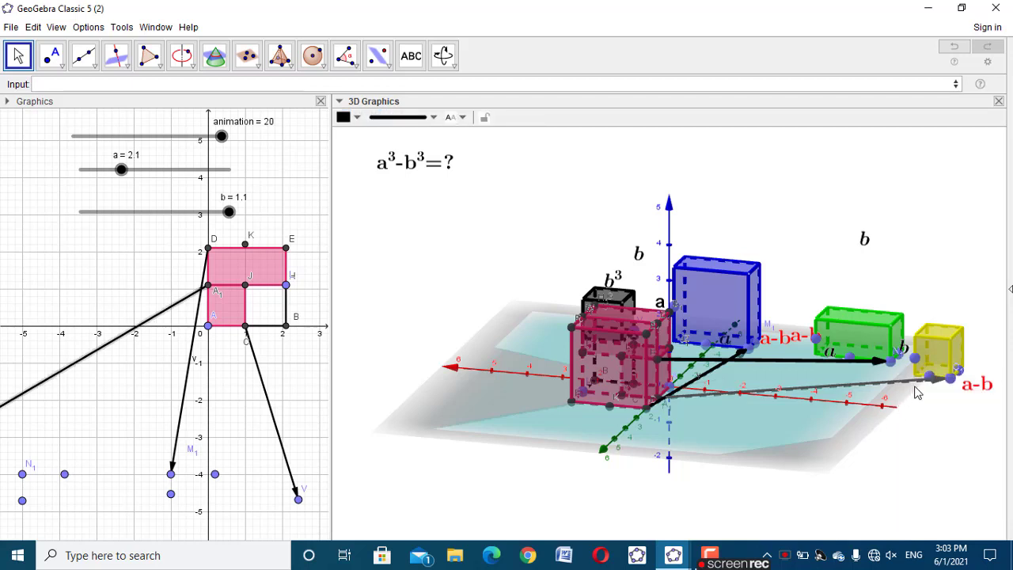
left_click(930, 380)
right_click(931, 381)
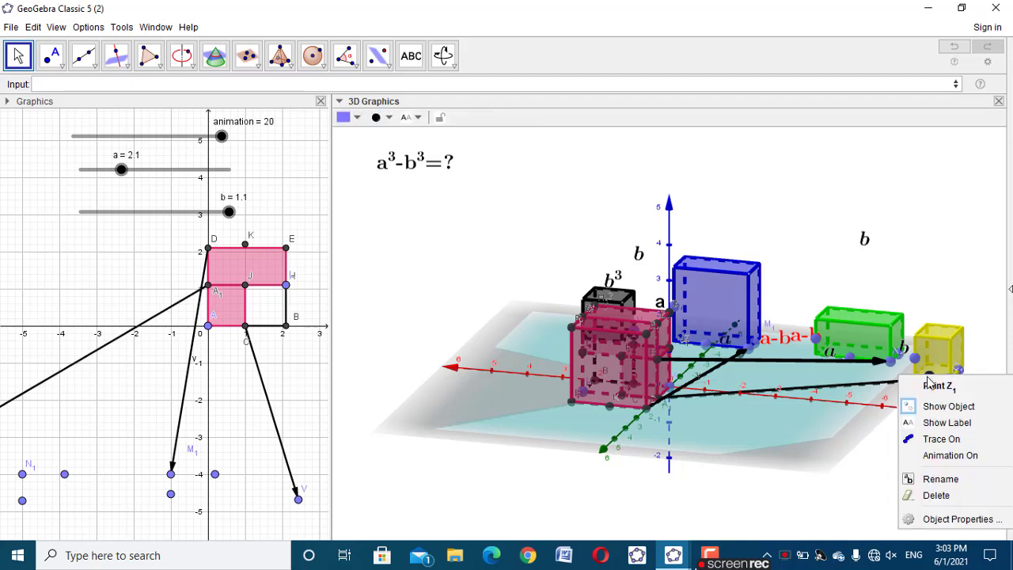
left_click(863, 250)
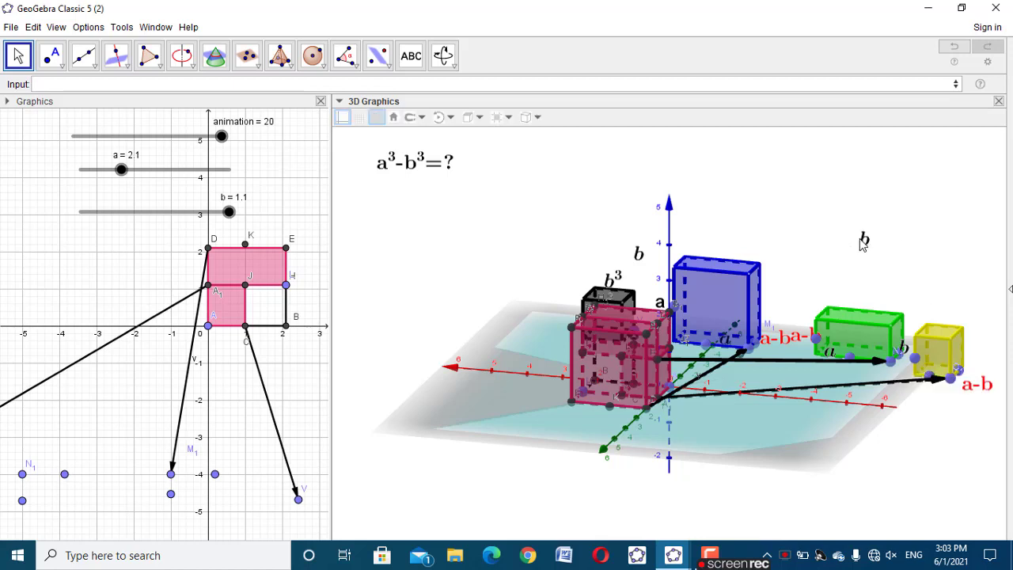
Set the moved b label's starting point to Z_1
right_click(866, 251)
left_click(865, 231)
left_click(864, 239)
right_click(864, 239)
left_click(886, 380)
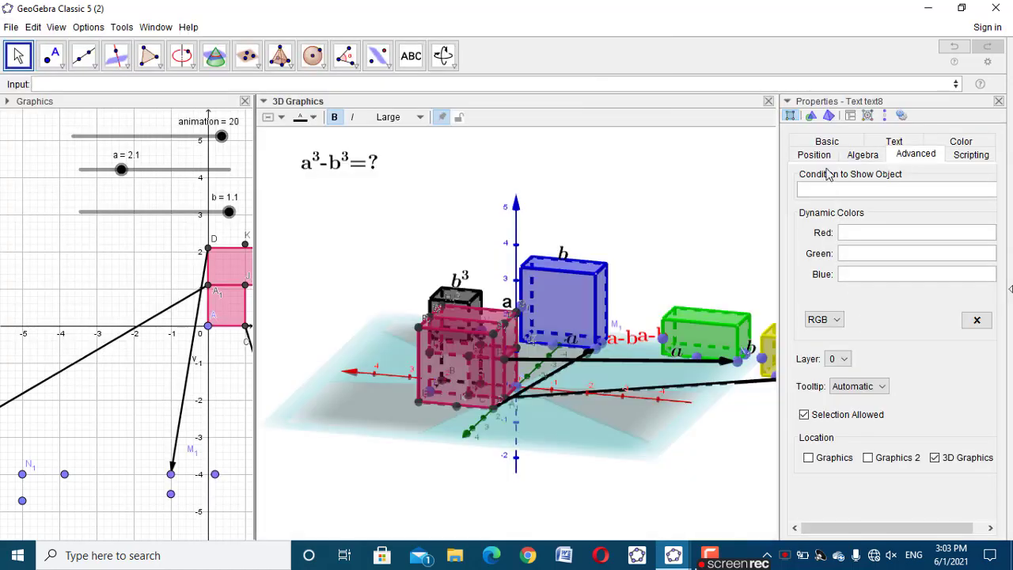
left_click(818, 155)
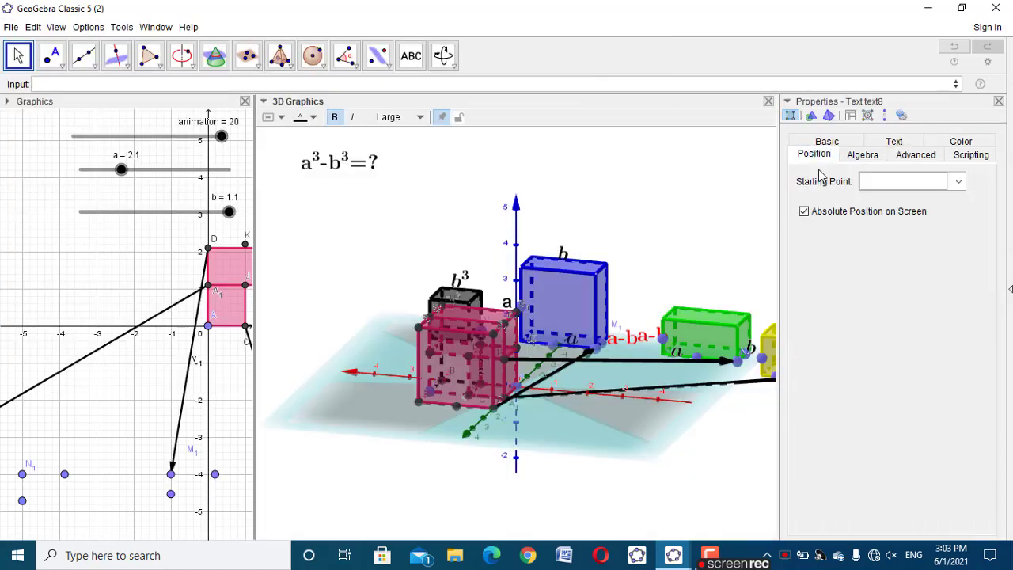
left_click(868, 181)
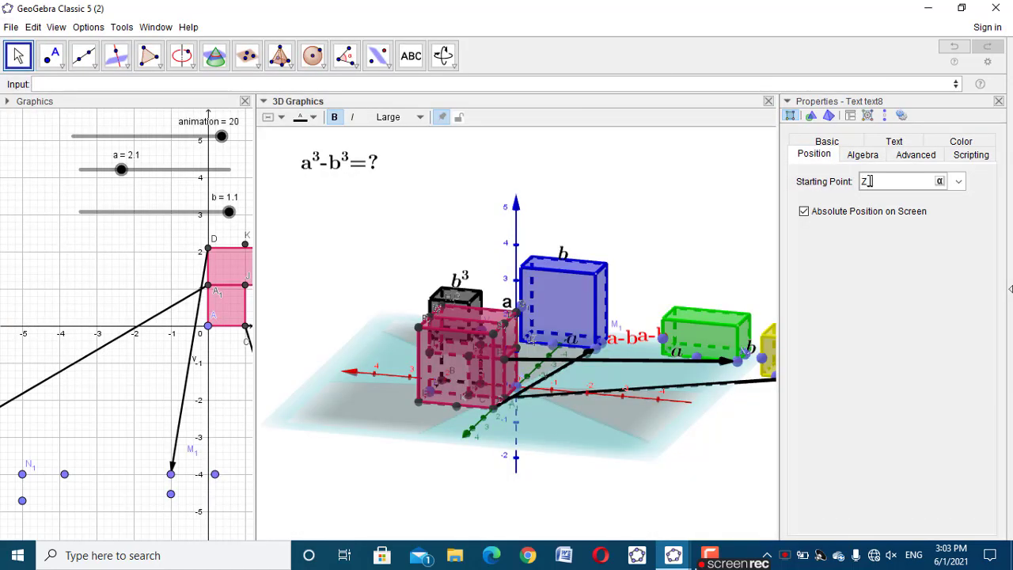
Make the b label at Z_1 show only when animation ≥ 10, and close its properties
left_click(914, 156)
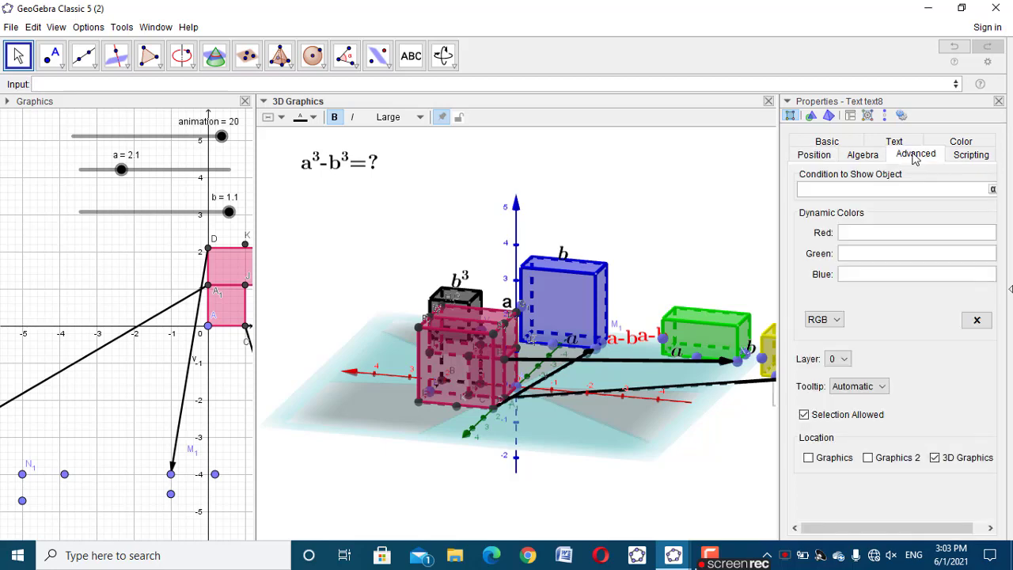
type("animation ≥ 10")
left_click(998, 102)
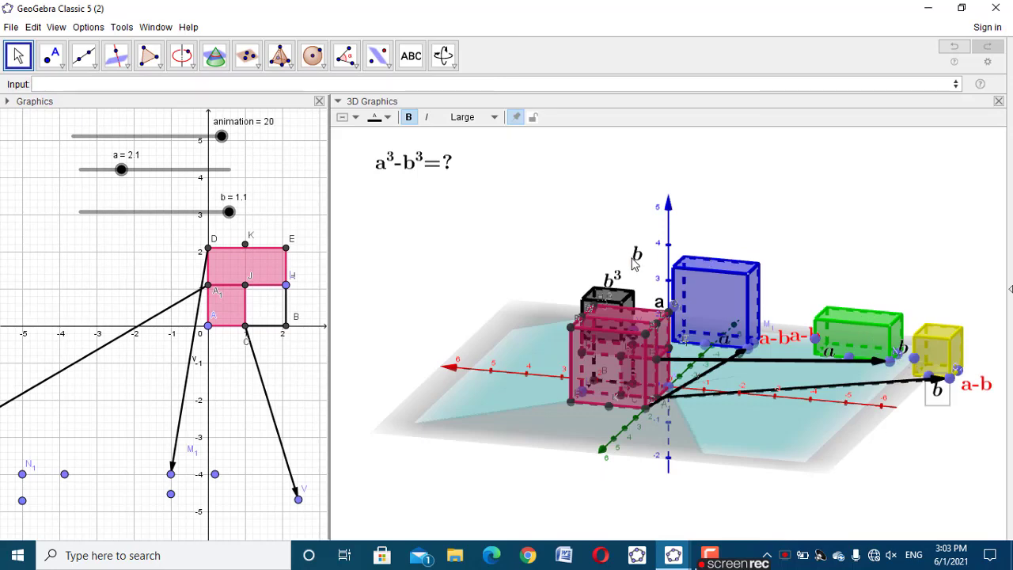
Move the remaining spare b label above the yellow prism and look up the name of the point on its vertical edge
left_click_drag(636, 257, 763, 176)
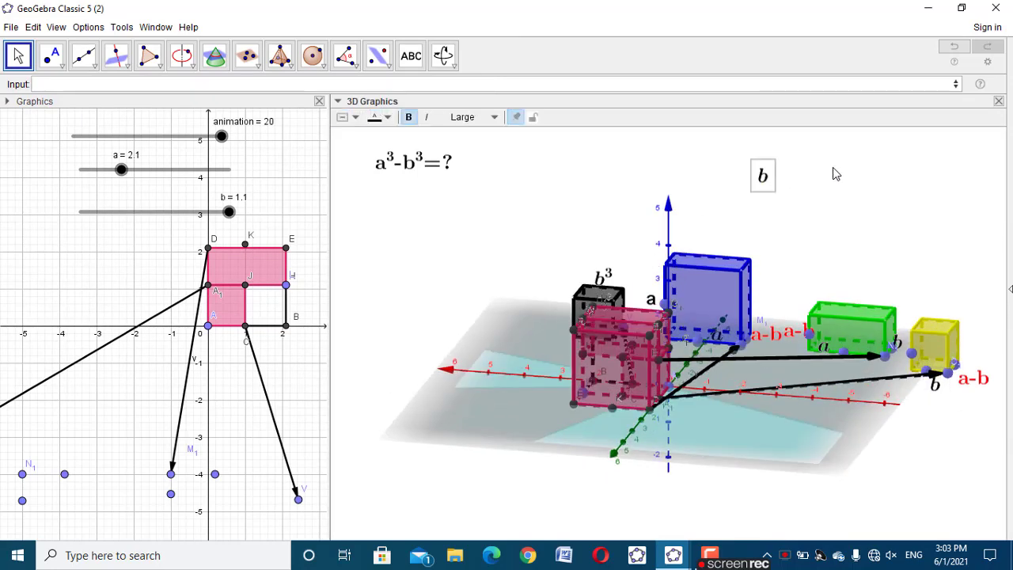
left_click_drag(835, 174, 896, 255)
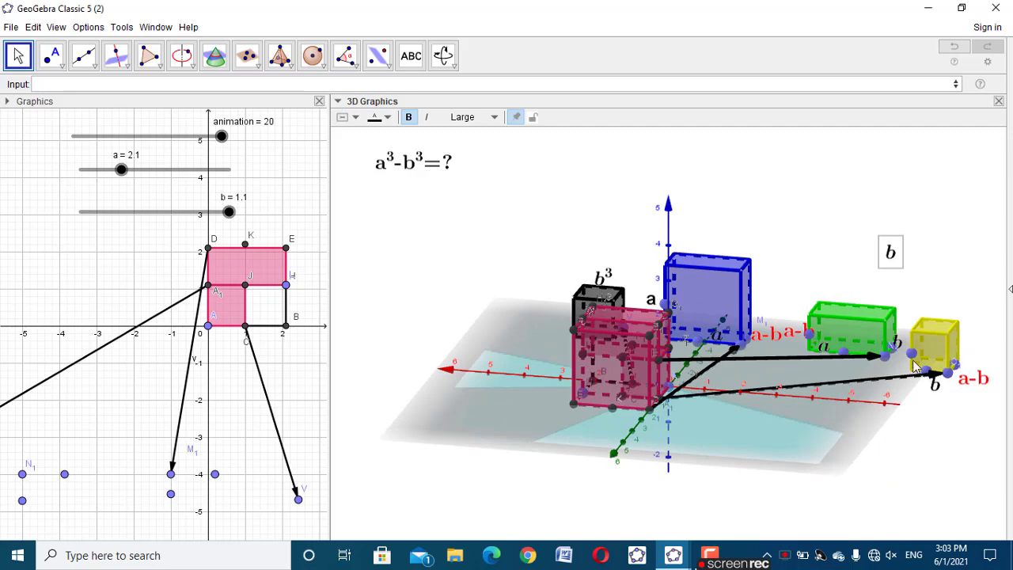
left_click(910, 356)
right_click(914, 354)
left_click(924, 289)
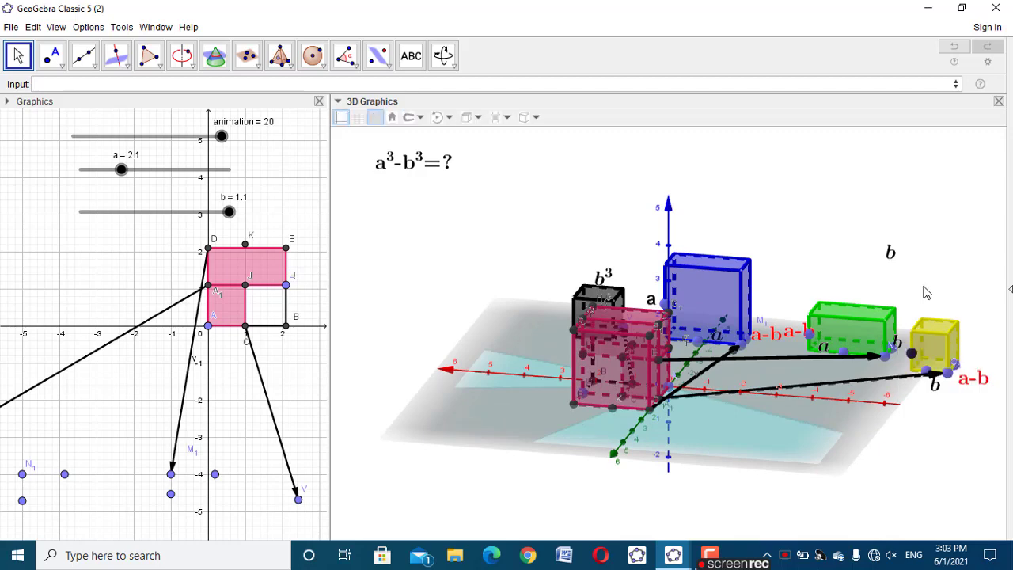
Set the remaining b label's starting point to A_2
left_click(890, 253)
right_click(890, 251)
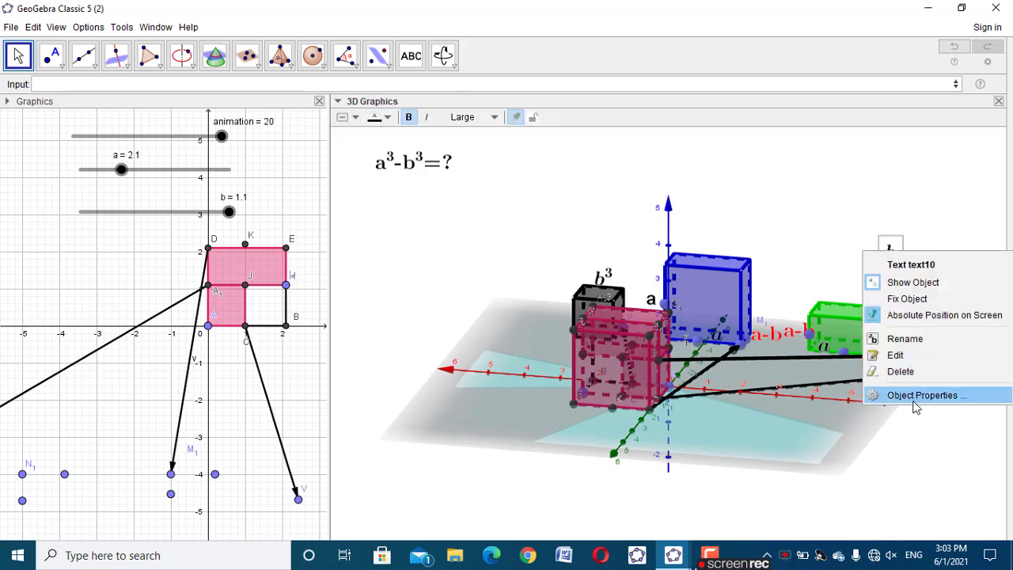
left_click(909, 456)
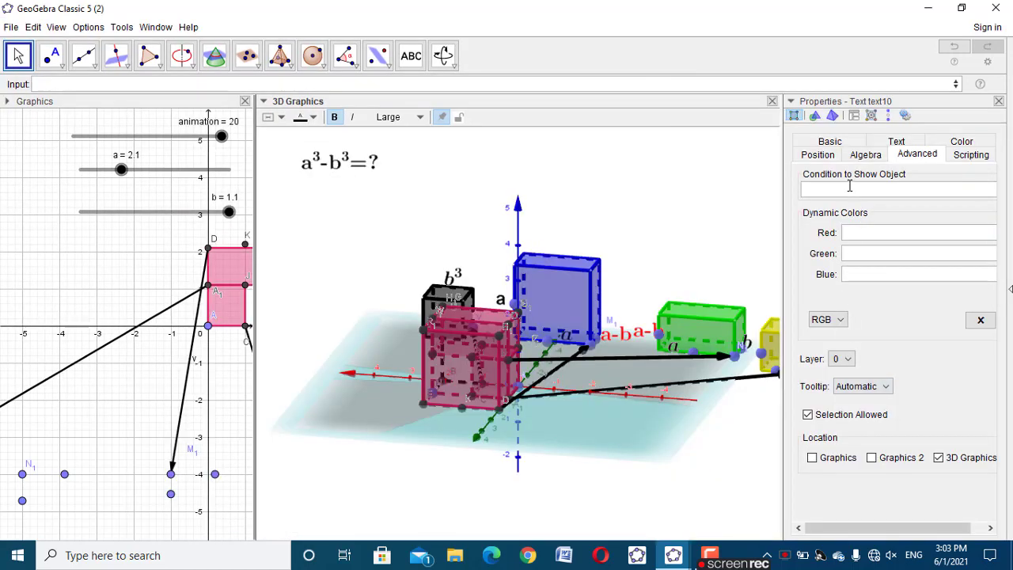
left_click(819, 155)
left_click(869, 182)
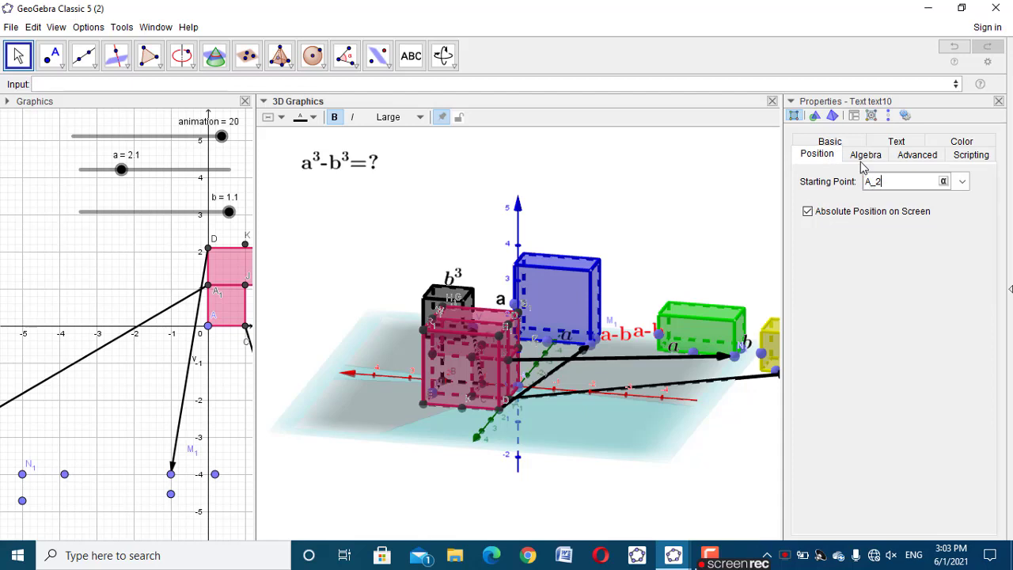
Apply the show condition animation>=10 to the b label at A_2 and close its properties
left_click(910, 156)
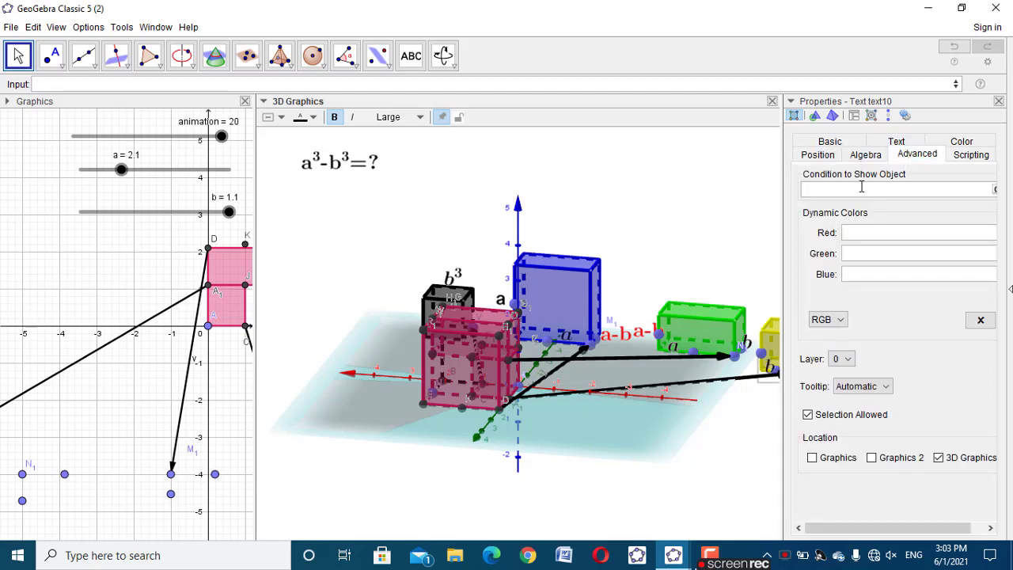
type("animation>=10")
left_click(999, 102)
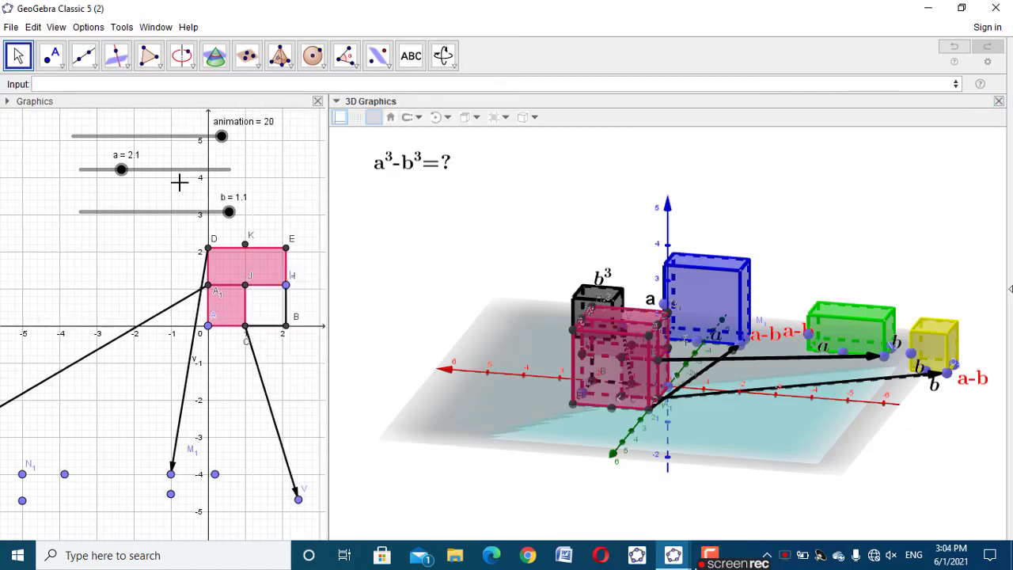
Set the animation slider to 4.9 and hide T_1 and the two helper points beside it behind the cube
left_click_drag(778, 441, 760, 420)
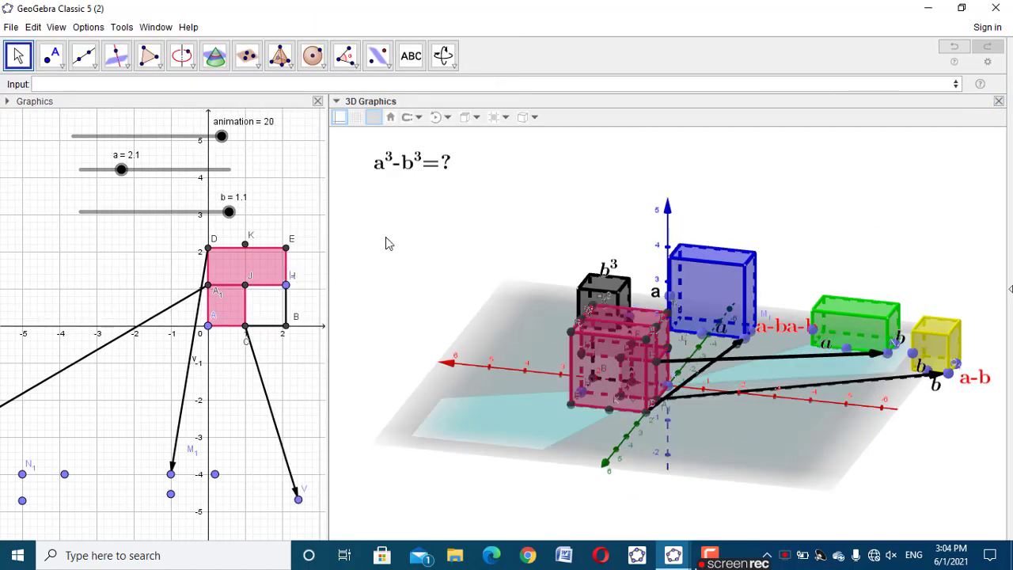
left_click_drag(218, 136, 110, 171)
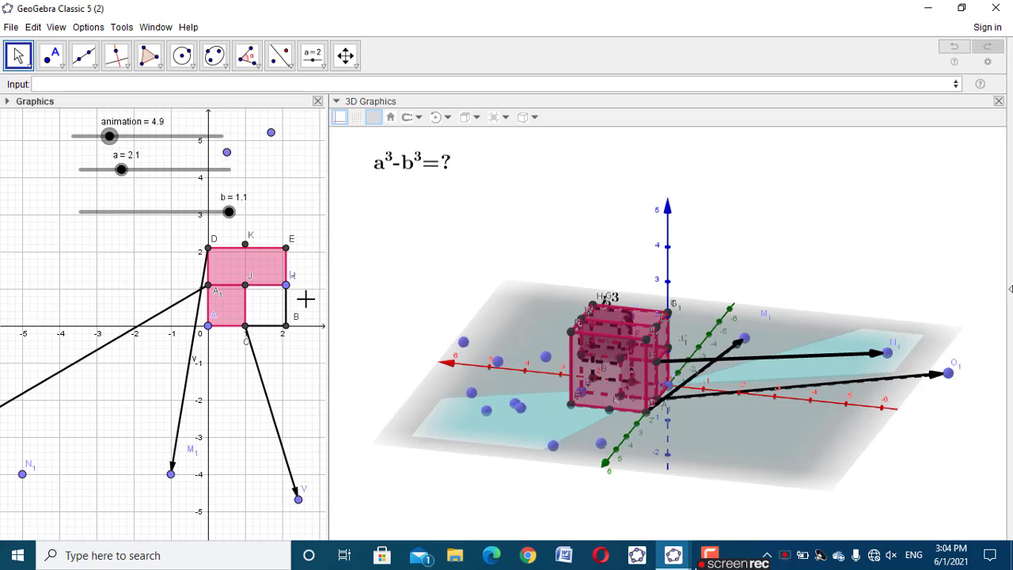
left_click(463, 341)
right_click(463, 341)
left_click(496, 367)
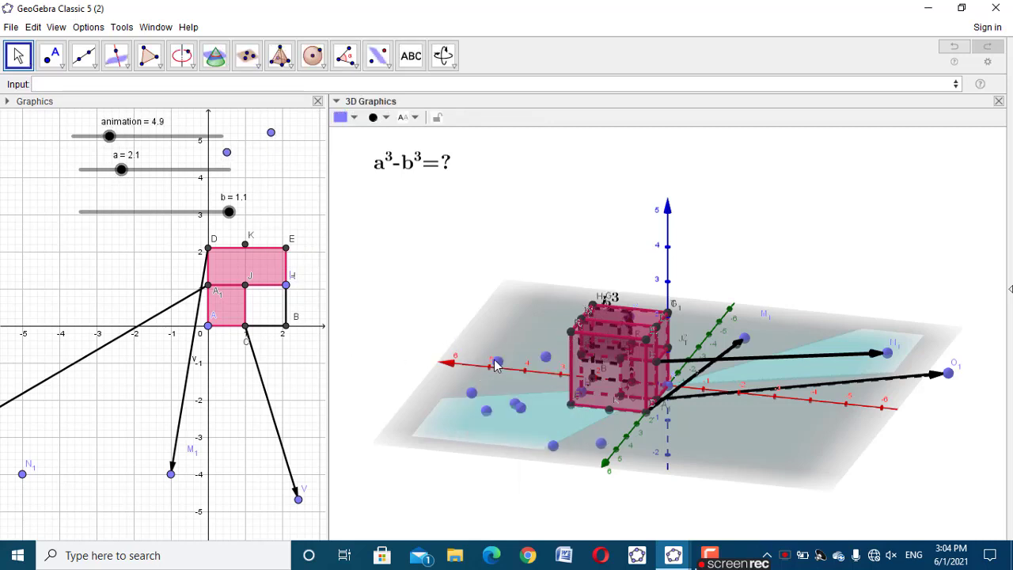
right_click(496, 365)
left_click(546, 383)
right_click(547, 360)
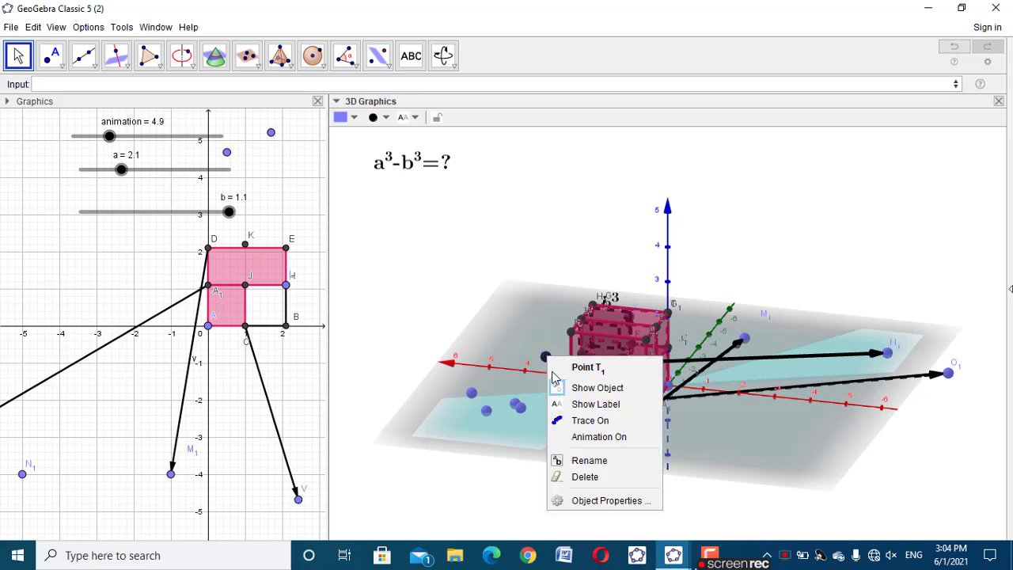
left_click(564, 387)
Hide the overlapping pair of helper points on the plane together with points Z_1, A_2, Q_1 and S_1
right_click(515, 411)
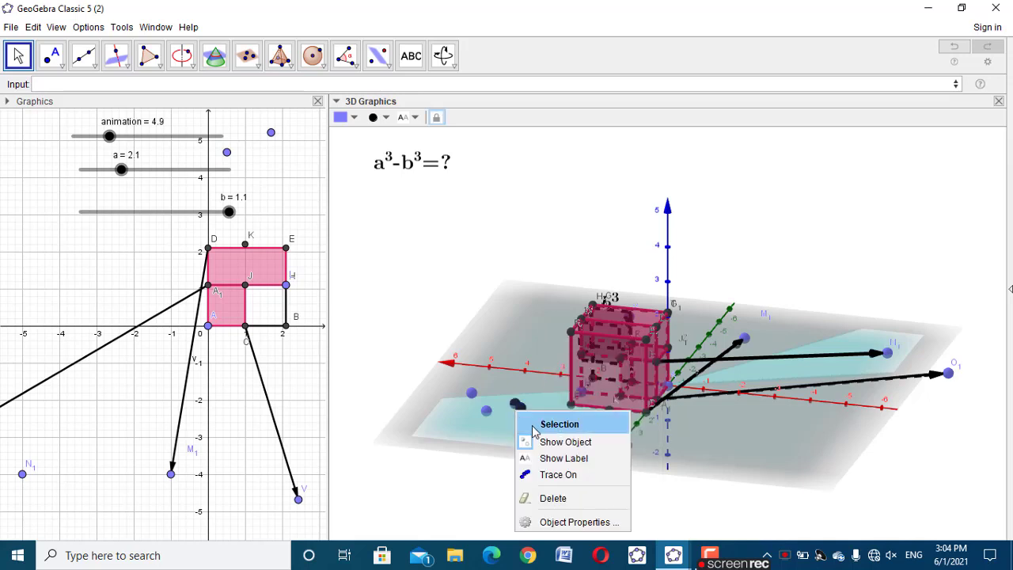
left_click(529, 441)
right_click(486, 411)
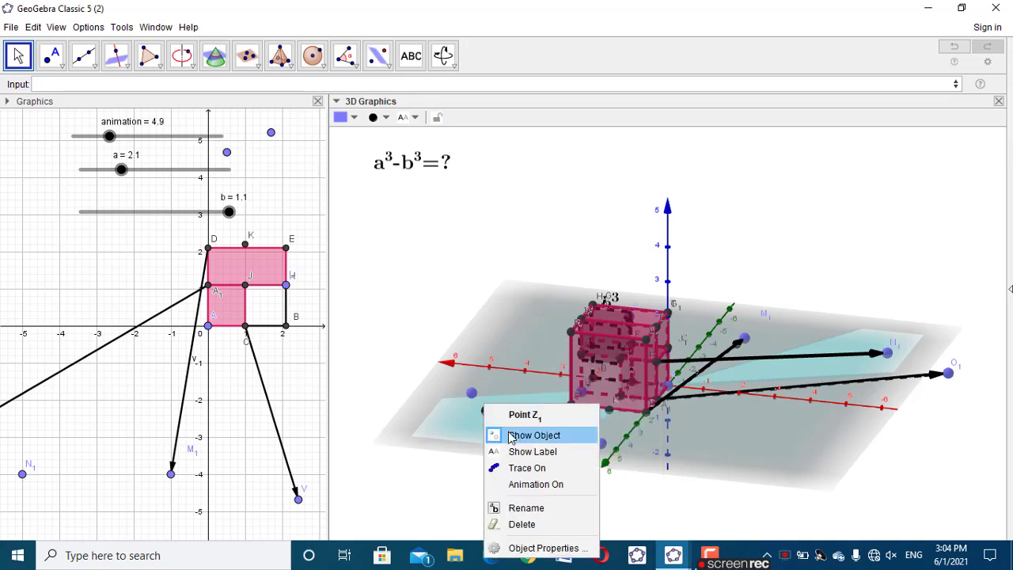
left_click(510, 435)
right_click(472, 394)
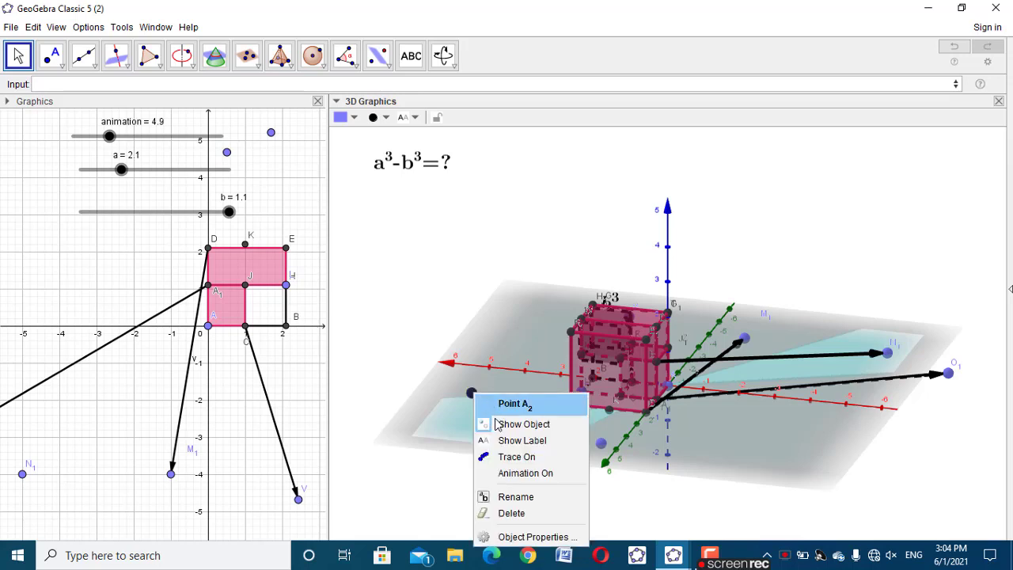
left_click(498, 422)
right_click(552, 445)
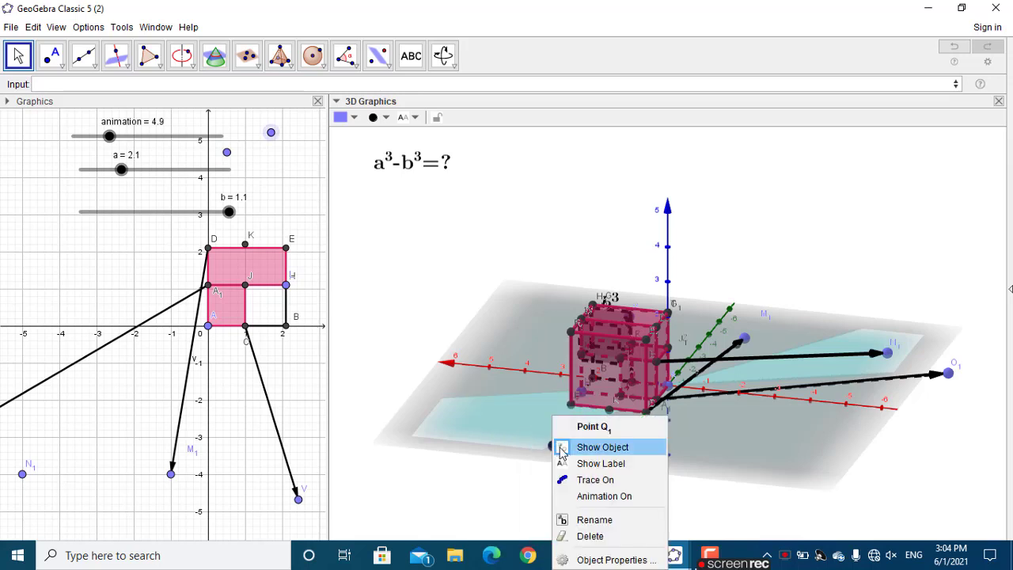
left_click(562, 448)
right_click(602, 445)
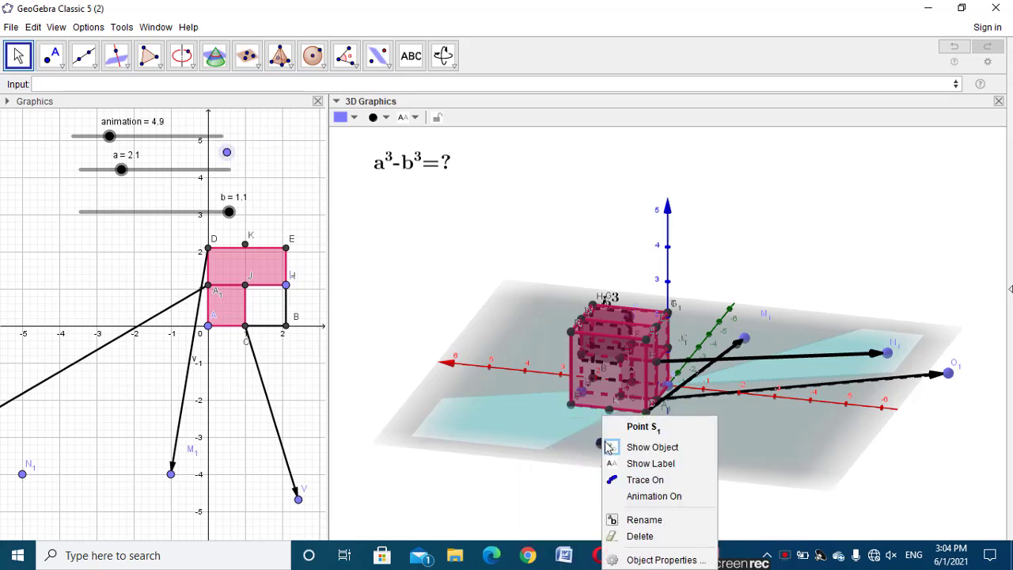
left_click(614, 446)
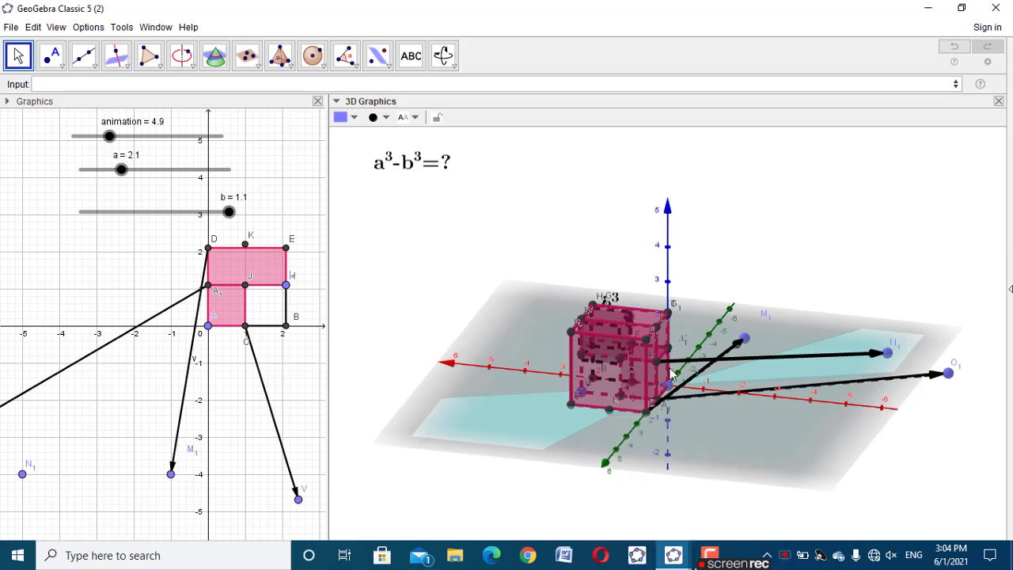
Hide point M_1 with vector v, and vector h with point O_1
right_click(748, 344)
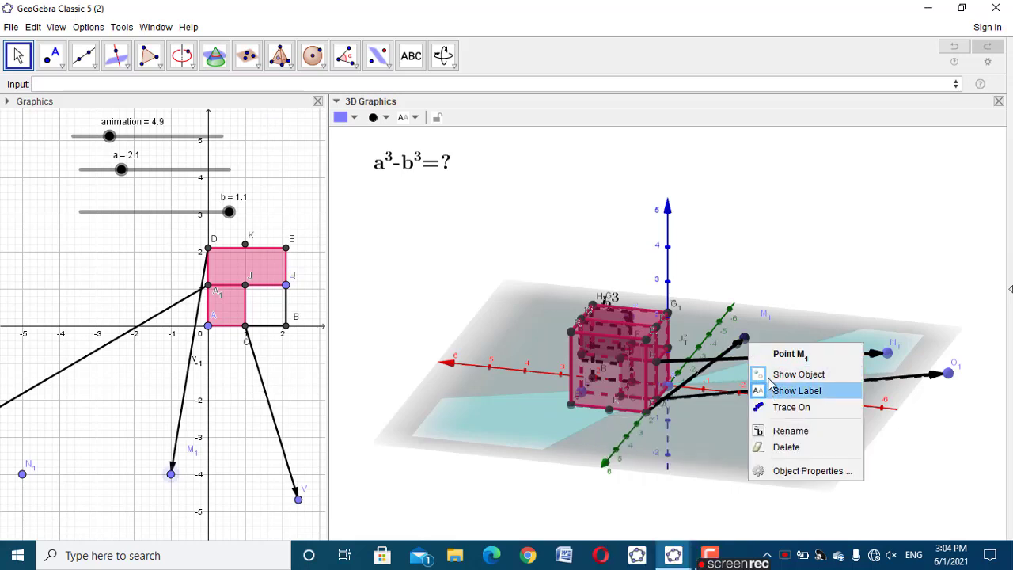
left_click(795, 374)
right_click(724, 356)
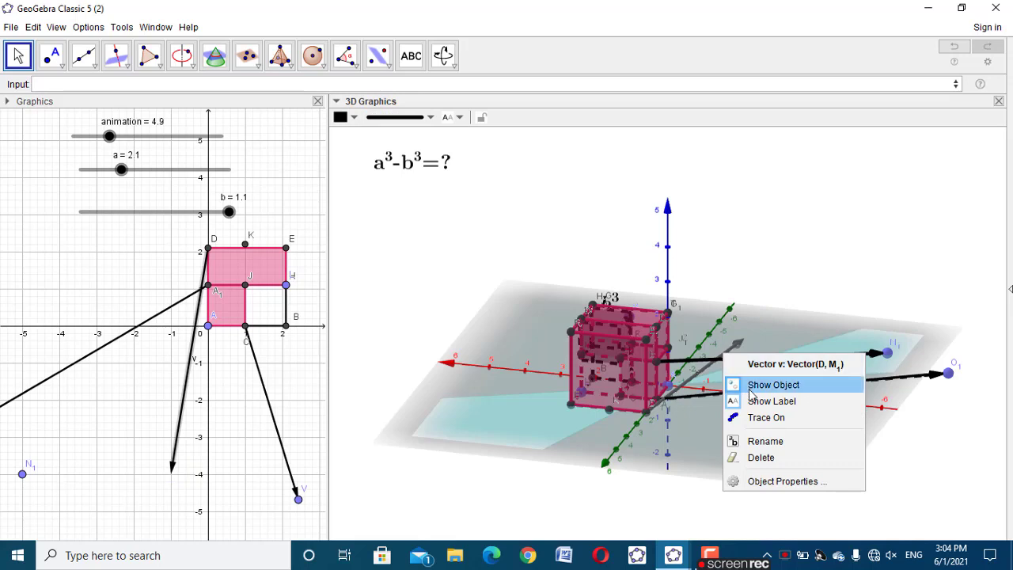
left_click(755, 385)
right_click(766, 395)
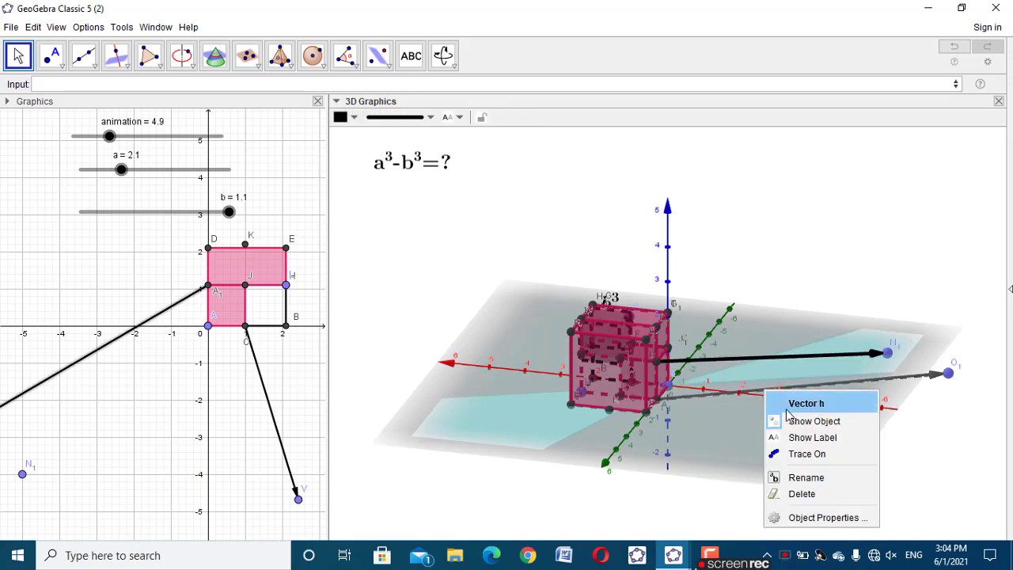
left_click(796, 419)
right_click(953, 378)
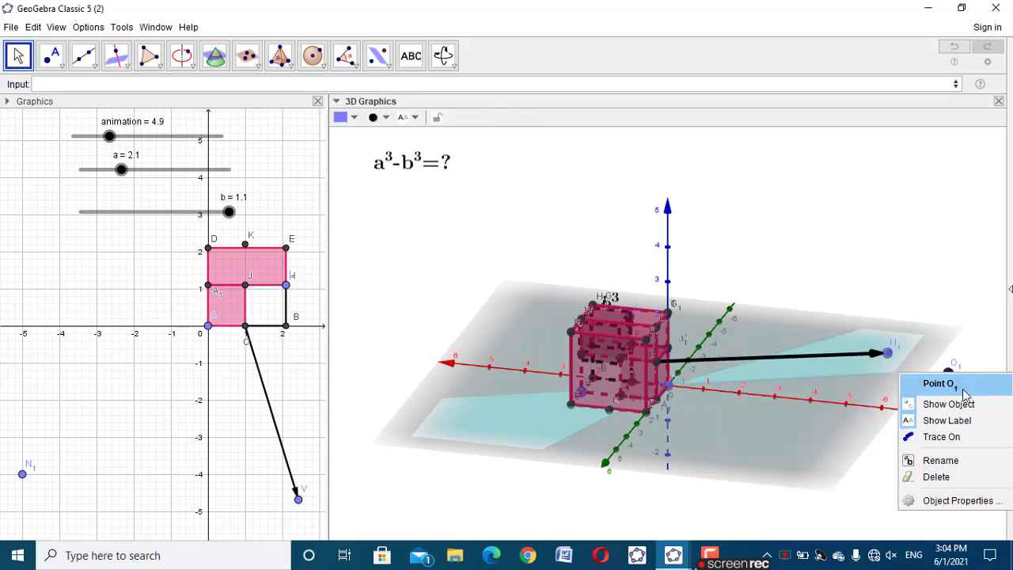
left_click(967, 404)
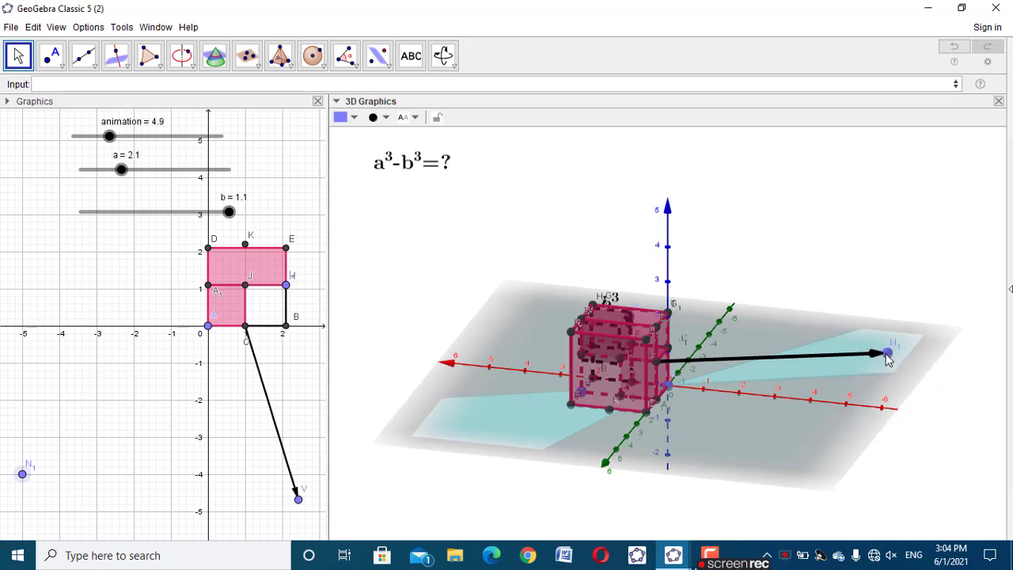
Hide point N_1 and the vector that ends at it
right_click(887, 354)
left_click(918, 384)
right_click(859, 358)
left_click(870, 383)
Select every object in the construction and turn off all their labels
left_click_drag(892, 403, 833, 427)
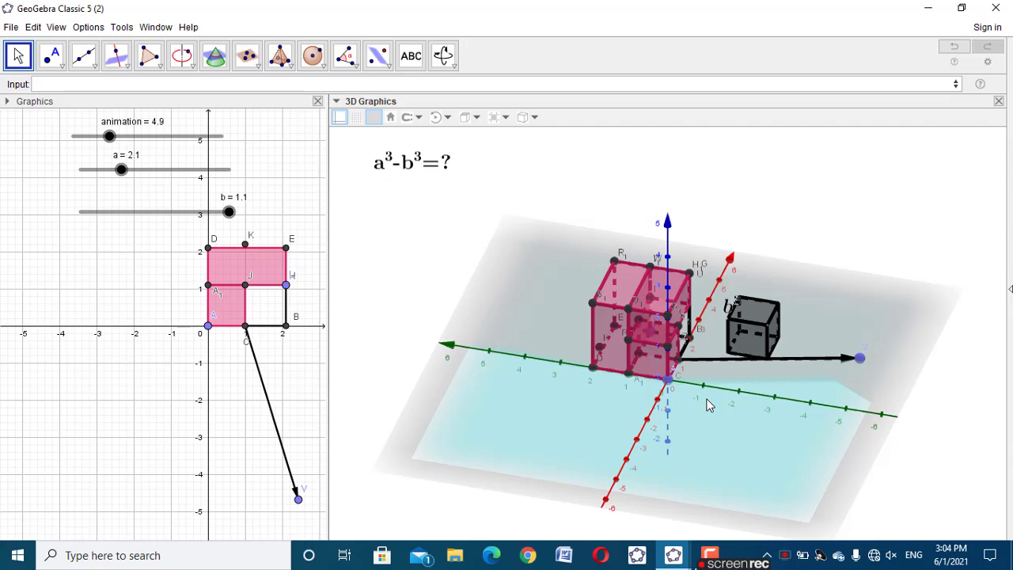
key("ctrl+a")
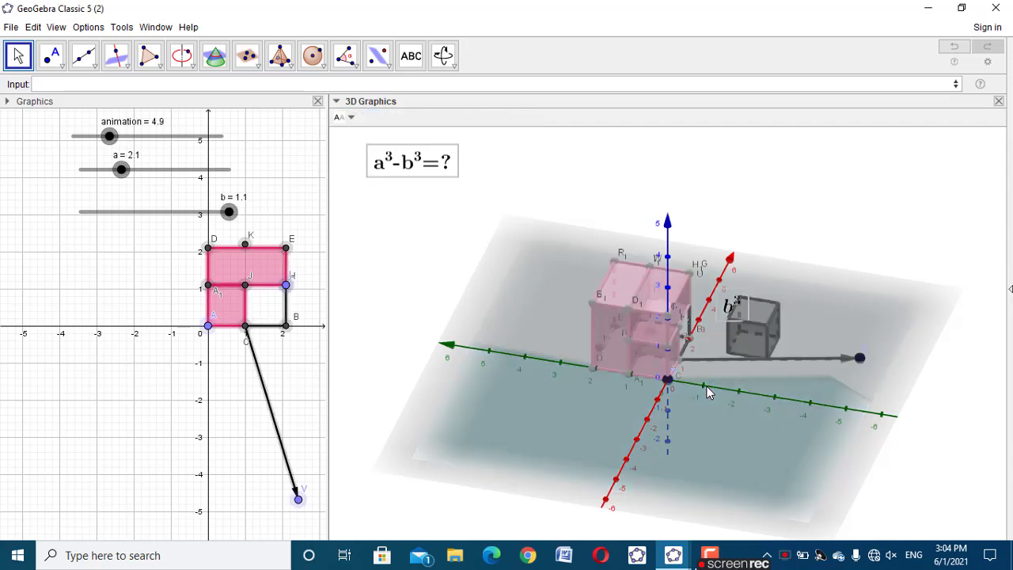
right_click(663, 341)
left_click(652, 365)
right_click(634, 336)
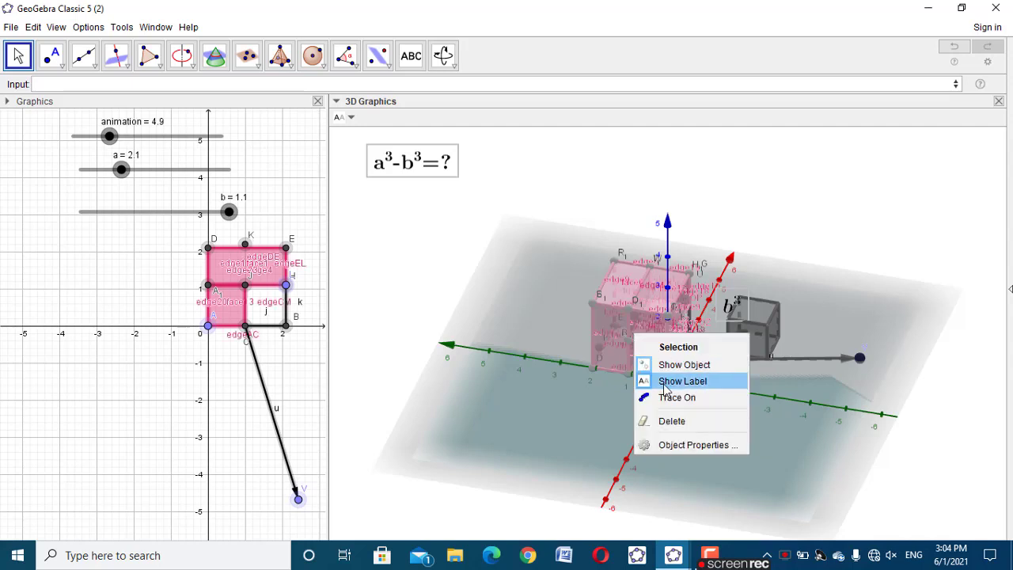
left_click(665, 384)
left_click(770, 233)
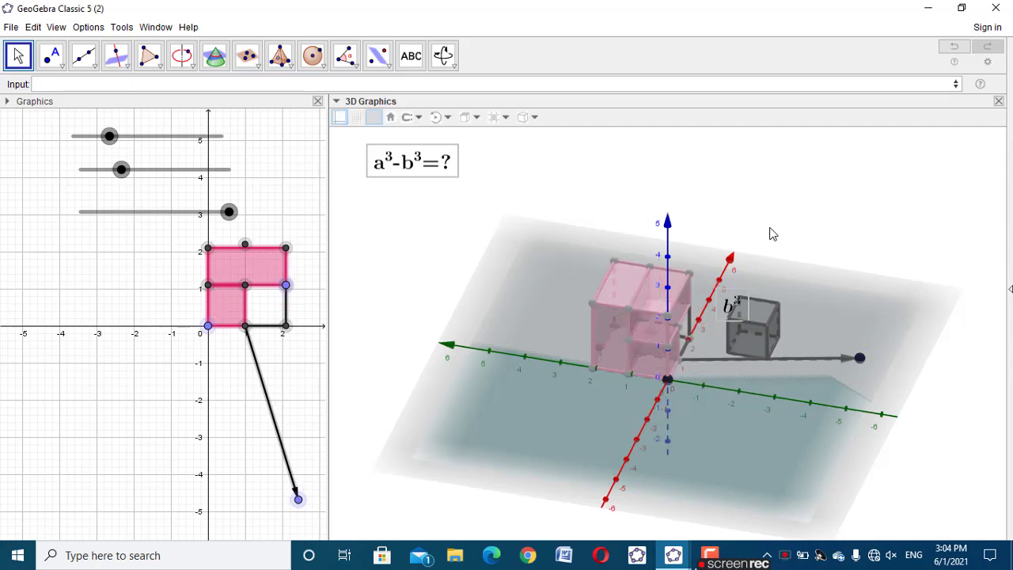
Hide vector u and its end point V beside the black b³ cube
left_click_drag(916, 354, 817, 387)
left_click(816, 379)
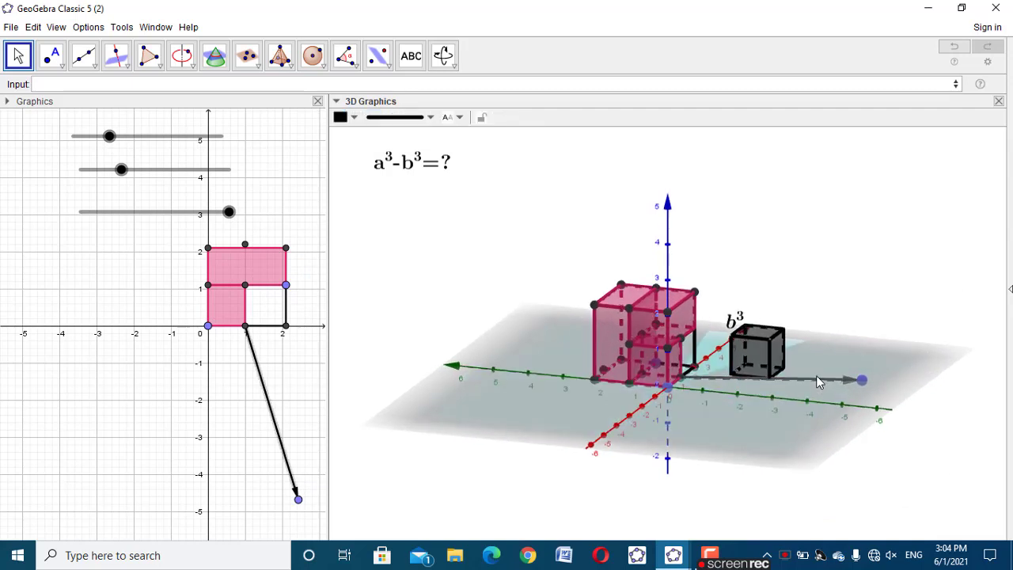
right_click(816, 377)
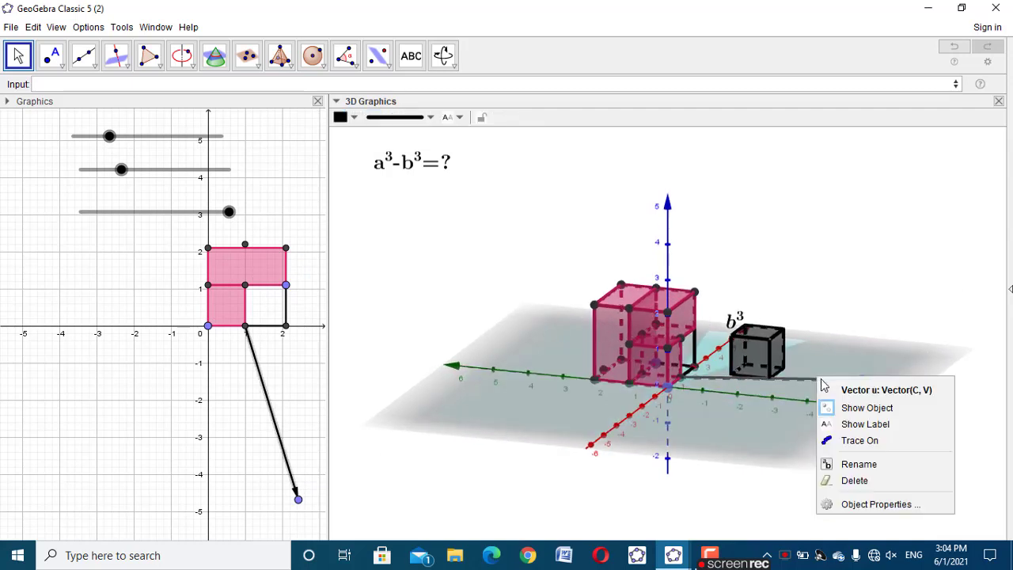
left_click(862, 408)
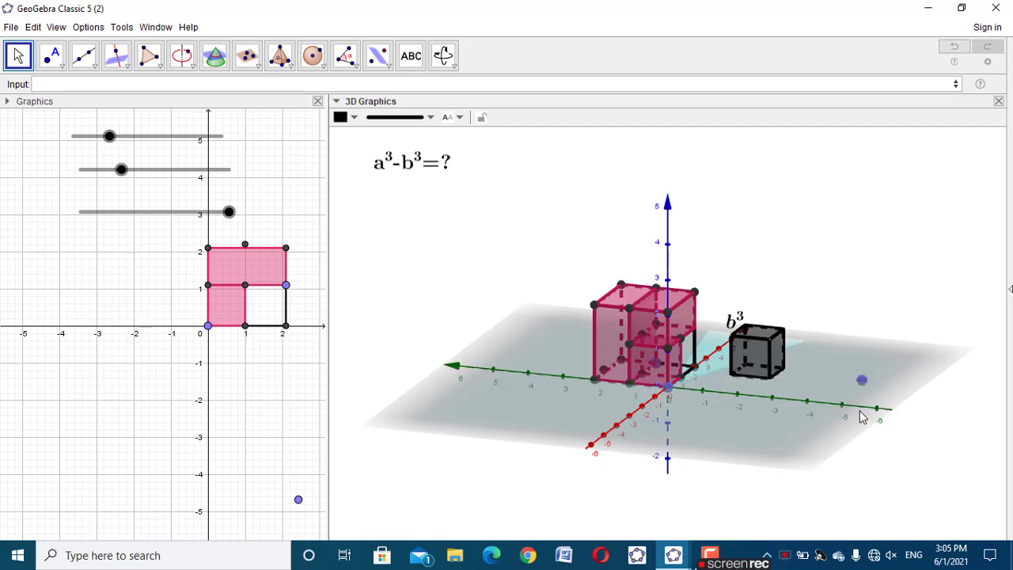
right_click(862, 383)
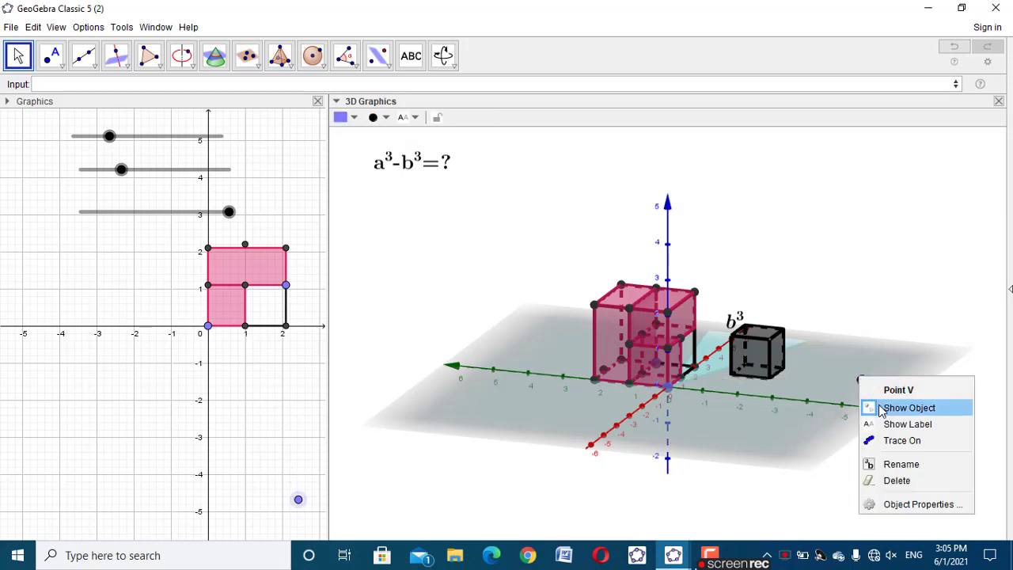
left_click(867, 408)
Set the animation slider to 0 and turn the labels of the animation, a and b sliders back on
left_click_drag(716, 475, 719, 486)
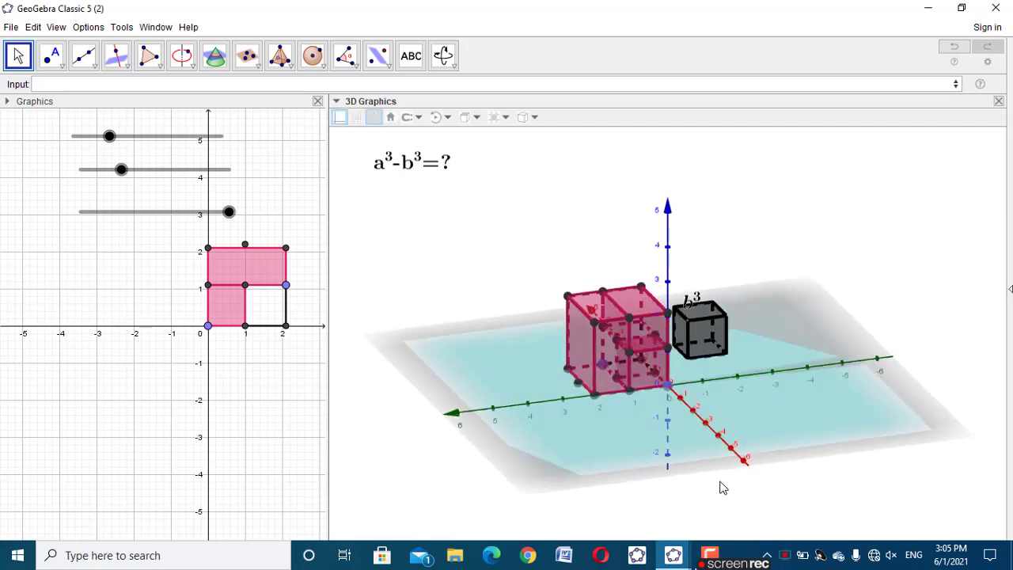
left_click_drag(112, 136, 70, 171)
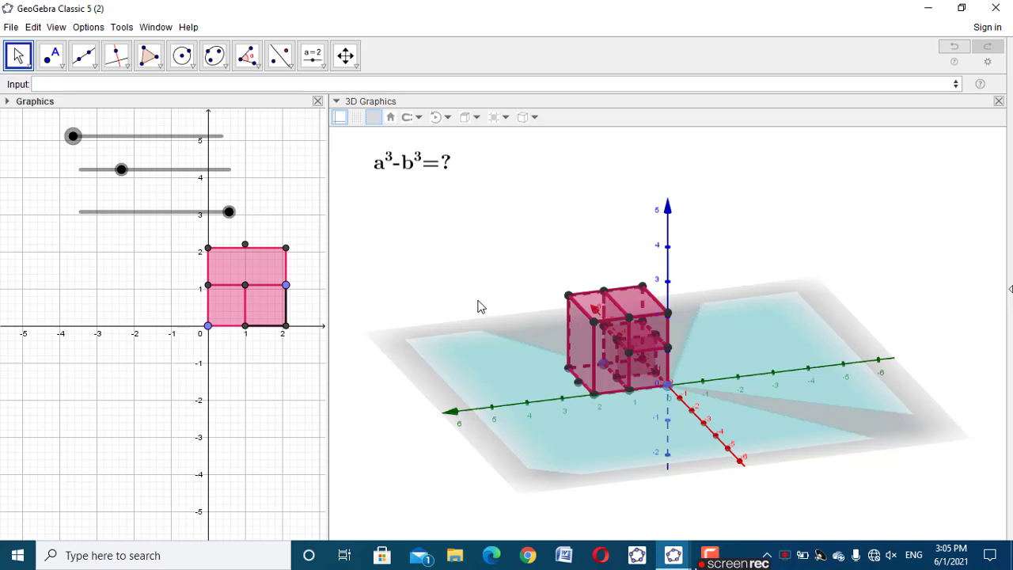
right_click(73, 136)
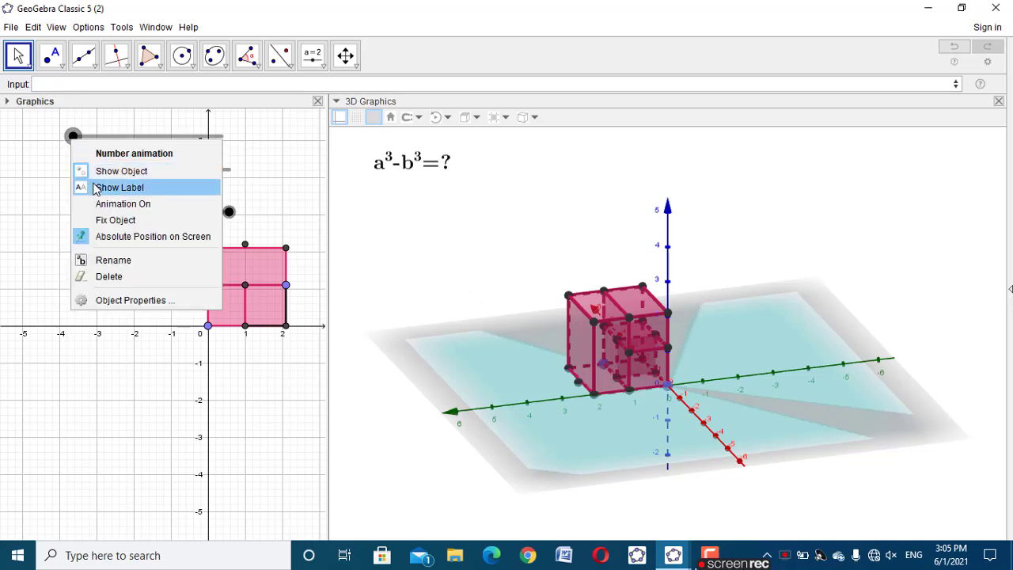
left_click(99, 187)
right_click(119, 169)
left_click(138, 219)
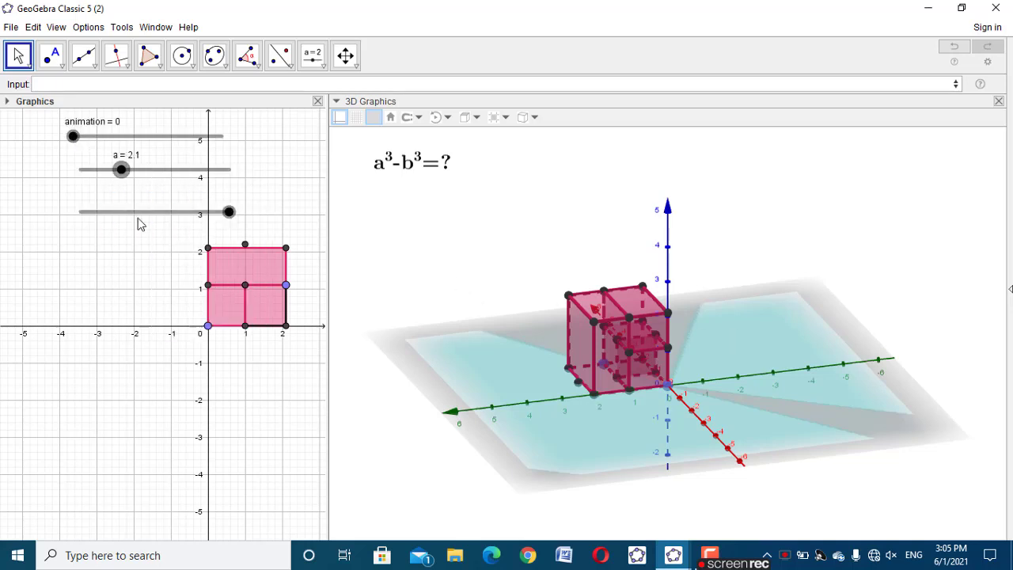
right_click(147, 214)
left_click(157, 258)
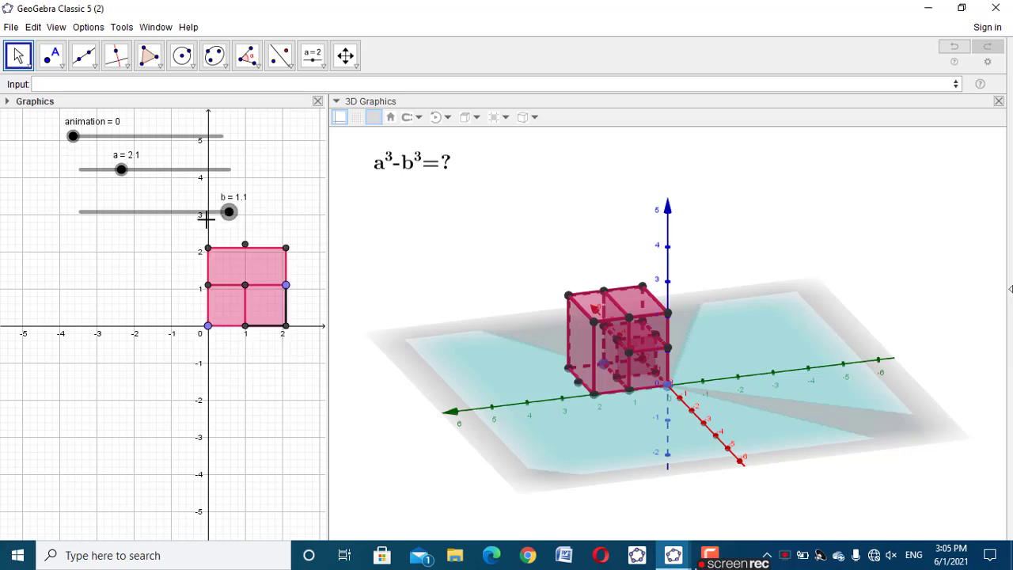
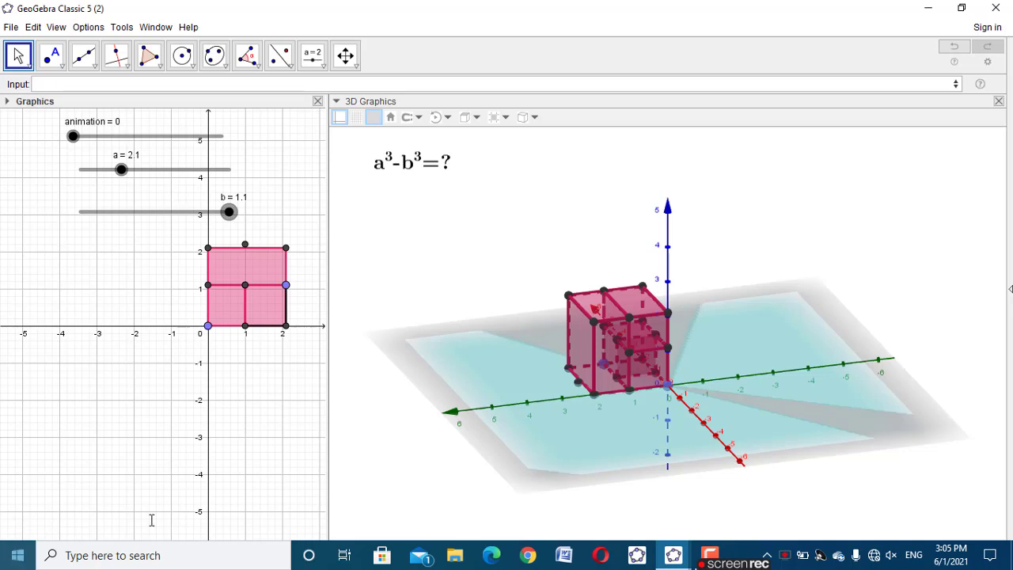
left_click(306, 59)
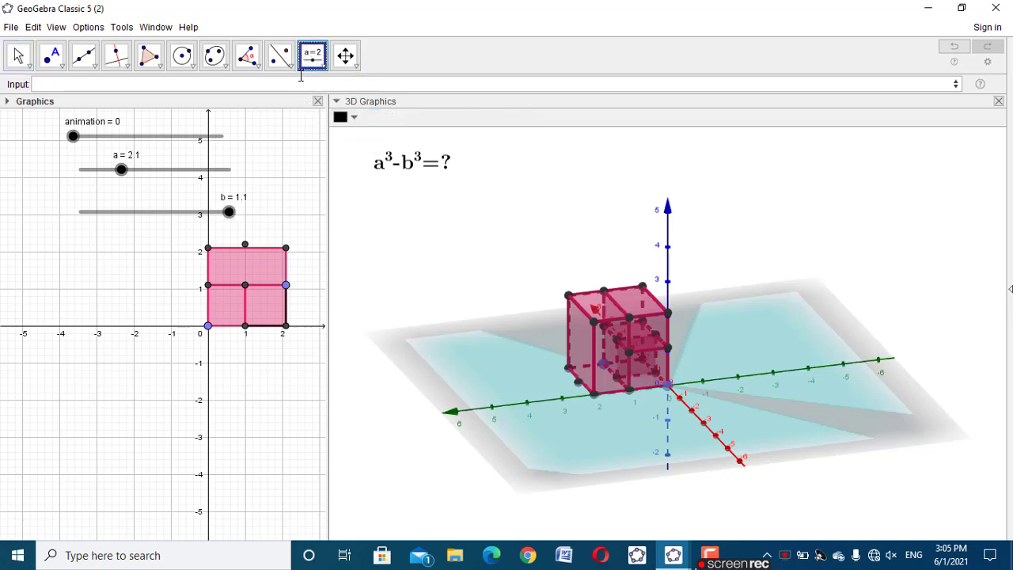
left_click(352, 173)
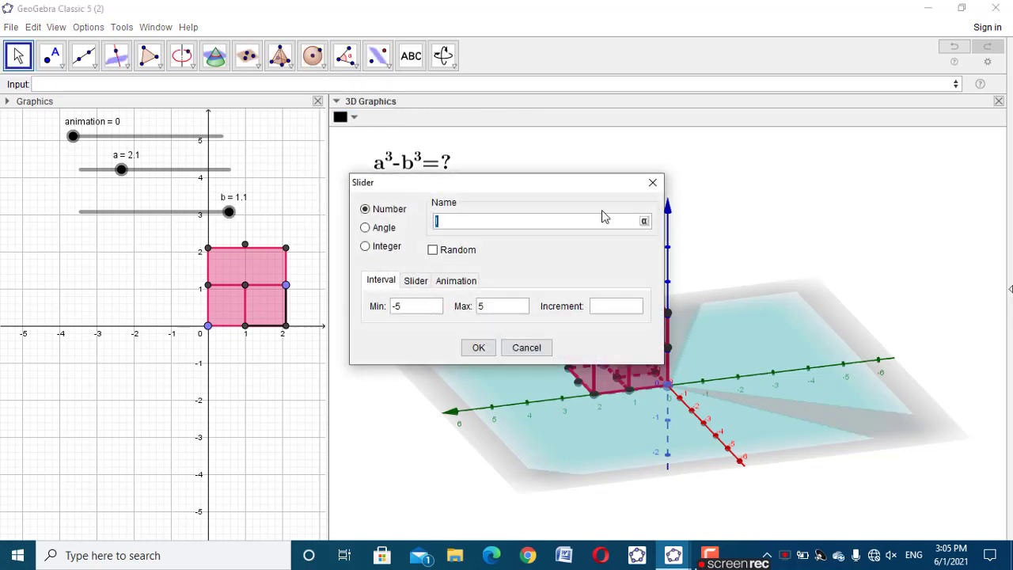
left_click(650, 183)
left_click(257, 111)
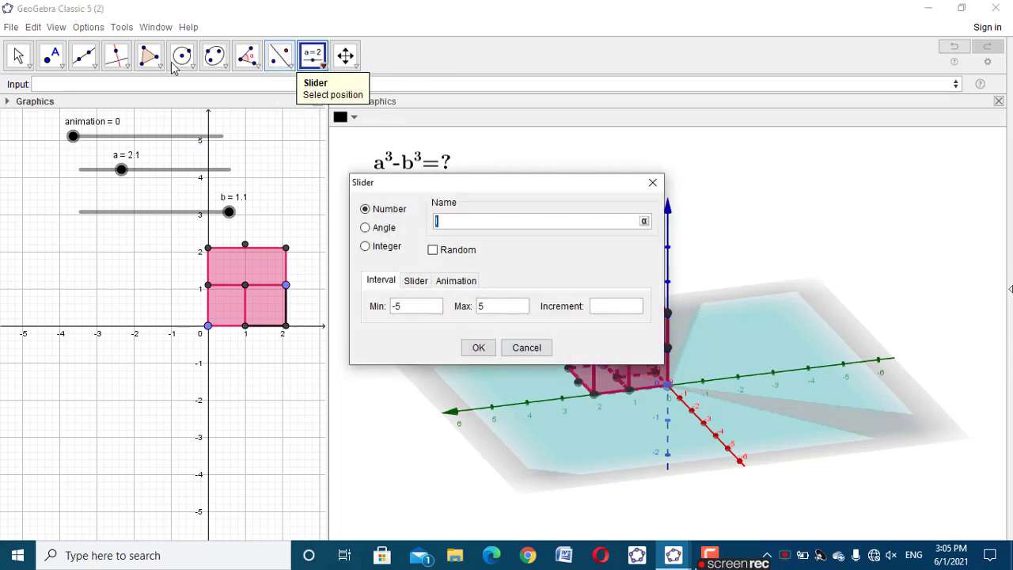
left_click(8, 64)
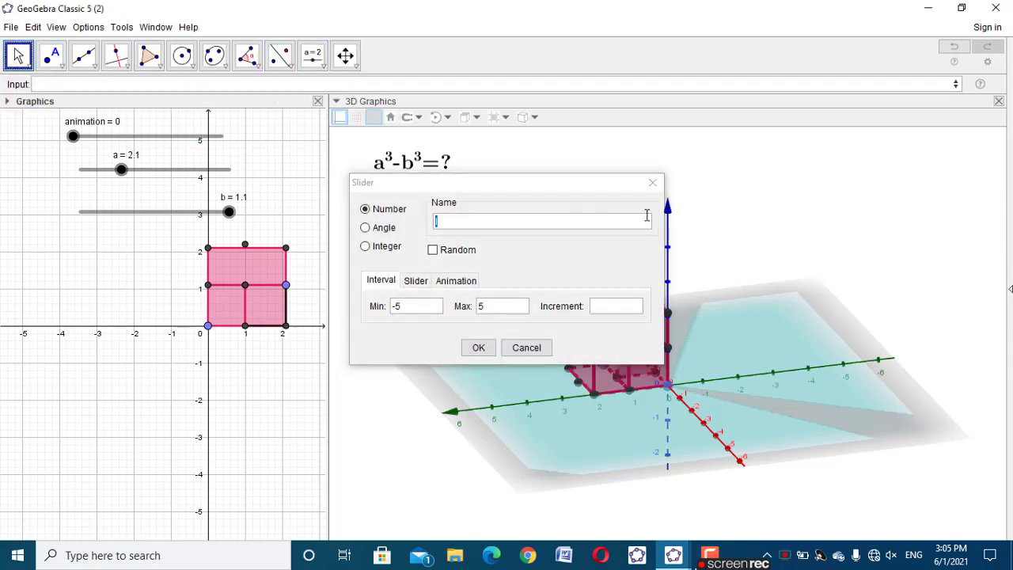
left_click(652, 183)
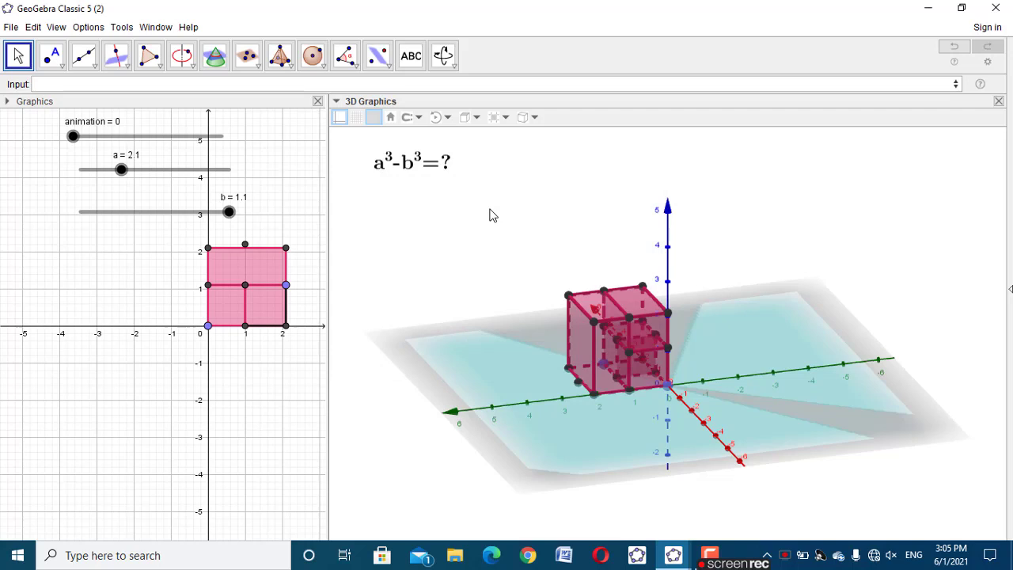
Add the LaTeX text a^3 to the 3D view and place it above the cube, right of the a³-b³=? heading
left_click(410, 56)
left_click(566, 265)
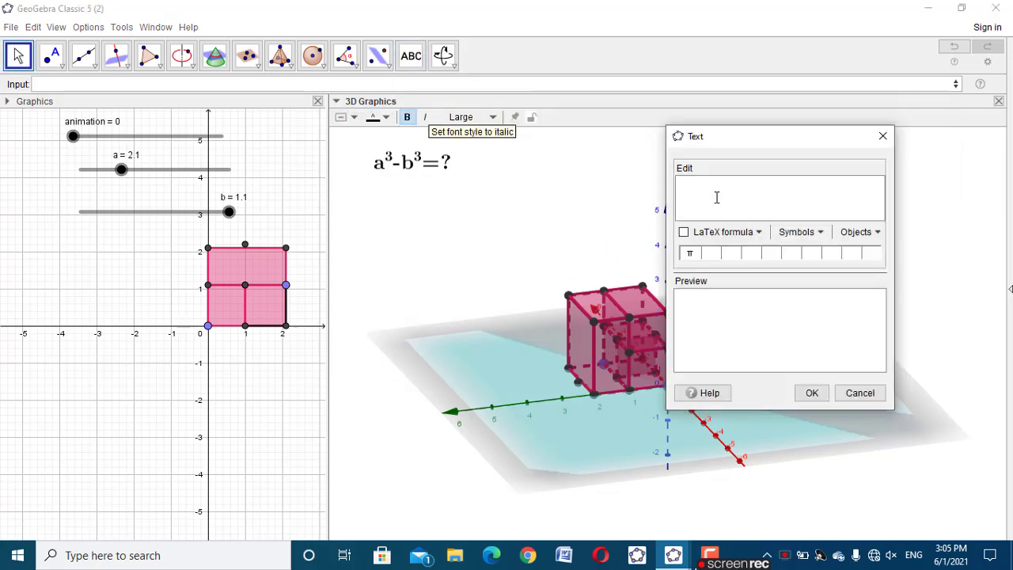
type("\\text{a^3")
left_click(811, 394)
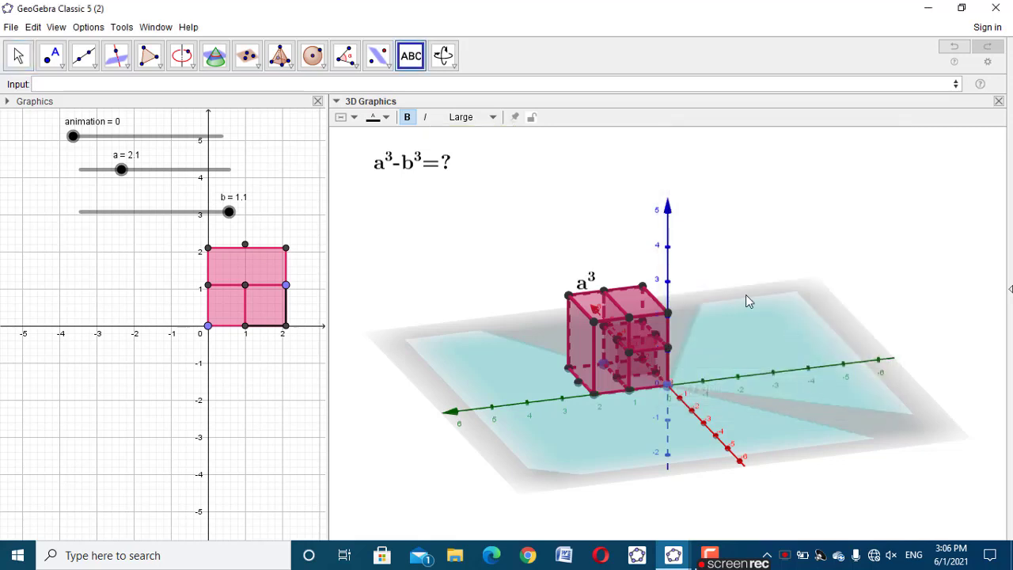
left_click_drag(591, 275, 630, 172)
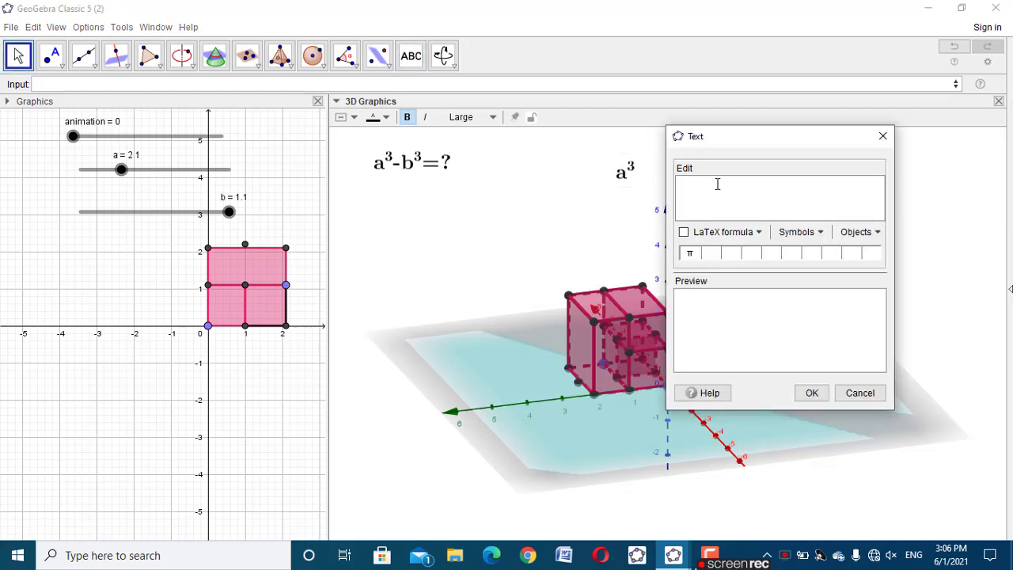
Add the LaTeX text −b^3 using the minus symbol and place it directly after the a³ text
type("\\text")
left_click(798, 232)
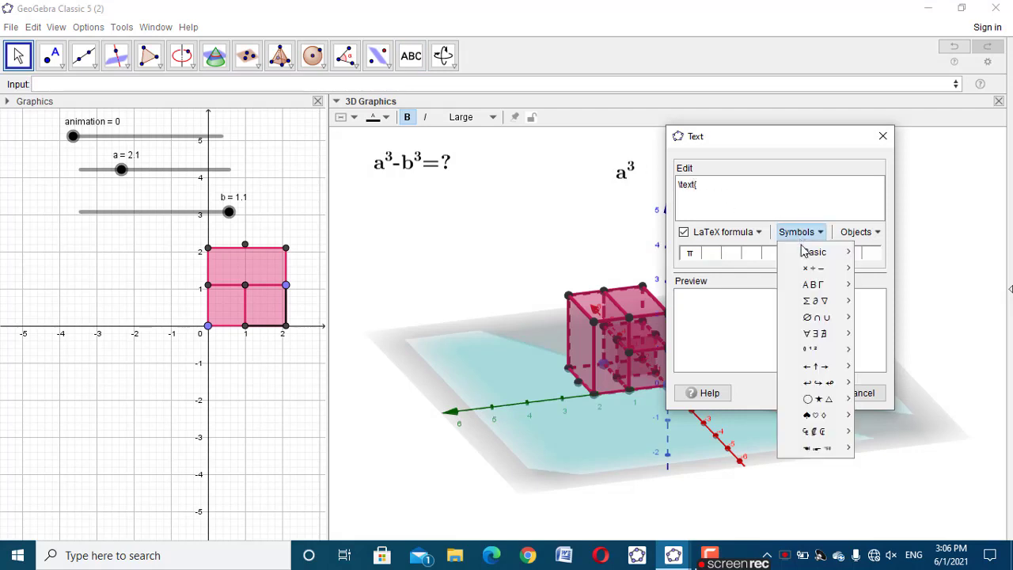
mouse_move(818, 270)
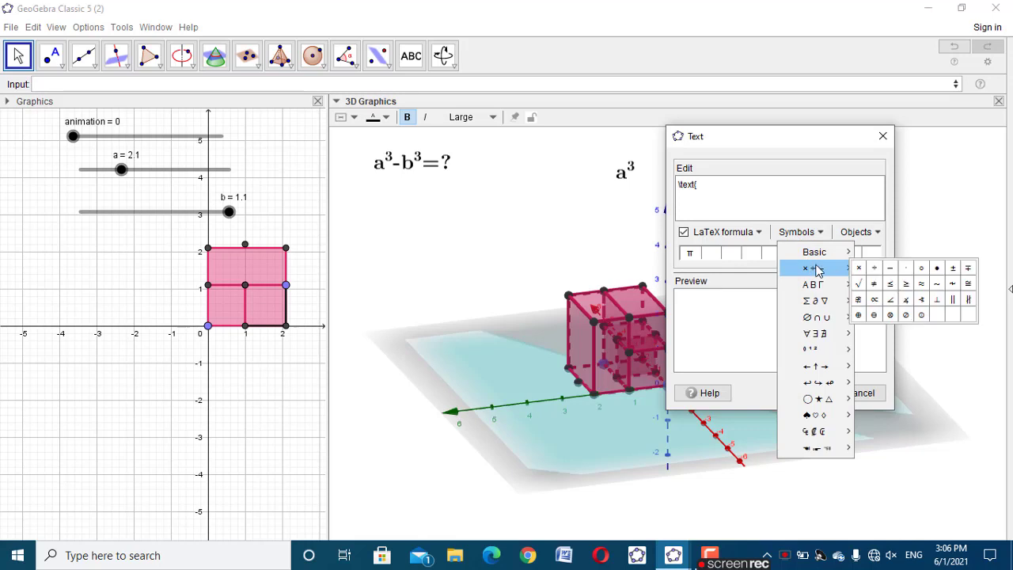
left_click(889, 267)
type("b^3")
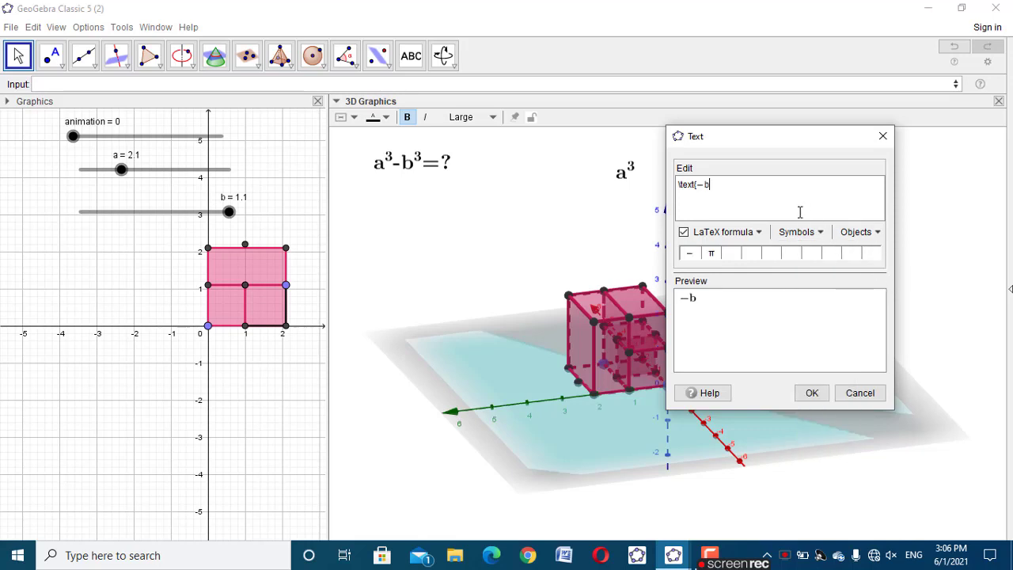
left_click(813, 392)
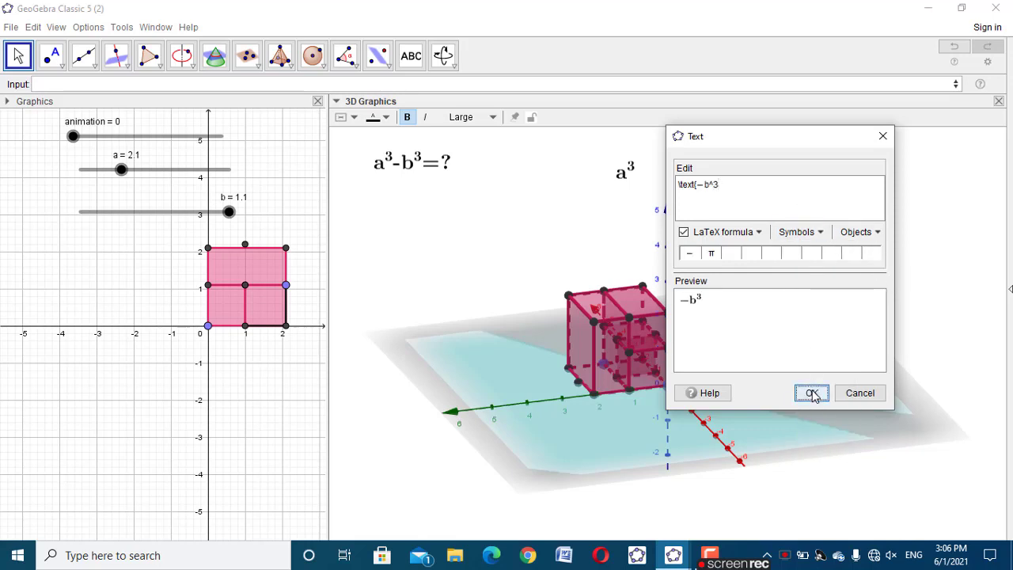
left_click_drag(665, 190, 671, 183)
Start a new LaTeX text after −b³ with an equals sign and the factor (a-b) wrapped in \textcolor{red}
left_click(671, 184)
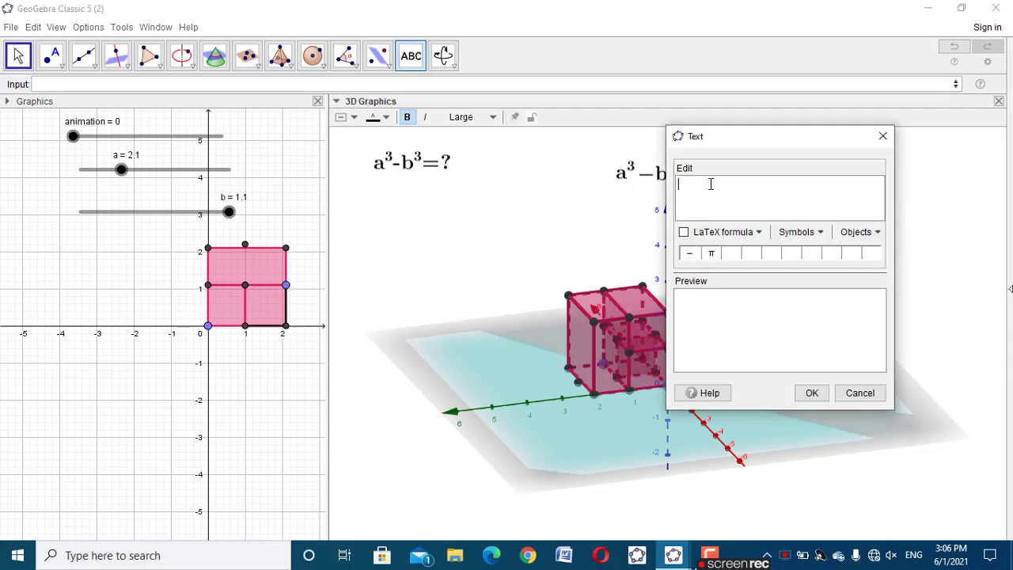
type("\\te")
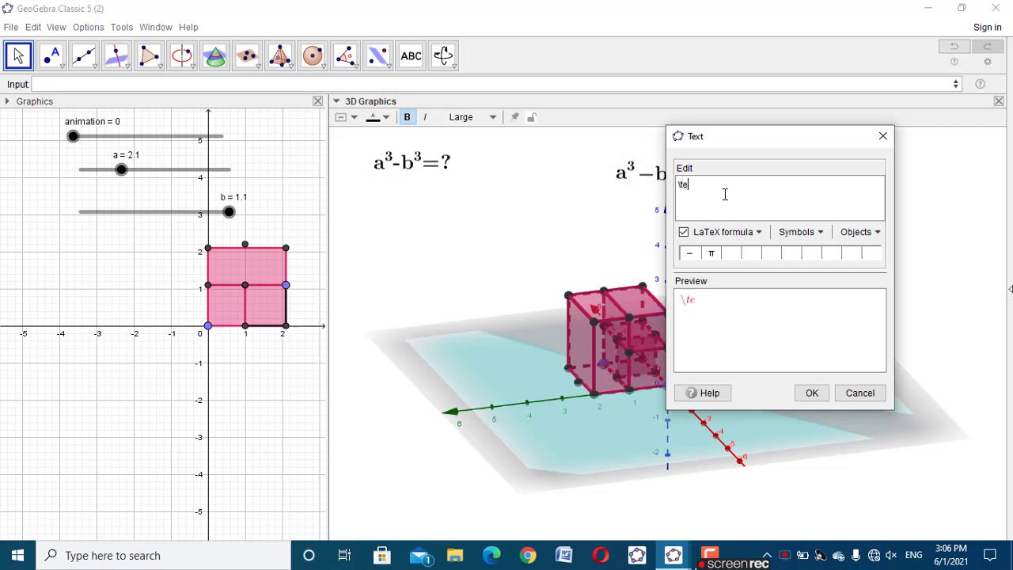
type("xt{=")
type("(")
type("a3")
key("BackSpace")
type("-b)")
type("\\text")
type("color")
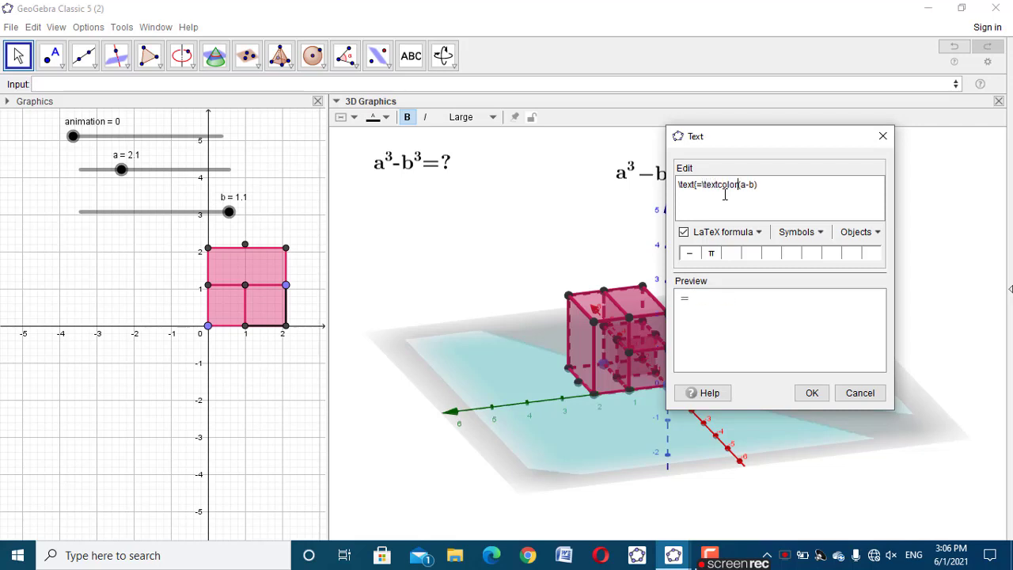
type("{red}{")
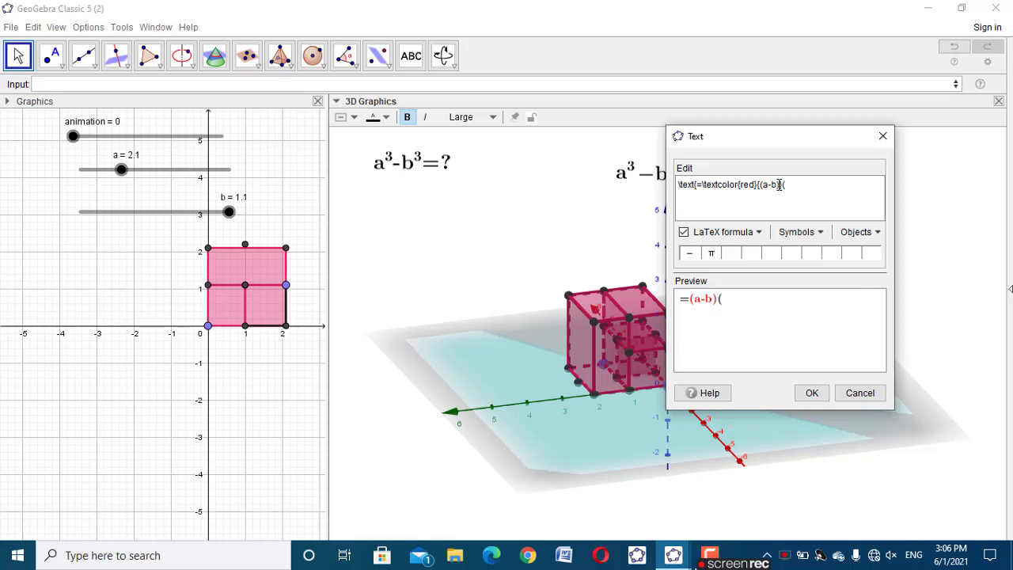
Append the factor (a×a+a×b+b×b) to the formula using multiplication symbols and create the text
type("(a")
left_click(799, 232)
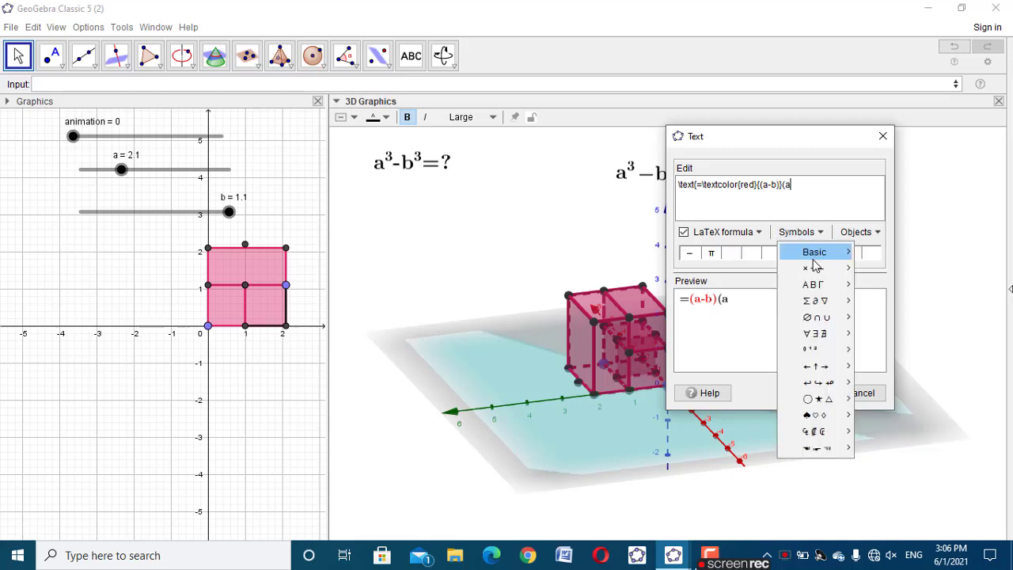
mouse_move(822, 272)
left_click(859, 267)
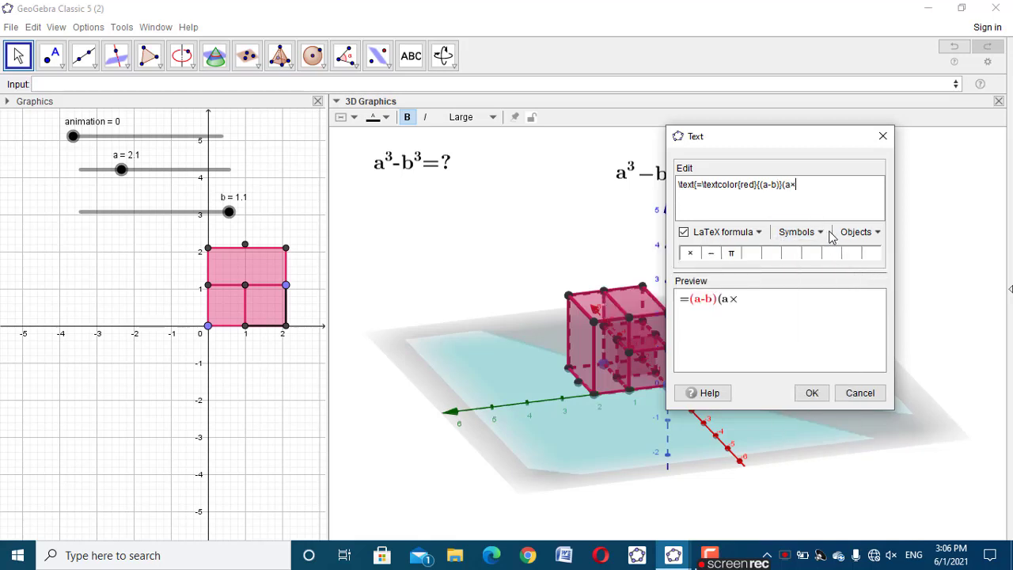
type("a+a")
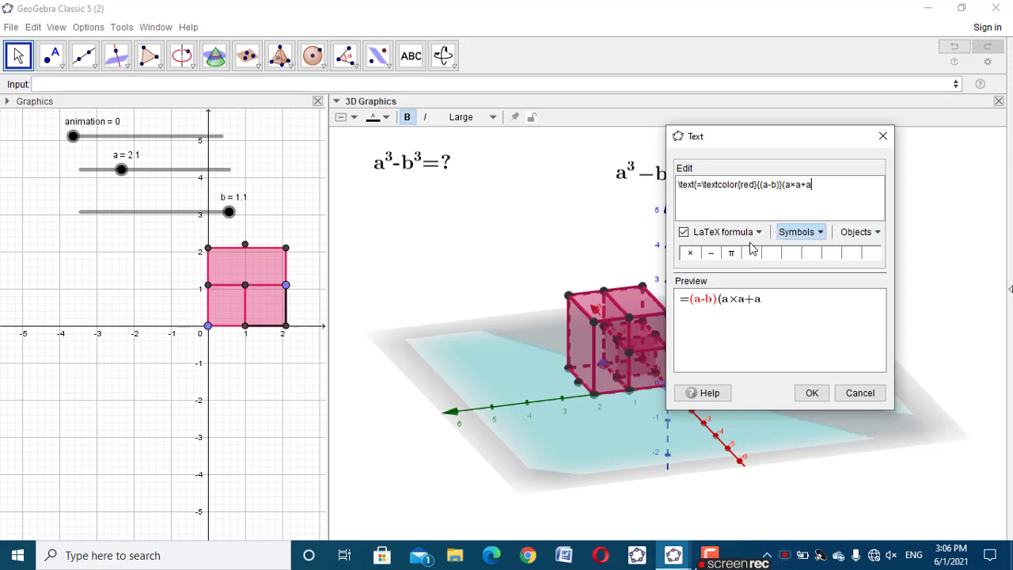
left_click(690, 253)
type("b")
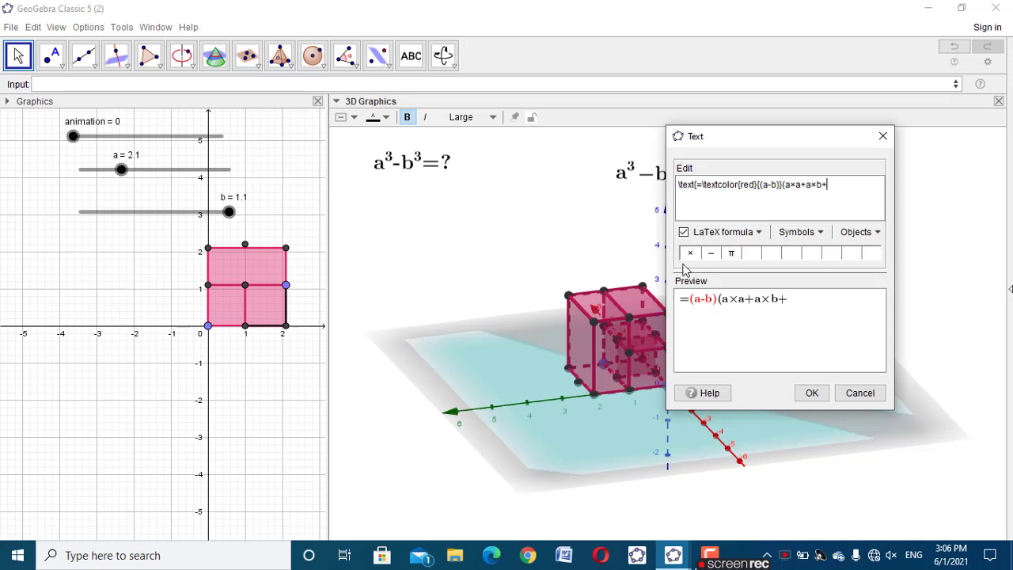
type("+b")
left_click(689, 253)
type("b")
left_click(810, 392)
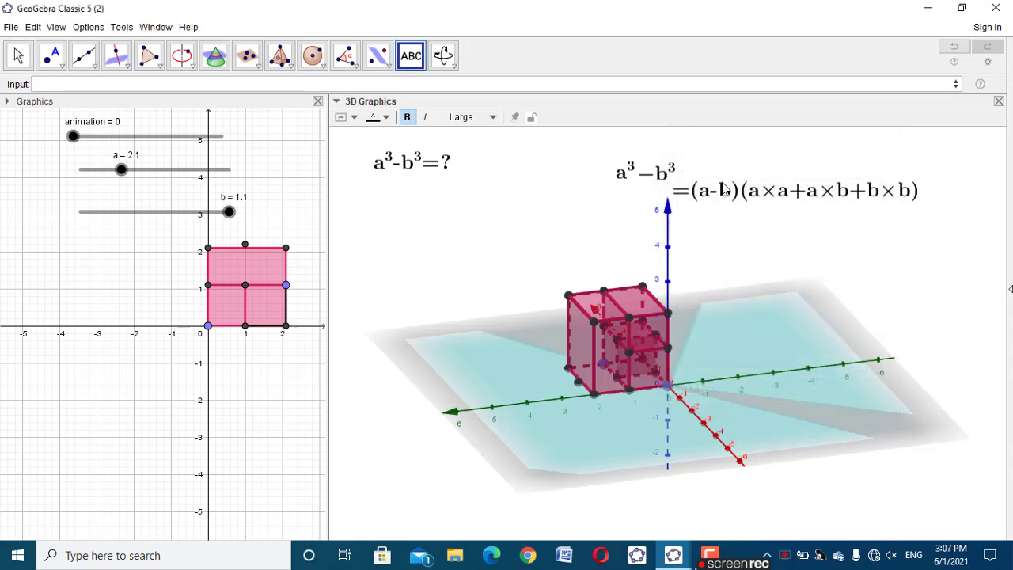
Move the =(a-b)(a×a+a×b+b×b) text up into line with a³−b³
left_click(721, 180)
left_click(879, 140)
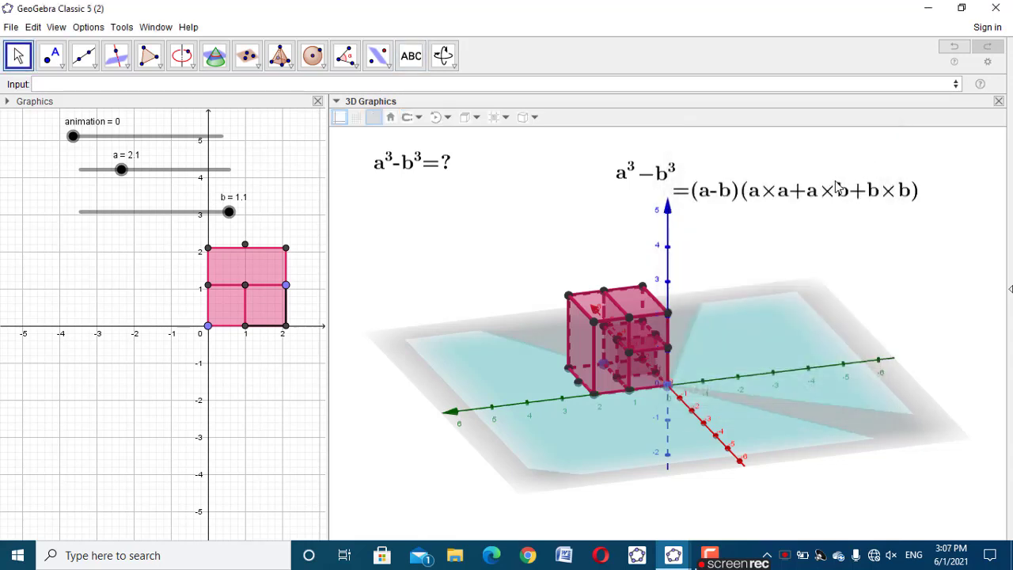
mouse_move(835, 182)
right_mouse_down()
mouse_move(847, 167)
mouse_move(833, 181)
right_mouse_up()
left_click_drag(815, 198, 823, 180)
Edit the product text and remove the factor (a×a+a×b+b×b), leaving only =(a-b)
right_click(823, 180)
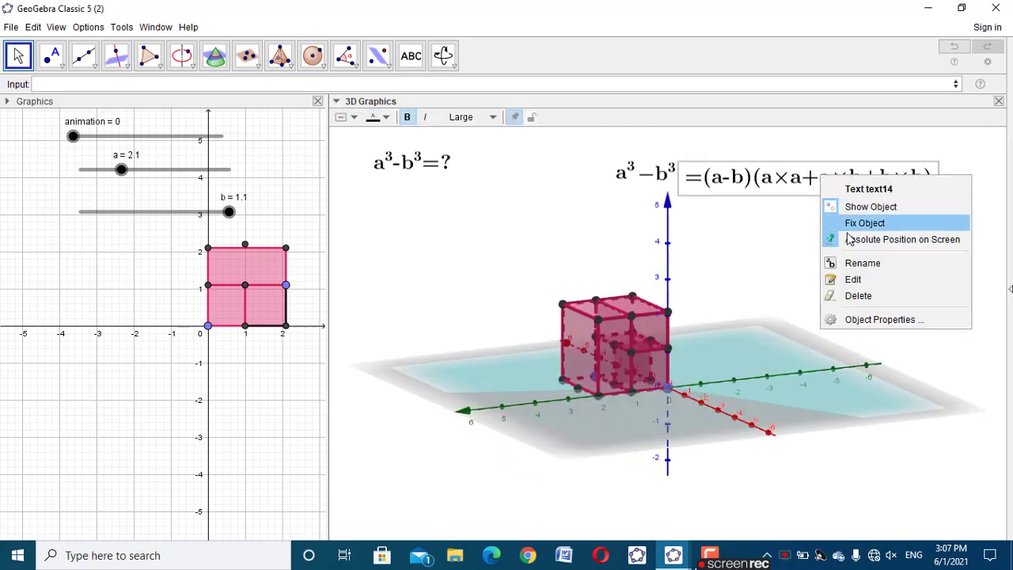
left_click(858, 280)
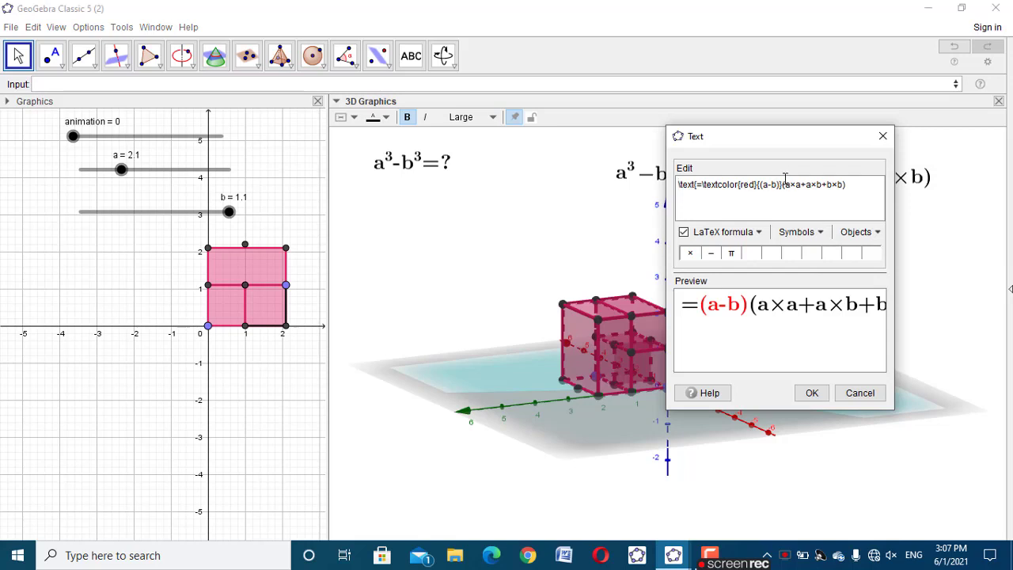
left_click(781, 183)
key("shift+Left")
key("shift+Left")
key("shift+Left")
key("shift+Left")
key("shift+Left")
key("shift+Left")
key("shift+Left")
key("shift+Left")
key("shift+Left")
key("shift+Left")
key("shift+Left")
key("shift+Left")
key("shift+Left")
key("shift+Left")
key("shift+Left")
key("shift+Left")
key("shift+Left")
key("shift+Left")
key("shift+Left")
key("shift+Left")
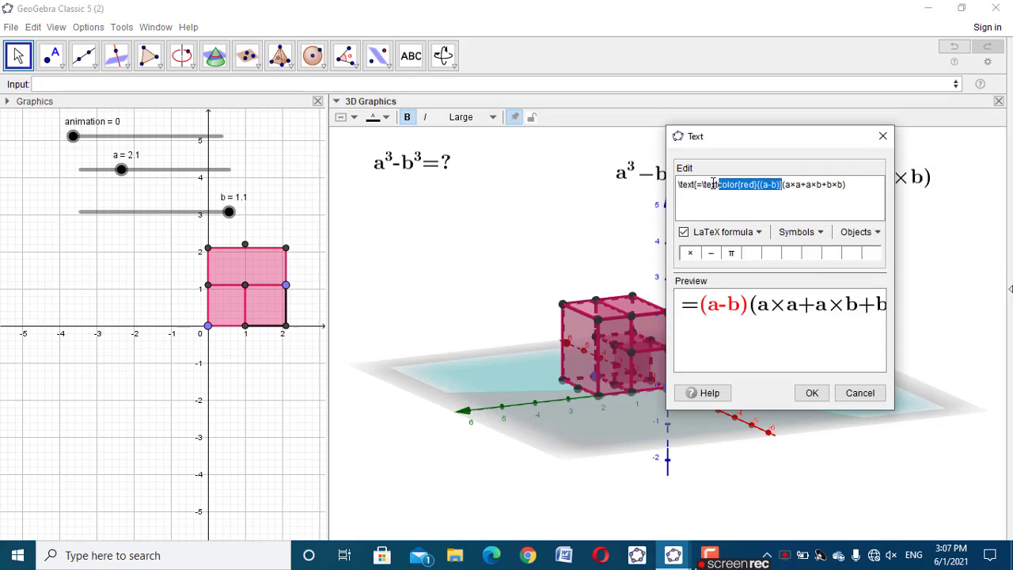
left_click_drag(893, 195, 787, 183)
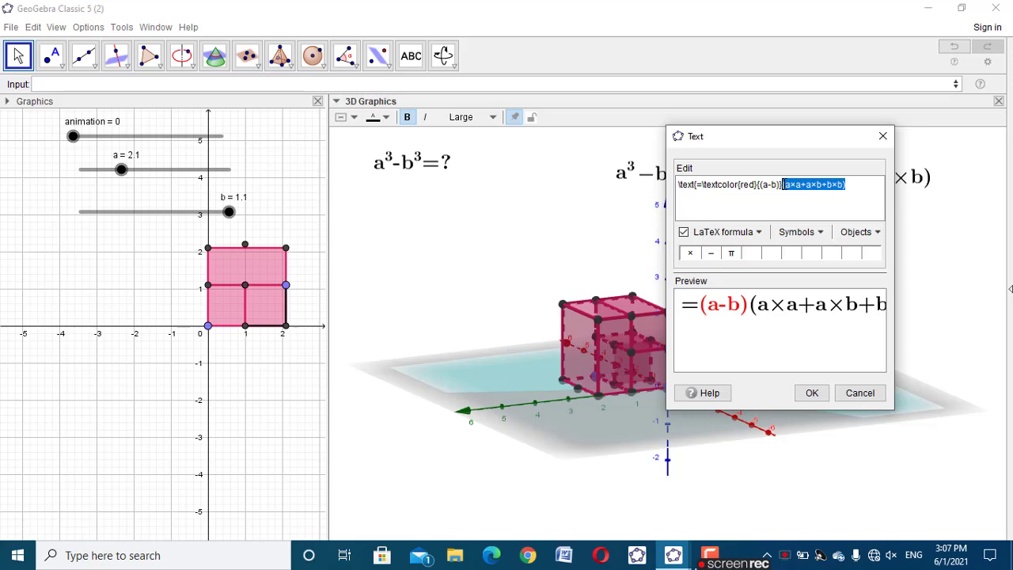
key("Delete")
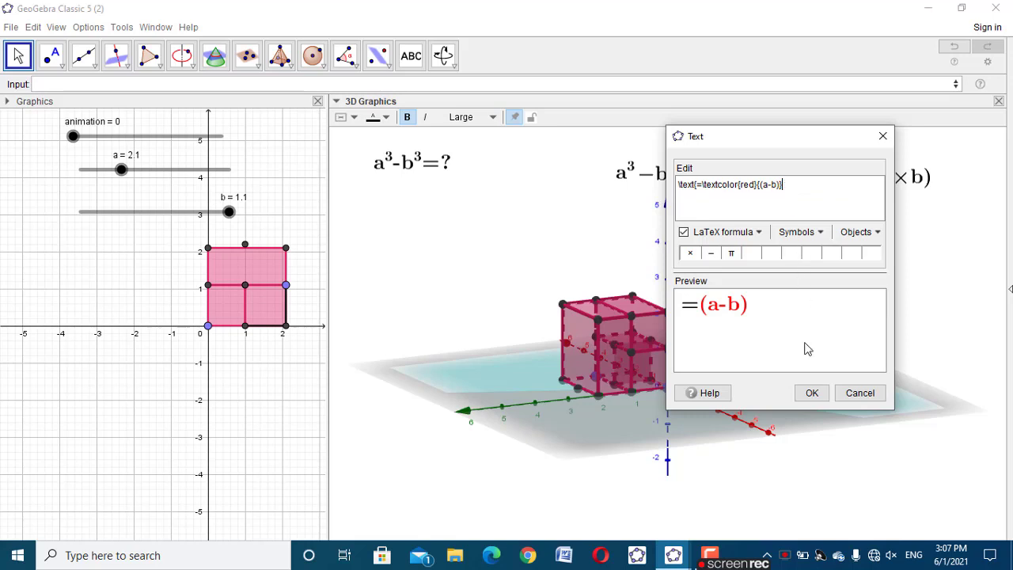
left_click(809, 395)
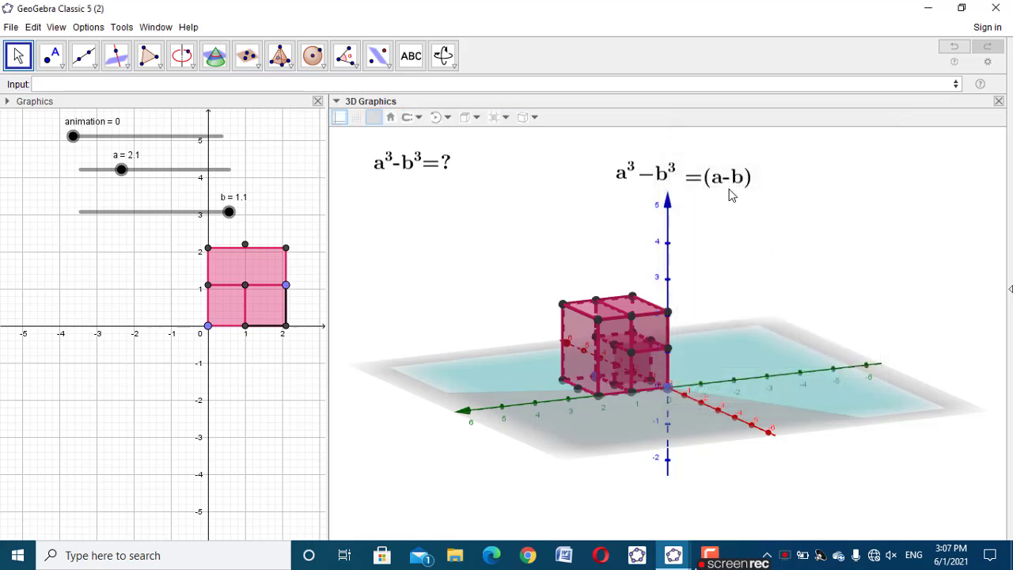
Color the =(a-b) text red
left_click(732, 189)
left_click(374, 117)
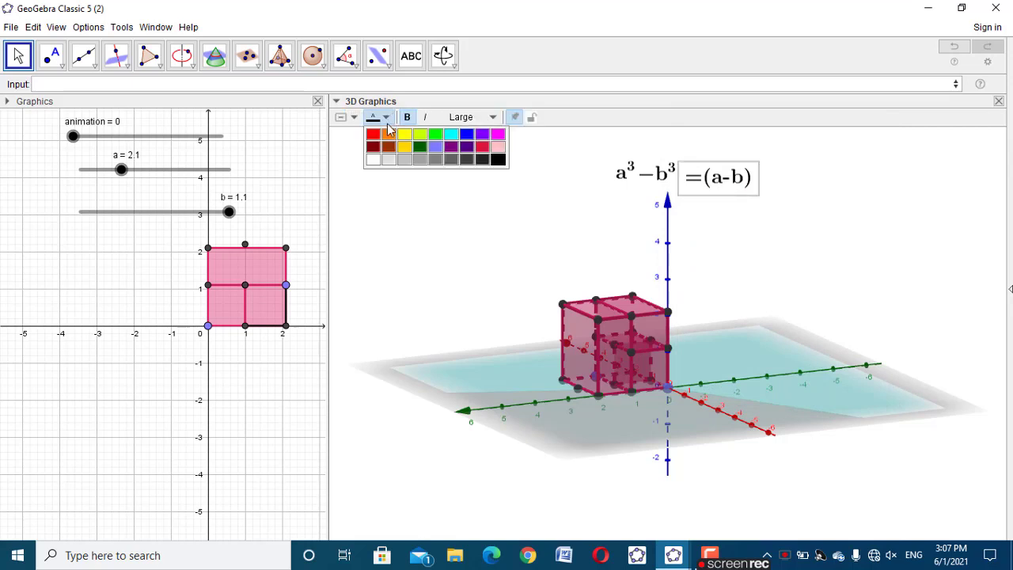
left_click(375, 139)
left_click(709, 185)
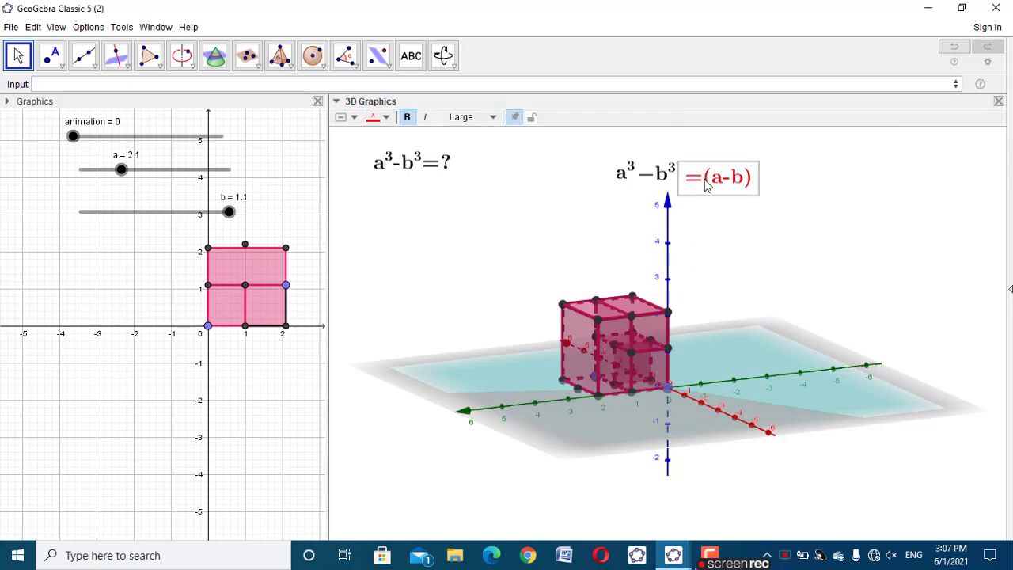
Add the removed factor (a×a+a×b+b×b) as a separate LaTeX text and place it right after =(a-b)
left_click(411, 55)
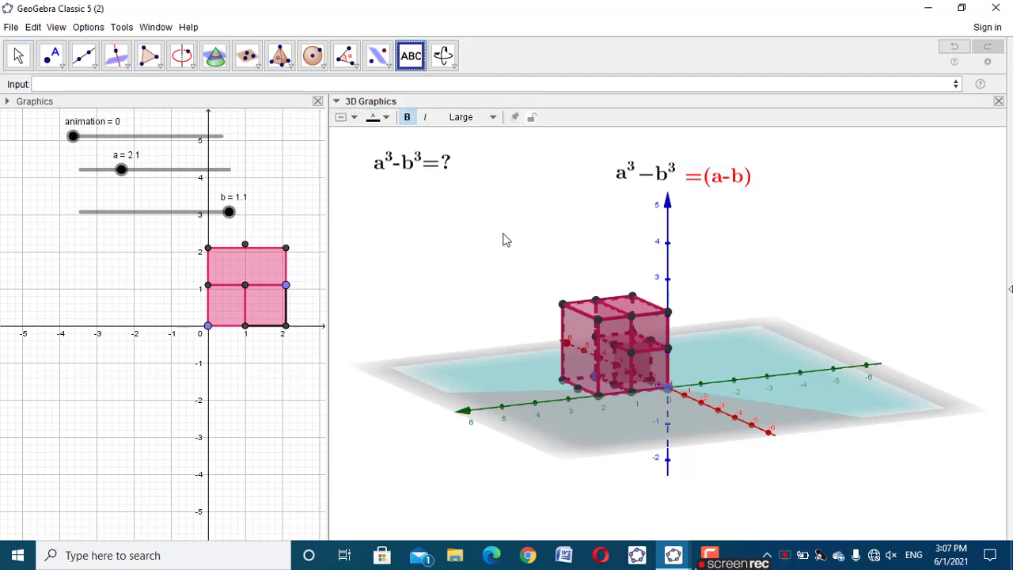
left_click(503, 236)
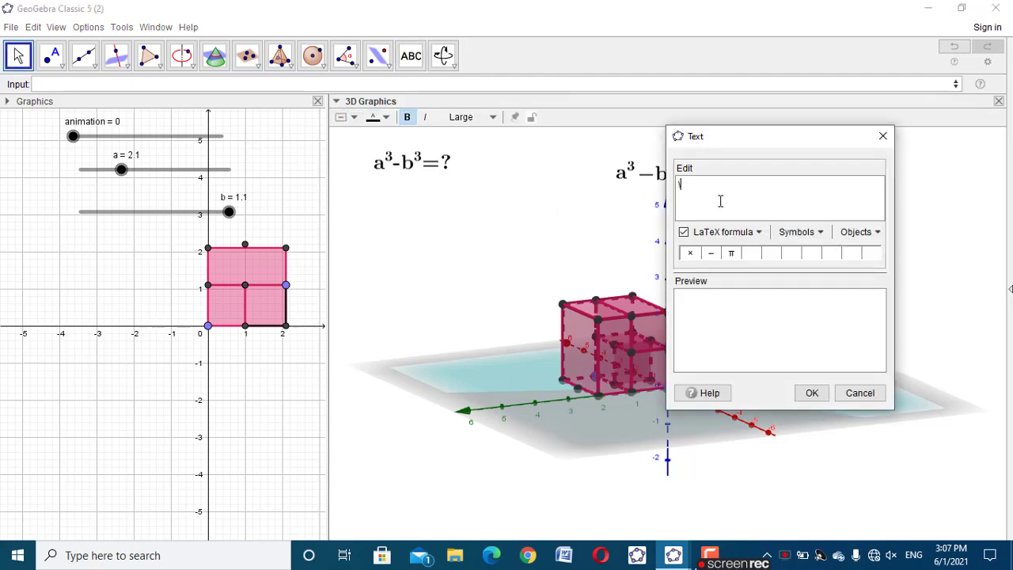
type("\\text{")
key("ctrl+v")
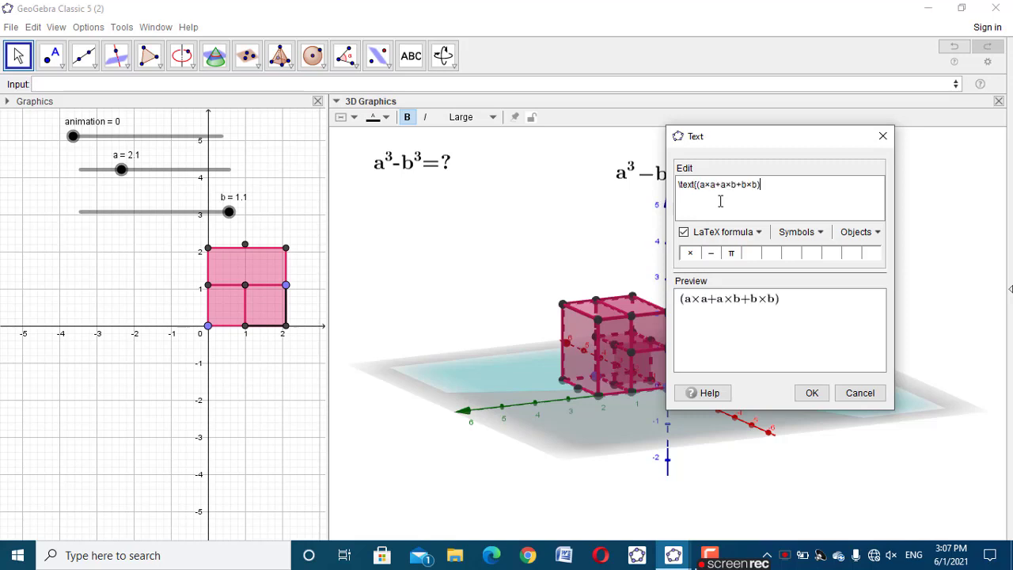
left_click(812, 392)
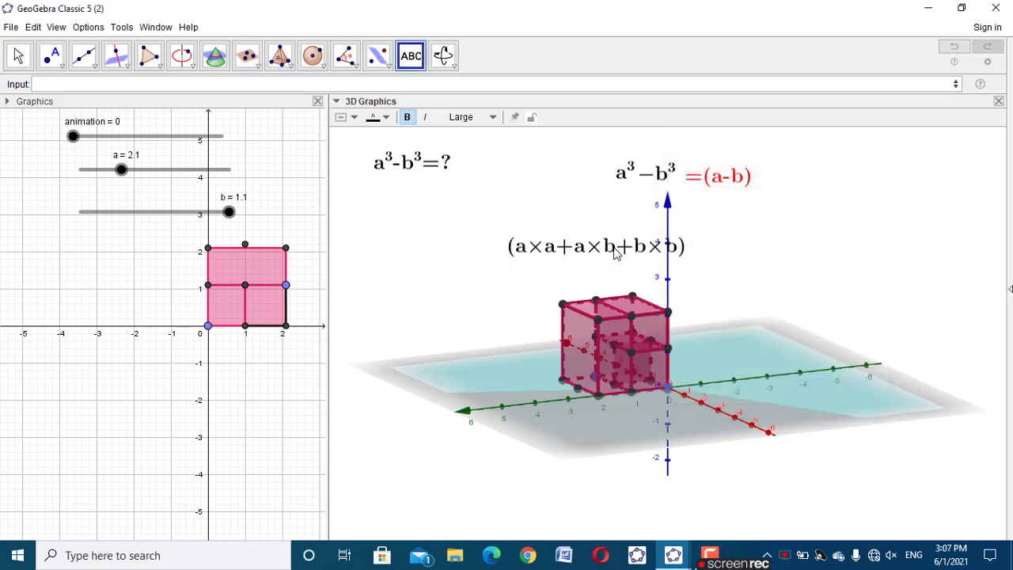
left_click_drag(610, 257, 868, 188)
Add the LaTeX text =(a−b)(a^2+ab+b^2) with the minus symbol and place it below the expanded product line
left_click(828, 244)
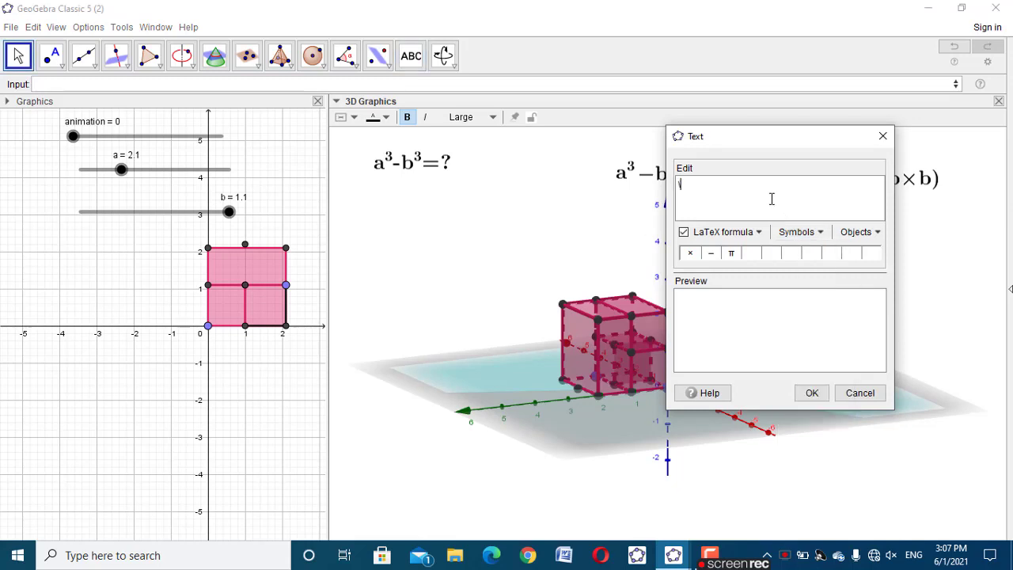
type("\\text{=(a-b)")
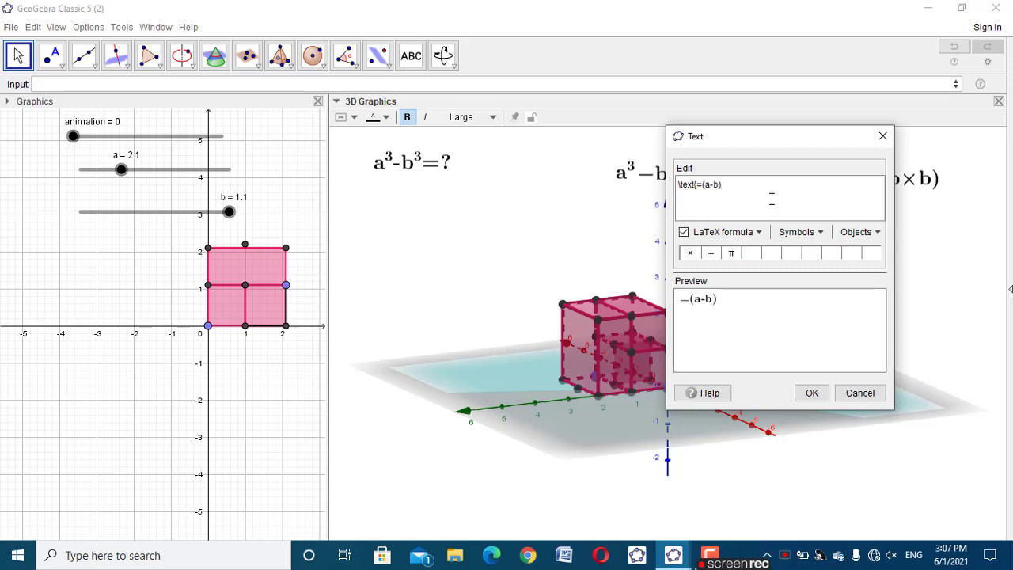
type("===")
key("BackSpace")
key("BackSpace")
key("BackSpace")
key("BackSpace")
key("BackSpace")
key("BackSpace")
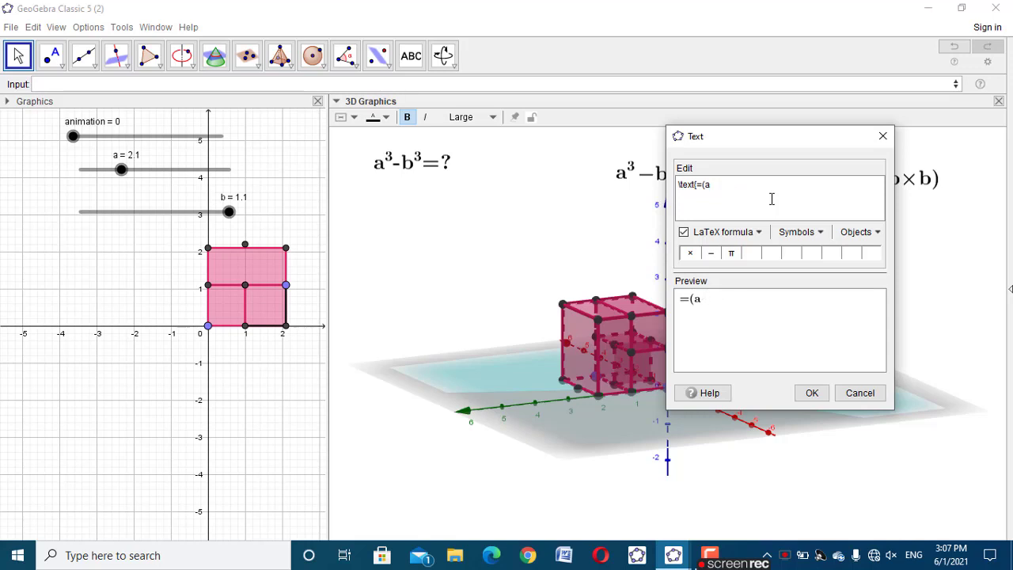
left_click(712, 255)
type("b)(a^2+ab+b^2")
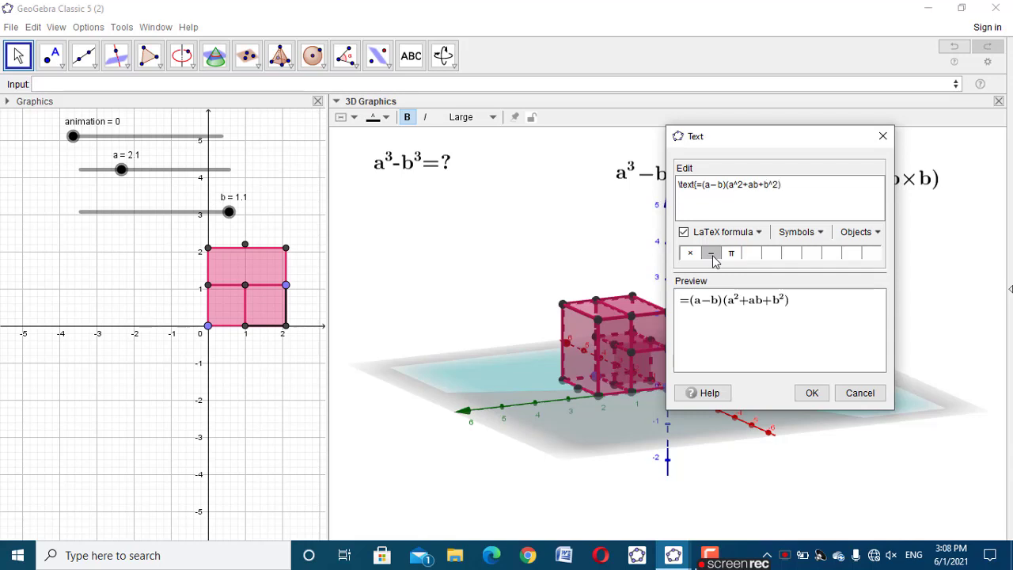
left_click(811, 395)
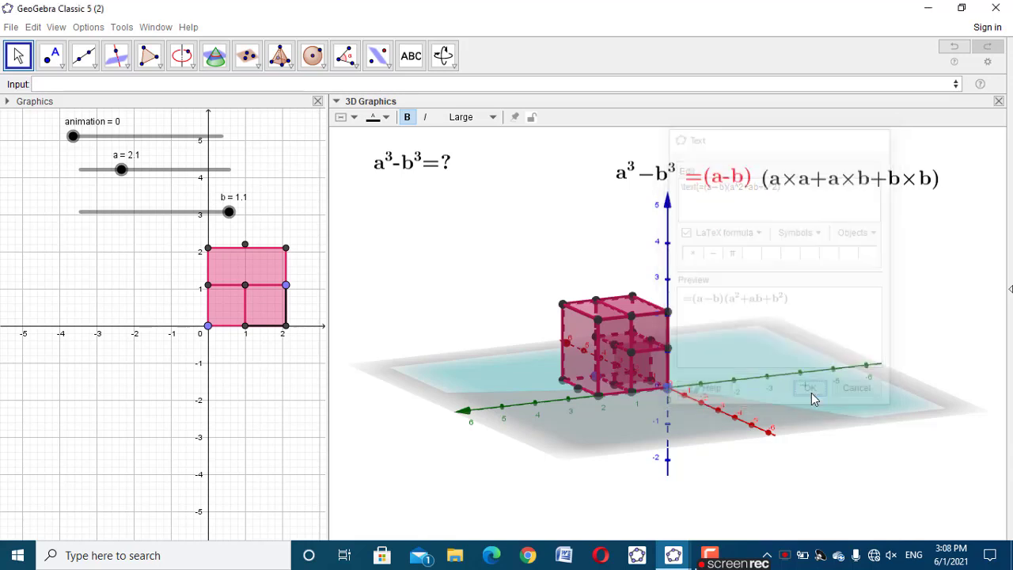
left_click_drag(985, 196, 840, 218)
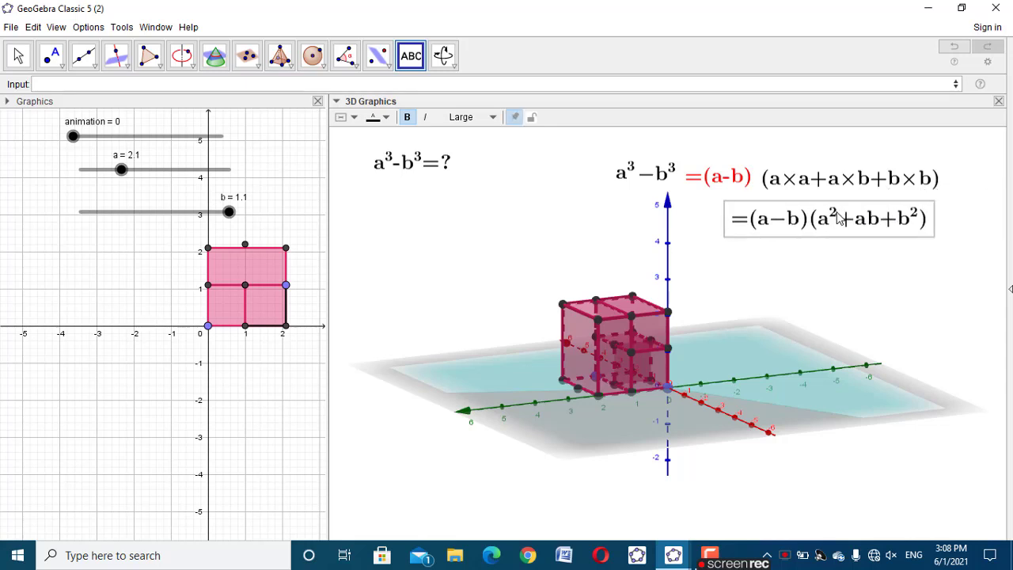
left_click(933, 298)
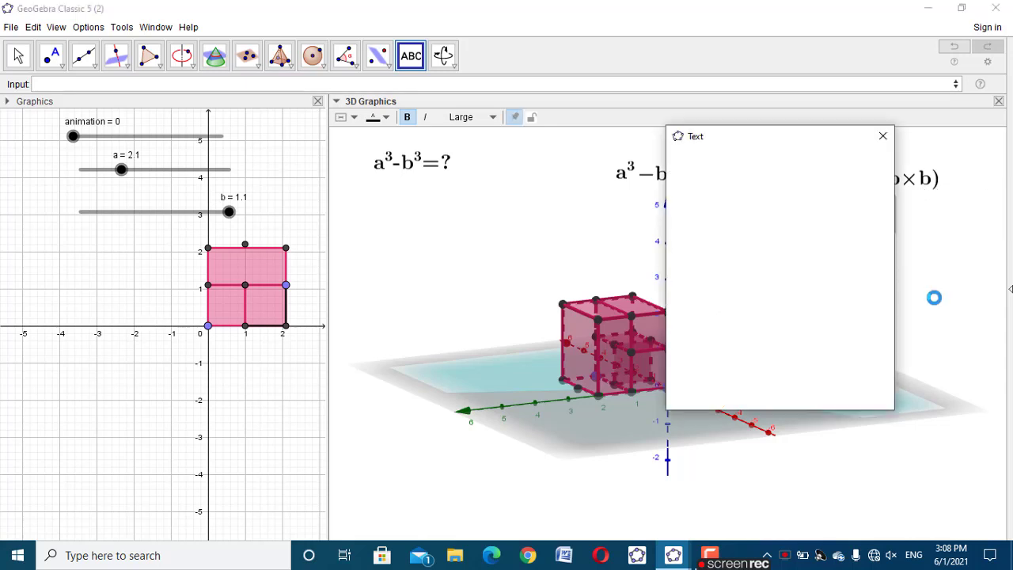
left_click(882, 136)
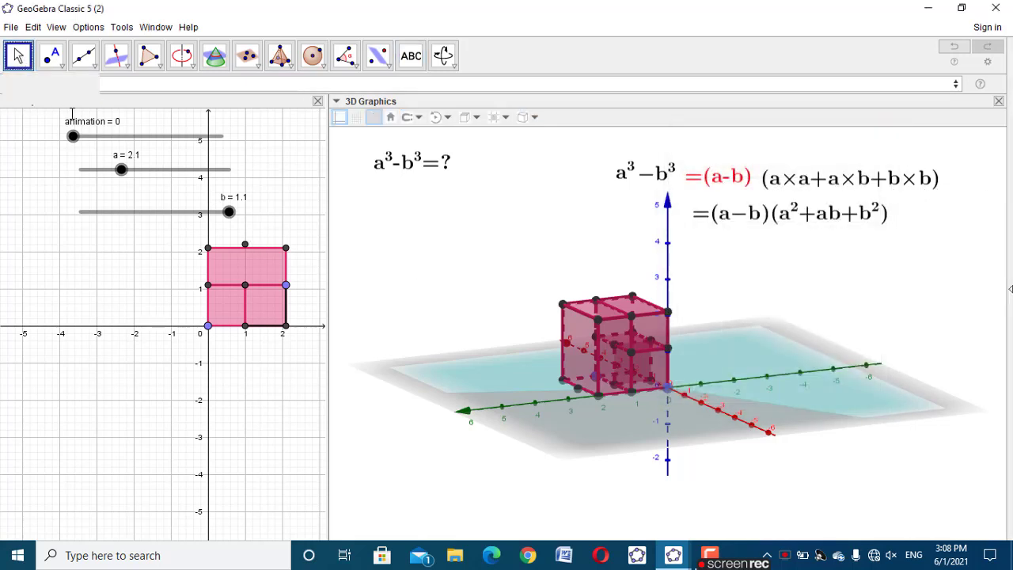
mouse_move(73, 136)
left_mouse_down()
mouse_move(113, 136)
mouse_move(72, 136)
left_mouse_up()
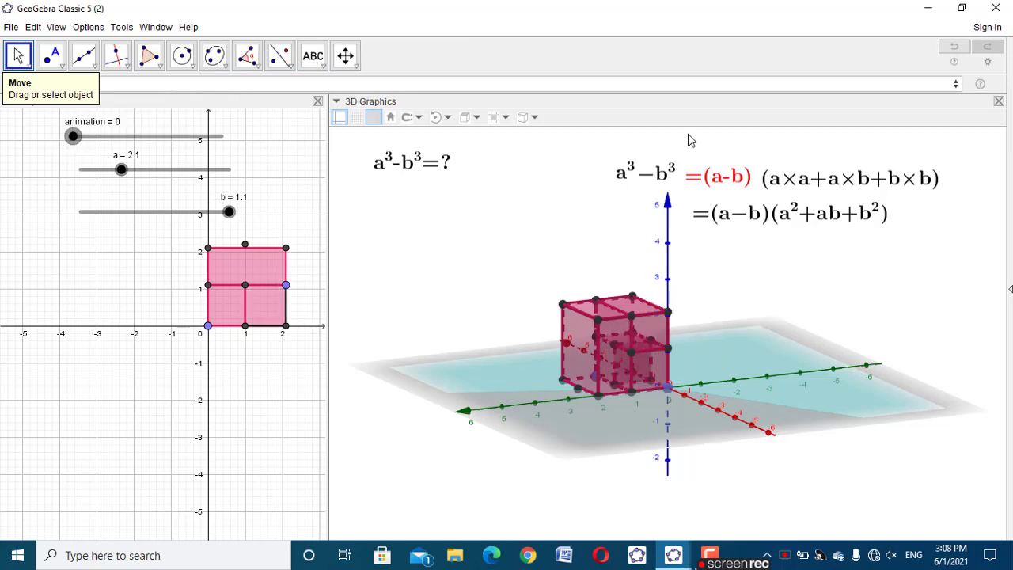
Set the a³ text above the 3D model to show only when animation>0.1
left_click(618, 171)
right_click(621, 172)
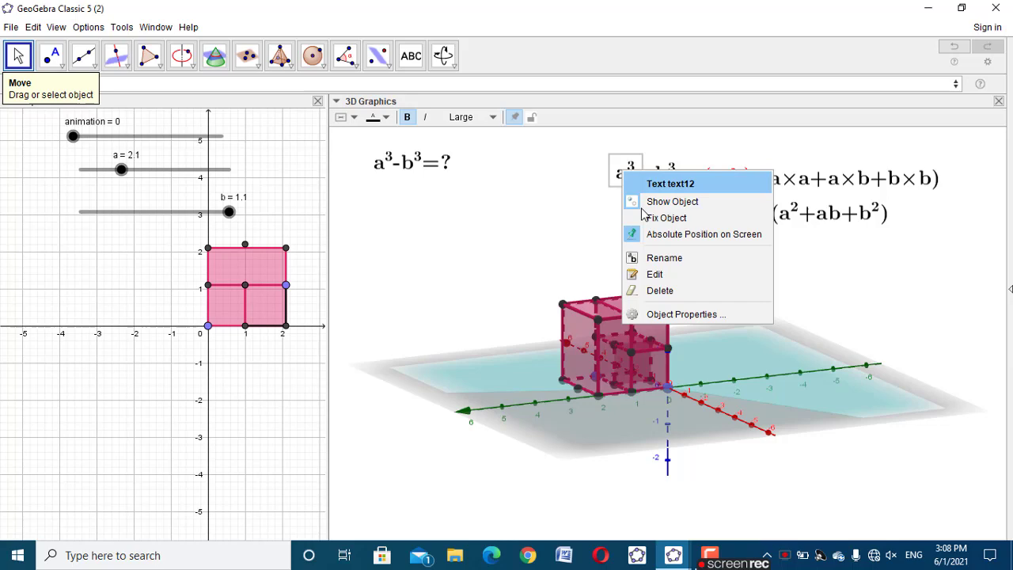
left_click(687, 313)
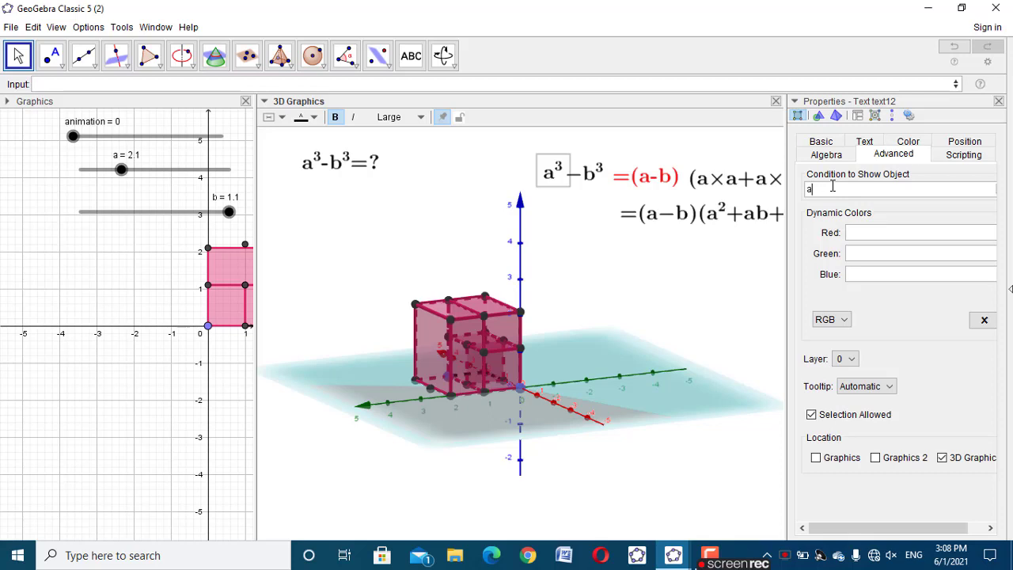
type("imation>0.1")
left_click(998, 101)
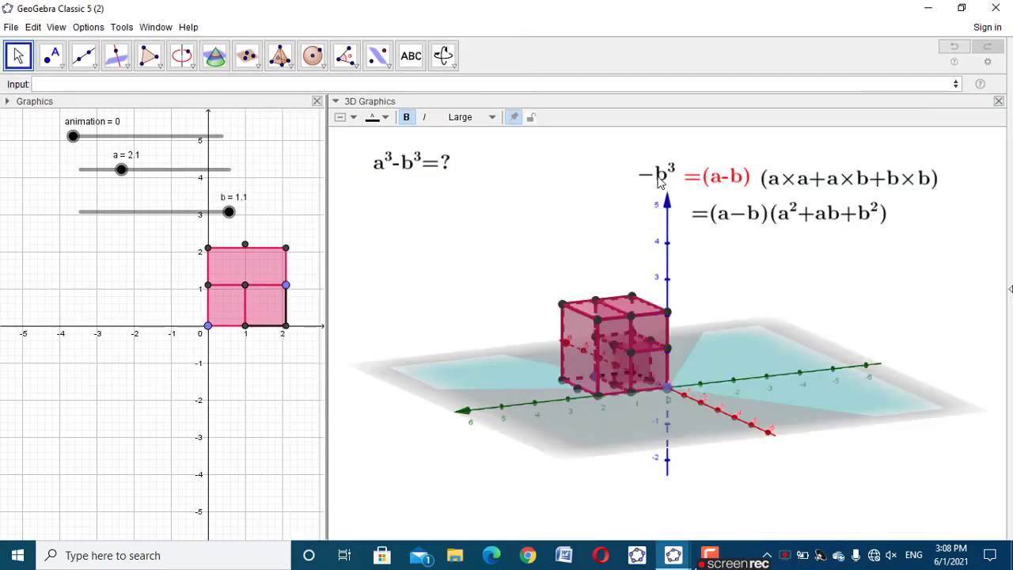
Set the −b³ text to show only when animation>0.5
left_click(657, 174)
right_click(662, 179)
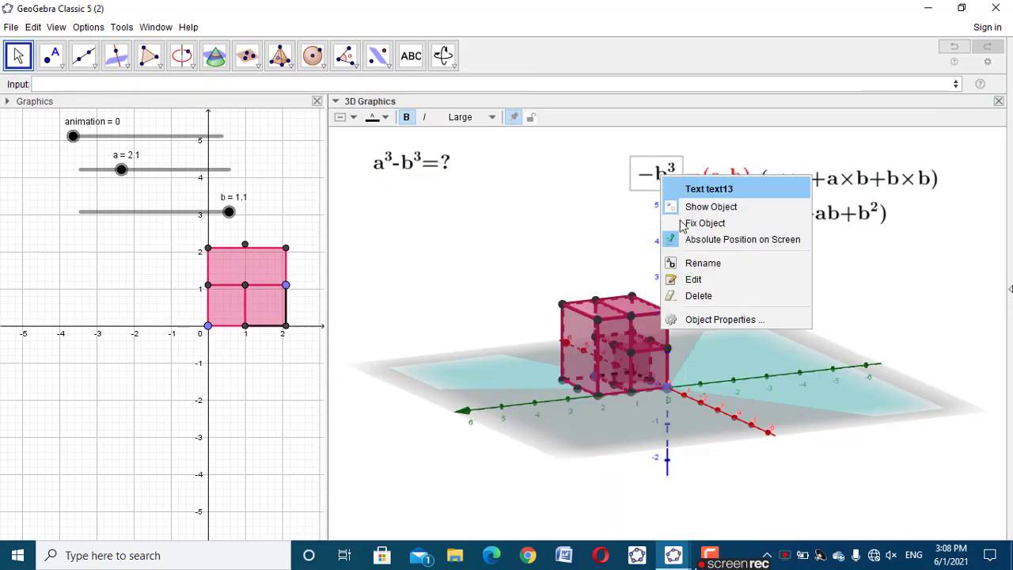
left_click(692, 319)
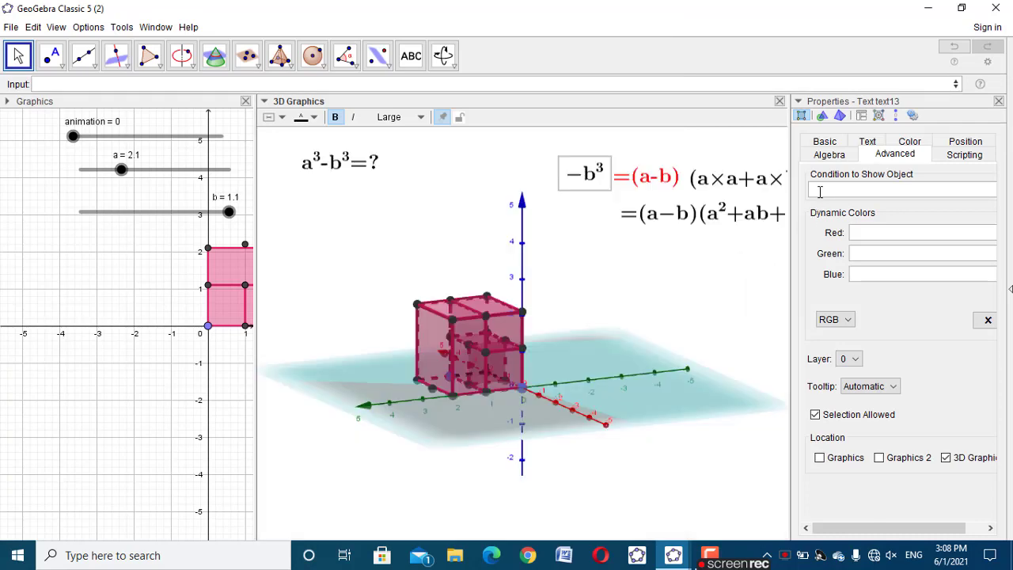
left_click(819, 190)
type("animation>0.5")
left_click(998, 105)
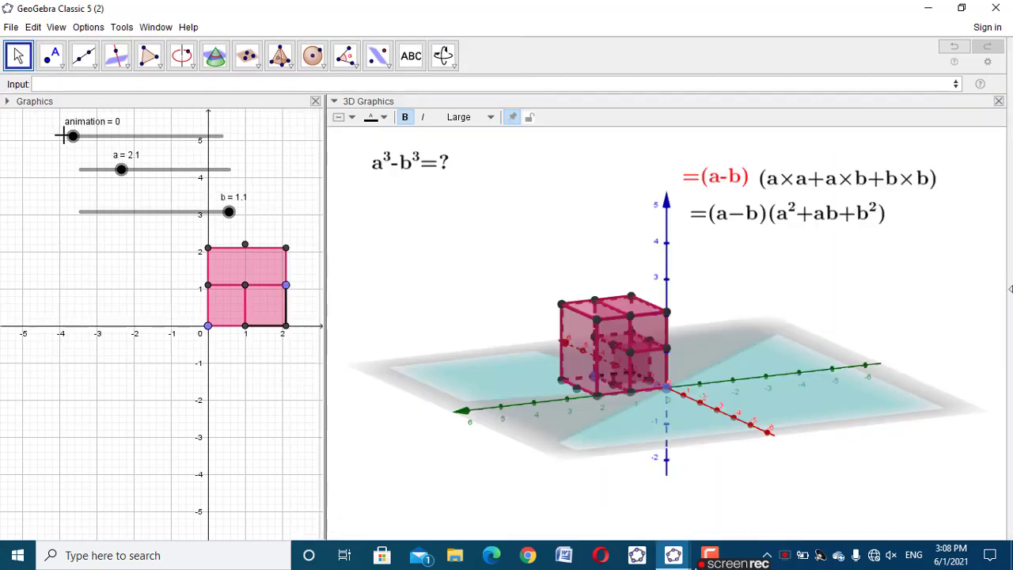
With the animation slider at 0.8, color the −b³ text black and the a³ text blue
mouse_move(74, 136)
left_mouse_down()
mouse_move(103, 138)
mouse_move(79, 136)
left_mouse_up()
left_click(656, 184)
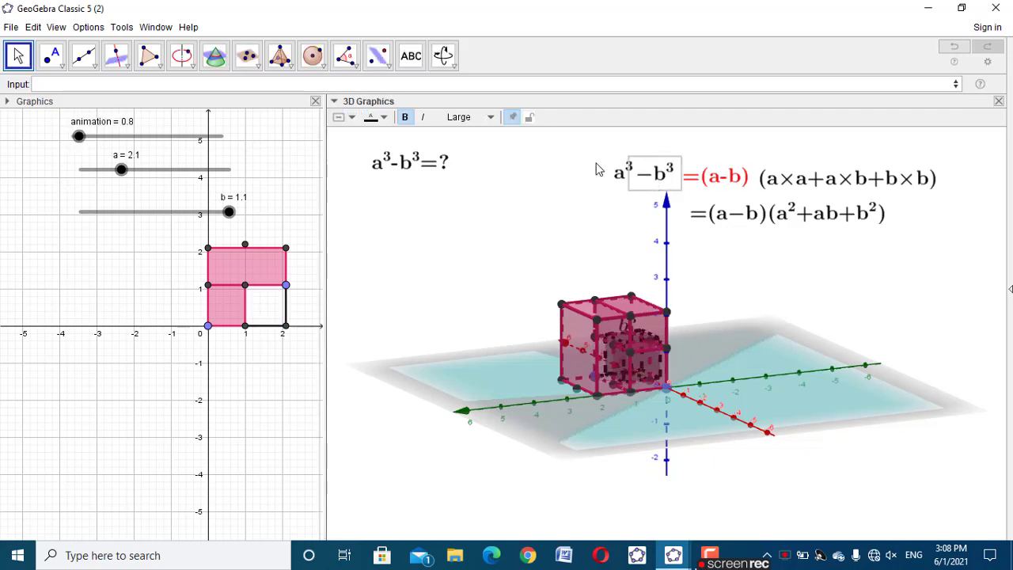
left_click(385, 118)
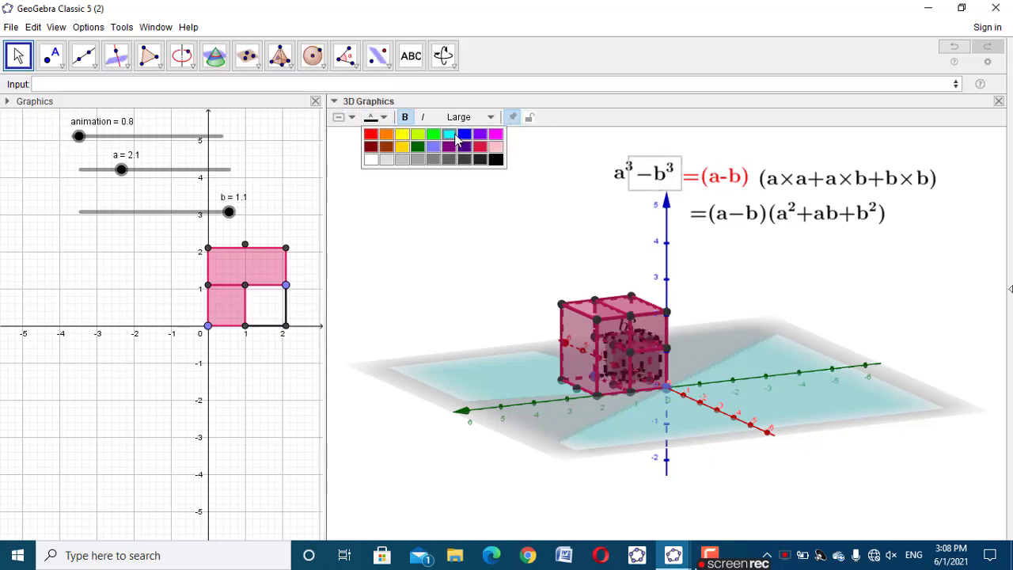
left_click(495, 159)
left_click(618, 179)
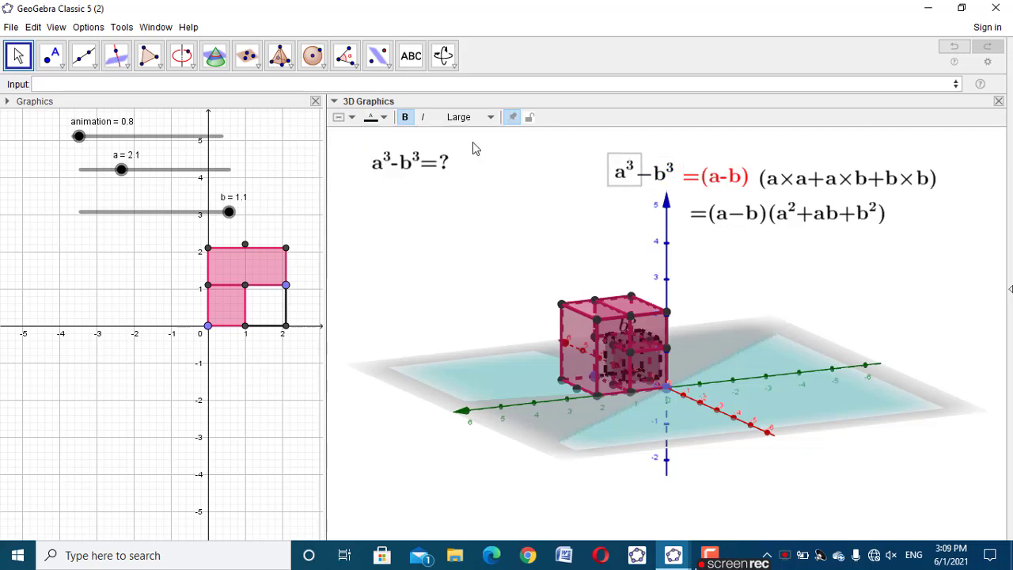
left_click(385, 118)
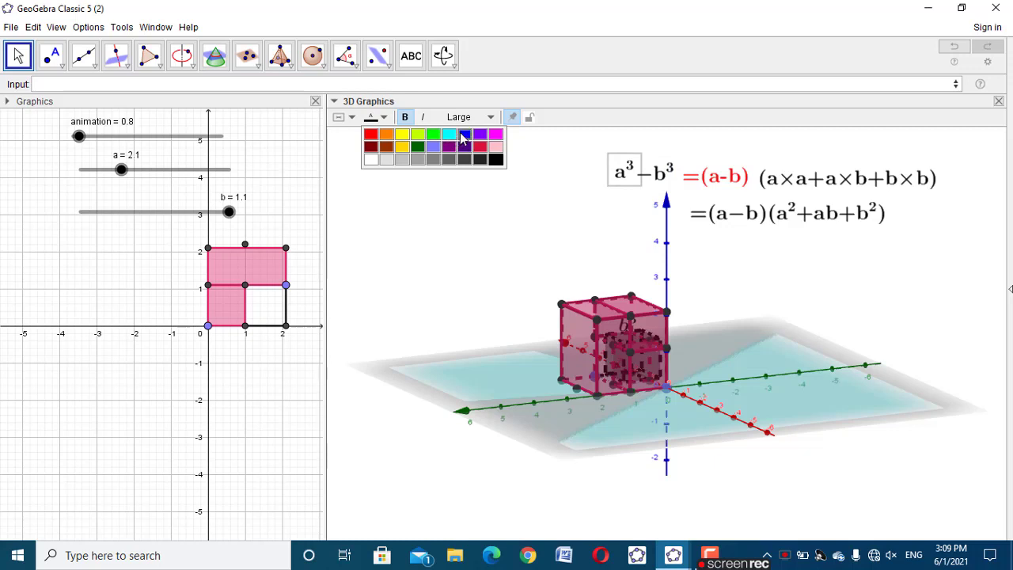
left_click(464, 134)
Raise the red =(a-b) text level with −b³ and, with animation at 20, show it only when animation>12, copying that condition
left_click(703, 181)
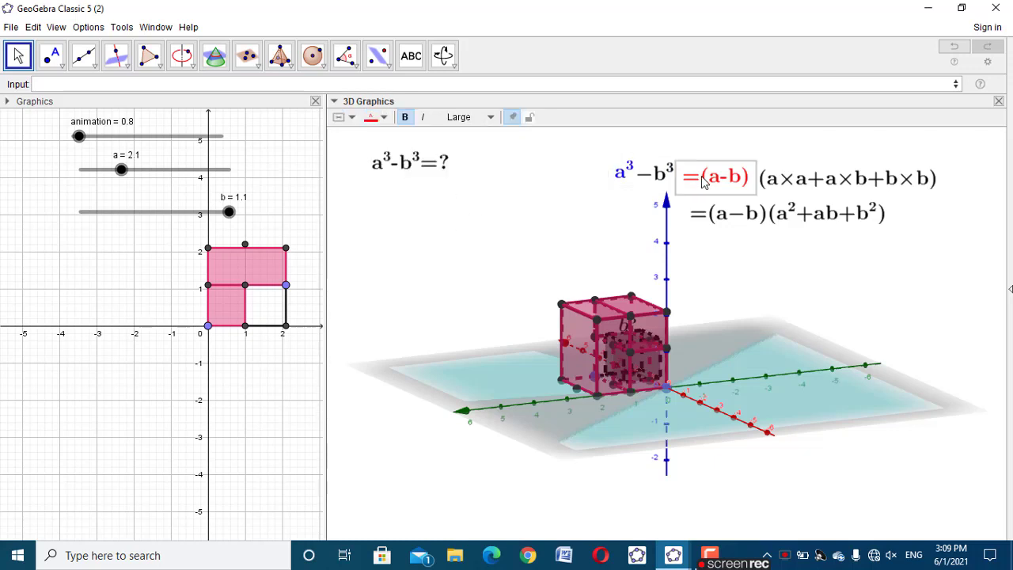
left_click_drag(702, 177, 702, 173)
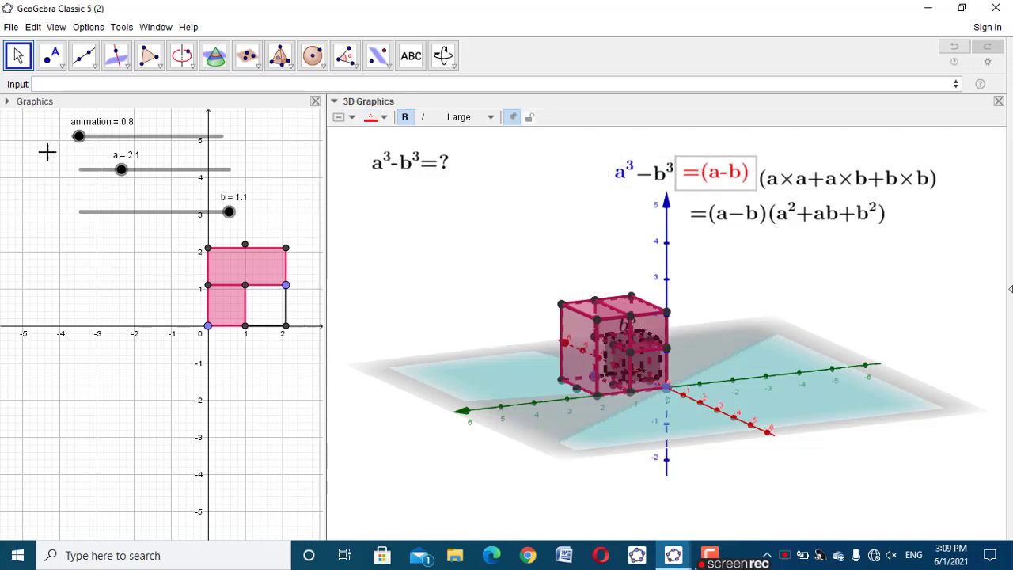
left_click_drag(79, 137, 261, 152)
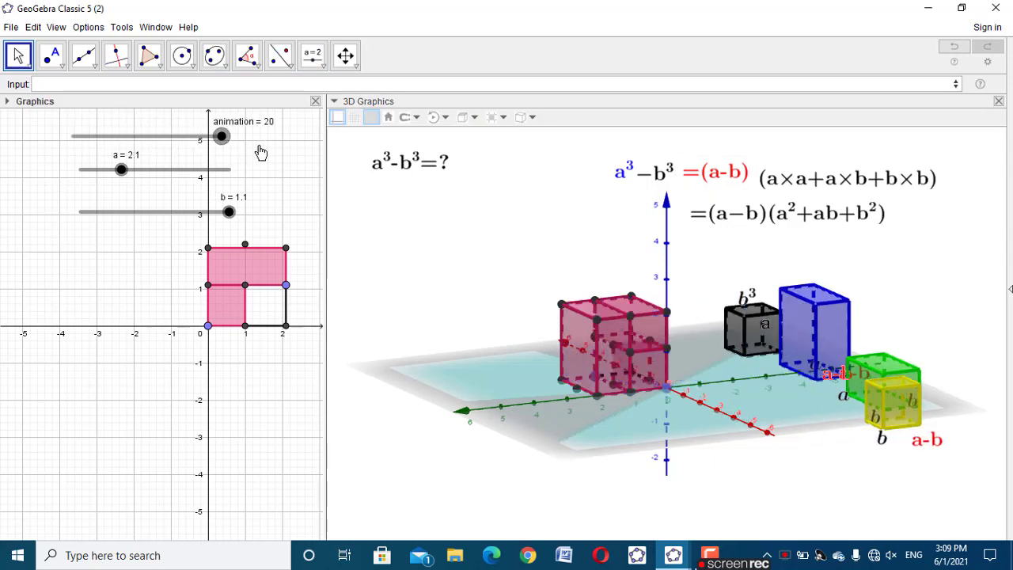
left_click(714, 180)
right_click(712, 175)
left_click(768, 320)
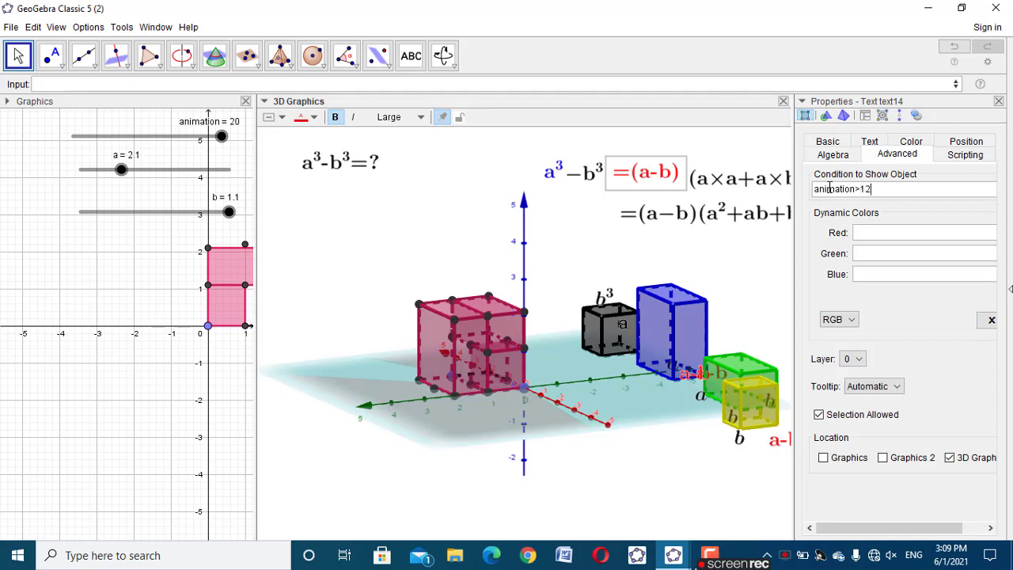
triple_click(830, 187)
key("ctrl+c")
left_click(998, 101)
Apply the copied condition animation>12 to the (a×a+a×b+b×b) text
right_click(832, 179)
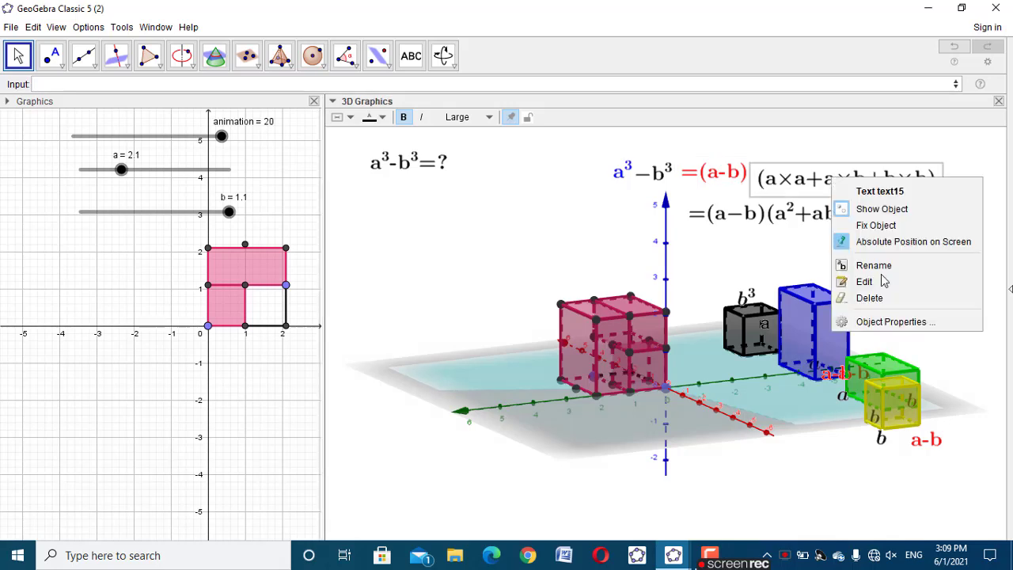
left_click(894, 321)
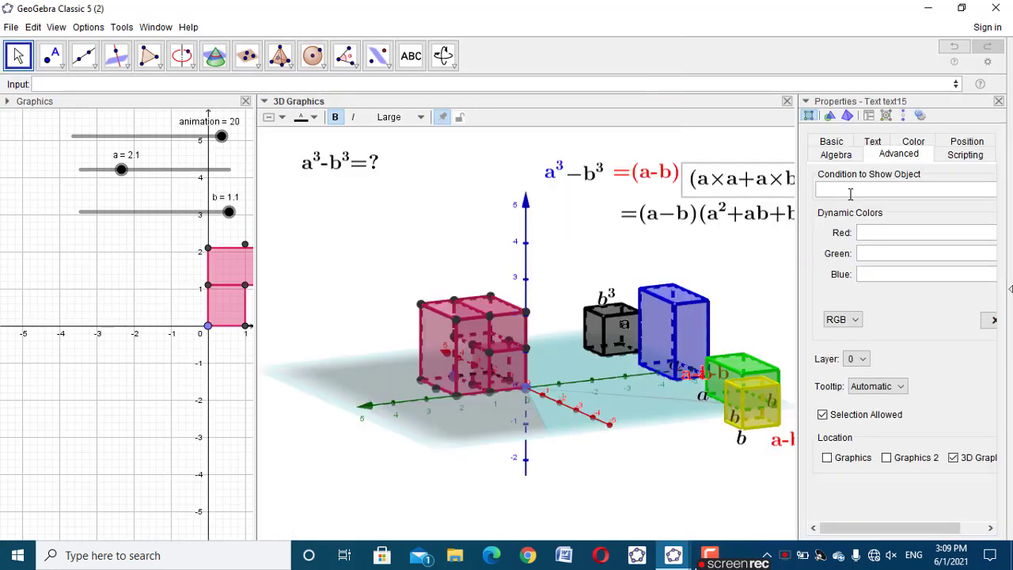
key("ctrl+v")
left_click(998, 101)
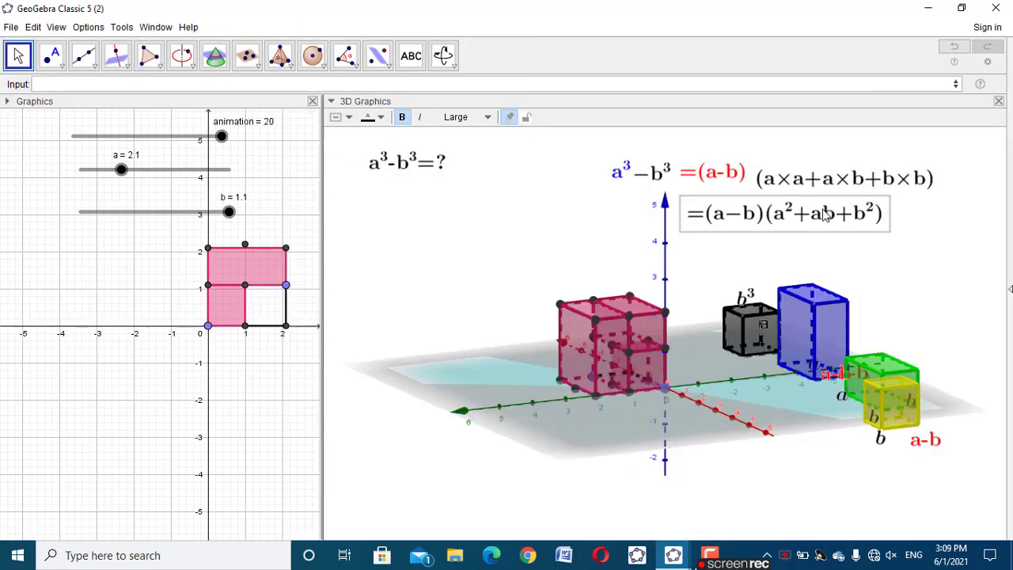
Apply the copied condition animation>12 to the =(a−b)(a²+ab+b²) text
right_click(824, 213)
left_click(878, 353)
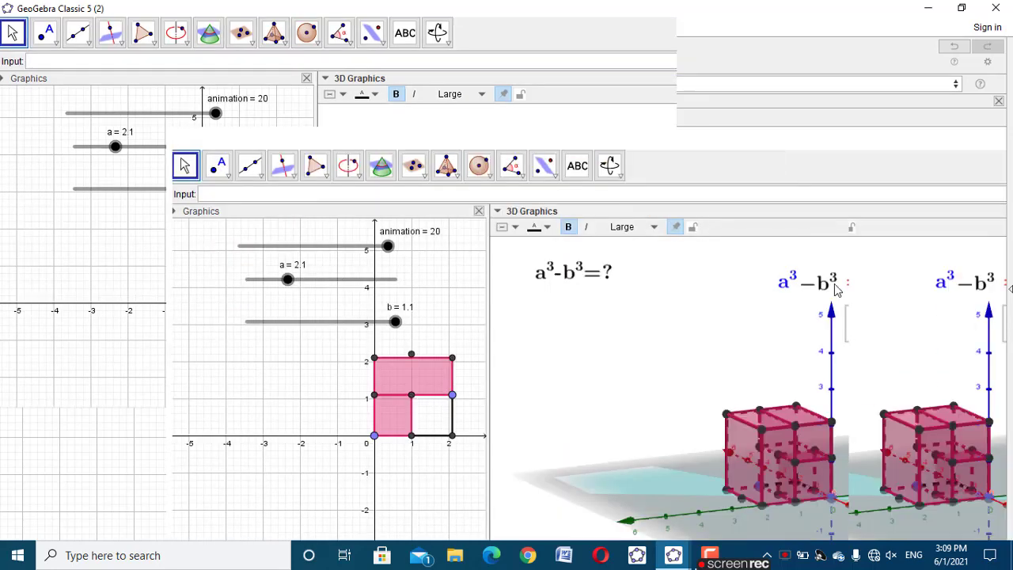
left_click(834, 192)
key("ctrl+v")
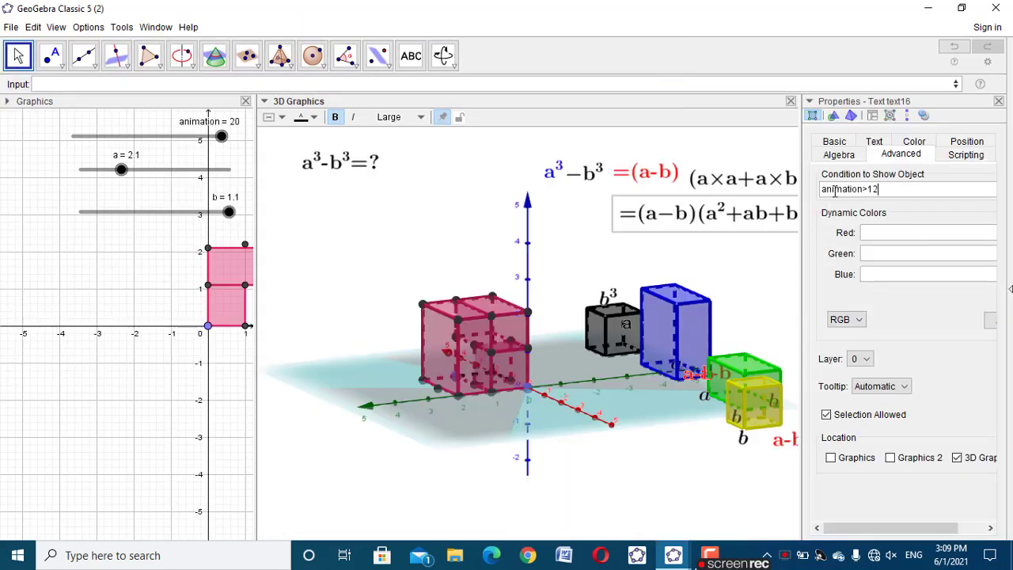
left_click(998, 102)
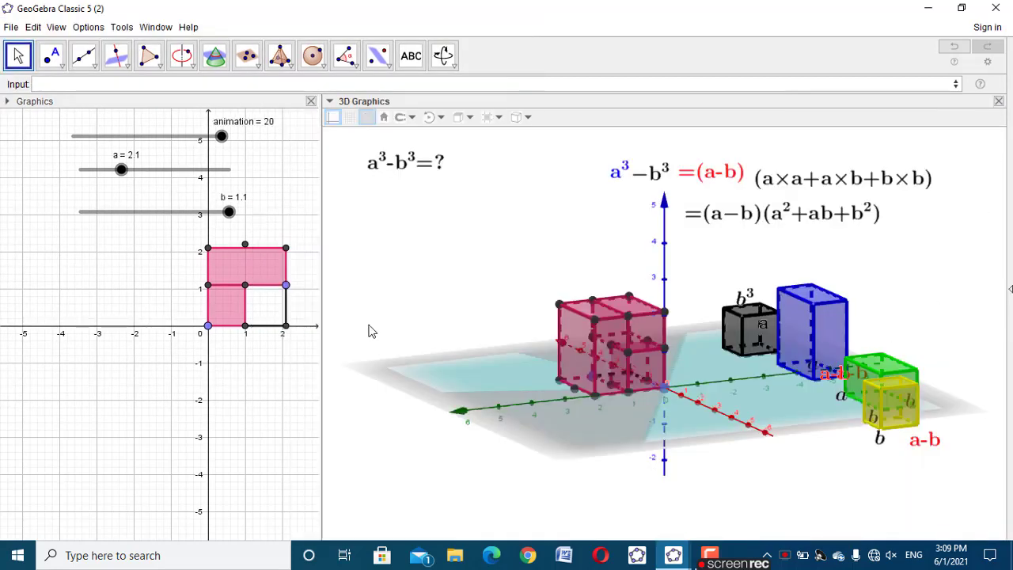
Hide the axes and the built-in plane in the 3D view, leaving the grid off
right_click(572, 275)
left_click(596, 306)
right_click(506, 261)
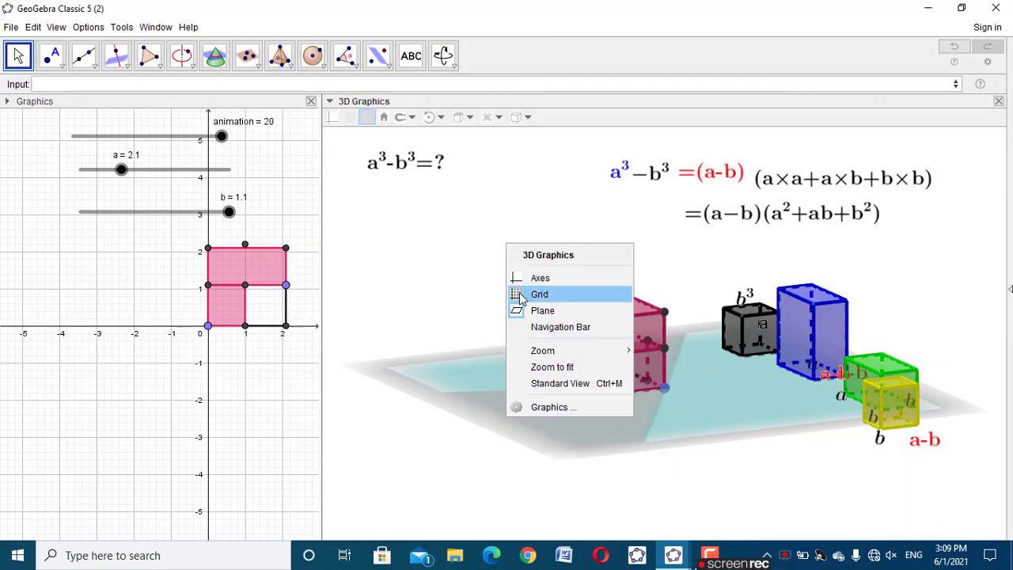
left_click(522, 294)
right_click(487, 258)
left_click(522, 301)
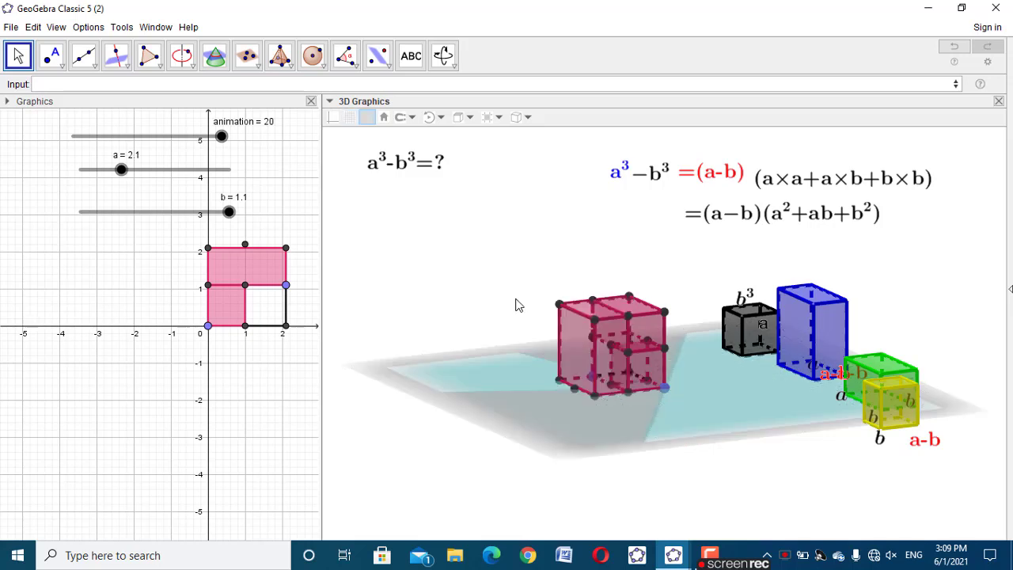
right_click(516, 299)
left_click(553, 367)
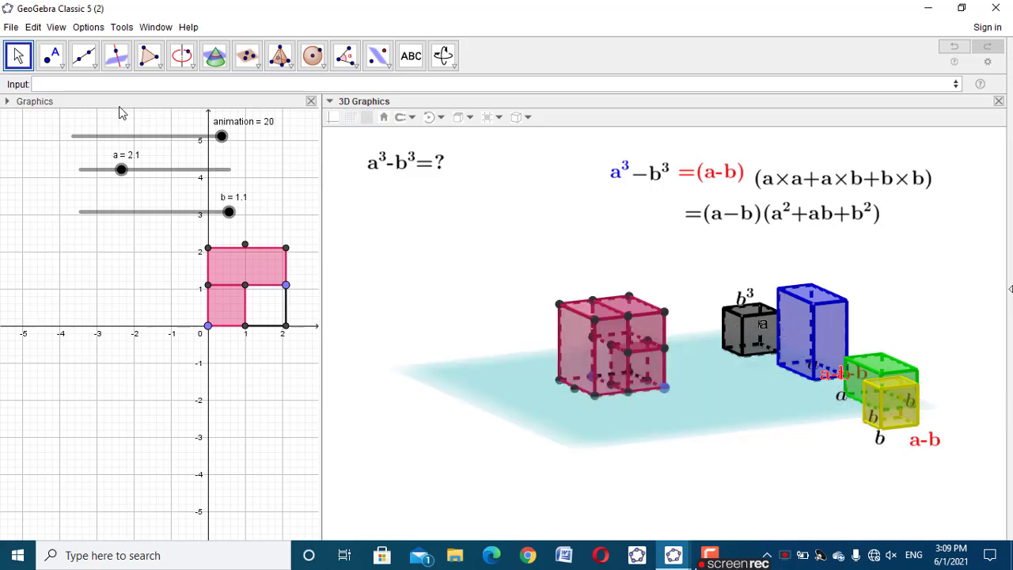
Show the Algebra view and hide the plane f: z = 0 and point A, keeping slider a visible
left_click(56, 28)
left_click(79, 47)
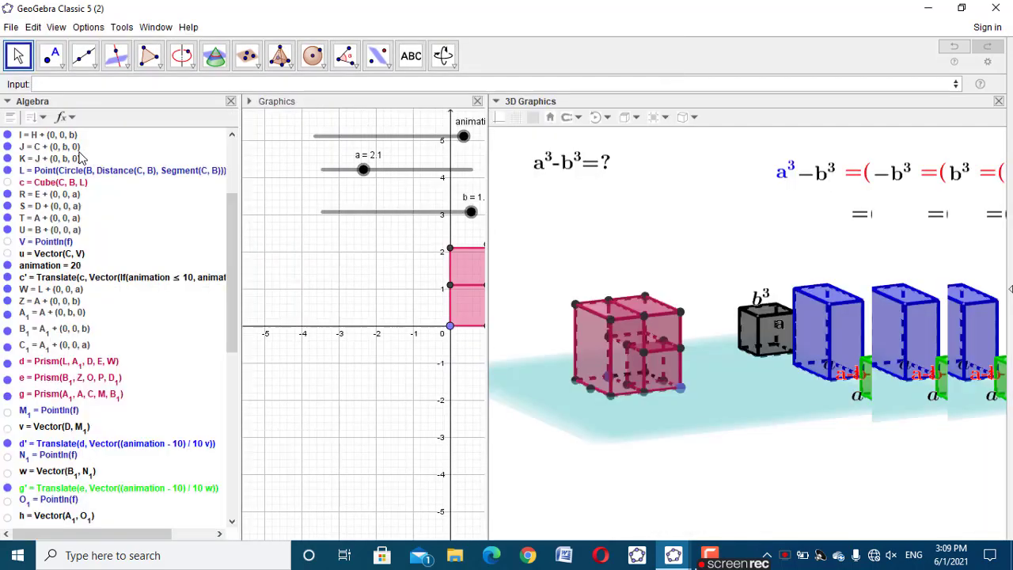
scroll(43, 196, "up", 2)
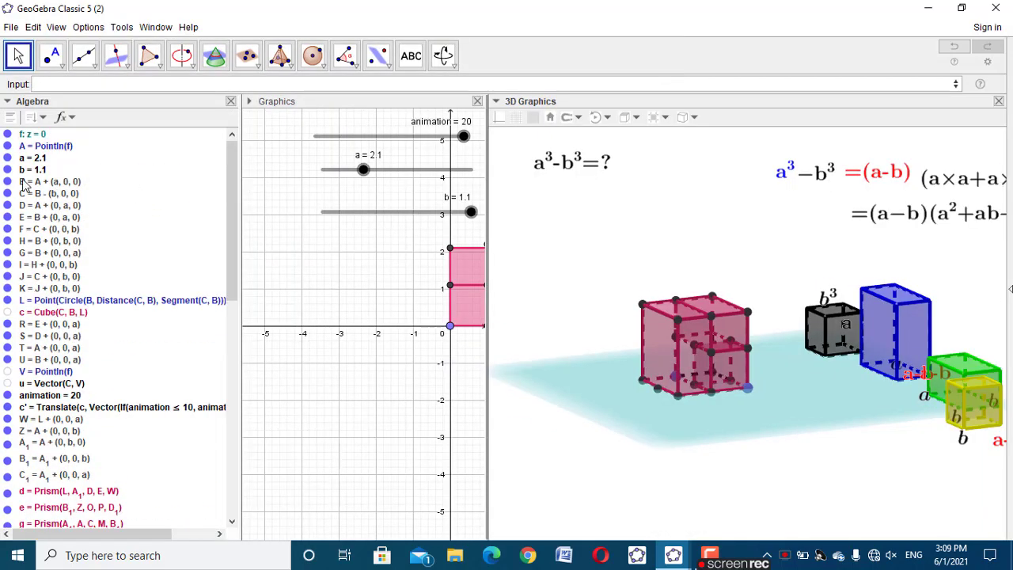
left_click(7, 134)
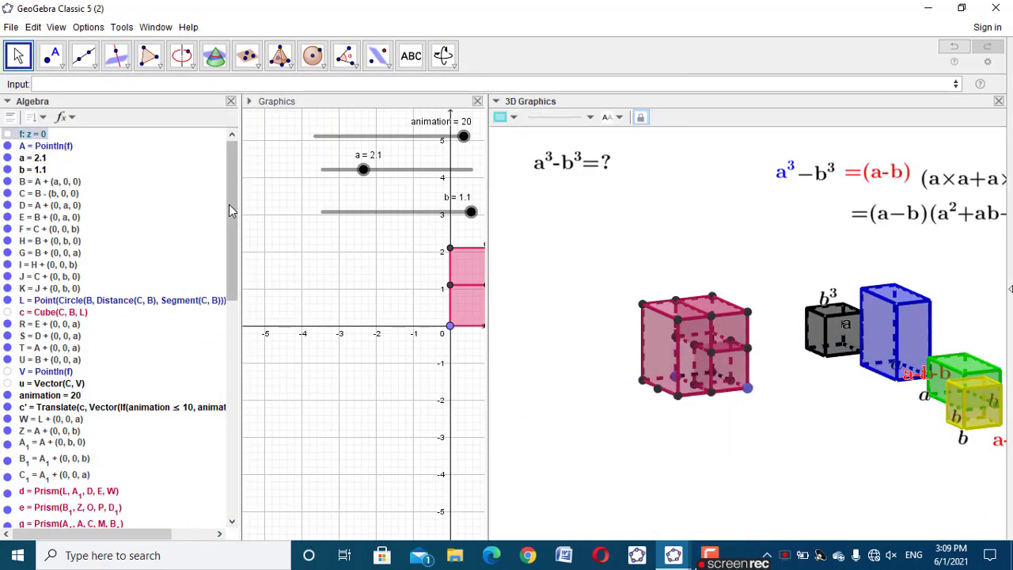
mouse_move(228, 205)
left_mouse_down()
mouse_move(233, 254)
mouse_move(231, 192)
left_mouse_up()
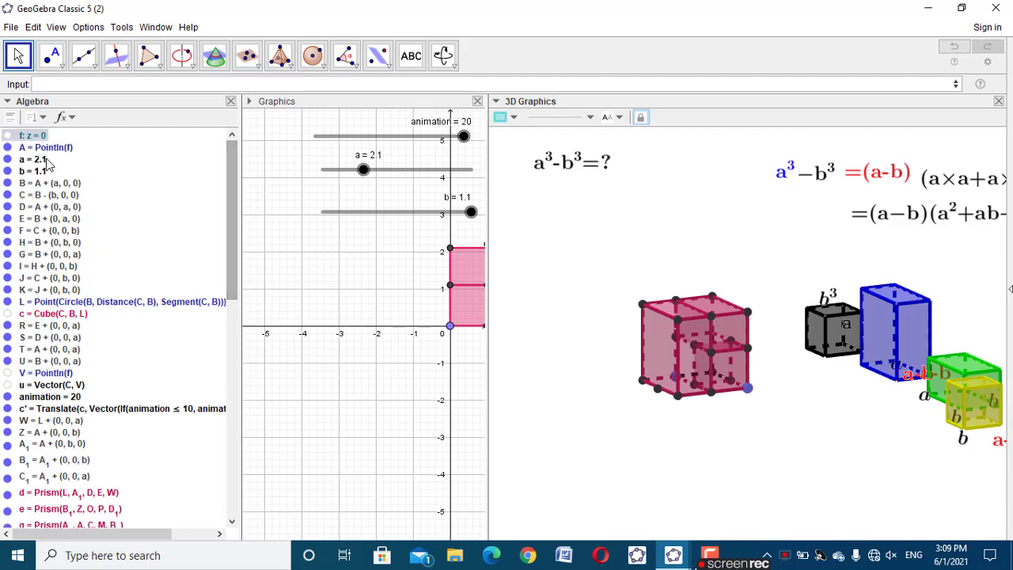
left_click(6, 148)
left_click(7, 160)
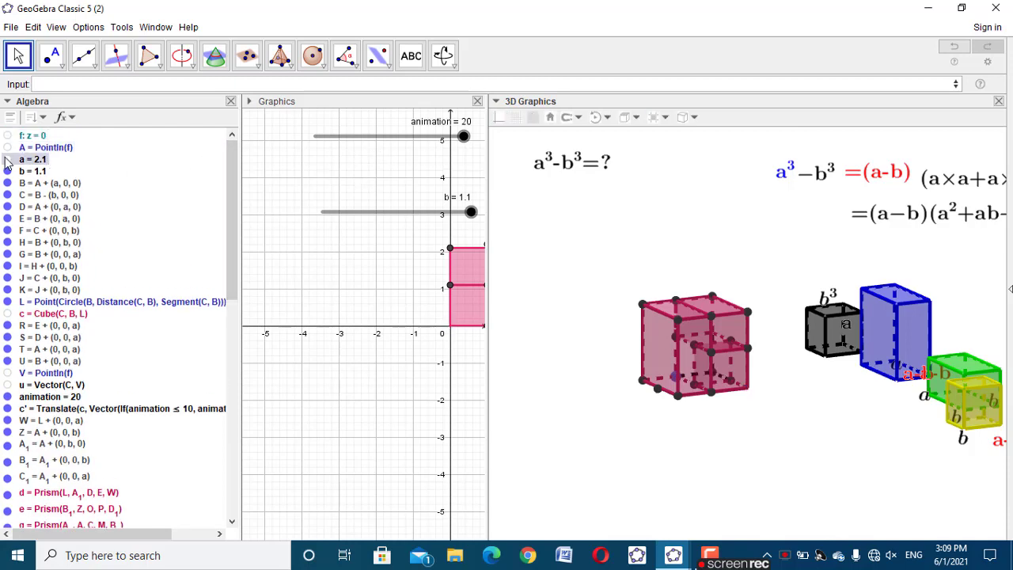
left_click(8, 184)
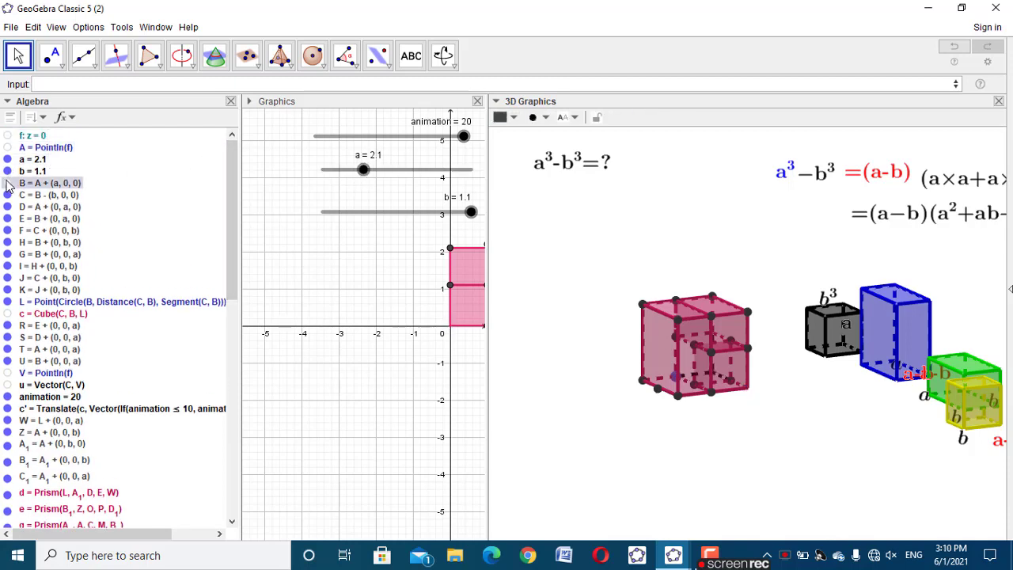
left_click(7, 195)
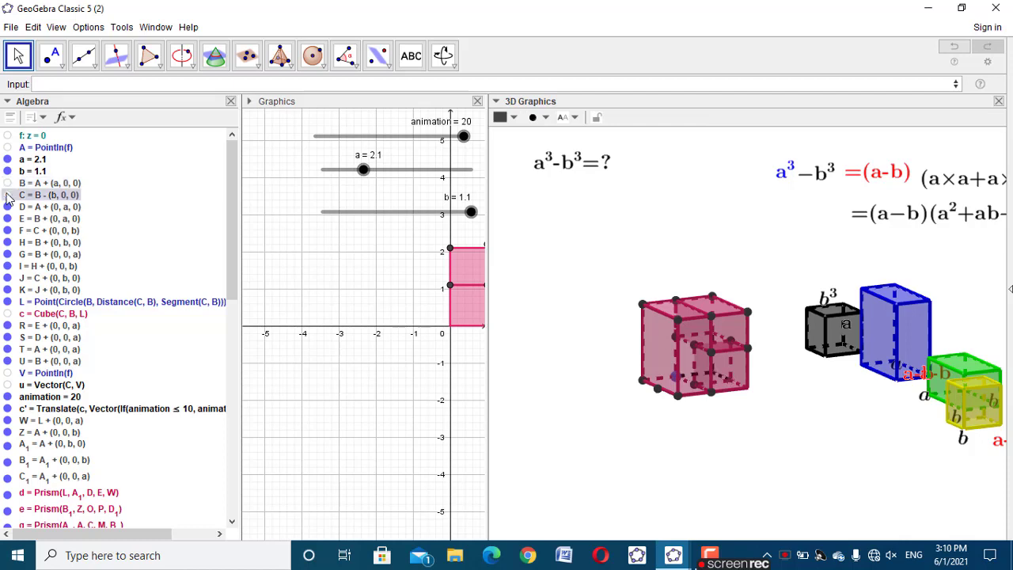
left_click(7, 207)
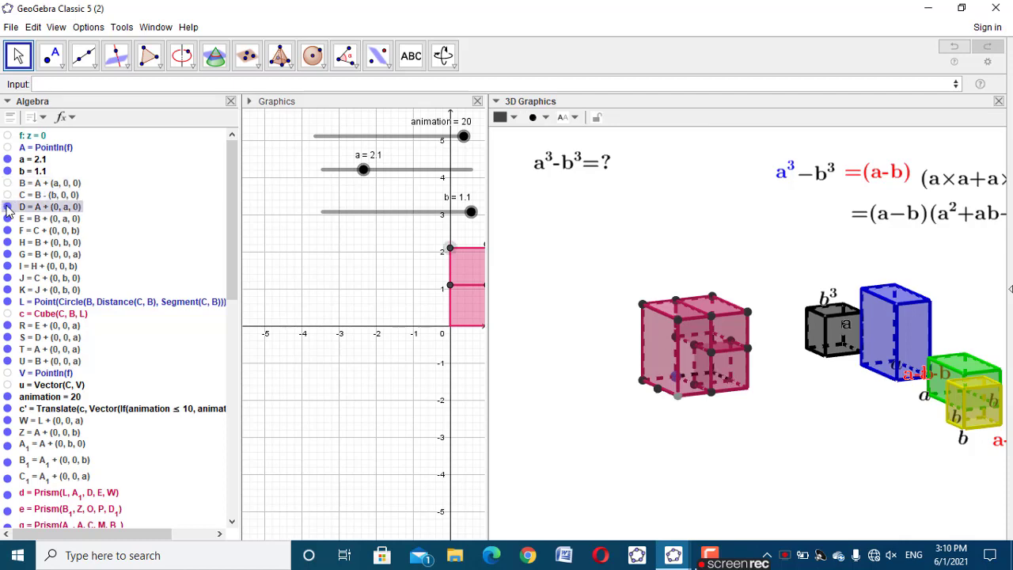
left_click(7, 194)
left_click(7, 184)
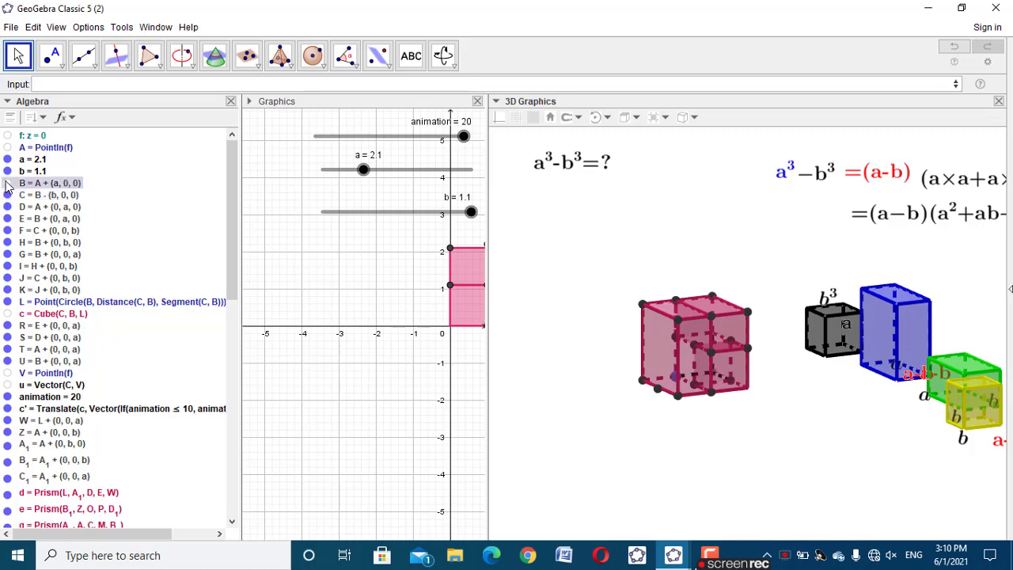
Change the colour of prisms d, e and g to blue
left_click_drag(231, 231, 242, 299)
left_click(101, 326)
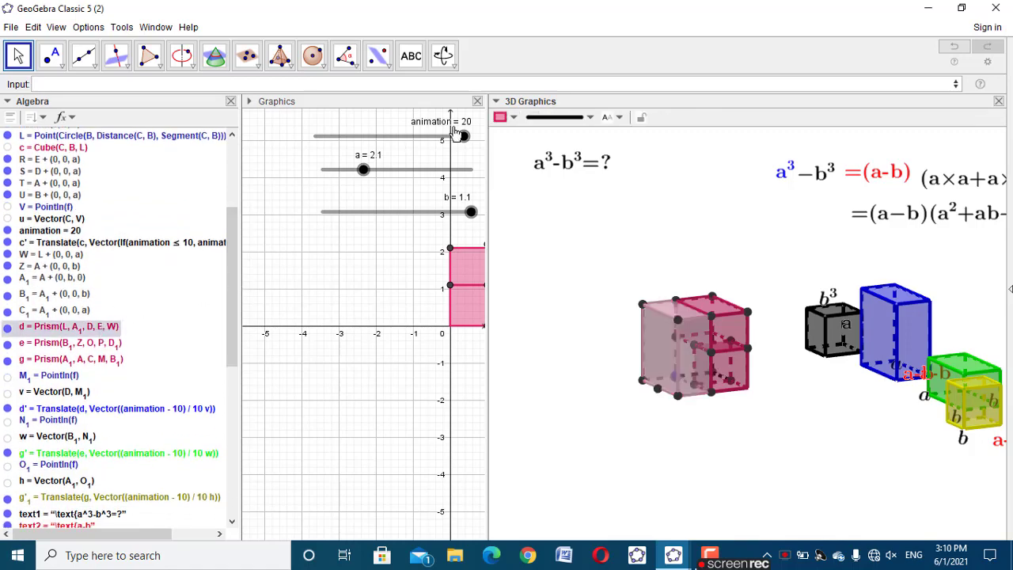
left_click(513, 118)
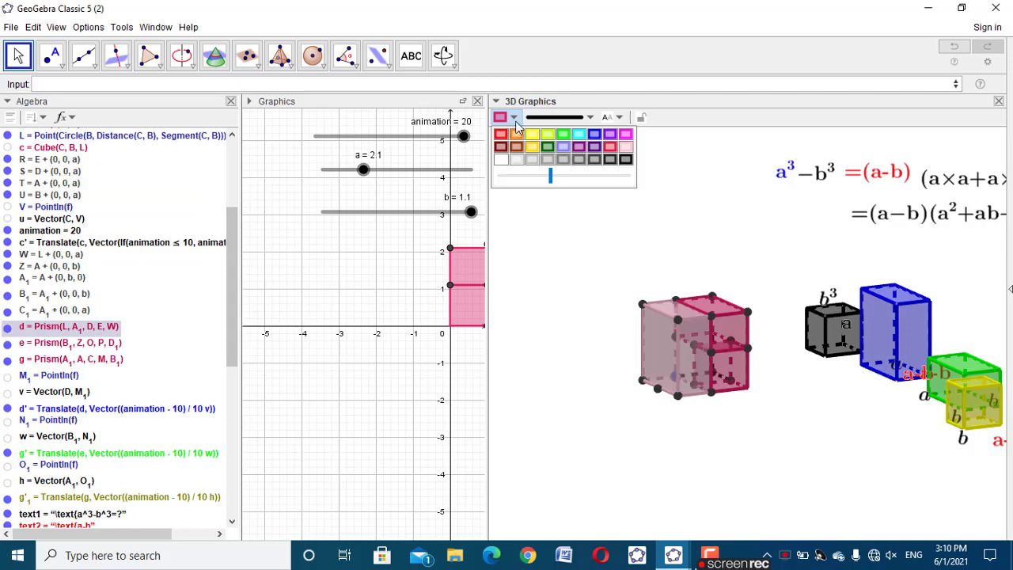
left_click(594, 134)
left_click(103, 344)
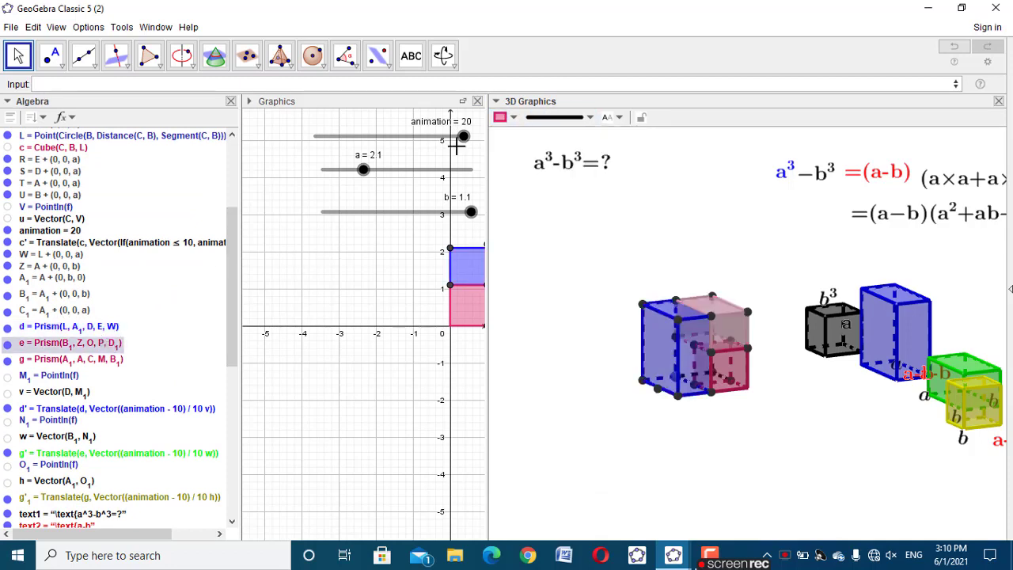
left_click(513, 118)
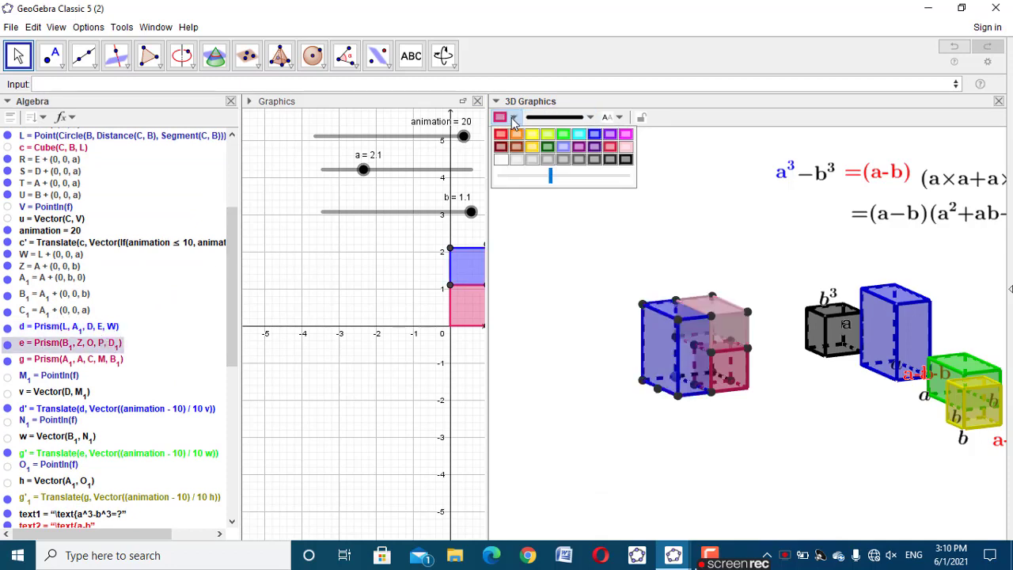
left_click(594, 134)
left_click(101, 360)
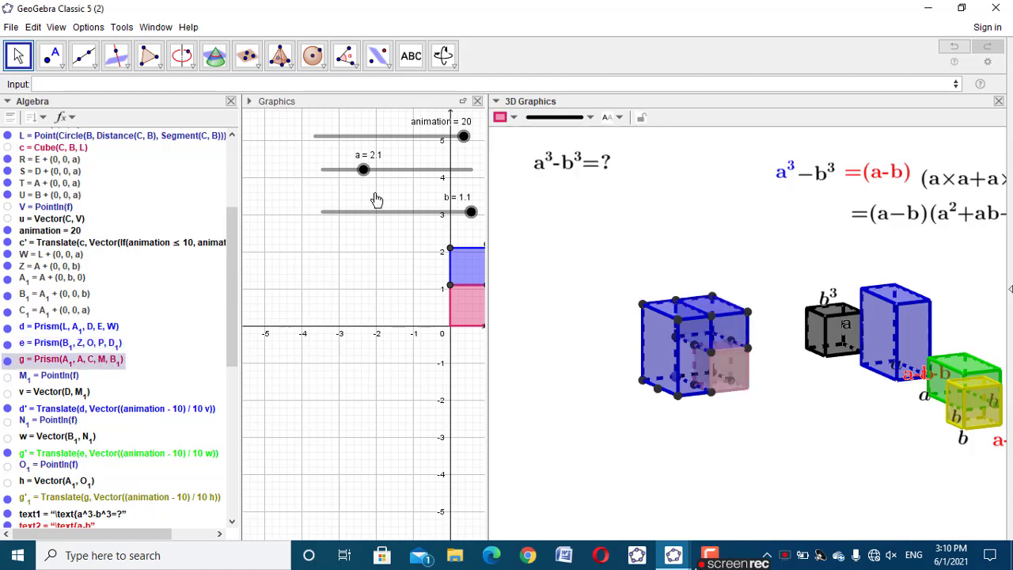
left_click(514, 118)
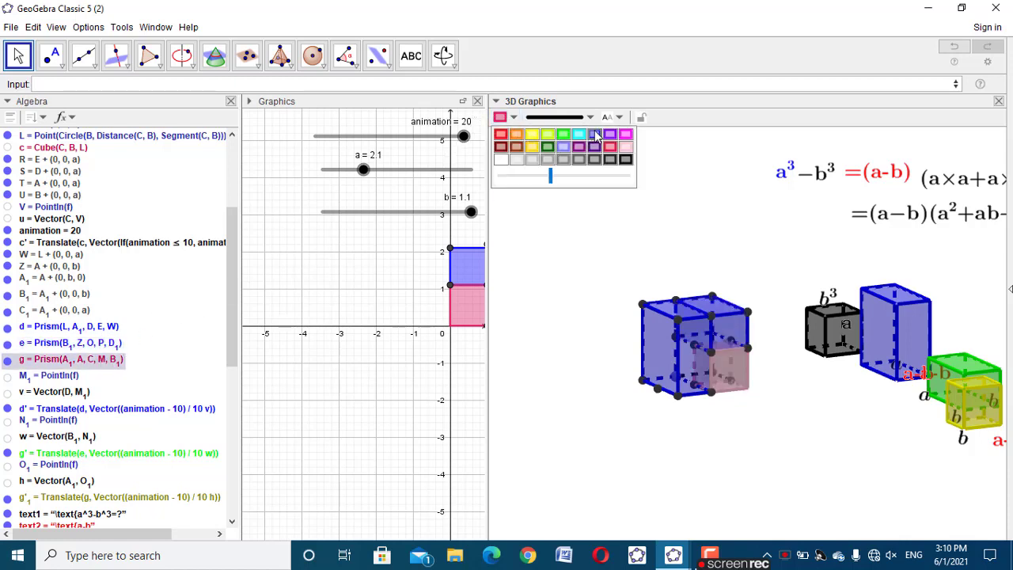
left_click(594, 133)
left_click(358, 299)
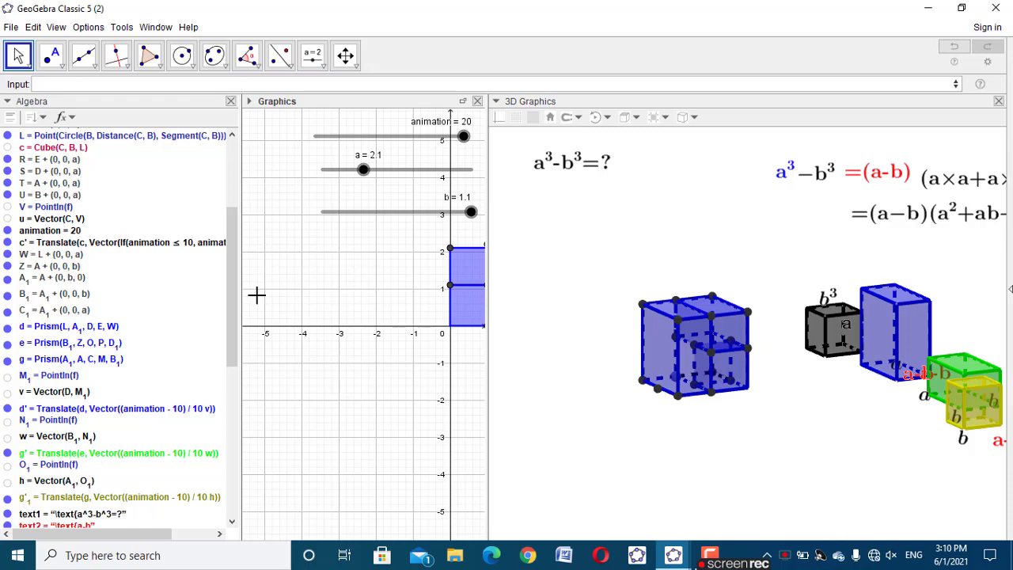
Change the colour of the hidden cube c to blue and test the model with the animation slider
left_click(62, 148)
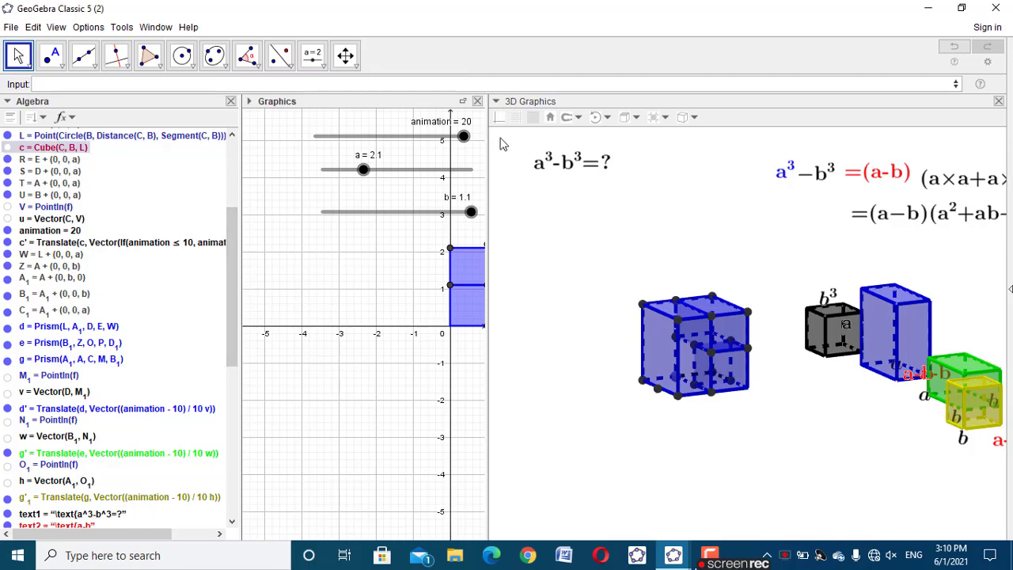
right_click(52, 150)
left_click(84, 263)
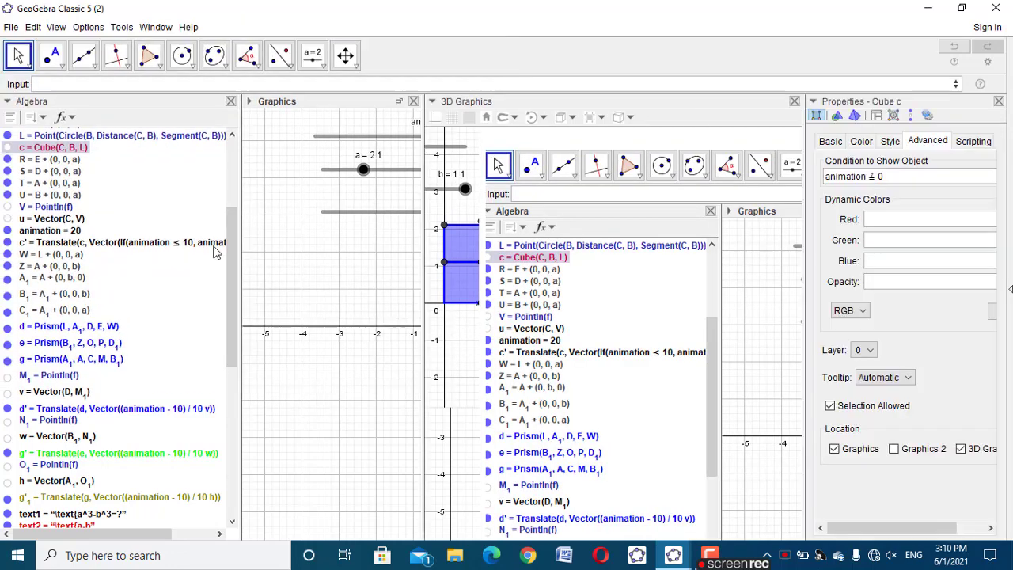
left_click(860, 142)
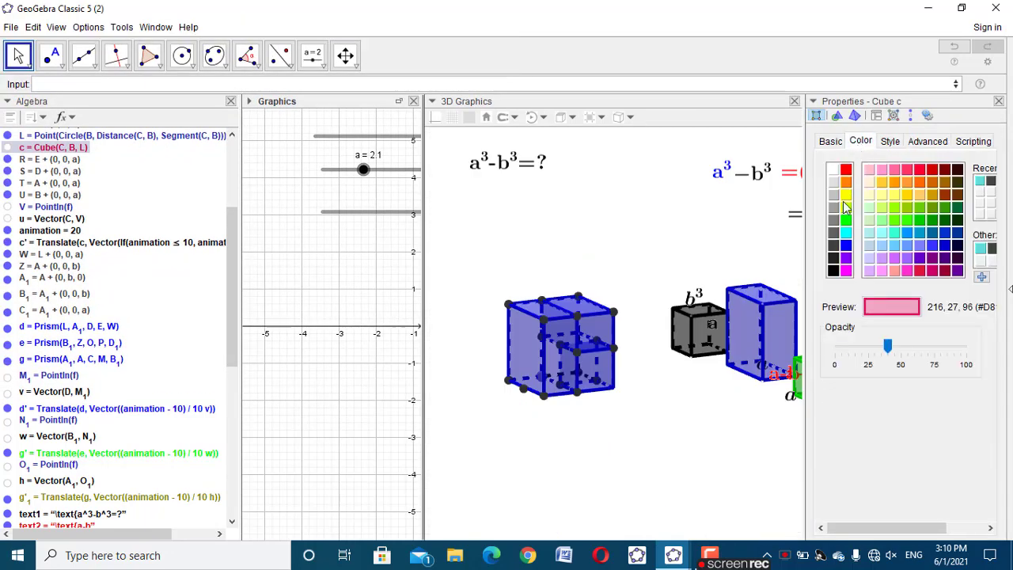
left_click(845, 246)
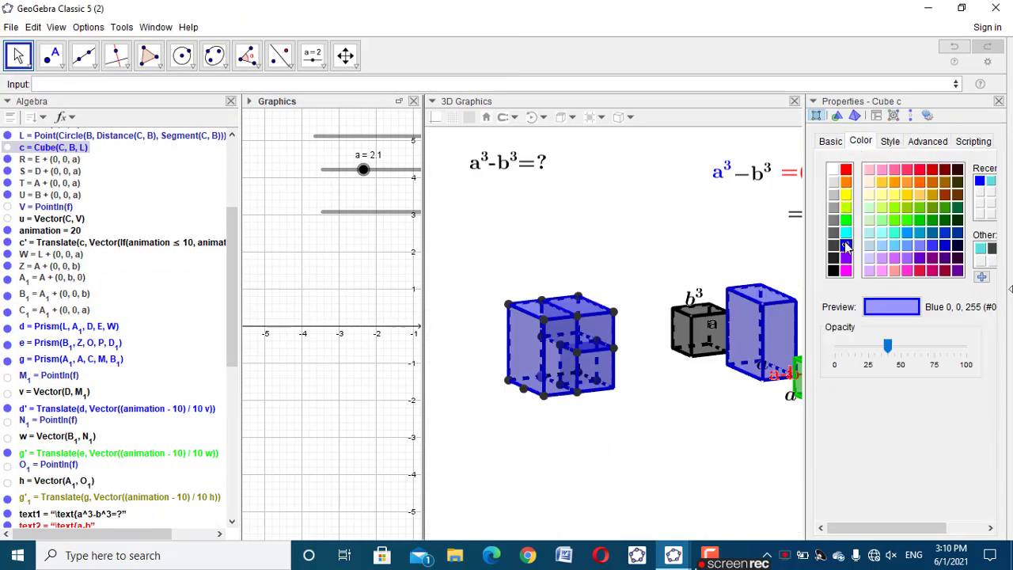
left_click(999, 102)
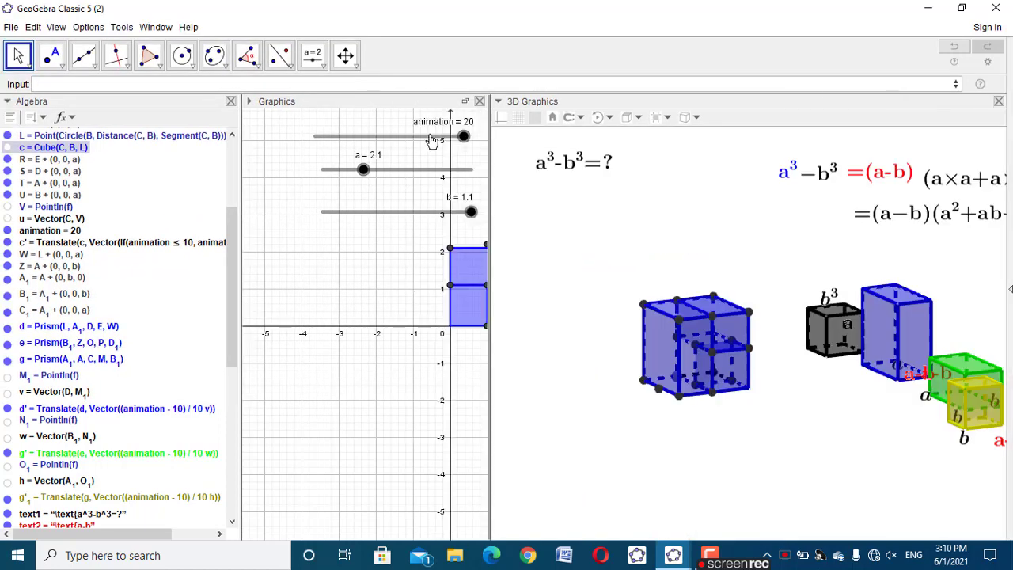
left_click_drag(463, 136, 492, 128)
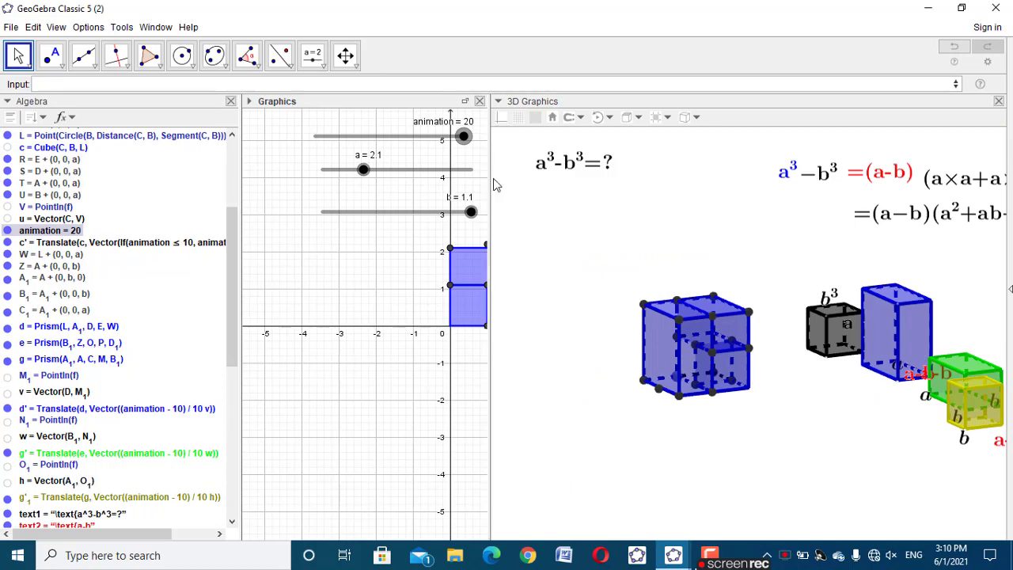
Close the Algebra view and remove the blue prism outlines and their points from the 2D Graphics view, keeping them in 3D Graphics
left_click(231, 101)
left_click_drag(274, 240, 182, 267)
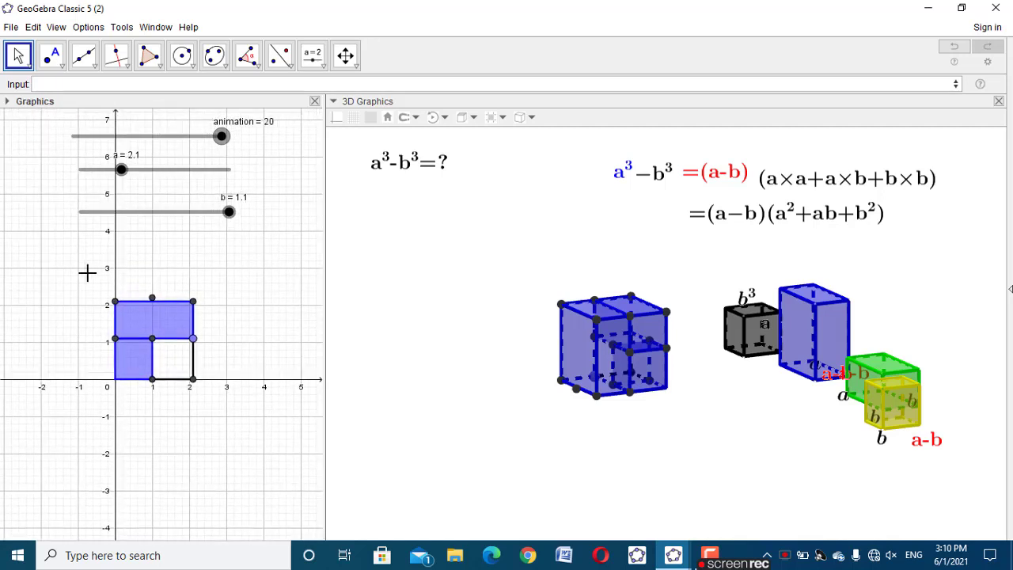
left_click_drag(86, 272, 288, 444)
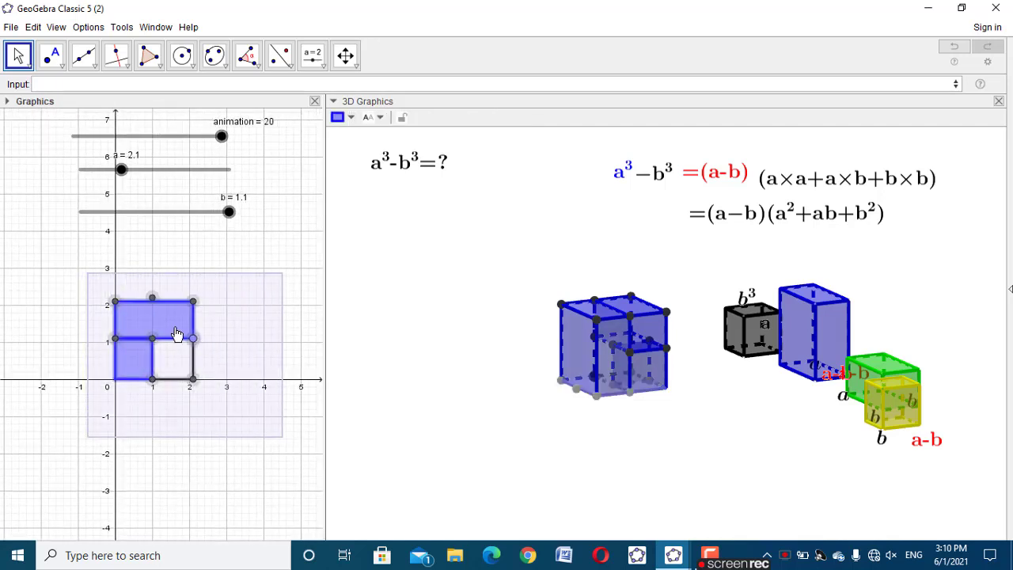
right_click(176, 328)
left_click(235, 455)
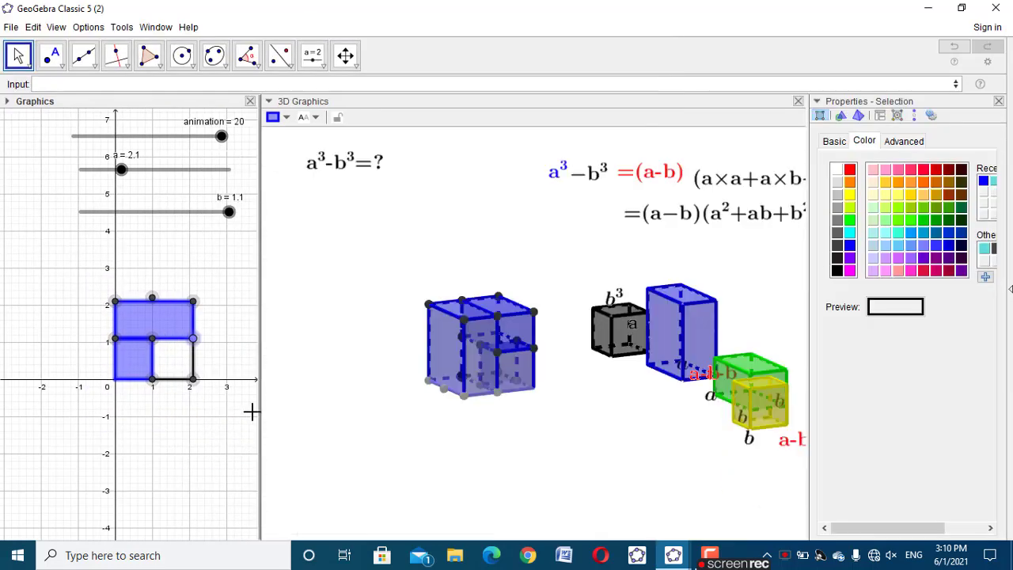
left_click(899, 148)
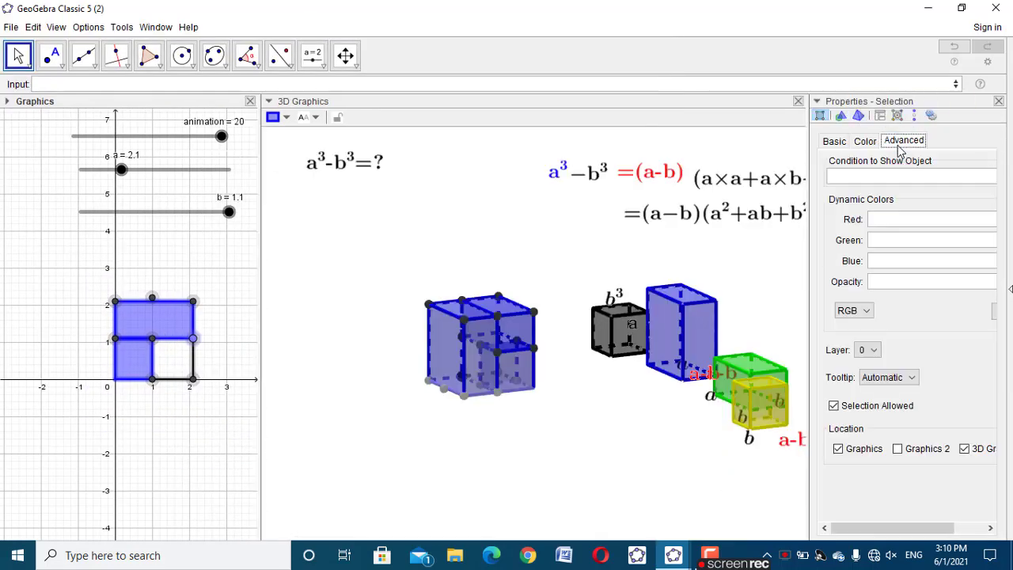
left_click(838, 448)
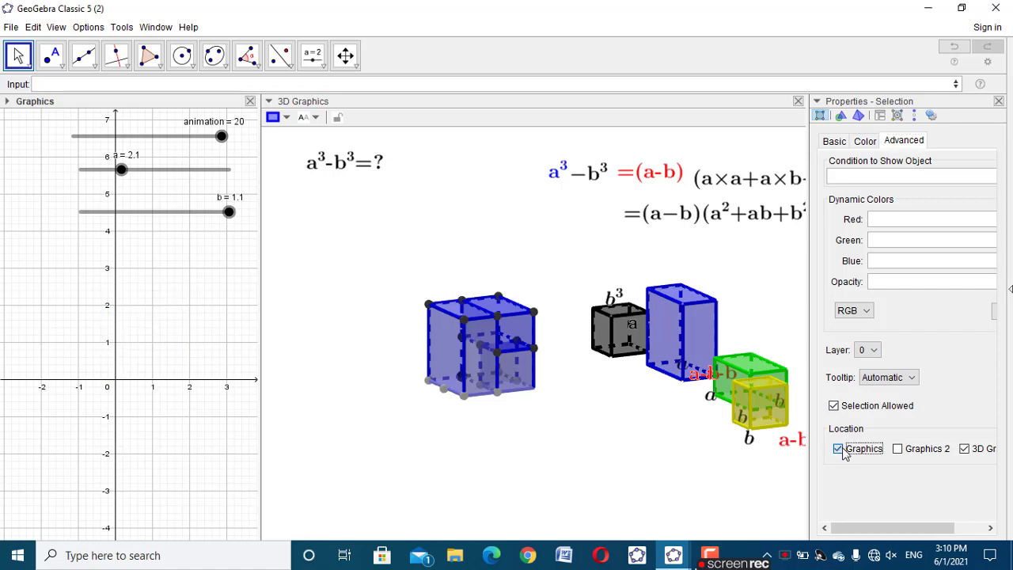
left_click(998, 102)
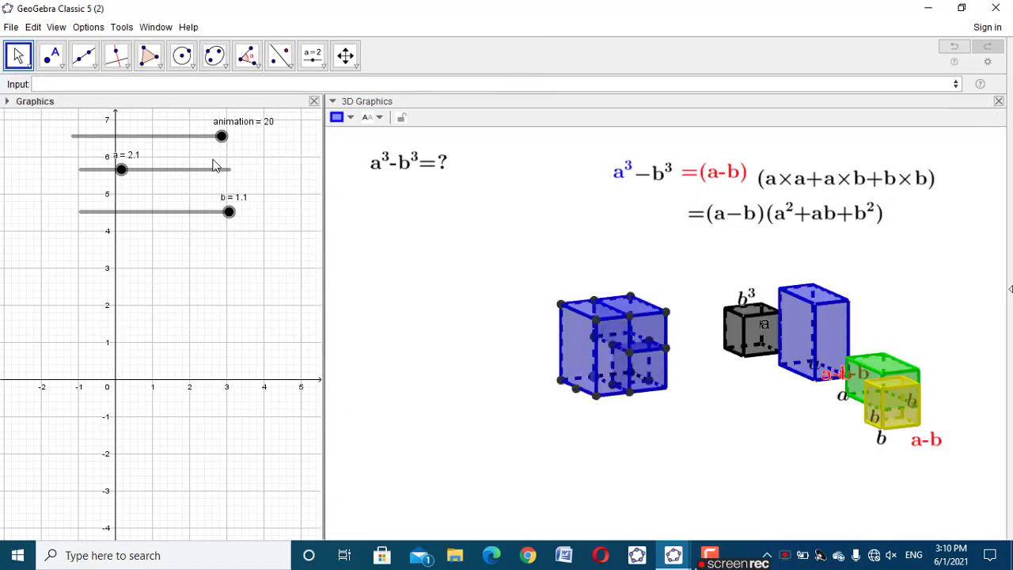
Give the animation slider the caption Animation and set its line width to 80 px
right_click(217, 143)
left_click(264, 296)
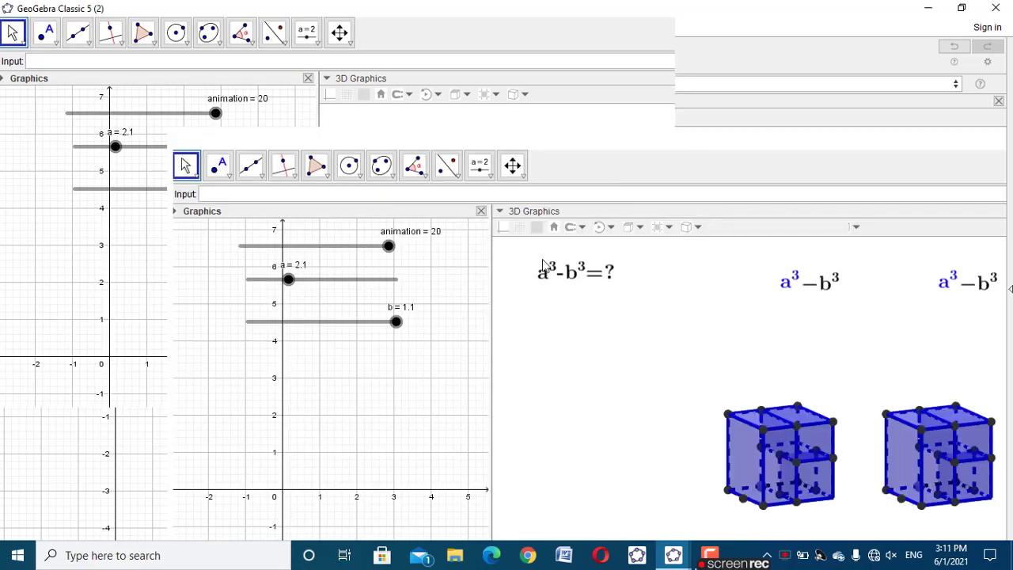
left_click(842, 155)
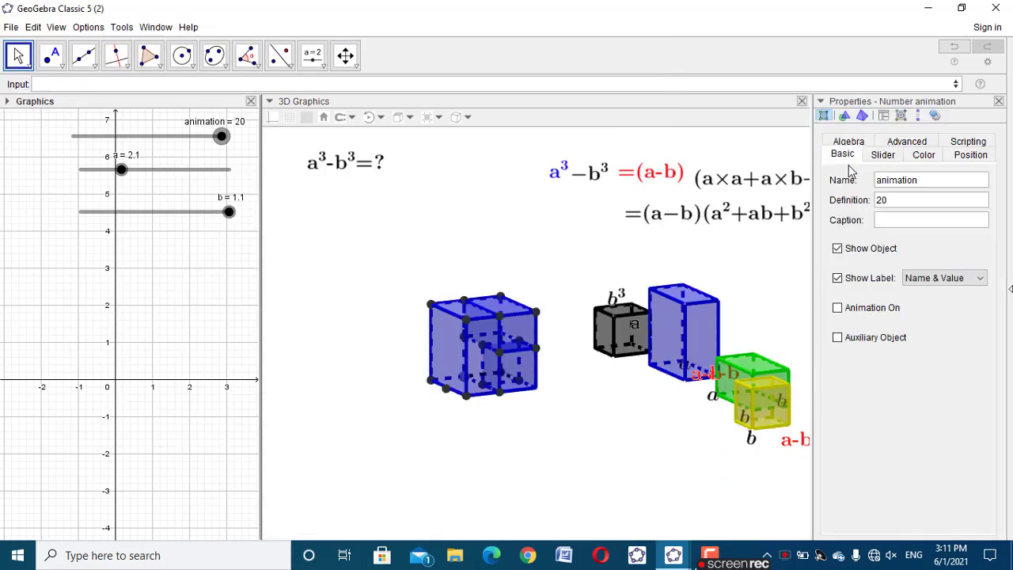
left_click(884, 223)
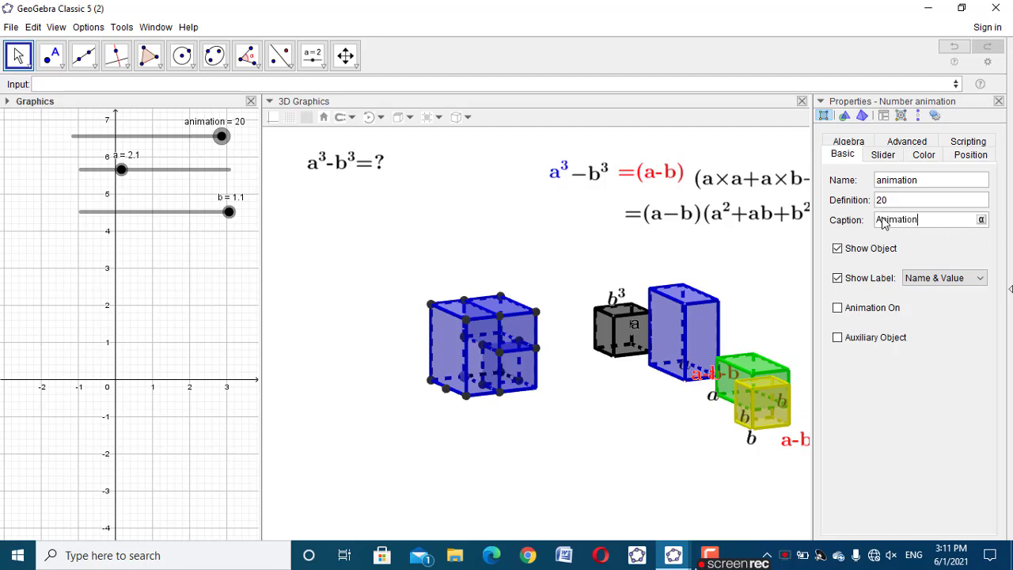
left_click(881, 156)
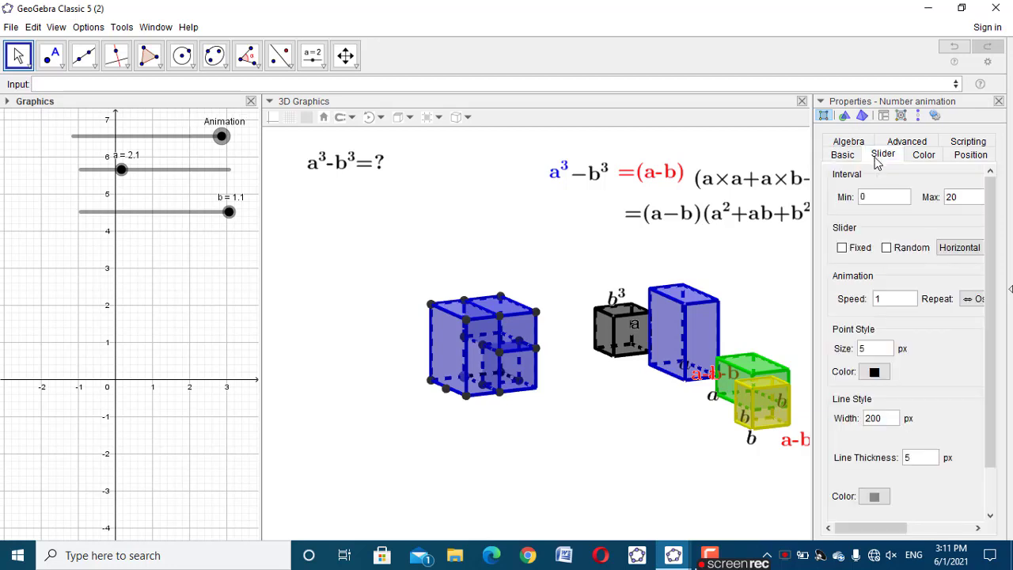
double_click(868, 419)
type("80")
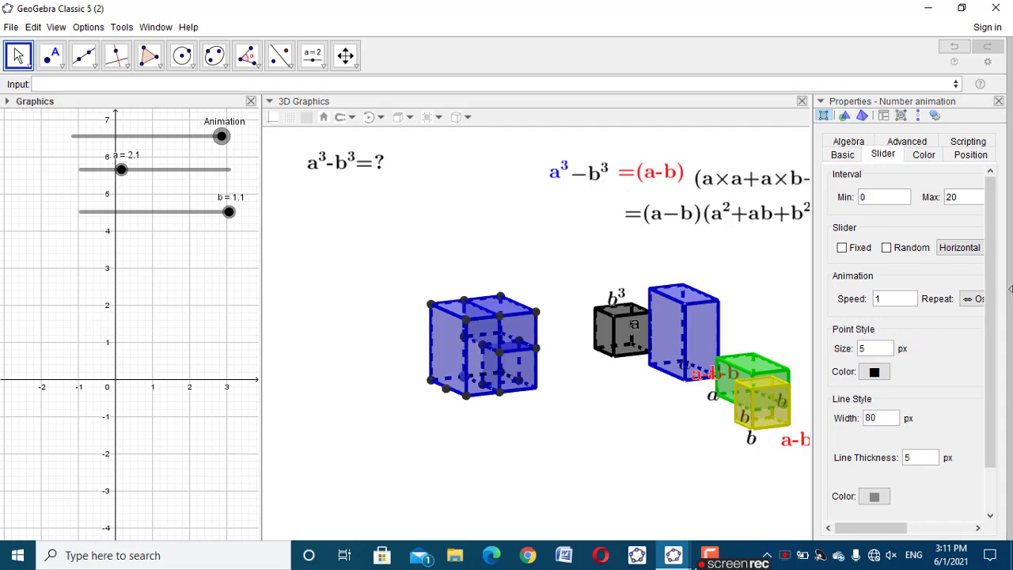
left_click(999, 102)
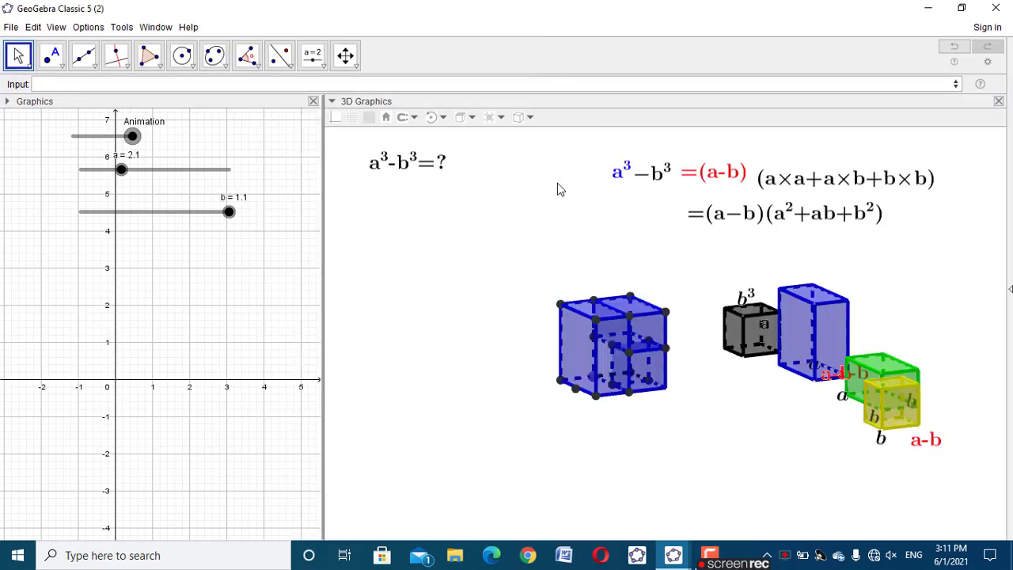
Set the line width of slider a to 80 px
right_click(203, 169)
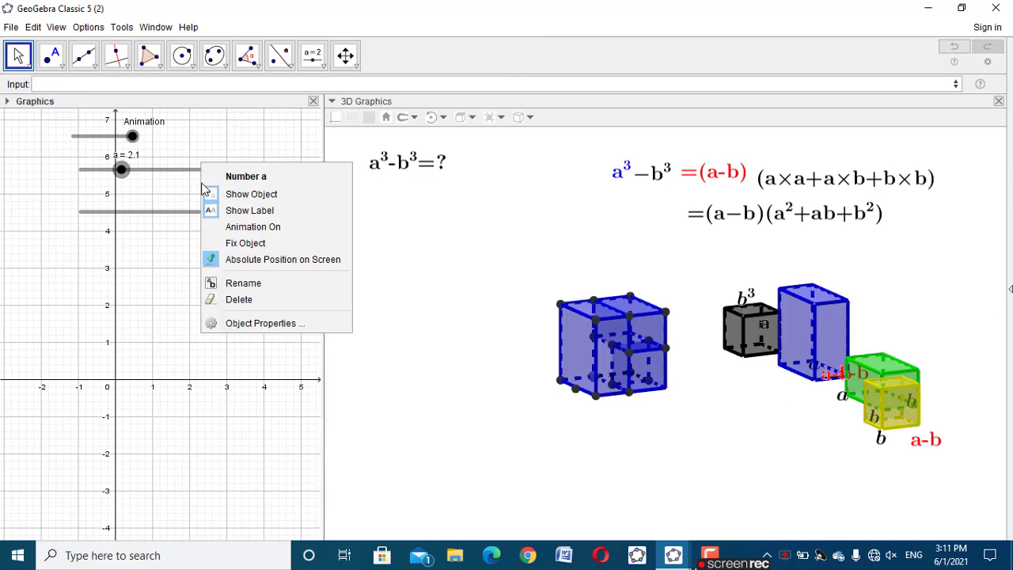
left_click(263, 324)
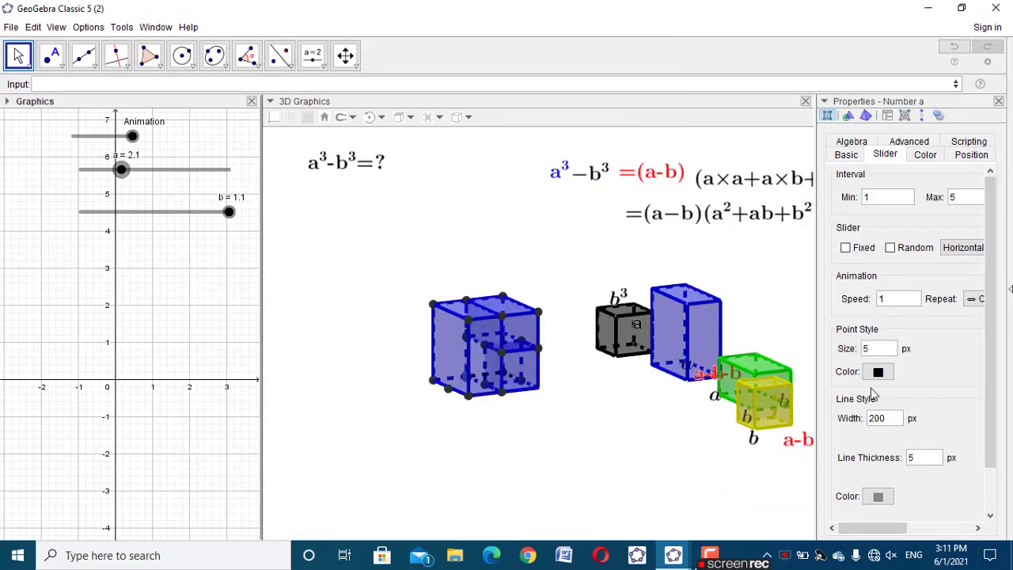
left_click_drag(885, 417, 851, 411)
type("80")
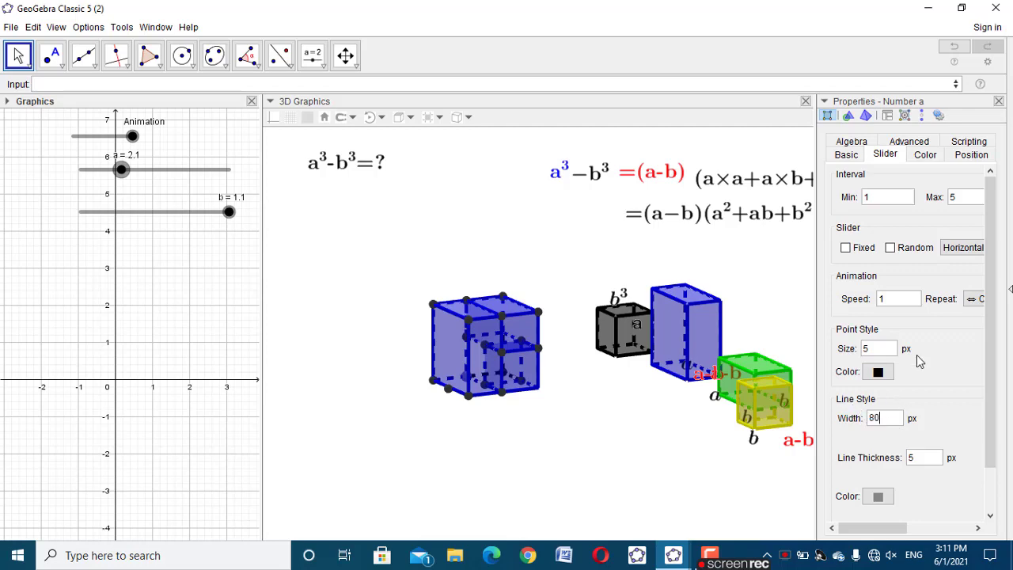
left_click(999, 101)
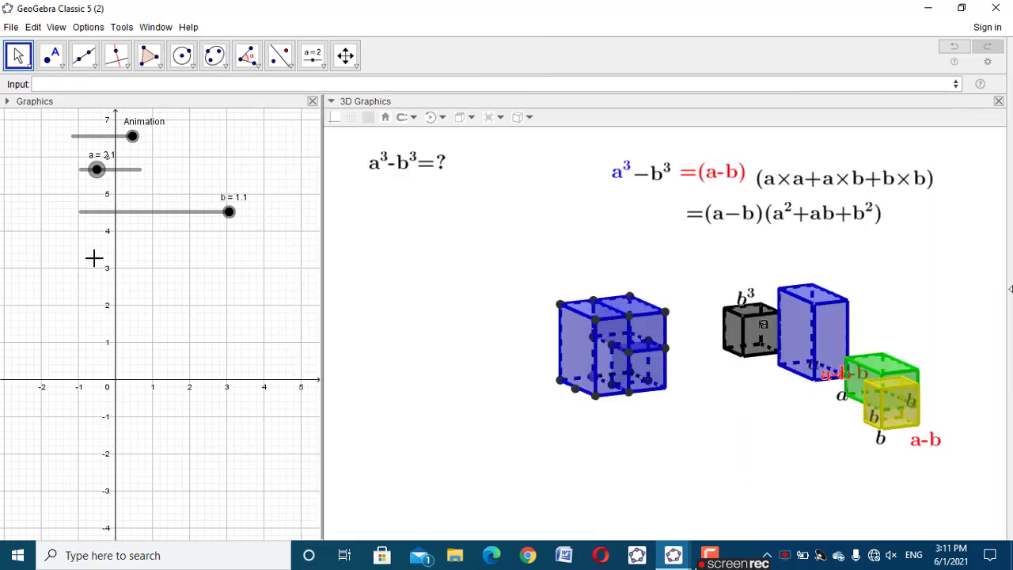
Set the line width of slider b to 80 px
right_click(120, 216)
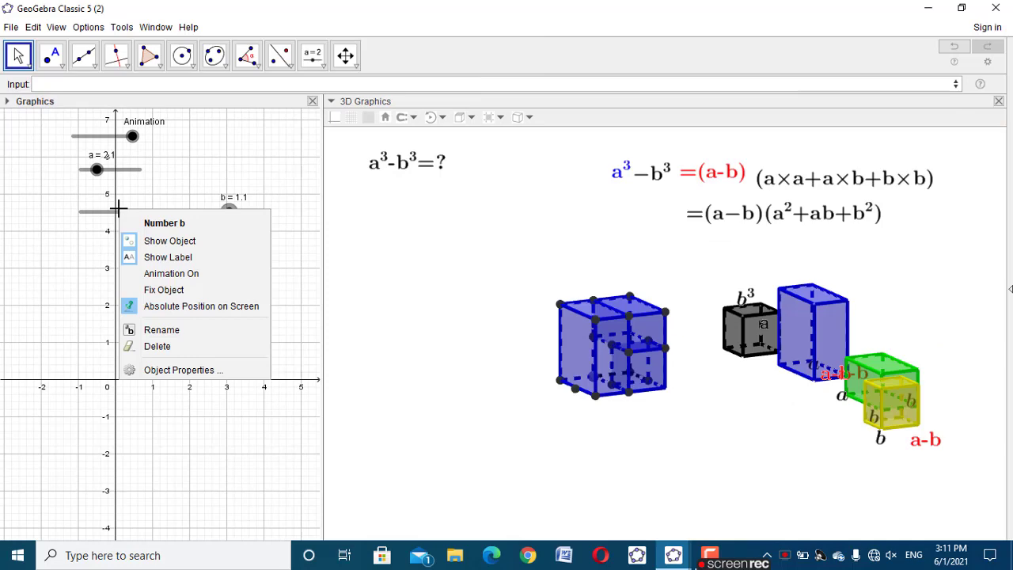
left_click(175, 369)
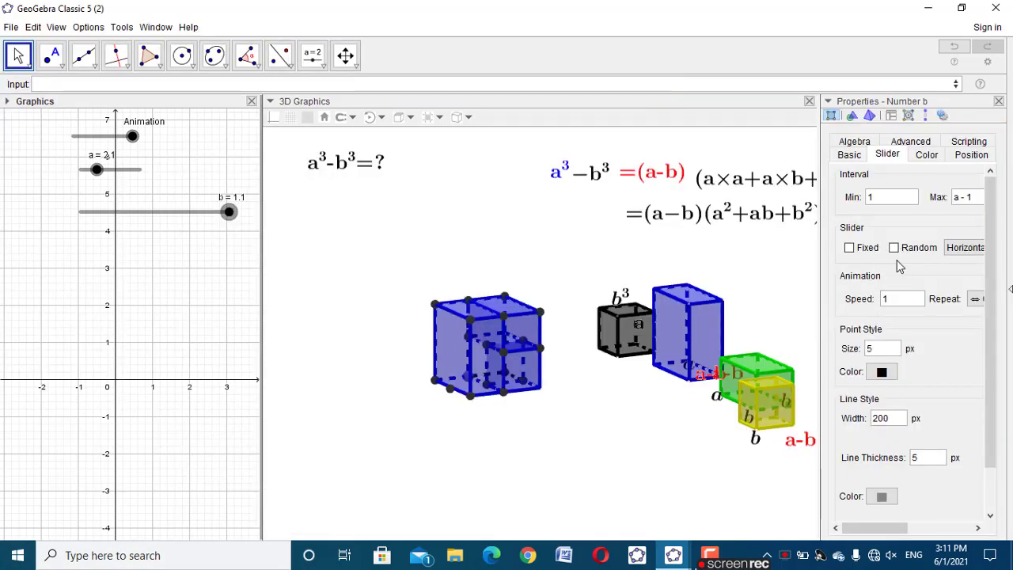
double_click(885, 421)
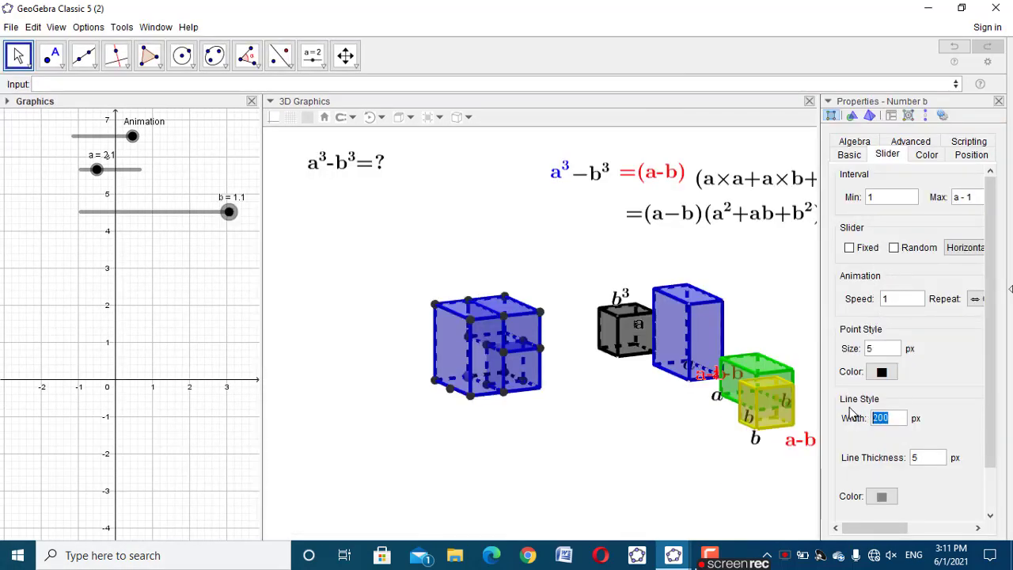
type("80")
left_click(998, 100)
Stack the Animation, a and b sliders one below another along the left edge of the 2D Graphics view
left_click_drag(199, 210, 189, 212)
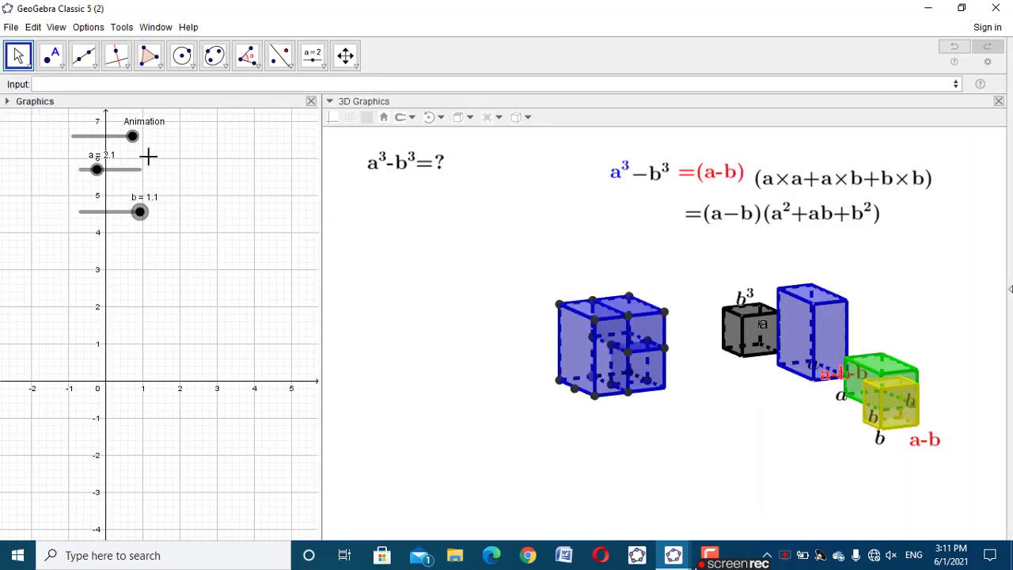
left_click_drag(104, 137, 43, 140)
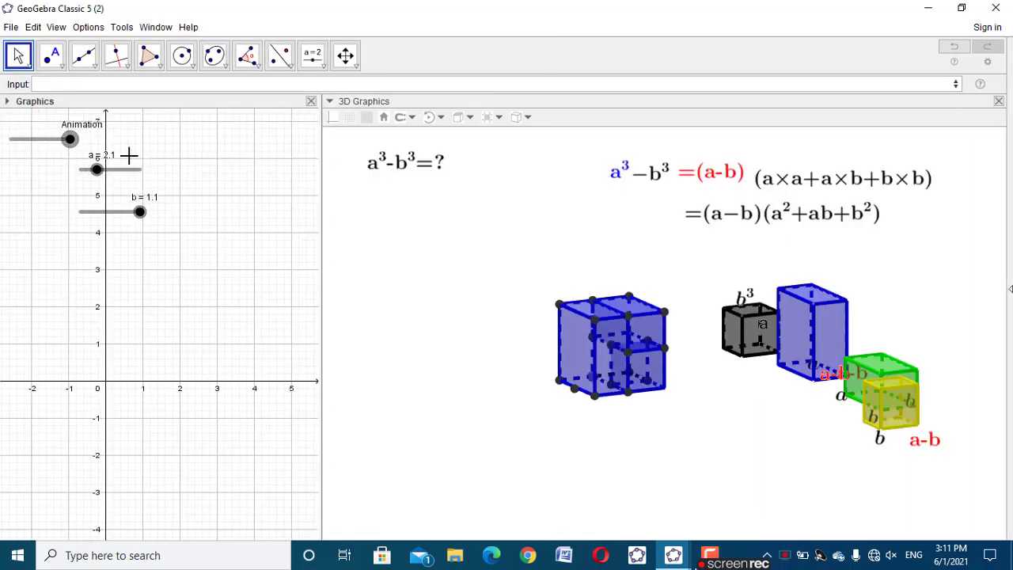
left_click_drag(129, 169, 58, 171)
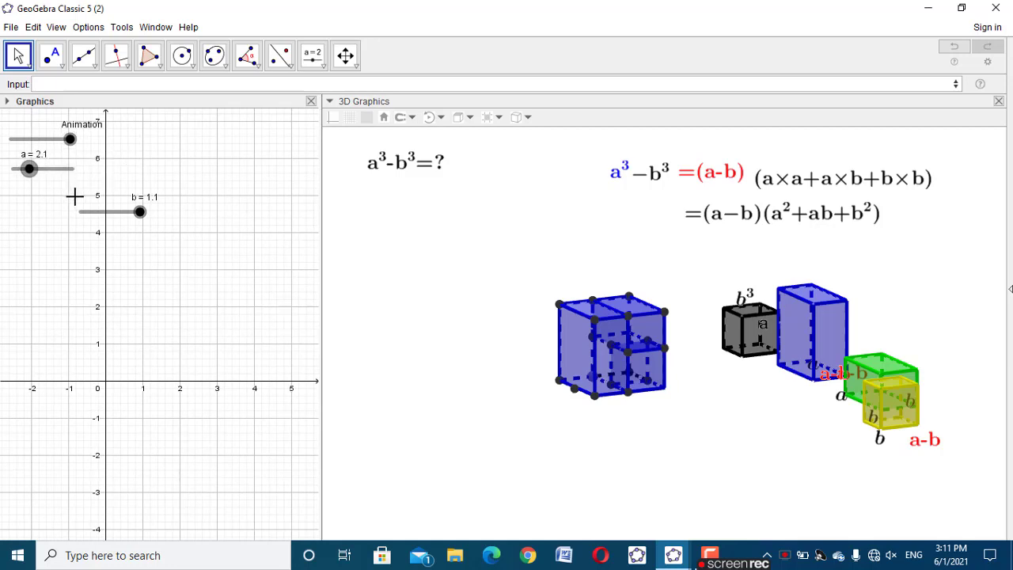
left_click_drag(97, 218, 23, 207)
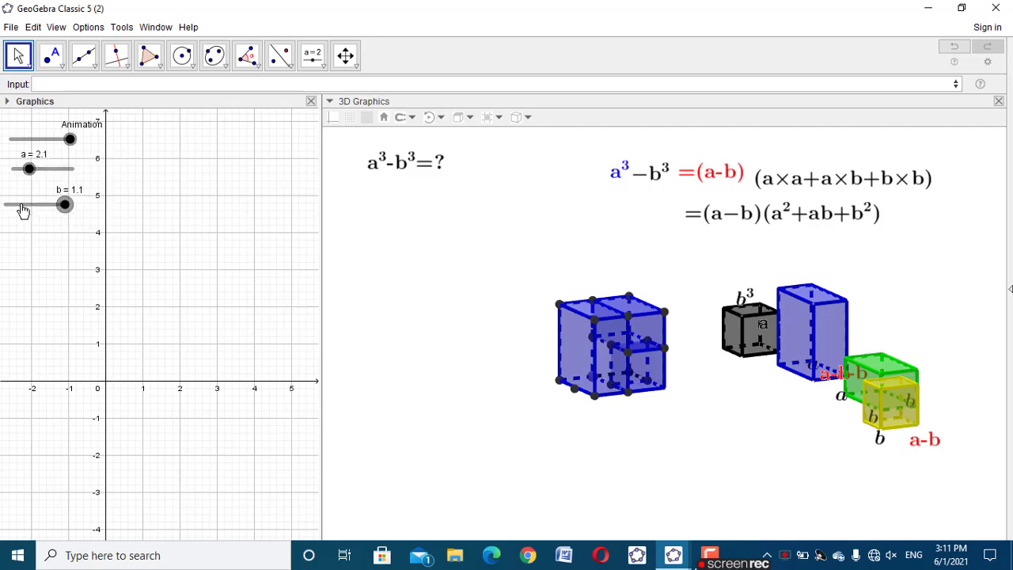
Hide the axes and grid of the 2D Graphics view and narrow it to just fit the three sliders
right_click(175, 157)
left_click(248, 149)
right_click(185, 152)
left_click(219, 189)
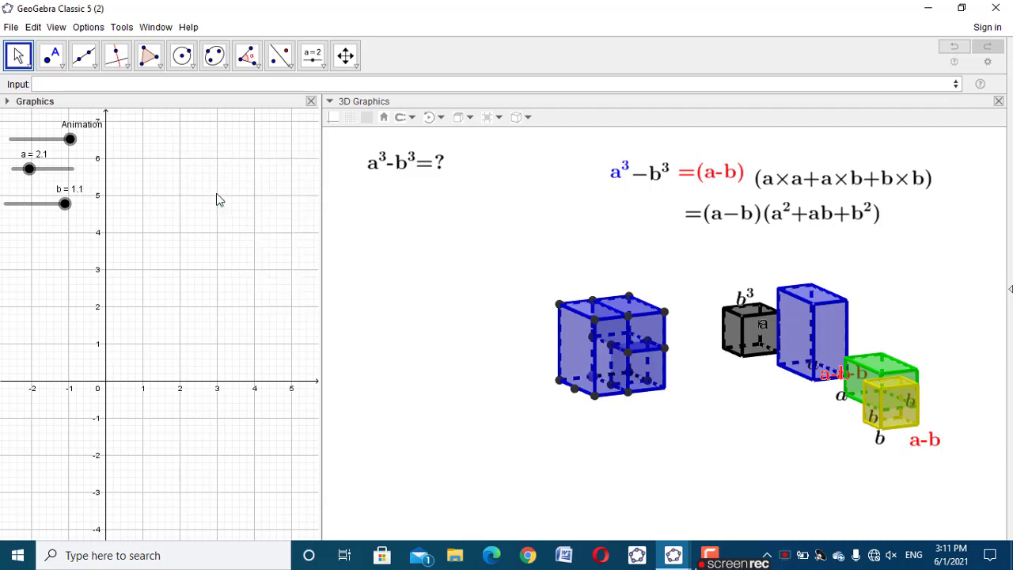
right_click(193, 140)
left_click(201, 190)
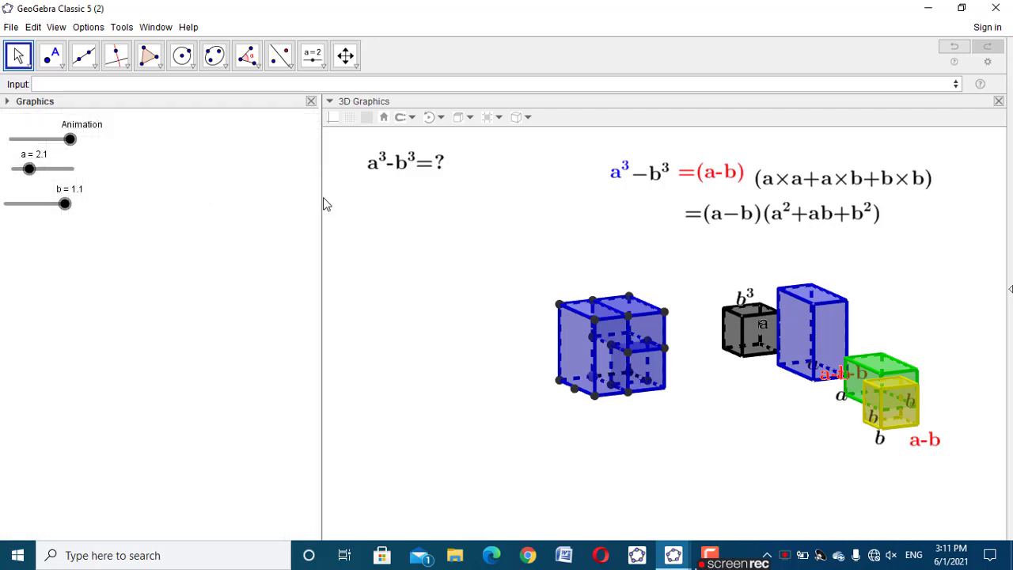
left_click_drag(321, 202, 105, 228)
left_click(240, 240)
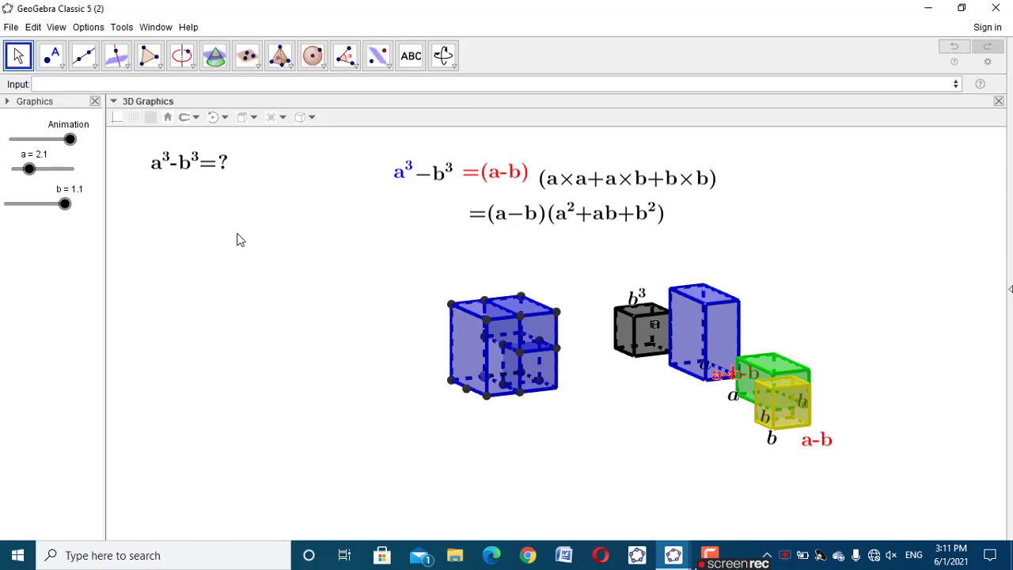
Rotate the 3D model and test its movement with the Animation slider
left_click_drag(576, 424, 647, 436)
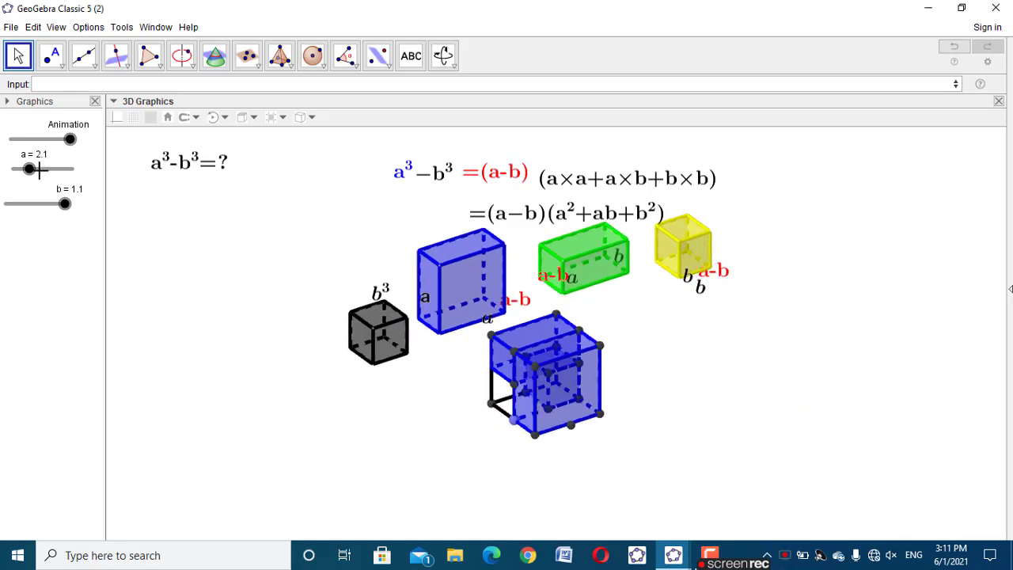
left_click_drag(70, 139, 124, 158)
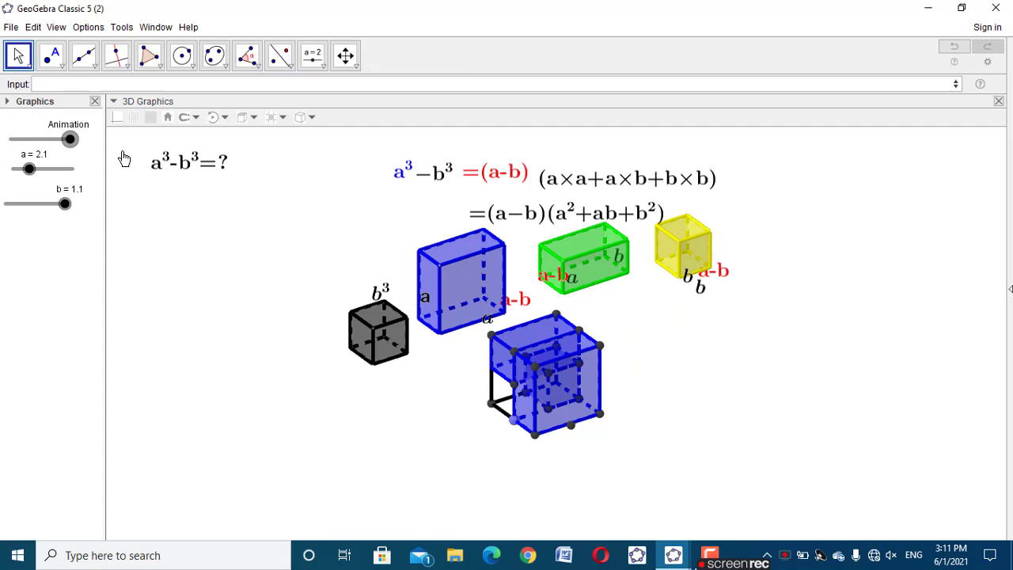
left_click(244, 184)
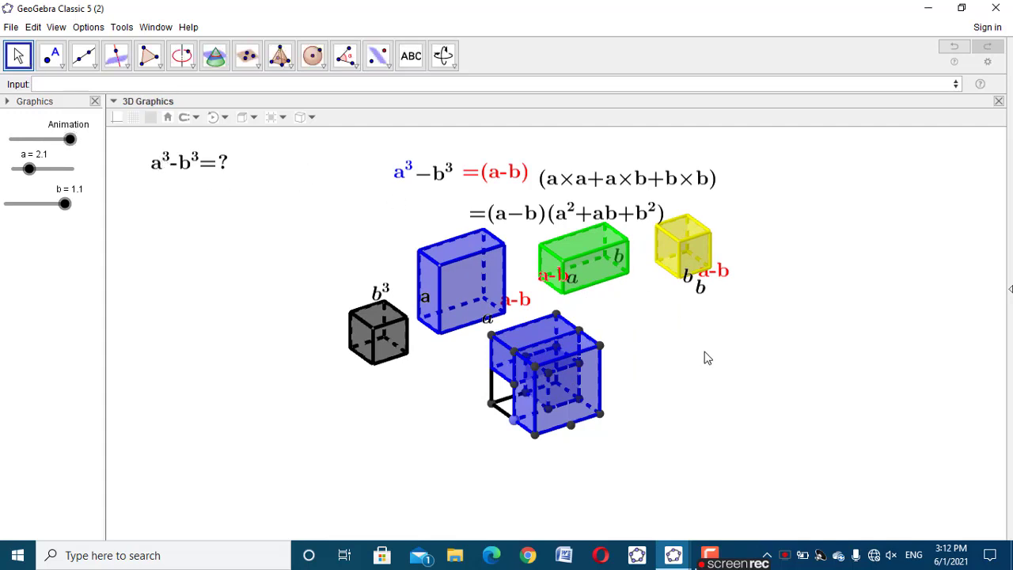
Set the background colour of the 3D Graphics view to light grey
right_click(804, 284)
left_click(864, 448)
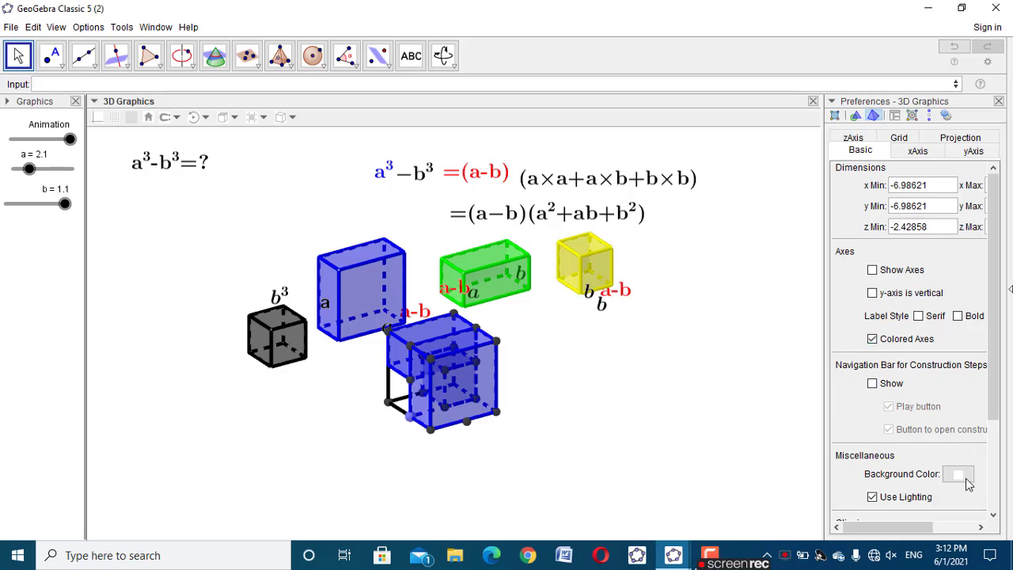
left_click(962, 478)
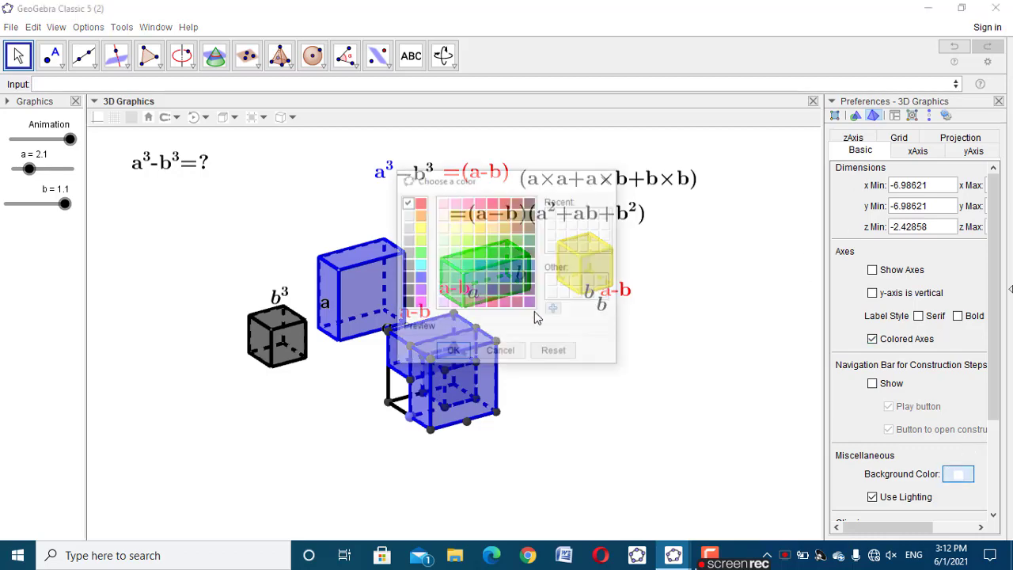
left_click(407, 216)
left_click(452, 352)
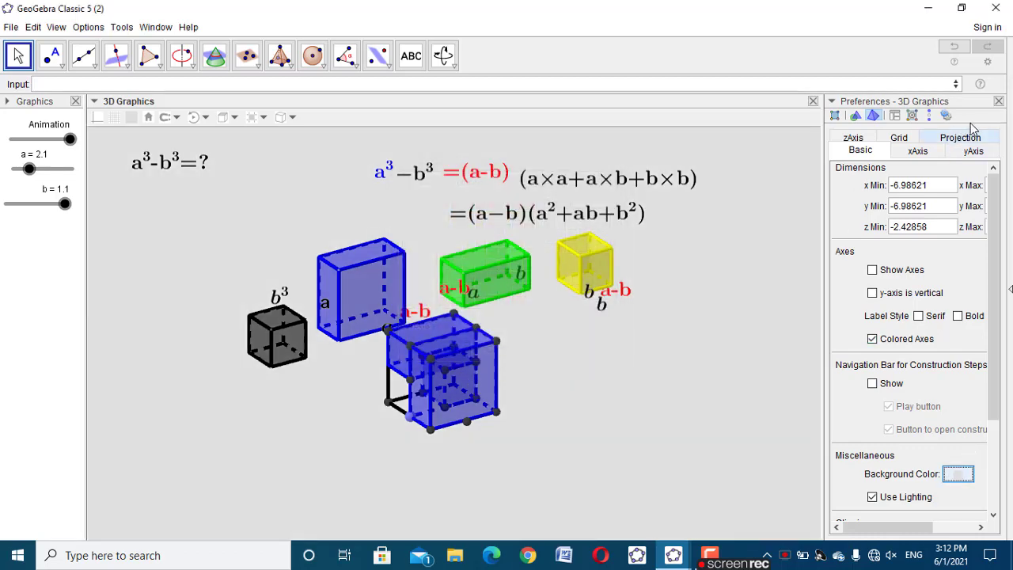
left_click(999, 102)
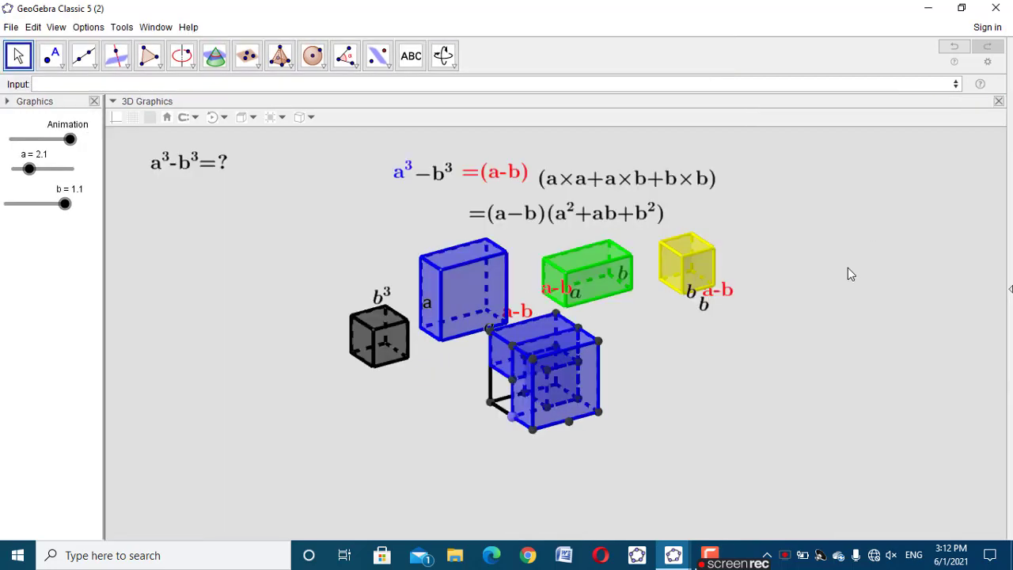
Inspect the model from other sides against the grey background while running the animation through to its end
left_click_drag(862, 322, 707, 423)
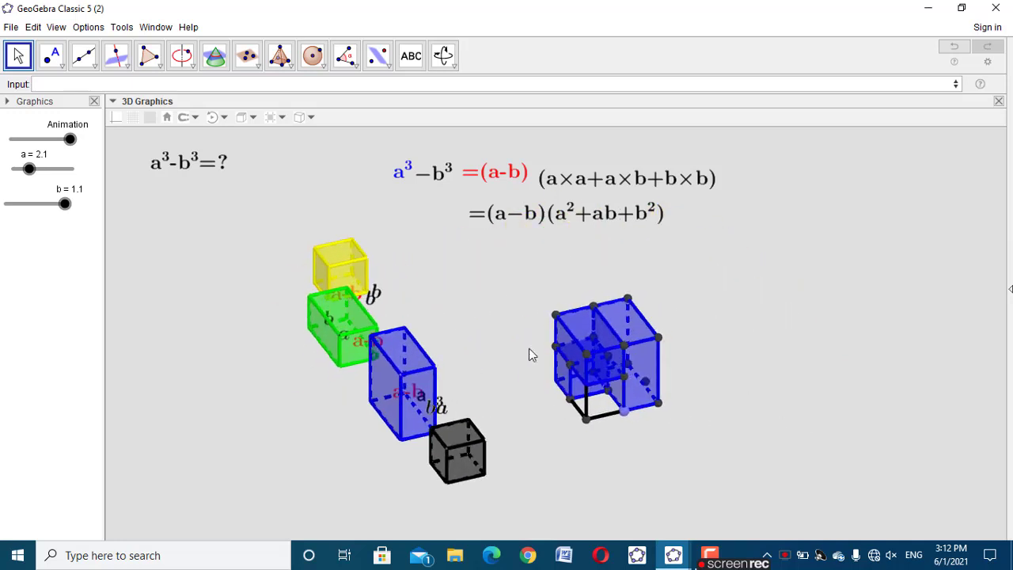
left_click_drag(68, 143, 148, 164)
left_click_drag(792, 389, 743, 380)
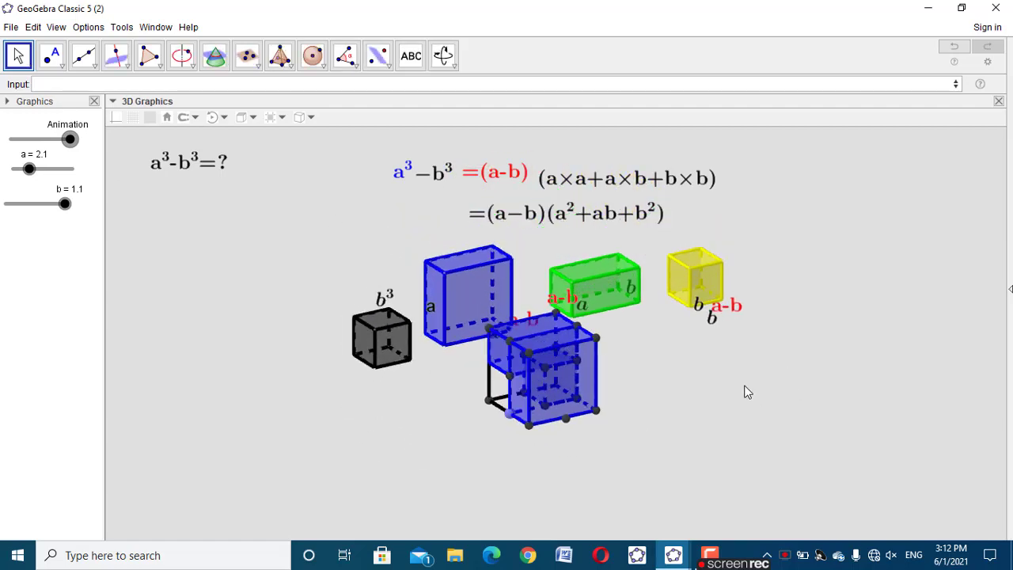